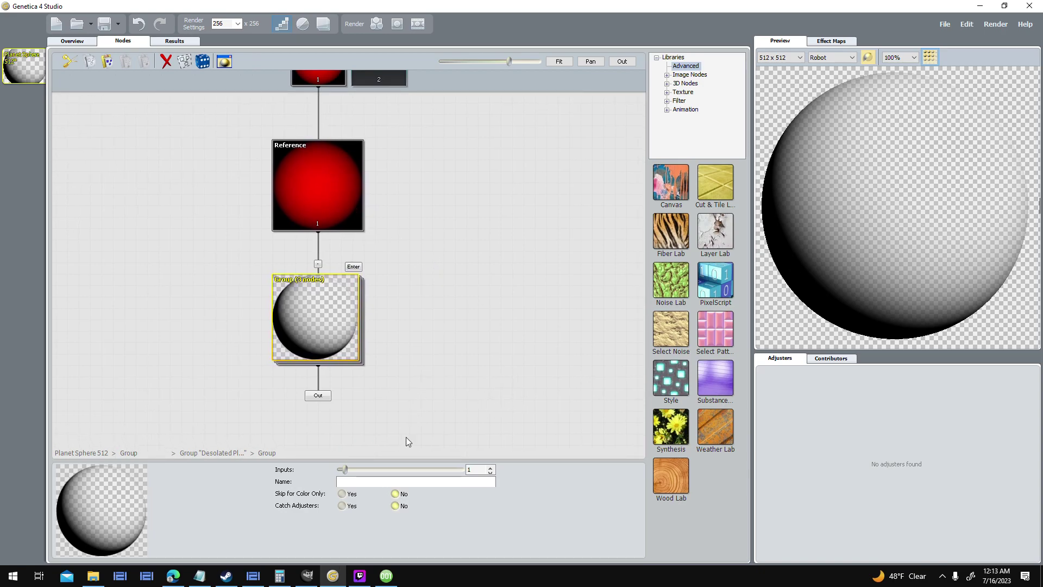
# - Review the tutorials page in the browser, the sphere images in GIMP and the space map in 001 Game Creator, then return to Genetica
pyautogui.click(173, 576)
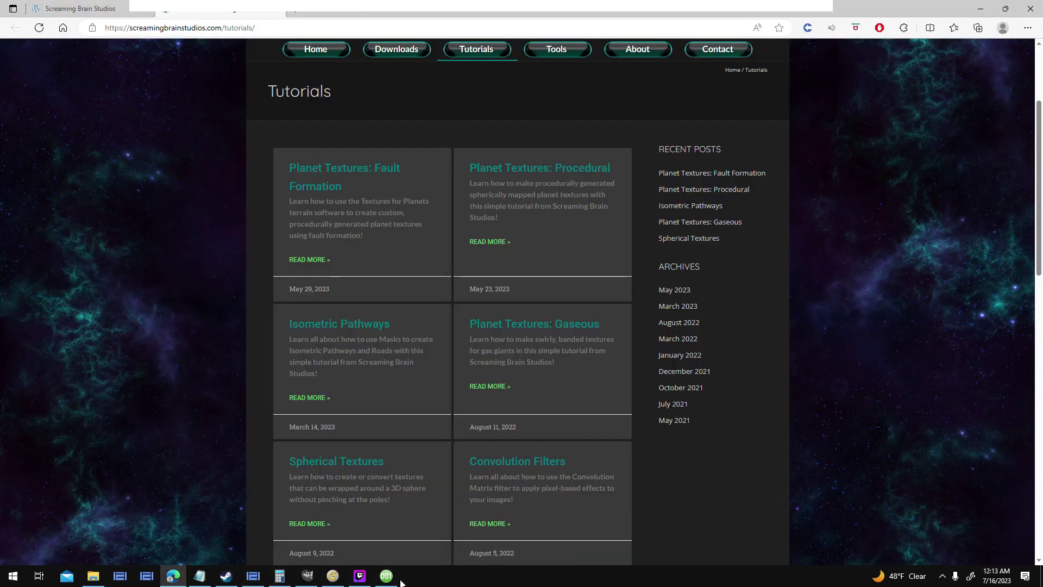
pyautogui.click(333, 575)
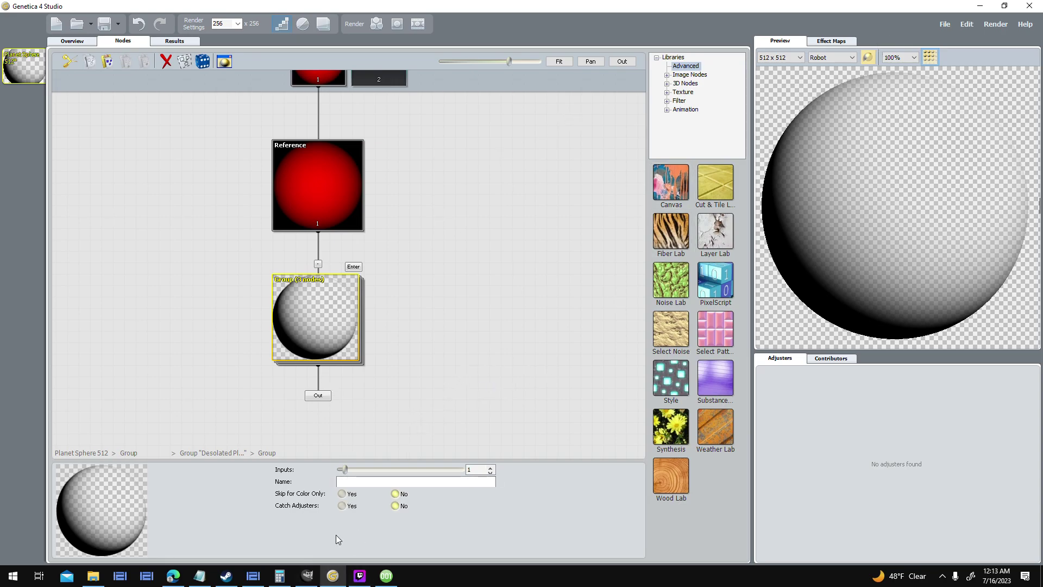
pyautogui.click(307, 575)
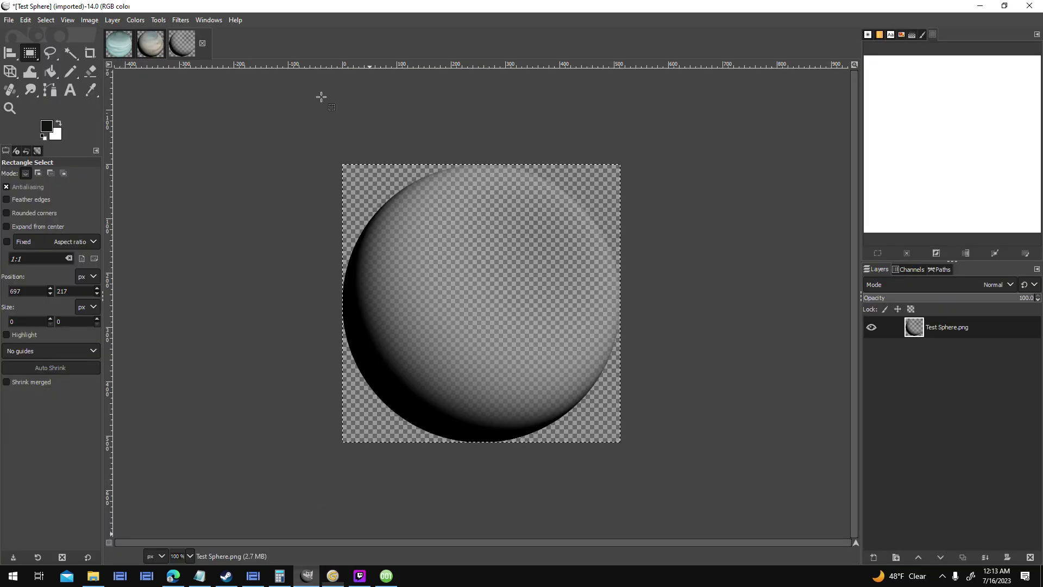
pyautogui.click(150, 44)
pyautogui.click(980, 6)
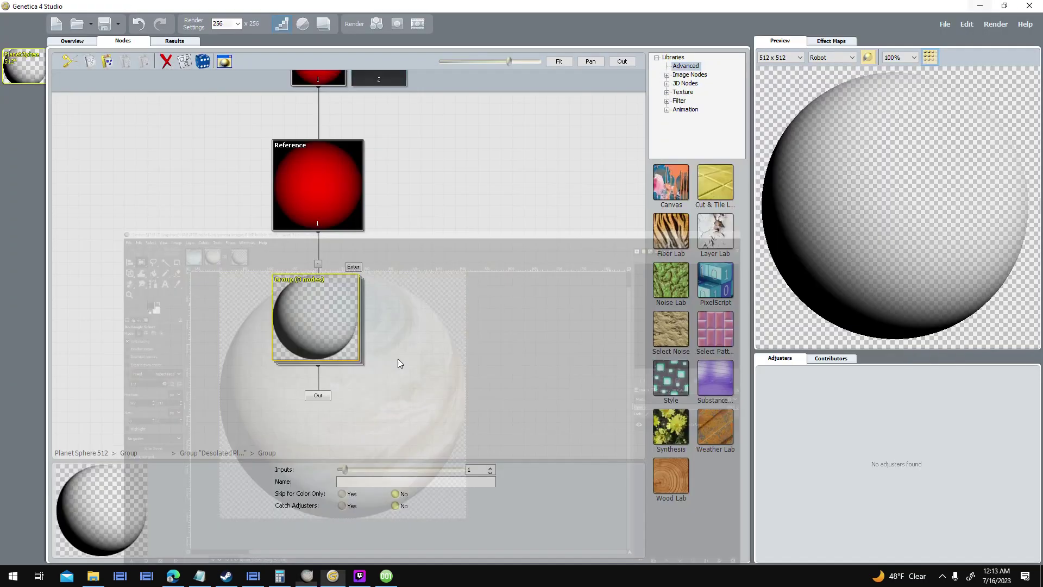
pyautogui.click(387, 575)
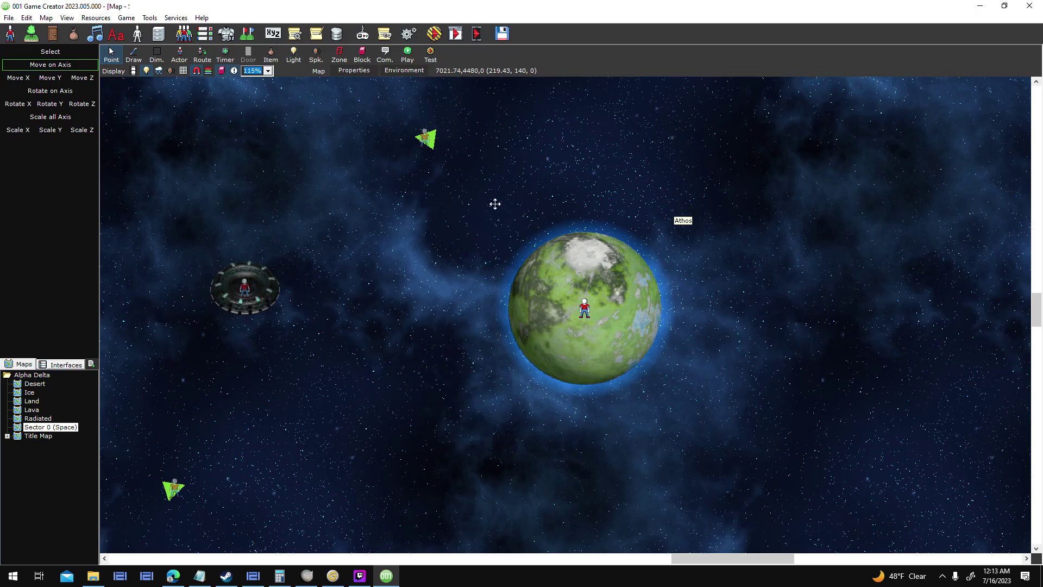
pyautogui.click(333, 575)
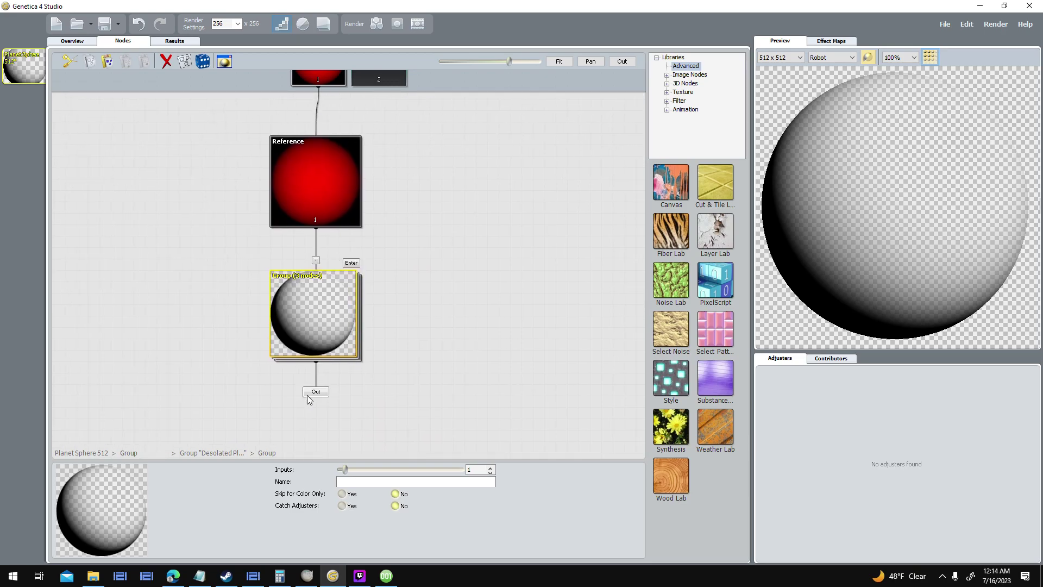
# - Leave the nested groups, enter the "Ball Heightmap" group and inspect its Gradient and Colorize node settings
pyautogui.click(324, 387)
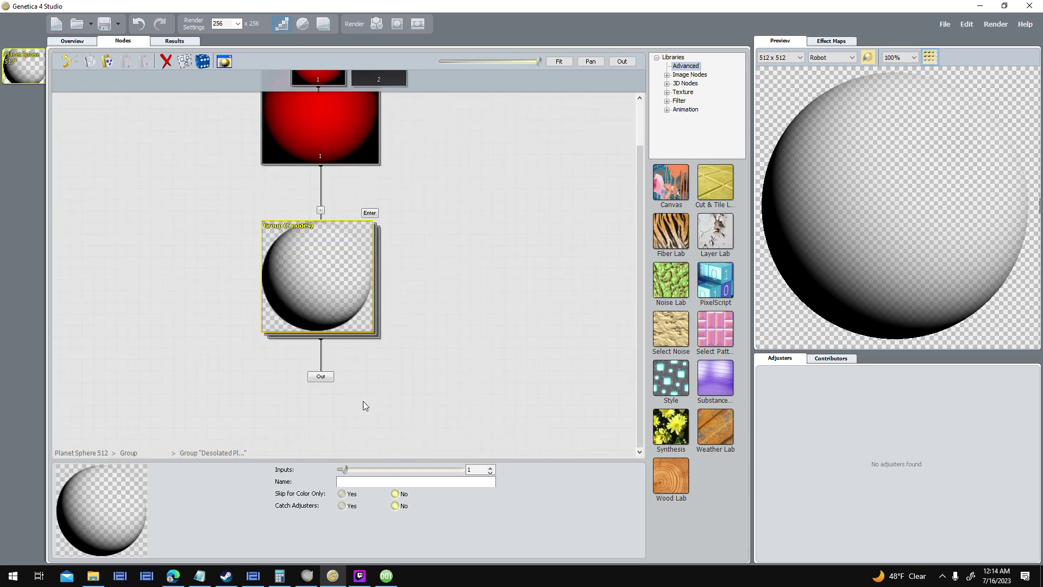
pyautogui.click(330, 382)
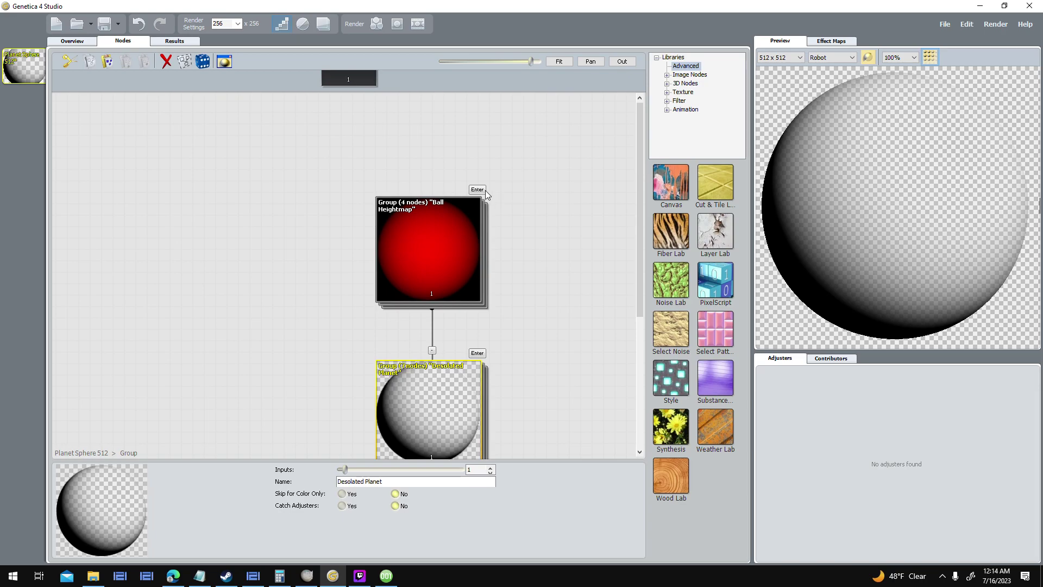
pyautogui.click(477, 189)
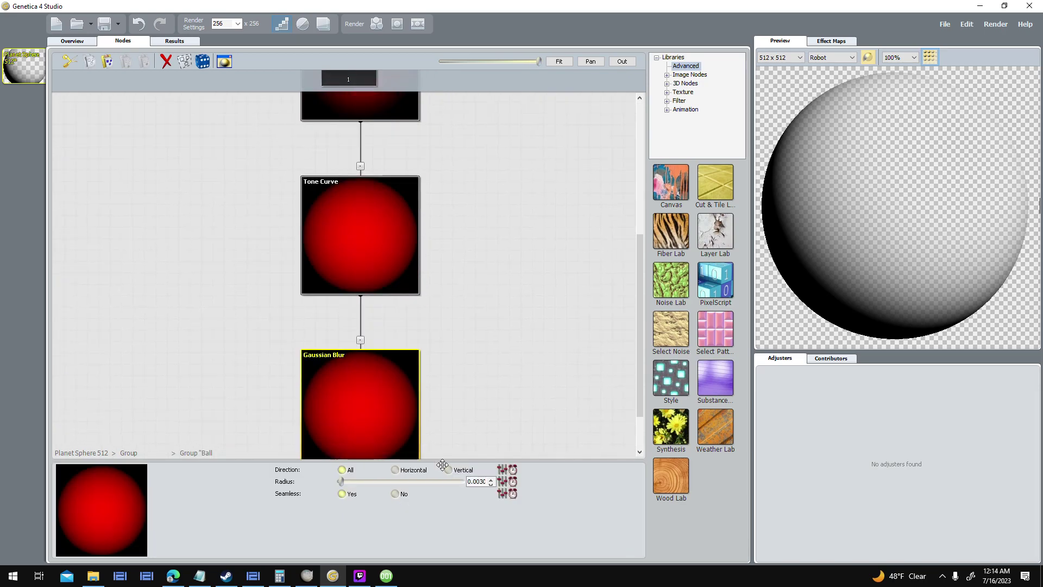
pyautogui.click(391, 154)
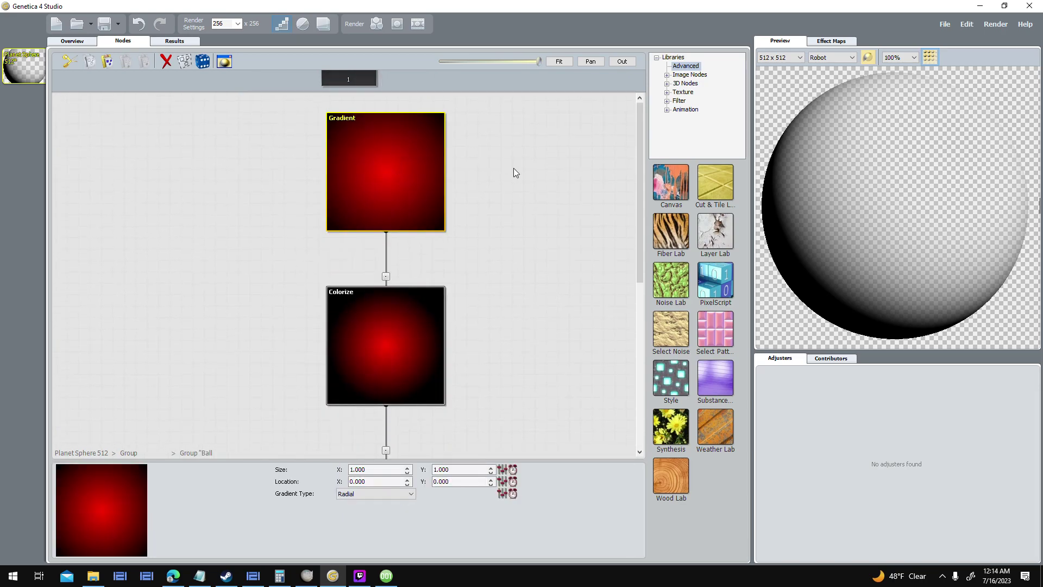
pyautogui.moveTo(514, 183); pyautogui.dragTo(496, 145)
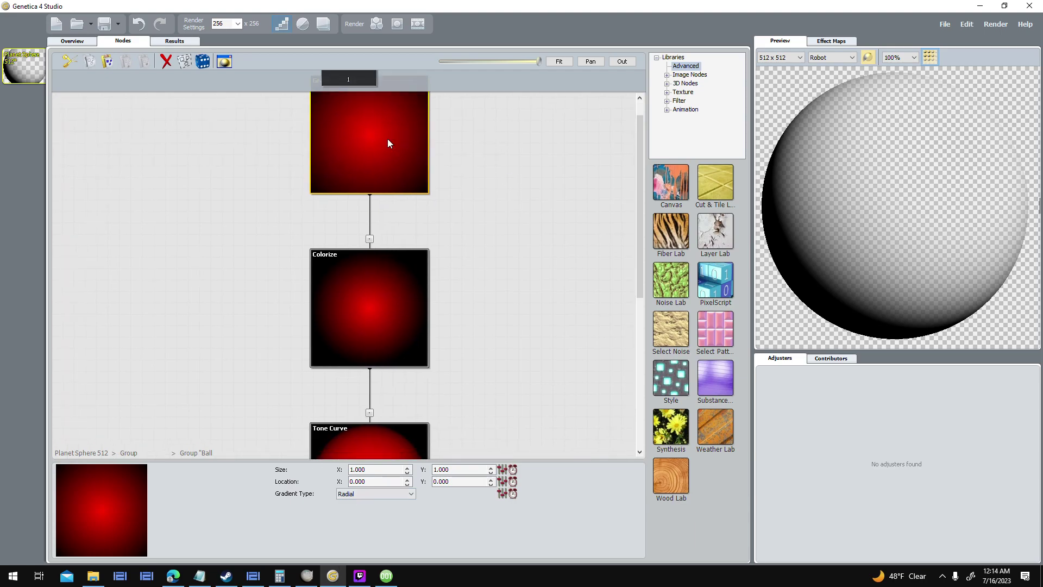
pyautogui.scroll(-2, 557, 290)
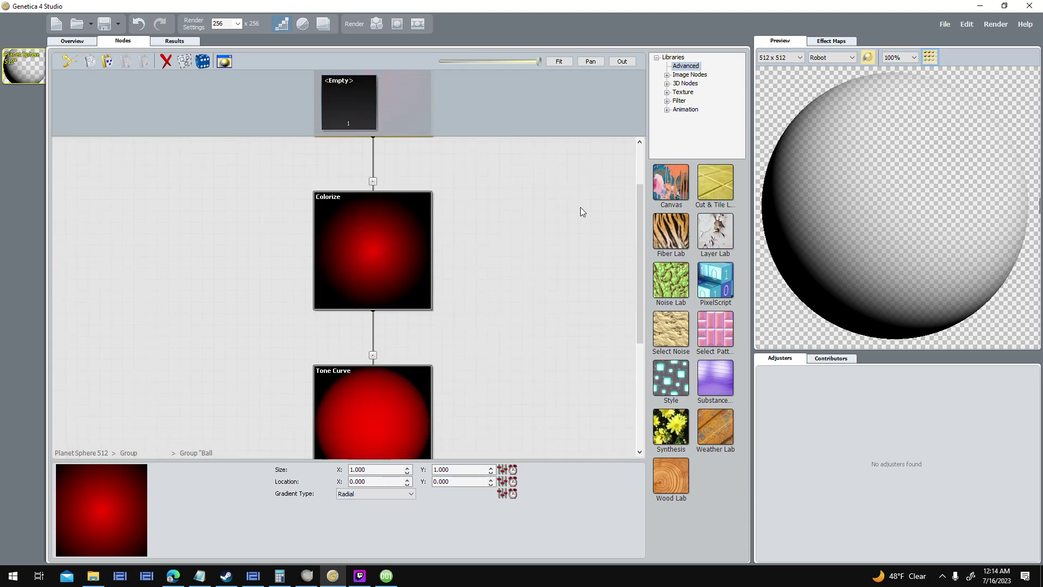
pyautogui.click(374, 219)
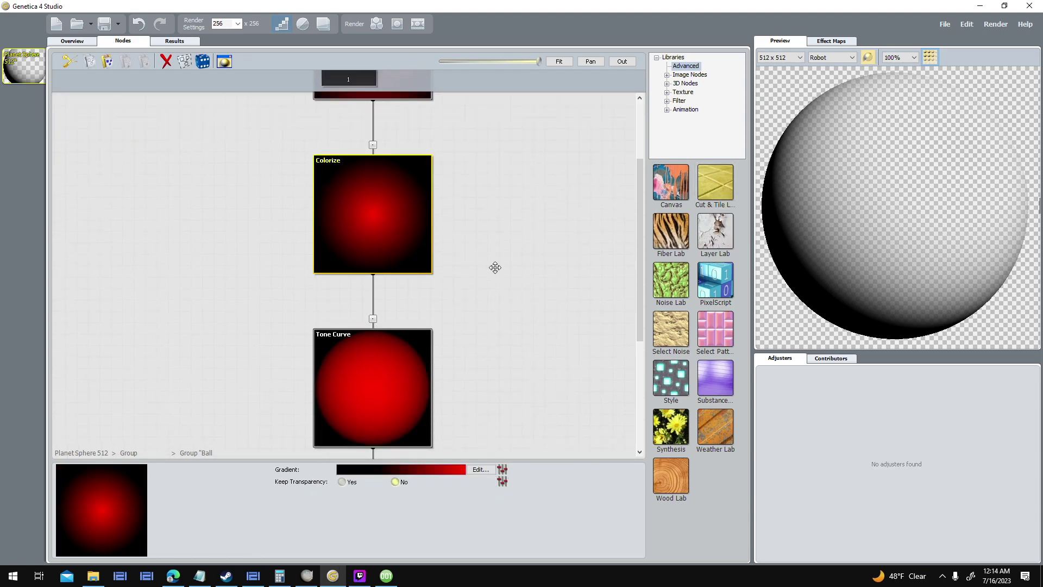
# - Examine the Tone Curve node's Arc layer settings in the curve editor, then close the editor without changes
pyautogui.scroll(-3, 503, 226)
pyautogui.scroll(-2, 503, 327)
pyautogui.click(417, 224)
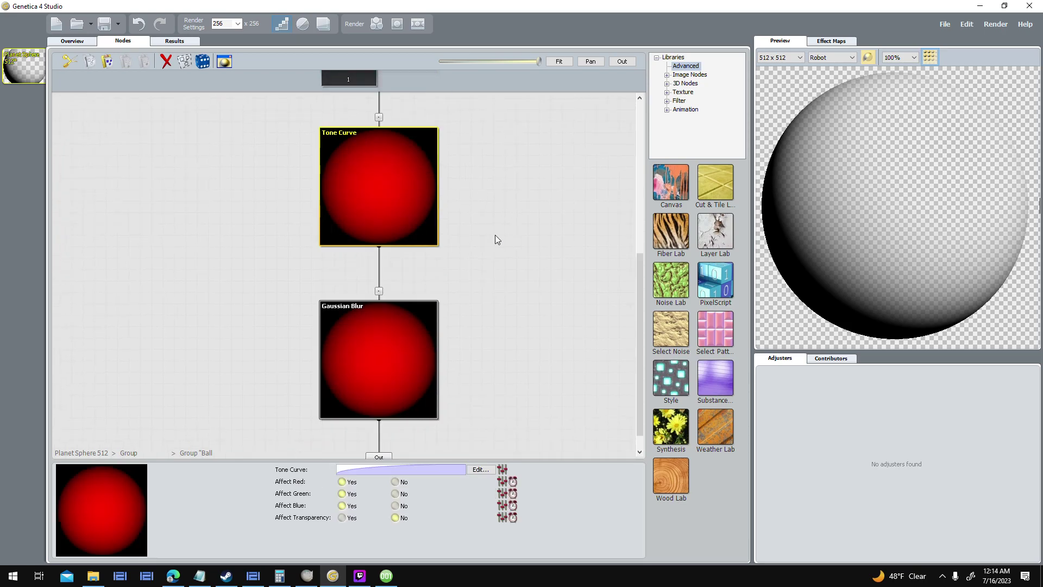
pyautogui.click(480, 469)
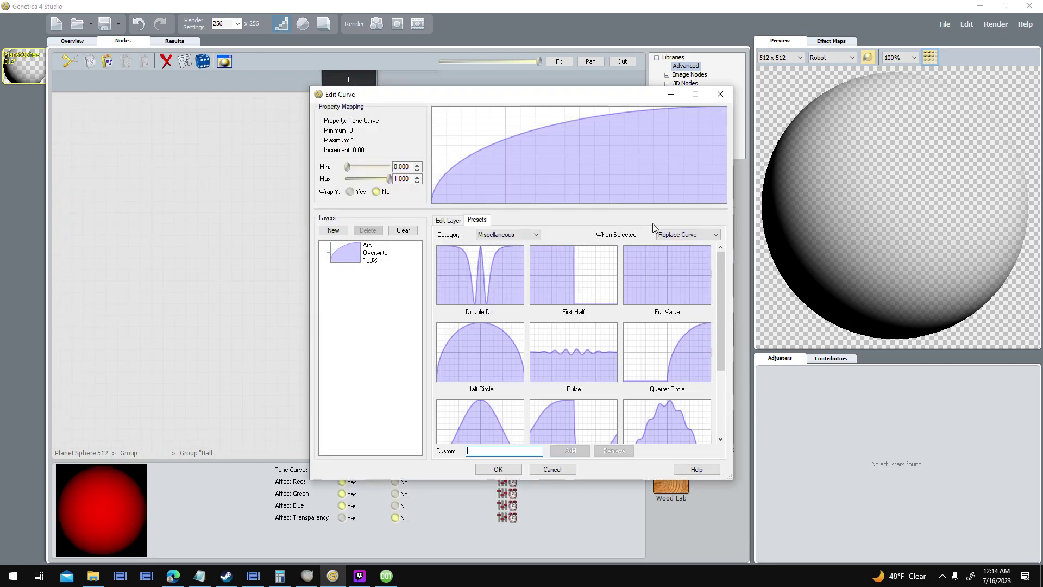
pyautogui.click(448, 220)
pyautogui.moveTo(558, 98); pyautogui.dragTo(744, 85)
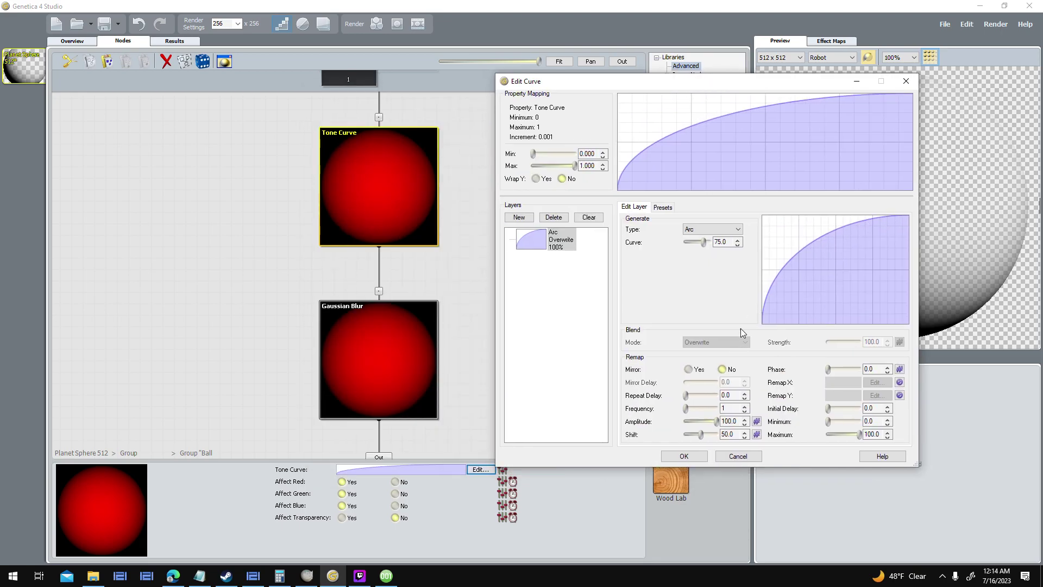
pyautogui.click(733, 457)
# - Examine the Gaussian Blur node's settings and compare it with the preceding Tone Curve node
pyautogui.scroll(-2, 540, 350)
pyautogui.click(447, 279)
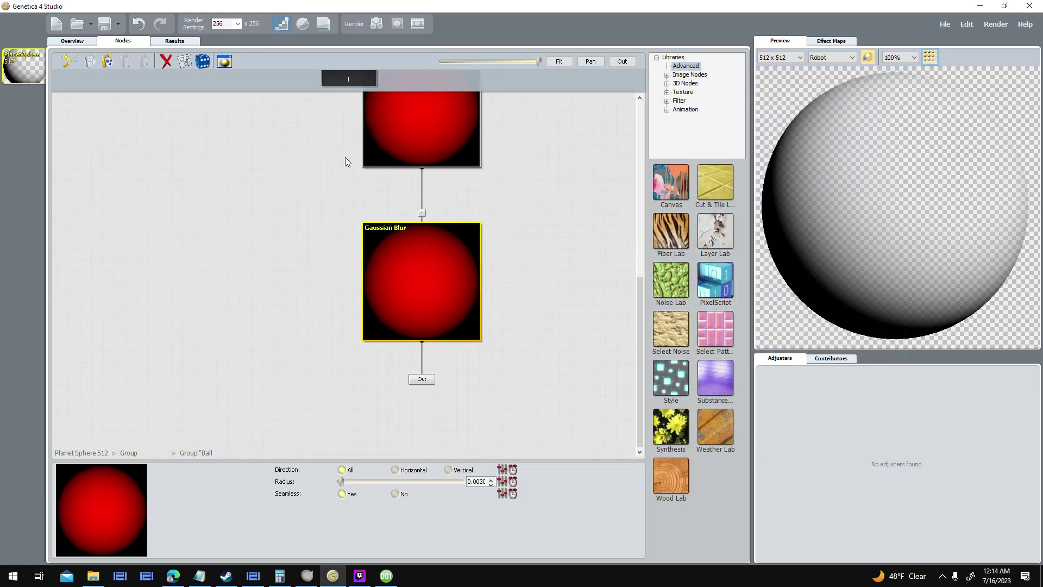
pyautogui.click(461, 142)
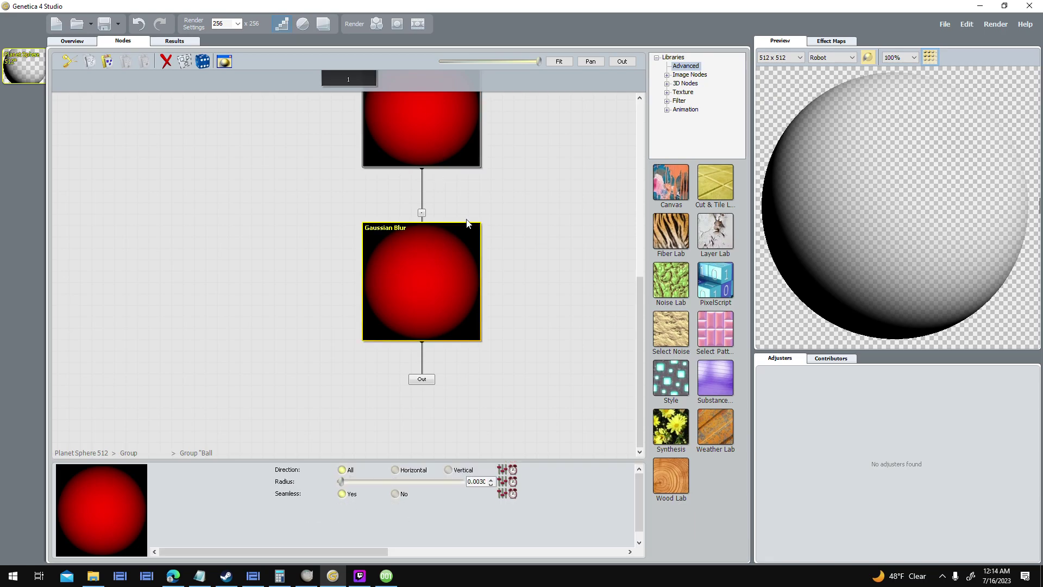
pyautogui.scroll(2, 556, 356)
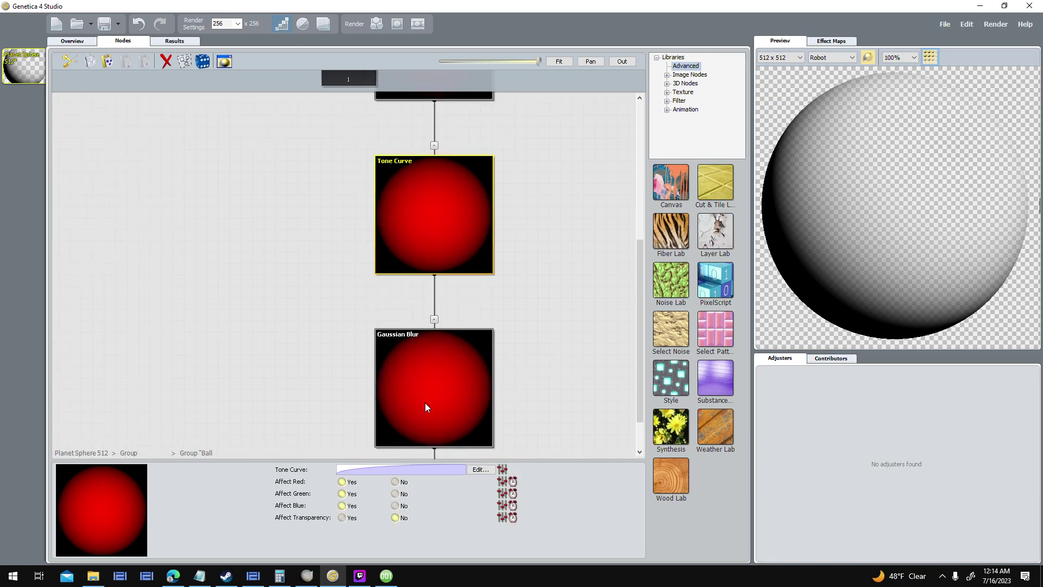
pyautogui.scroll(-2, 540, 365)
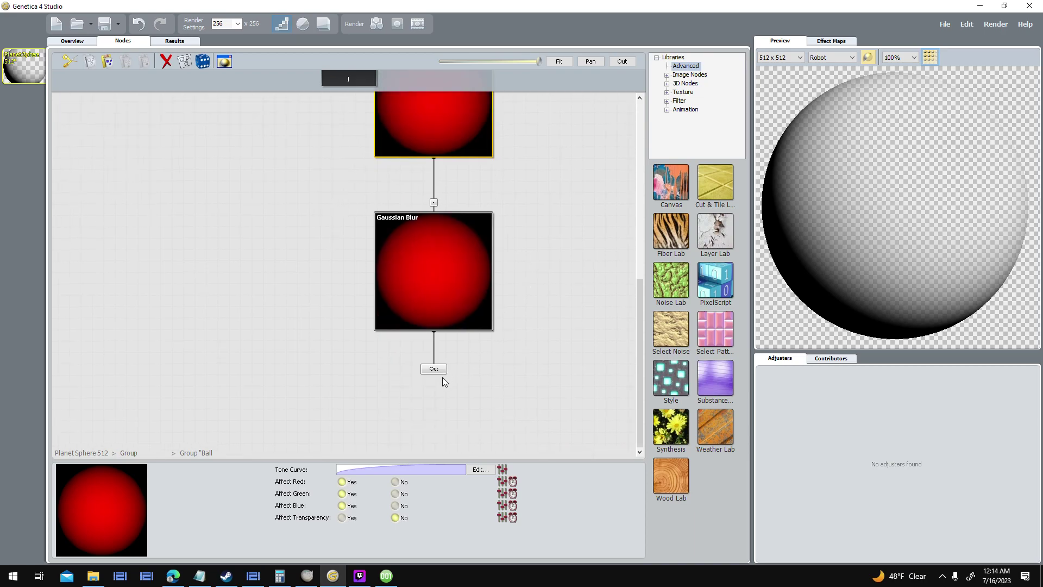
# - Leave the "Ball Heightmap" group and enter the "Desolated Planet" group down through its nested groups to the Point Light node
pyautogui.click(435, 369)
pyautogui.scroll(-2, 551, 295)
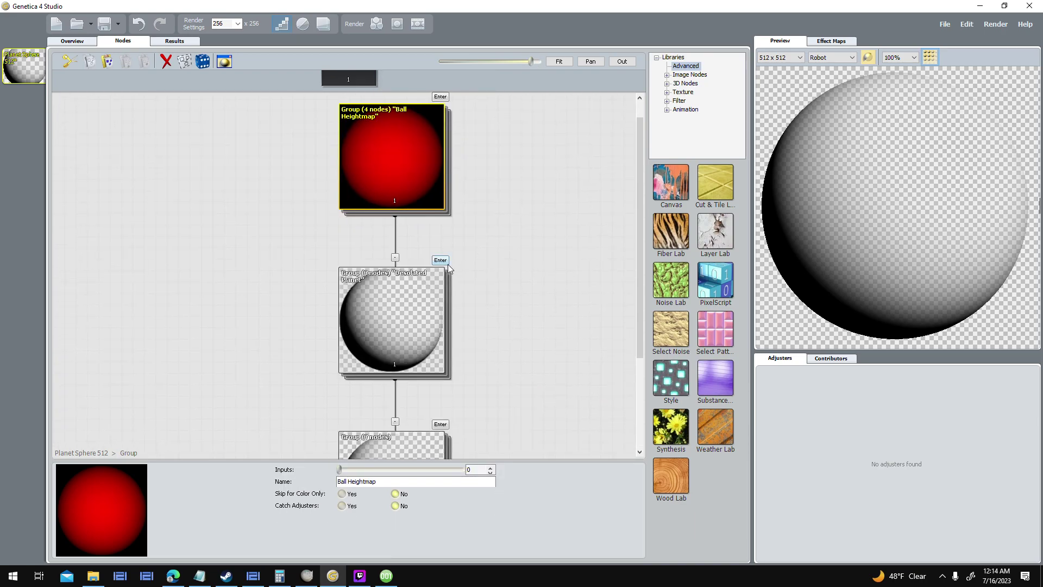
pyautogui.click(446, 262)
pyautogui.moveTo(481, 163); pyautogui.dragTo(542, 355)
pyautogui.moveTo(482, 272); pyautogui.dragTo(472, 129)
pyautogui.click(426, 266)
pyautogui.moveTo(505, 297); pyautogui.dragTo(606, 357)
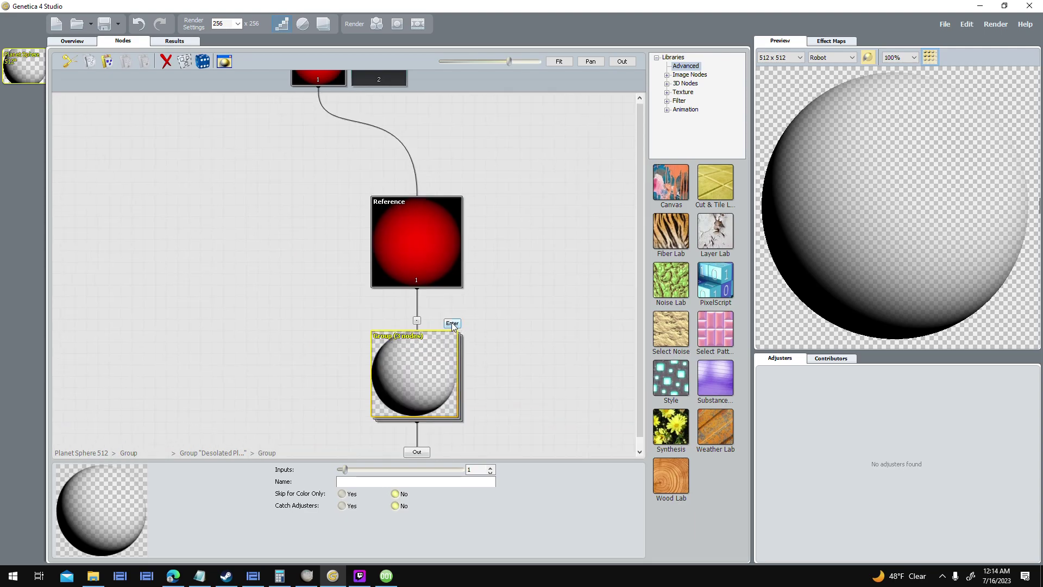
pyautogui.click(452, 323)
pyautogui.moveTo(523, 223); pyautogui.dragTo(522, 367)
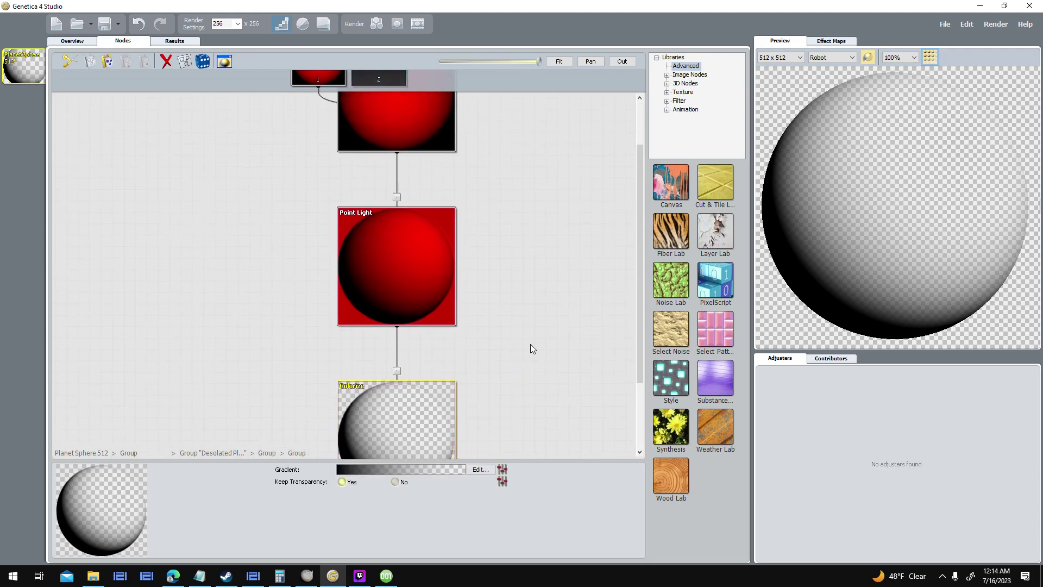
pyautogui.moveTo(509, 214); pyautogui.dragTo(478, 264)
pyautogui.scroll(-1, 467, 279)
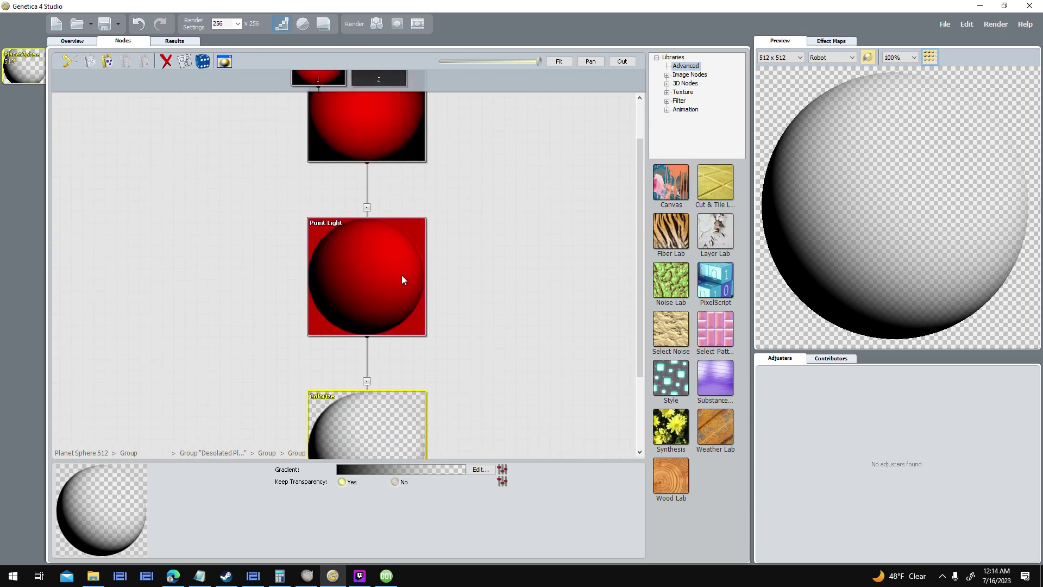
# - Set the Point Light node's light rotation to 0 and elevation to 50
pyautogui.click(403, 279)
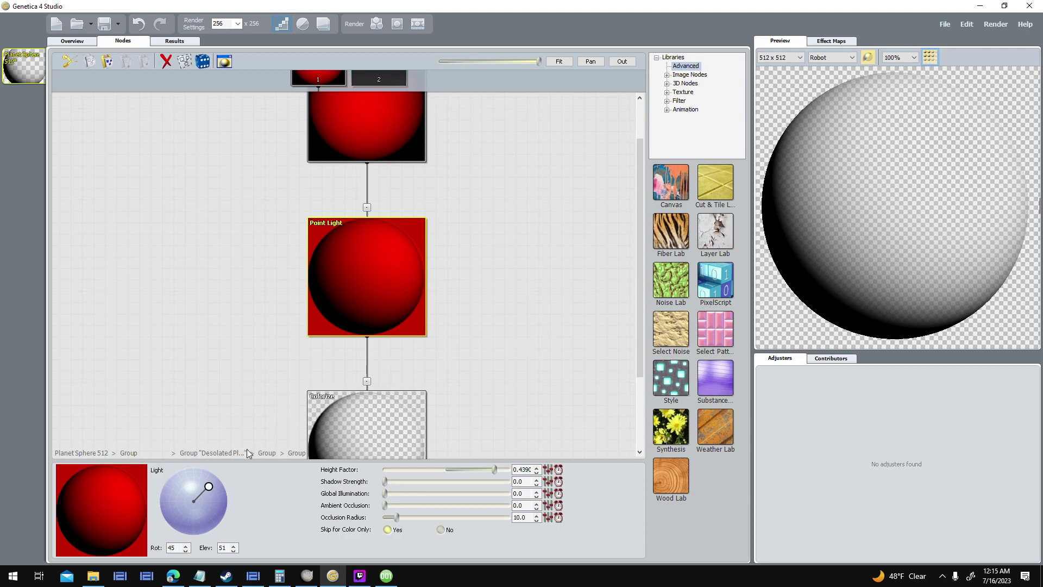
pyautogui.click(215, 502)
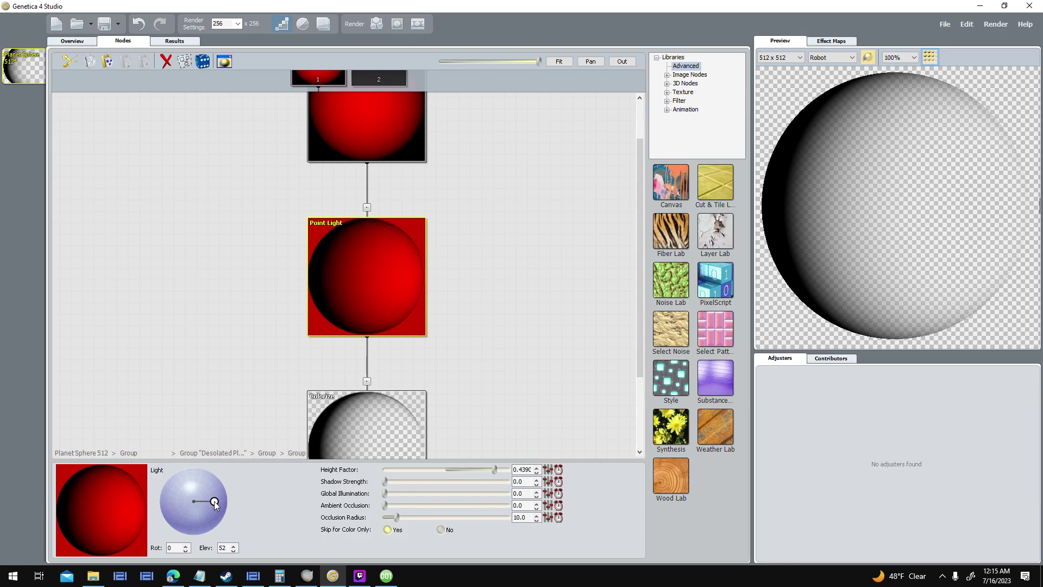
pyautogui.doubleClick(178, 548)
pyautogui.write('0')
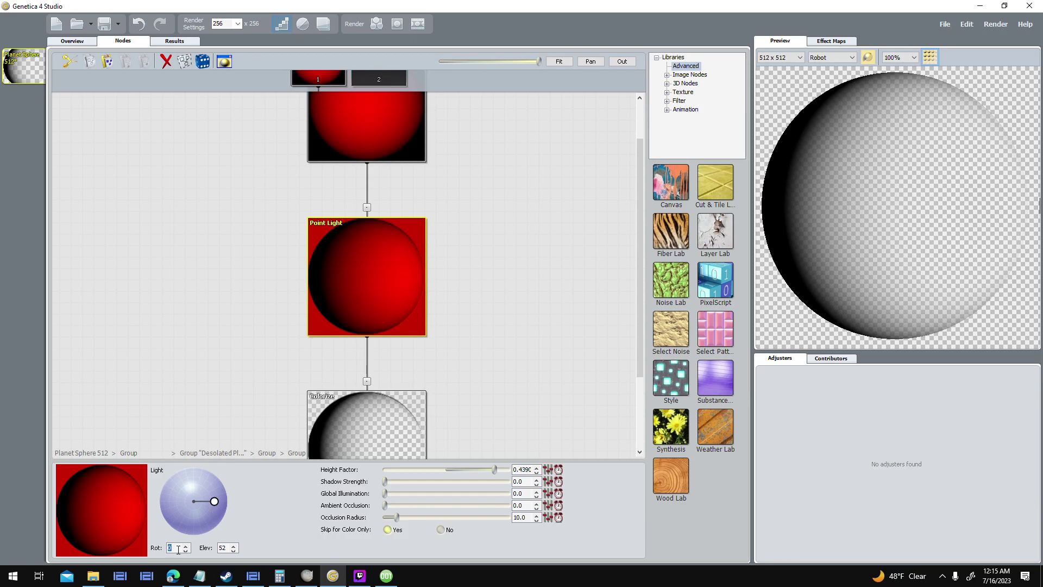
pyautogui.hotkey('ctrl', 'z')
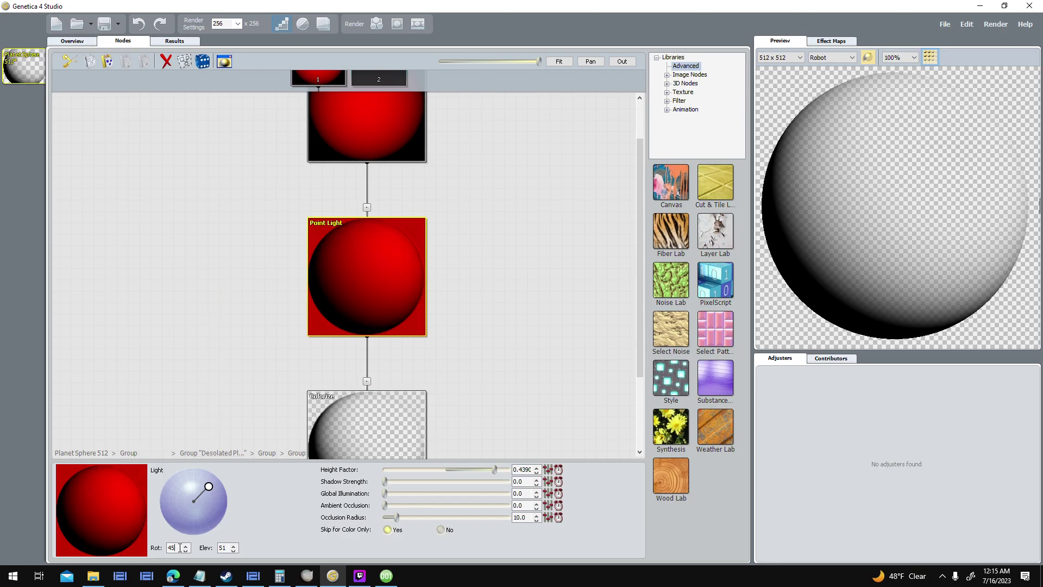
pyautogui.press('Return')
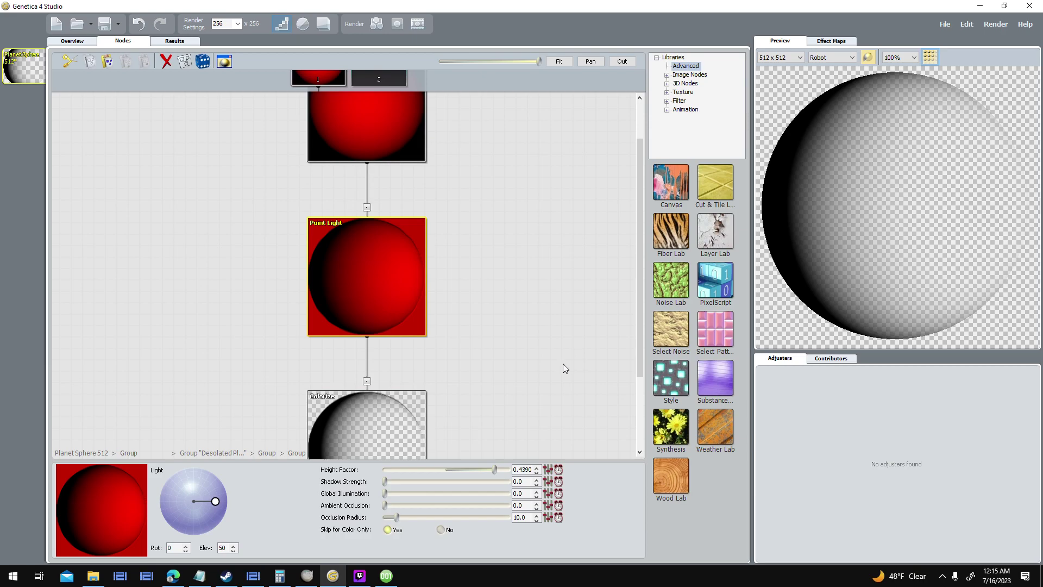
pyautogui.scroll(-2, 566, 259)
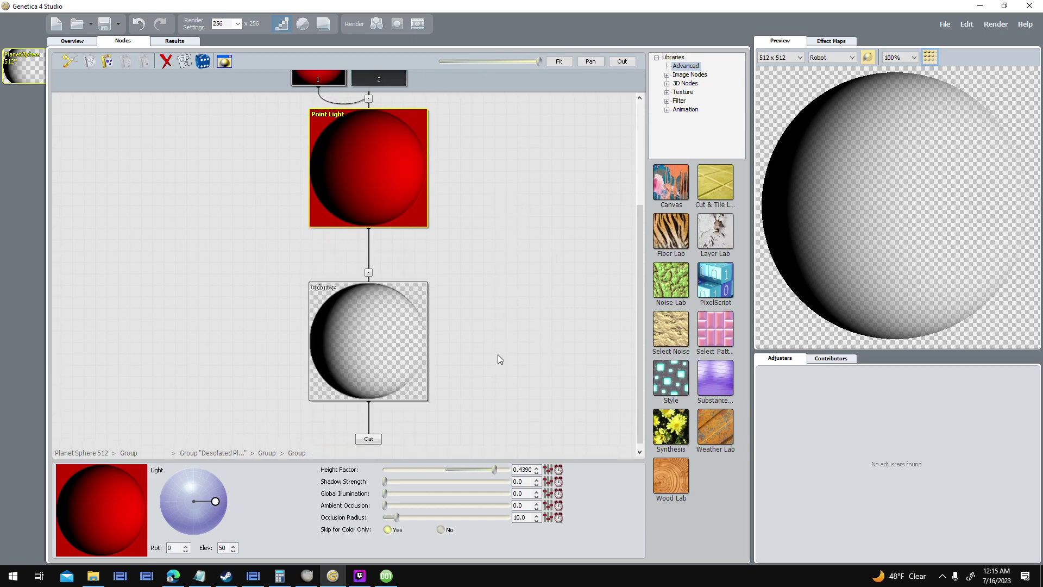
# - Switch to 001 Game Creator and open the actor settings of the green planet Athos on the Sector 0 (Space) map
pyautogui.moveTo(385, 575); pyautogui.dragTo(332, 575)
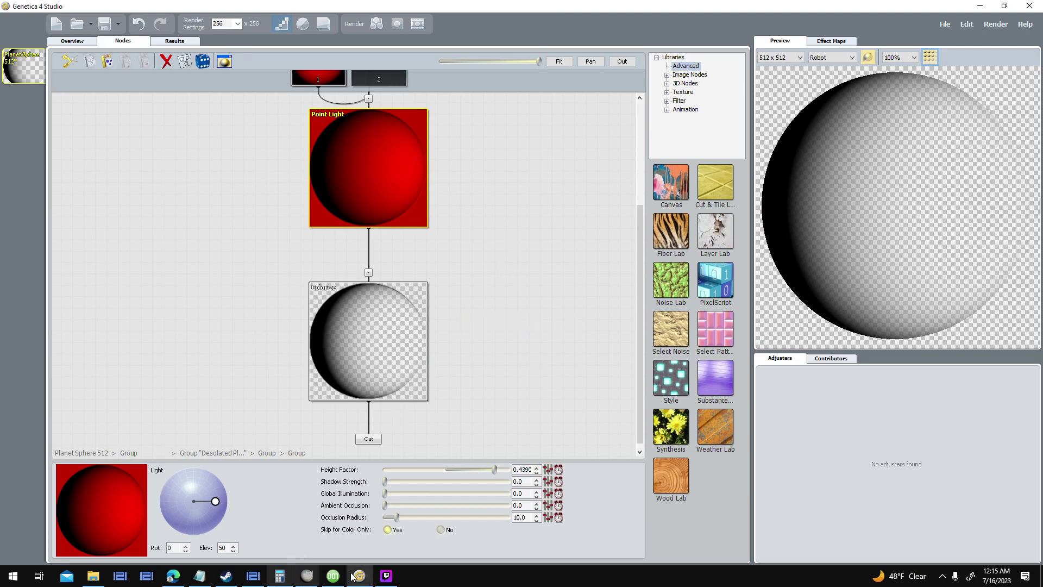
pyautogui.click(332, 576)
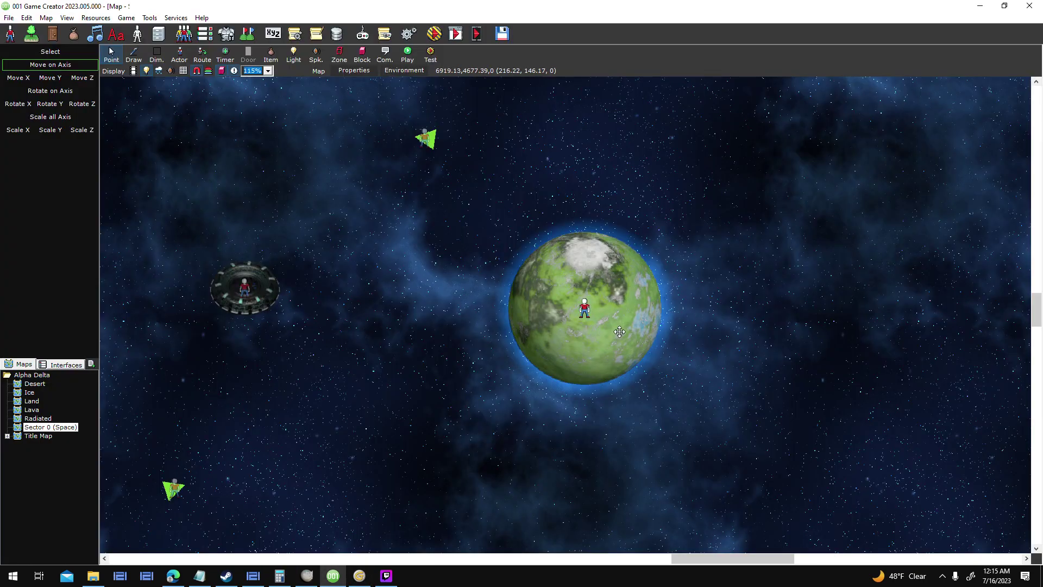
pyautogui.doubleClick(647, 365)
pyautogui.click(707, 428)
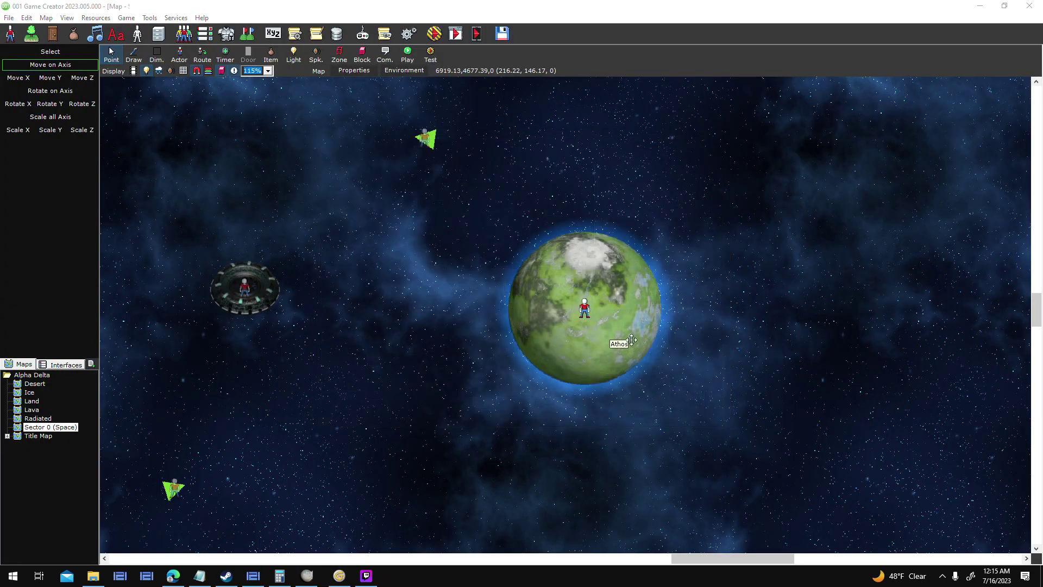
pyautogui.scroll(2, 477, 243)
pyautogui.scroll(1, 773, 496)
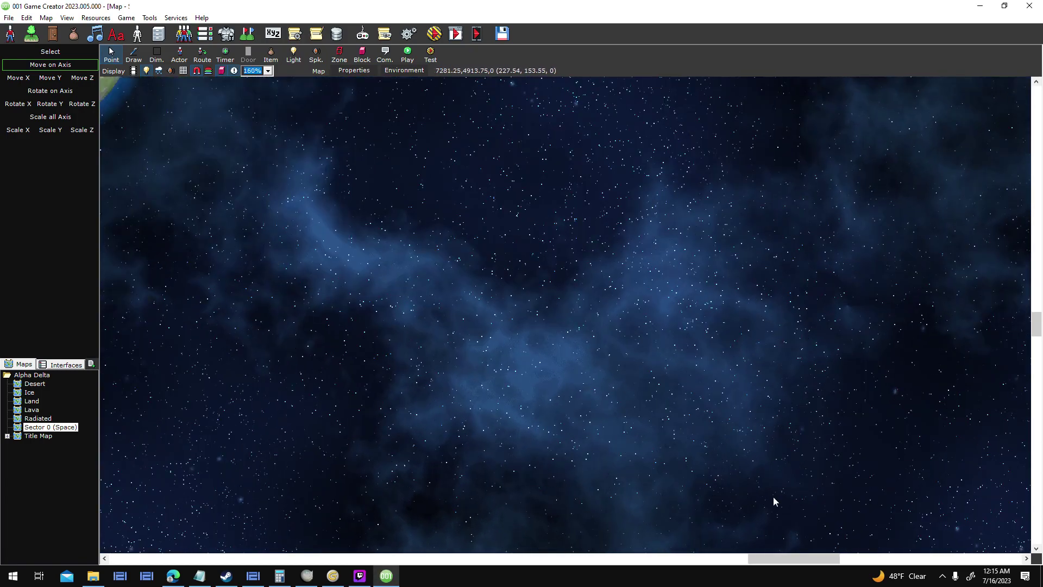
pyautogui.doubleClick(573, 293)
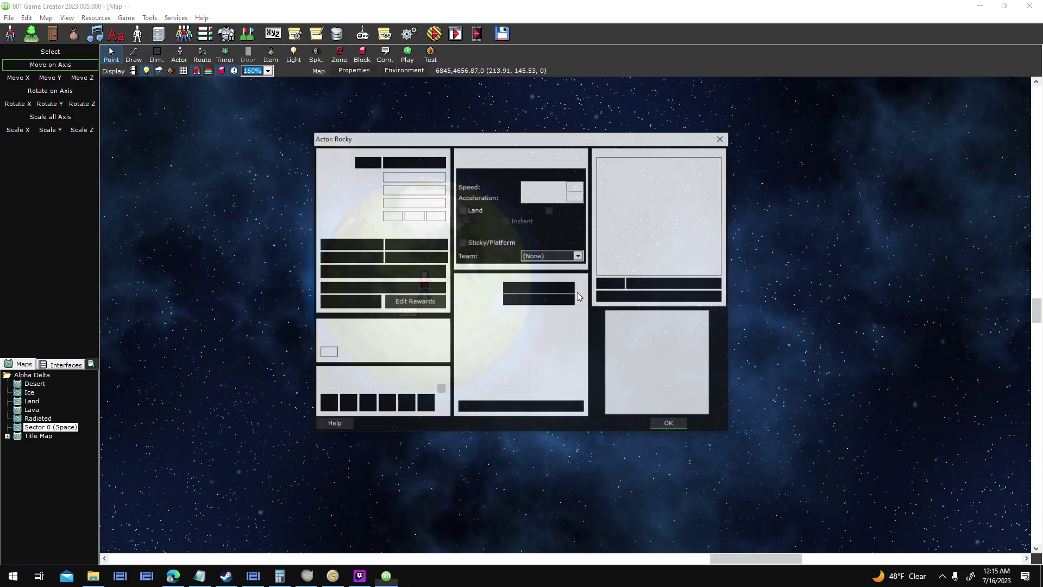
# - Set the planet actor's attached sprite to (None) in its graphic options and apply the actor settings
pyautogui.click(497, 408)
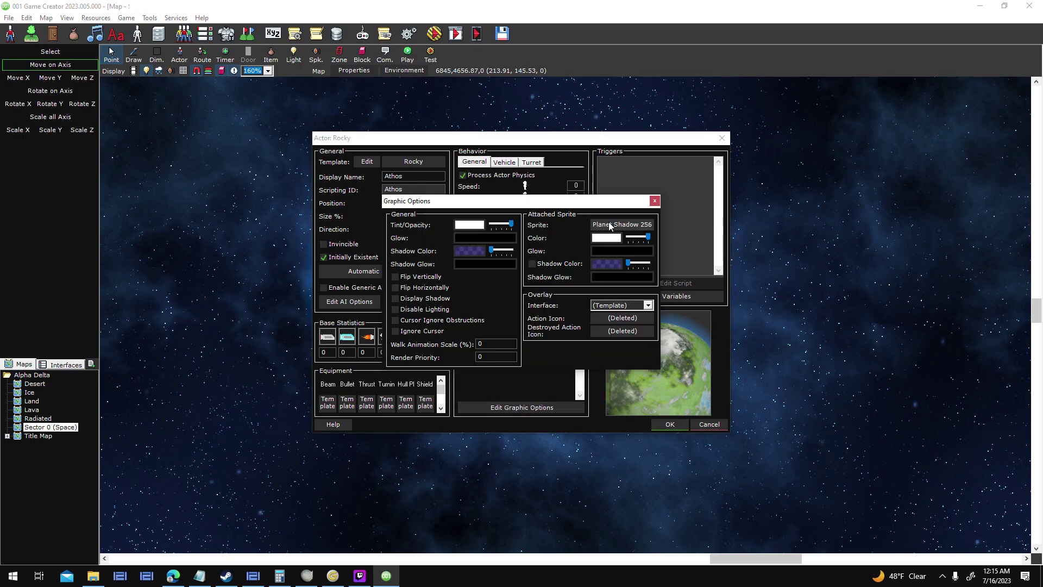
pyautogui.click(625, 225)
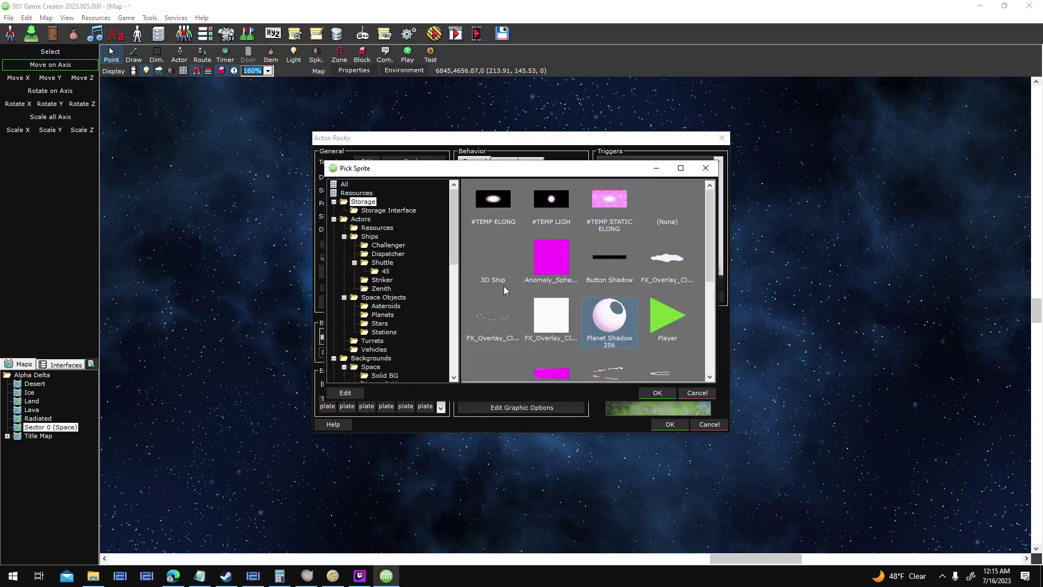
pyautogui.click(673, 393)
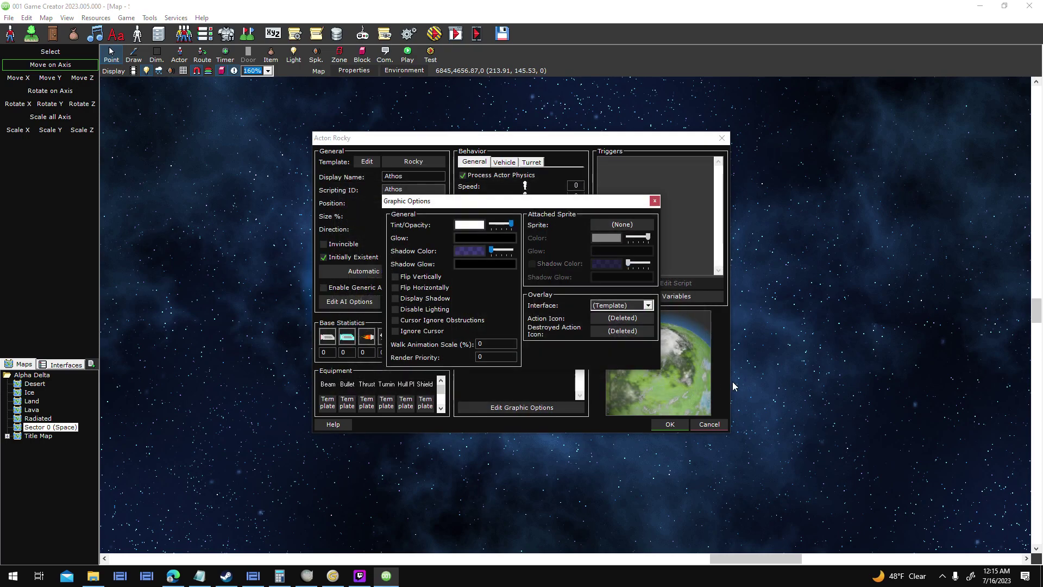
pyautogui.click(656, 203)
pyautogui.moveTo(622, 140); pyautogui.dragTo(854, 89)
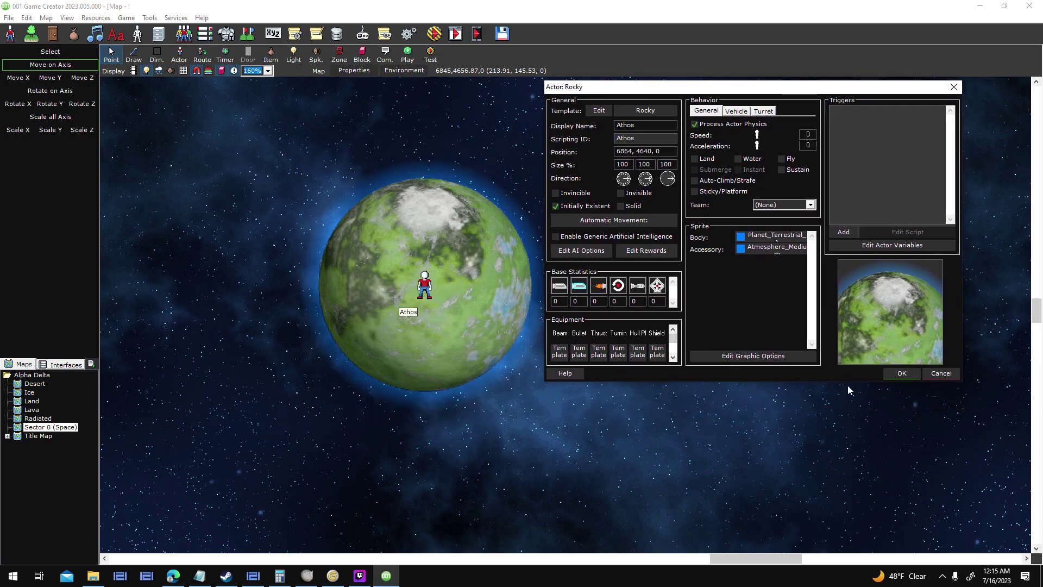
pyautogui.click(900, 373)
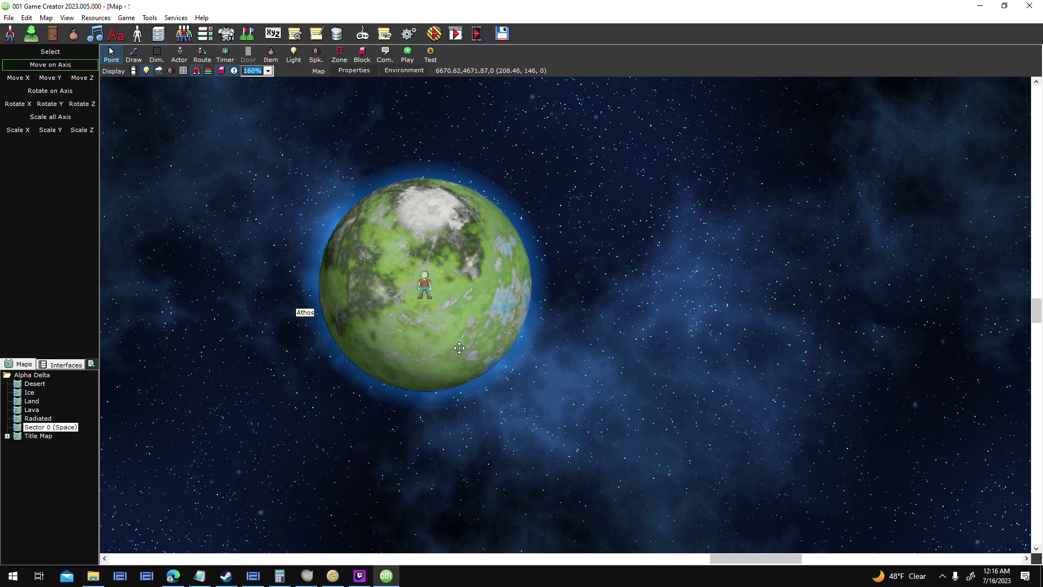
# - Switch to Genetica and set the Point Light node's Occlusion Radius to 0
pyautogui.click(359, 575)
pyautogui.click(334, 574)
pyautogui.click(369, 318)
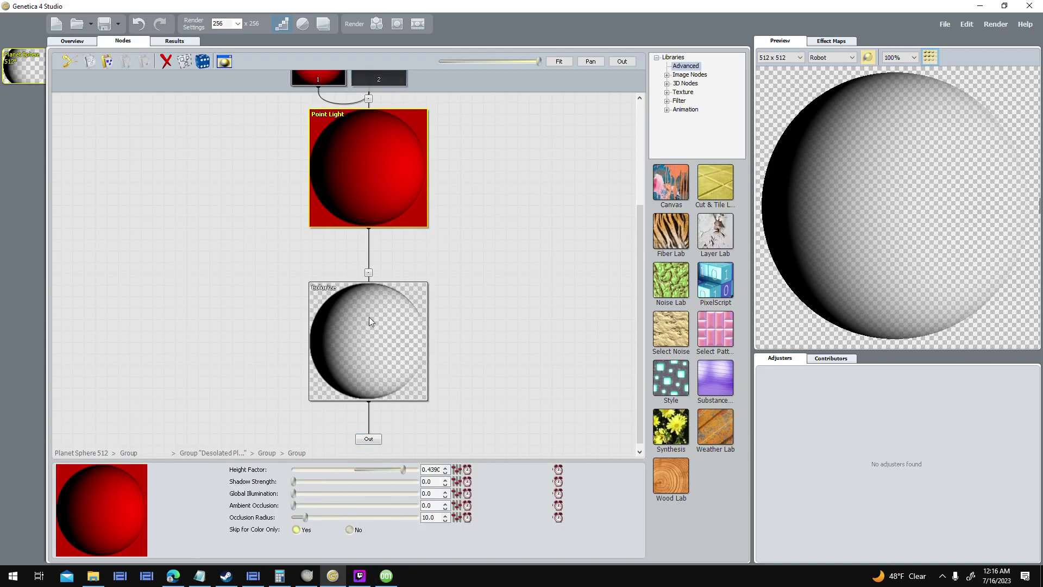
pyautogui.click(370, 169)
pyautogui.moveTo(396, 517); pyautogui.dragTo(364, 517)
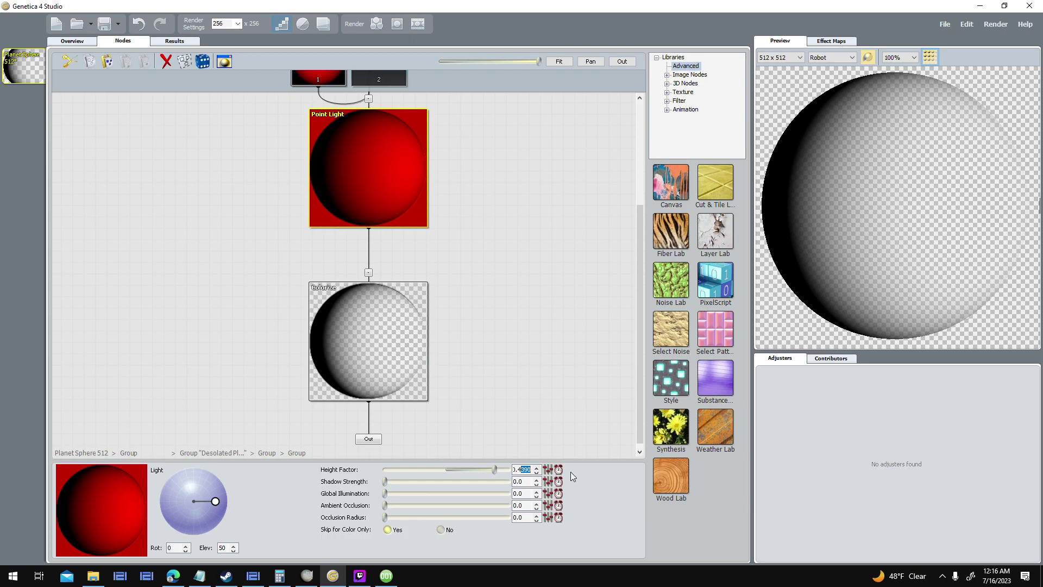
# - Try a Height Factor of 0.4000 on the Point Light node, and undo that change
pyautogui.write('00')
pyautogui.press('Return')
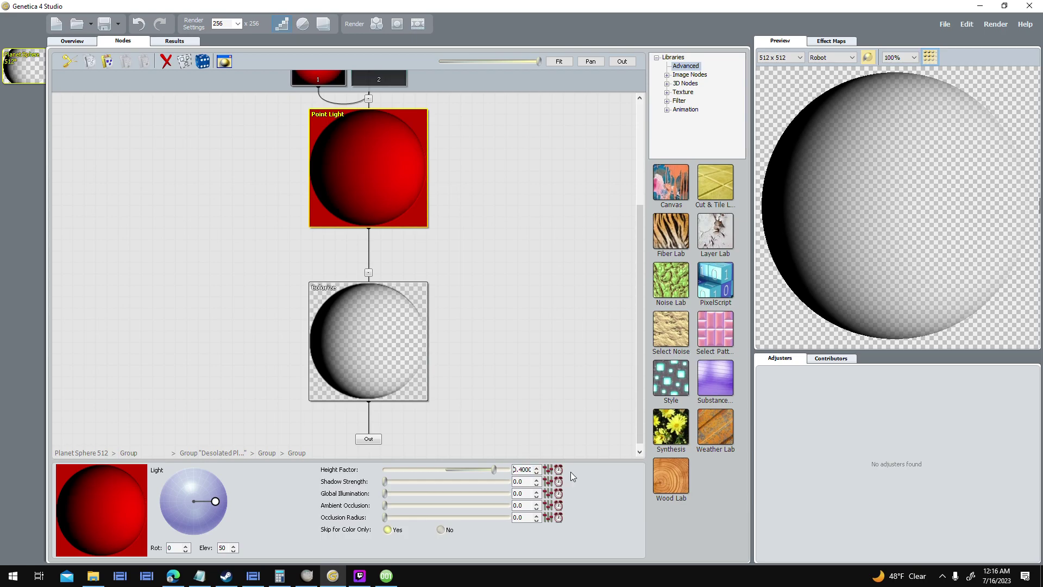
pyautogui.hotkey('ctrl', 'z')
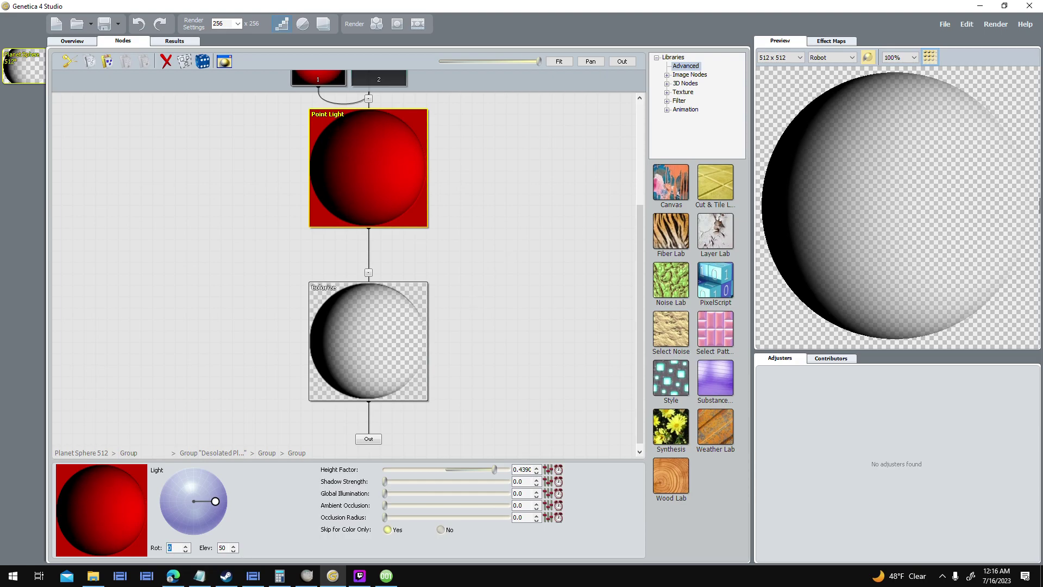
# - Try light rotations of 25 and 15 on the Point Light node, and return the rotation to 0
pyautogui.write('25')
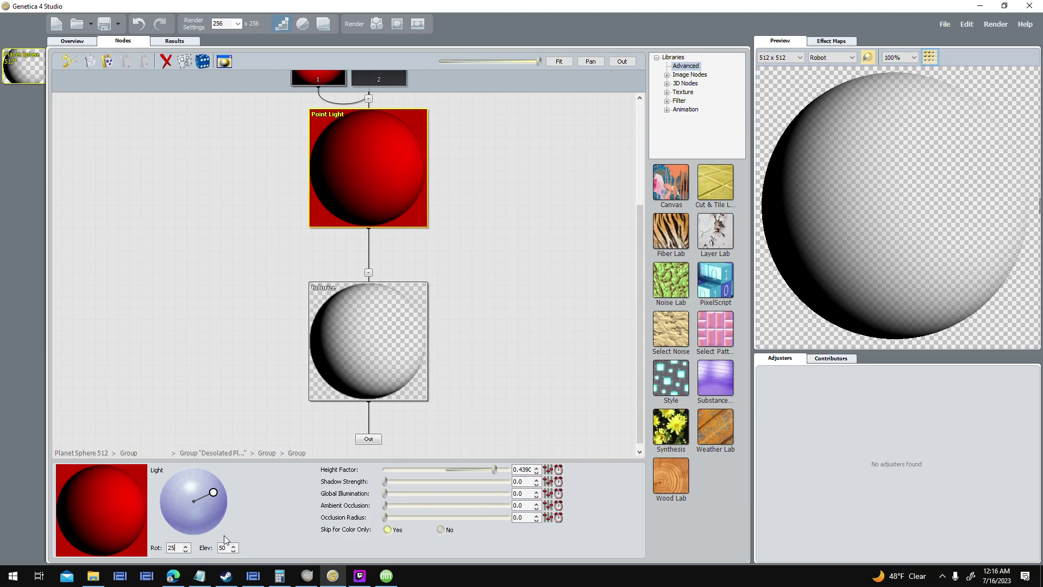
pyautogui.write('15')
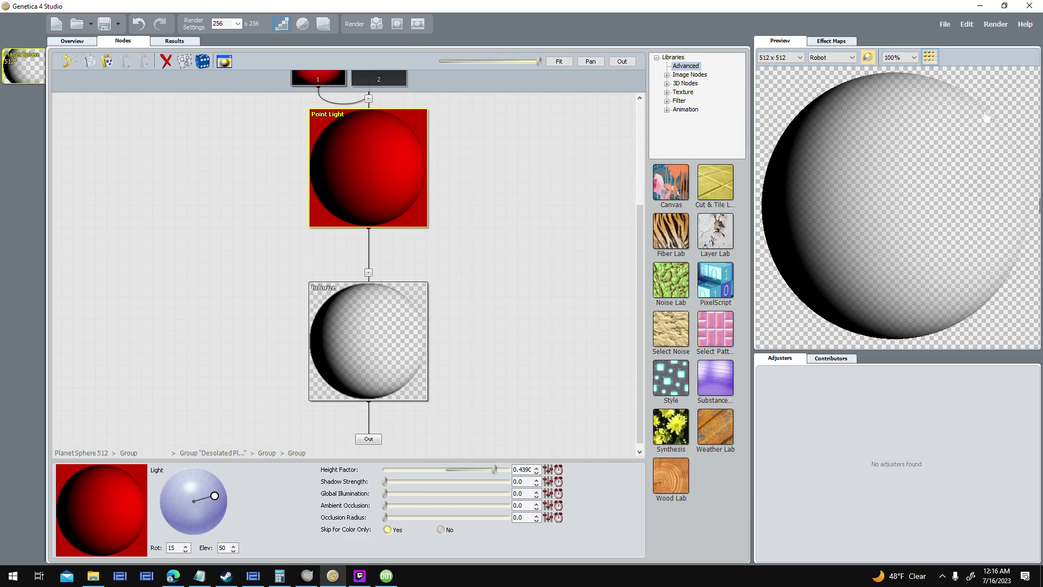
pyautogui.press('BackSpace')
pyautogui.press('BackSpace')
pyautogui.write('0')
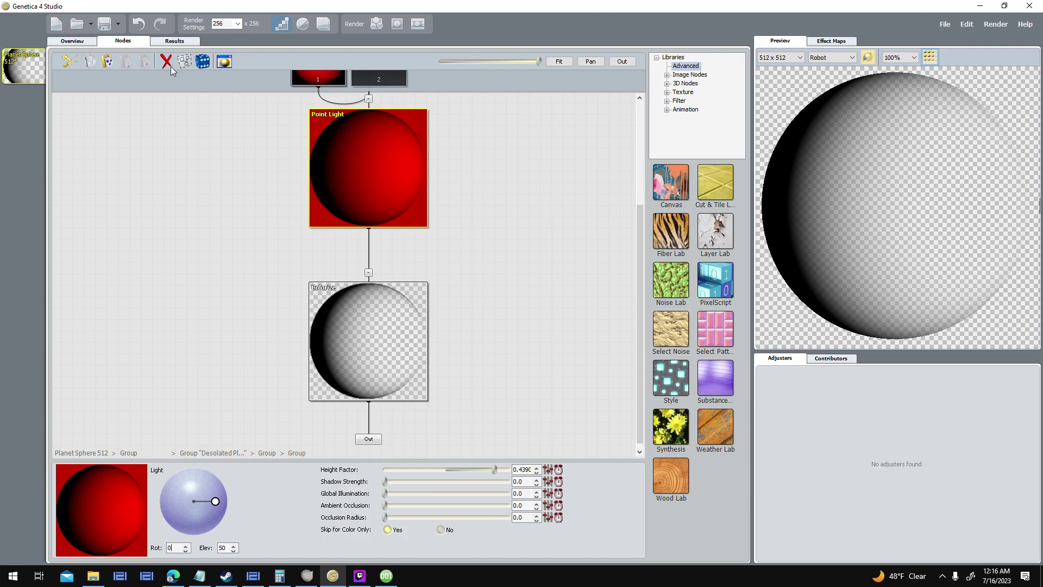
# - Render the sphere shading at 256 x 256 and export it over the existing Test 256.png on the Desktop
pyautogui.click(372, 28)
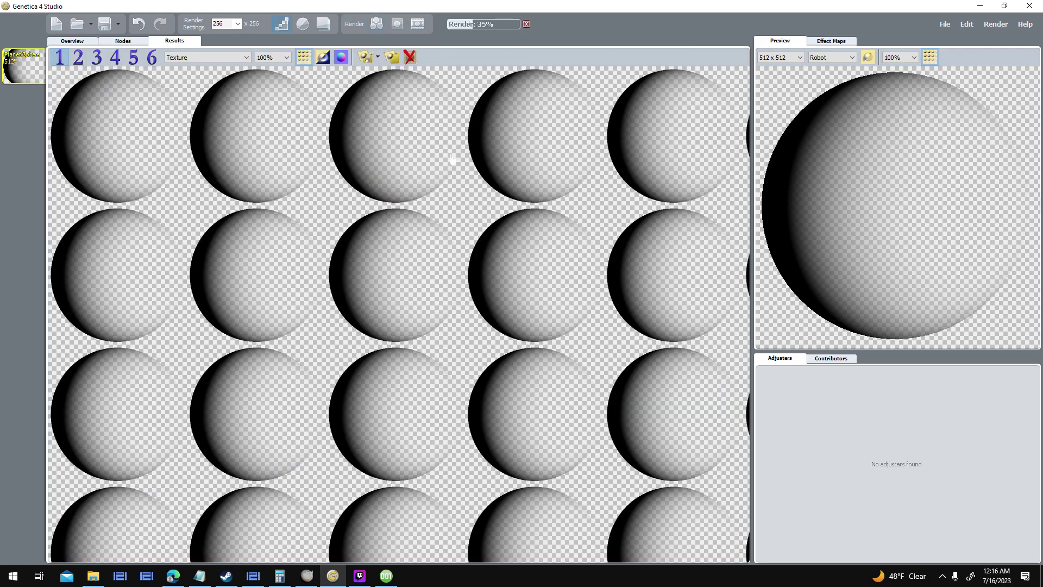
pyautogui.click(370, 57)
pyautogui.click(239, 196)
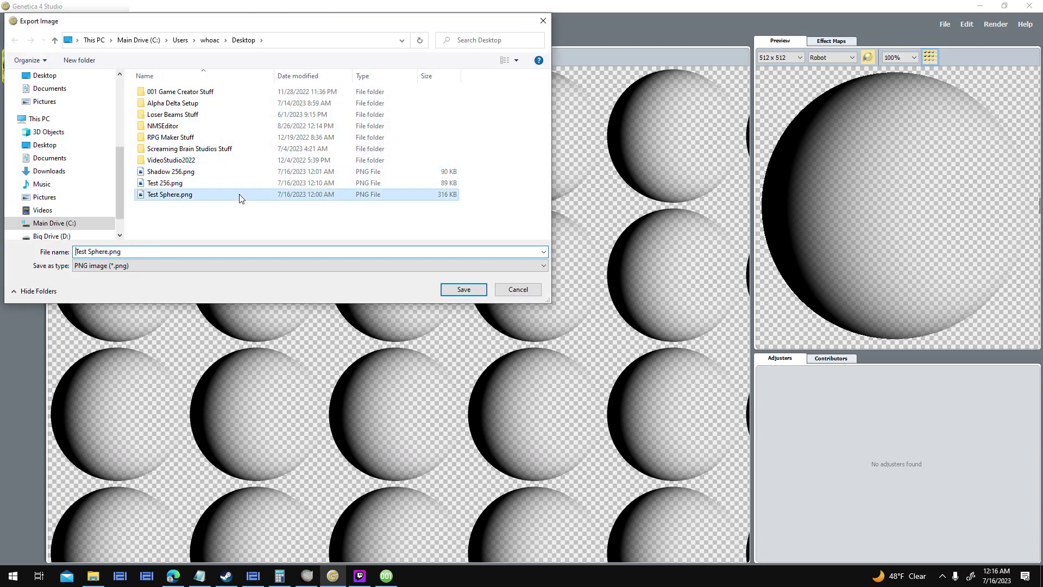
pyautogui.doubleClick(245, 184)
pyautogui.click(551, 291)
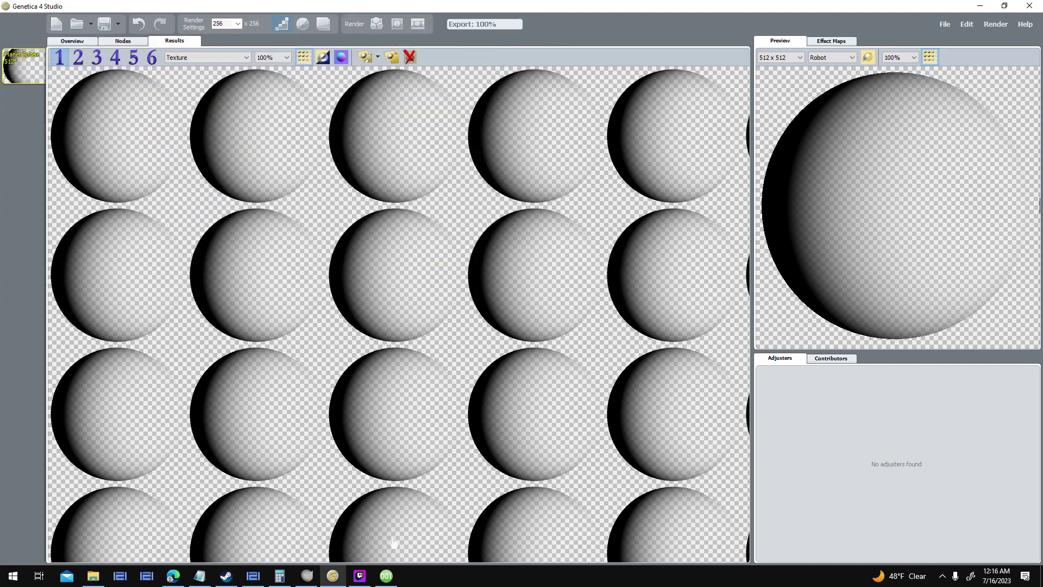
# - Switch to 001 Game Creator and open the Planet Shadow 256 sprite from the Storage folder for editing
pyautogui.click(359, 576)
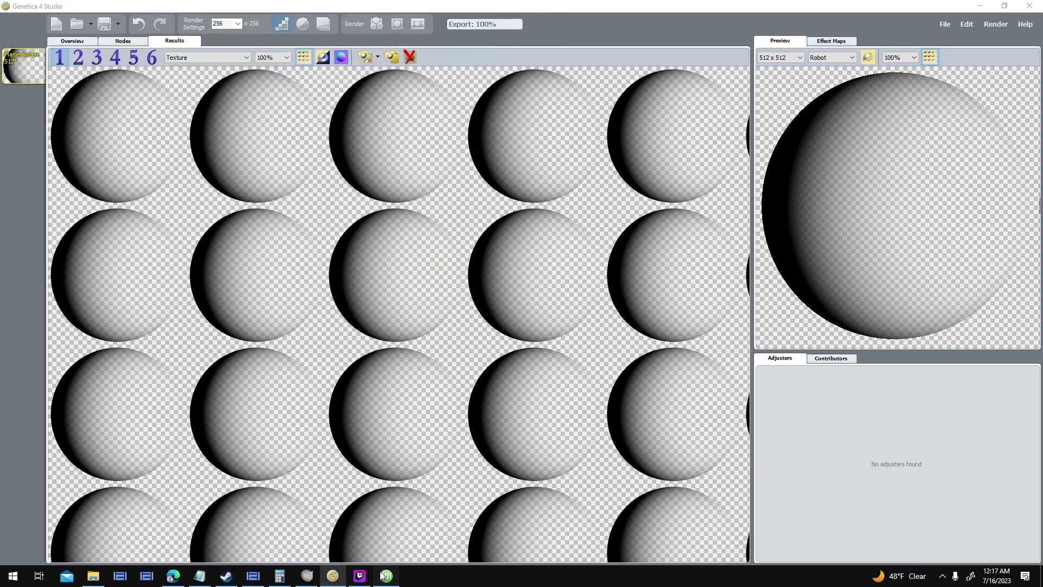
pyautogui.click(386, 576)
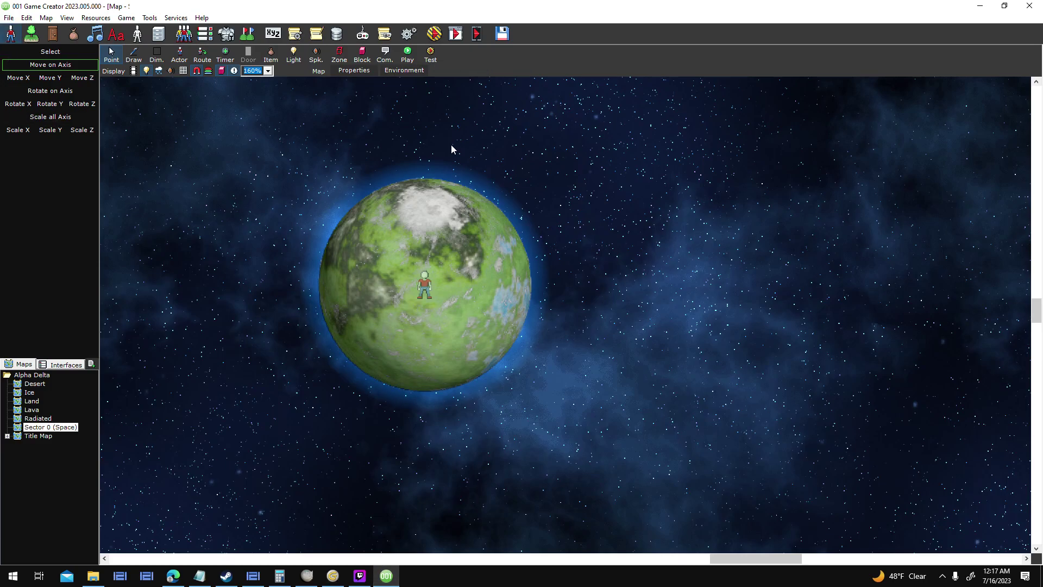
pyautogui.moveTo(360, 244); pyautogui.dragTo(367, 311)
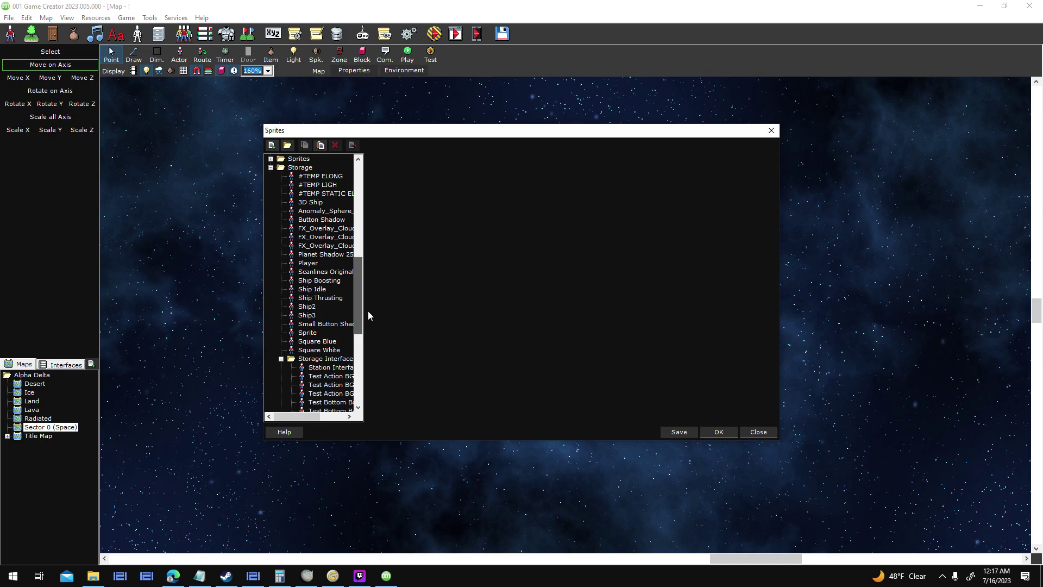
pyautogui.click(320, 255)
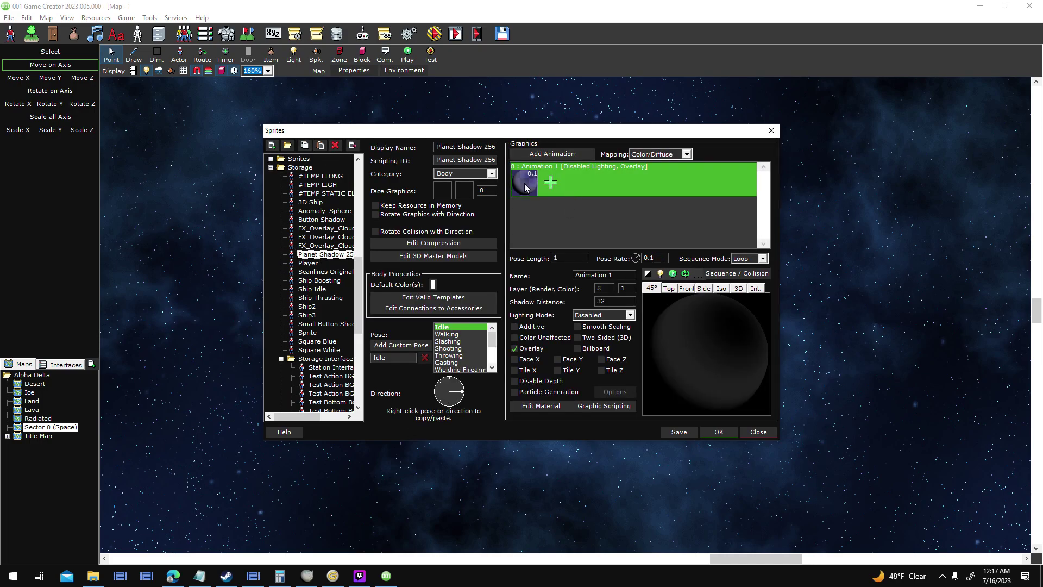
# - Replace the frame graphic in the sprite's Animation 1 with the newly exported sphere image and confirm the sprite changes
pyautogui.rightClick(555, 205)
pyautogui.click(579, 230)
pyautogui.scroll(-3, 625, 284)
pyautogui.doubleClick(525, 342)
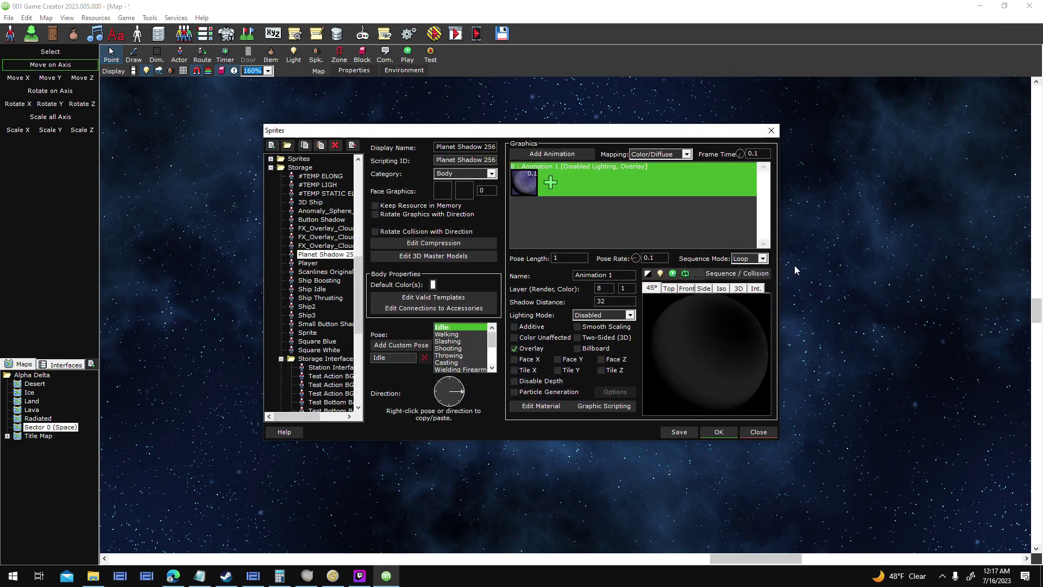
pyautogui.click(718, 432)
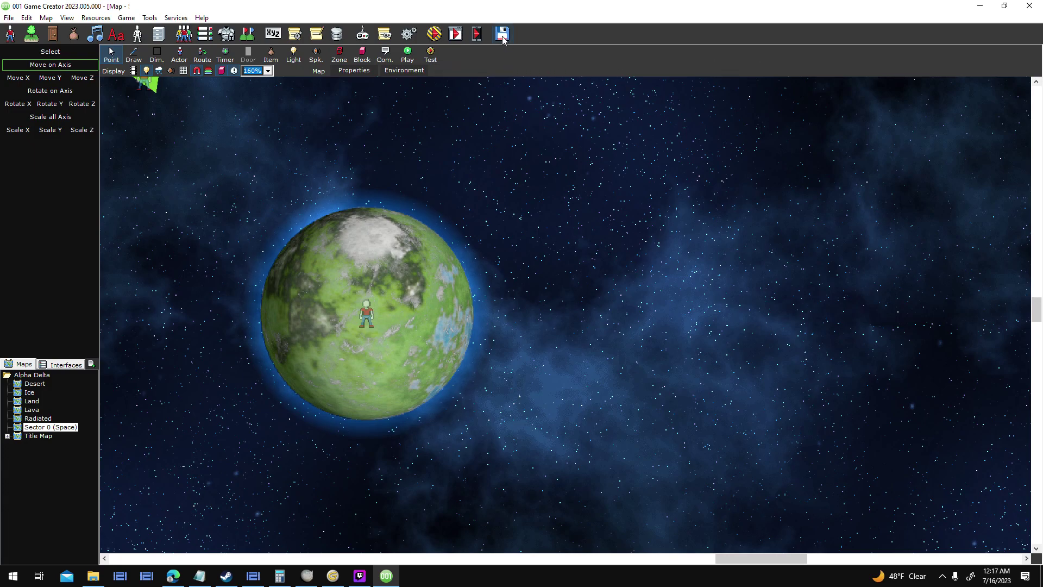
# - Examine where the green planet lies relative to the Blue Star on the space map, and view the star's actor settings
pyautogui.moveTo(752, 244); pyautogui.dragTo(691, 327, button='middle')
pyautogui.scroll(-1, 691, 327)
pyautogui.scroll(-7, 690, 328)
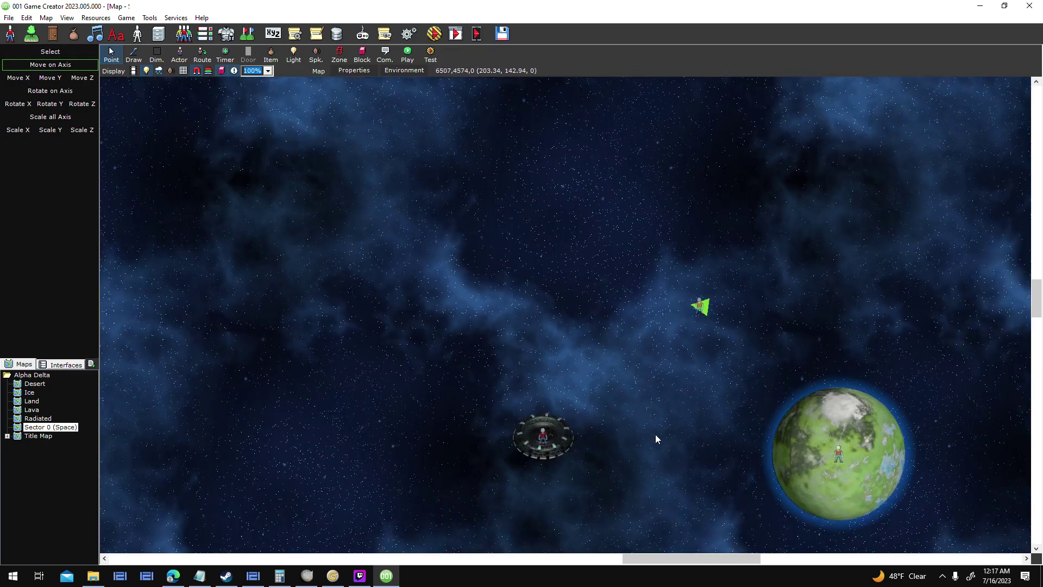
pyautogui.moveTo(656, 432); pyautogui.dragTo(552, 388, button='middle')
pyautogui.scroll(-8, 552, 388)
pyautogui.moveTo(894, 438); pyautogui.dragTo(1032, 496, button='middle')
pyautogui.moveTo(542, 276); pyautogui.dragTo(764, 348, button='middle')
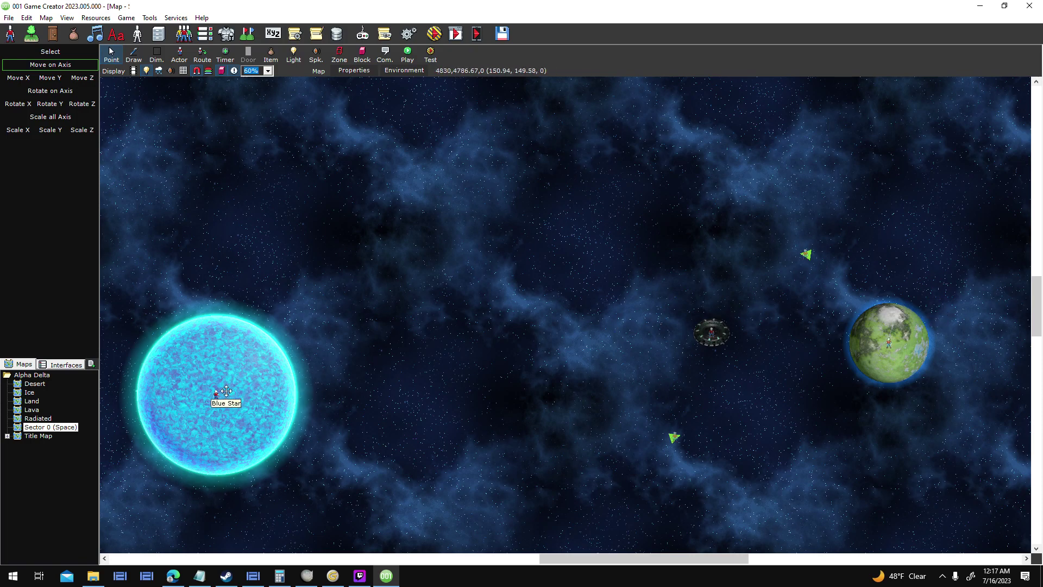
pyautogui.press('Return')
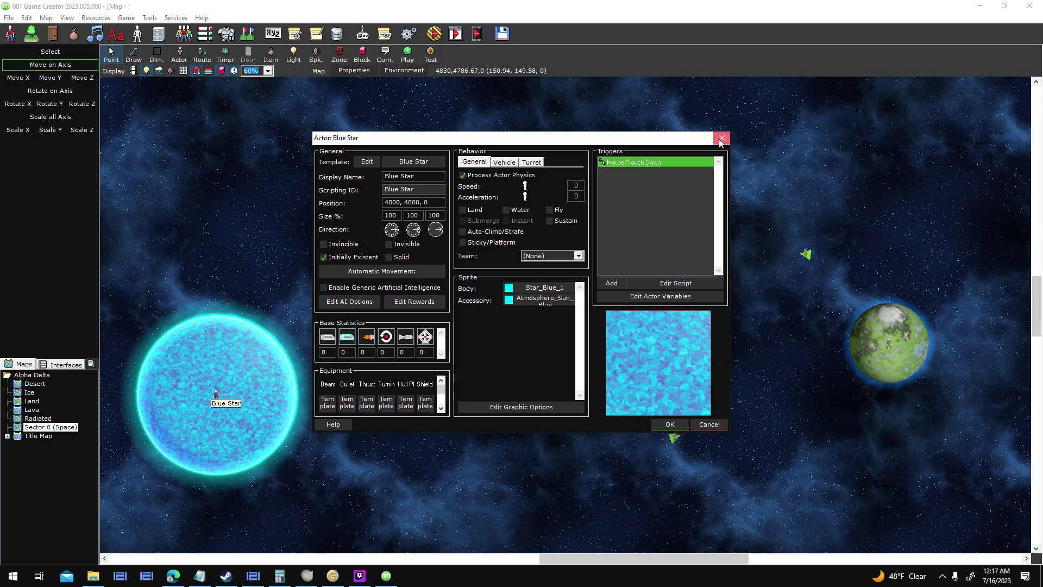
pyautogui.click(721, 139)
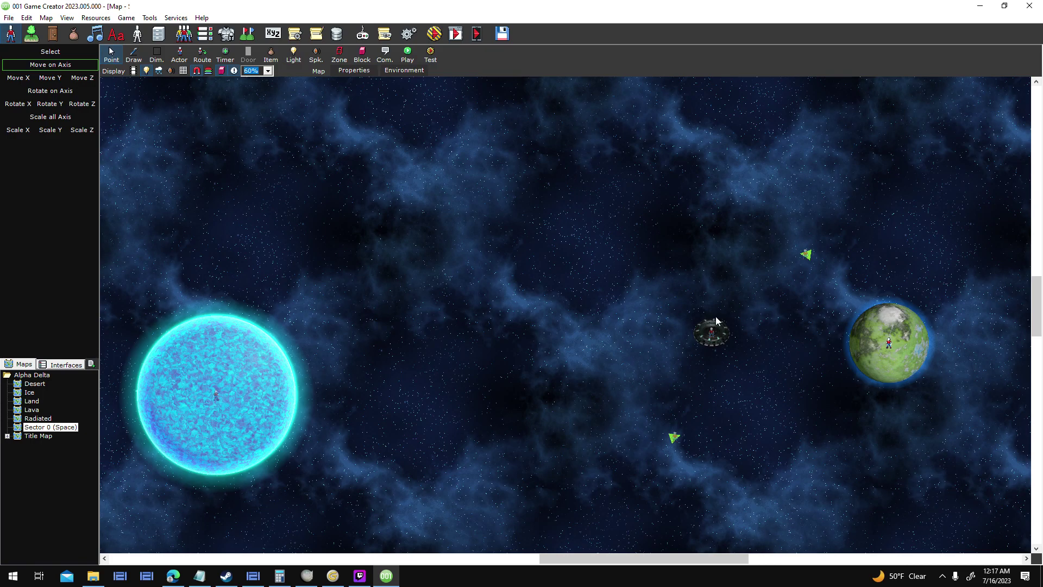
pyautogui.doubleClick(920, 367)
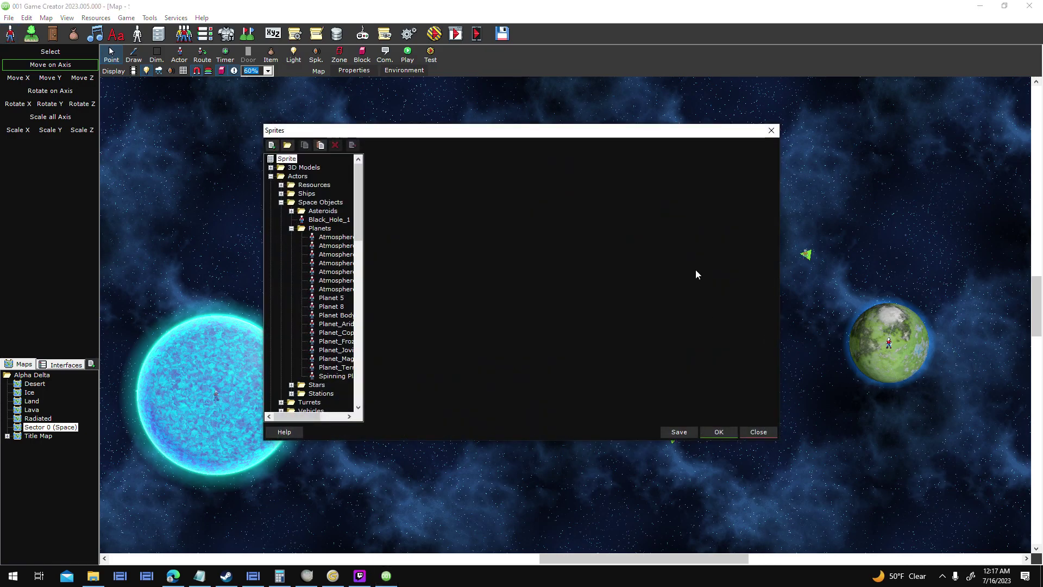
# - Switch to Genetica and set the Point Light node's light rotation to 10
pyautogui.click(332, 575)
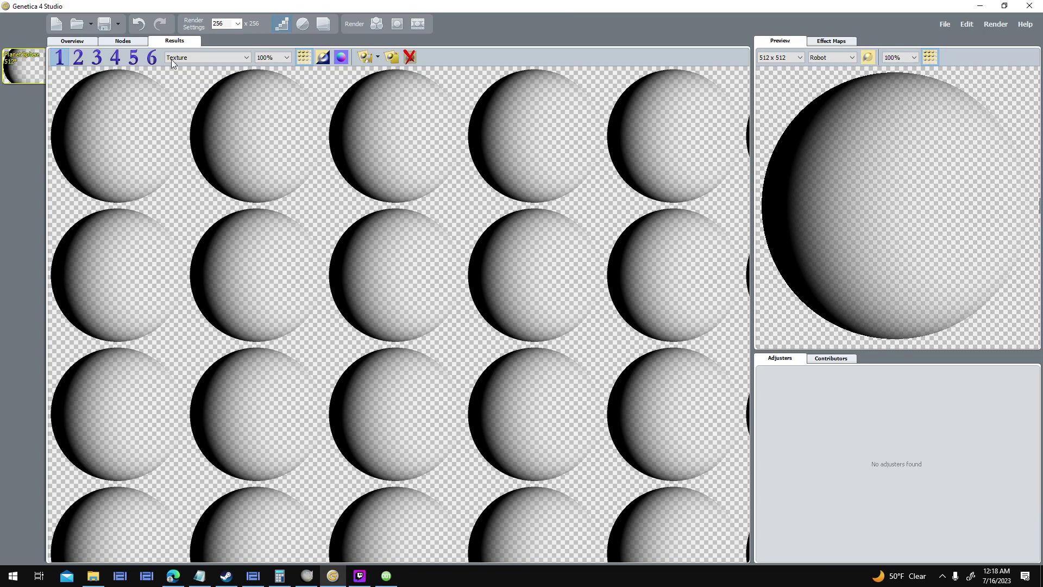
pyautogui.click(123, 41)
pyautogui.click(182, 549)
pyautogui.write('10')
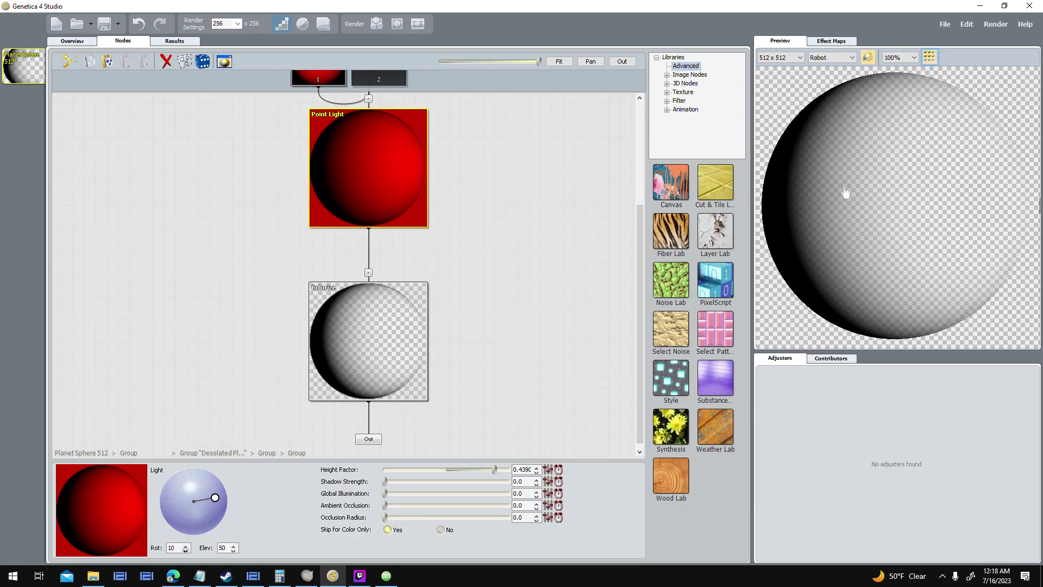
# - Render the relit sphere and export it to the Desktop as Test 256.png, overwriting the existing file
pyautogui.click(360, 25)
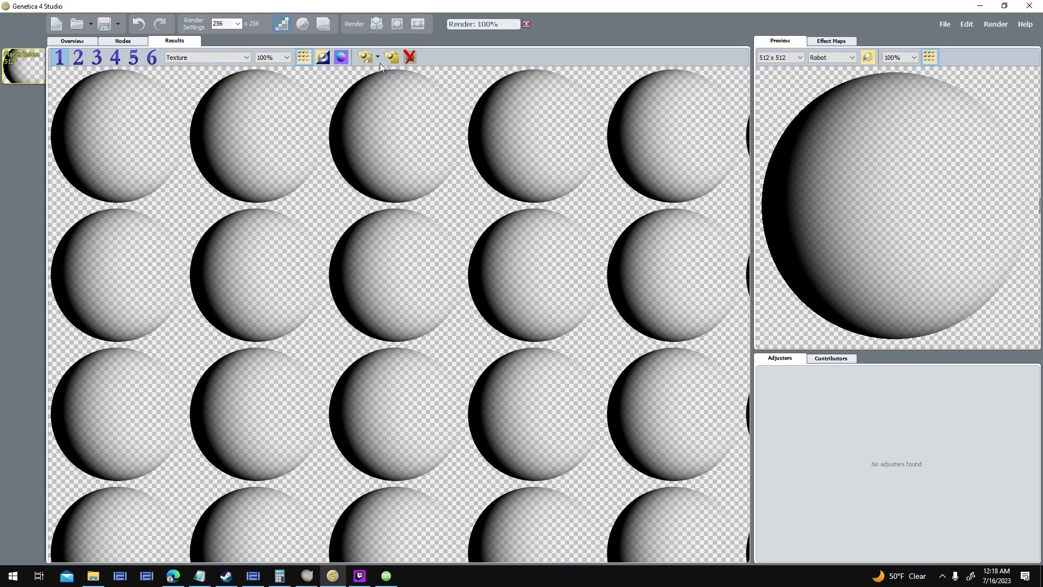
pyautogui.click(367, 58)
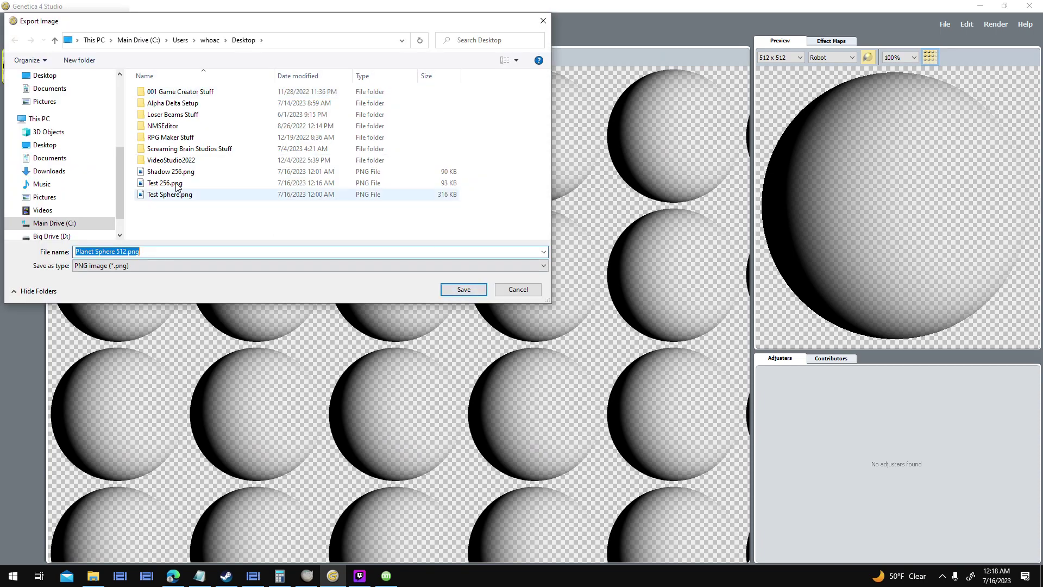
pyautogui.doubleClick(177, 187)
pyautogui.click(559, 293)
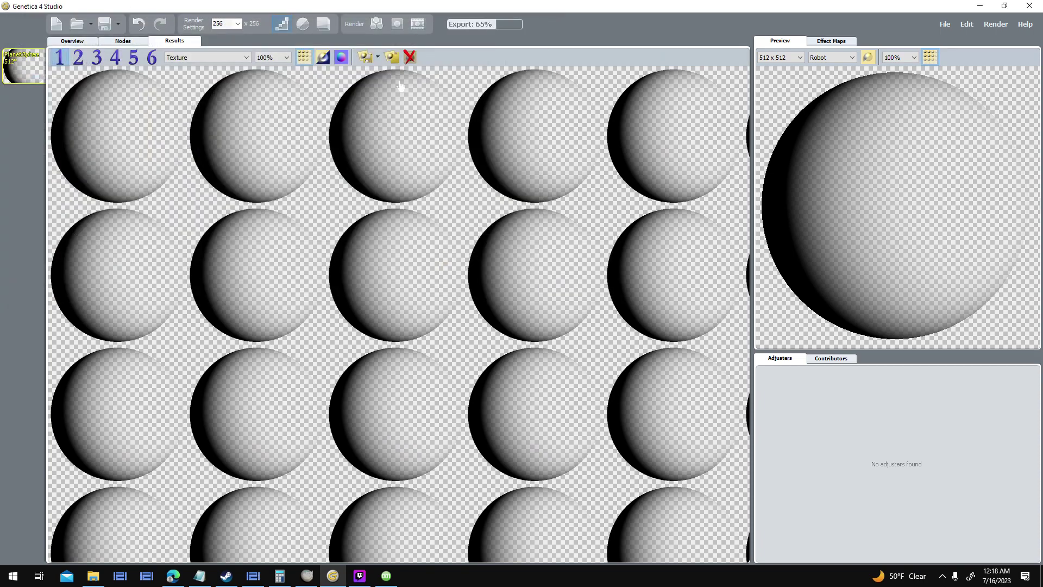
# - Switch to 001 Game Creator and open the Planet Shadow 256 sprite from the Storage folder
pyautogui.click(387, 576)
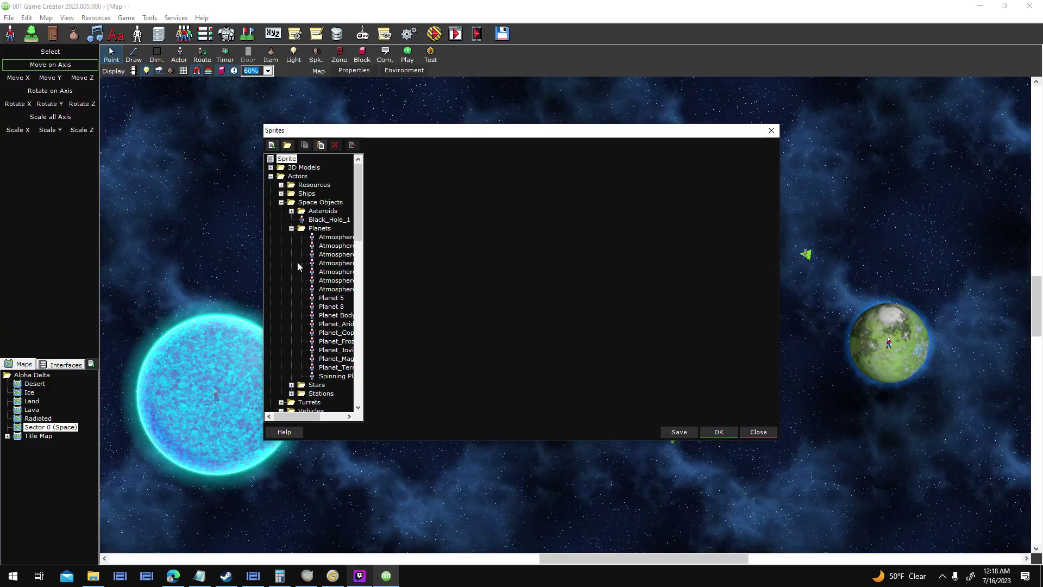
pyautogui.click(291, 228)
pyautogui.scroll(-2, 369, 272)
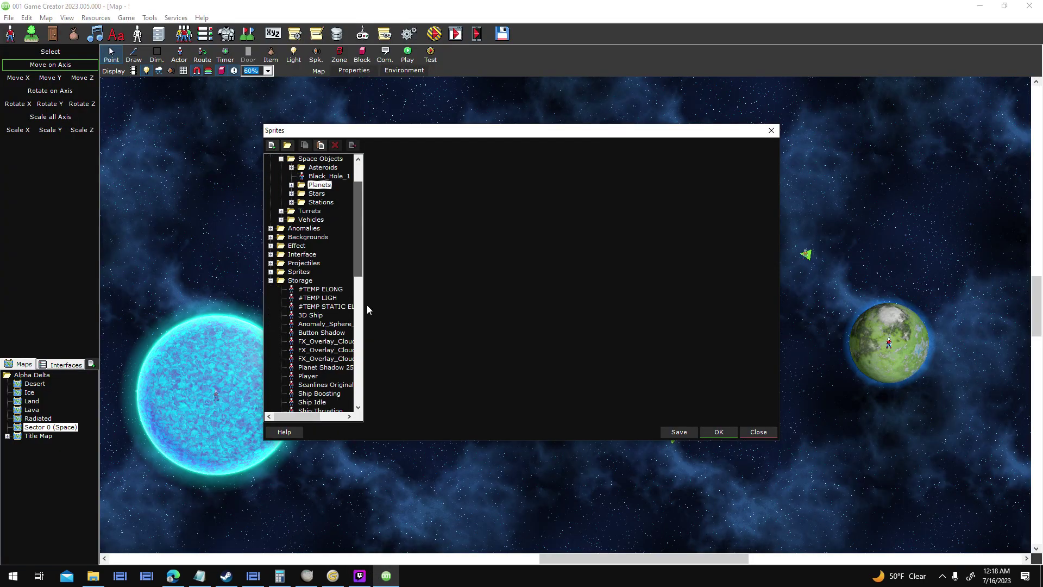
pyautogui.scroll(-10, 367, 304)
pyautogui.moveTo(356, 312); pyautogui.dragTo(356, 247)
pyautogui.click(326, 263)
# - Replace the Animation 1 frame graphic with Test 256.png from the Desktop and save the sprite
pyautogui.rightClick(574, 213)
pyautogui.click(607, 236)
pyautogui.scroll(-1, 516, 359)
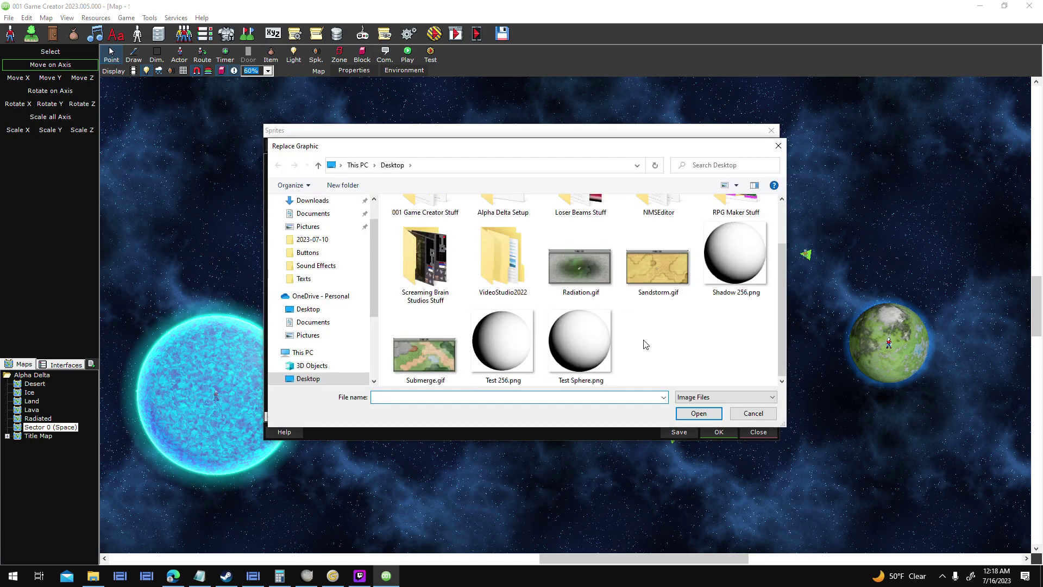
pyautogui.doubleClick(516, 359)
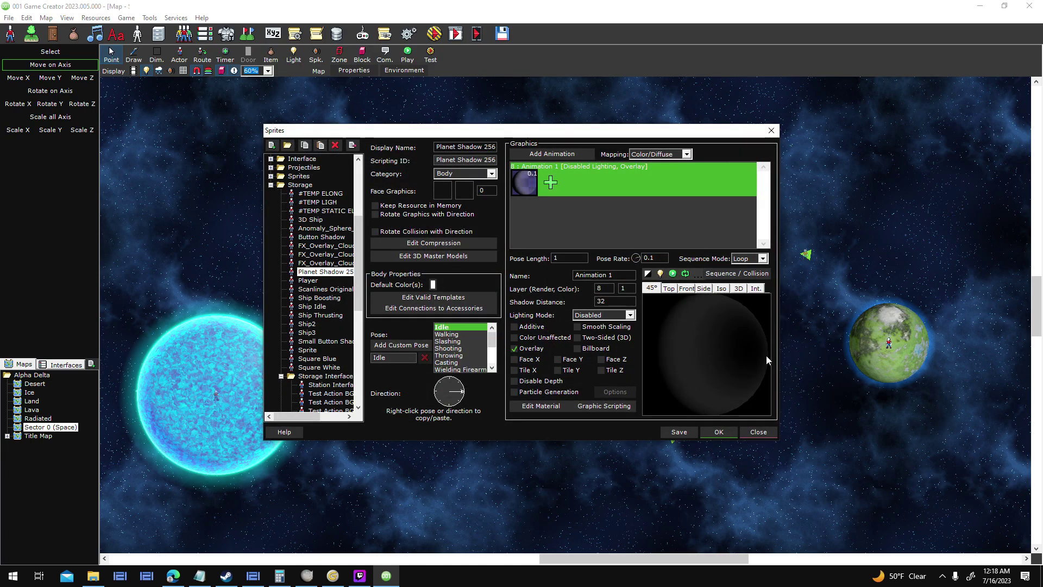
pyautogui.click(679, 432)
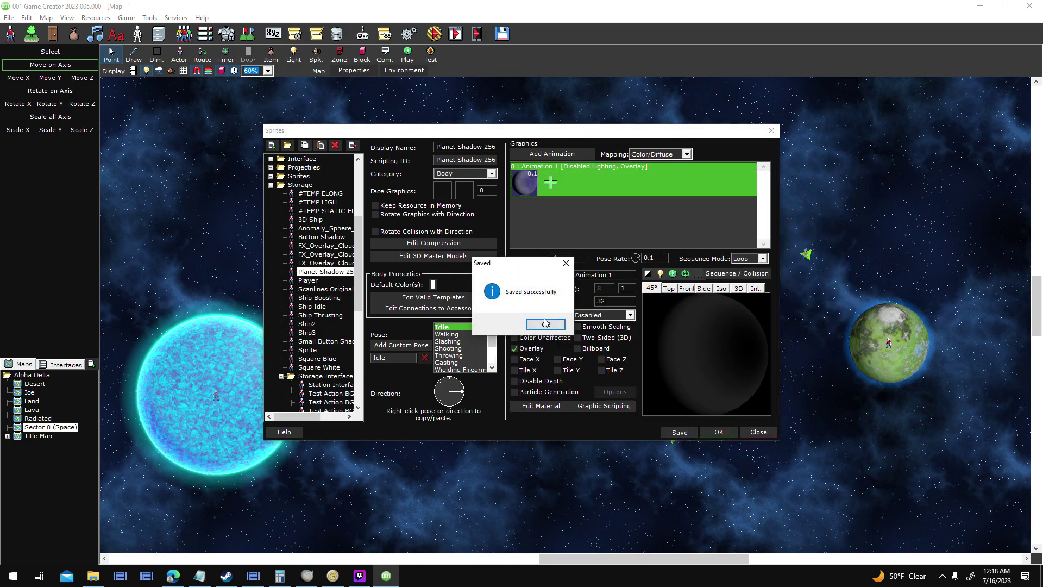
pyautogui.click(545, 323)
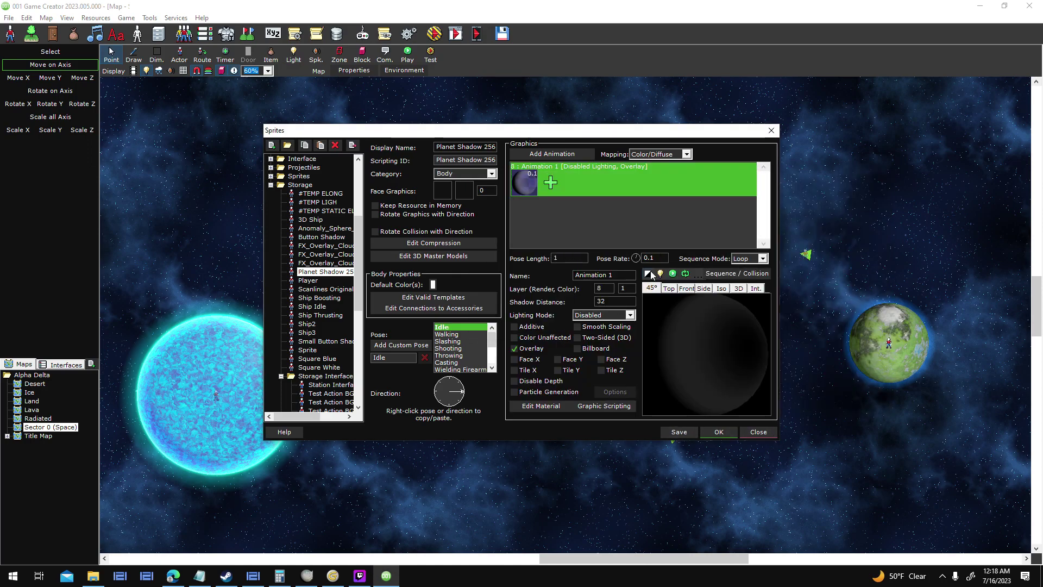
# - Open Animation 1's graphic scripting and bring up the value choices for Retrieve Rotation Z, with all values included
pyautogui.click(630, 405)
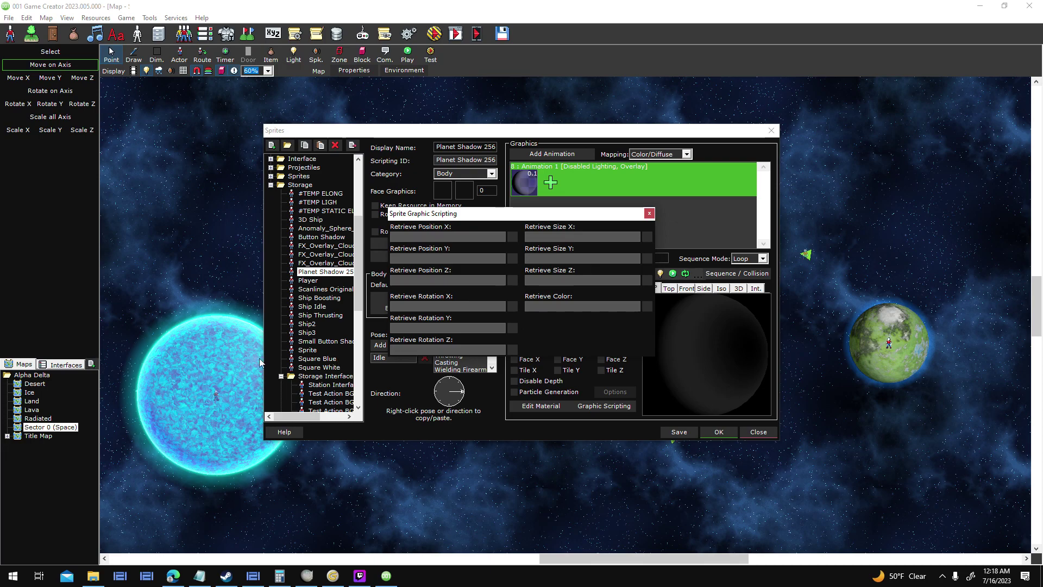
pyautogui.click(513, 350)
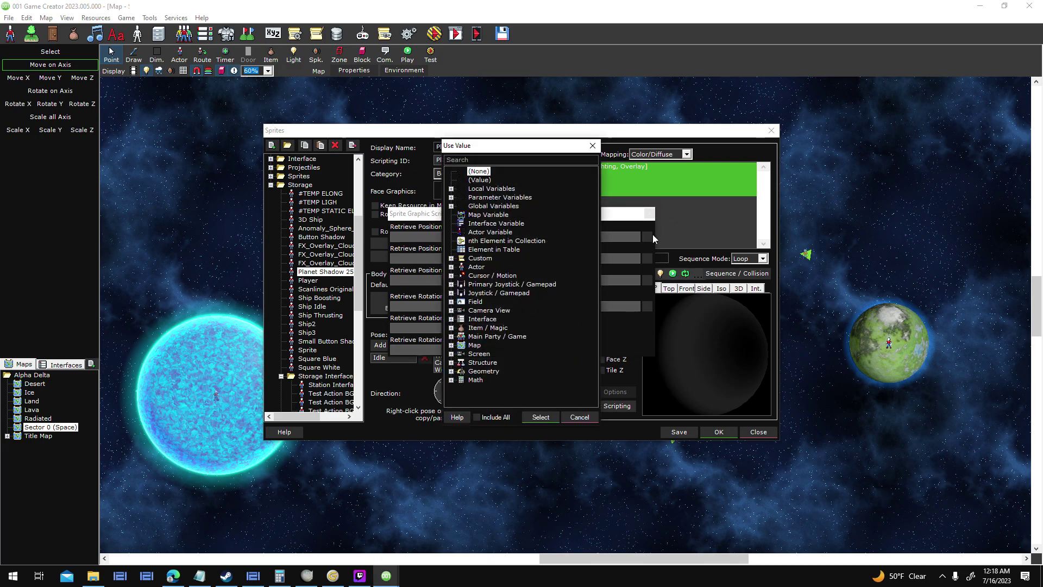
pyautogui.click(480, 416)
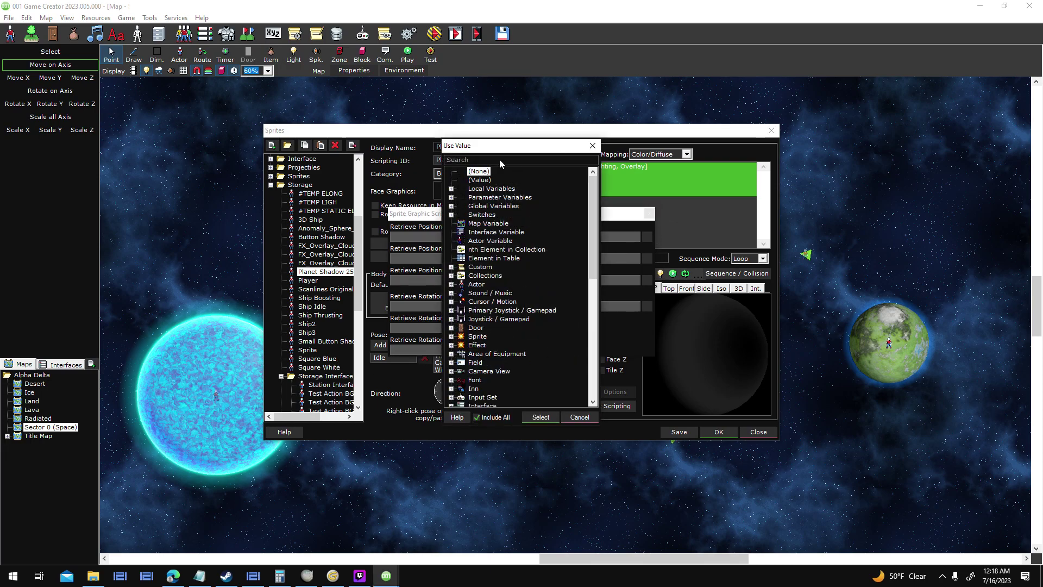
pyautogui.moveTo(501, 148); pyautogui.dragTo(751, 201)
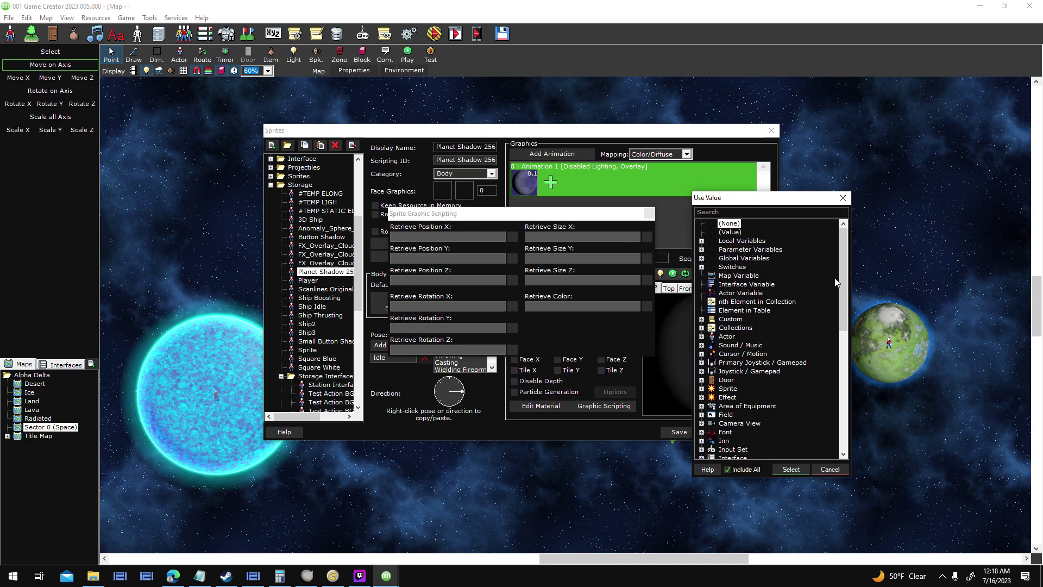
pyautogui.write('angle')
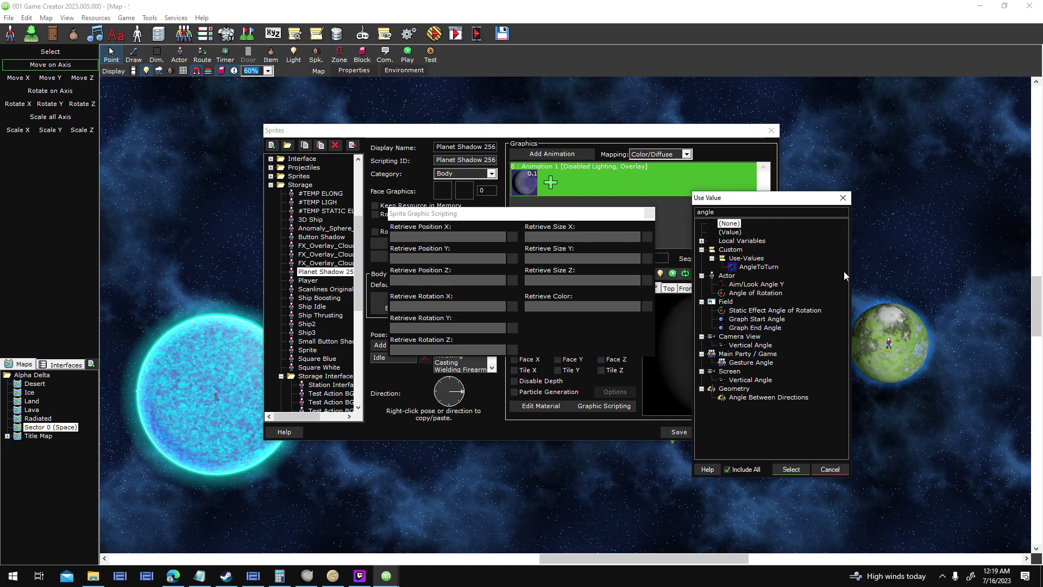
pyautogui.doubleClick(802, 397)
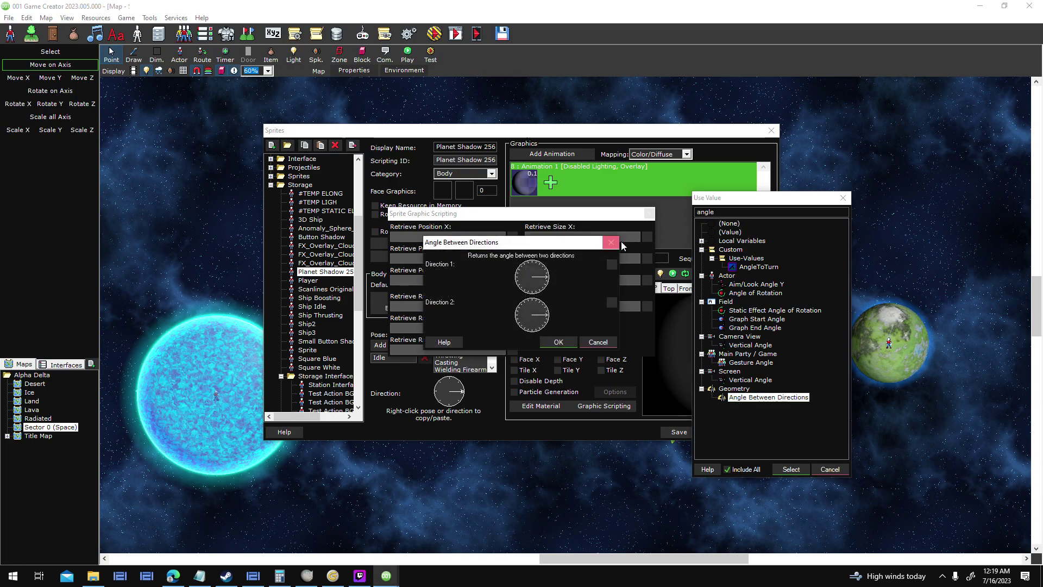
pyautogui.click(611, 243)
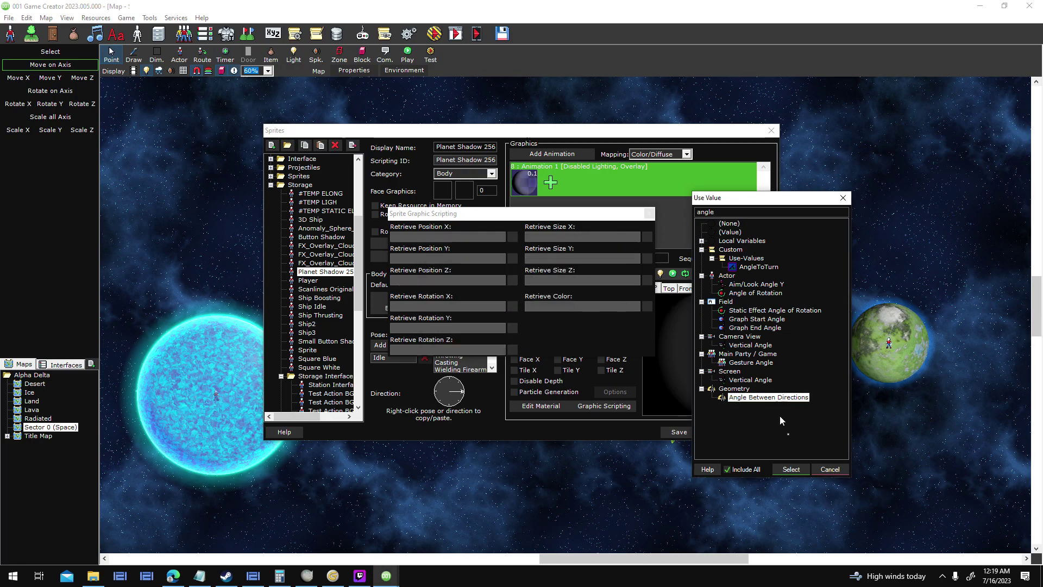
pyautogui.press('BackSpace')
pyautogui.press('BackSpace')
pyautogui.press('BackSpace')
pyautogui.press('BackSpace')
pyautogui.press('BackSpace')
# - Search the values for "dire" and choose Direction Between Points for the Z rotation
pyautogui.write('di')
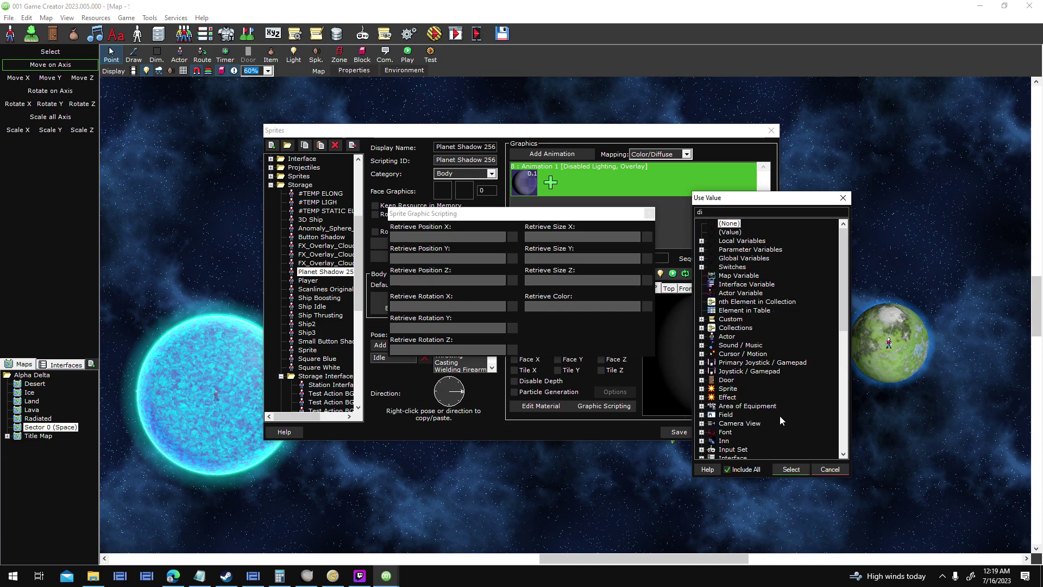
pyautogui.write('re')
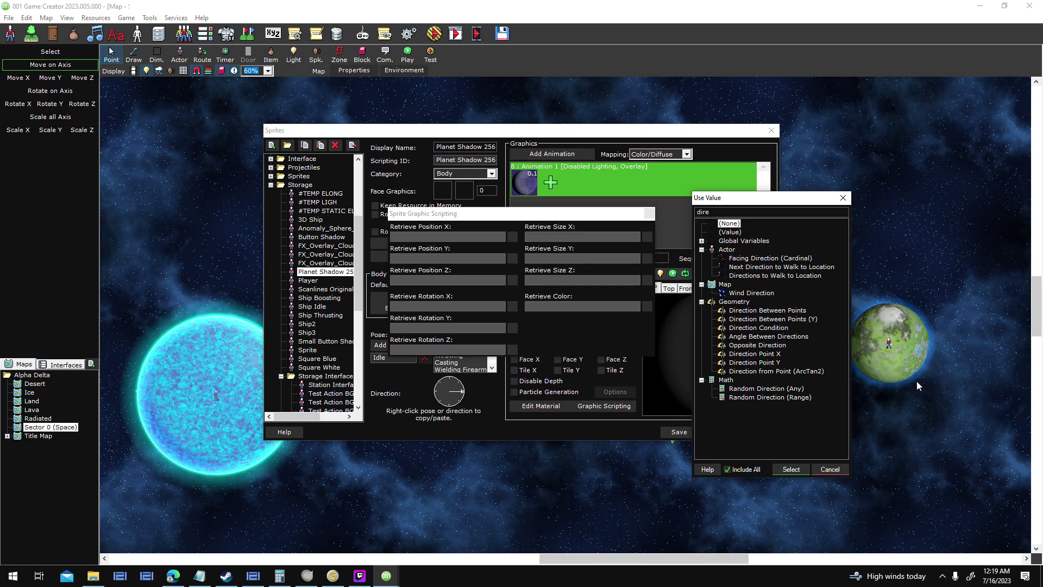
pyautogui.click(794, 315)
pyautogui.doubleClick(794, 315)
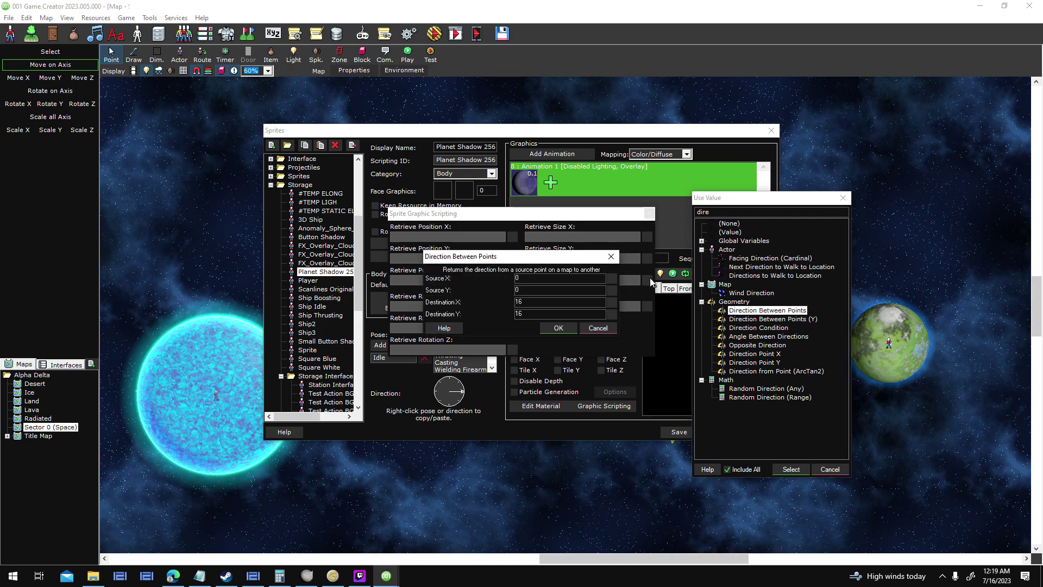
# - Set the direction's Source X to Actor("relate").X and Source Y to Actor("relate").Y
pyautogui.moveTo(571, 261); pyautogui.dragTo(536, 424)
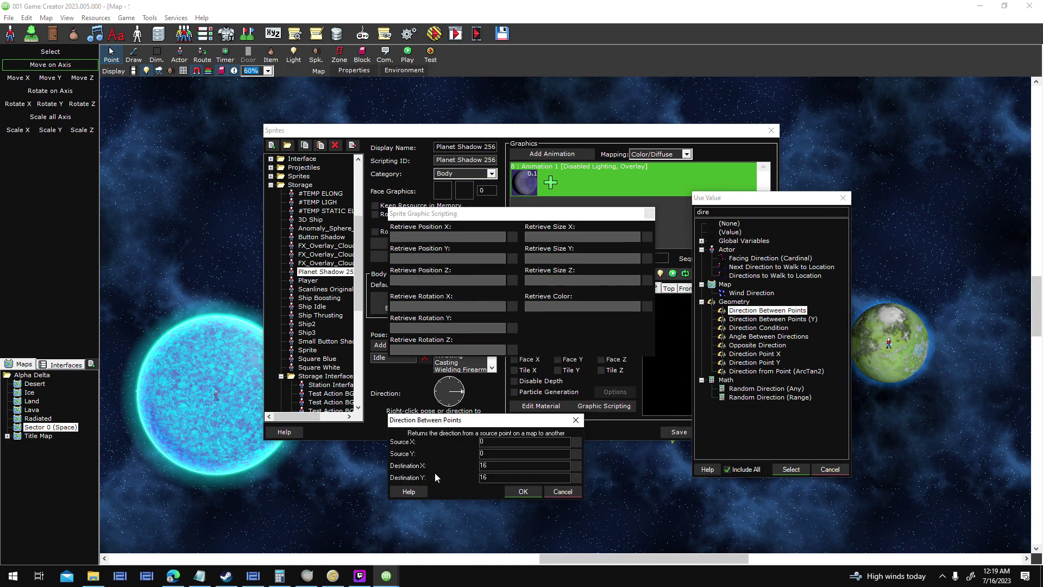
pyautogui.click(578, 441)
pyautogui.click(557, 306)
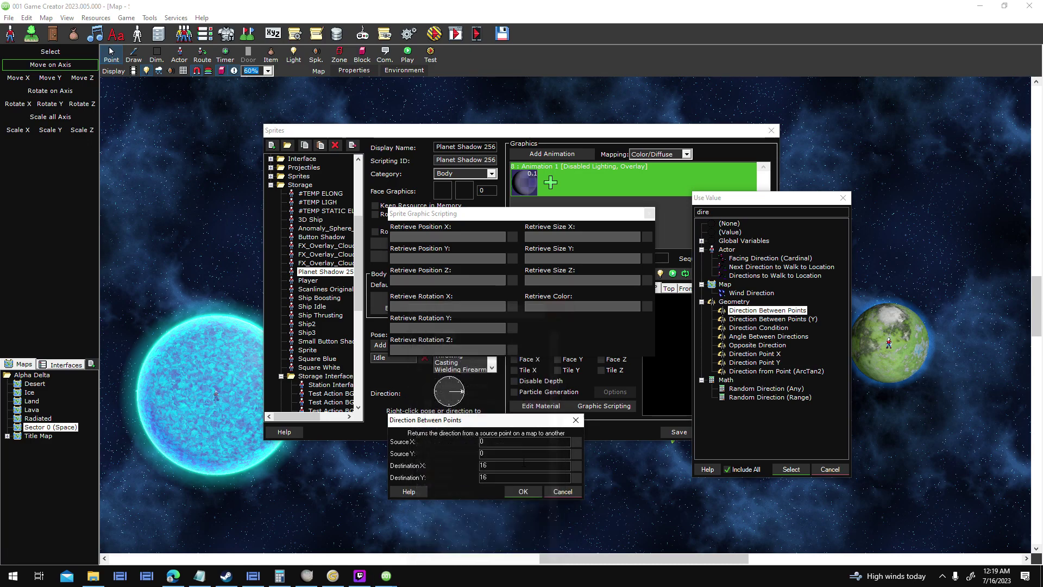
pyautogui.write('Actor("relate").XActor("relate"')
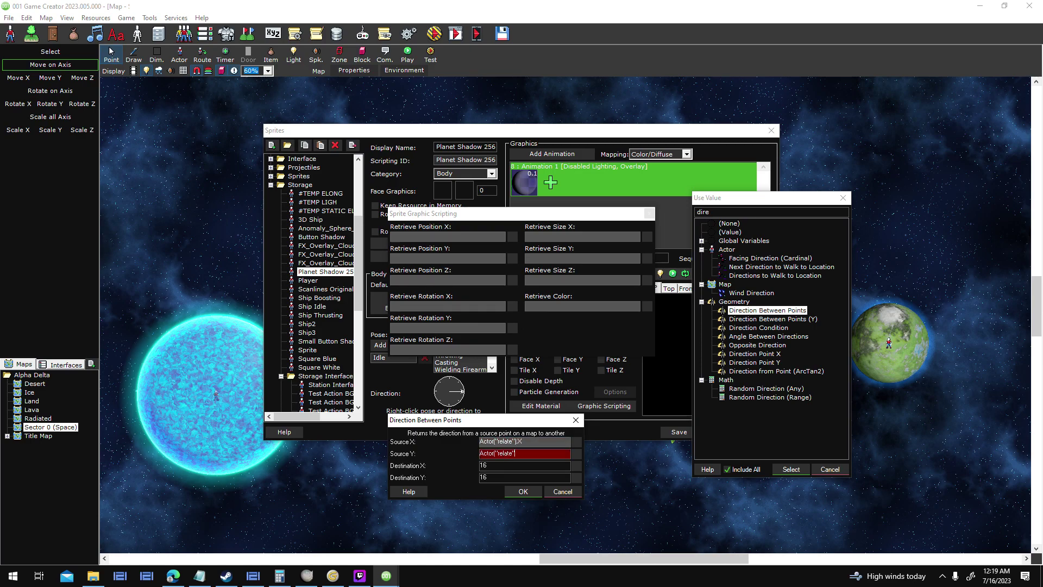
pyautogui.write(').Y')
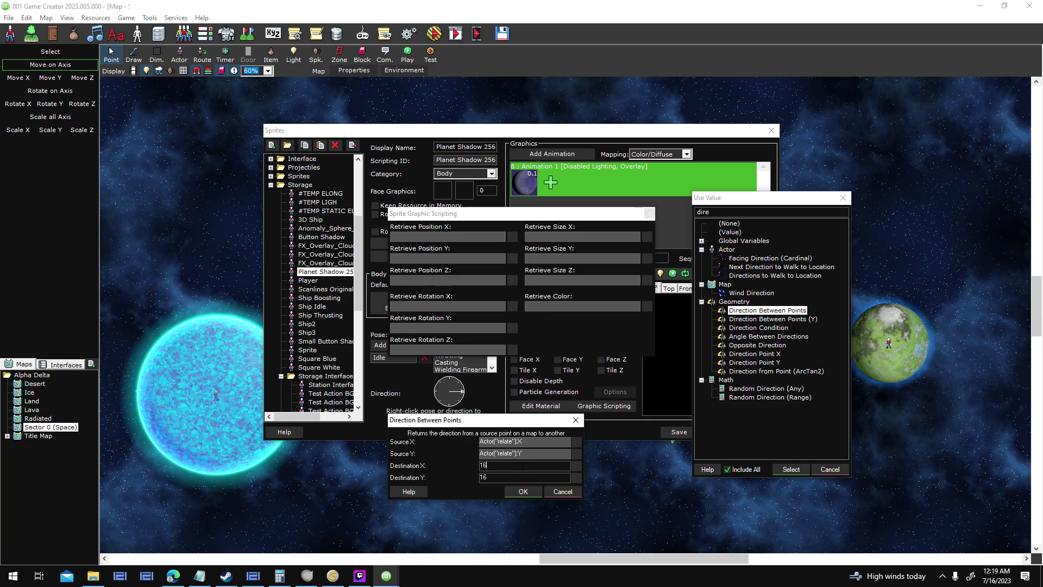
# - Set Destination X to half the main map's X size, Map("main").SizeX / 2
pyautogui.click(575, 466)
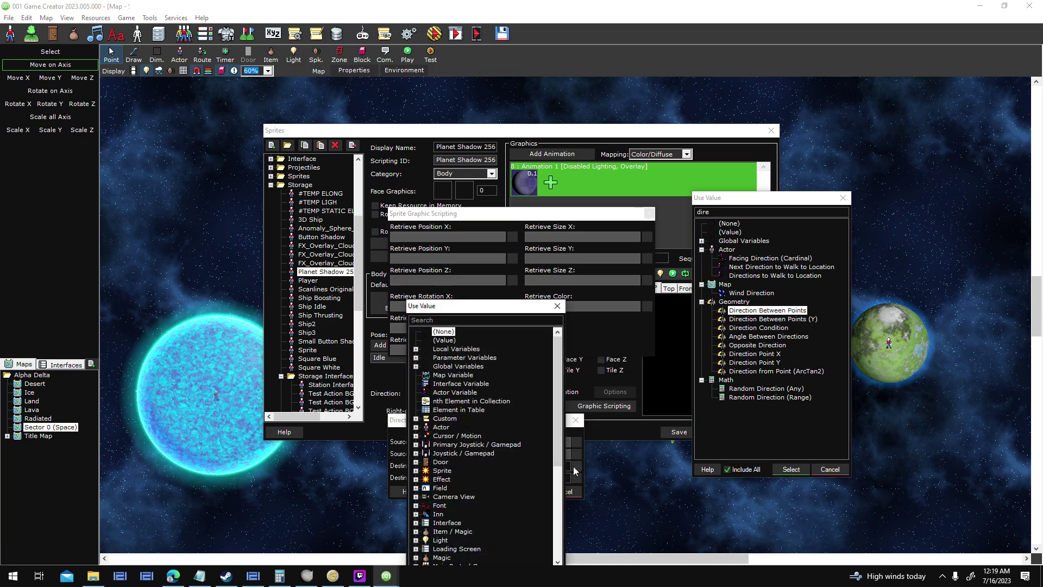
pyautogui.moveTo(478, 306); pyautogui.dragTo(763, 270)
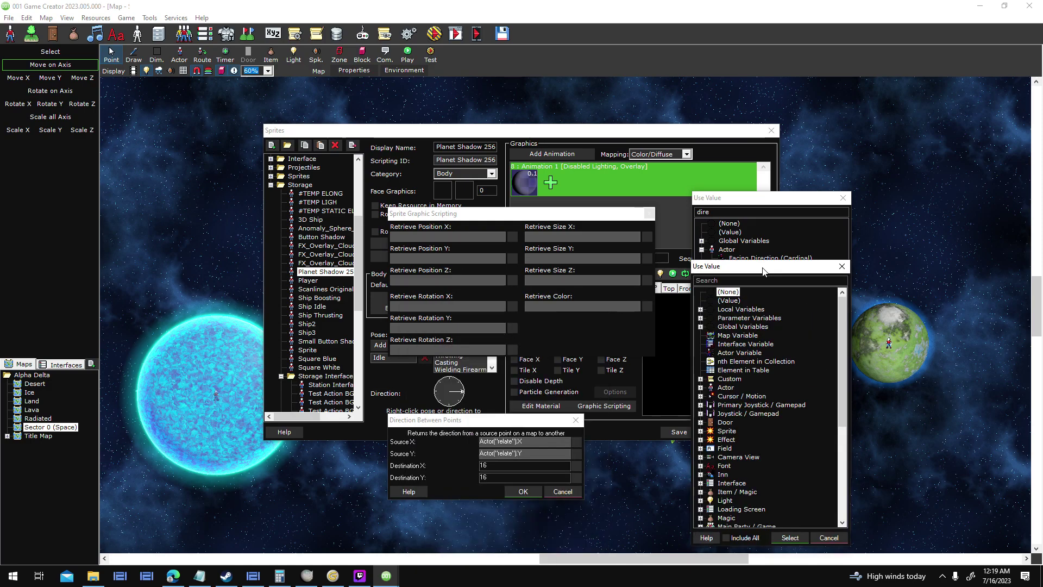
pyautogui.write('x')
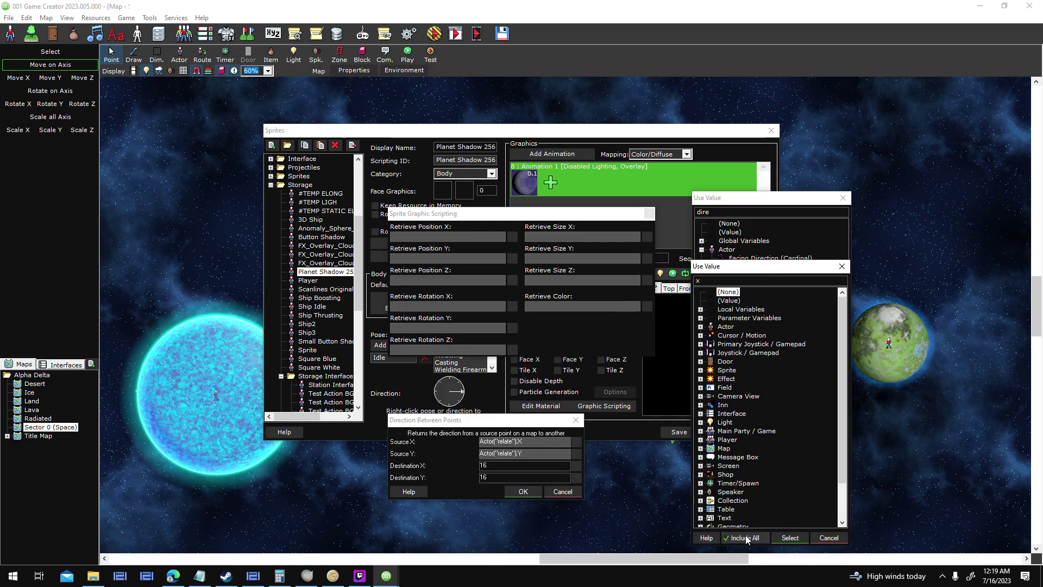
pyautogui.click(726, 538)
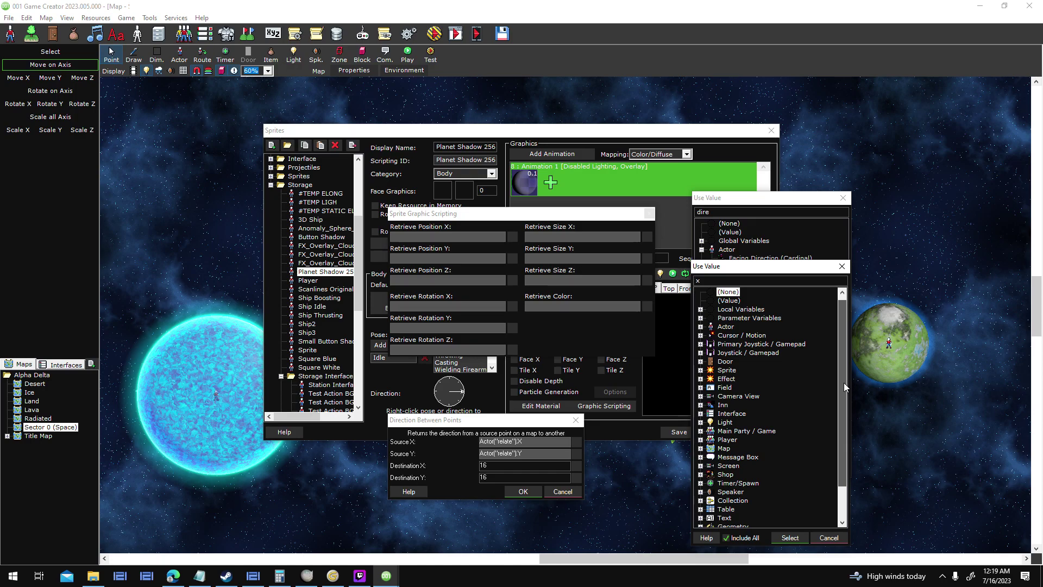
pyautogui.scroll(-1, 843, 382)
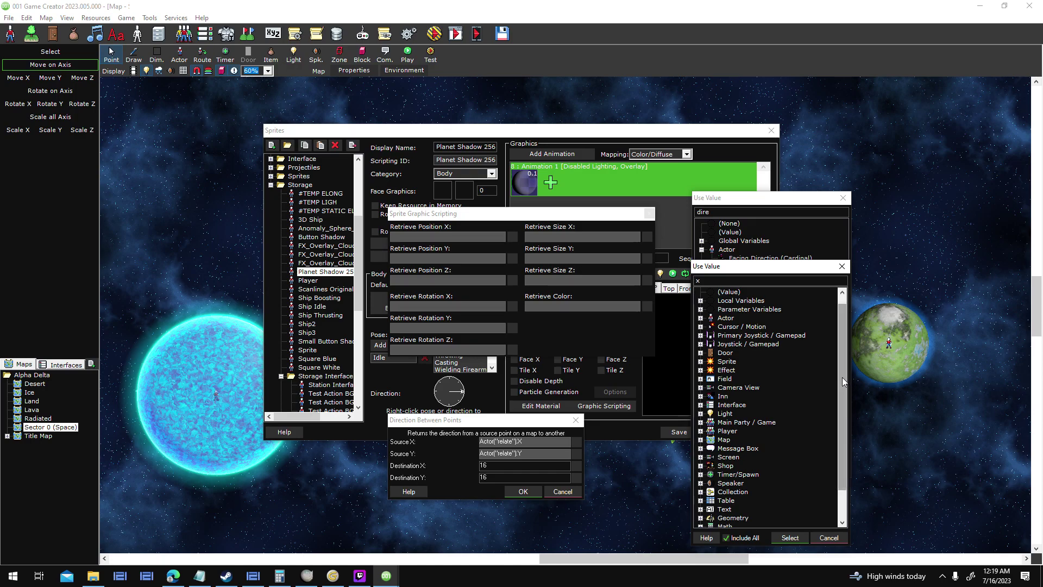
pyautogui.press('BackSpace')
pyautogui.write('size')
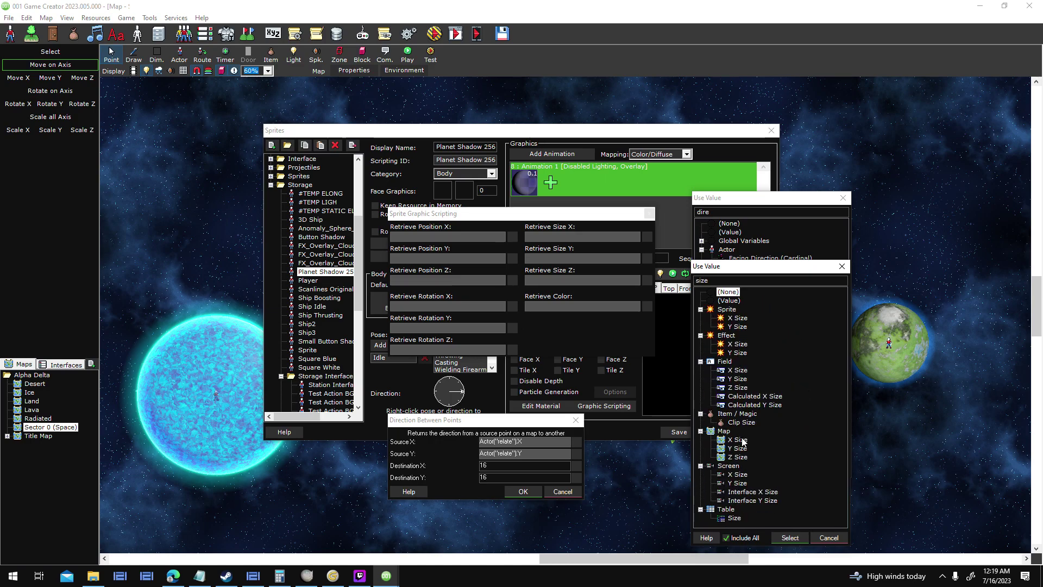
pyautogui.doubleClick(739, 440)
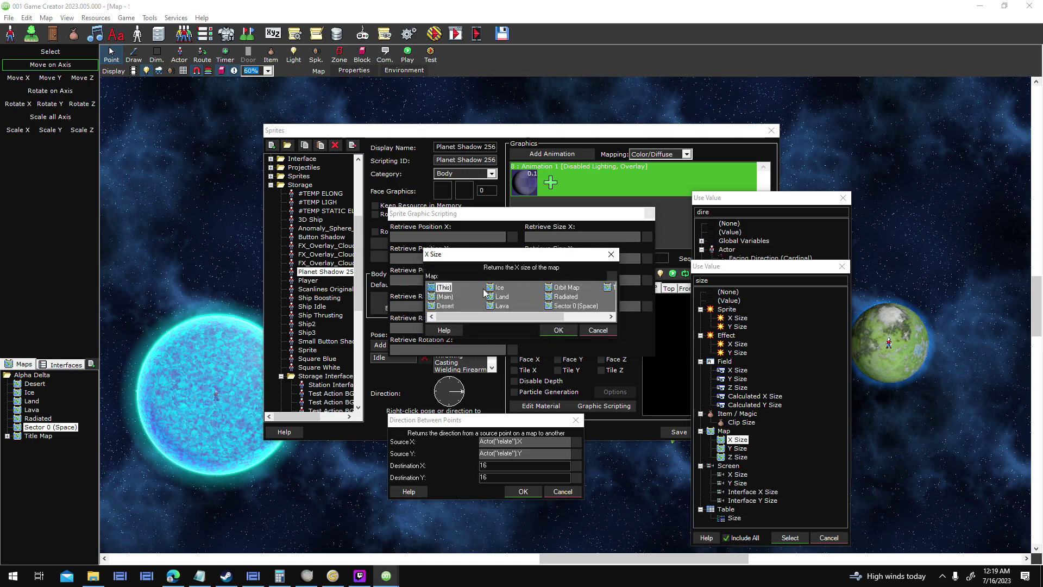
pyautogui.click(444, 297)
pyautogui.click(564, 331)
pyautogui.write('/ 2')
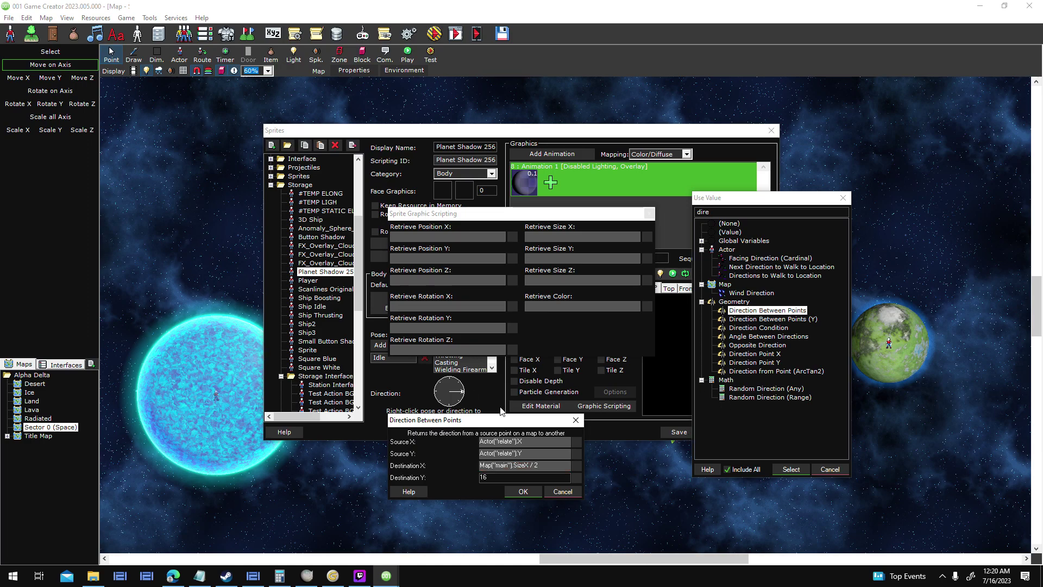
# - Set Destination Y to Map("main").SizeY / 2 by adapting a copy of Destination X, then confirm the direction and close the graphic scripting
pyautogui.moveTo(546, 466); pyautogui.dragTo(474, 469)
pyautogui.hotkey('ctrl', 'c')
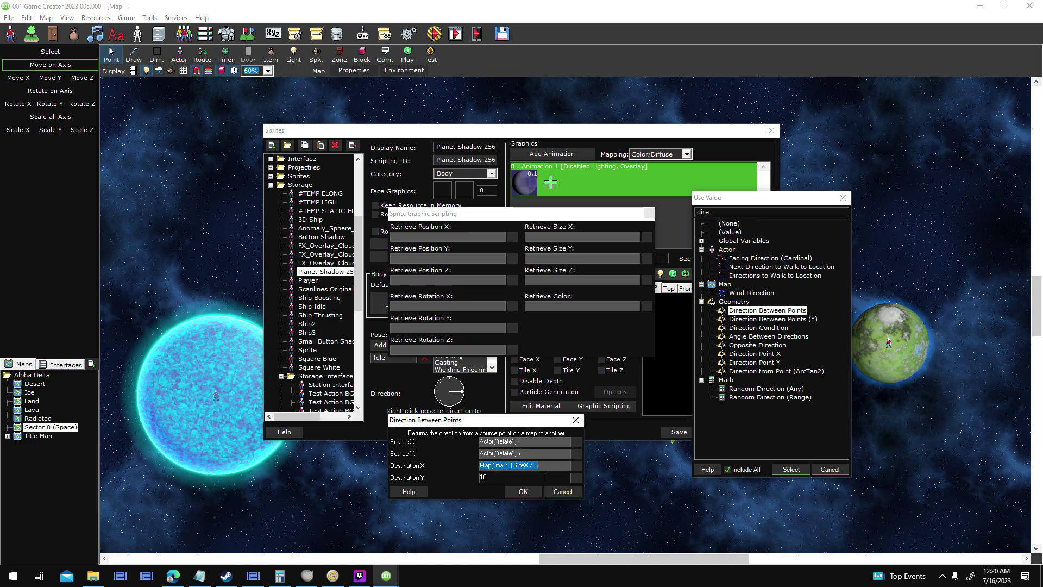
pyautogui.hotkey('ctrl', 'a')
pyautogui.hotkey('ctrl', 'v')
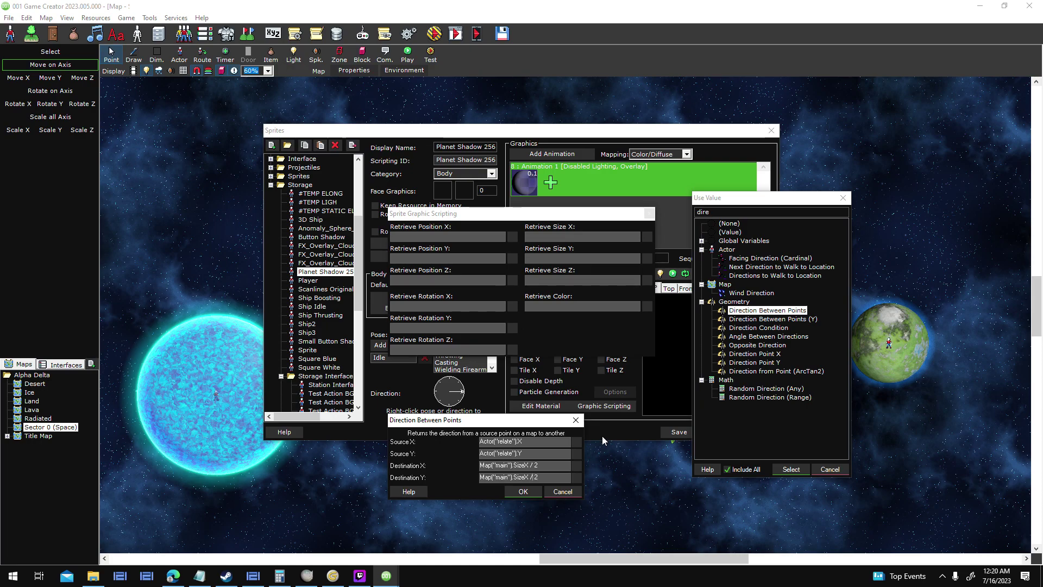
pyautogui.press('BackSpace')
pyautogui.write('Y')
pyautogui.moveTo(458, 466); pyautogui.dragTo(444, 466)
pyautogui.click(518, 492)
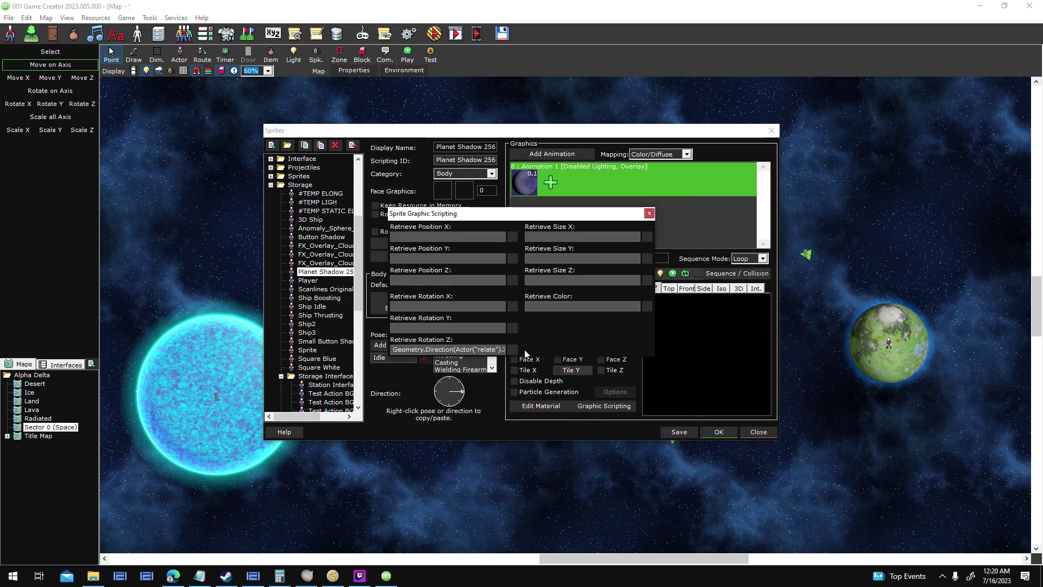
pyautogui.click(649, 213)
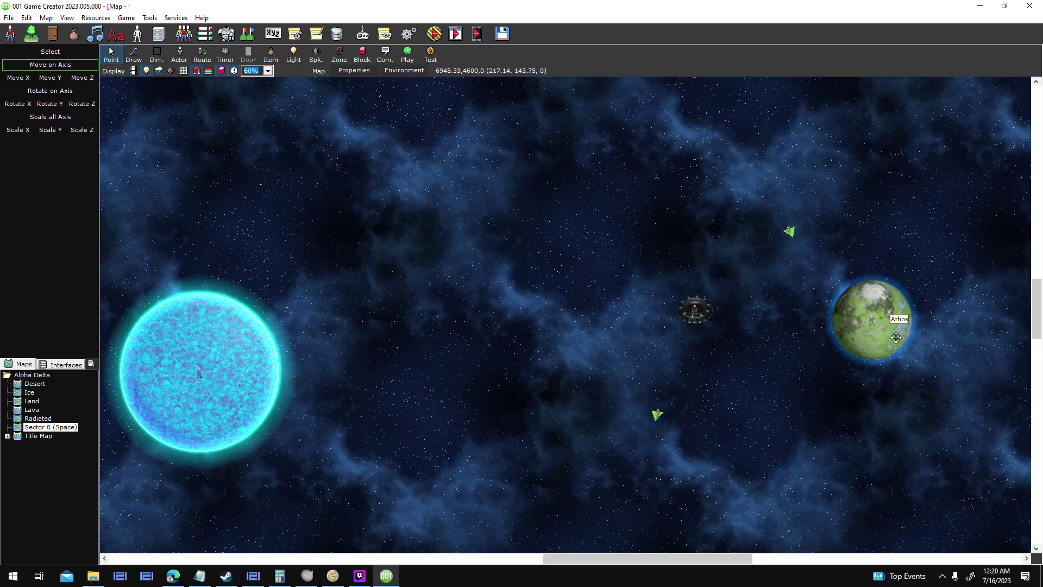
# - Start a windowed test of the game with the debugger and no device emulation
pyautogui.click(439, 36)
pyautogui.click(492, 324)
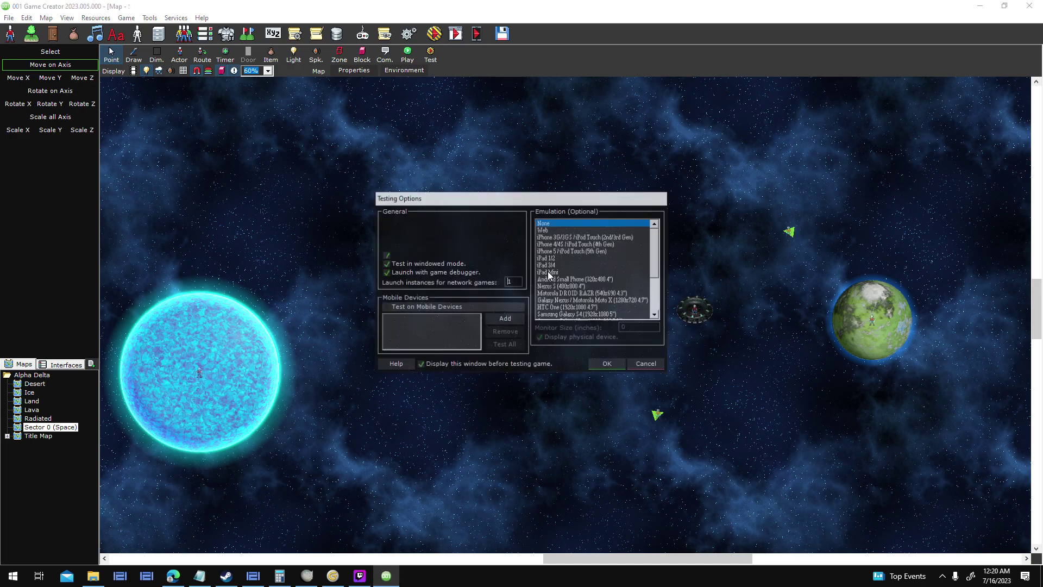
pyautogui.click(605, 365)
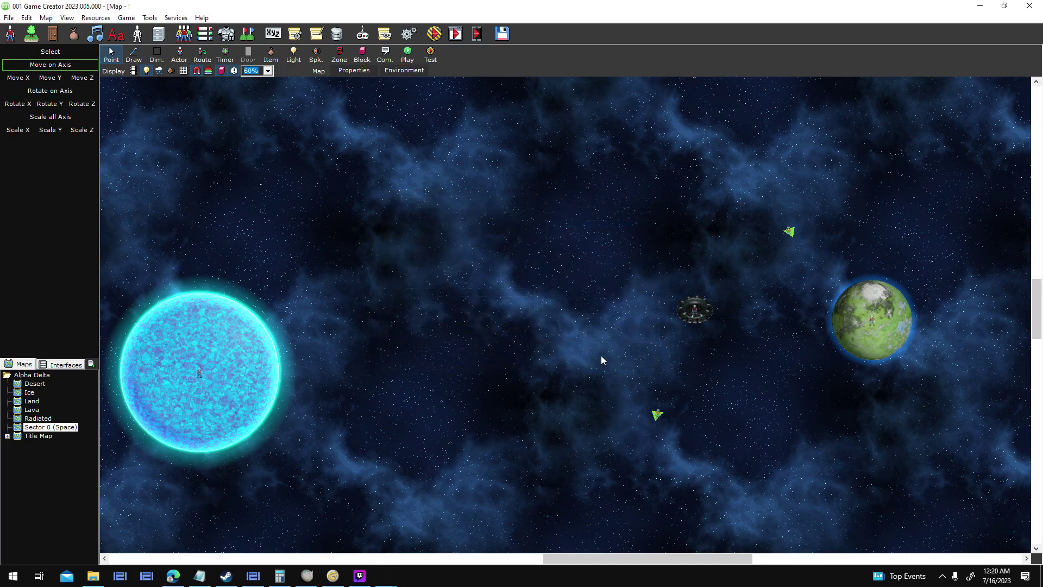
pyautogui.click(353, 580)
pyautogui.moveTo(1005, 550); pyautogui.dragTo(876, 536)
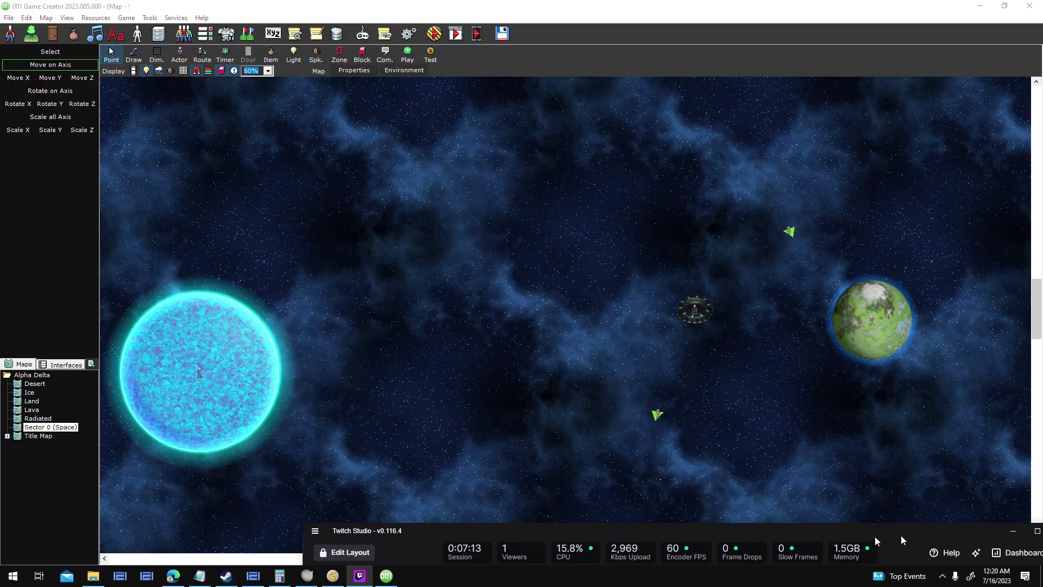
pyautogui.click(1016, 536)
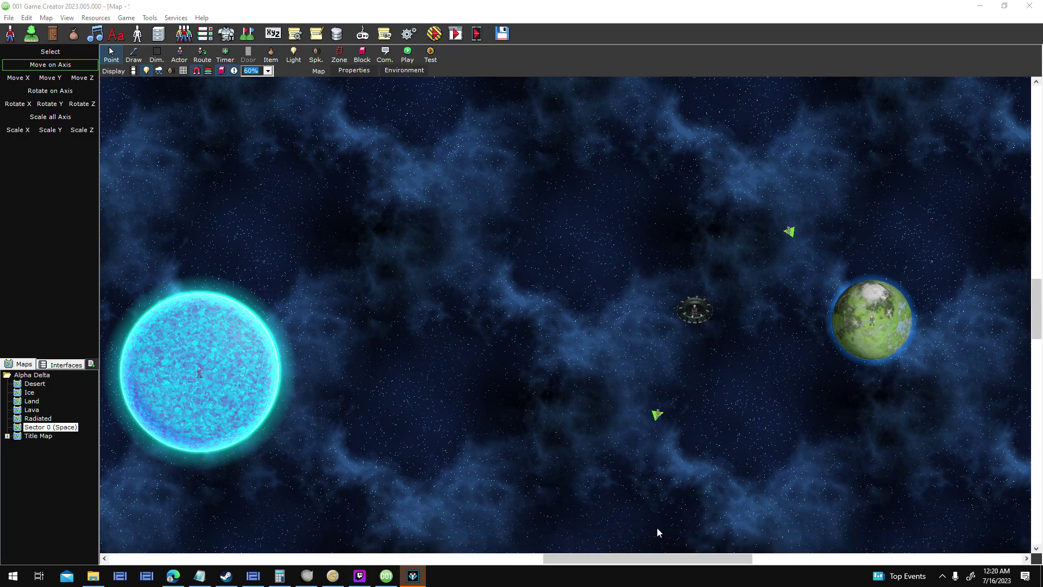
# - Bring up the running Alpha Delta game and continue from the saved universe Fixed Collections
pyautogui.click(422, 578)
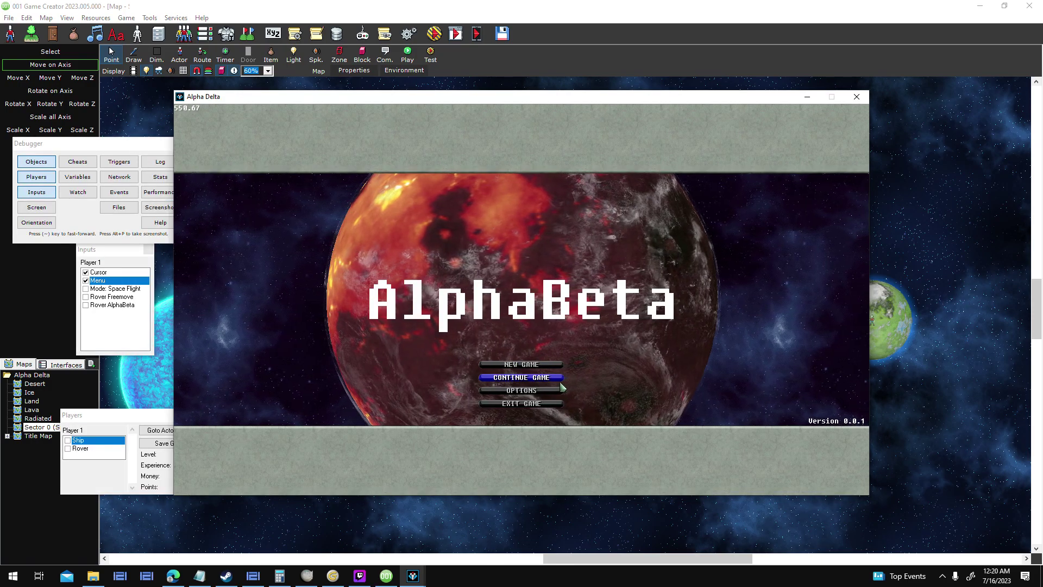
pyautogui.click(560, 378)
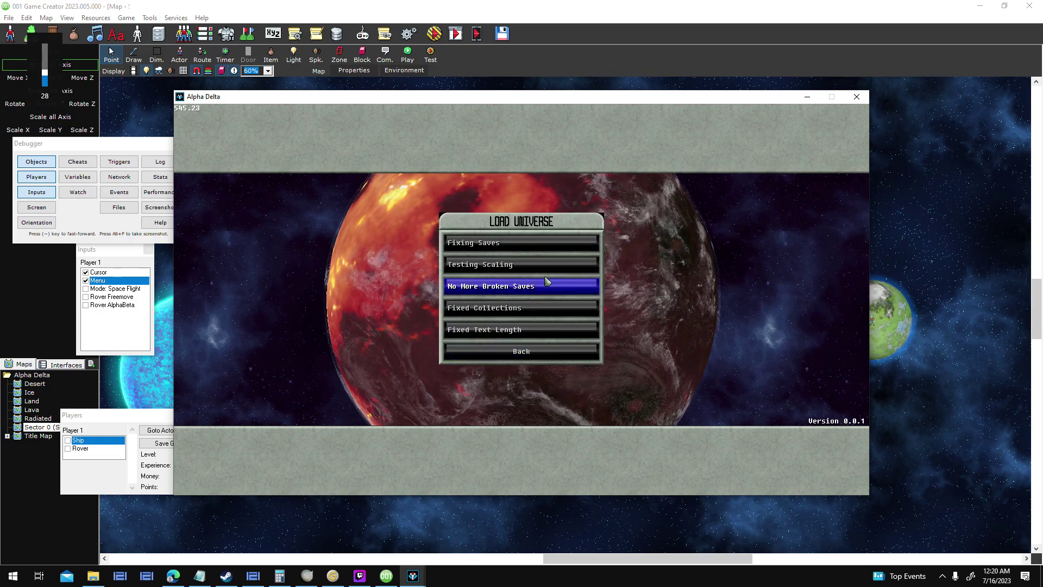
pyautogui.click(544, 311)
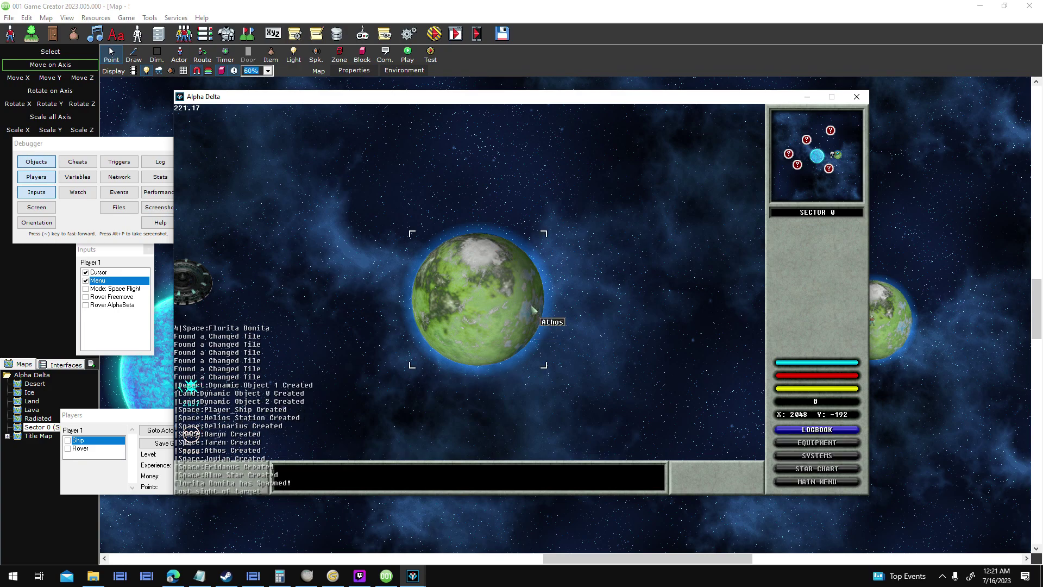
# - Fly the ship between the planet Athos and the nearby station to examine the planet's shadow in the running game
pyautogui.press('w')
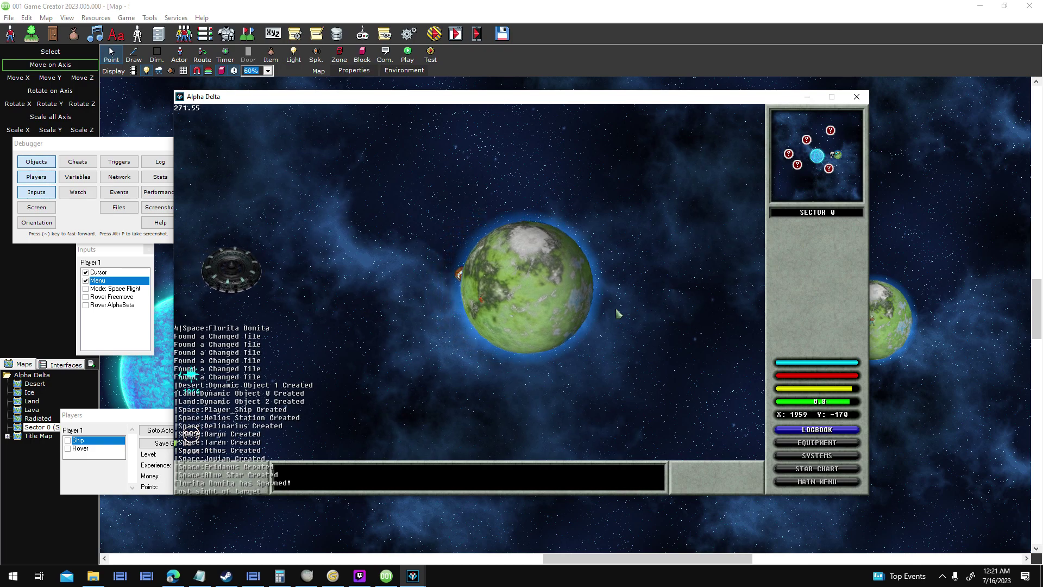
pyautogui.press('a')
pyautogui.press('a')
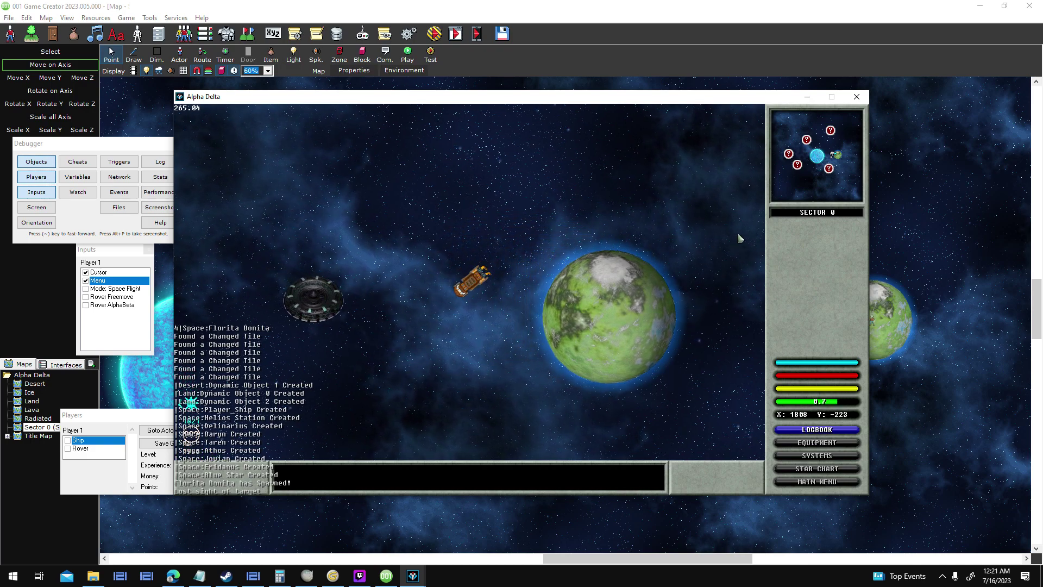
pyautogui.press('a')
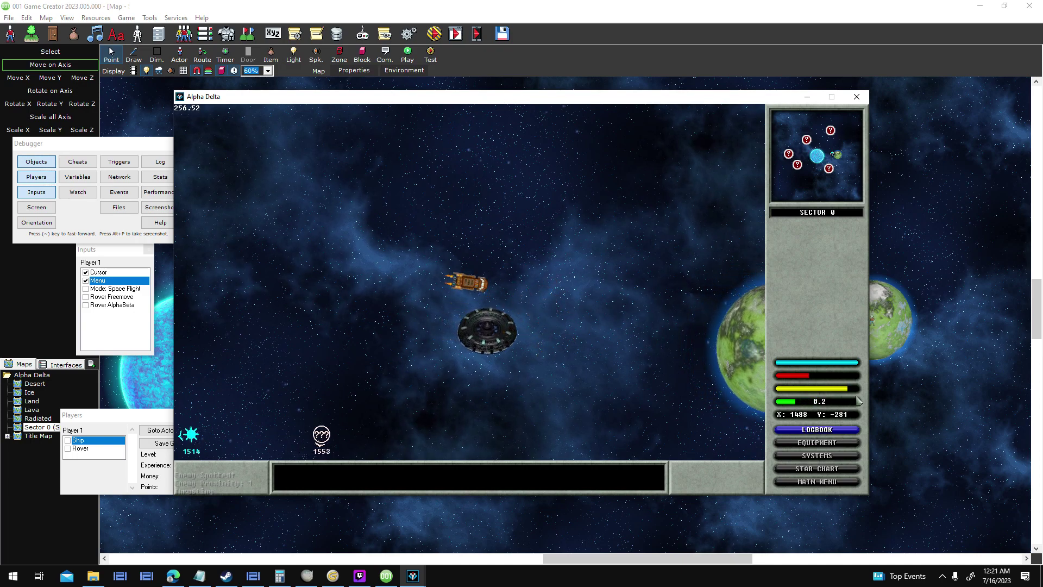
pyautogui.press('d')
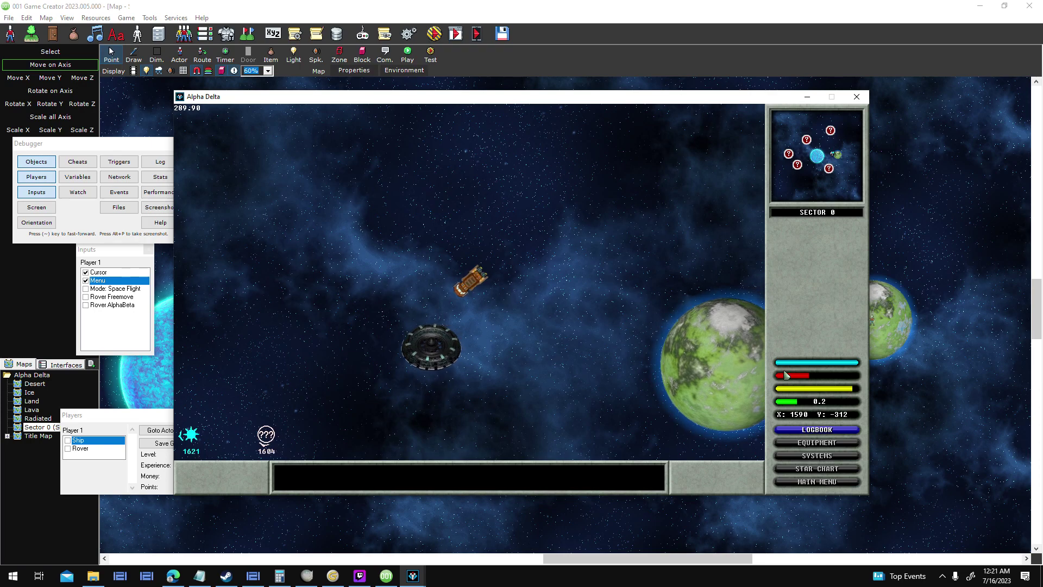
pyautogui.press('a')
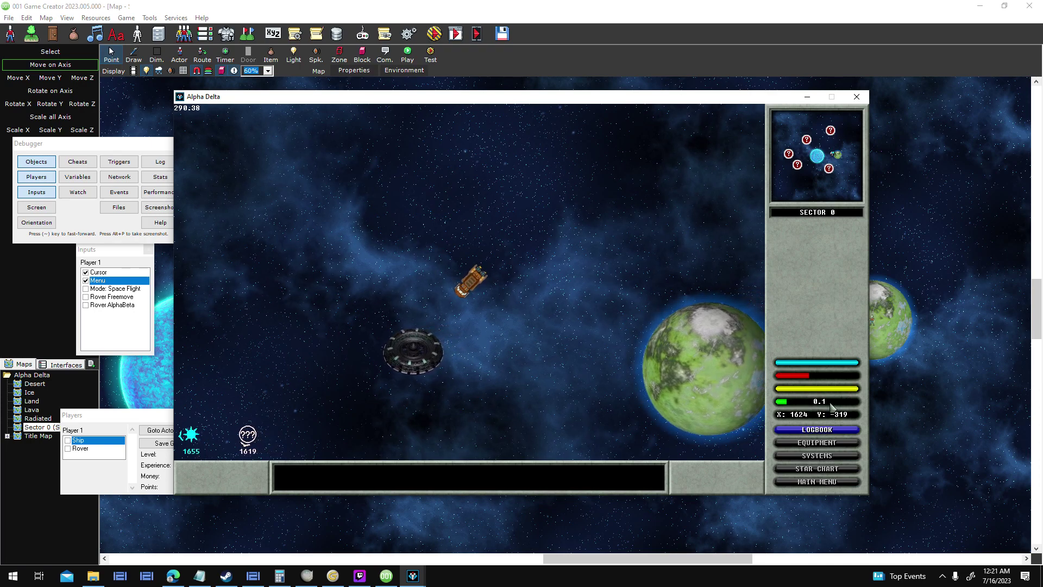
pyautogui.press('w')
pyautogui.press('a')
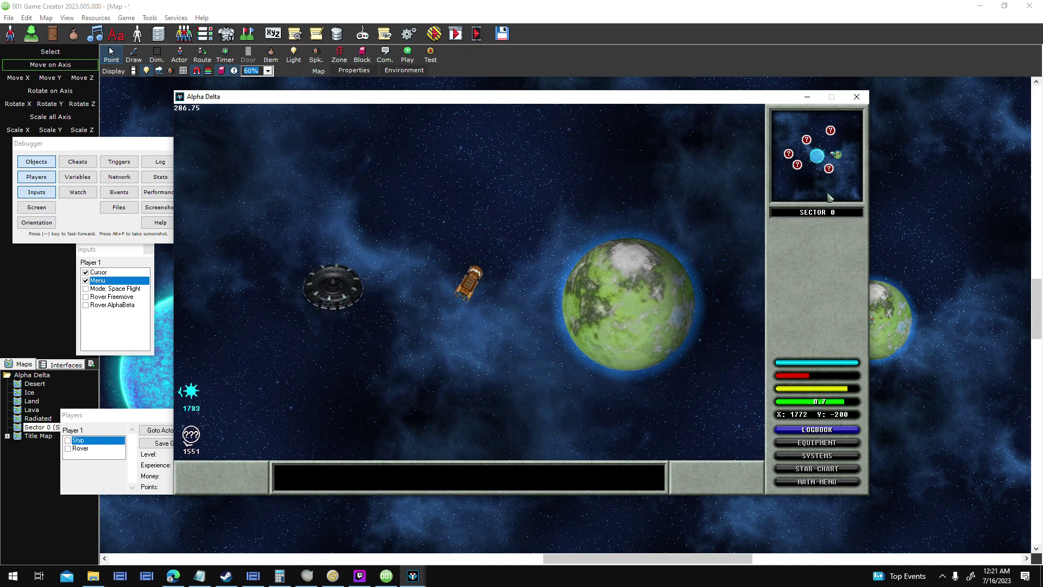
# - Target Athos to inspect its shading up close against its direction to the star, then end the test
pyautogui.click(606, 298)
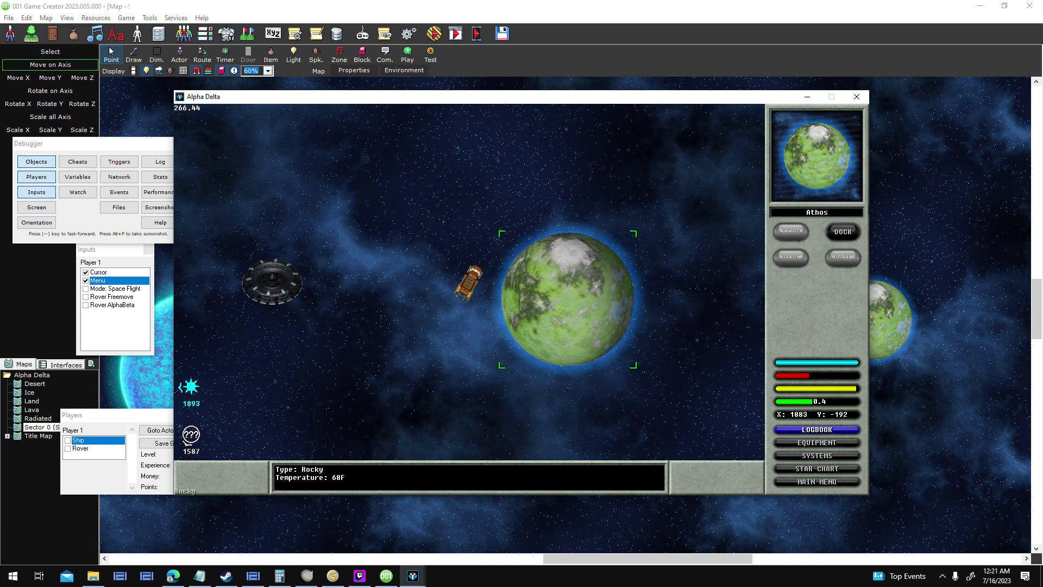
pyautogui.click(676, 302)
pyautogui.click(512, 299)
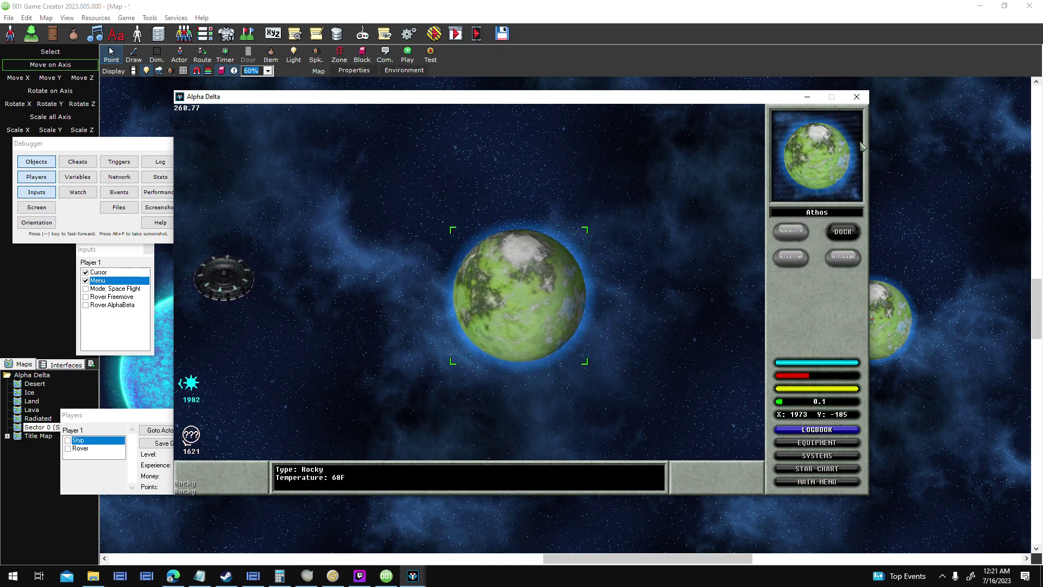
pyautogui.click(684, 305)
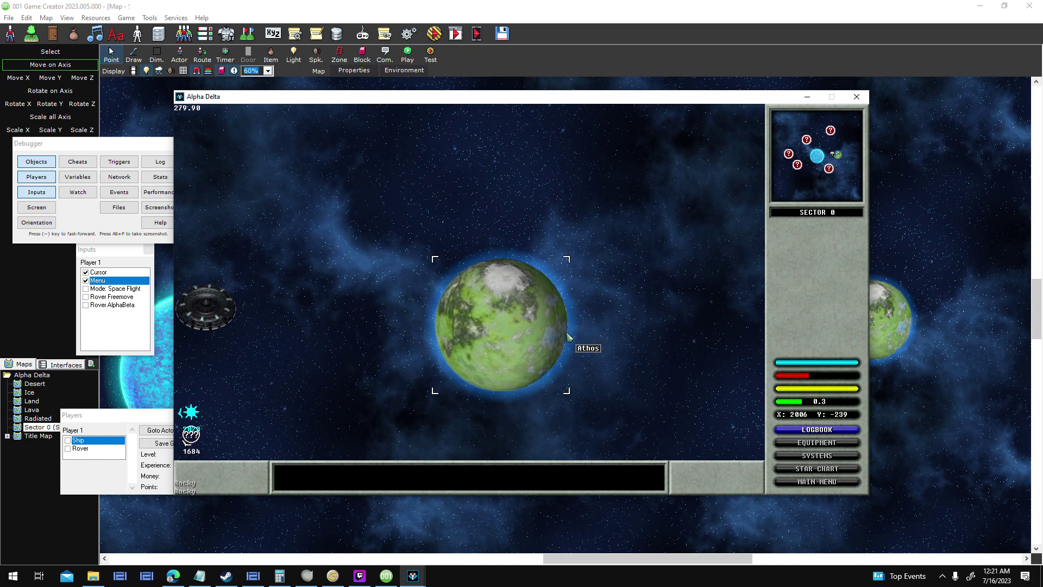
pyautogui.press('d')
pyautogui.press('w')
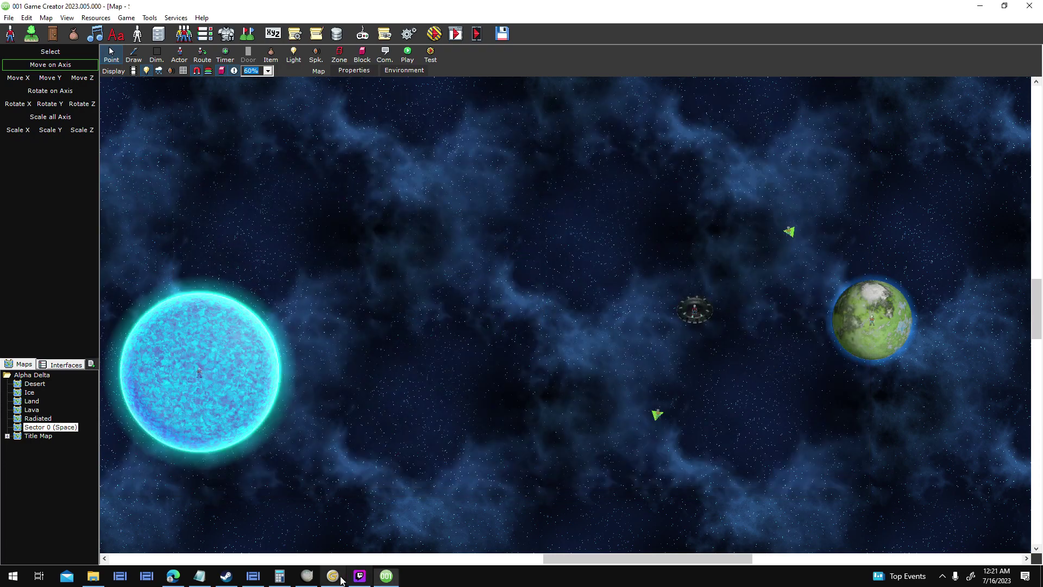
# - Switch to Genetica and open the Change BCI node's settings inside the final group of the planet's node chain
pyautogui.click(336, 577)
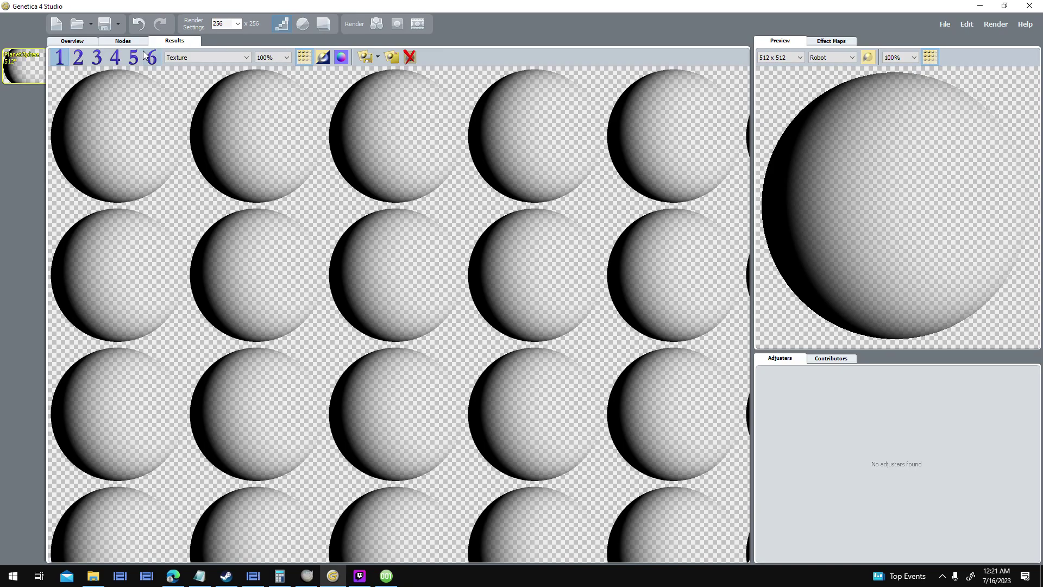
pyautogui.click(123, 41)
pyautogui.moveTo(501, 186); pyautogui.dragTo(542, 192)
pyautogui.click(417, 445)
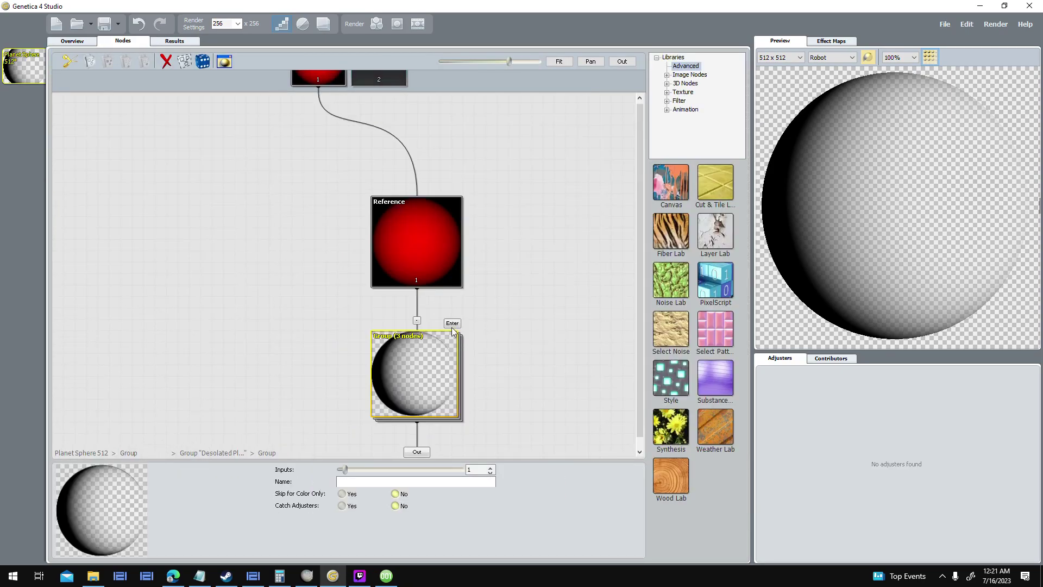
pyautogui.click(452, 323)
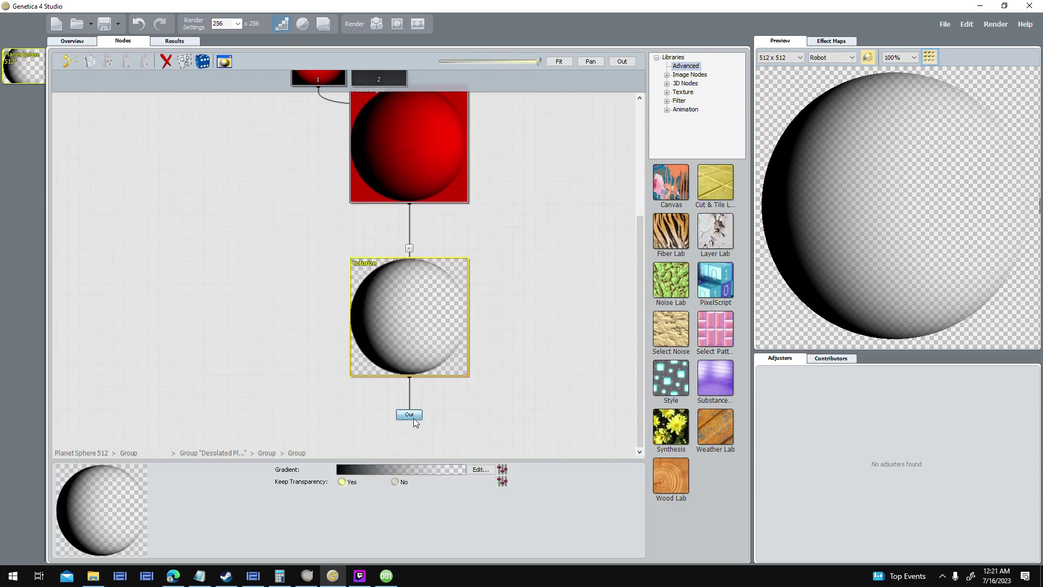
pyautogui.click(413, 416)
pyautogui.click(381, 430)
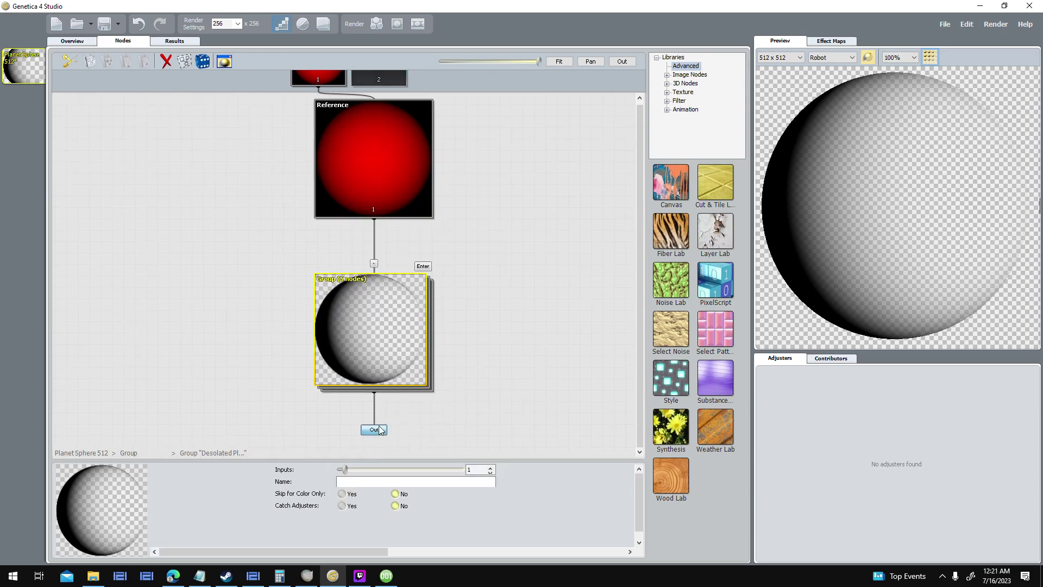
pyautogui.scroll(-3, 473, 267)
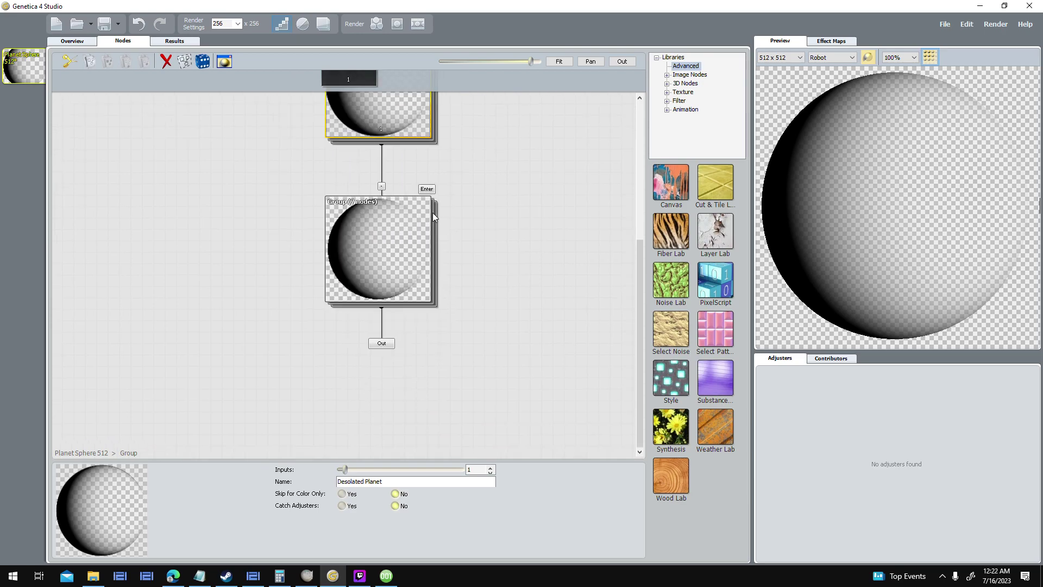
pyautogui.click(426, 191)
pyautogui.scroll(3, 504, 305)
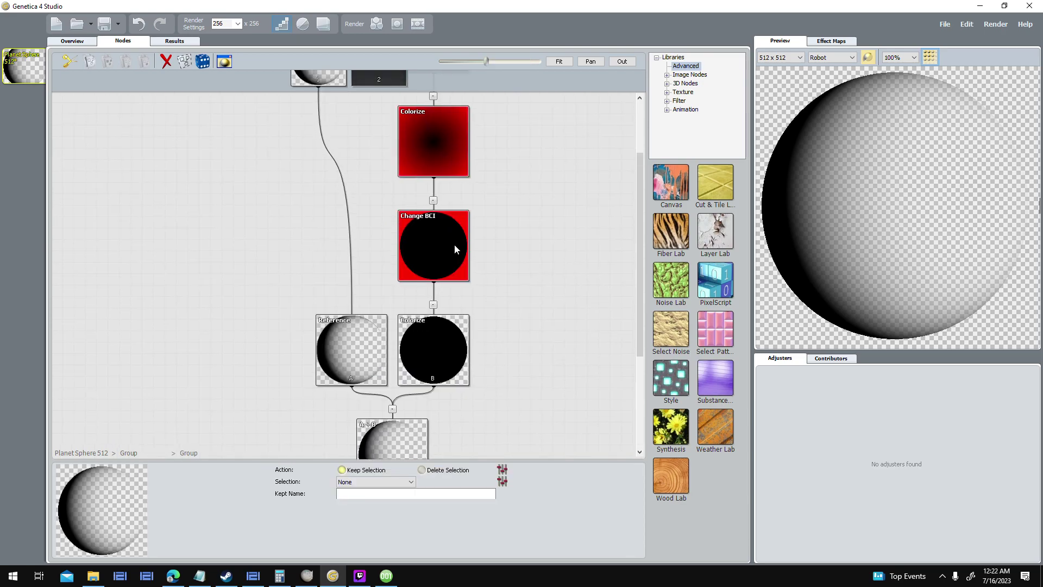
pyautogui.click(454, 243)
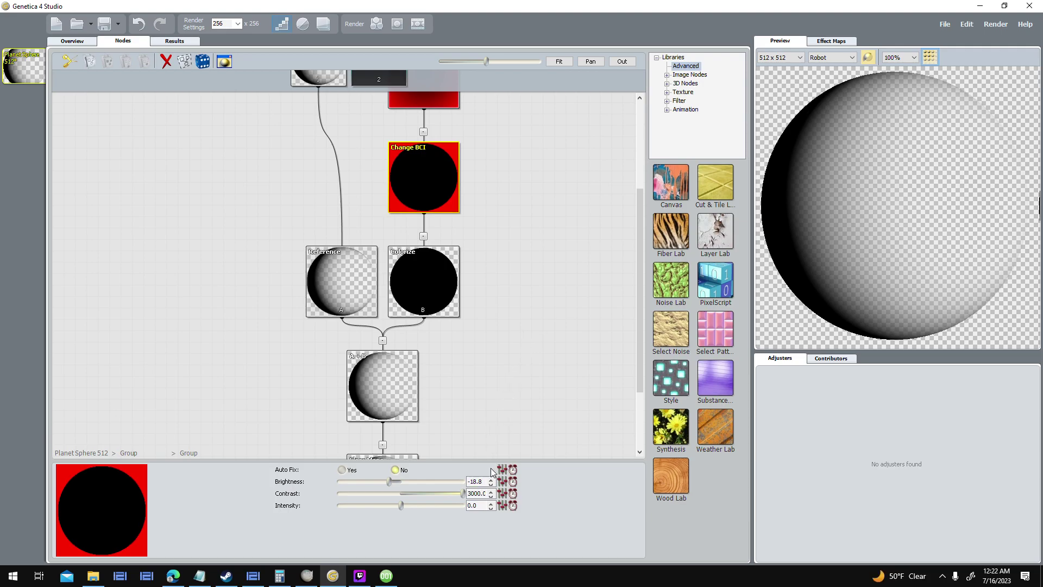
# - Render the adjusted planet shadow and export it as a PNG over Test 256.png on the Desktop
pyautogui.click(380, 25)
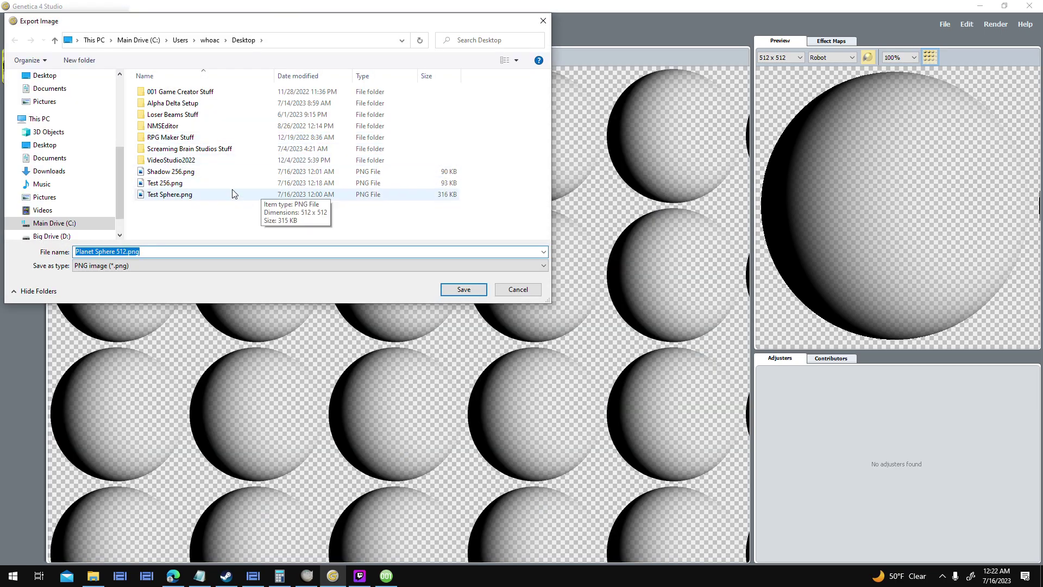
pyautogui.doubleClick(232, 188)
pyautogui.press('Return')
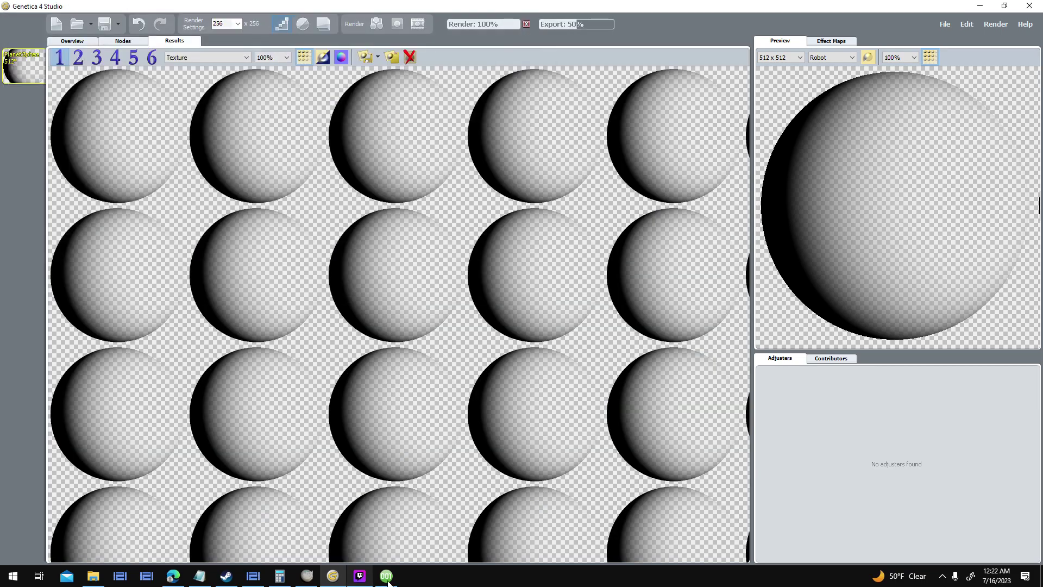
# - Switch to 001 Game Creator and replace the graphic of the Planet Shadow sprite in Storage with the newly exported image
pyautogui.hotkey('alt', 'Tab')
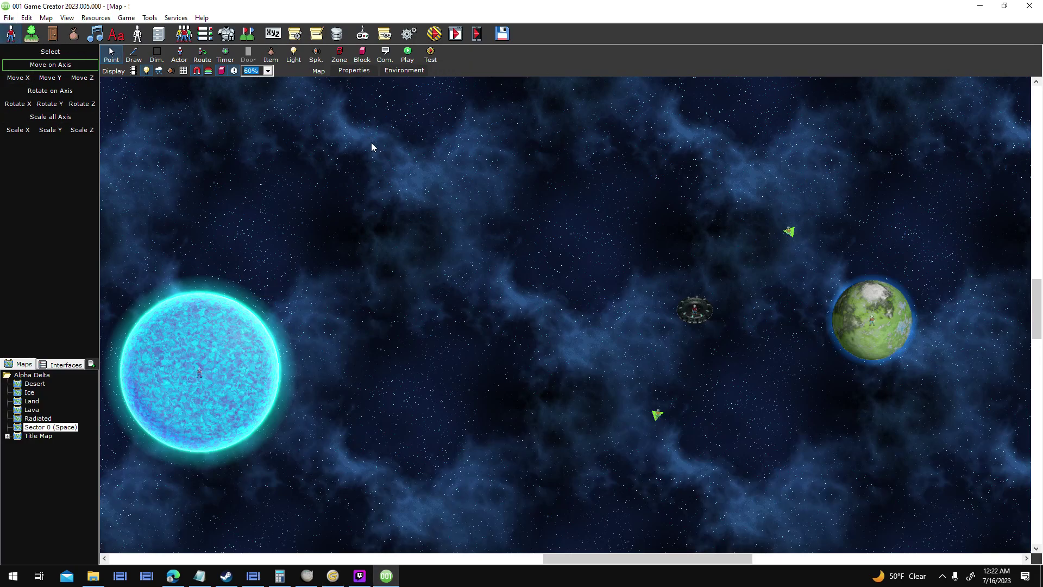
pyautogui.scroll(-5, 331, 263)
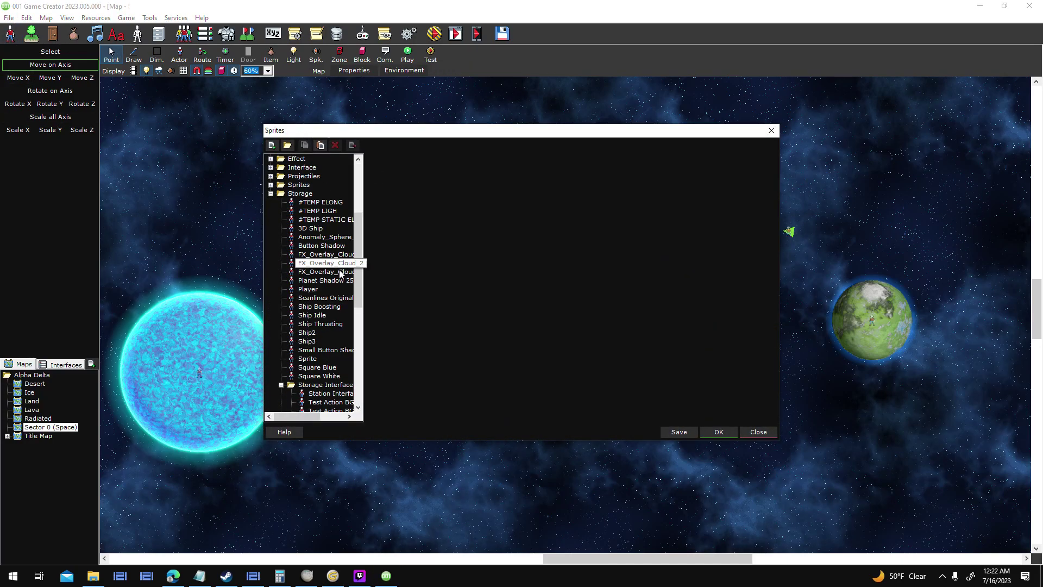
pyautogui.click(325, 280)
pyautogui.rightClick(529, 183)
pyautogui.click(556, 223)
pyautogui.scroll(-1, 683, 324)
pyautogui.doubleClick(520, 344)
pyautogui.click(712, 433)
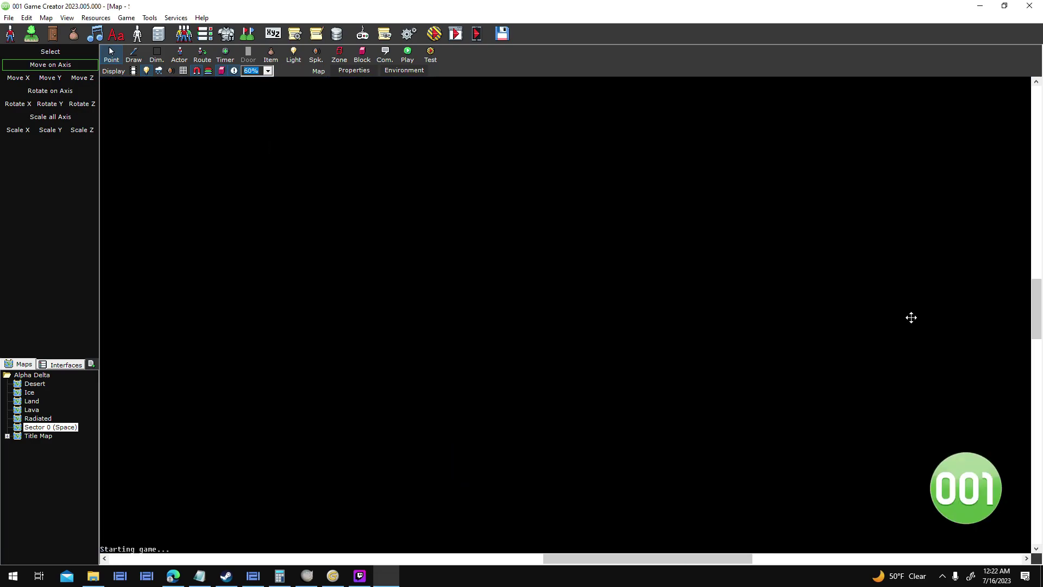
# - Examine the shadow's edge on the planet Athos in the map at 150% zoom
pyautogui.scroll(5, 911, 317)
pyautogui.moveTo(792, 304); pyautogui.dragTo(635, 207, button='middle')
pyautogui.scroll(4, 735, 360)
pyautogui.moveTo(796, 379); pyautogui.dragTo(529, 290, button='middle')
pyautogui.scroll(4, 566, 306)
pyautogui.scroll(1, 529, 290)
pyautogui.scroll(1, 652, 369)
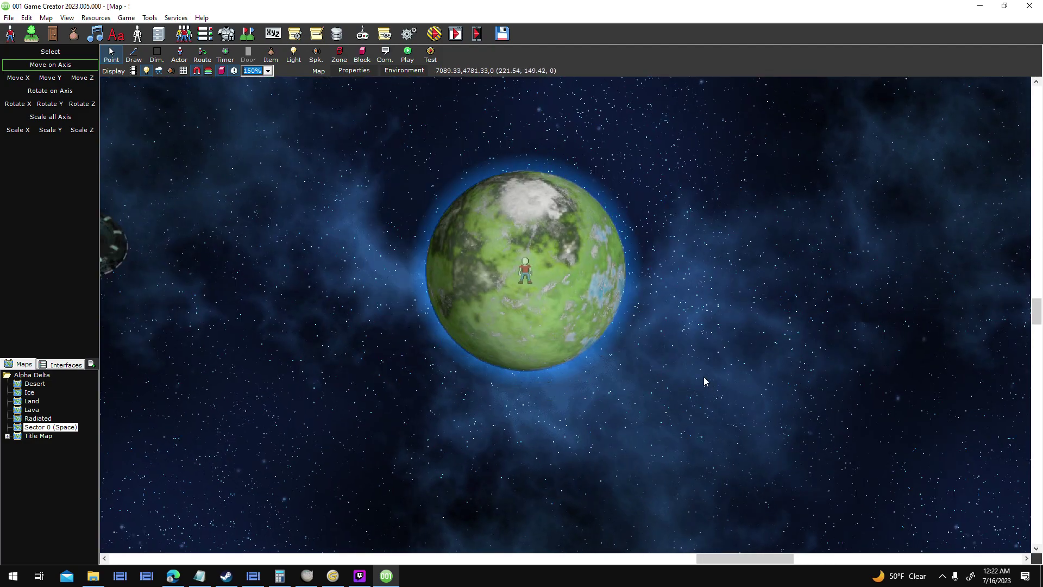
# - Switch to Genetica and set the Change BCI node's brightness to -18.7
pyautogui.click(333, 576)
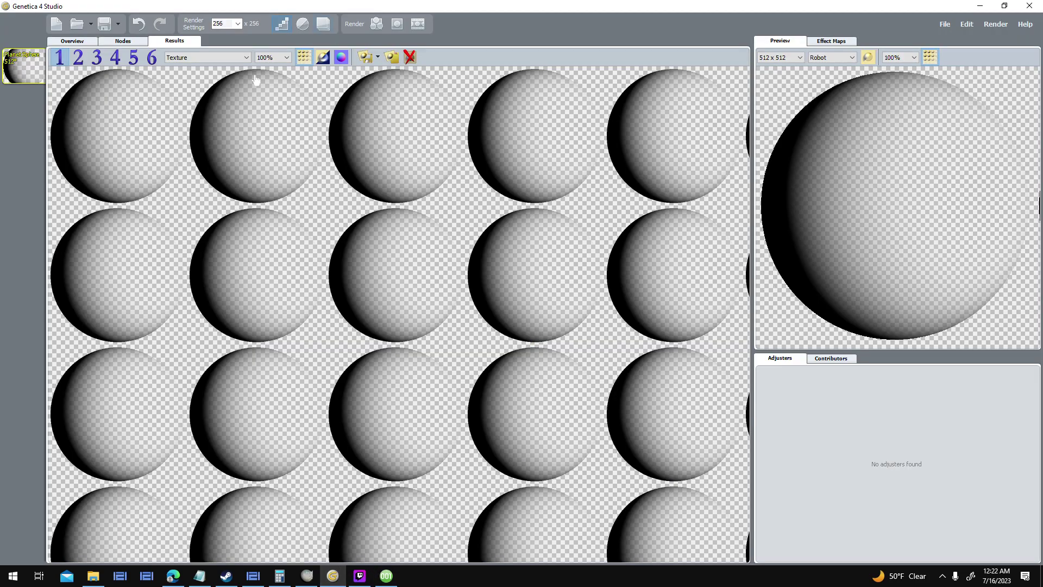
pyautogui.click(126, 44)
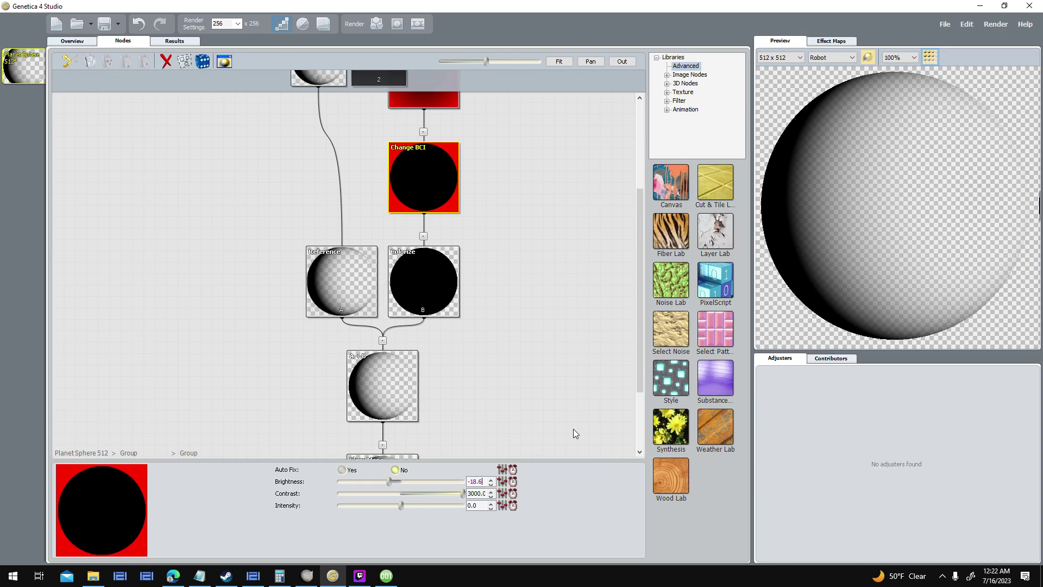
pyautogui.press('BackSpace')
pyautogui.write('7')
# - Render the shadow again, export it over Test 256.png, and return to 001 Game Creator
pyautogui.click(376, 24)
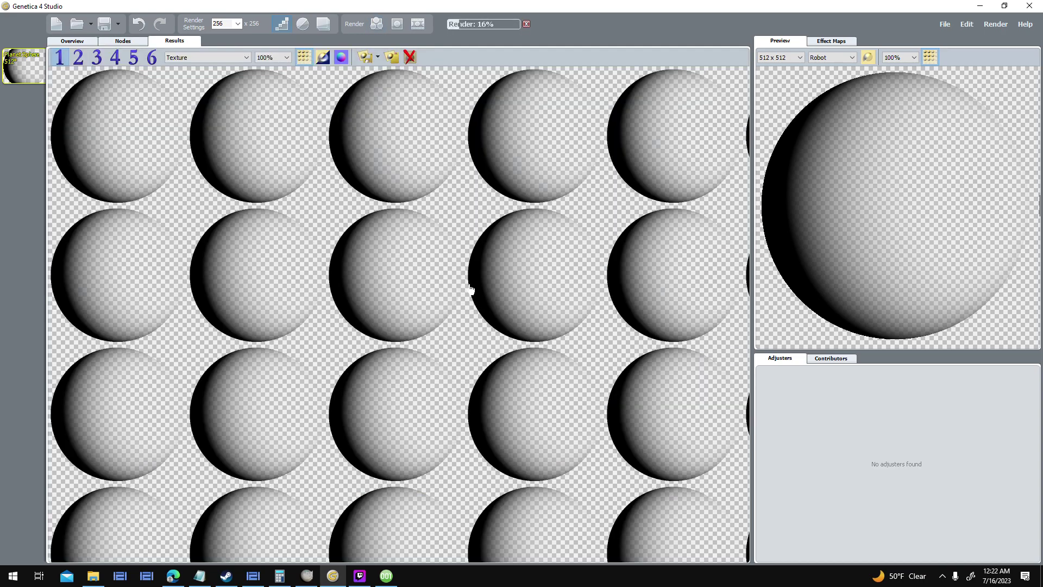
pyautogui.click(364, 57)
pyautogui.click(190, 183)
pyautogui.click(465, 289)
pyautogui.click(553, 291)
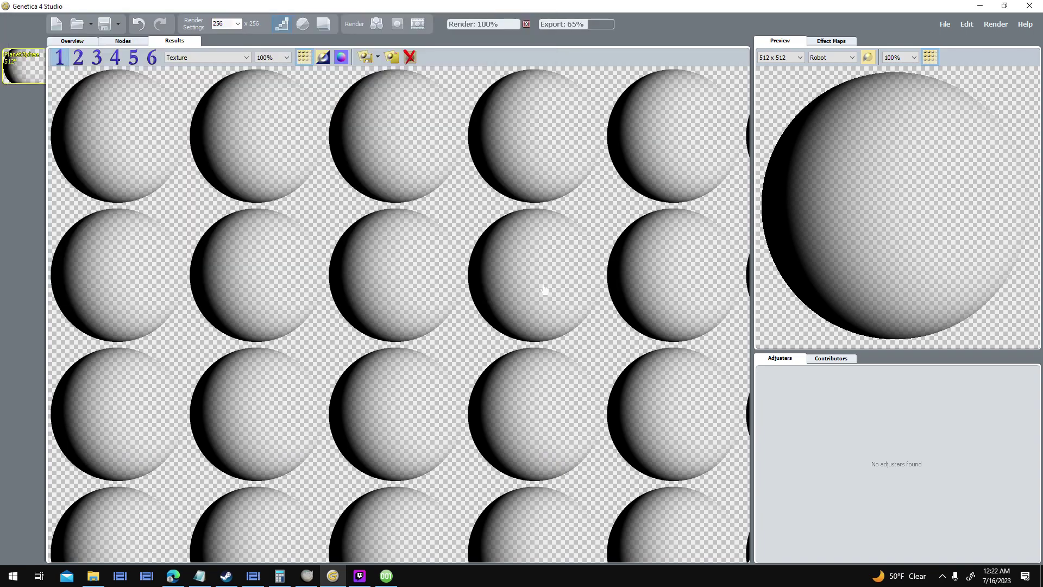
pyautogui.click(385, 579)
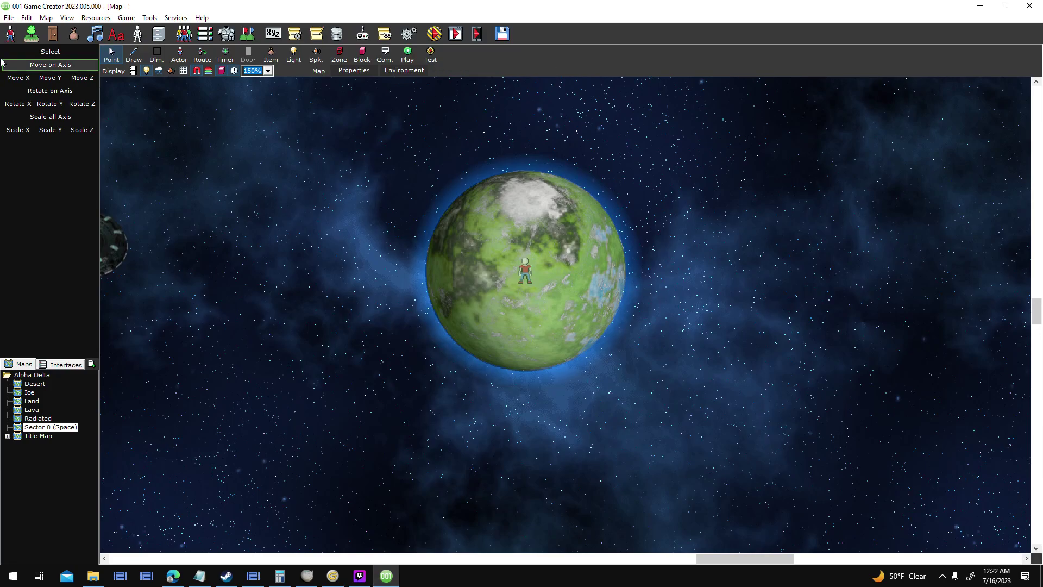
# - Replace the graphic of the Planet Shadow 256 sprite in Storage with the re-exported shadow image and save the sprite
pyautogui.doubleClick(559, 213)
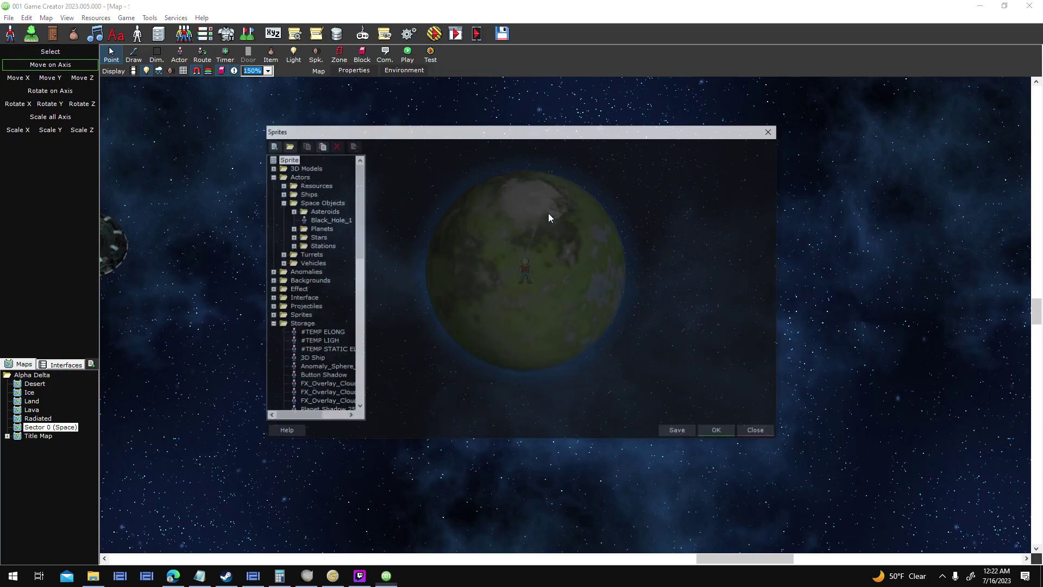
pyautogui.moveTo(565, 137); pyautogui.dragTo(886, 152)
pyautogui.moveTo(776, 146); pyautogui.dragTo(283, 136)
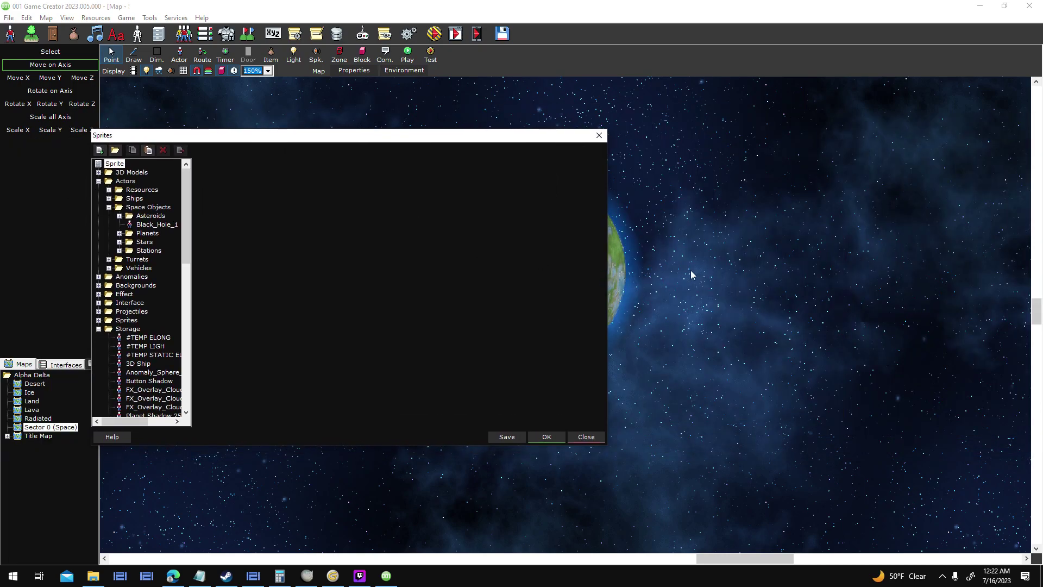
pyautogui.moveTo(515, 142); pyautogui.dragTo(366, 123)
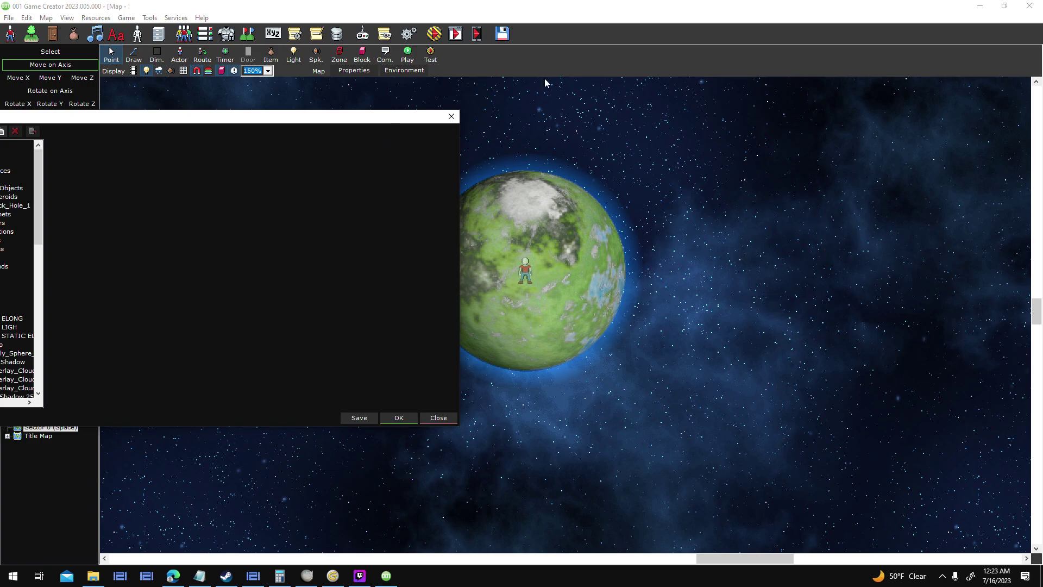
pyautogui.moveTo(290, 121); pyautogui.dragTo(657, 168)
pyautogui.moveTo(404, 241); pyautogui.dragTo(410, 285)
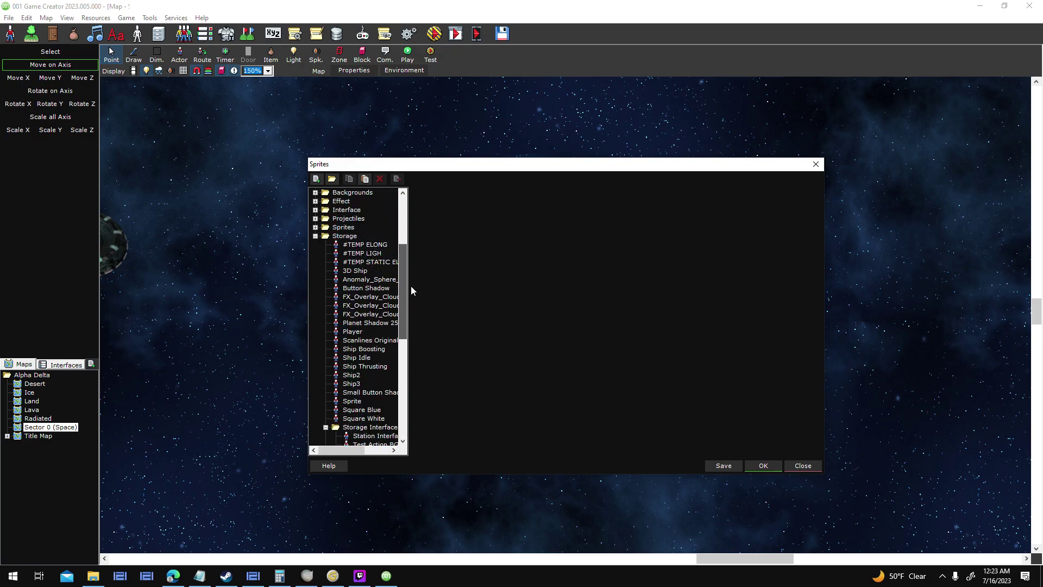
pyautogui.click(382, 324)
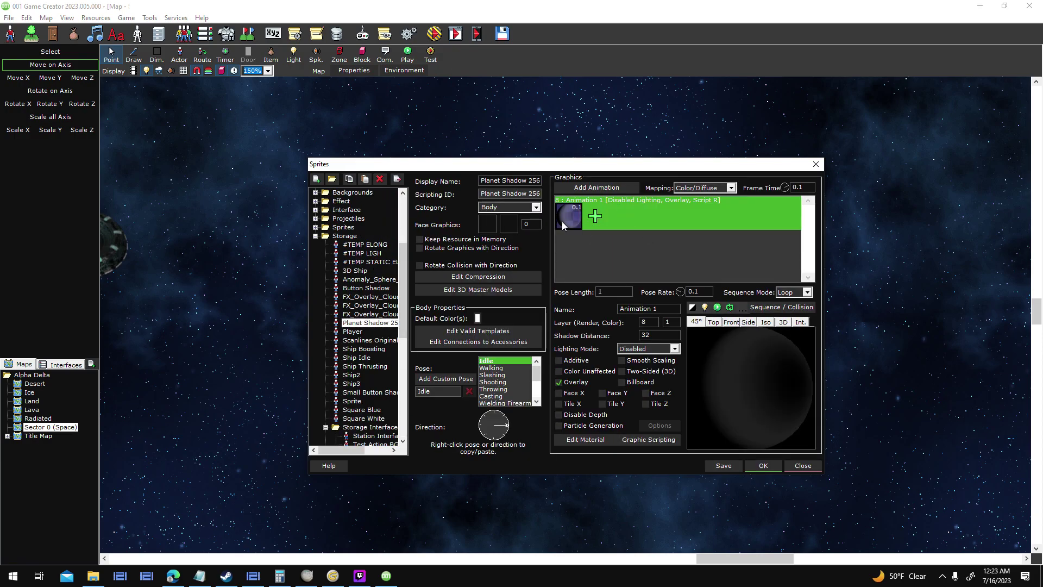
pyautogui.rightClick(586, 249)
pyautogui.click(611, 272)
pyautogui.click(556, 357)
pyautogui.doubleClick(556, 358)
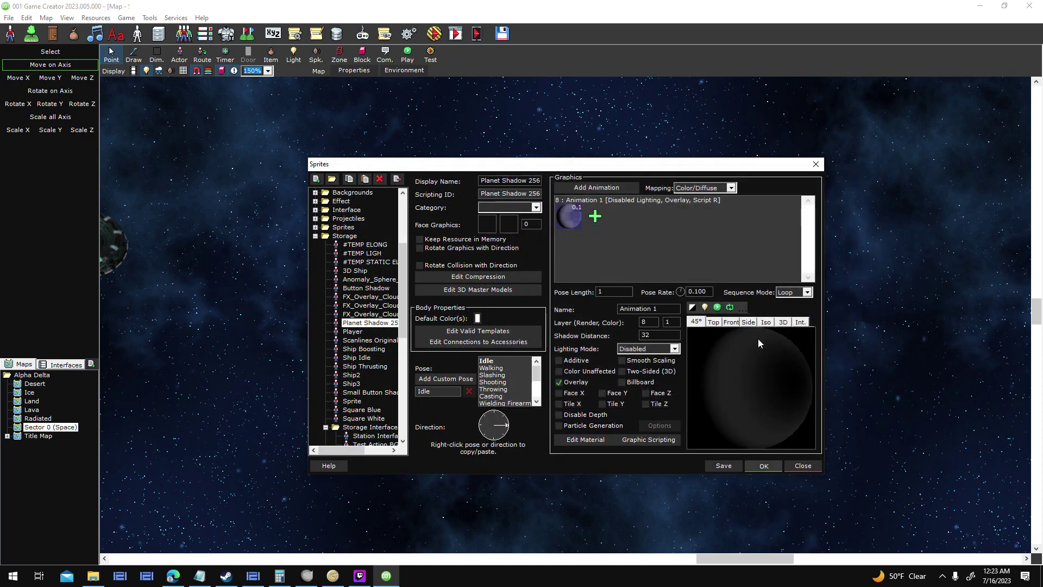
pyautogui.click(763, 465)
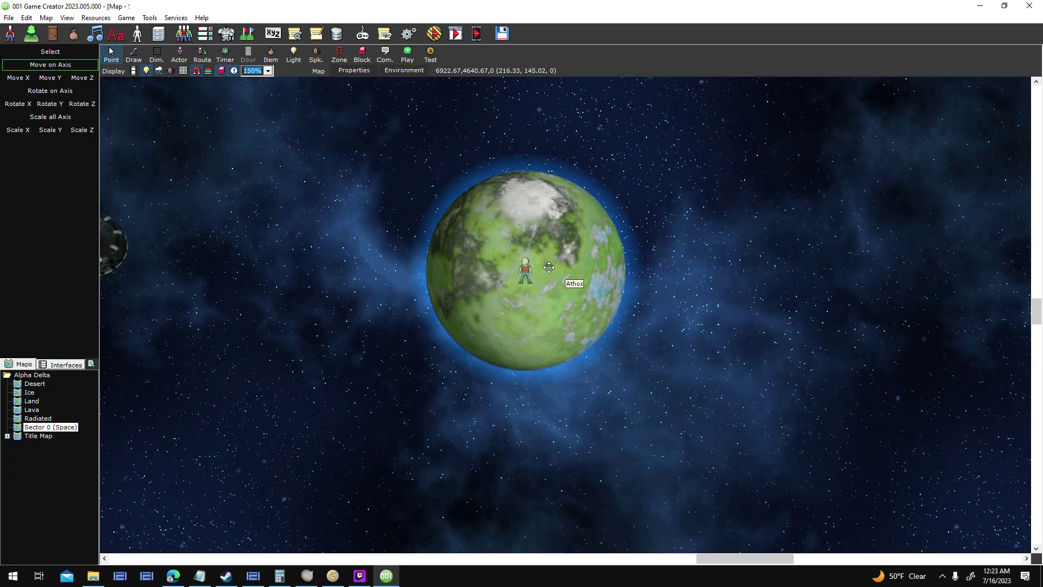
# - Copy the shadow animation from the Planet Shadow 256 sprite in the Storage folder
pyautogui.moveTo(572, 282); pyautogui.dragTo(820, 502, button='middle')
pyautogui.scroll(1, 458, 239)
pyautogui.scroll(1, 738, 471)
pyautogui.moveTo(509, 375); pyautogui.dragTo(622, 472, button='middle')
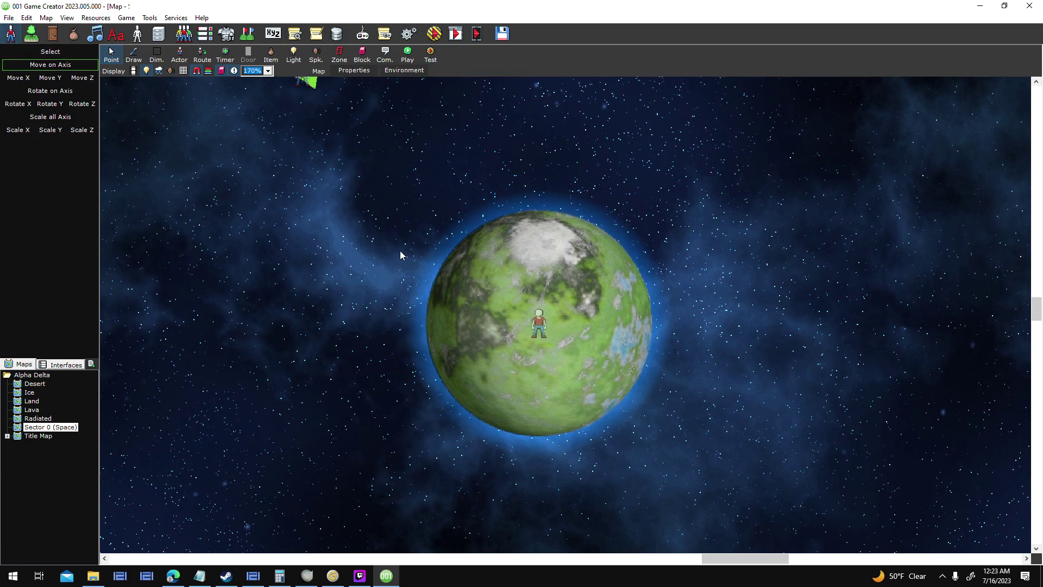
pyautogui.moveTo(361, 229); pyautogui.dragTo(362, 265)
pyautogui.click(327, 316)
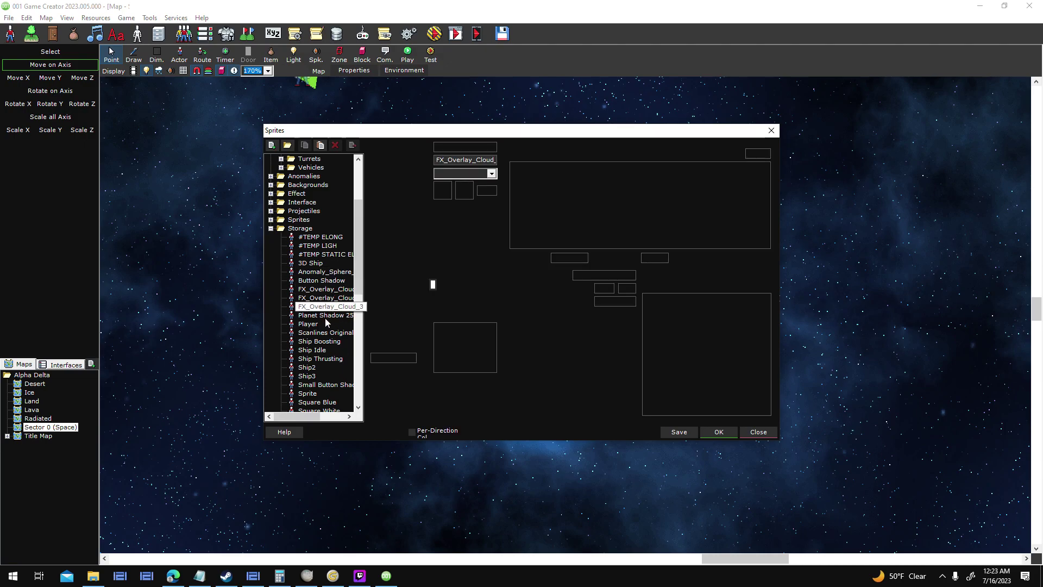
pyautogui.rightClick(593, 194)
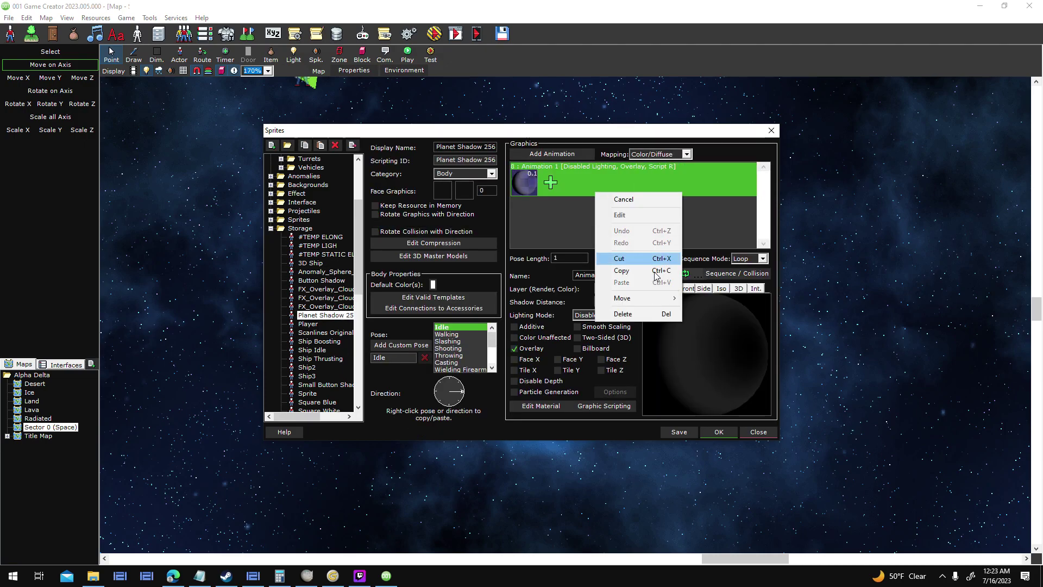
pyautogui.click(622, 268)
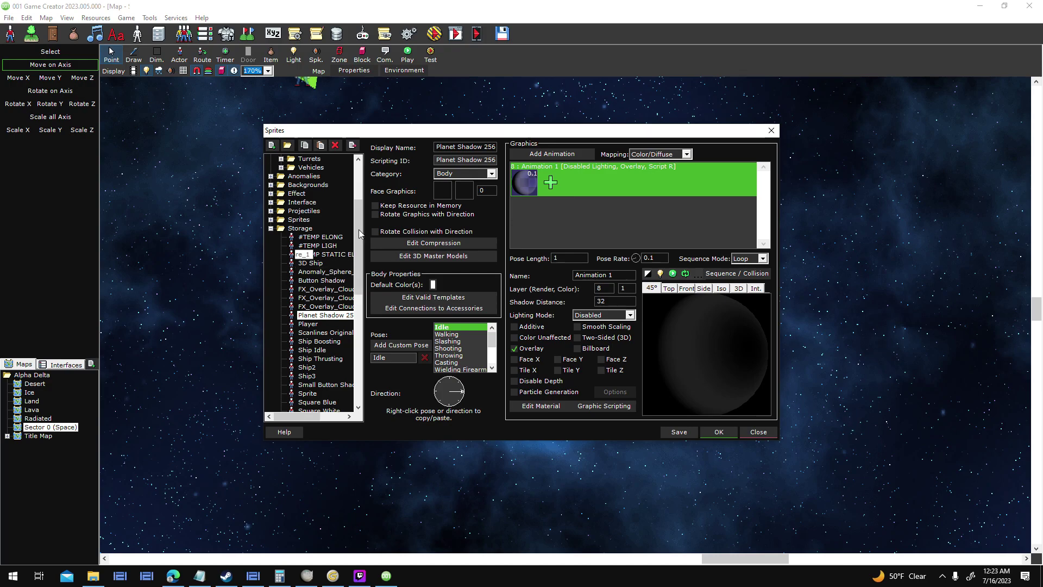
# - Paste the copied shadow animation into the Planet_Terrestrial sprite in the Planets folder of Space Objects, keeping Overlay enabled
pyautogui.moveTo(357, 237); pyautogui.dragTo(363, 161)
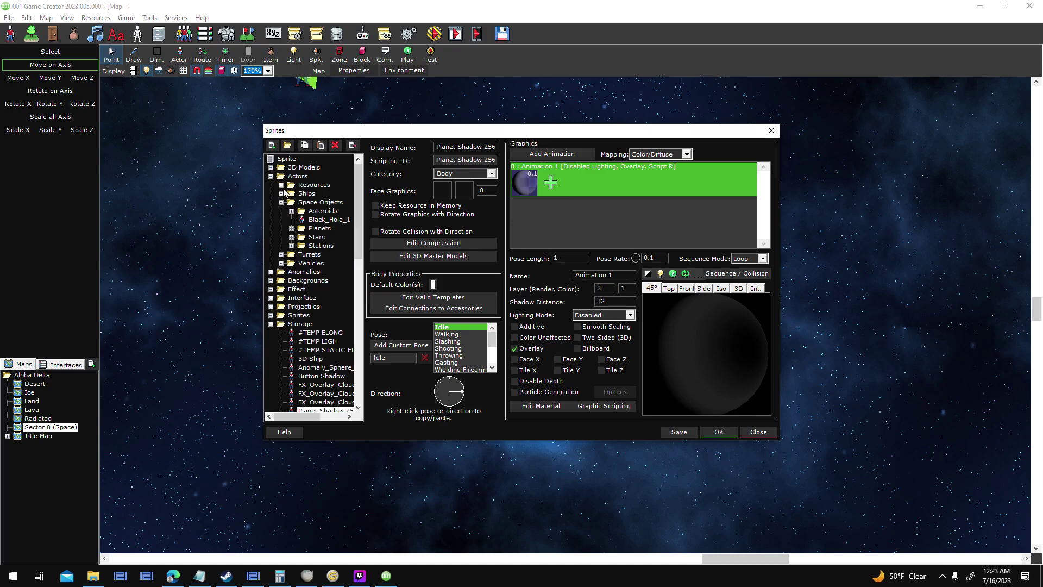
pyautogui.click(271, 167)
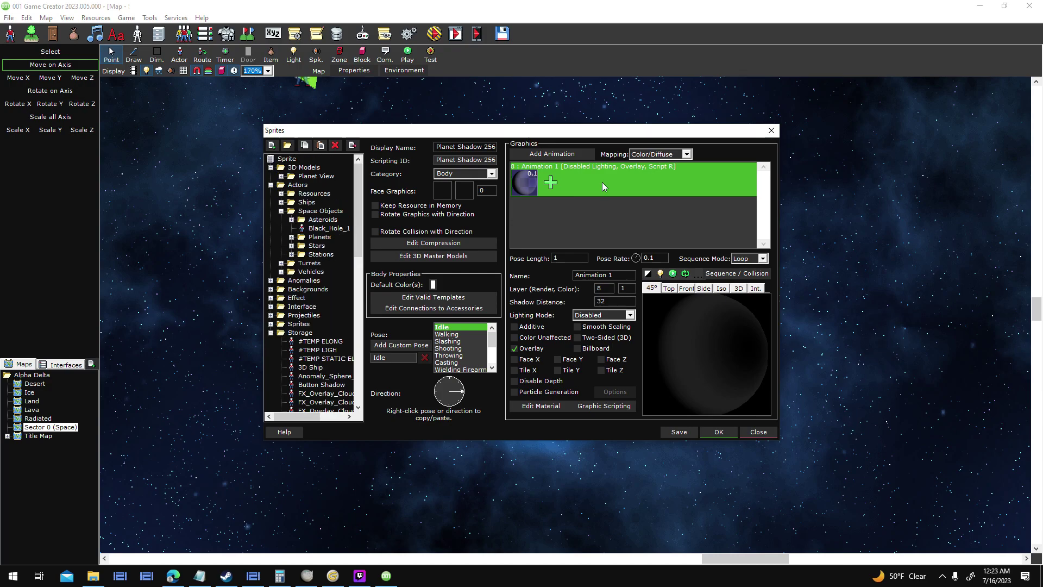
pyautogui.click(281, 177)
pyautogui.click(282, 176)
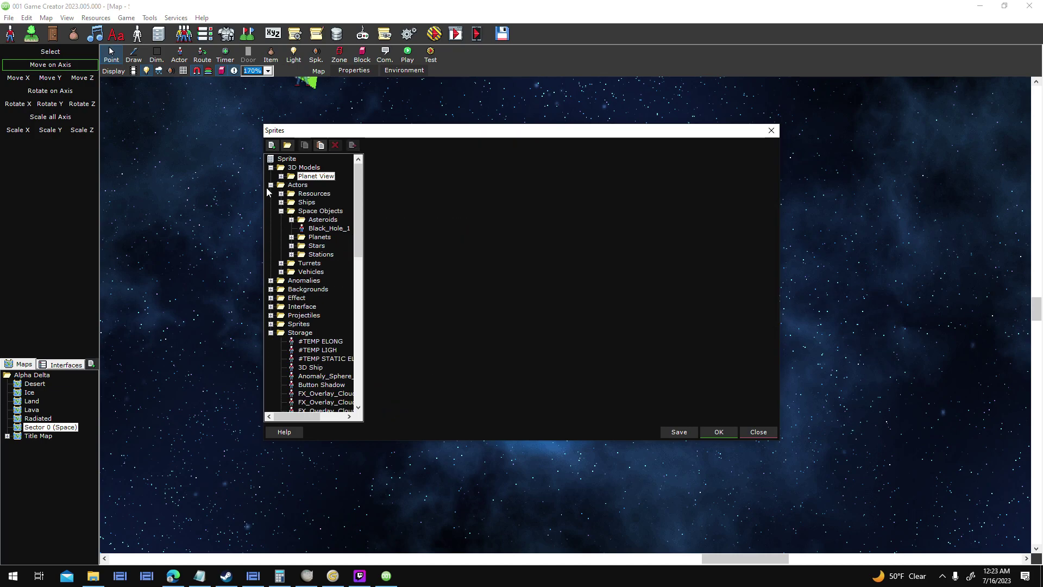
pyautogui.click(292, 237)
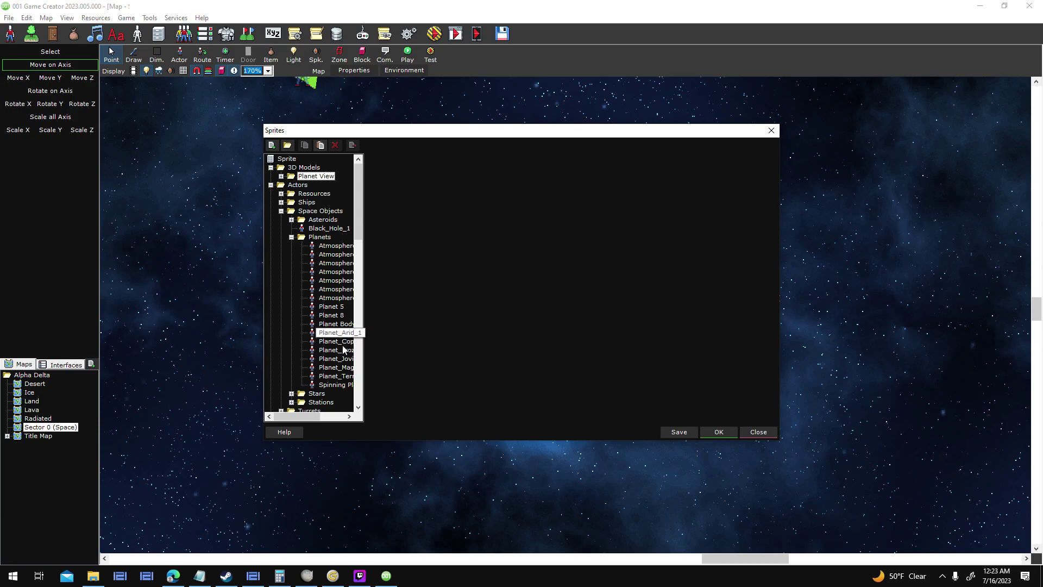
pyautogui.click(338, 376)
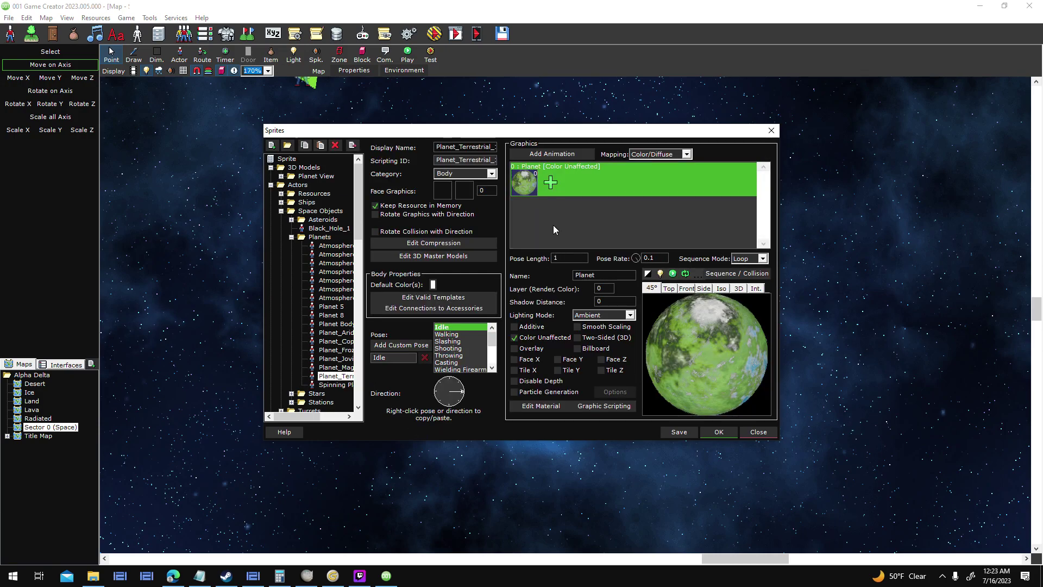
pyautogui.rightClick(553, 224)
pyautogui.click(579, 314)
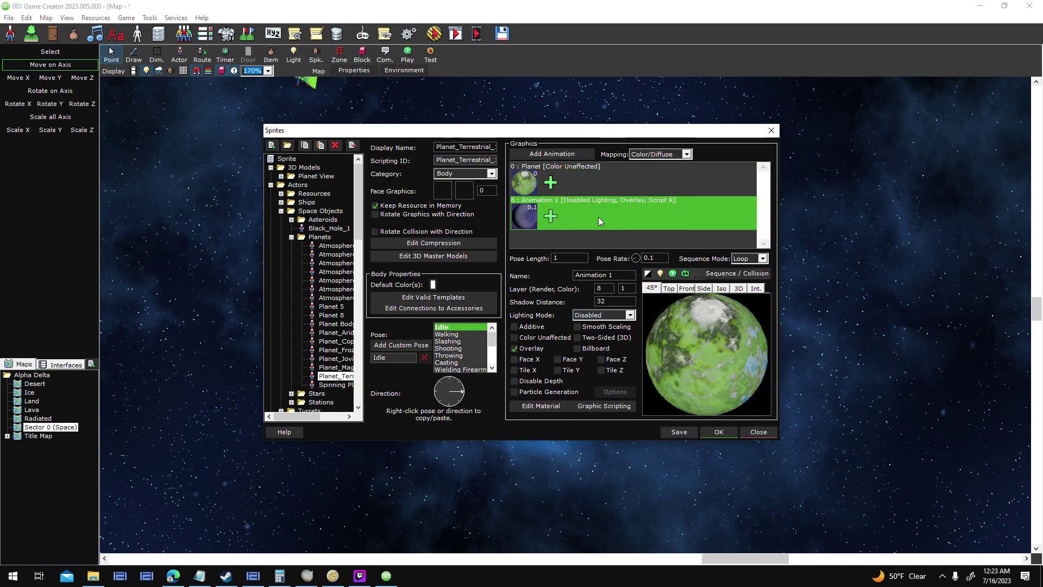
pyautogui.click(536, 349)
pyautogui.click(537, 349)
# - Set the pasted shadow's node position to 0, 0, 0 in the Sequence Editor and lower its opacity
pyautogui.click(737, 274)
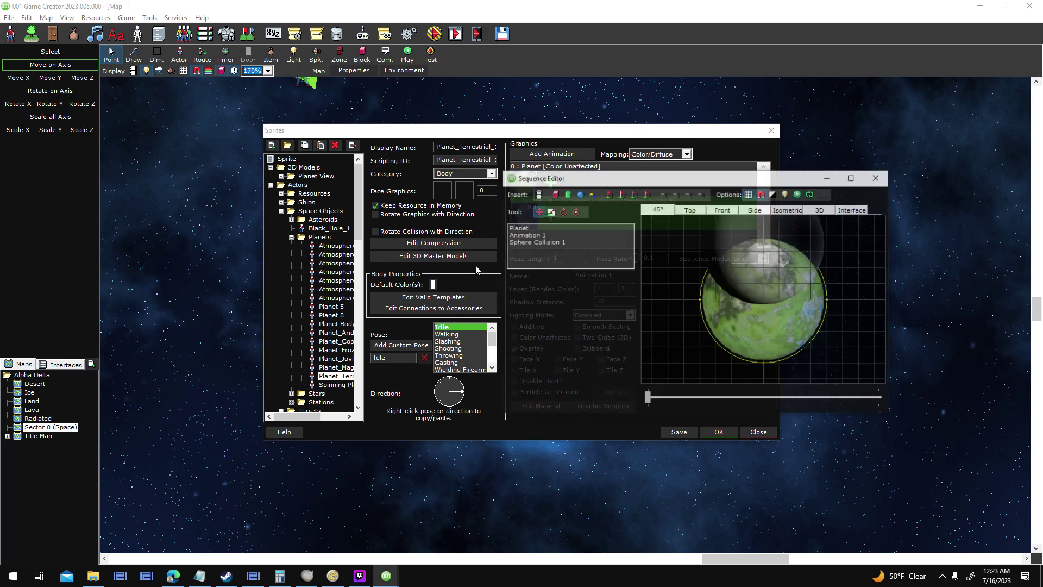
pyautogui.click(548, 234)
pyautogui.write('0')
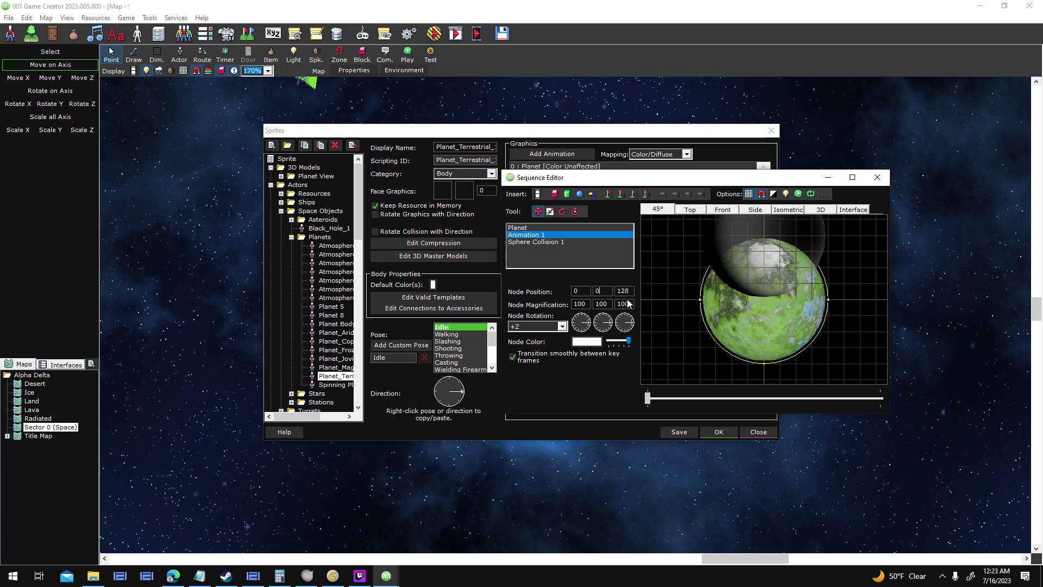
pyautogui.write('0')
pyautogui.moveTo(629, 340)
pyautogui.mouseDown()
pyautogui.moveTo(620, 360)
pyautogui.moveTo(621, 342)
pyautogui.mouseUp()
# - Examine how the shadow fits the planet's edge in the Top view, and close the Sequence Editor
pyautogui.click(690, 209)
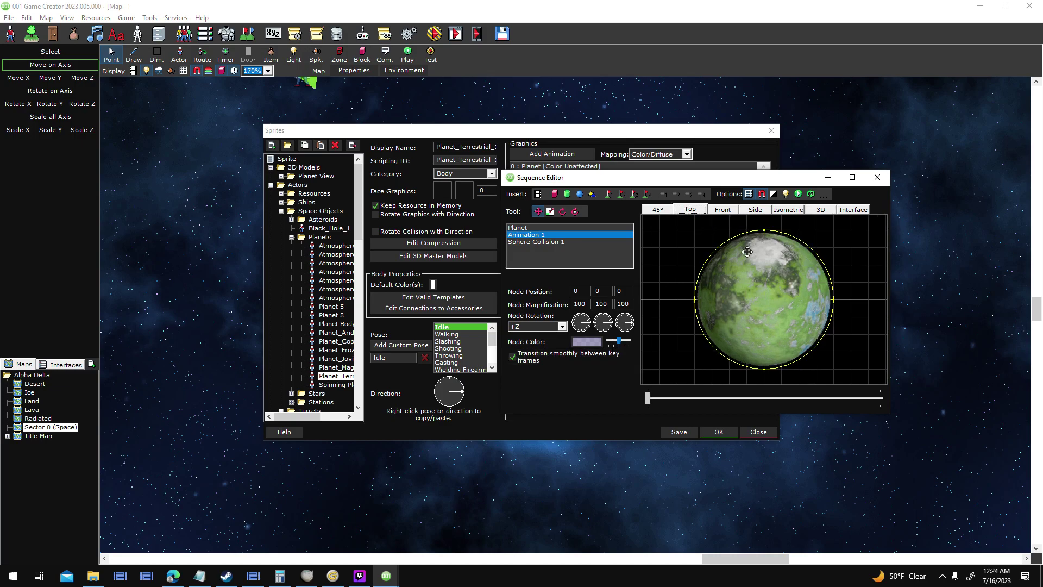
pyautogui.scroll(4, 760, 288)
pyautogui.scroll(1, 760, 288)
pyautogui.scroll(-2, 760, 288)
pyautogui.moveTo(760, 288)
pyautogui.mouseDown(button='middle')
pyautogui.moveTo(726, 270)
pyautogui.moveTo(761, 295)
pyautogui.mouseUp(button='middle')
pyautogui.scroll(-2, 787, 304)
pyautogui.scroll(1, 829, 317)
pyautogui.scroll(2, 779, 295)
pyautogui.moveTo(778, 294); pyautogui.dragTo(822, 315)
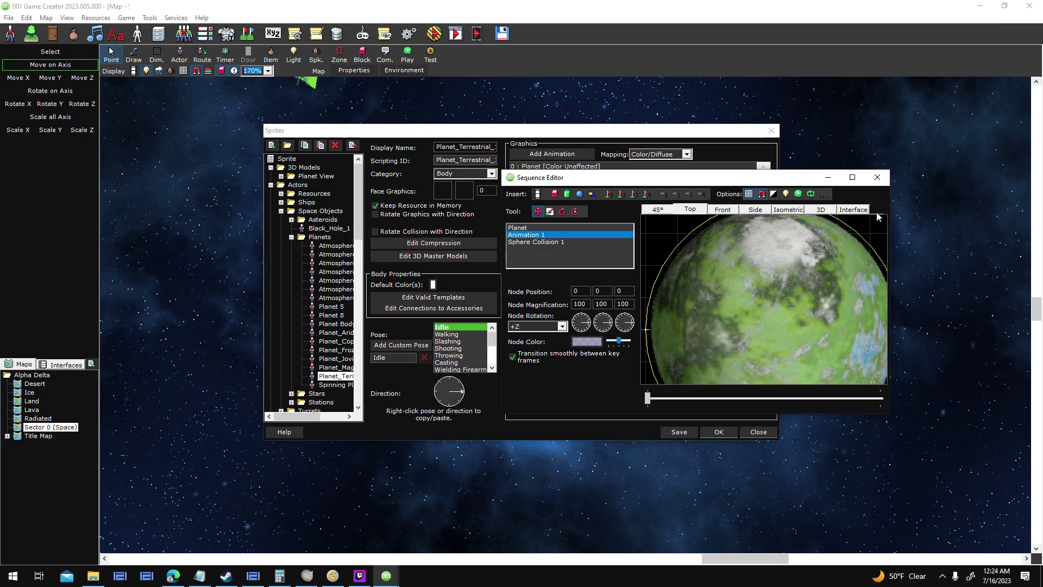
pyautogui.click(876, 178)
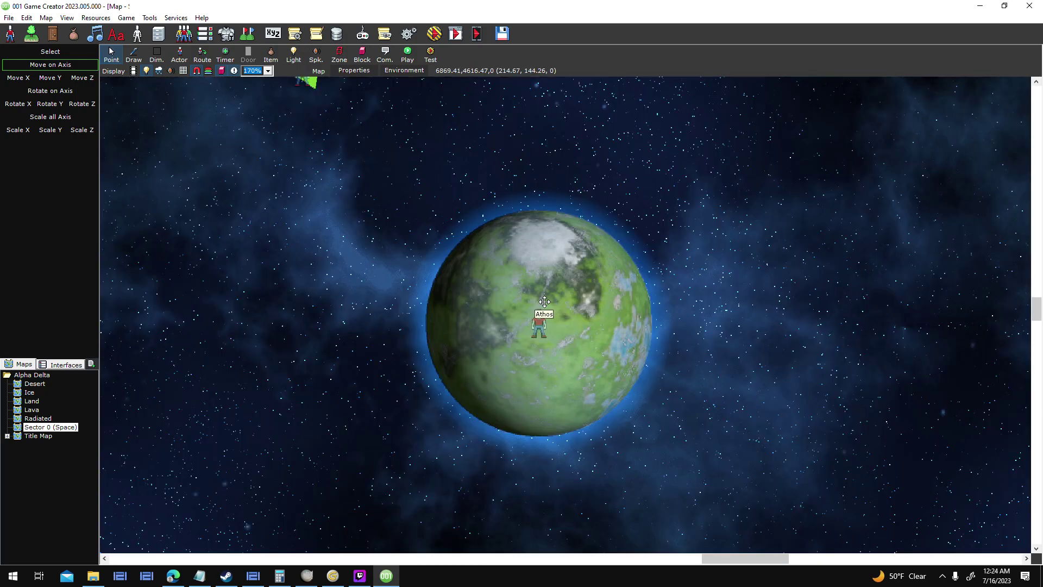
# - Edit the graphic options of the Athos planet actor in the map and accept the actor's properties
pyautogui.doubleClick(574, 289)
pyautogui.click(488, 407)
pyautogui.click(637, 222)
pyautogui.doubleClick(689, 197)
pyautogui.click(654, 201)
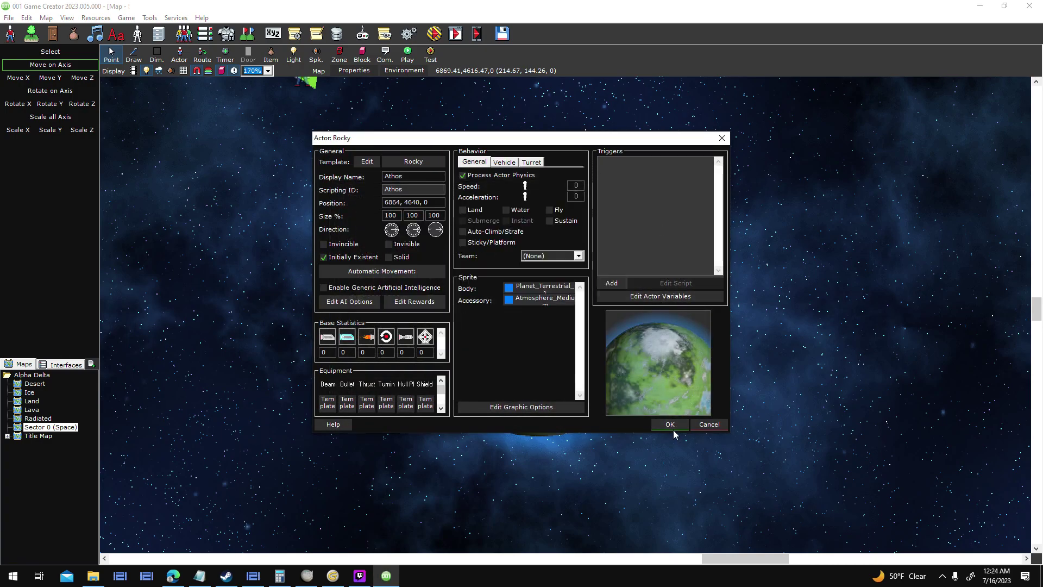
pyautogui.click(670, 425)
pyautogui.moveTo(644, 367); pyautogui.dragTo(544, 329, button='middle')
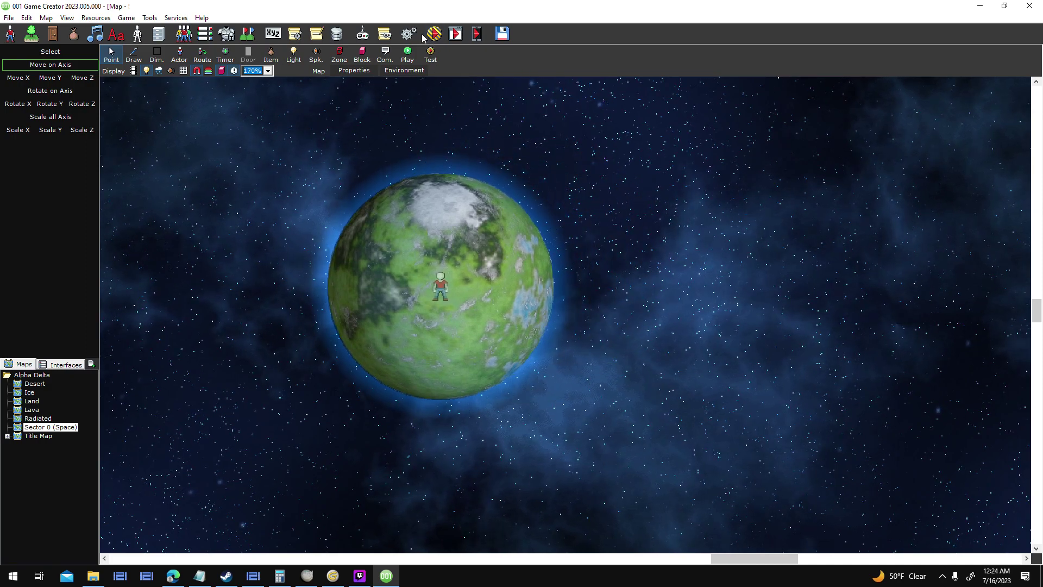
# - Test the game and continue from the saved universe Fixed Text Length
pyautogui.click(434, 33)
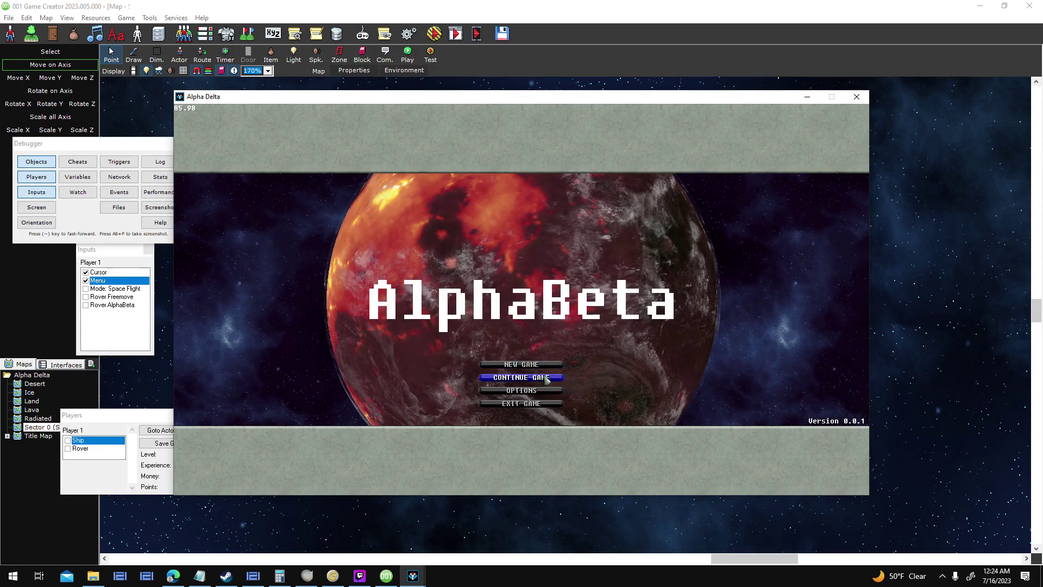
pyautogui.click(545, 379)
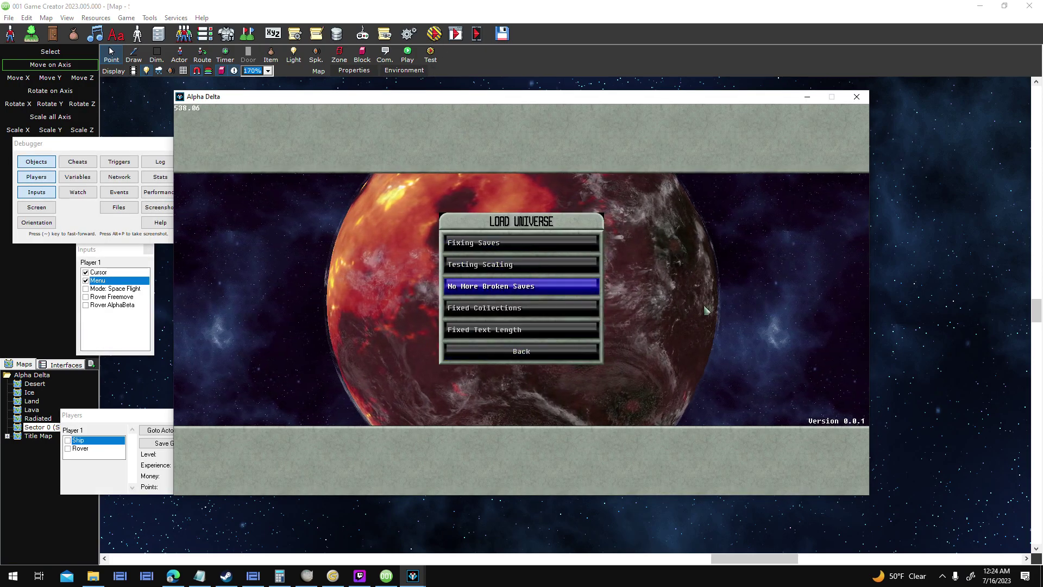
pyautogui.click(543, 333)
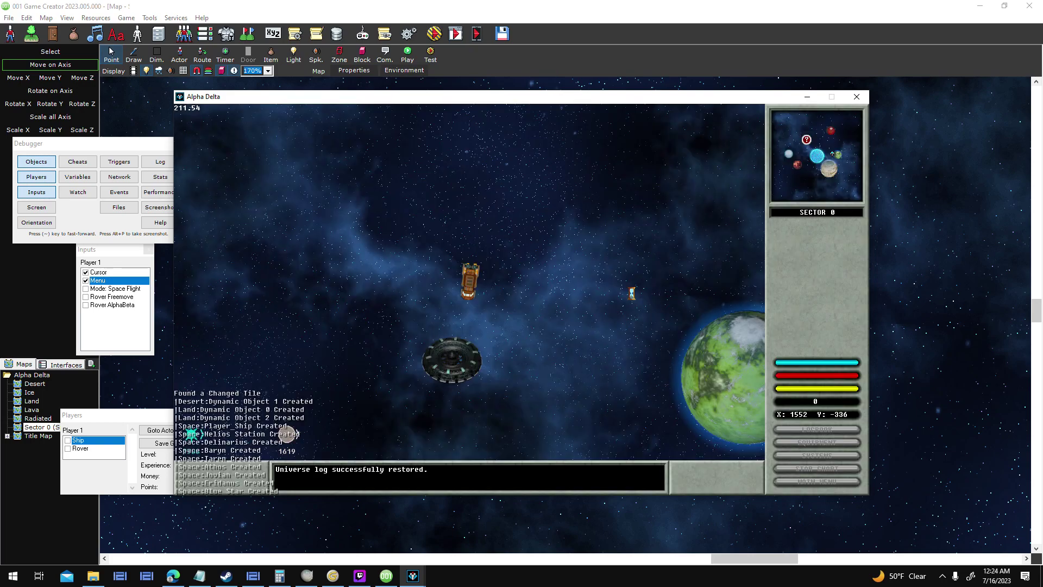
# - Fly the ship towards the green planet to check its shadow in play, and end the game test
pyautogui.press('a')
pyautogui.press('w')
pyautogui.press('w')
pyautogui.press('a')
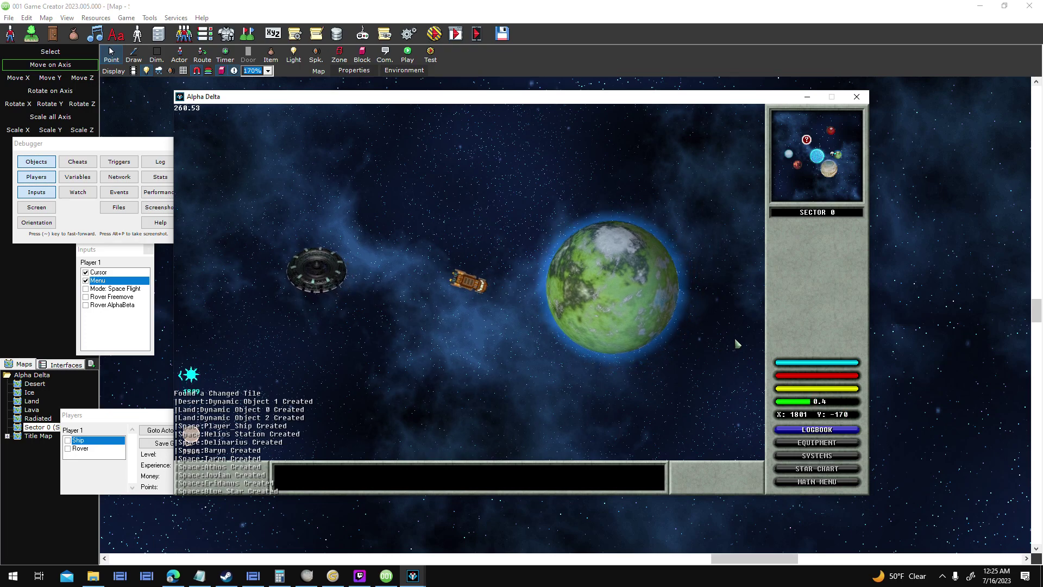
pyautogui.click(857, 100)
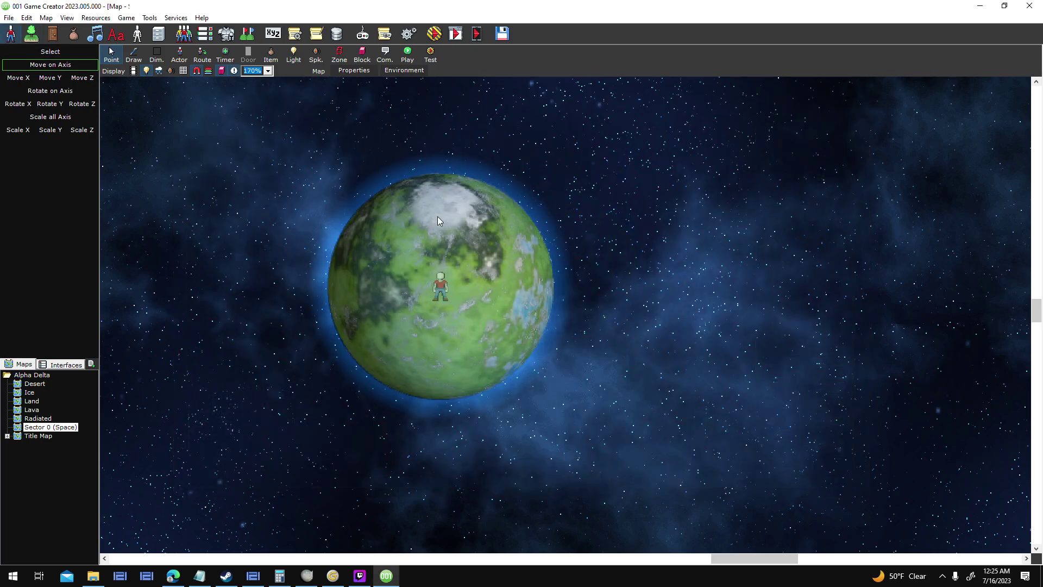
# - Enable Smooth Scaling on the Planet Shadow 256 sprite's animation in Storage and save the sprite
pyautogui.moveTo(360, 219); pyautogui.dragTo(362, 310)
pyautogui.scroll(-1, 363, 315)
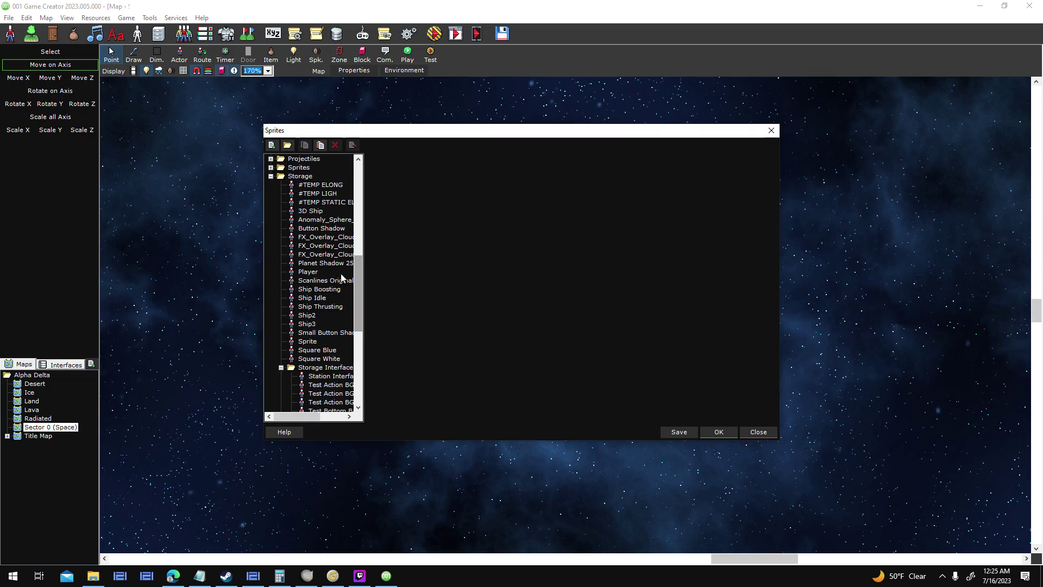
pyautogui.click(336, 263)
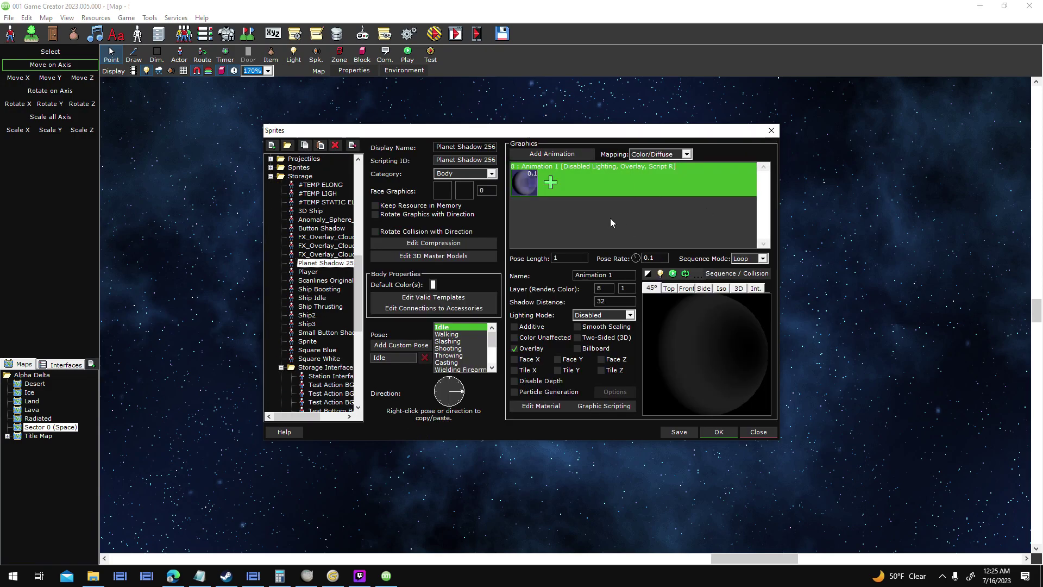
pyautogui.click(603, 327)
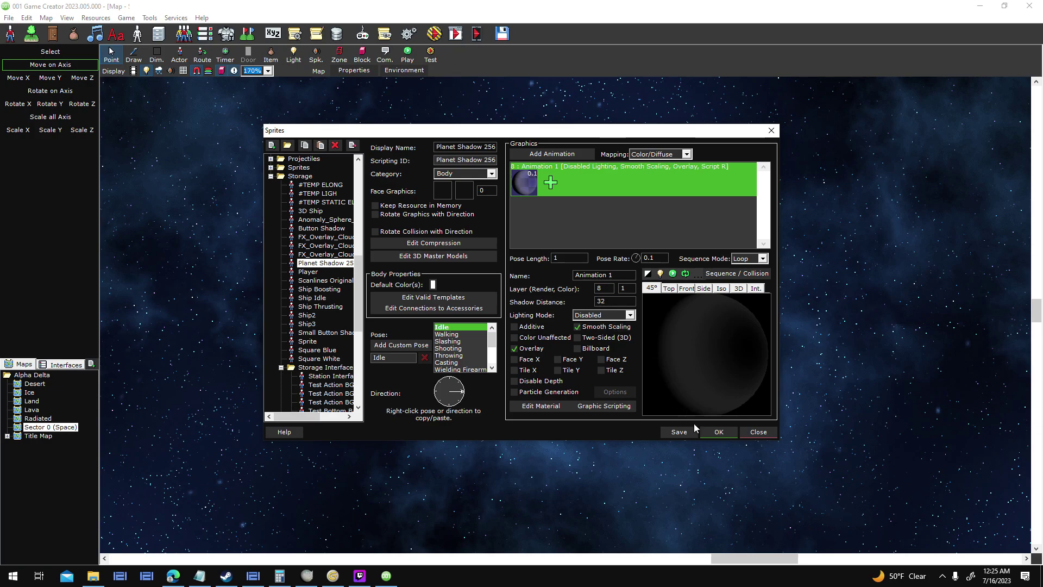
pyautogui.click(711, 432)
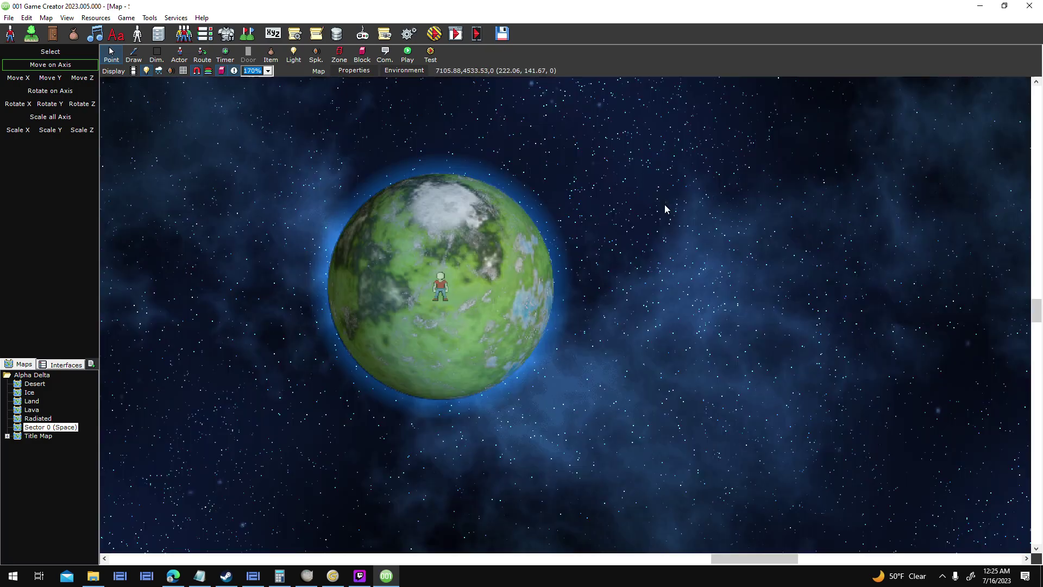
# - Switch to GIMP with the Jovian 512x512 planet image open
pyautogui.moveTo(663, 209); pyautogui.dragTo(747, 210, button='middle')
pyautogui.click(332, 576)
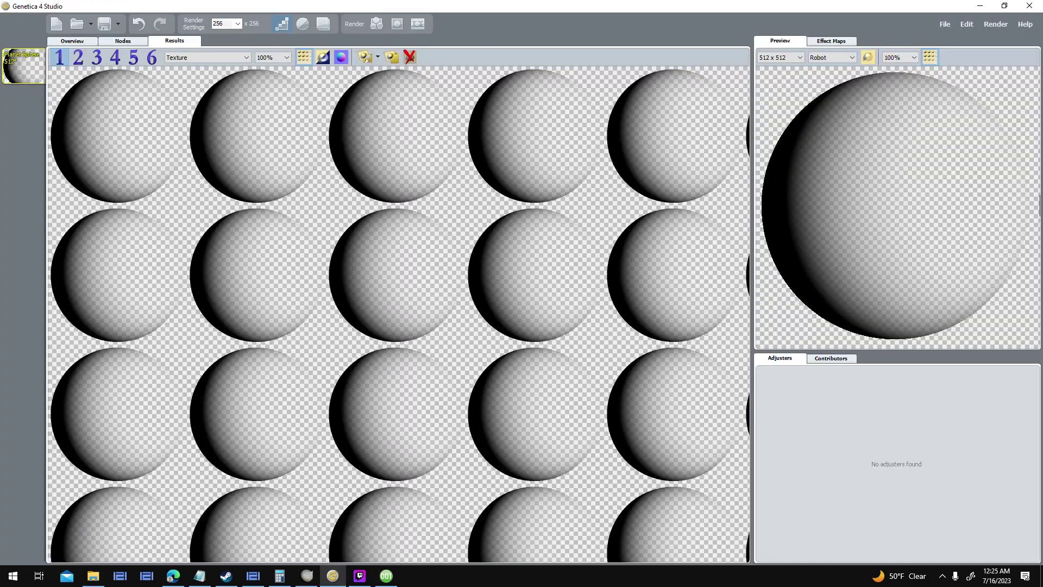
pyautogui.click(387, 579)
pyautogui.click(313, 579)
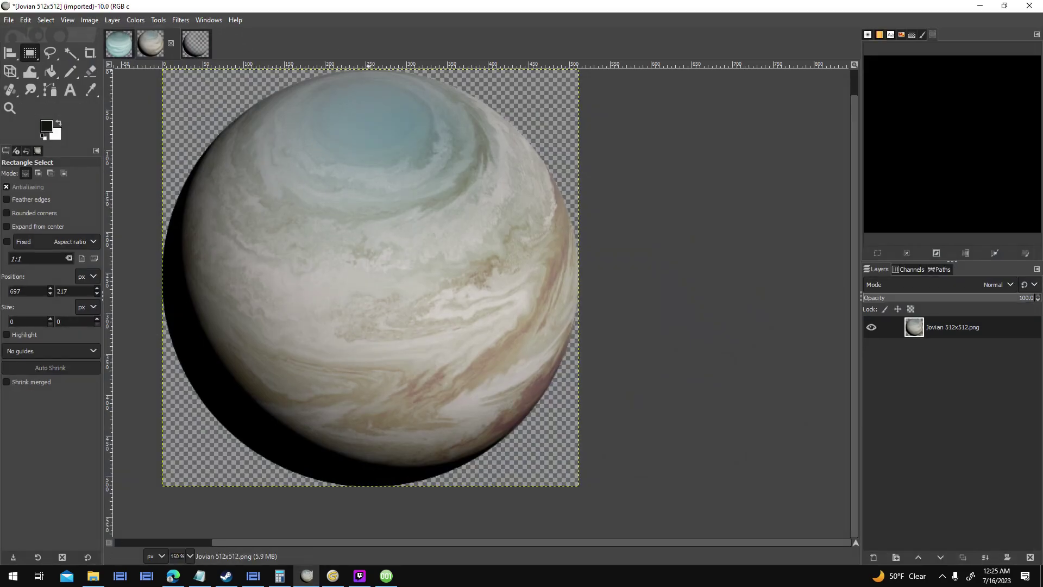
# - Open Terrestrial 1.png from the Game Development > Alpha Delta > New Planets > Planets folder on Big Drive (D:)
pyautogui.click(8, 22)
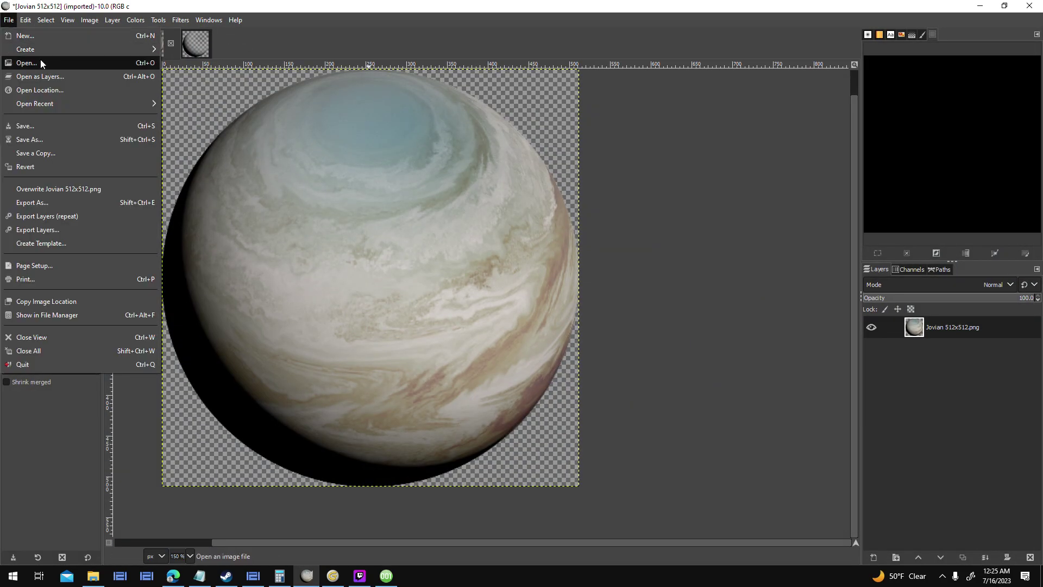
pyautogui.click(34, 63)
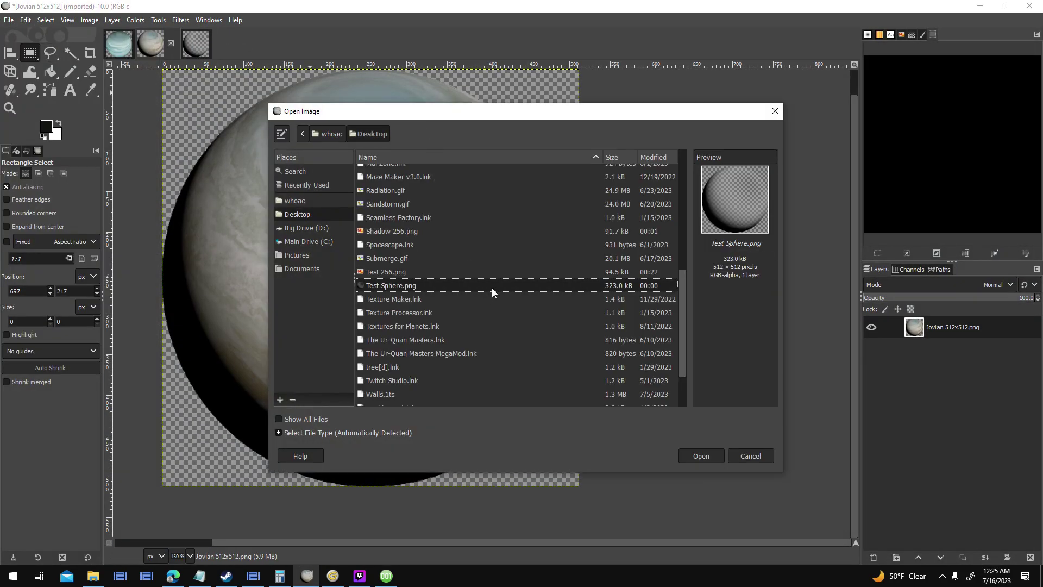
pyautogui.scroll(7, 379, 226)
pyautogui.click(306, 228)
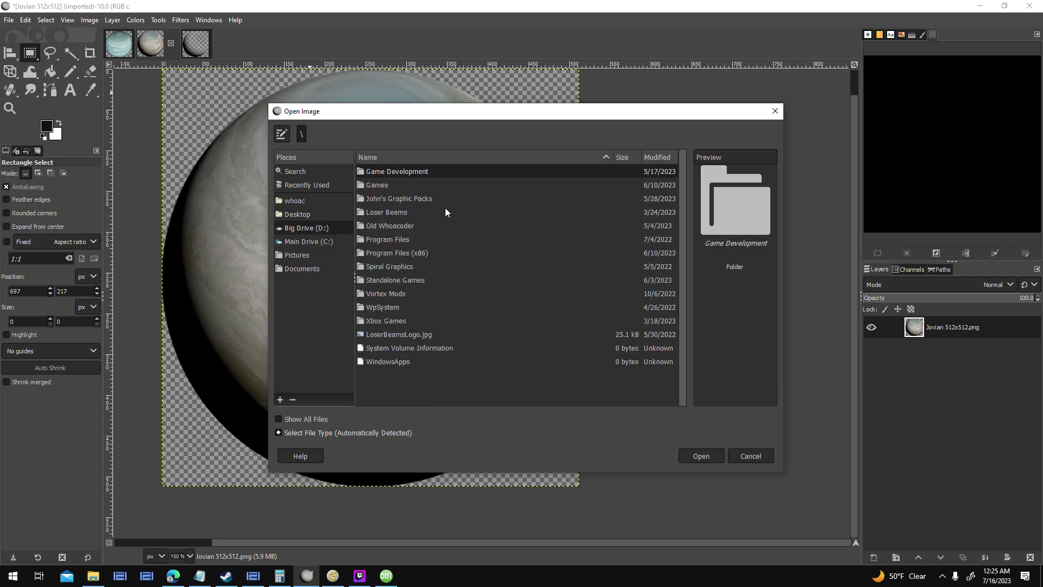
pyautogui.doubleClick(404, 172)
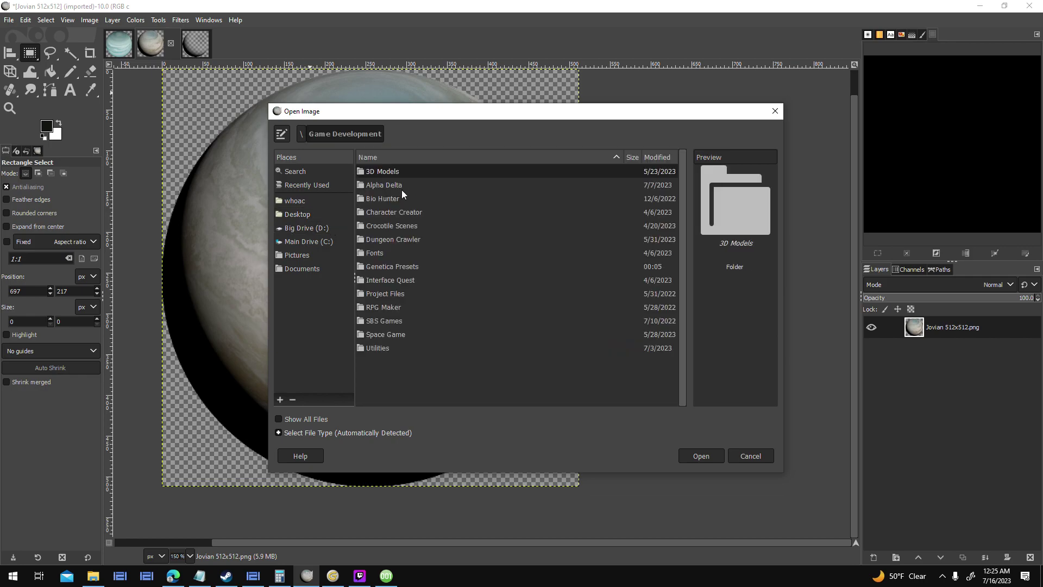
pyautogui.doubleClick(403, 185)
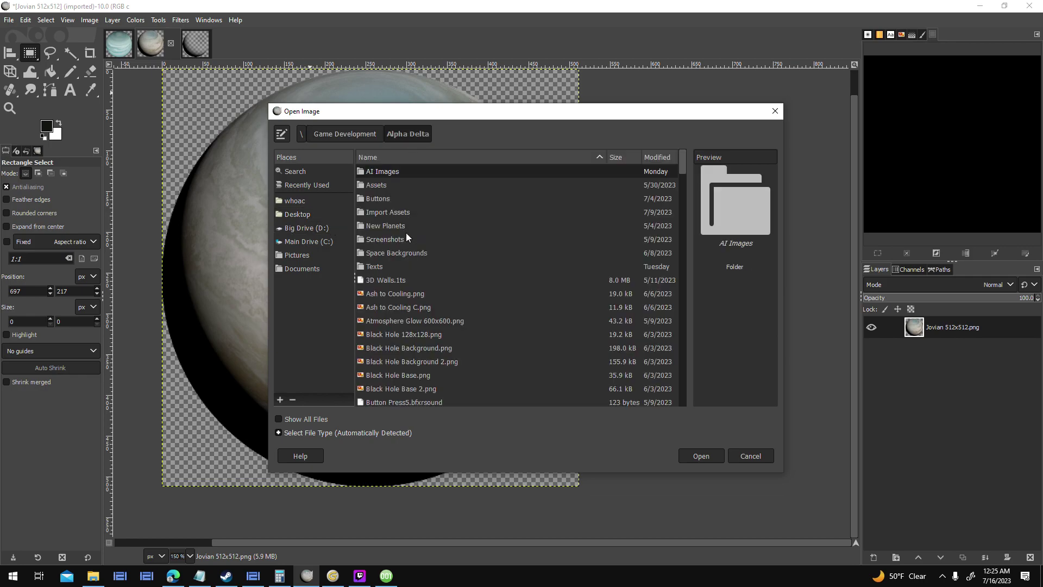
pyautogui.doubleClick(410, 225)
pyautogui.doubleClick(399, 187)
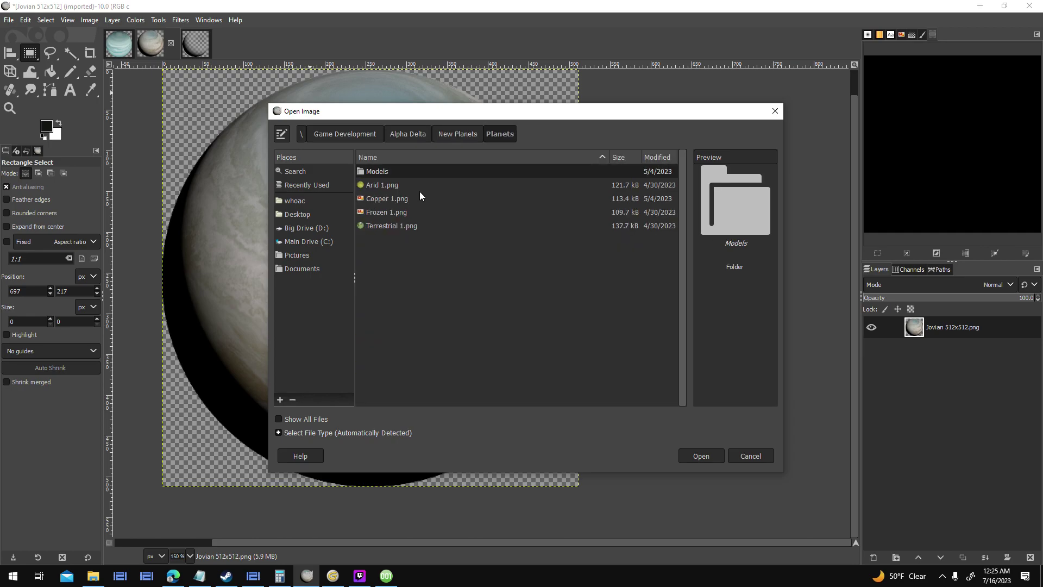
pyautogui.doubleClick(405, 226)
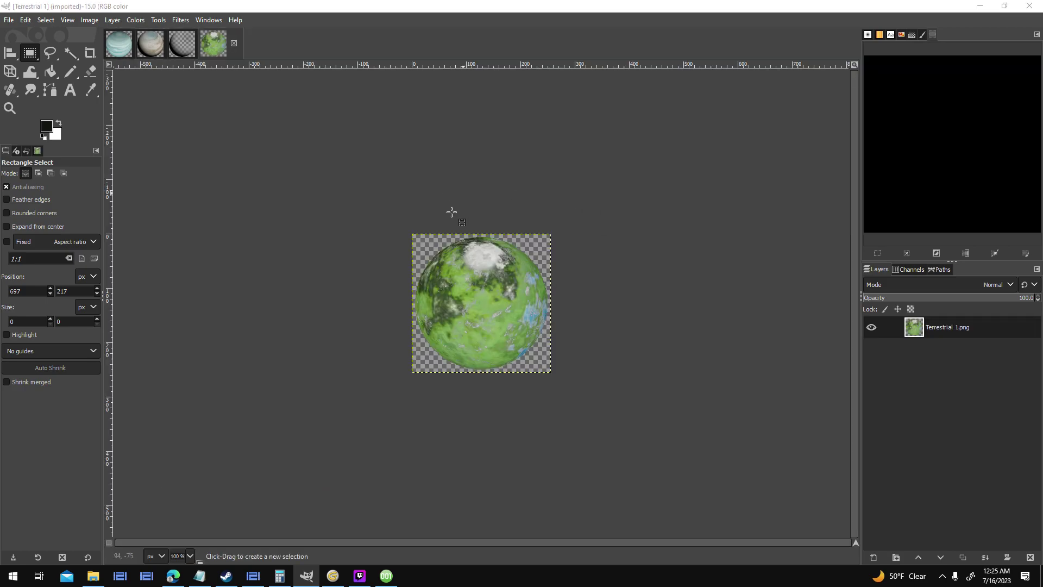
# - Darken the terrestrial planet by applying Levels with the input gamma at 0.10
pyautogui.keyDown('ctrl'); pyautogui.scroll(3, 462, 233); pyautogui.keyUp('ctrl')
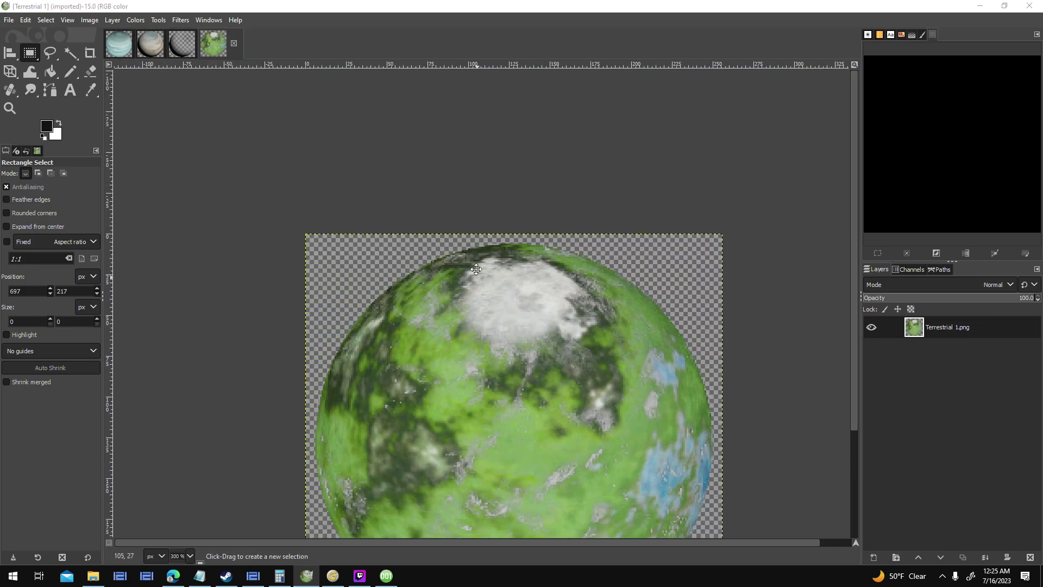
pyautogui.click(91, 20)
pyautogui.moveTo(116, 25)
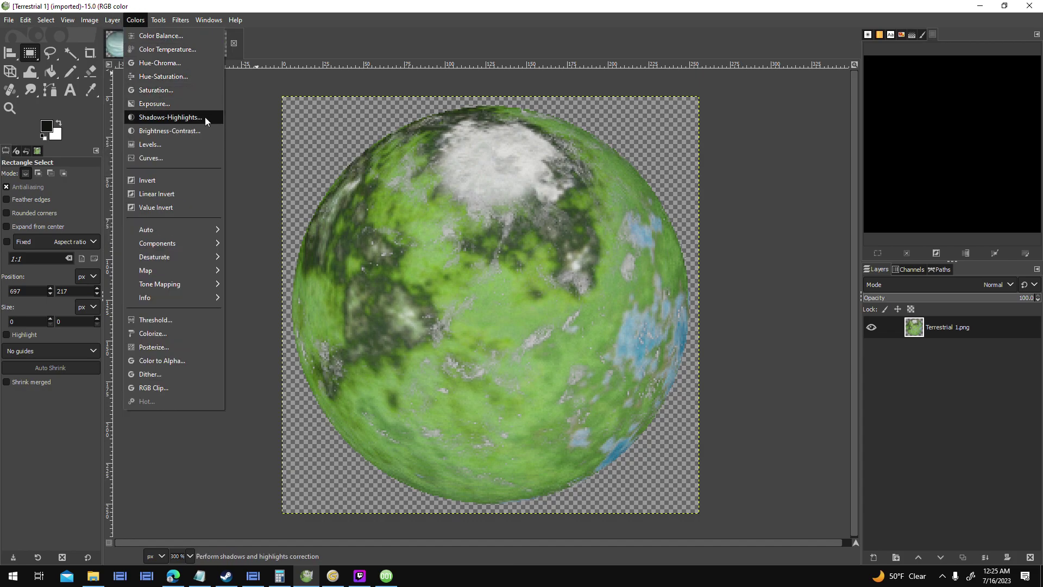
pyautogui.click(207, 147)
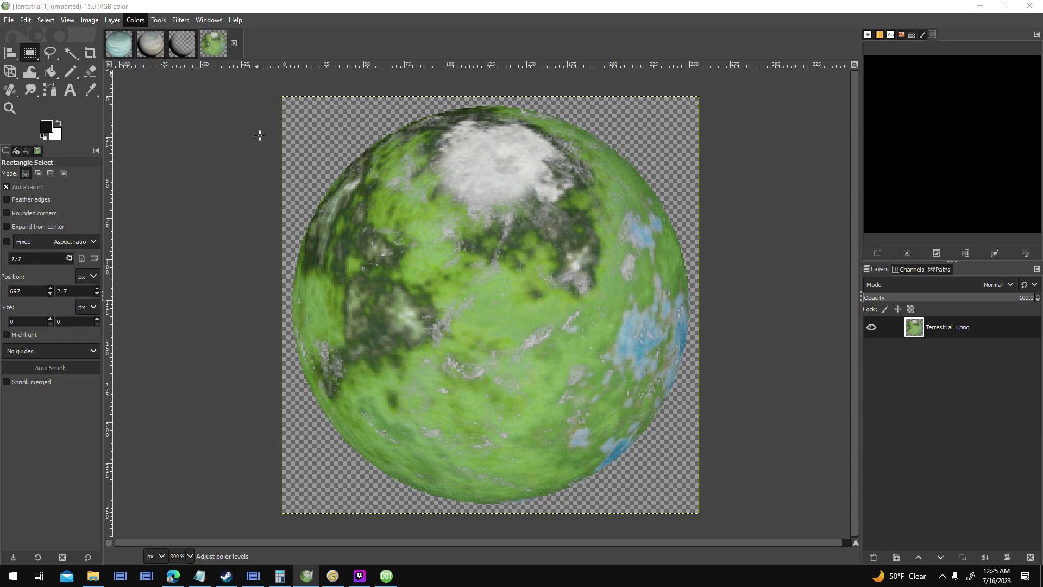
pyautogui.moveTo(716, 245); pyautogui.dragTo(826, 245)
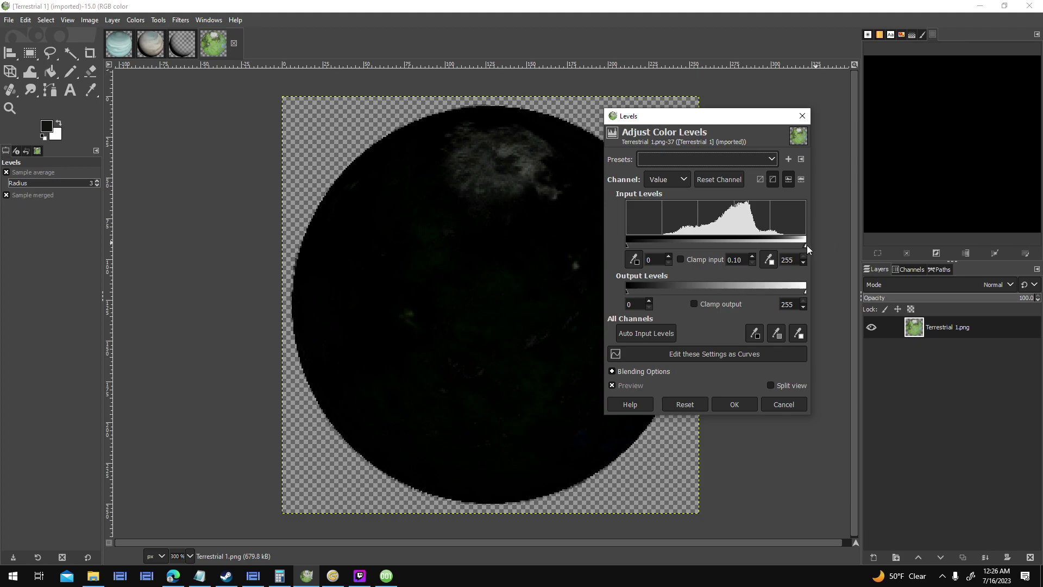
pyautogui.moveTo(796, 262); pyautogui.dragTo(728, 277)
pyautogui.moveTo(627, 245); pyautogui.dragTo(618, 246)
pyautogui.moveTo(732, 242); pyautogui.dragTo(817, 243)
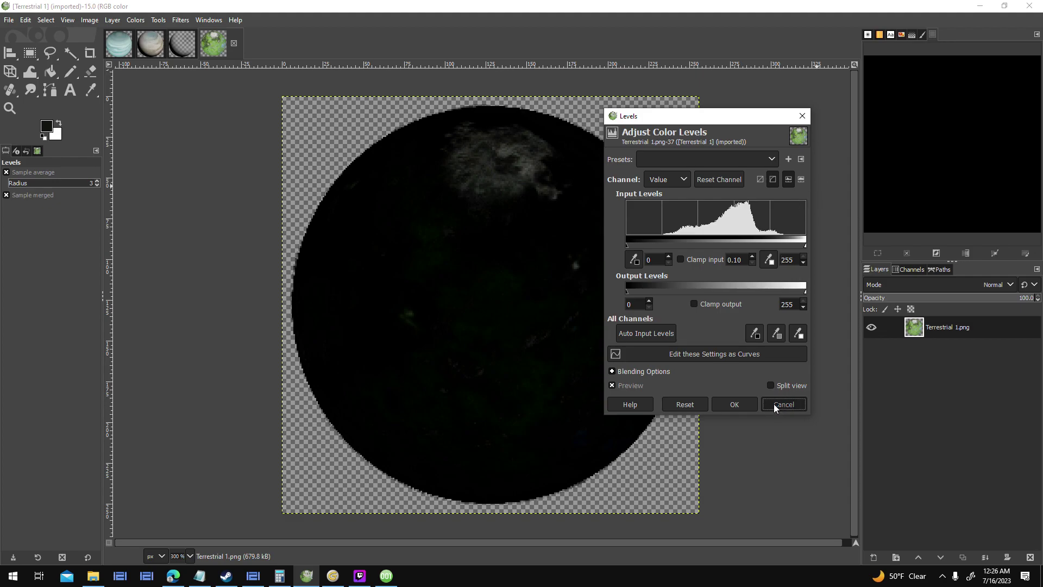
pyautogui.click(749, 404)
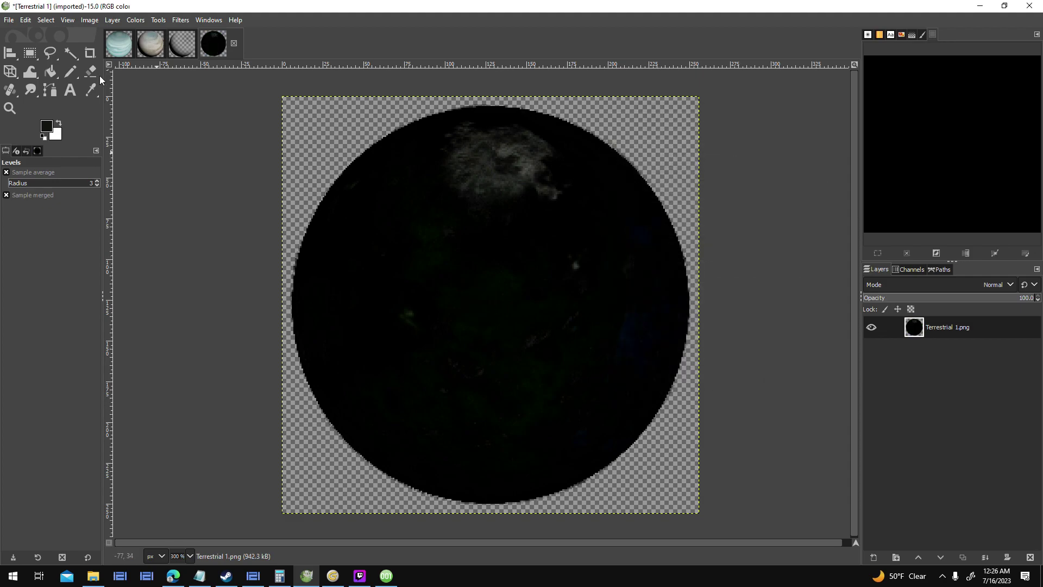
# - Apply Hue-Saturation to the planet with hue at -180, lightness at -100 and saturation at -100
pyautogui.click(136, 20)
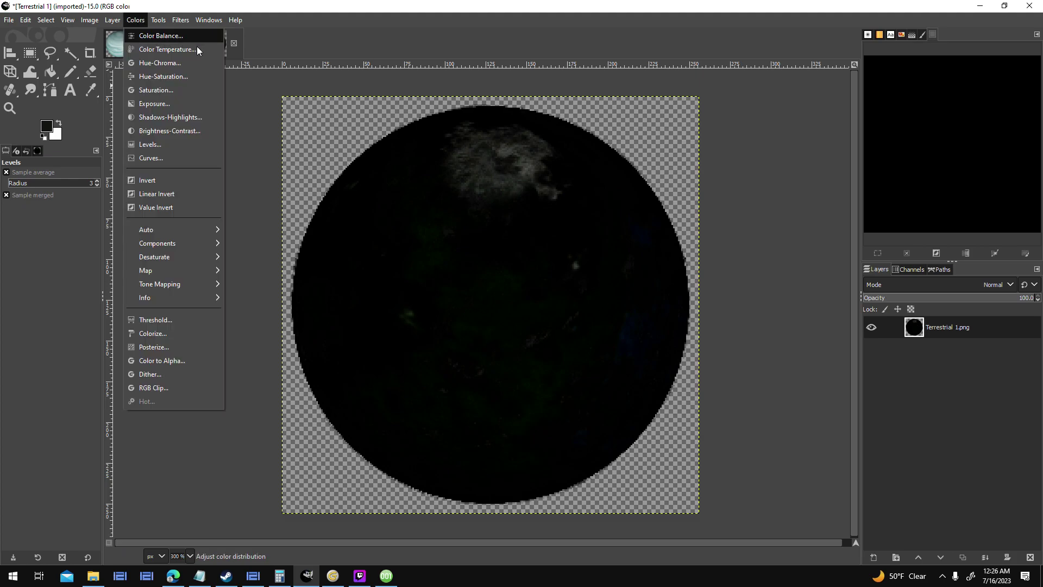
pyautogui.click(204, 77)
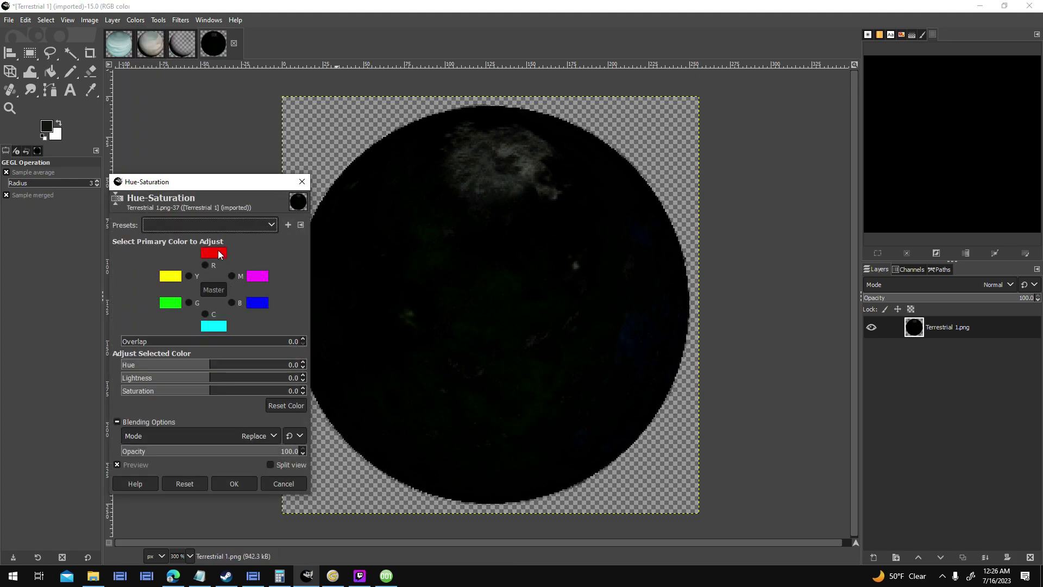
pyautogui.moveTo(205, 370); pyautogui.dragTo(98, 365)
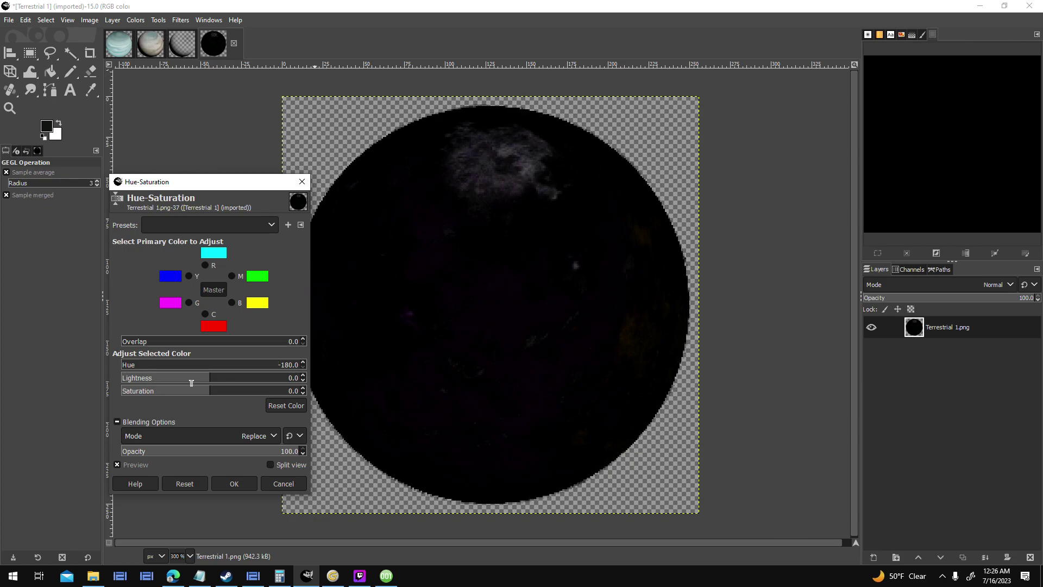
pyautogui.moveTo(192, 383); pyautogui.dragTo(102, 385)
pyautogui.moveTo(198, 394); pyautogui.dragTo(14, 389)
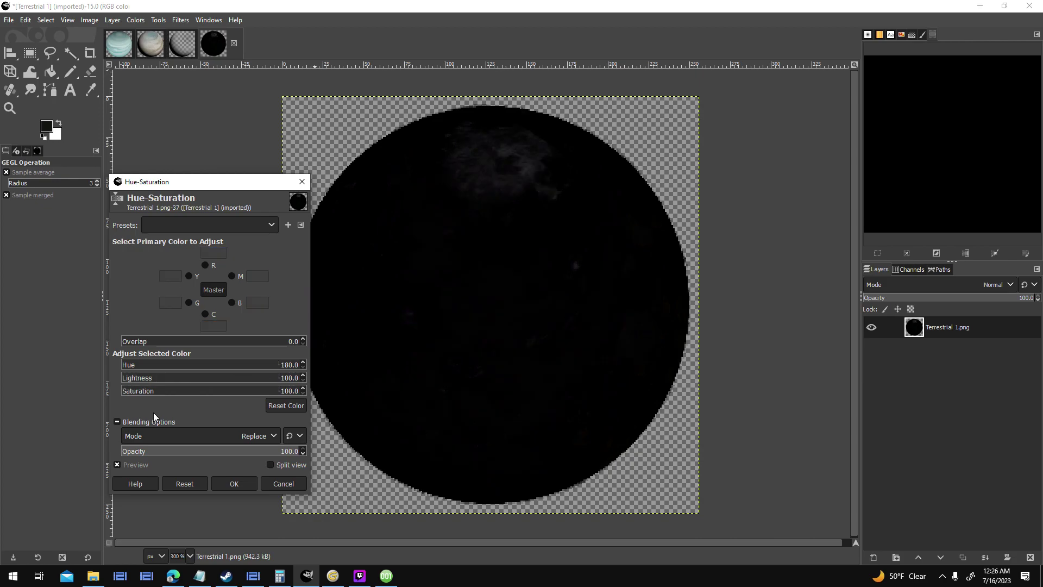
pyautogui.moveTo(143, 392); pyautogui.dragTo(79, 399)
pyautogui.click(234, 484)
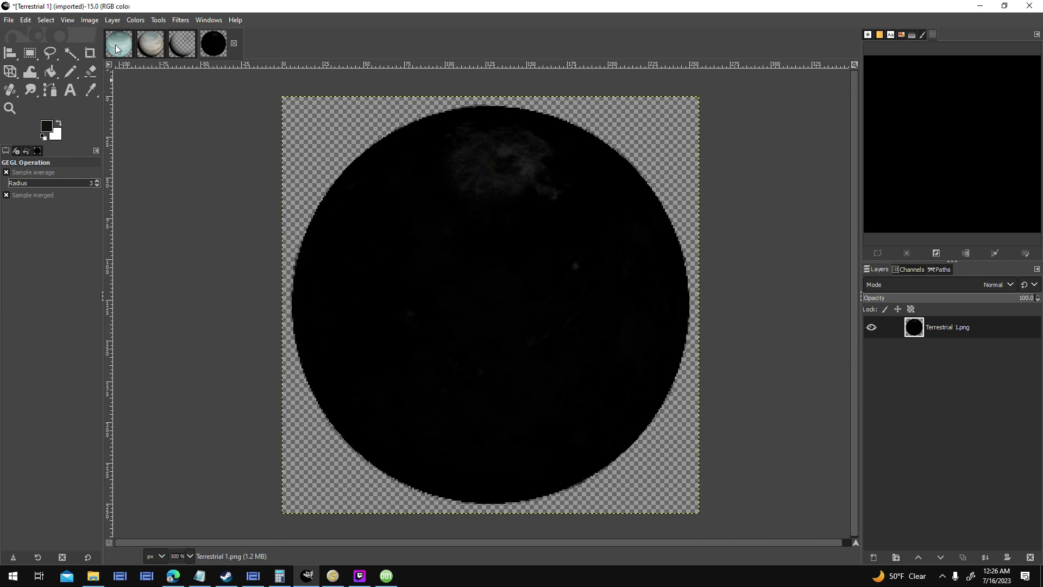
# - Apply Levels again with gamma 0.10 and a raised black input point to turn the planet solid black
pyautogui.keyDown('ctrl'); pyautogui.scroll(5, 285, 300); pyautogui.keyUp('ctrl')
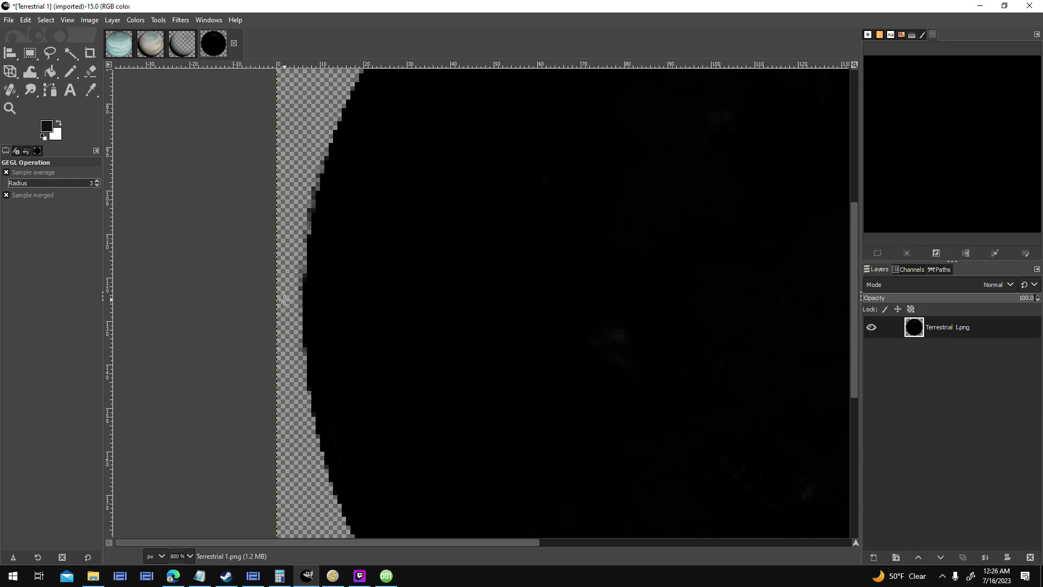
pyautogui.keyDown('ctrl'); pyautogui.scroll(-5, 285, 299); pyautogui.keyUp('ctrl')
pyautogui.keyDown('ctrl'); pyautogui.scroll(3, 284, 300); pyautogui.keyUp('ctrl')
pyautogui.keyDown('ctrl'); pyautogui.scroll(-3, 285, 300); pyautogui.keyUp('ctrl')
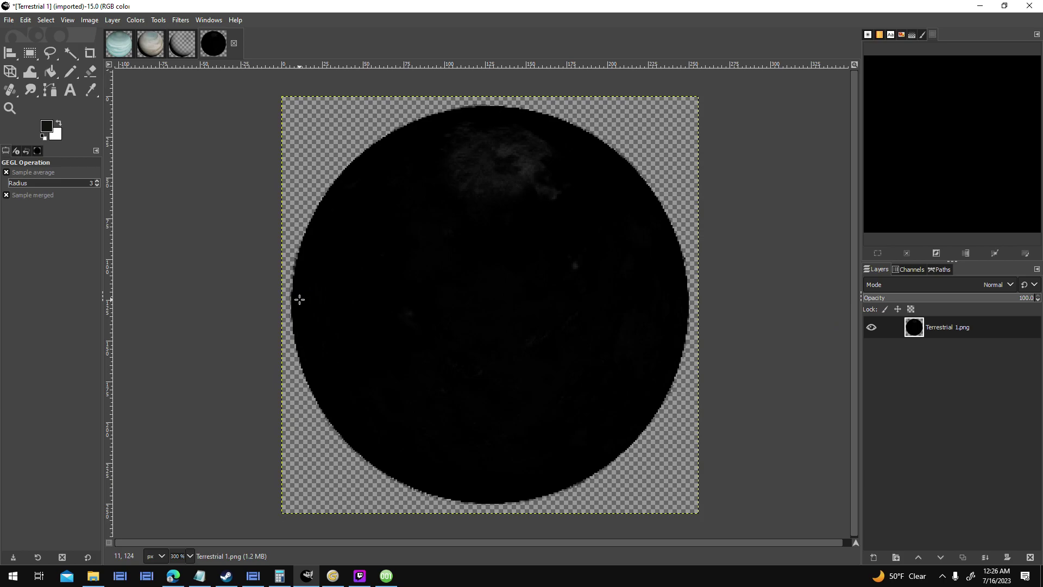
pyautogui.keyDown('ctrl'); pyautogui.scroll(1, 299, 299); pyautogui.keyUp('ctrl')
pyautogui.click(136, 20)
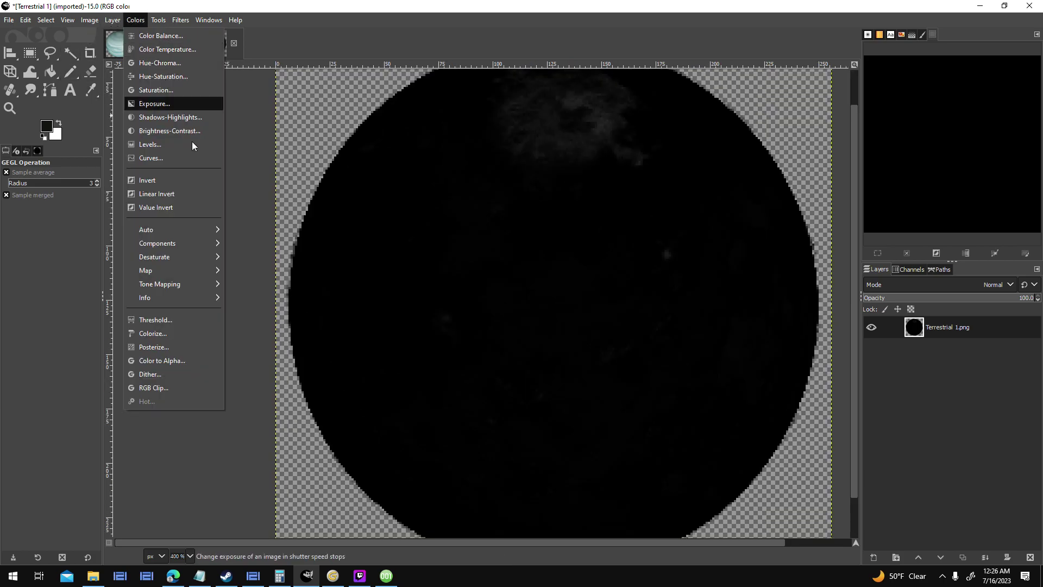
pyautogui.click(199, 157)
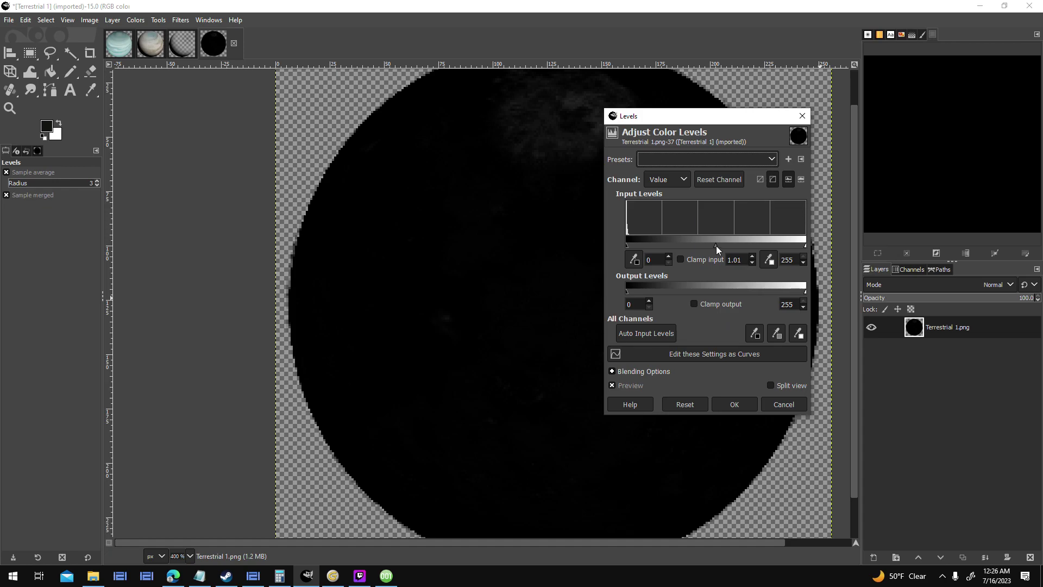
pyautogui.moveTo(716, 245); pyautogui.dragTo(814, 243)
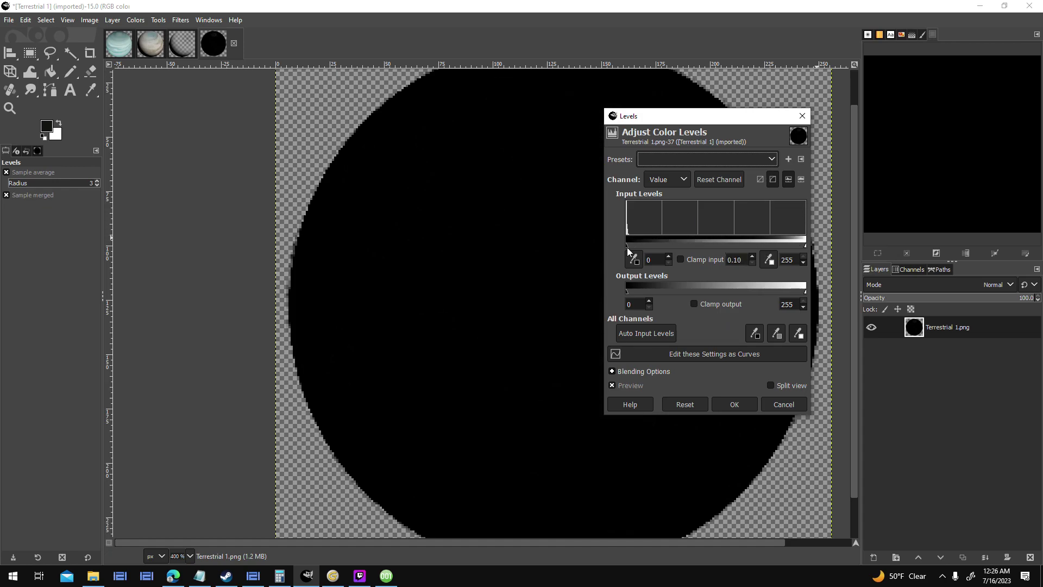
pyautogui.moveTo(627, 243); pyautogui.dragTo(816, 240)
pyautogui.click(734, 404)
# - Examine the edge pixels around the black planet silhouette up close
pyautogui.moveTo(617, 272); pyautogui.dragTo(560, 232, button='middle')
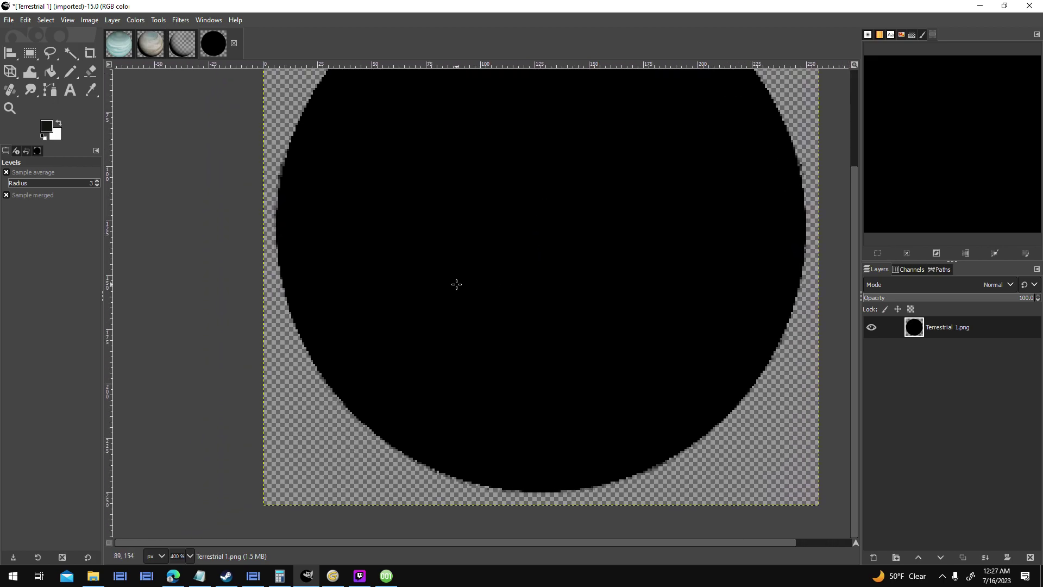
pyautogui.keyDown('ctrl'); pyautogui.scroll(3, 456, 284); pyautogui.keyUp('ctrl')
pyautogui.moveTo(440, 291); pyautogui.dragTo(611, 164, button='middle')
pyautogui.moveTo(639, 358); pyautogui.dragTo(440, 223, button='middle')
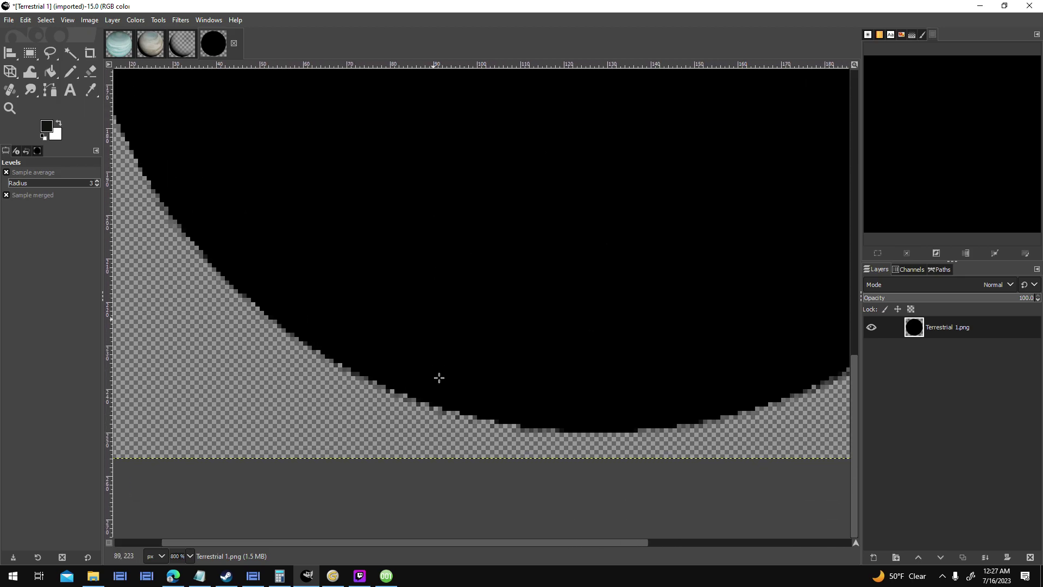
pyautogui.moveTo(572, 430); pyautogui.dragTo(359, 436, button='middle')
pyautogui.moveTo(597, 326); pyautogui.dragTo(342, 404, button='middle')
pyautogui.moveTo(595, 104); pyautogui.dragTo(568, 347, button='middle')
pyautogui.moveTo(500, 233); pyautogui.dragTo(655, 437, button='middle')
pyautogui.moveTo(439, 297); pyautogui.dragTo(746, 469, button='middle')
pyautogui.keyDown('ctrl'); pyautogui.scroll(-4, 536, 366); pyautogui.keyUp('ctrl')
pyautogui.moveTo(549, 396); pyautogui.dragTo(517, 296, button='middle')
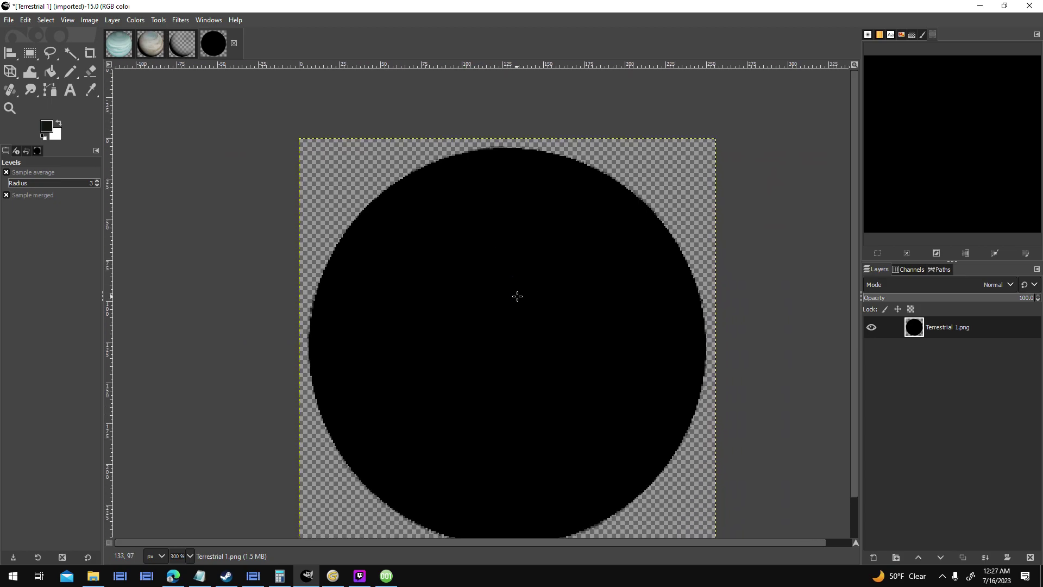
# - Switch to Genetica 4 Studio and set the Change BCI node's brightness to -18.5
pyautogui.click(340, 574)
pyautogui.click(123, 41)
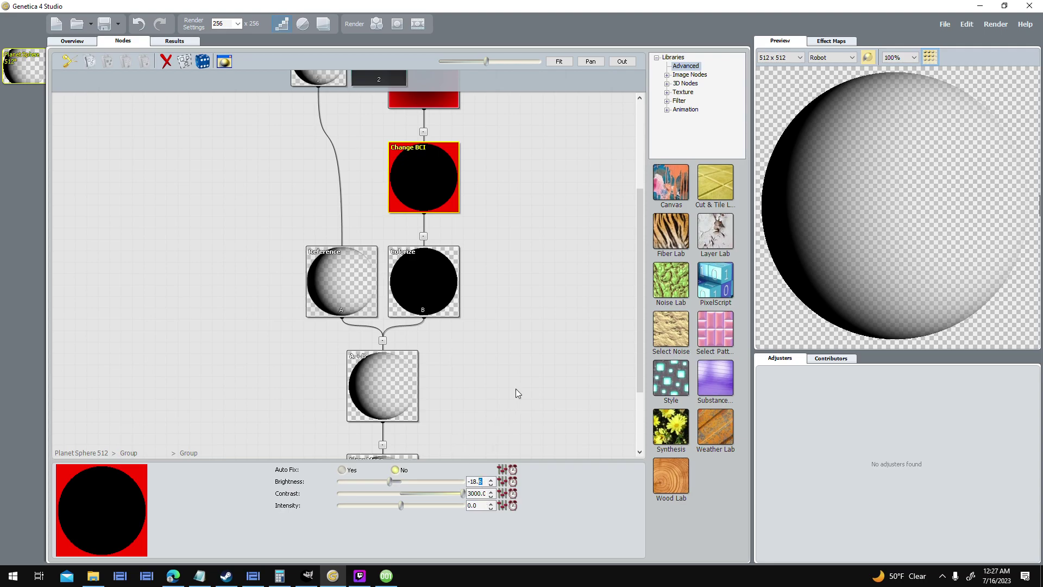
pyautogui.write('5')
# - Render the planet shadow at 256 x 256 and export it over Test 256.png on the Desktop
pyautogui.click(376, 25)
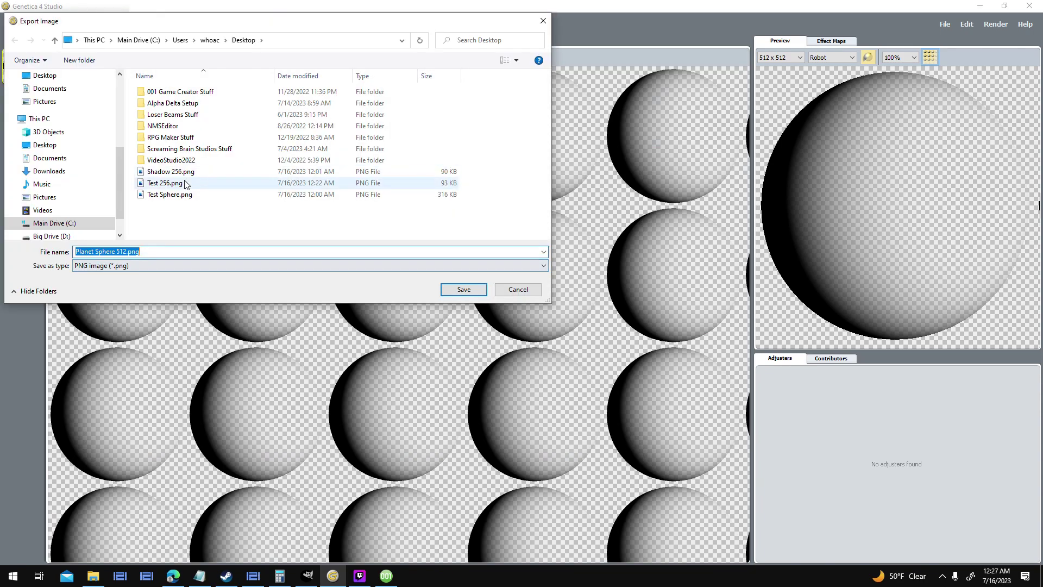
pyautogui.doubleClick(185, 183)
pyautogui.click(566, 294)
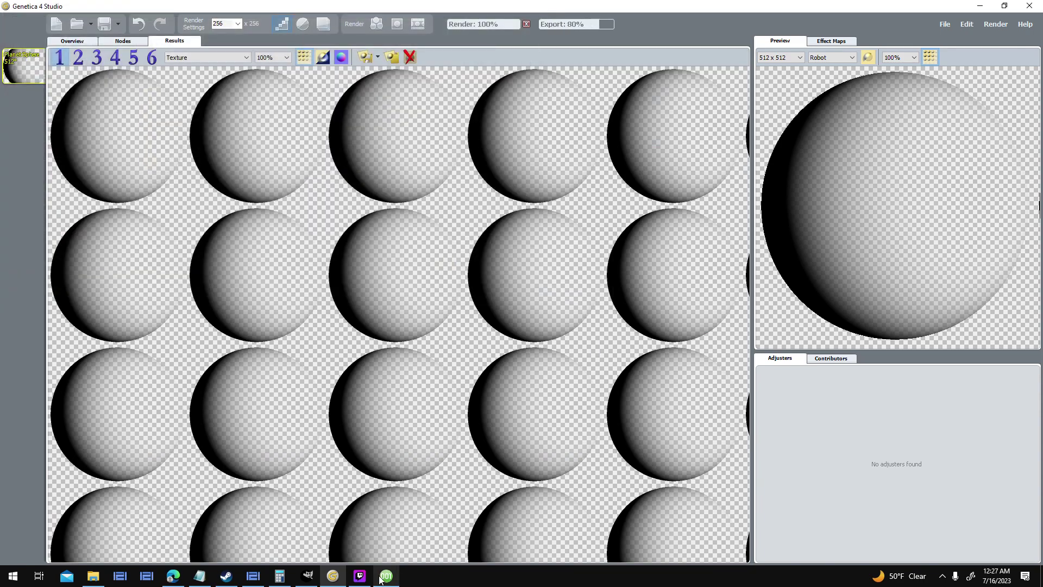
# - Switch to 001 Game Creator and replace the Planet Shadow 256 sprite's graphic in Storage with the newly exported shadow image
pyautogui.click(381, 579)
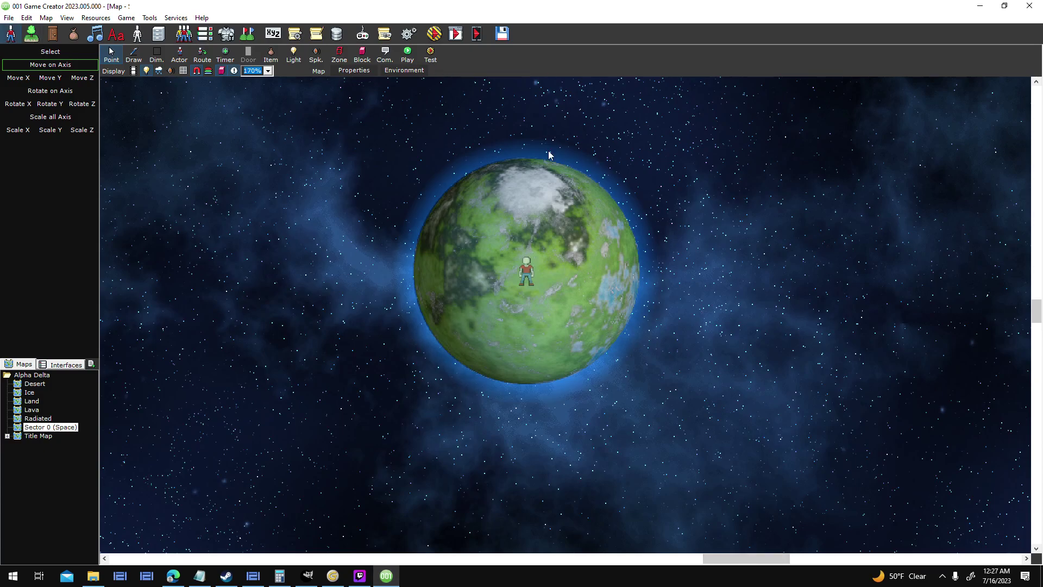
pyautogui.doubleClick(584, 161)
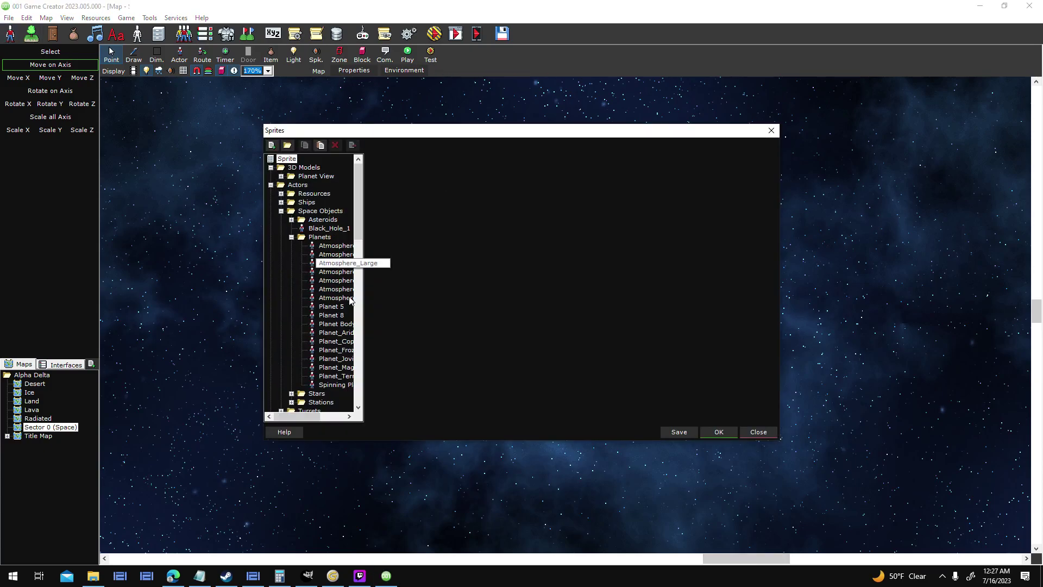
pyautogui.scroll(-5, 349, 308)
pyautogui.scroll(-5, 350, 307)
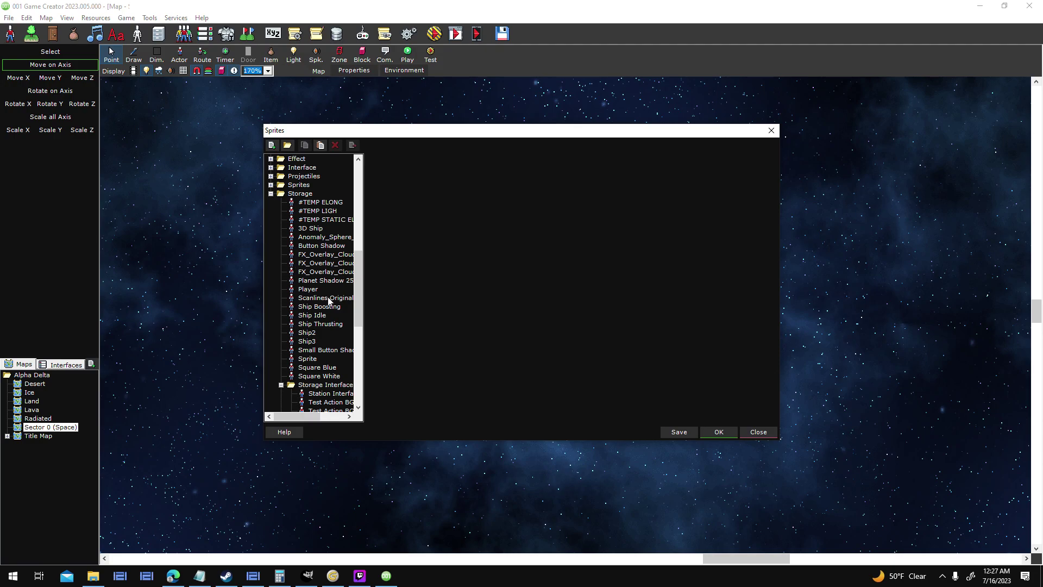
pyautogui.click(334, 283)
pyautogui.rightClick(569, 211)
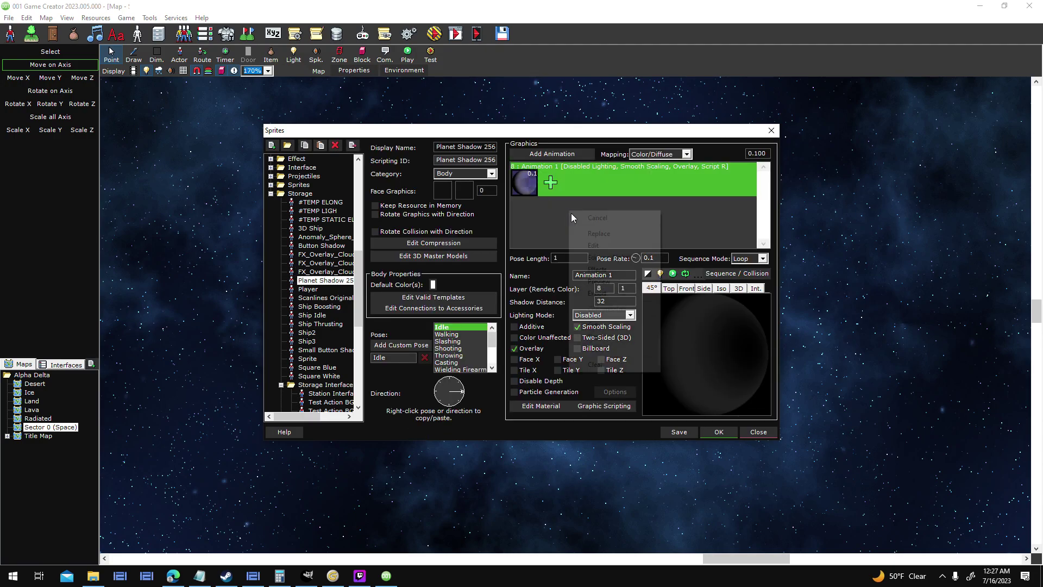
pyautogui.click(603, 234)
pyautogui.scroll(-1, 667, 329)
pyautogui.click(523, 340)
pyautogui.doubleClick(523, 342)
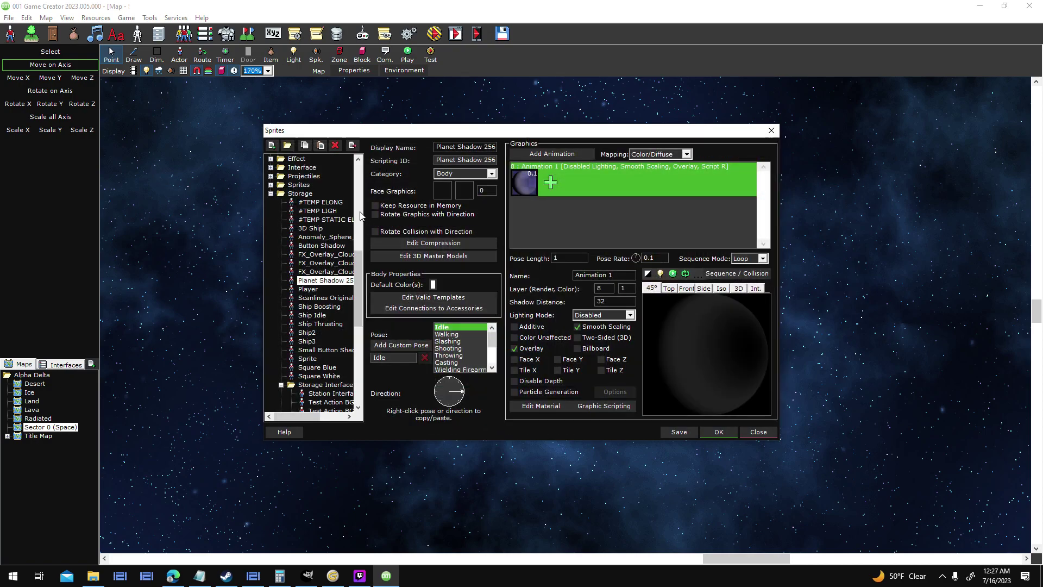
# - Replace the Animation 1 overlay graphic of the Planet_Terrestrial sprite with Test 256.png from the Desktop and accept the sprite changes
pyautogui.scroll(9, 359, 216)
pyautogui.click(339, 332)
pyautogui.rightClick(528, 222)
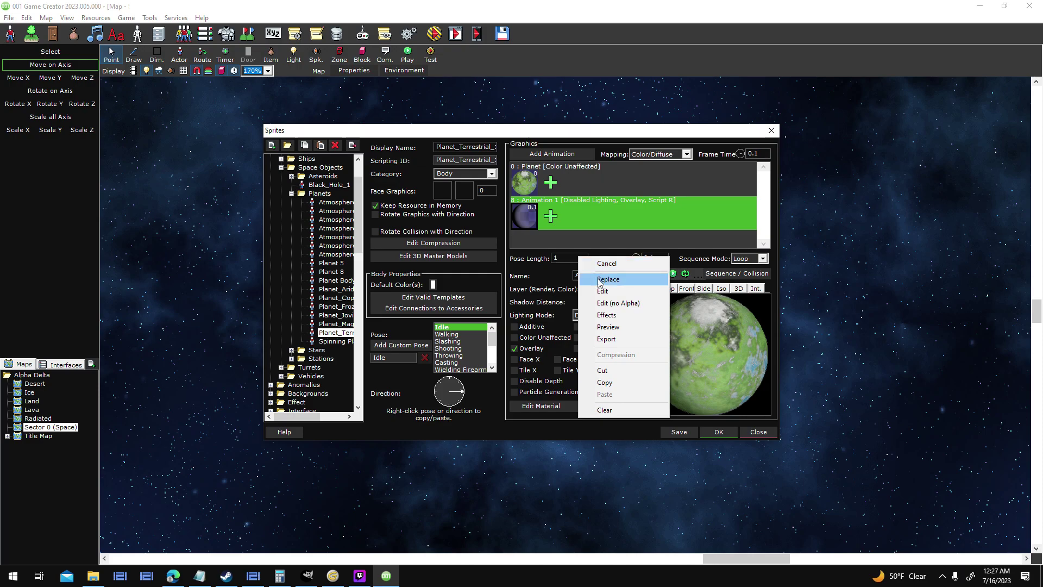
pyautogui.click(597, 278)
pyautogui.doubleClick(521, 344)
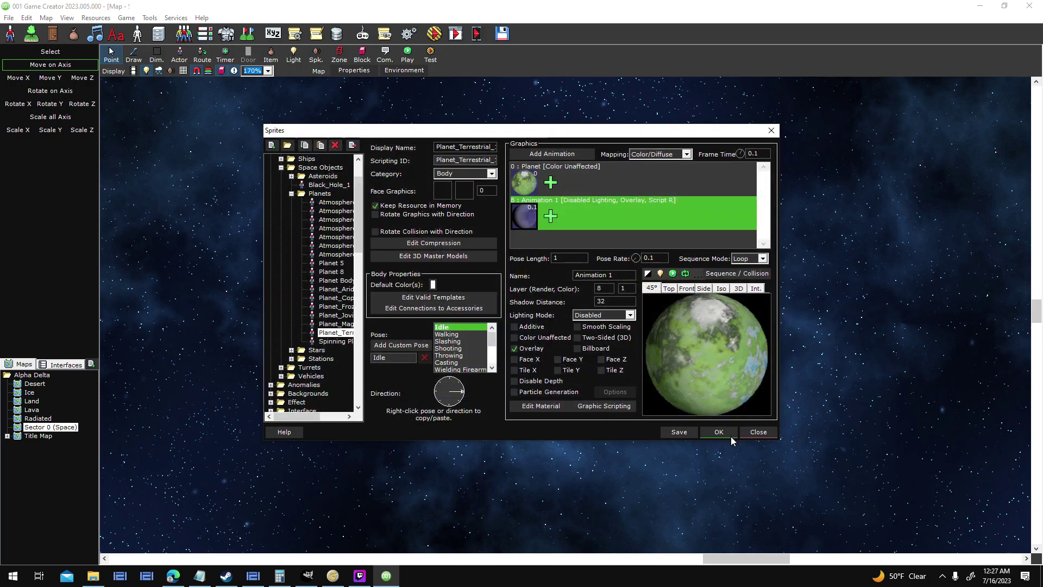
pyautogui.click(727, 431)
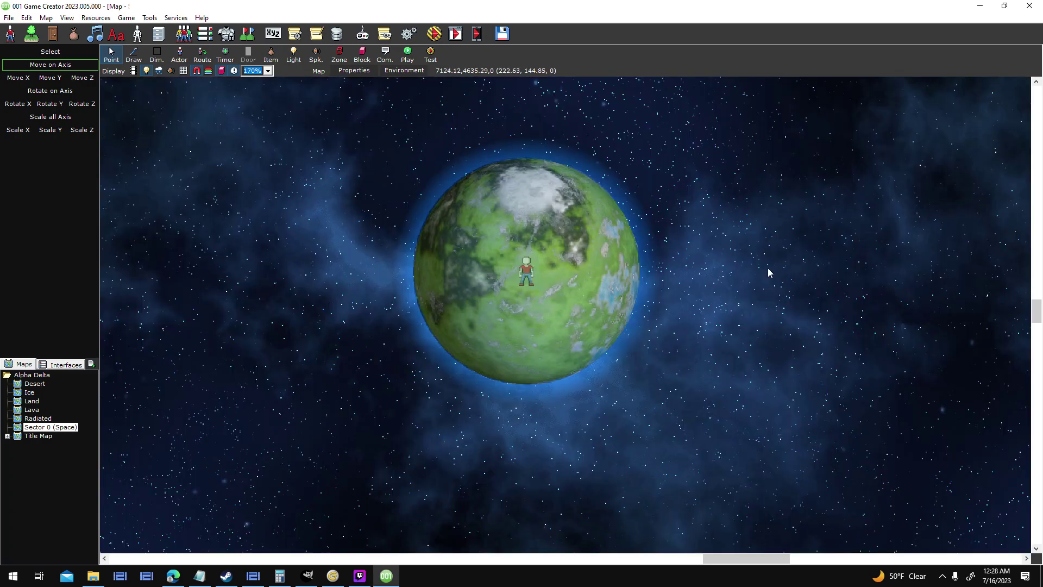
# - Test-run the game and continue from the Testing Scaling save to see the planet in play
pyautogui.moveTo(768, 272)
pyautogui.mouseDown(button='middle')
pyautogui.moveTo(735, 301)
pyautogui.moveTo(705, 293)
pyautogui.moveTo(733, 283)
pyautogui.moveTo(798, 289)
pyautogui.moveTo(816, 304)
pyautogui.moveTo(820, 328)
pyautogui.moveTo(734, 387)
pyautogui.moveTo(675, 365)
pyautogui.moveTo(660, 326)
pyautogui.mouseUp(button='middle')
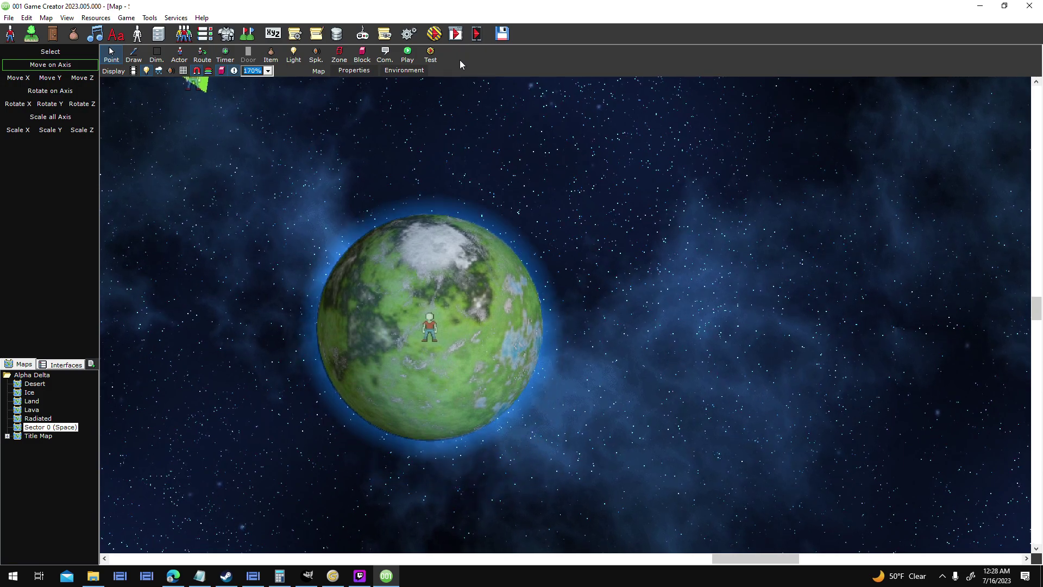
pyautogui.click(439, 32)
pyautogui.press('Return')
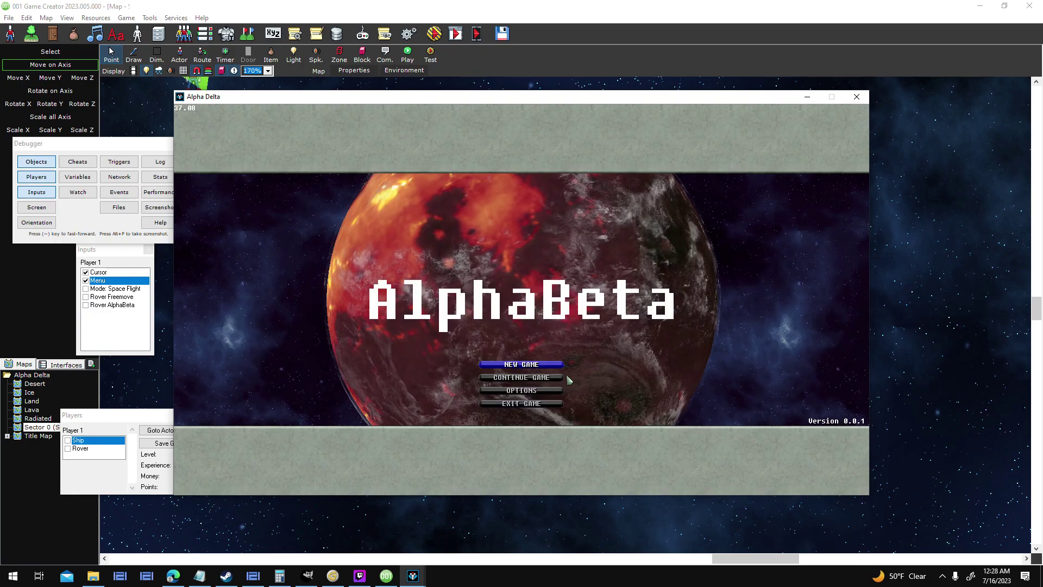
pyautogui.click(566, 374)
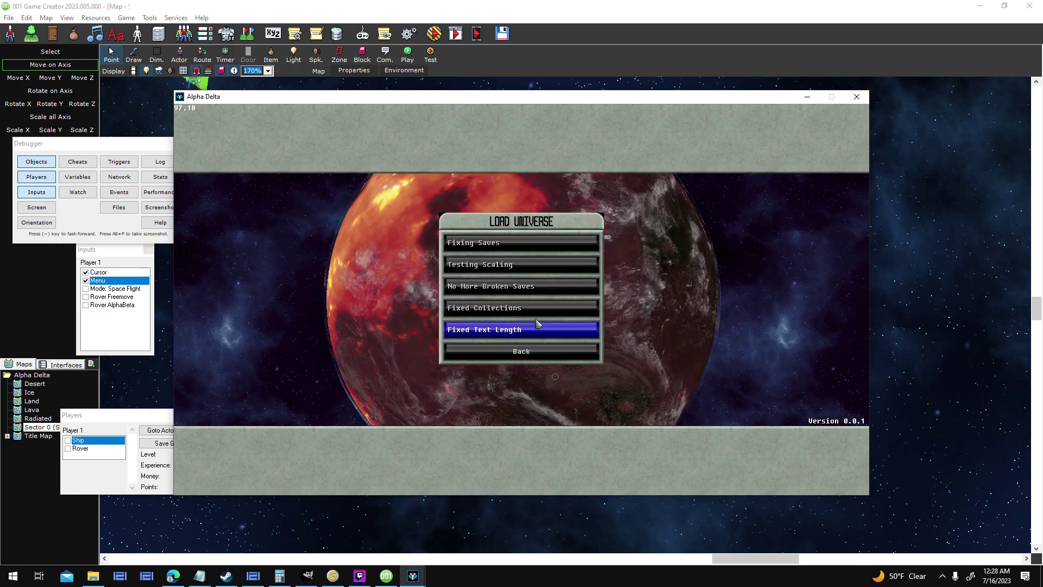
pyautogui.click(543, 268)
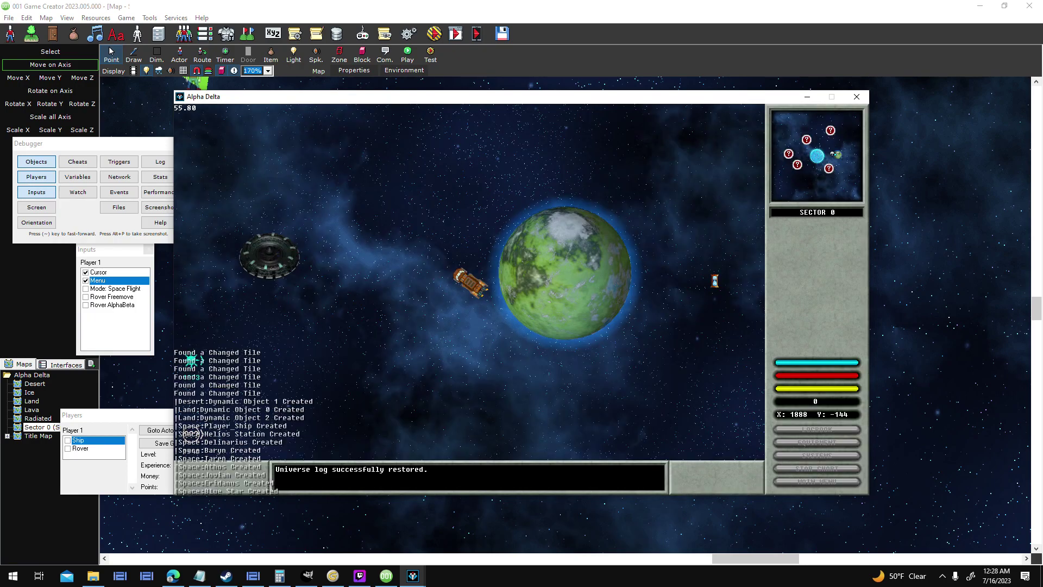
# - Fly the ship around the green planet to inspect the shadow along its edge, and end the test run
pyautogui.press('w')
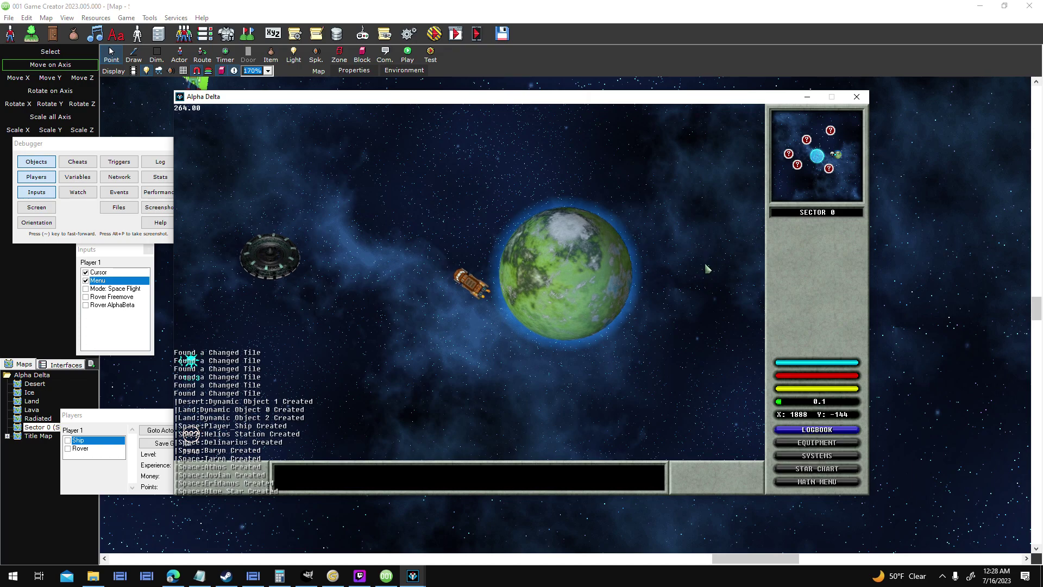
pyautogui.press('d')
pyautogui.press('d')
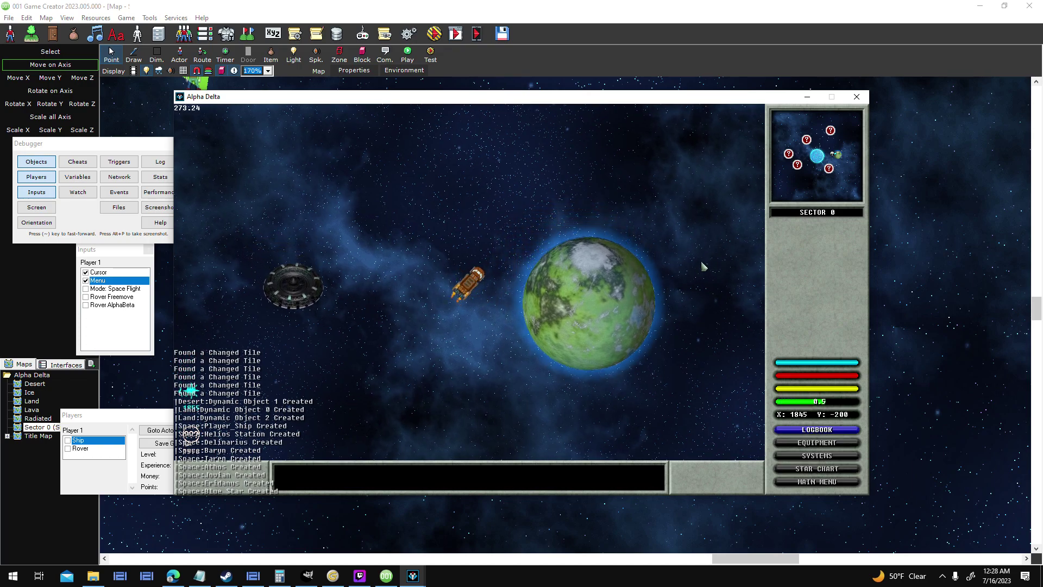
pyautogui.press('w')
pyautogui.press('w')
pyautogui.press('d')
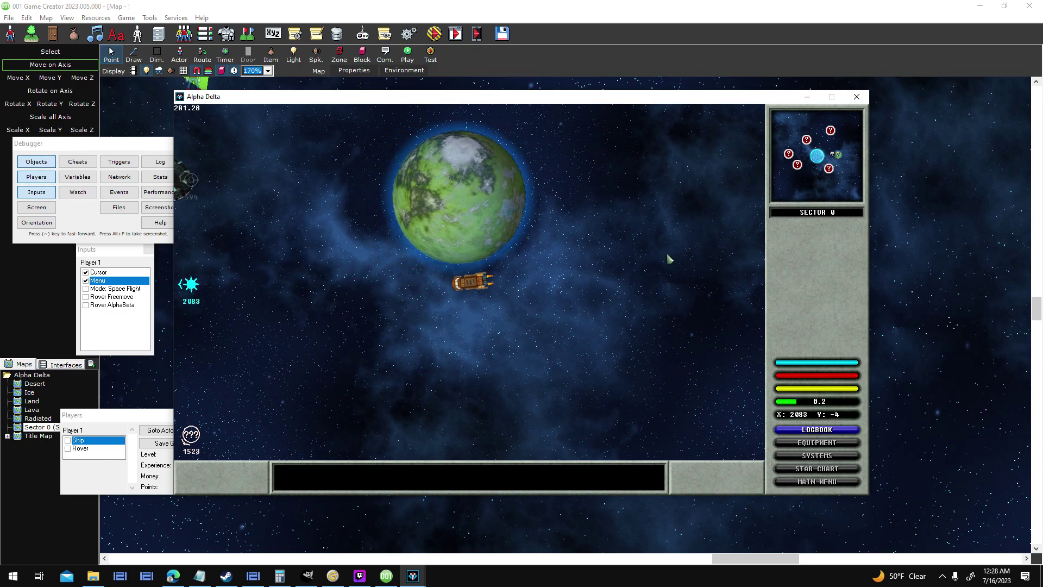
pyautogui.press('d')
pyautogui.press('d')
pyautogui.press('w')
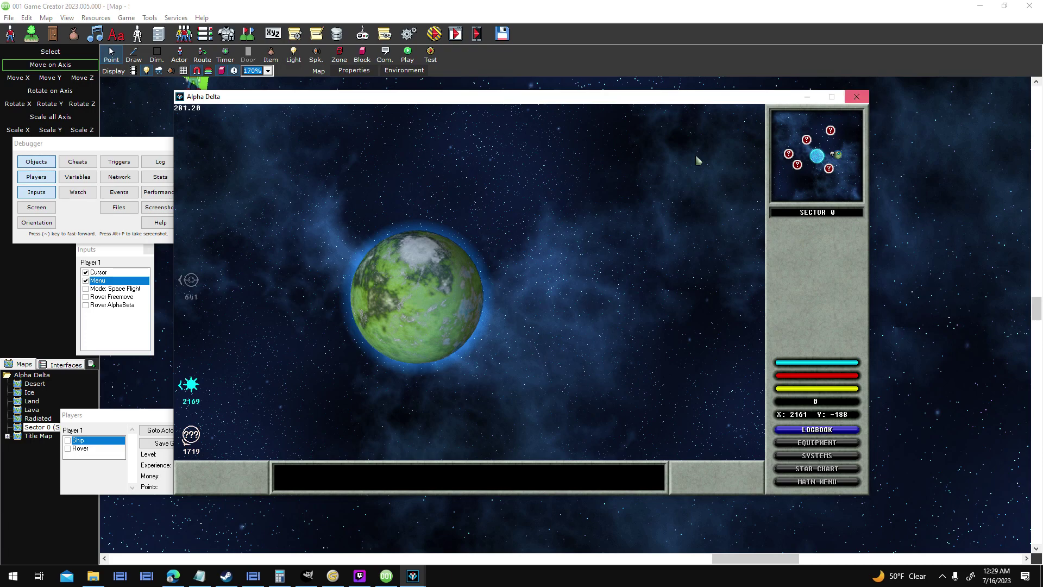
pyautogui.click(854, 99)
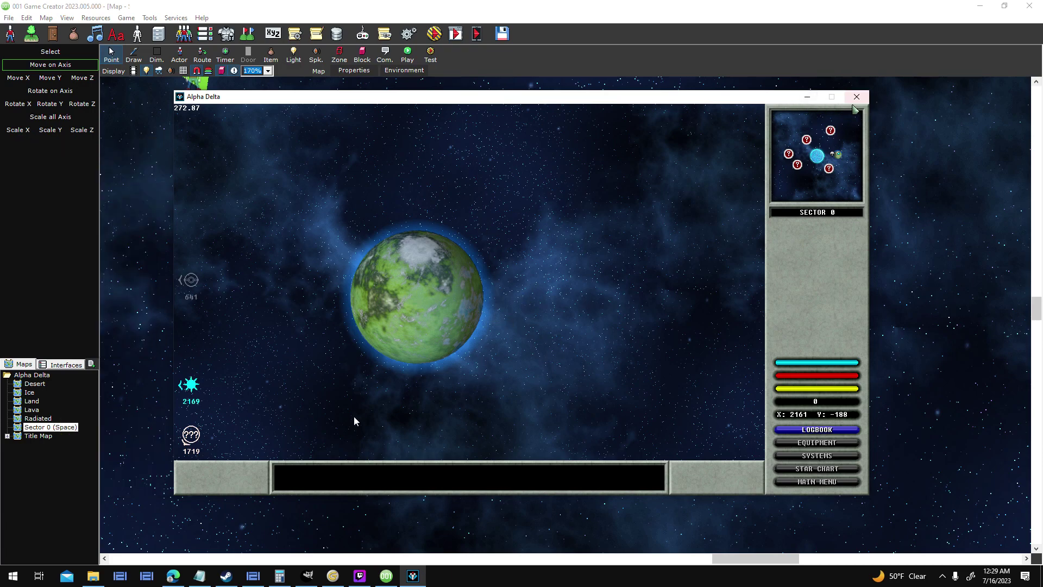
# - Switch to Genetica 4 Studio, render the planet shadow at 512 x 512 and export it to the Desktop as Test 512.png
pyautogui.click(332, 576)
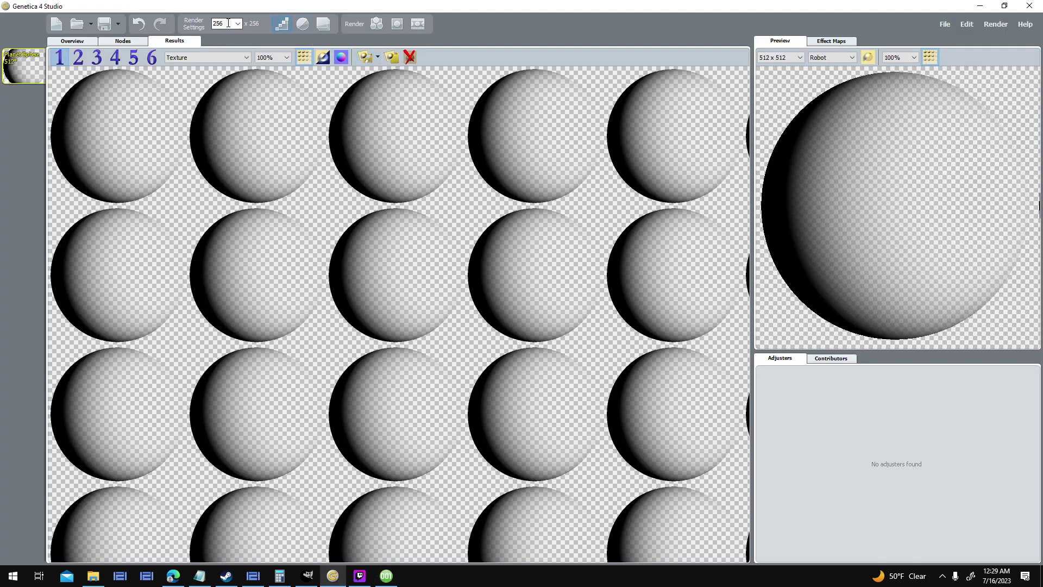
pyautogui.click(357, 27)
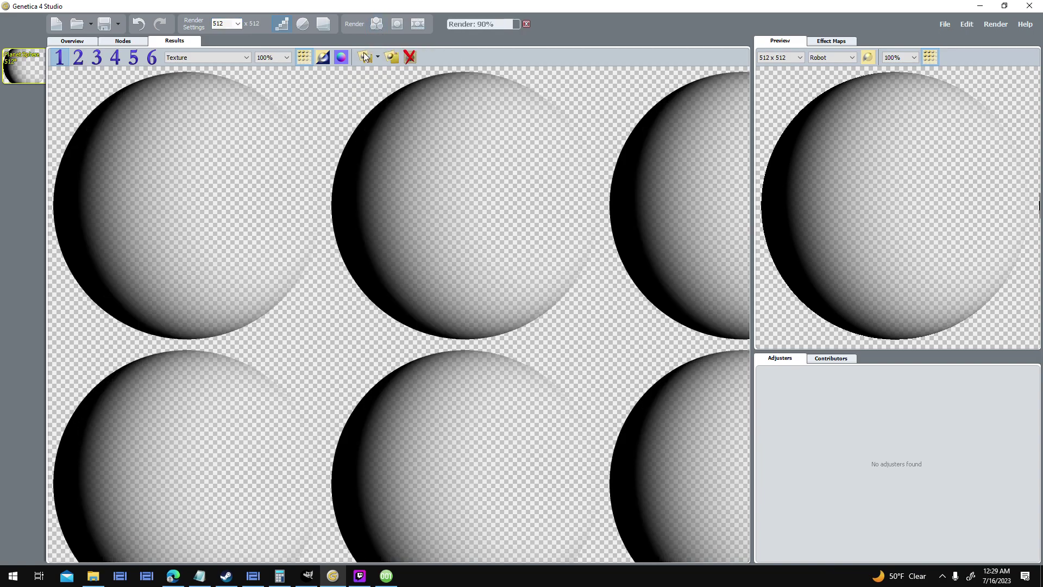
pyautogui.click(365, 58)
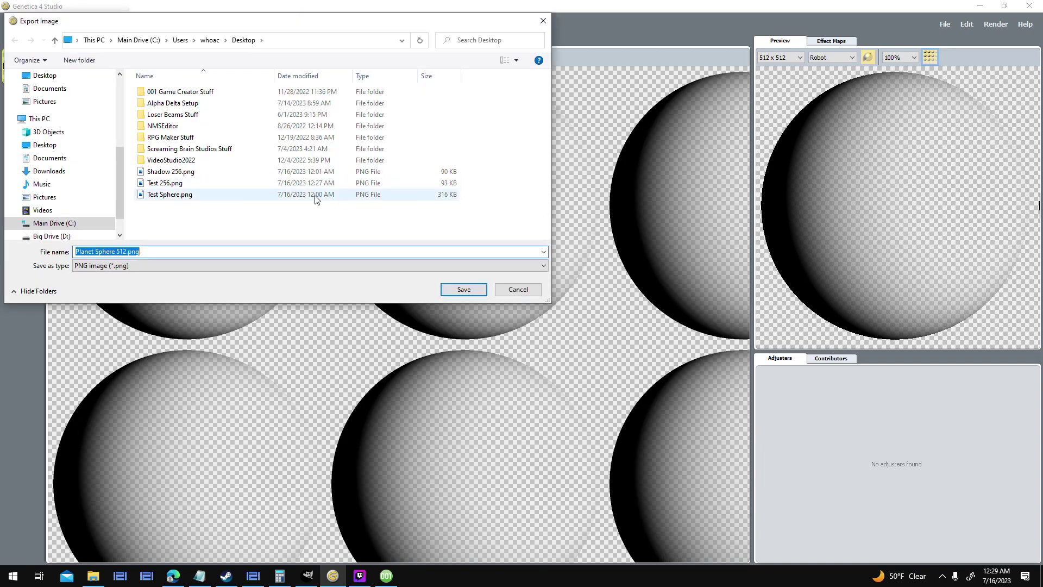
pyautogui.write('Test 512')
pyautogui.press('Return')
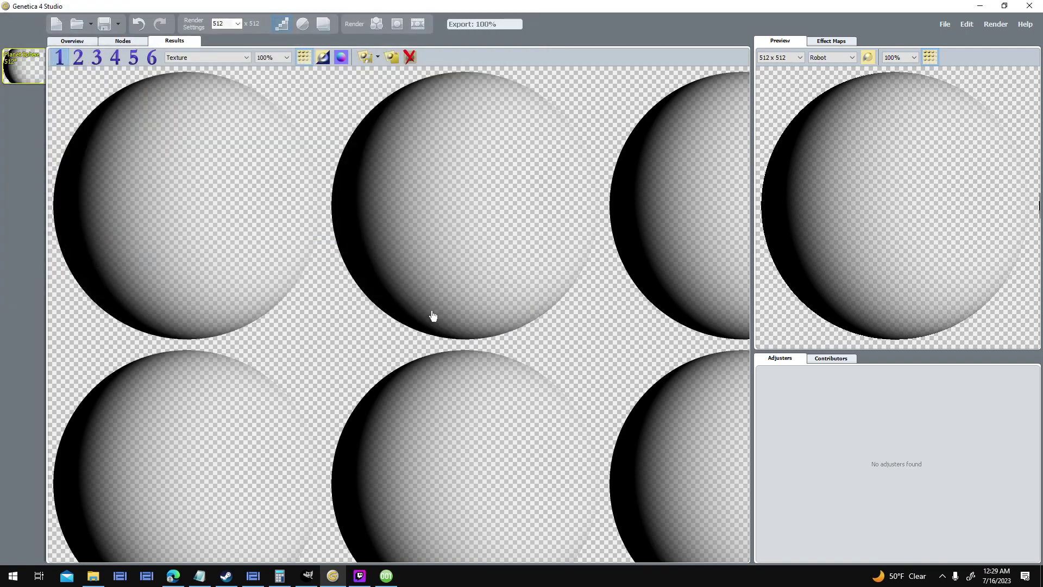
# - Switch to 001 Game Creator and replace the Planet_Terrestrial sprite's Animation 1 overlay graphic with Test 512.png
pyautogui.click(387, 579)
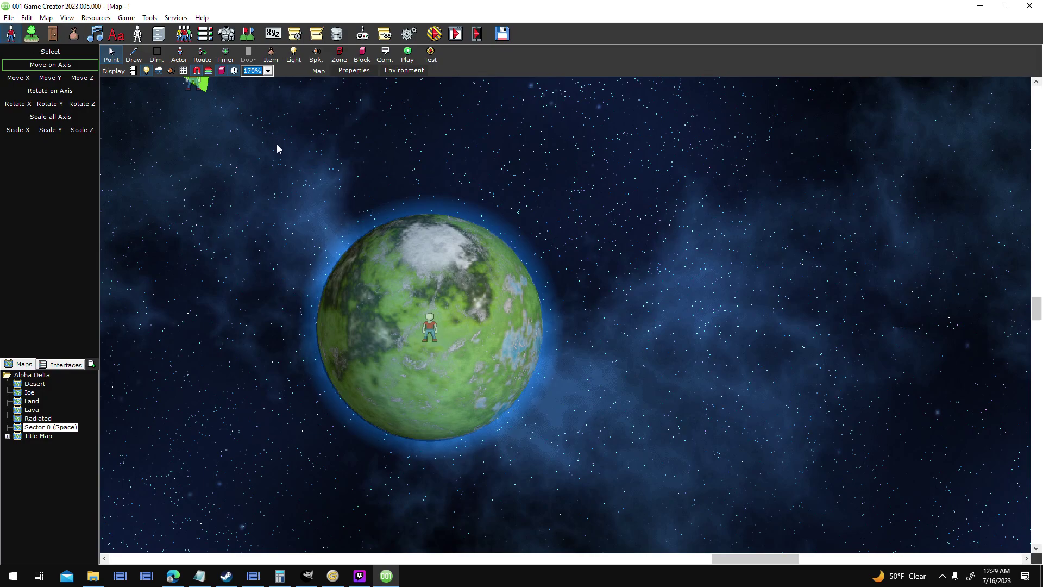
pyautogui.moveTo(360, 201); pyautogui.dragTo(361, 219)
pyautogui.click(336, 315)
pyautogui.click(546, 228)
pyautogui.rightClick(568, 246)
pyautogui.click(596, 269)
pyautogui.scroll(-1, 560, 321)
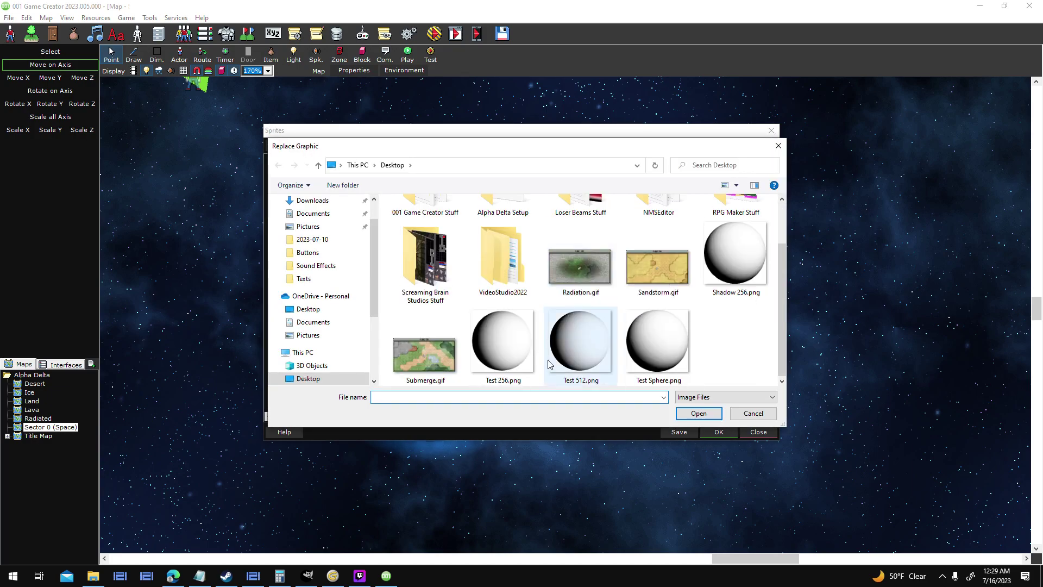
pyautogui.doubleClick(585, 360)
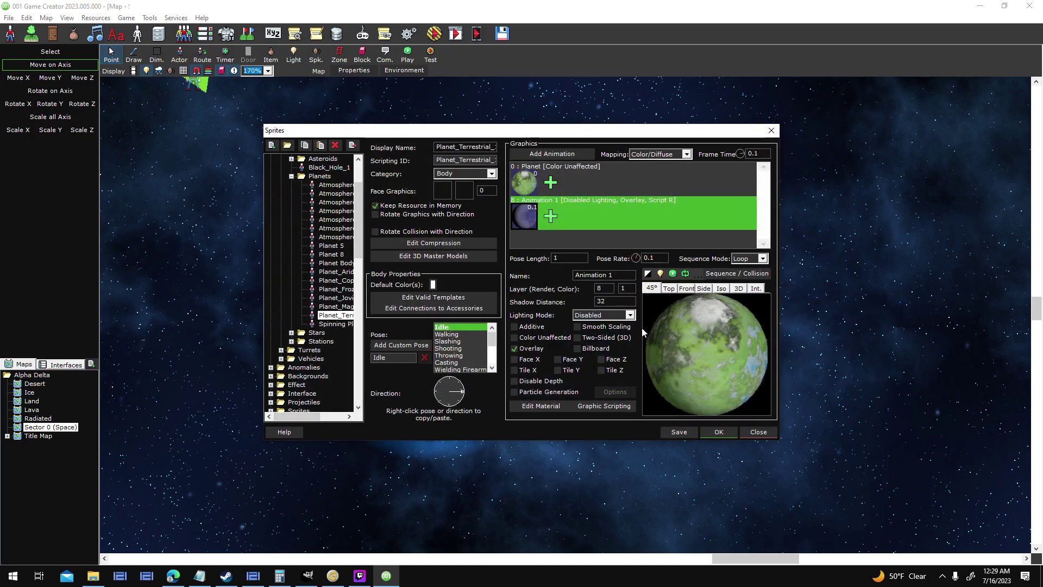
# - Open the sprite's Sequence Editor with the Animation 1 node selected and rename that animation to Lighting
pyautogui.doubleClick(702, 318)
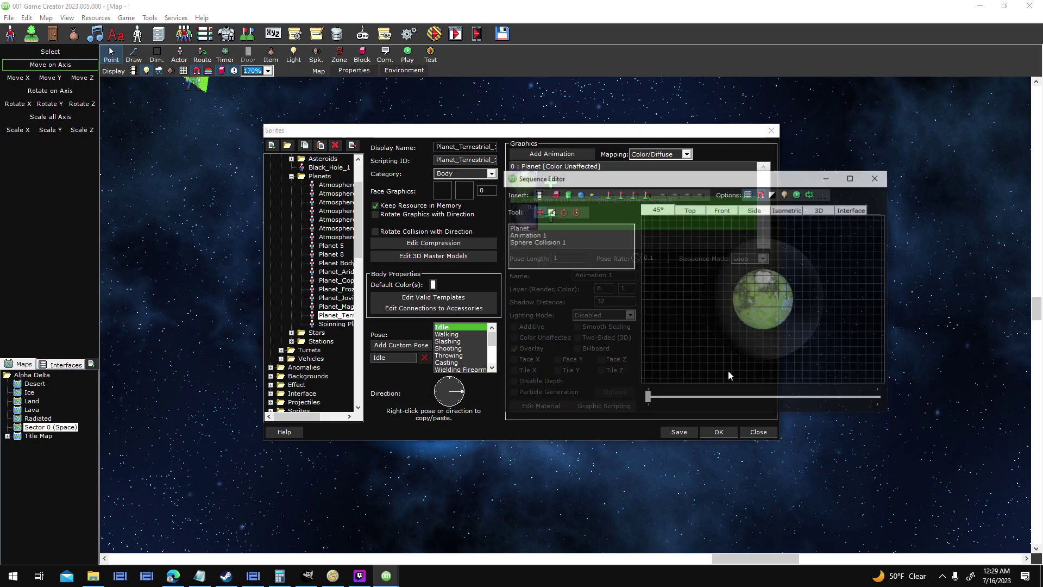
pyautogui.click(543, 234)
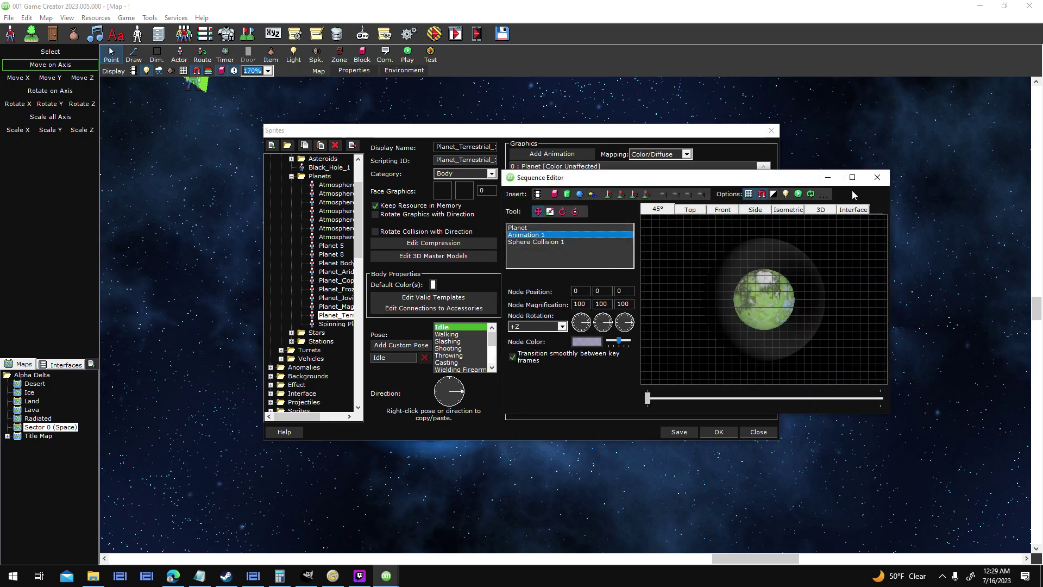
pyautogui.moveTo(847, 180); pyautogui.dragTo(979, 175)
pyautogui.click(378, 254)
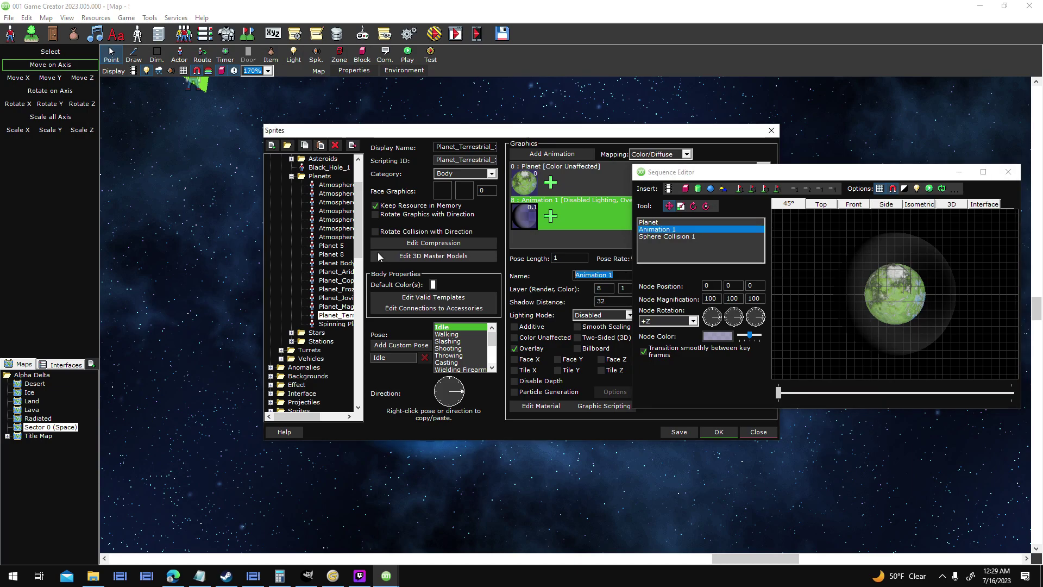
pyautogui.write('Lighting')
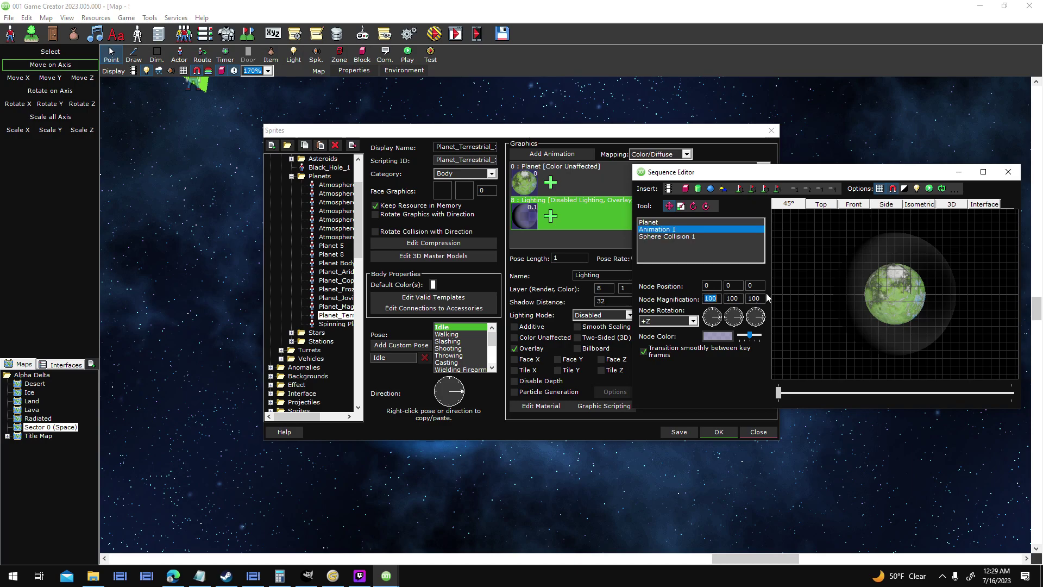
# - Set the overlay node's magnification to 50 on all three axes, check its fit around the planet and accept the sprite changes
pyautogui.write('50')
pyautogui.press('Tab')
pyautogui.write('5050')
pyautogui.scroll(5, 896, 299)
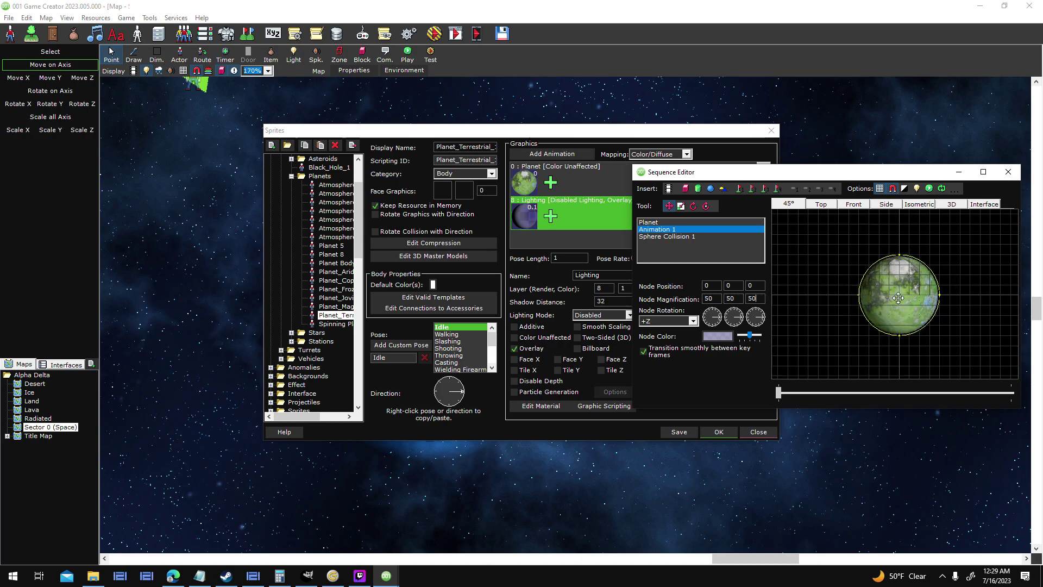
pyautogui.moveTo(907, 297); pyautogui.dragTo(874, 282, button='middle')
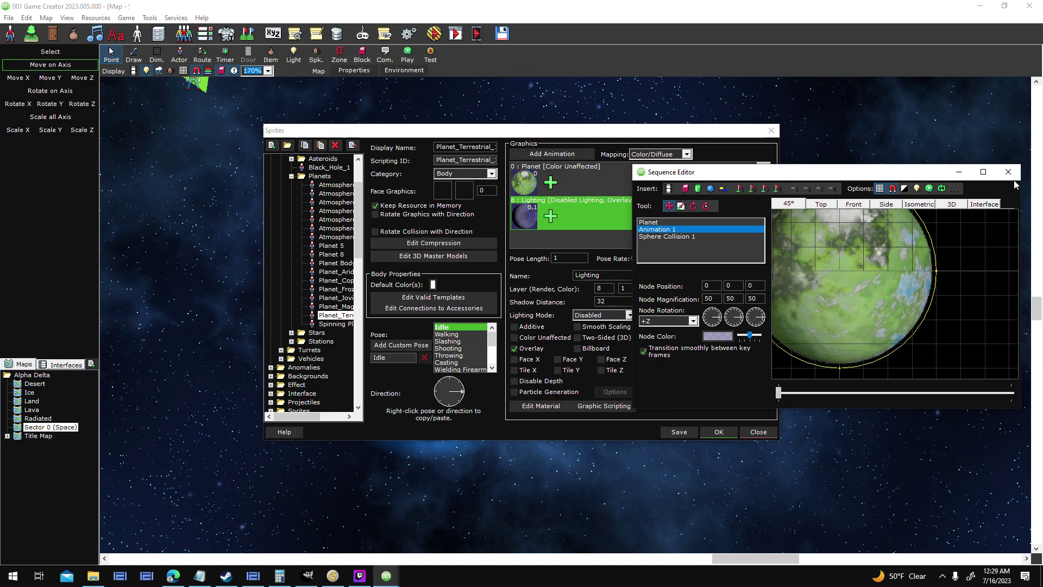
pyautogui.click(1008, 172)
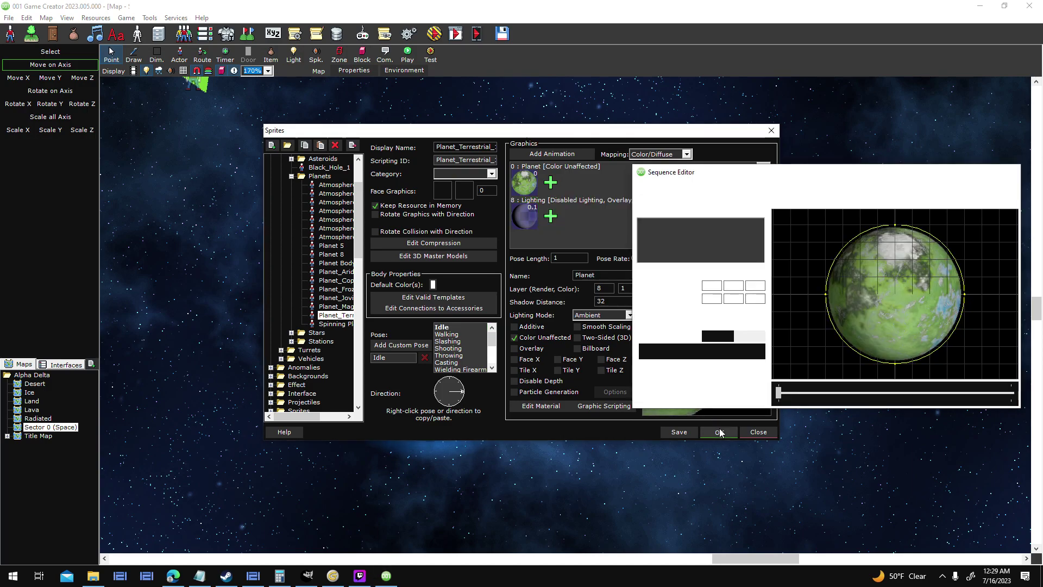
pyautogui.click(719, 428)
# - Test-run the game again and load the Testing Scaling save with the 512 overlay in place
pyautogui.press('F9')
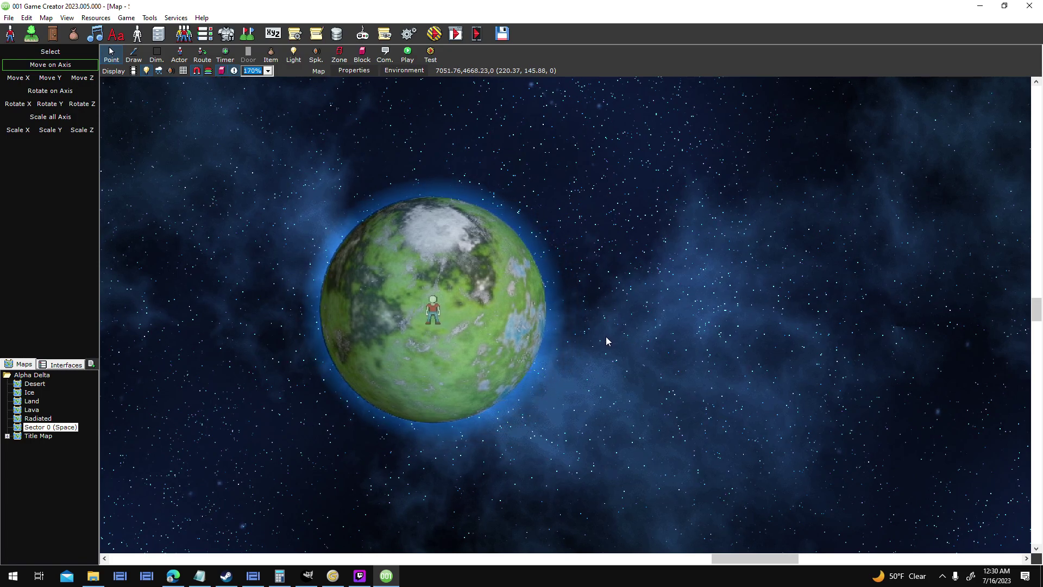
pyautogui.click(441, 39)
pyautogui.press('Return')
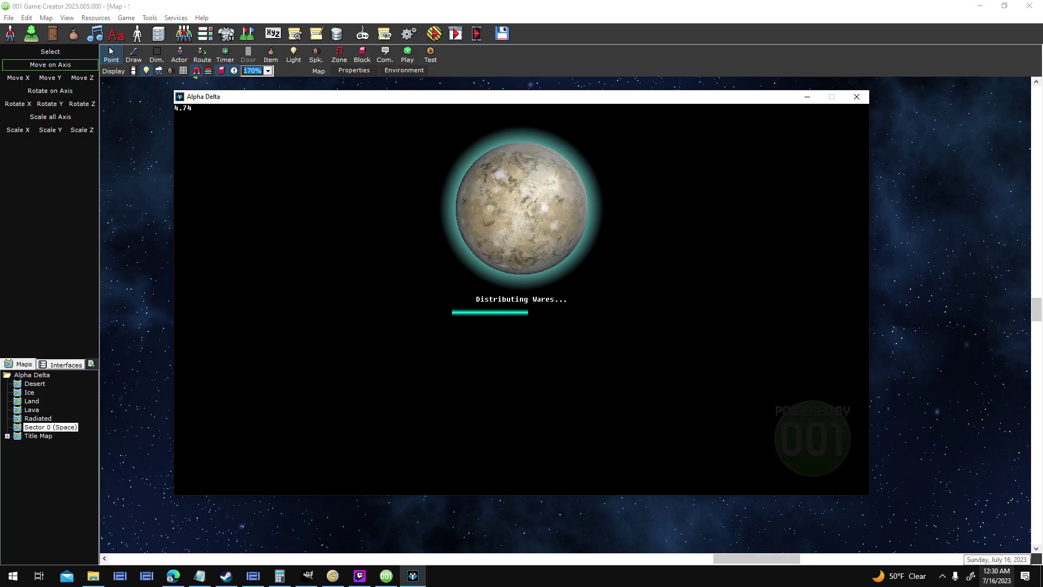
pyautogui.press('Down')
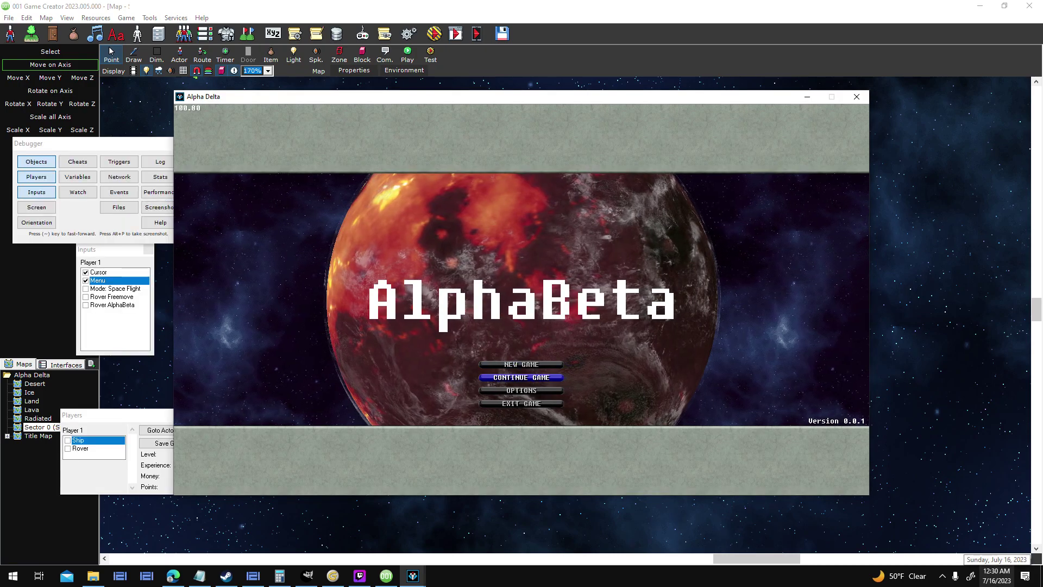
pyautogui.press('Return')
pyautogui.press('Up')
pyautogui.press('Up')
pyautogui.press('Up')
pyautogui.press('Up')
pyautogui.press('Return')
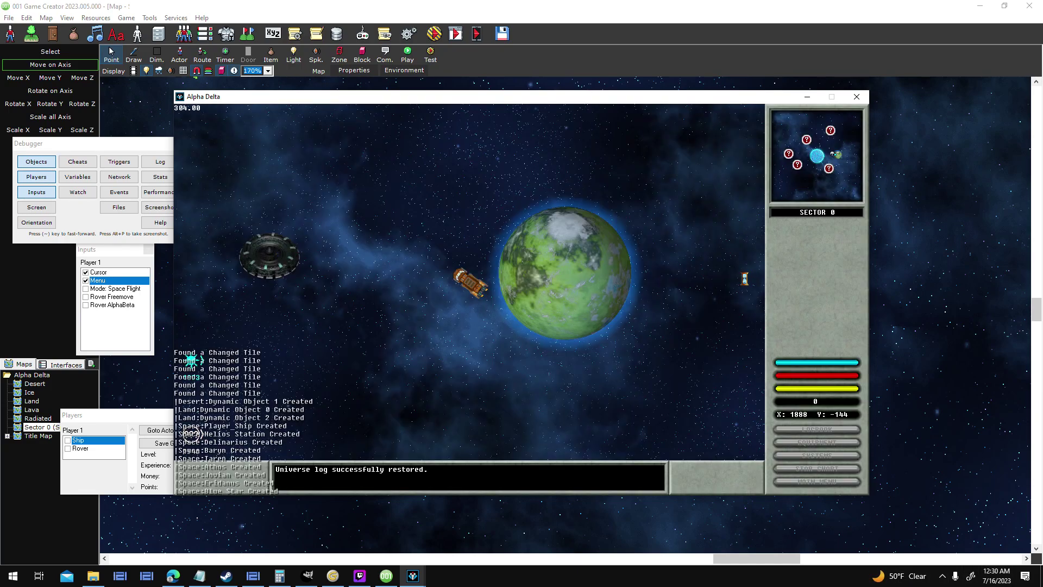
# - Fly the ship between the station and the planet Athos to check the planet's shadow overlay from several positions
pyautogui.press('Up')
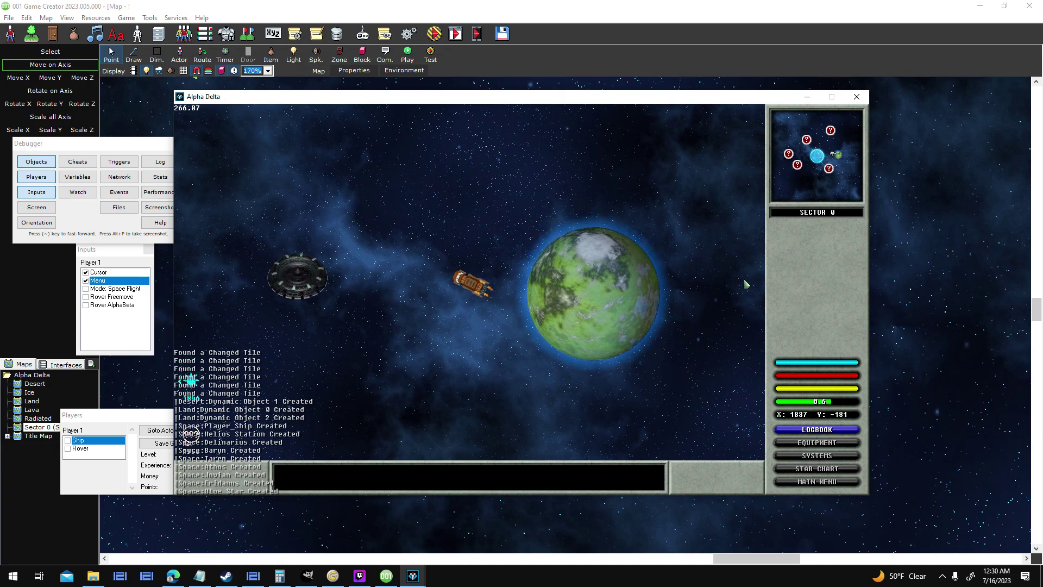
pyautogui.press('Left')
pyautogui.press('Right')
pyautogui.press('Right')
pyautogui.press('Up')
pyautogui.press('Left')
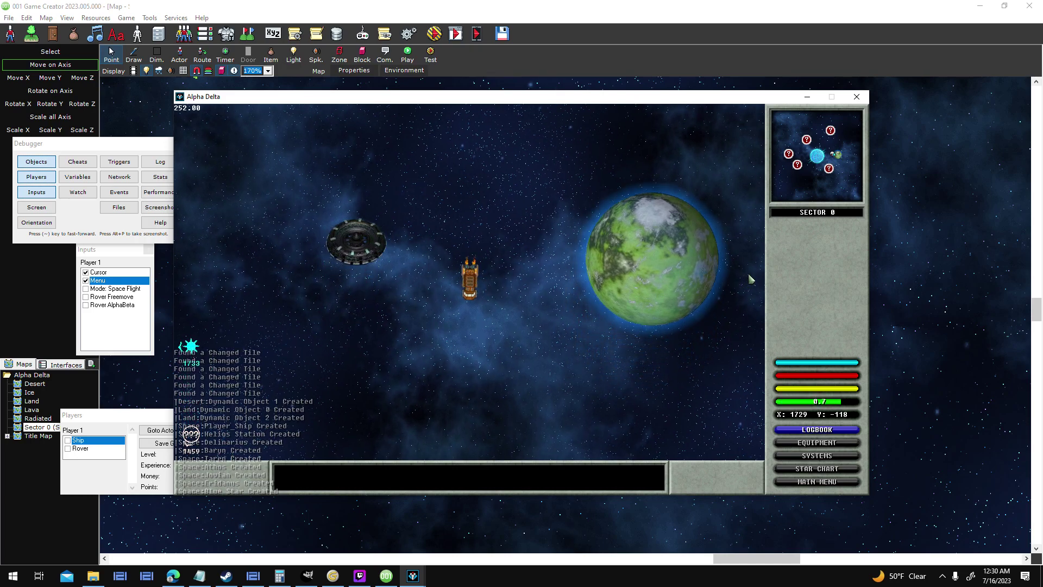
# - Target Athos, fly the ship over the planet to check how they layer, and end the test run
pyautogui.click(710, 222)
pyautogui.press('Left')
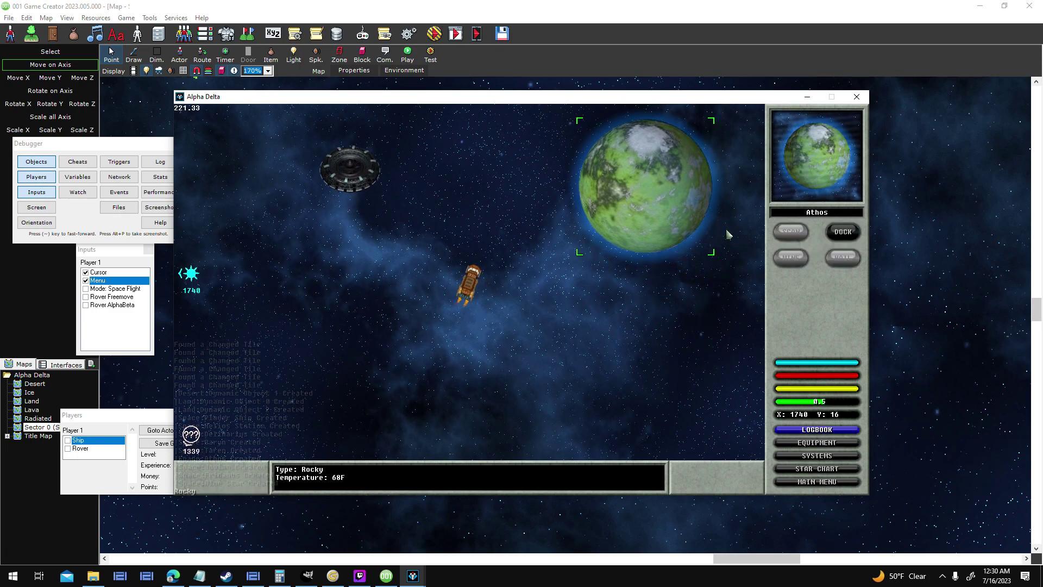
pyautogui.press('Right')
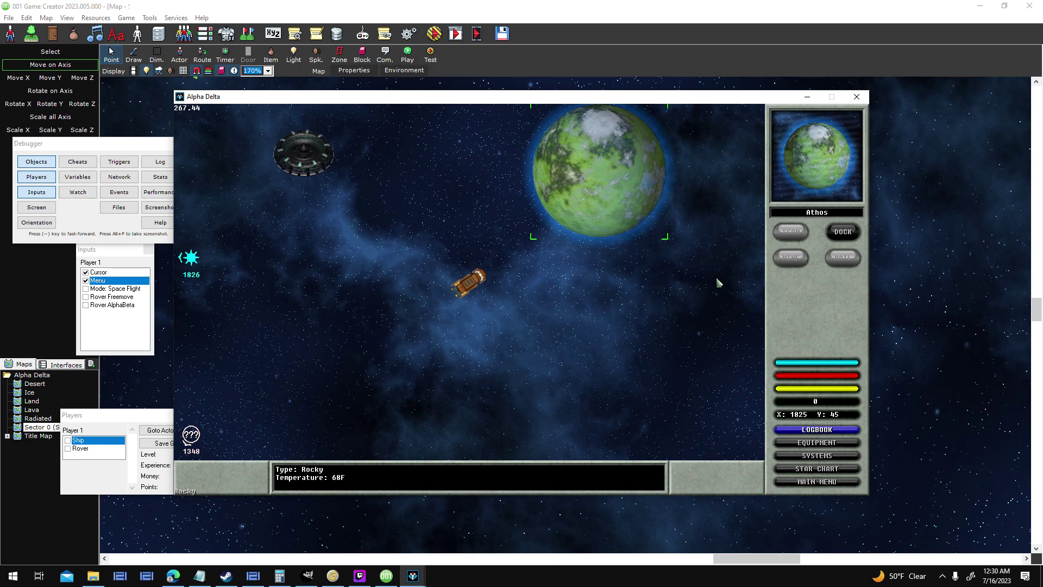
pyautogui.press('Up')
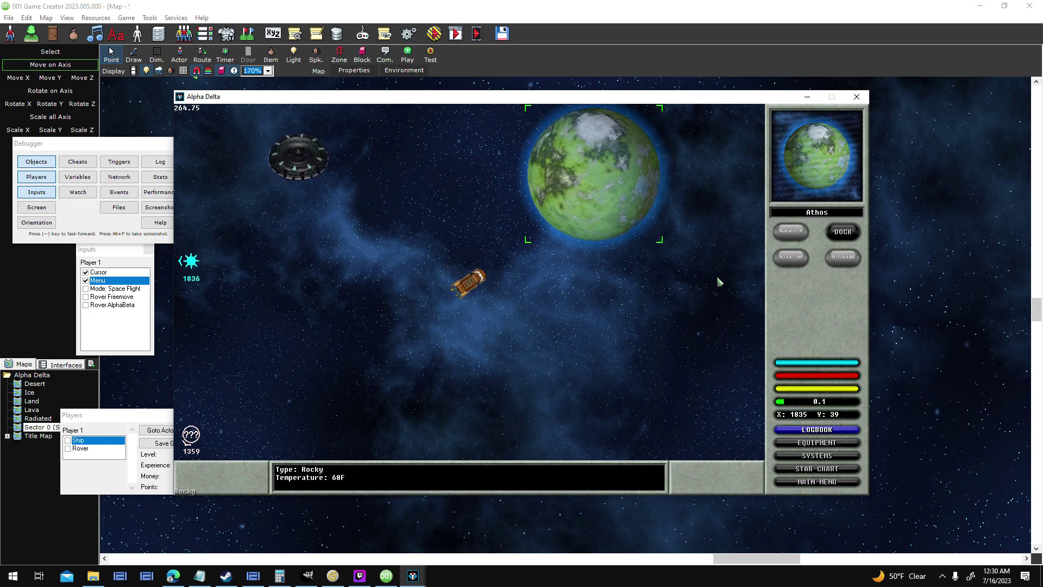
pyautogui.press('Up')
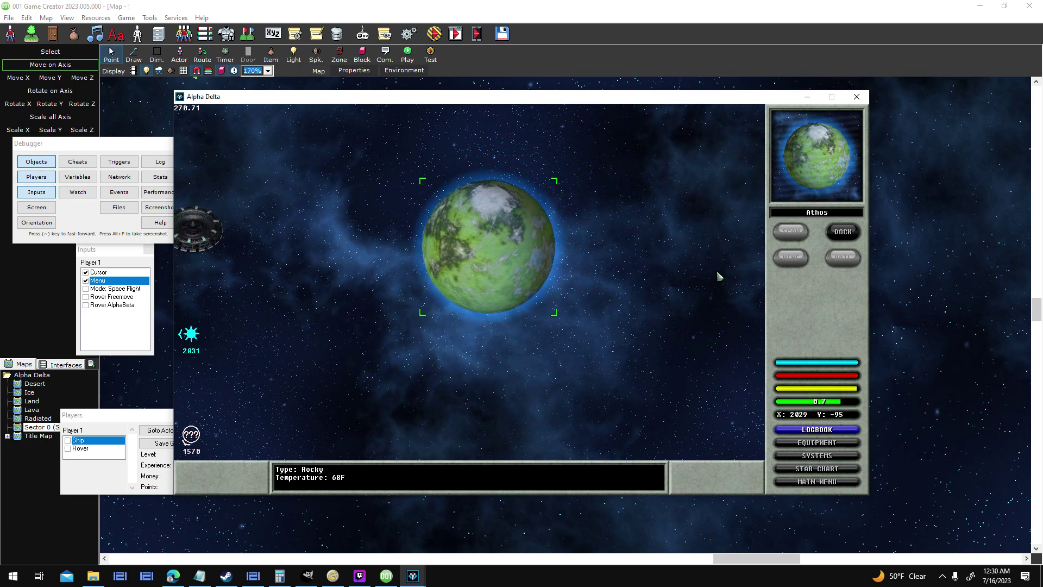
pyautogui.click(857, 96)
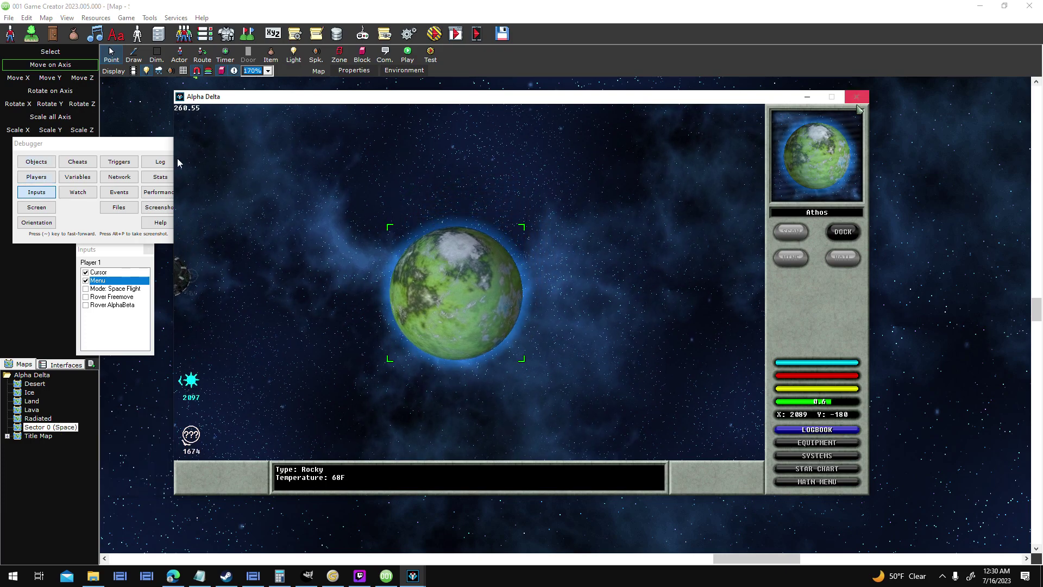
pyautogui.click(856, 100)
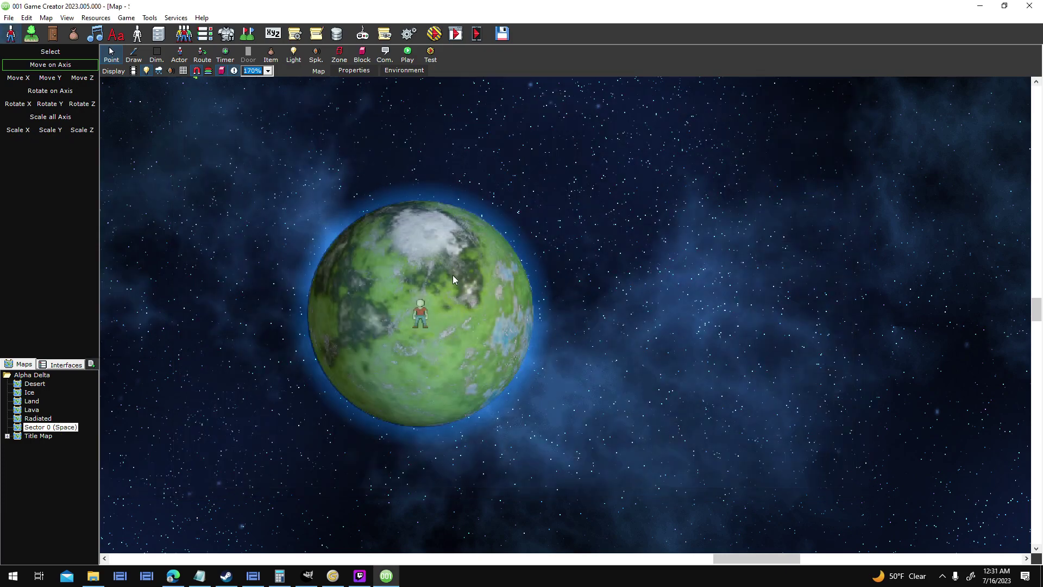
# - Examine the layer settings of the Planet_Terrestrial sprite's Lighting animation and of the Hauler ship sprite's animations
pyautogui.moveTo(359, 236); pyautogui.dragTo(360, 249)
pyautogui.scroll(-1, 360, 252)
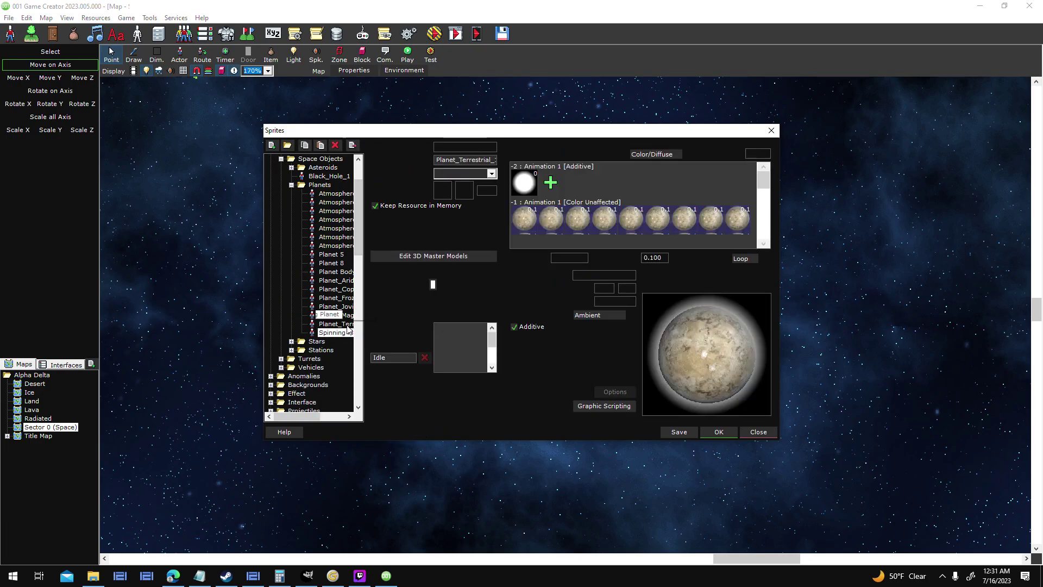
pyautogui.click(617, 219)
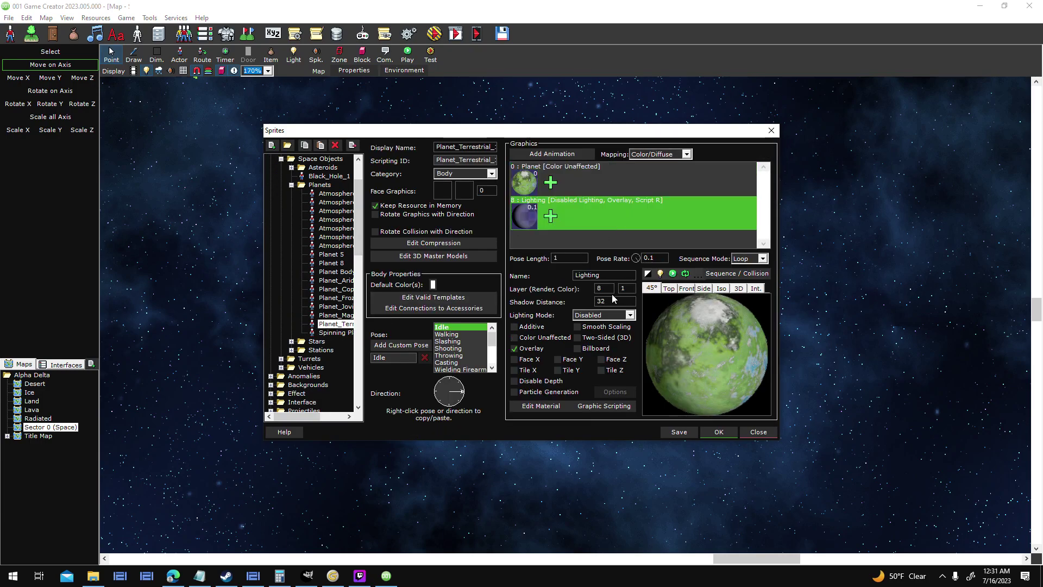
pyautogui.moveTo(359, 254); pyautogui.dragTo(358, 232)
pyautogui.click(282, 204)
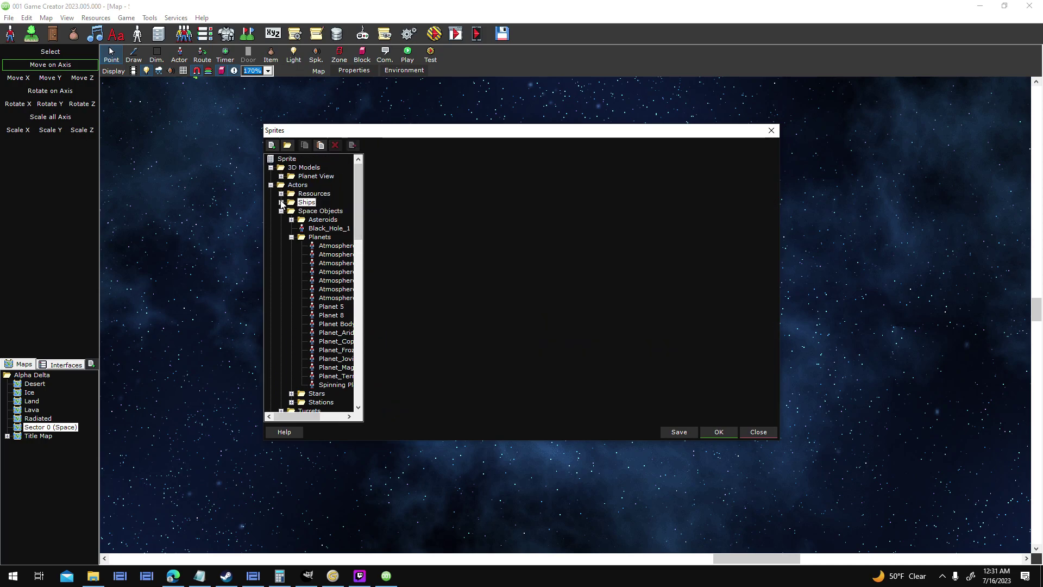
pyautogui.click(281, 202)
pyautogui.click(319, 254)
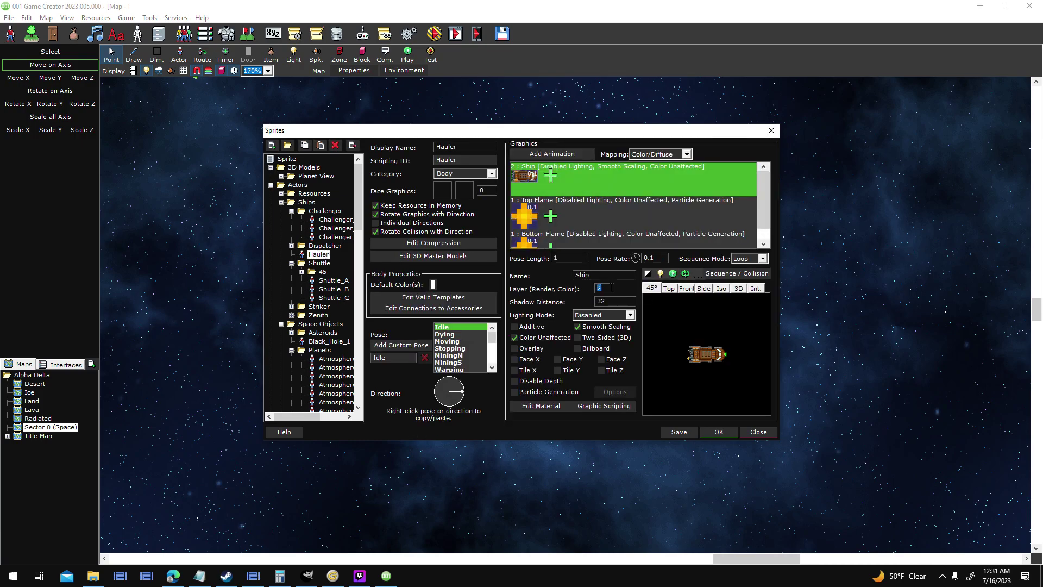
pyautogui.click(728, 208)
pyautogui.click(722, 183)
# - Set the render layer of the Planet_Terrestrial sprite's Lighting animation to 1
pyautogui.moveTo(361, 228); pyautogui.dragTo(364, 266)
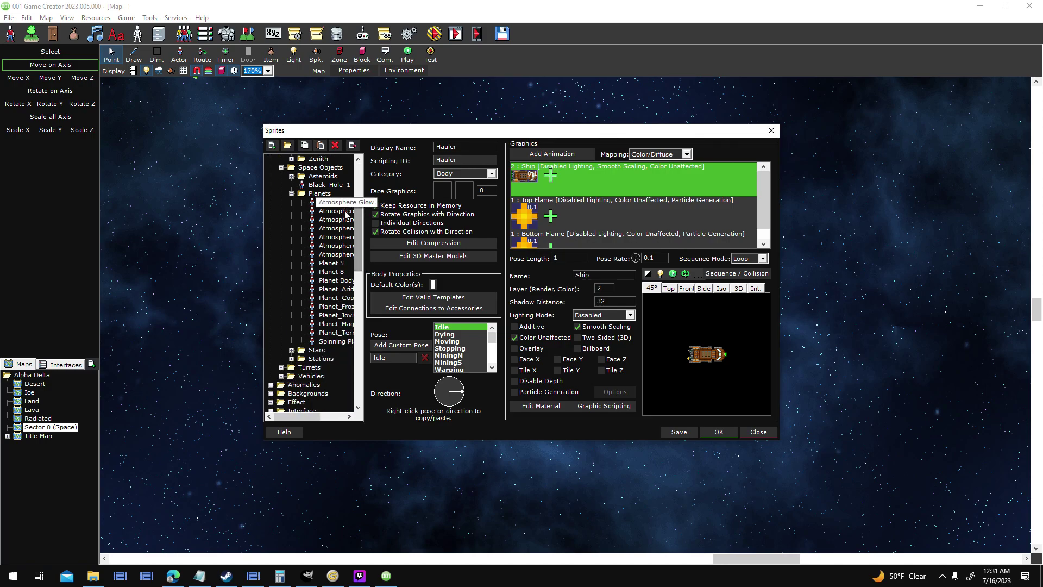
pyautogui.click(342, 332)
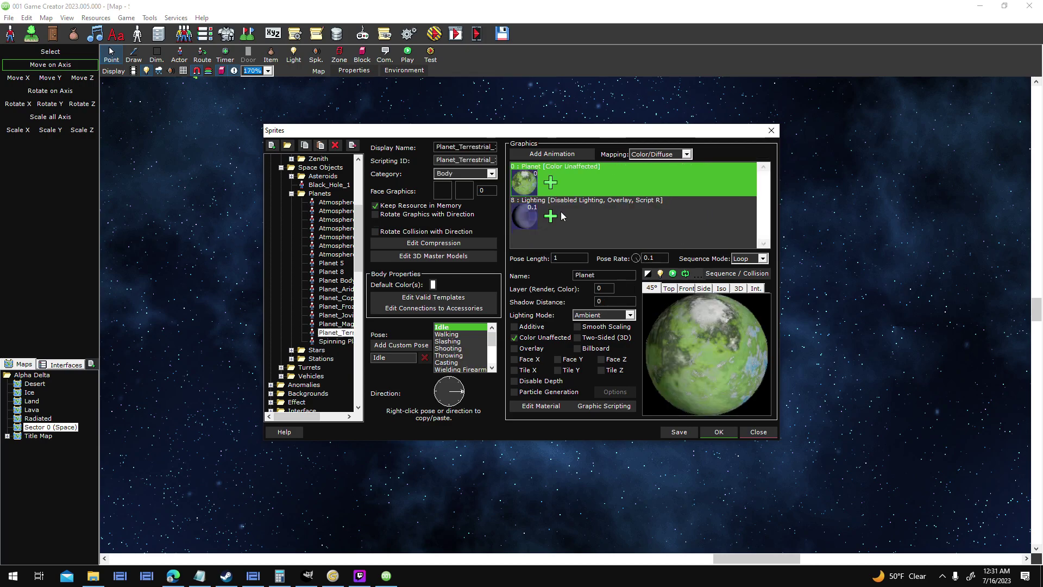
pyautogui.click(621, 213)
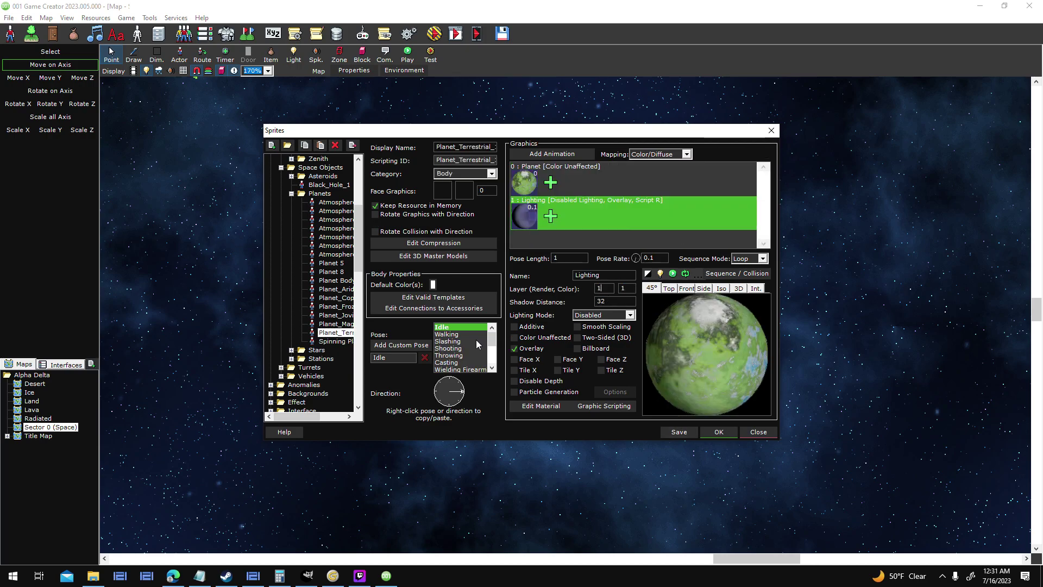
# - Examine the Station3 and Station1 sprites' graphics settings and accept the Sprites dialog
pyautogui.scroll(-1, 361, 270)
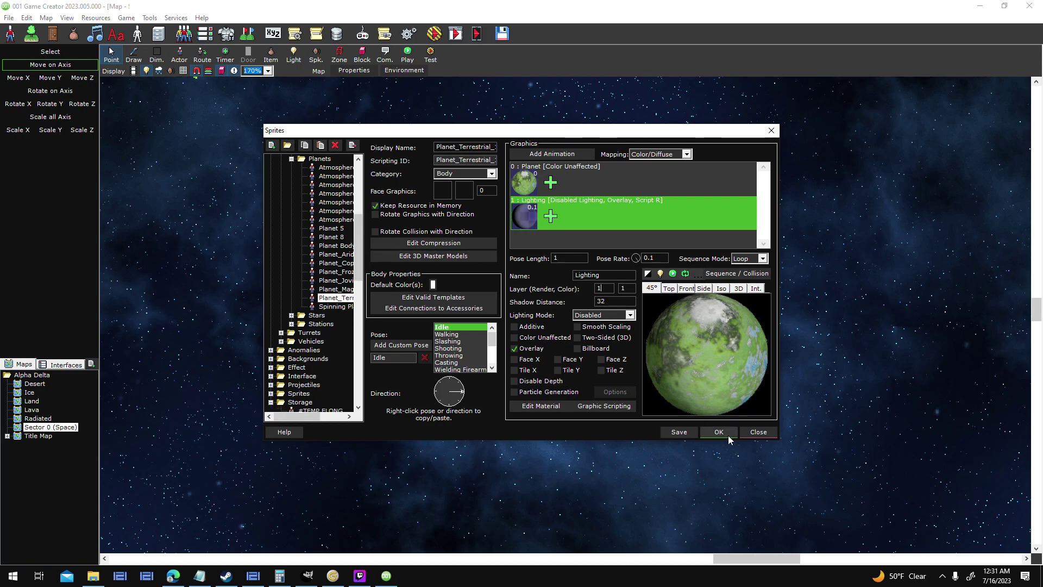
pyautogui.click(291, 323)
pyautogui.click(329, 332)
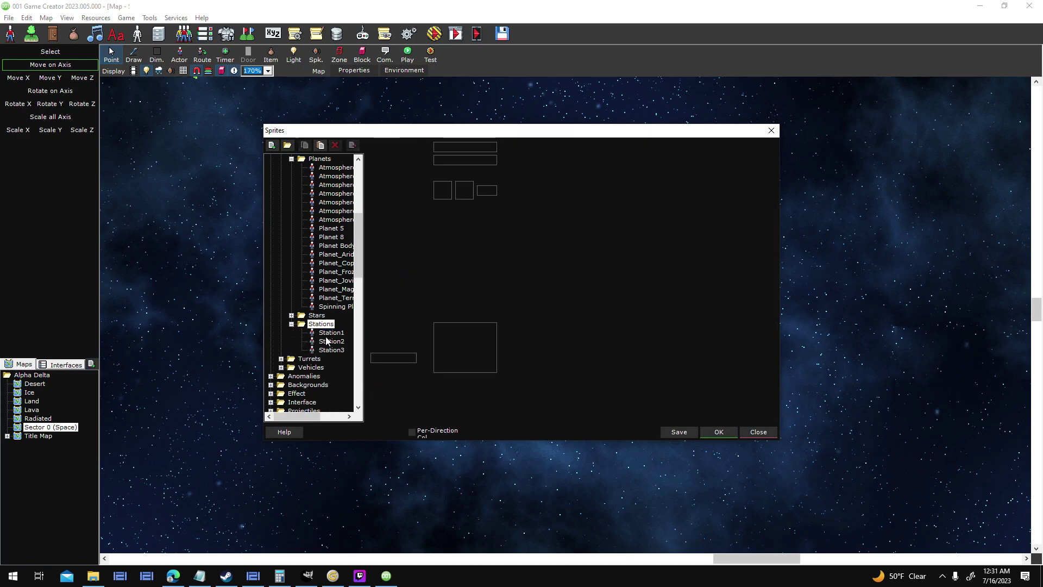
pyautogui.click(331, 352)
pyautogui.click(331, 333)
pyautogui.click(731, 436)
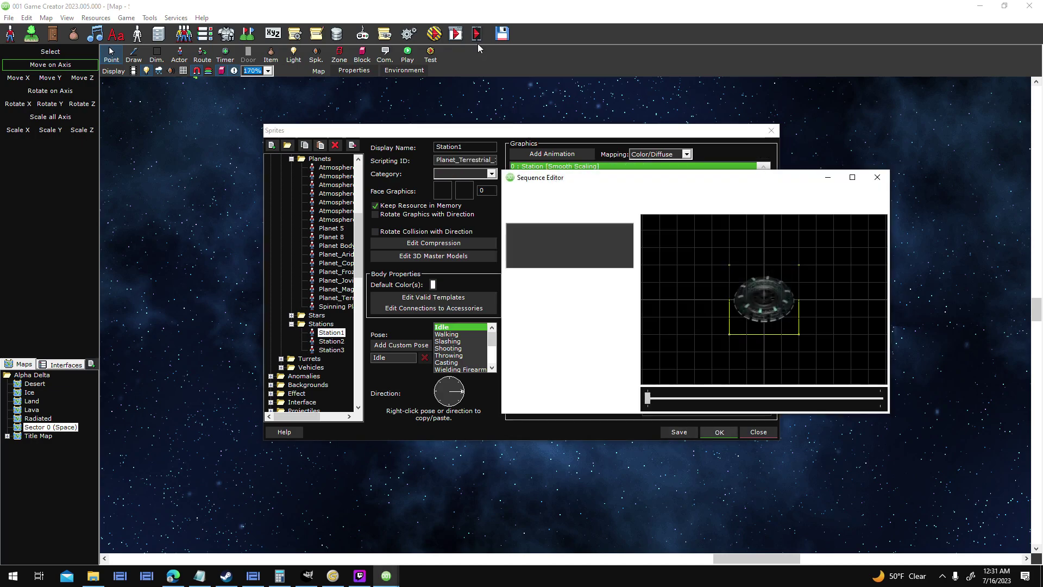
# - Test-run the game with the changed Lighting layer and load the Testing Scaling save
pyautogui.click(434, 33)
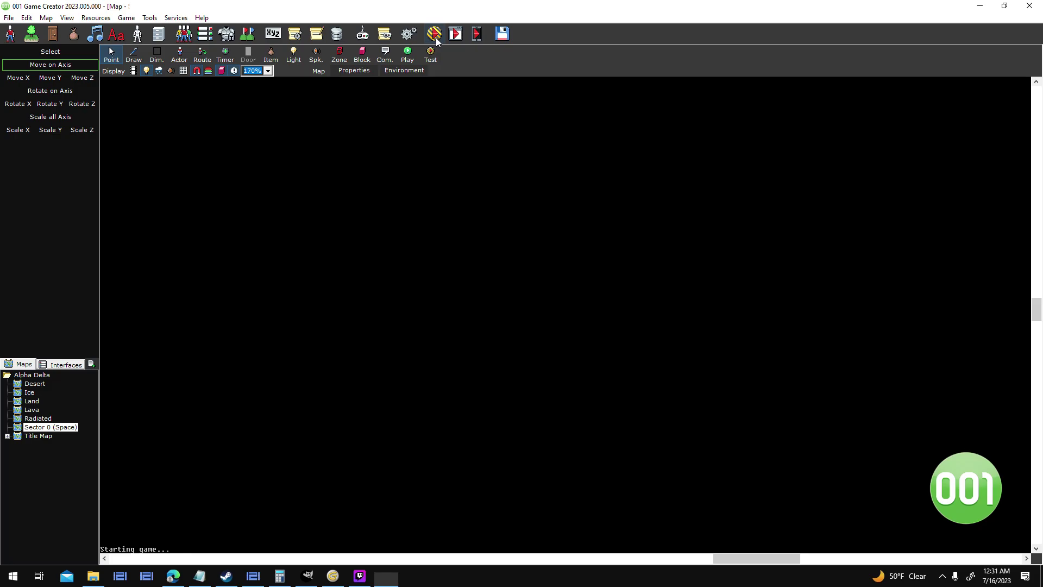
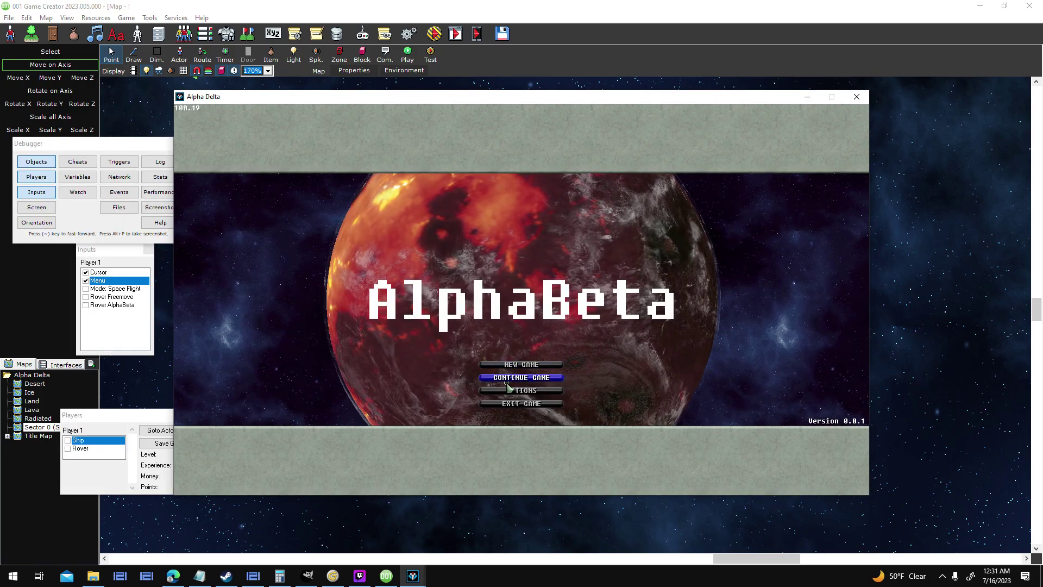
pyautogui.click(508, 379)
pyautogui.click(524, 266)
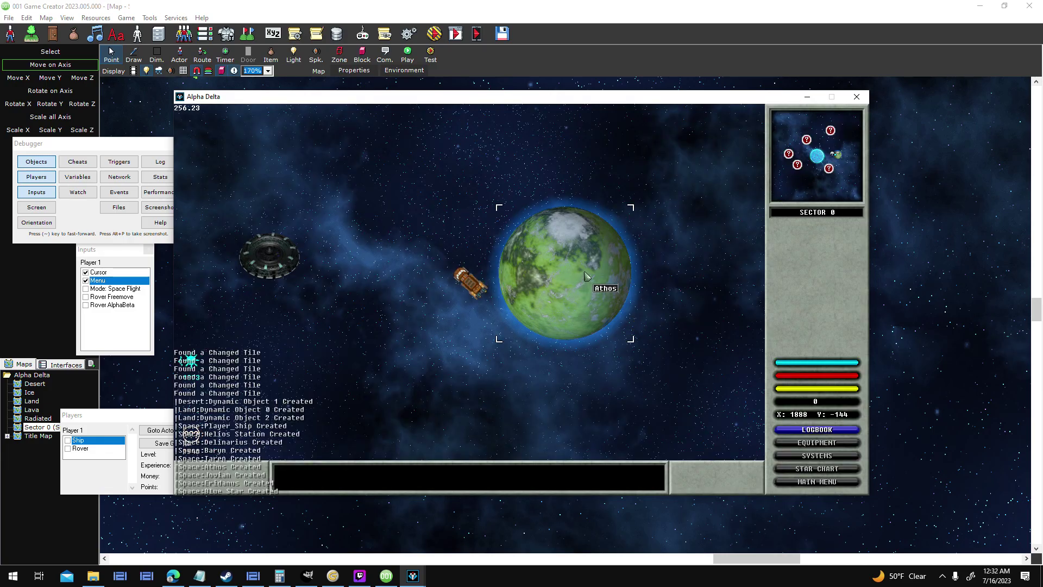
# - Fly the ship across and around Athos to check whether it draws above the planet, and close the game
pyautogui.press('d')
pyautogui.press('w')
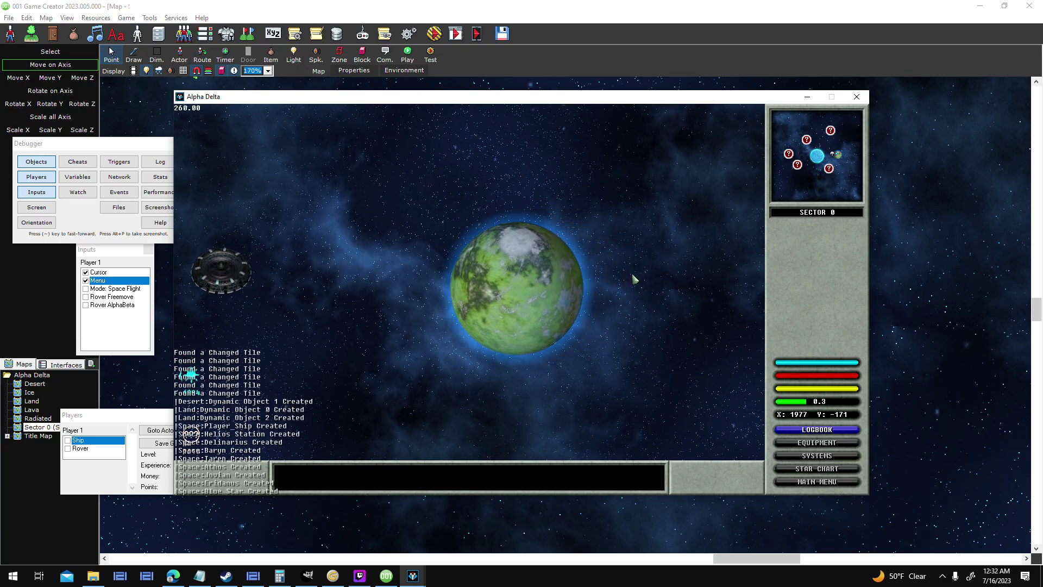
pyautogui.press('d')
pyautogui.press('w')
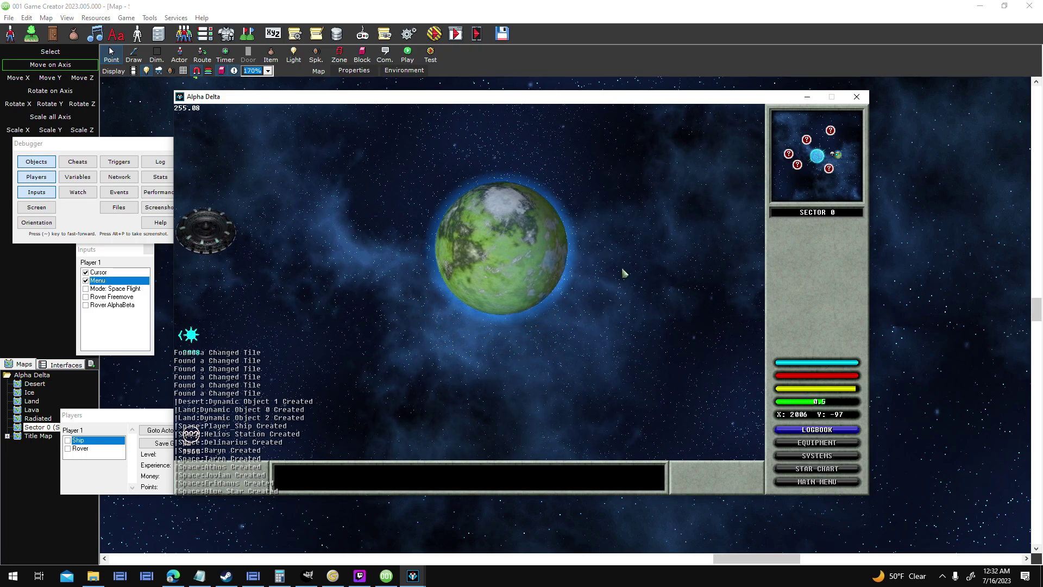
pyautogui.press('a')
pyautogui.press('w')
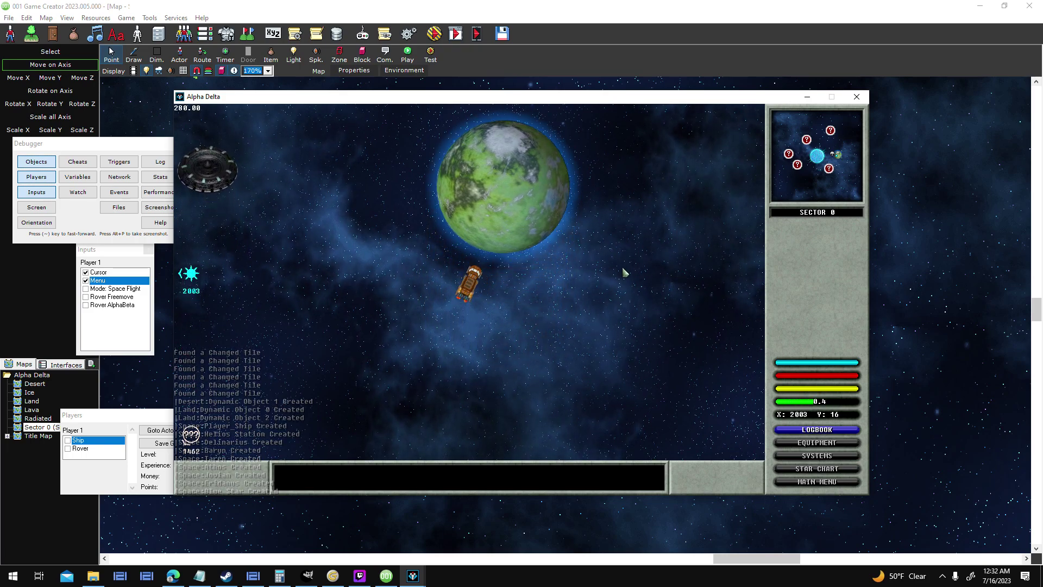
pyautogui.press('w')
pyautogui.press('d')
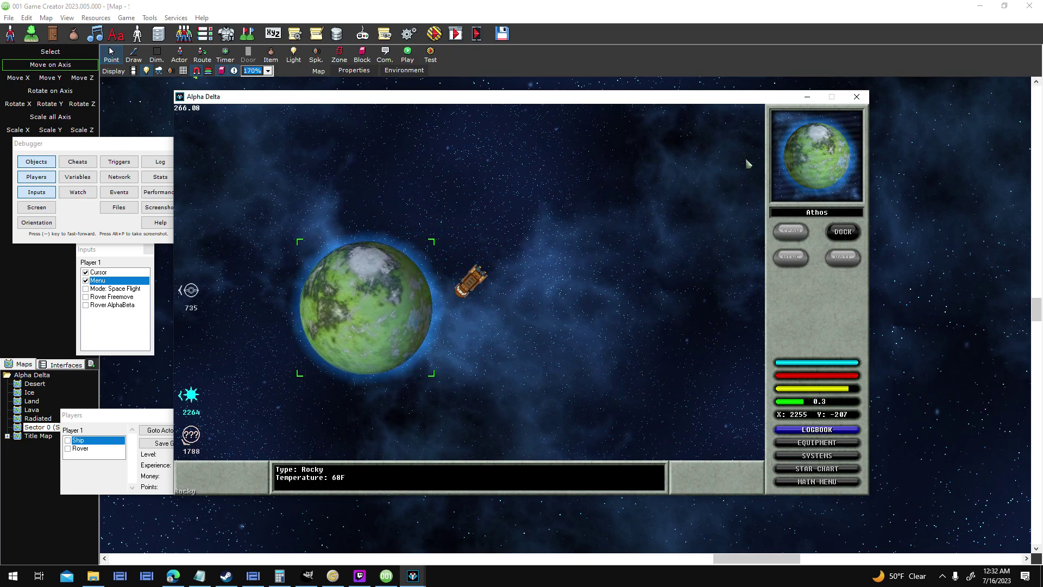
pyautogui.click(855, 97)
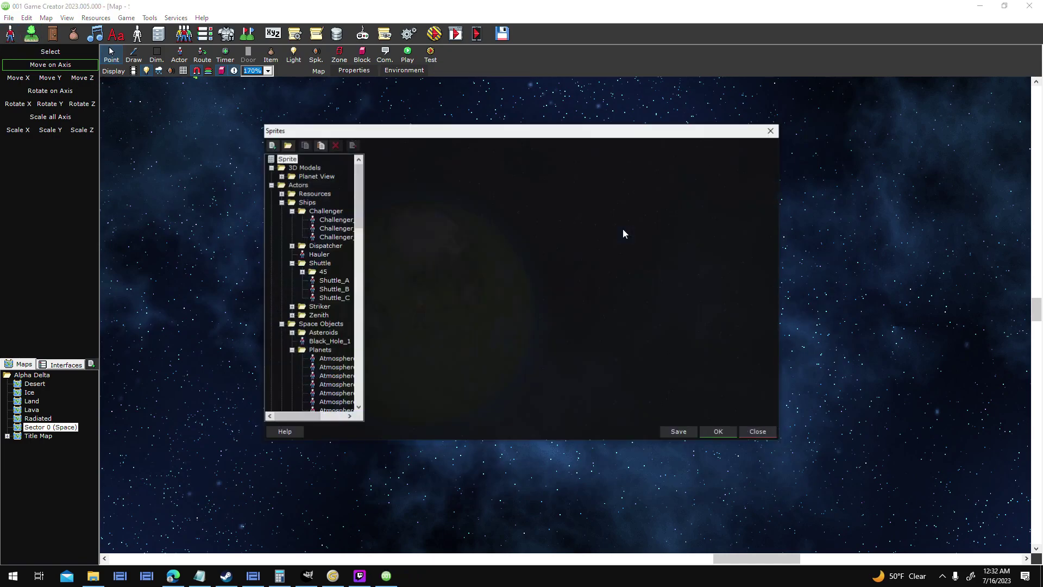
# - Delete the Lighting animation from the Planet_Terrestrial sprite and accept the sprite changes
pyautogui.scroll(-1, 331, 298)
pyautogui.click(280, 176)
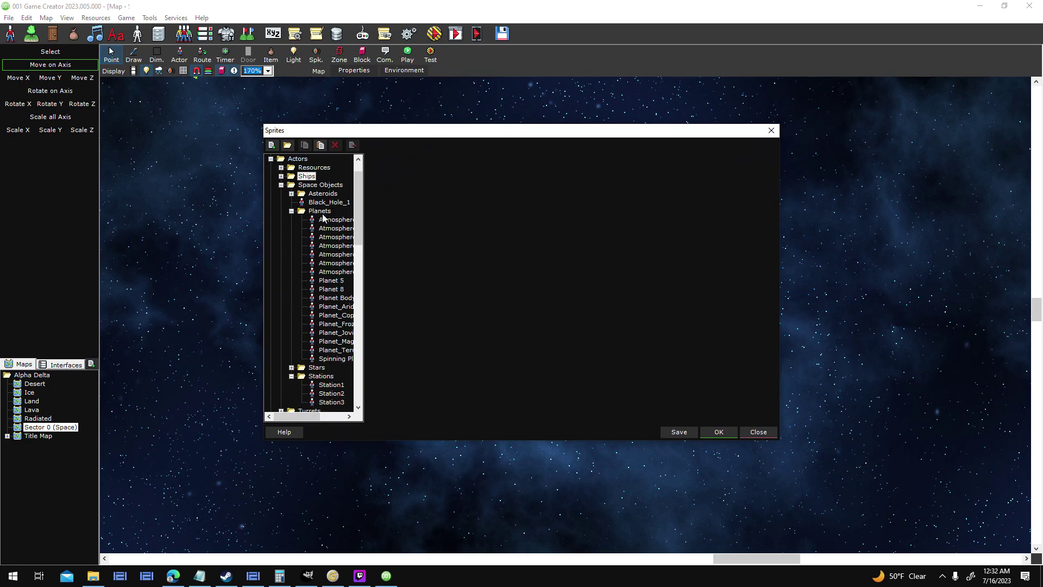
pyautogui.click(340, 342)
pyautogui.click(341, 350)
pyautogui.rightClick(705, 215)
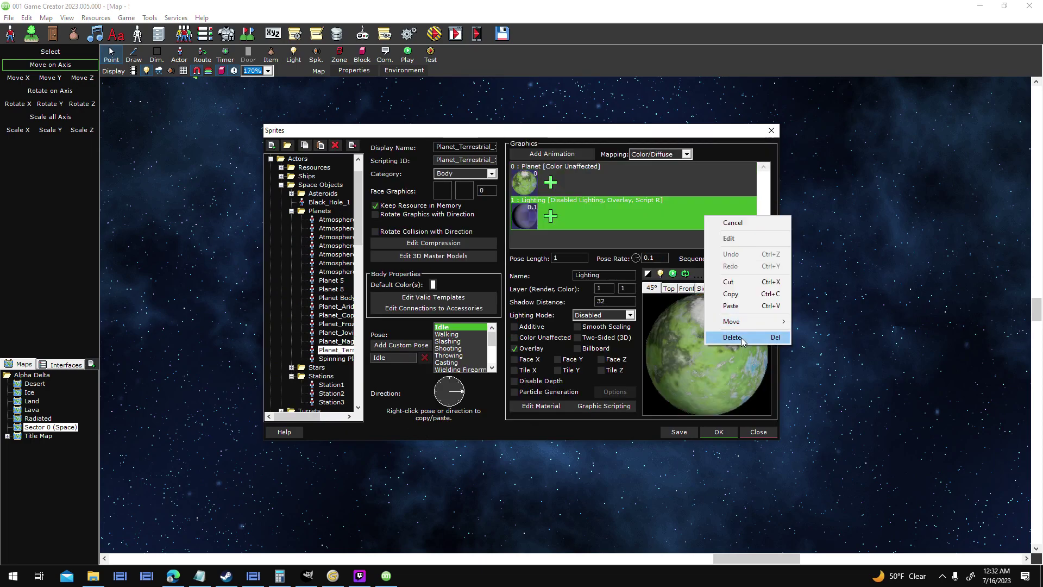
pyautogui.click(740, 337)
pyautogui.click(558, 325)
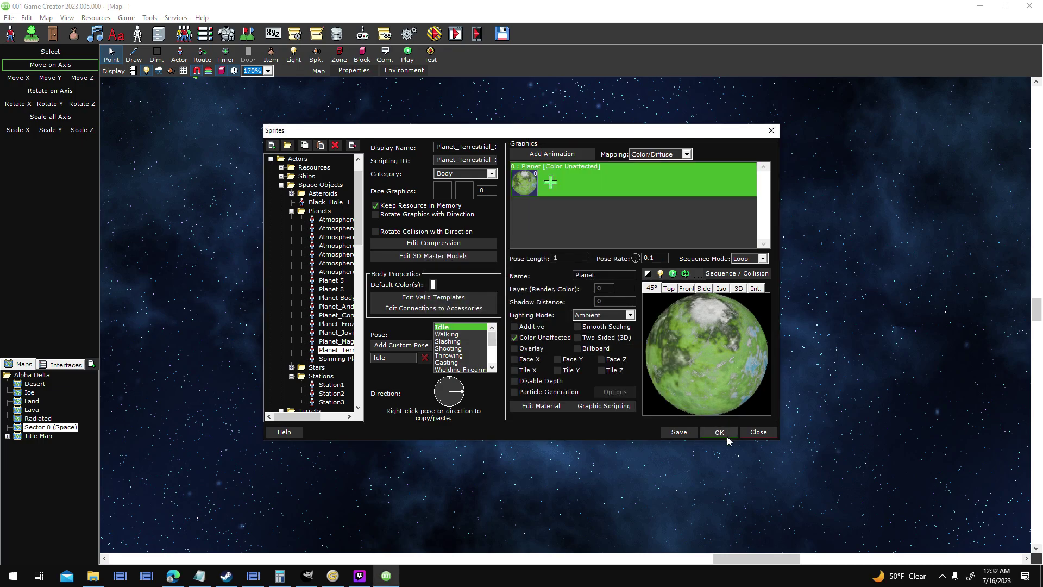
pyautogui.press('Return')
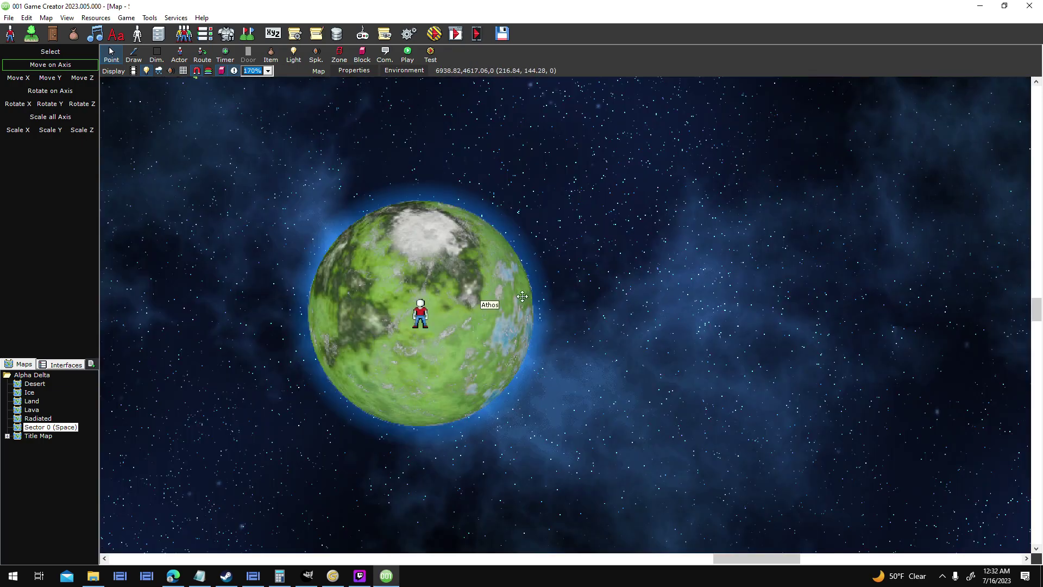
# - After a brief look at Athos's actor properties, test-run the game without the Lighting overlay and load the Fixing Saves save
pyautogui.doubleClick(522, 296)
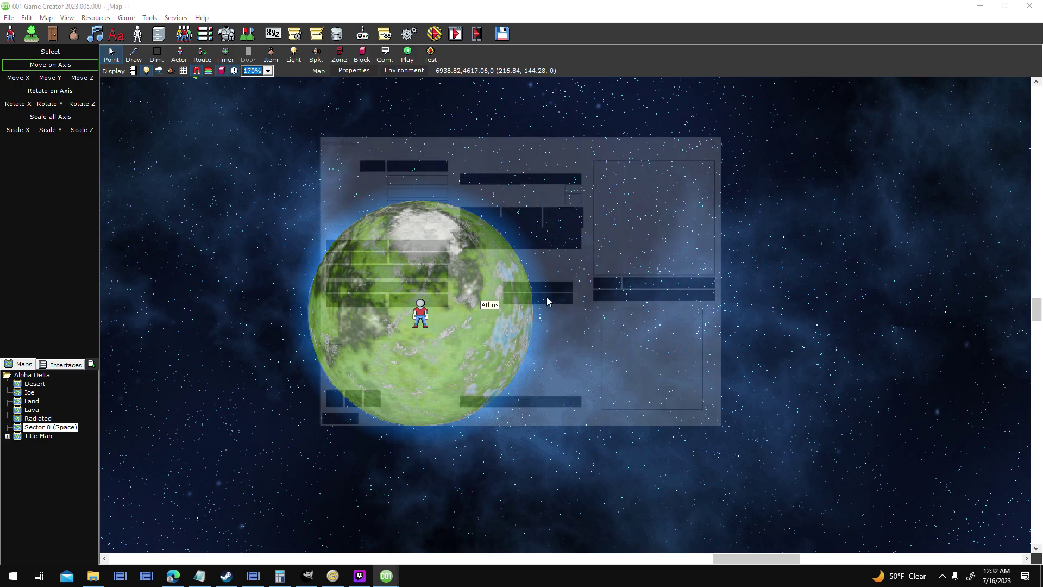
pyautogui.click(671, 426)
pyautogui.click(438, 40)
pyautogui.press('Return')
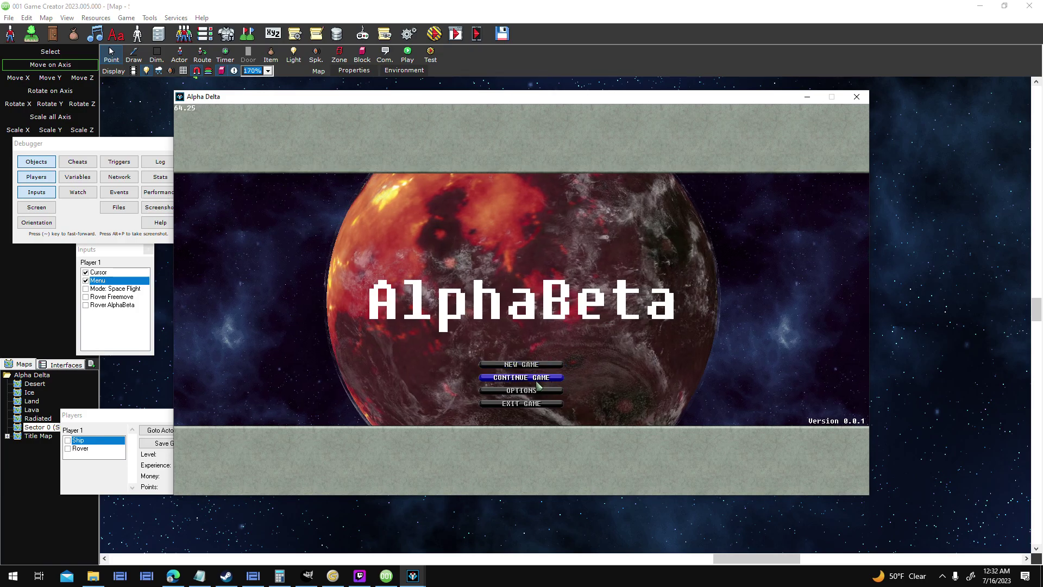
pyautogui.click(536, 377)
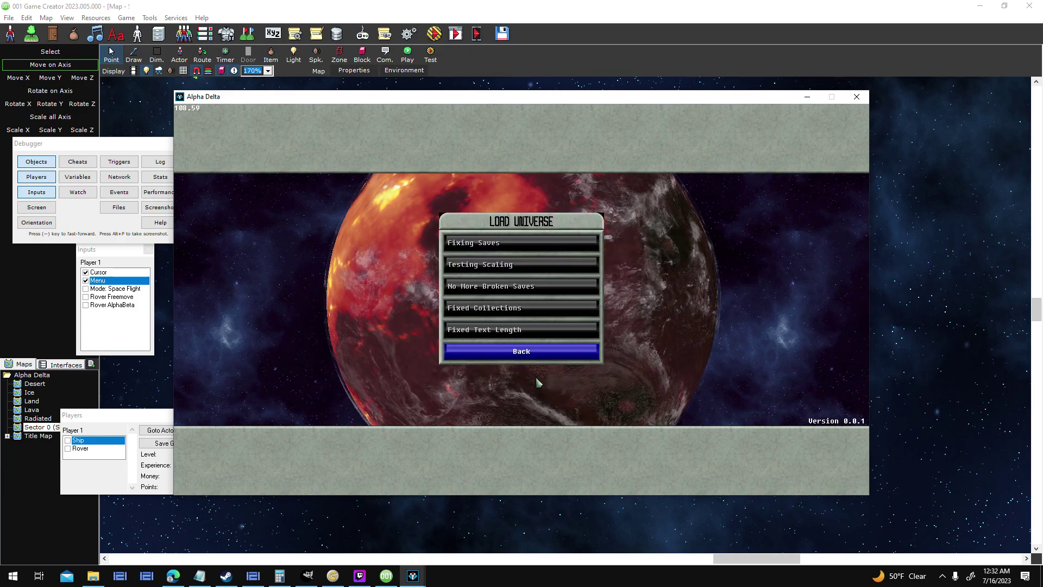
pyautogui.click(558, 248)
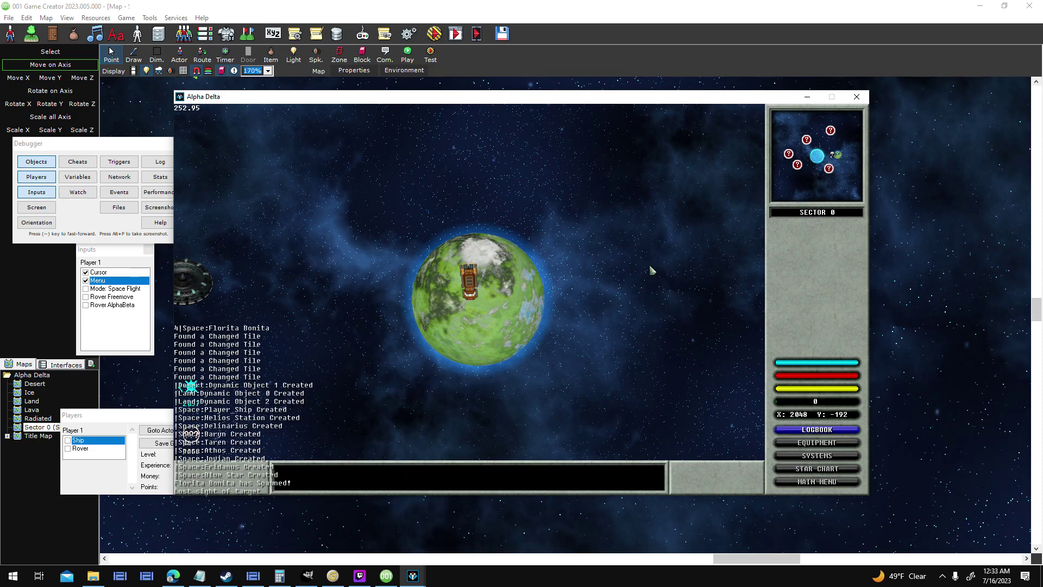
# - Turn and fly the ship over Athos to check its layering without the Lighting overlay, target the planet, and close the game
pyautogui.click(527, 293)
pyautogui.click(624, 264)
pyautogui.press('a')
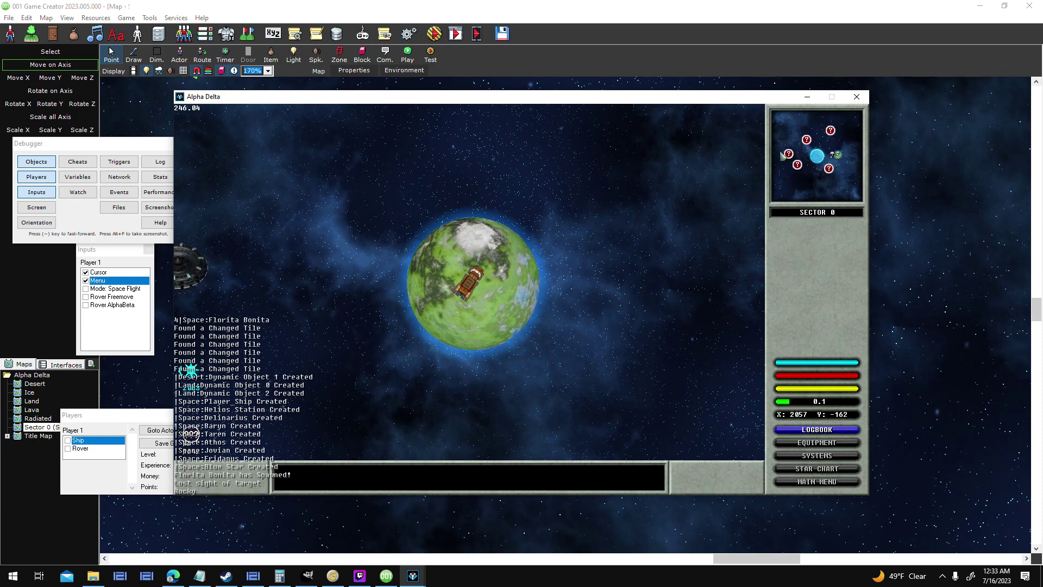
pyautogui.click(533, 275)
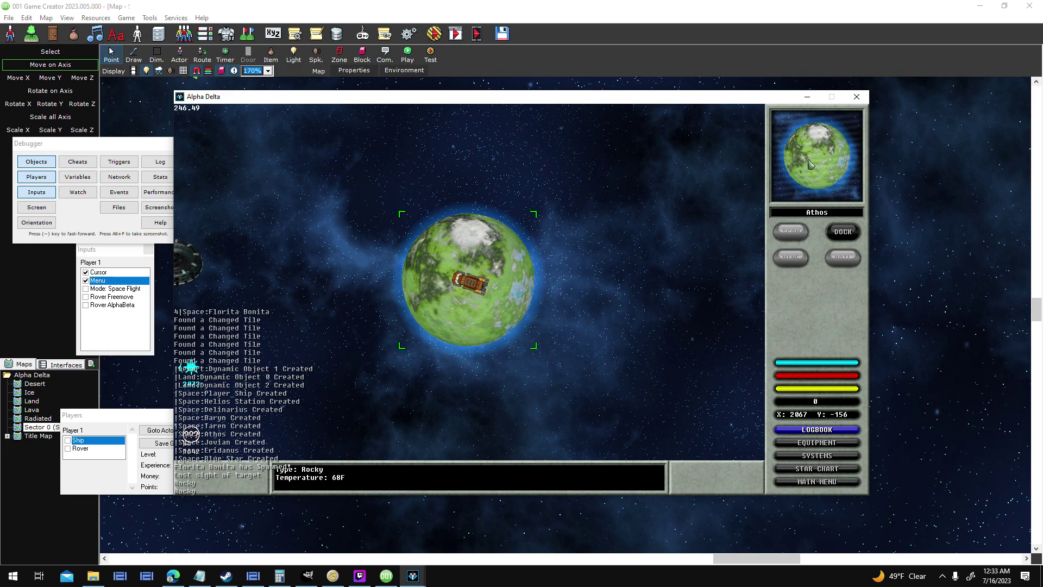
pyautogui.click(857, 97)
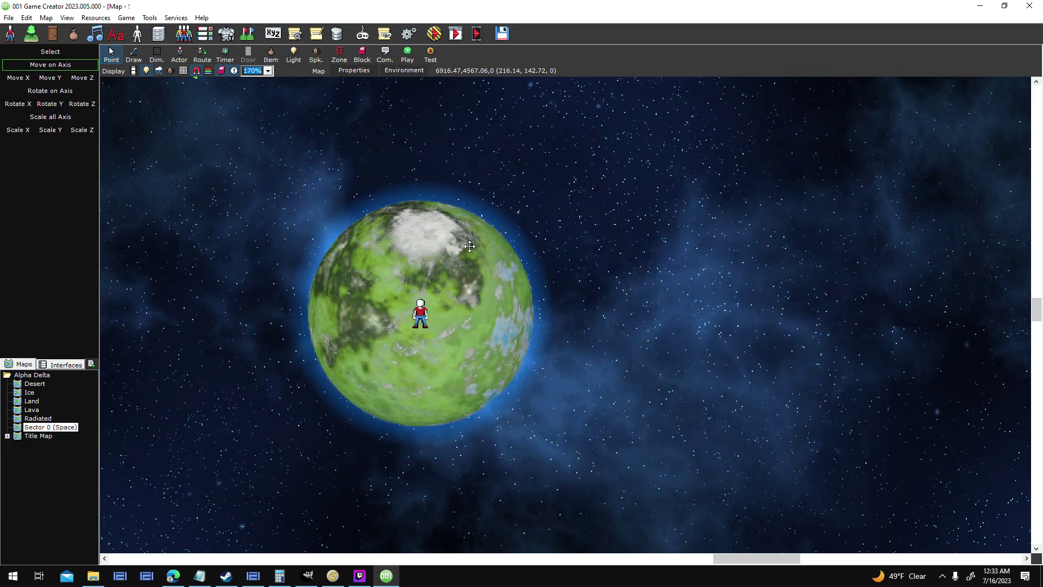
# - Attach the Planet Shadow 256 sprite to the Athos actor in its graphic options and accept the actor changes
pyautogui.doubleClick(553, 304)
pyautogui.click(555, 407)
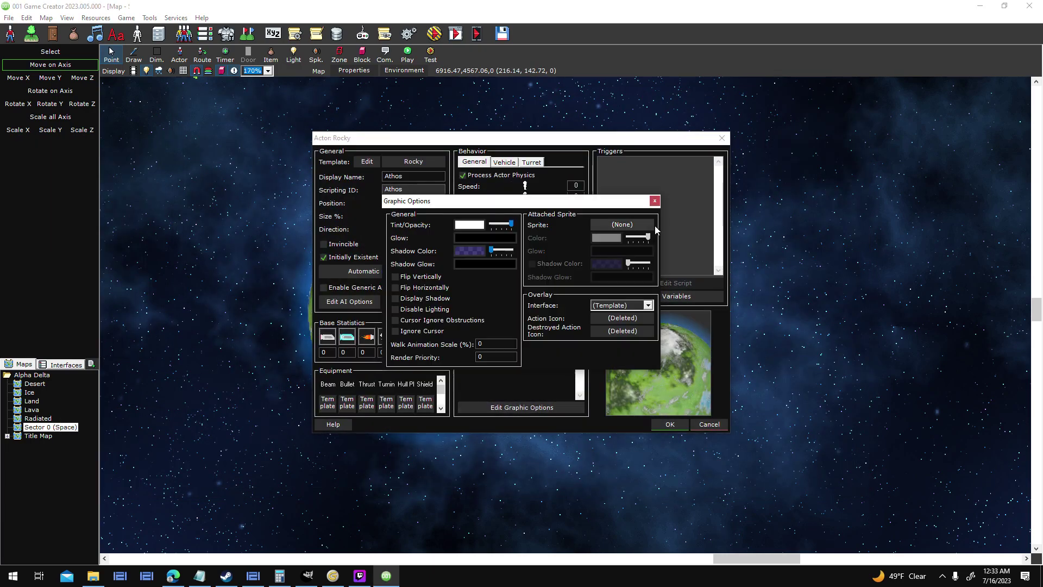
pyautogui.click(639, 224)
pyautogui.doubleClick(607, 320)
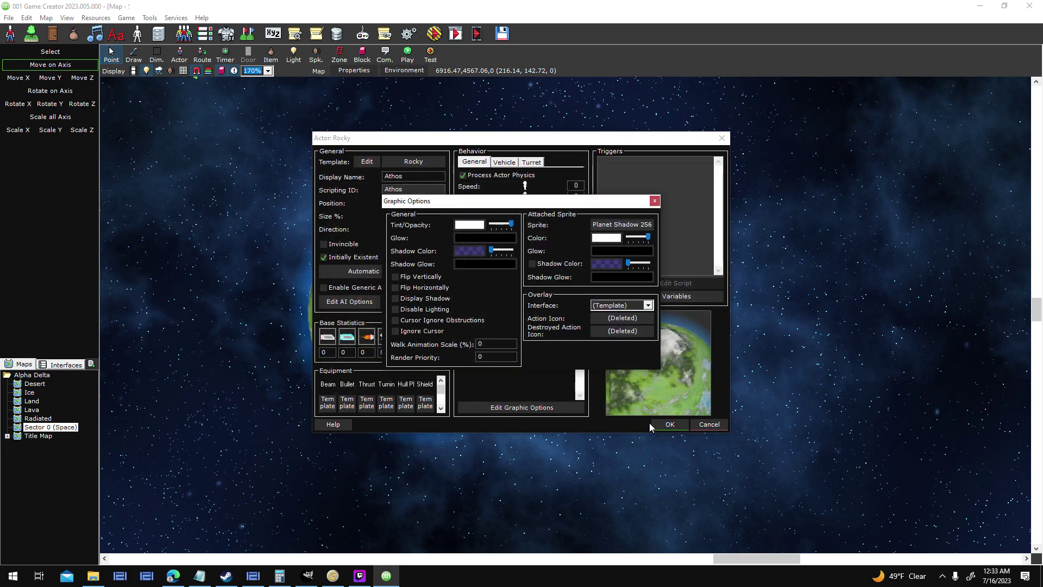
pyautogui.click(654, 202)
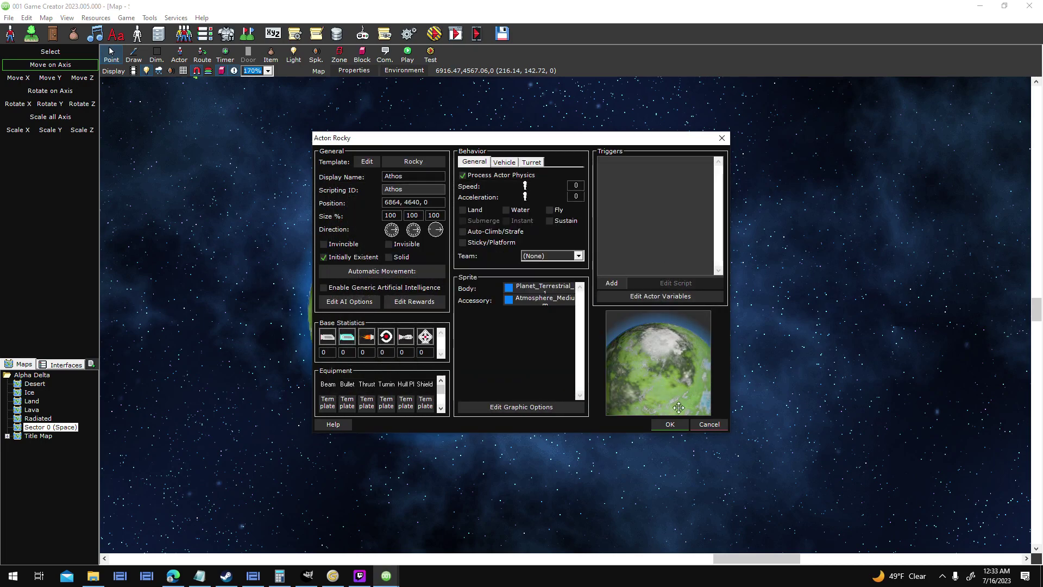
pyautogui.click(669, 424)
# - Test-run the game with the attached planet shadow and load the Fixing Saves save
pyautogui.click(435, 33)
pyautogui.press('Return')
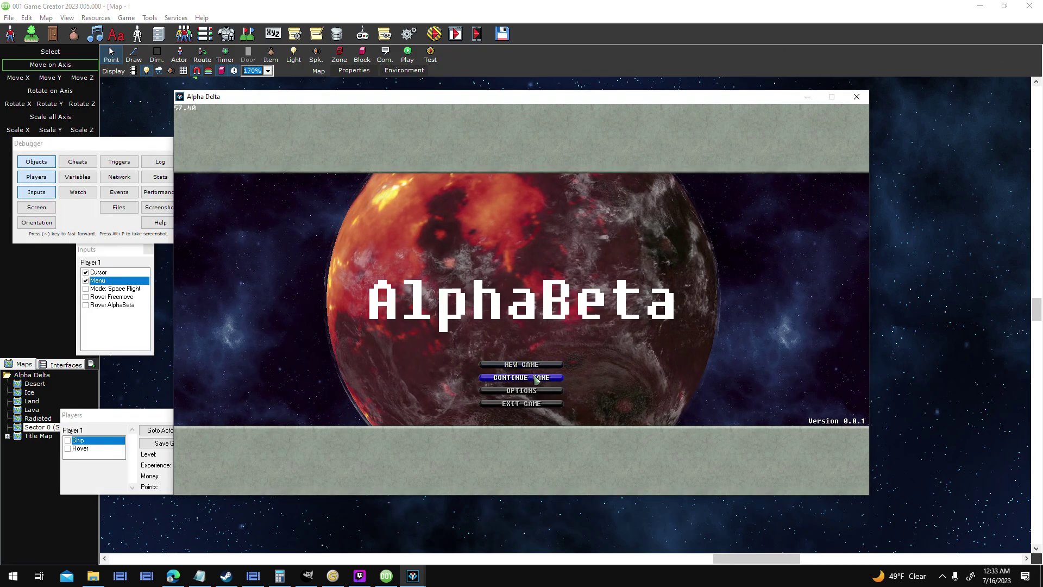
pyautogui.click(537, 378)
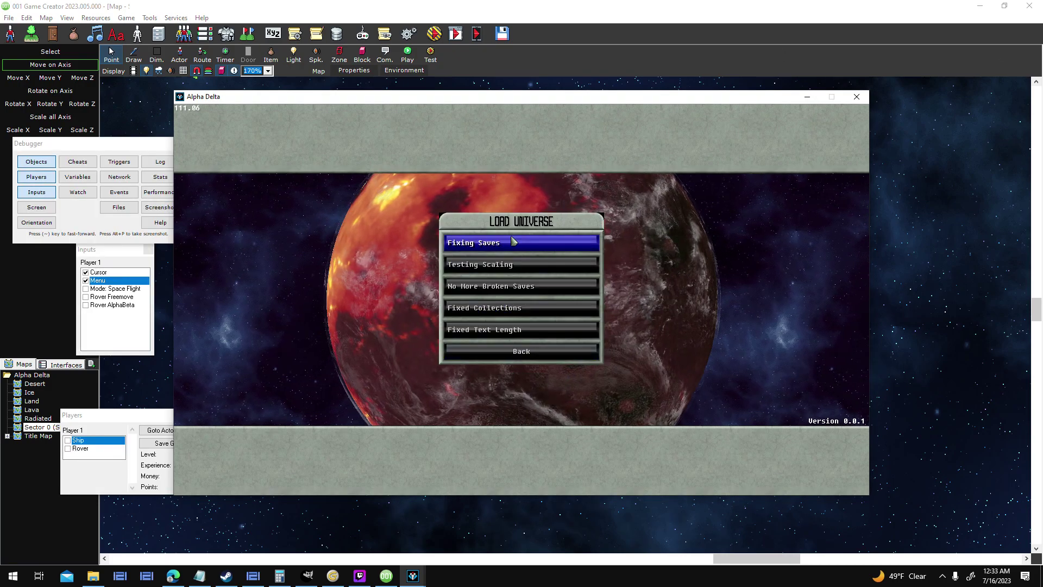
pyautogui.click(514, 242)
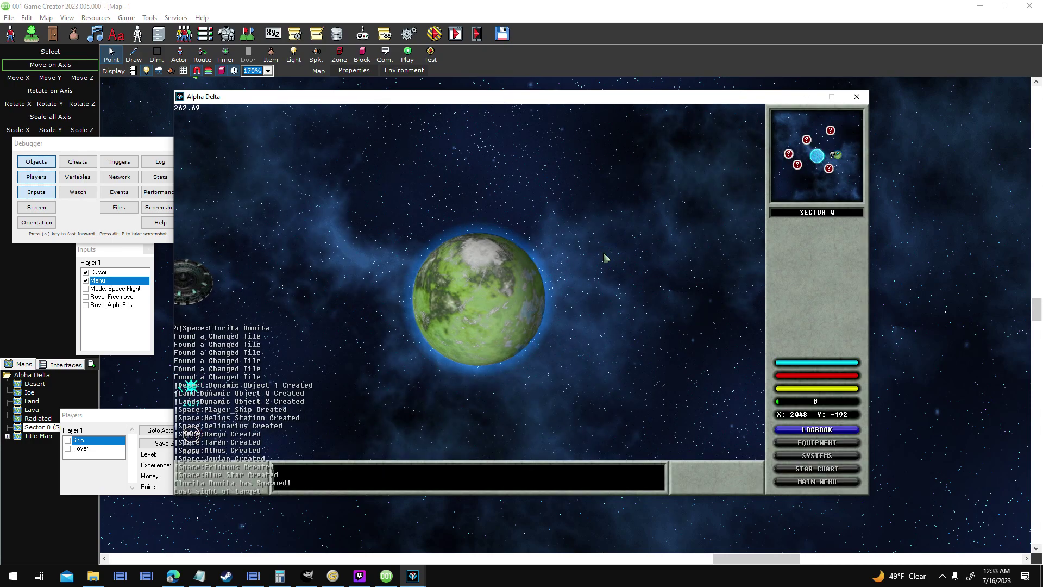
# - Fly the ship across and around Athos to check its layering with the attached shadow sprite, and close the game
pyautogui.press('w')
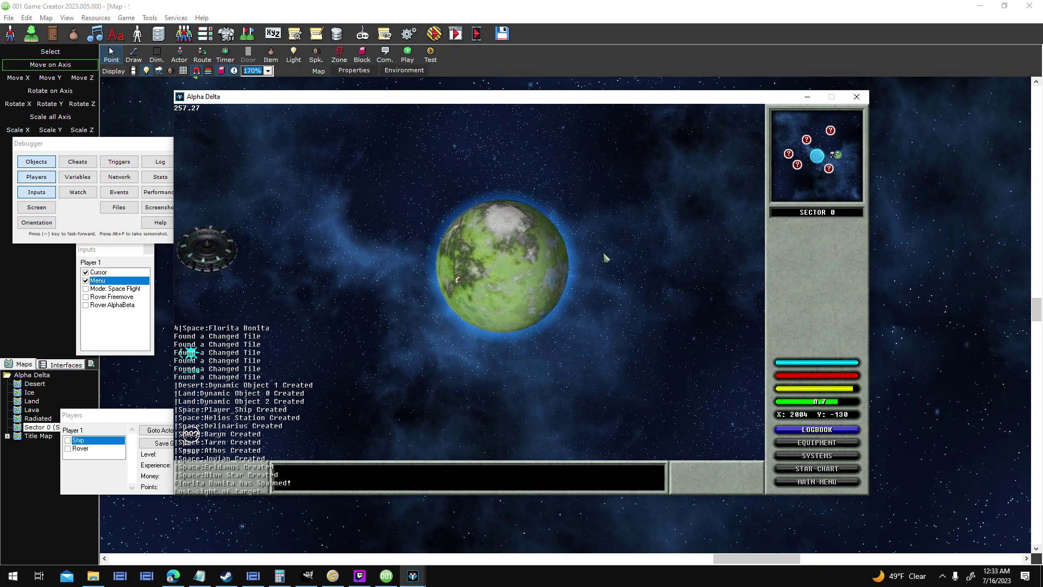
pyautogui.press('a')
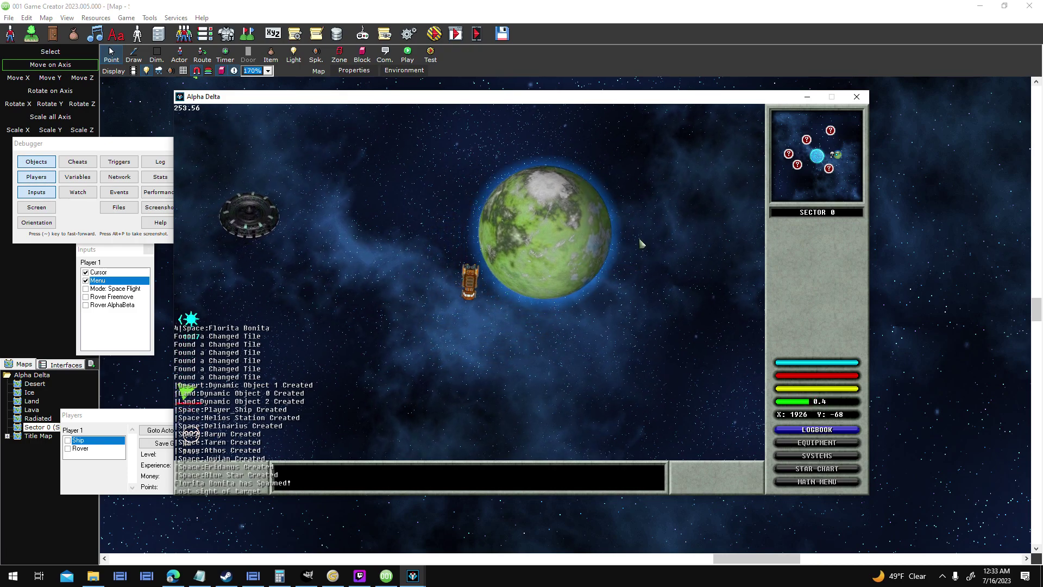
pyautogui.press('a')
pyautogui.press('w')
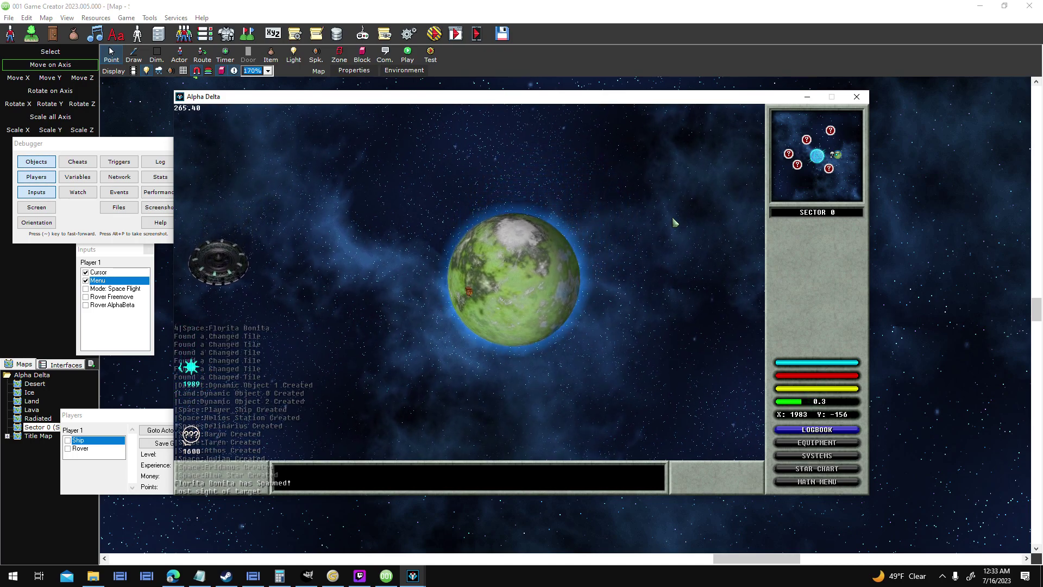
pyautogui.press('w')
pyautogui.press('w')
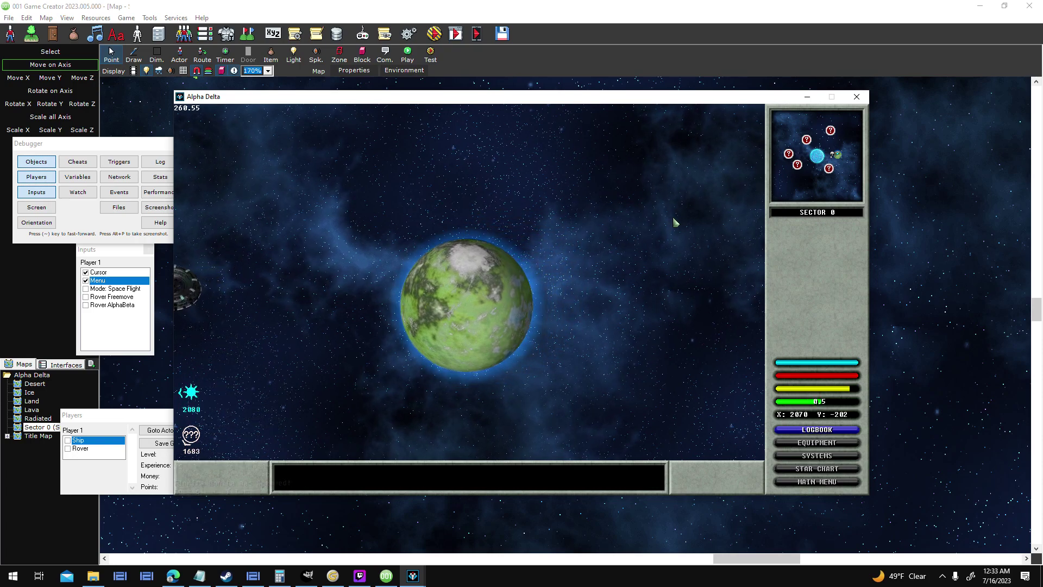
pyautogui.press('w')
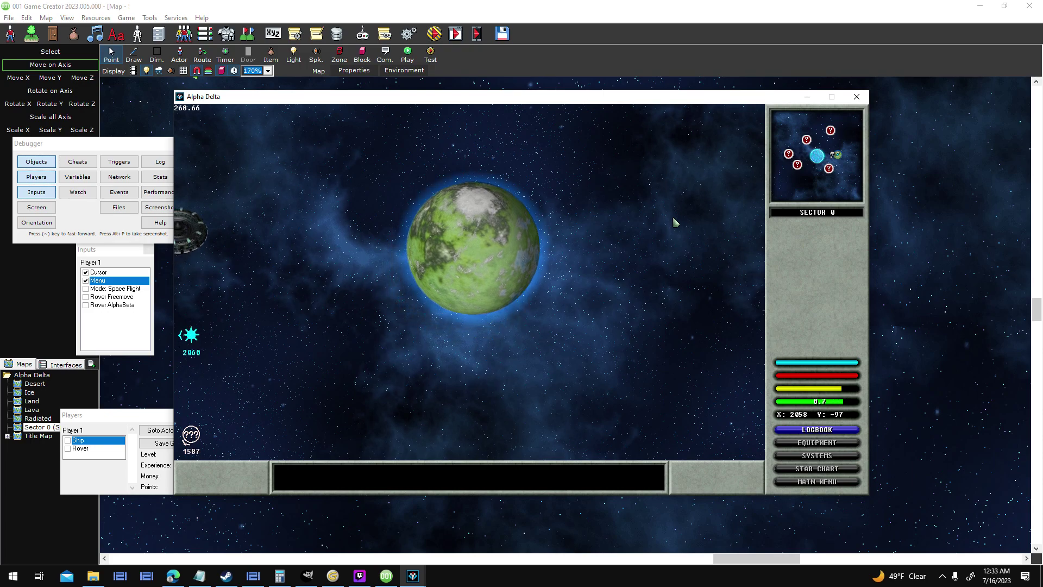
pyautogui.click(856, 96)
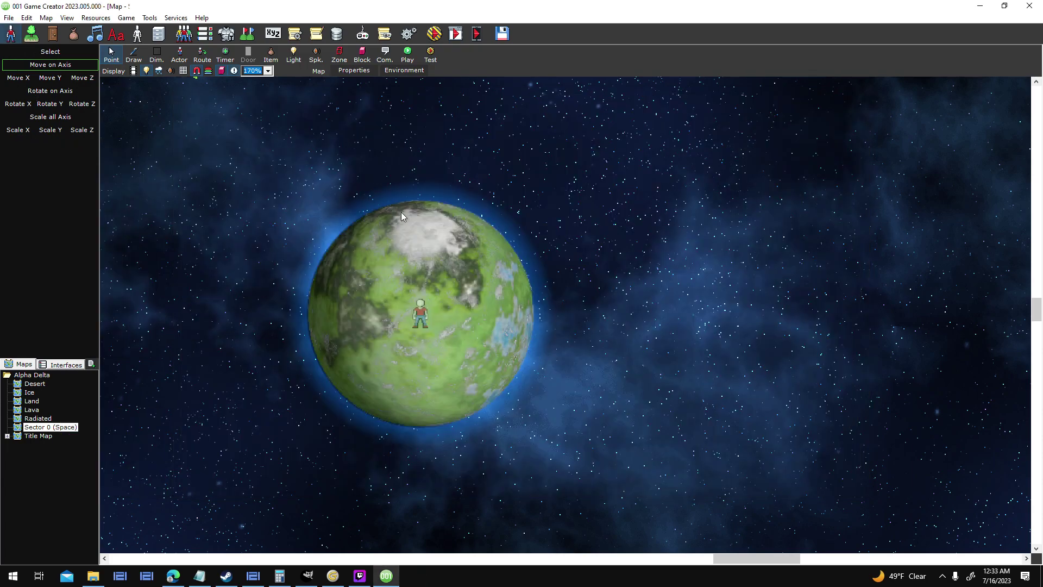
# - Open the sprite resources and examine the render layers of the Hauler ship sprite
pyautogui.doubleClick(400, 213)
pyautogui.scroll(-4, 360, 217)
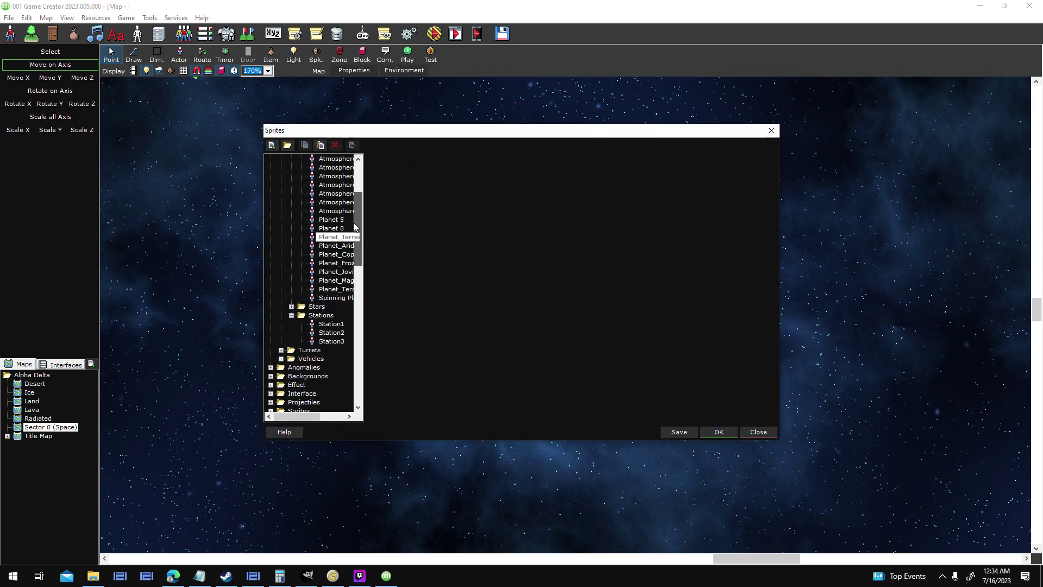
pyautogui.scroll(8, 354, 227)
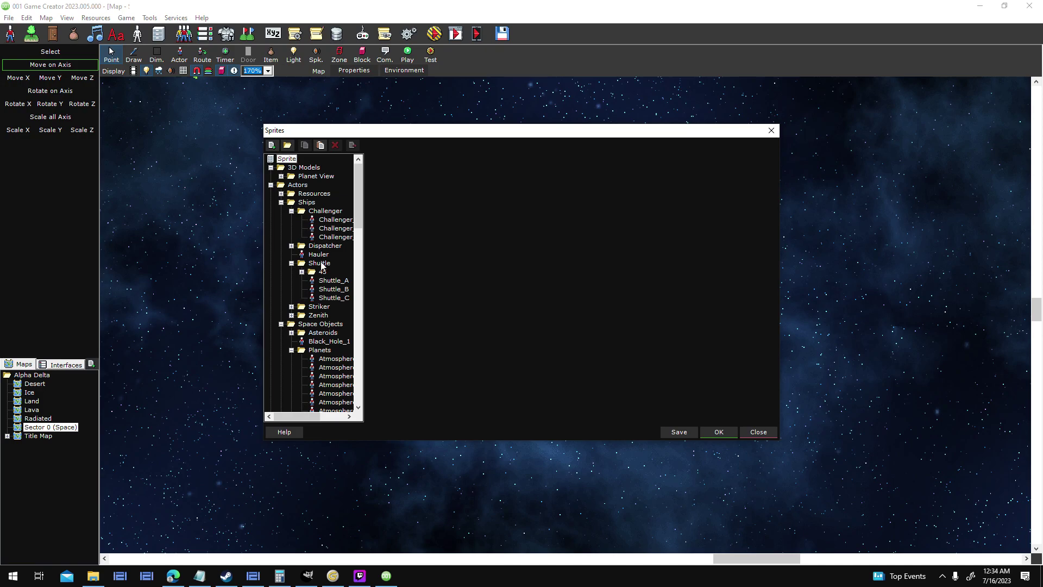
pyautogui.click(318, 254)
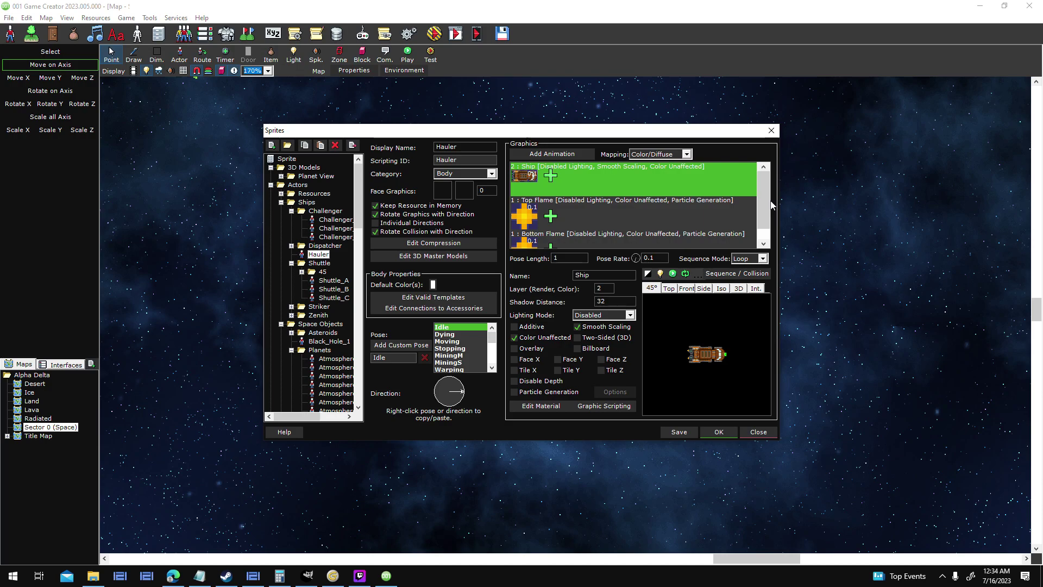
# - Set the render layer of Animation 1 in the Planet Shadow 256 sprite to 1 and accept the sprite changes
pyautogui.moveTo(358, 218); pyautogui.dragTo(359, 310)
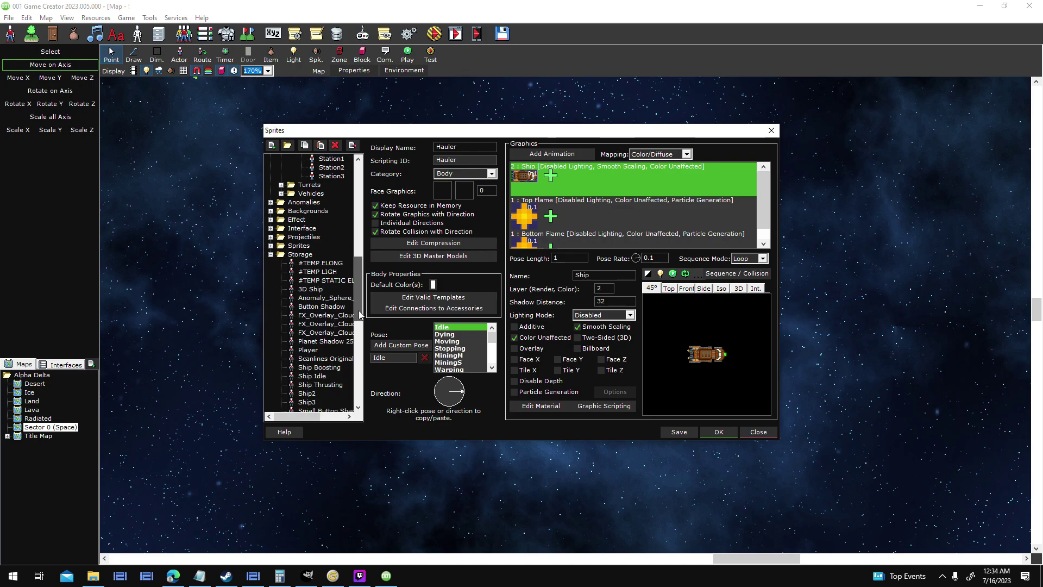
pyautogui.click(343, 339)
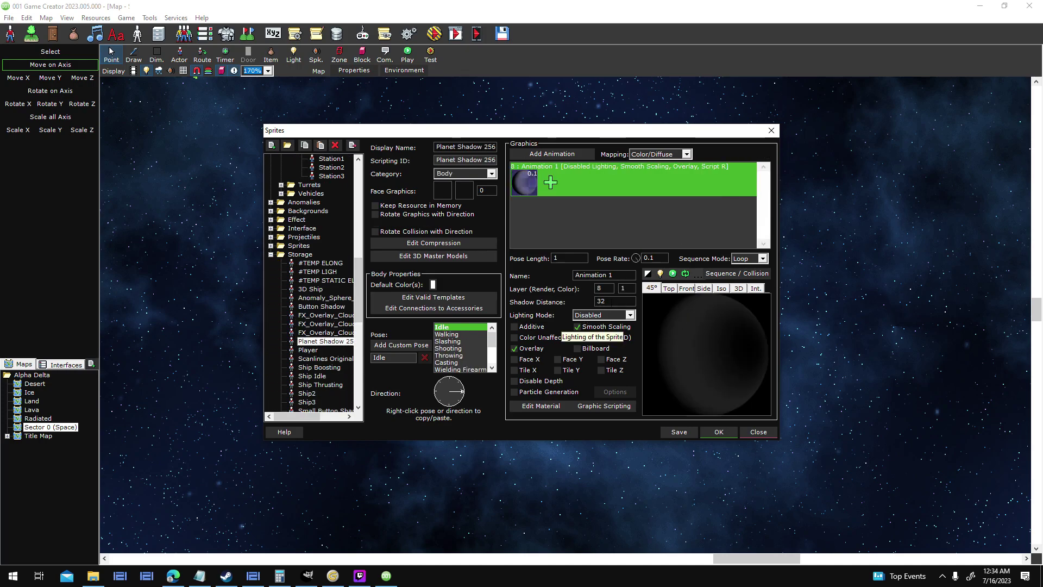
pyautogui.doubleClick(599, 301)
pyautogui.press('BackSpace')
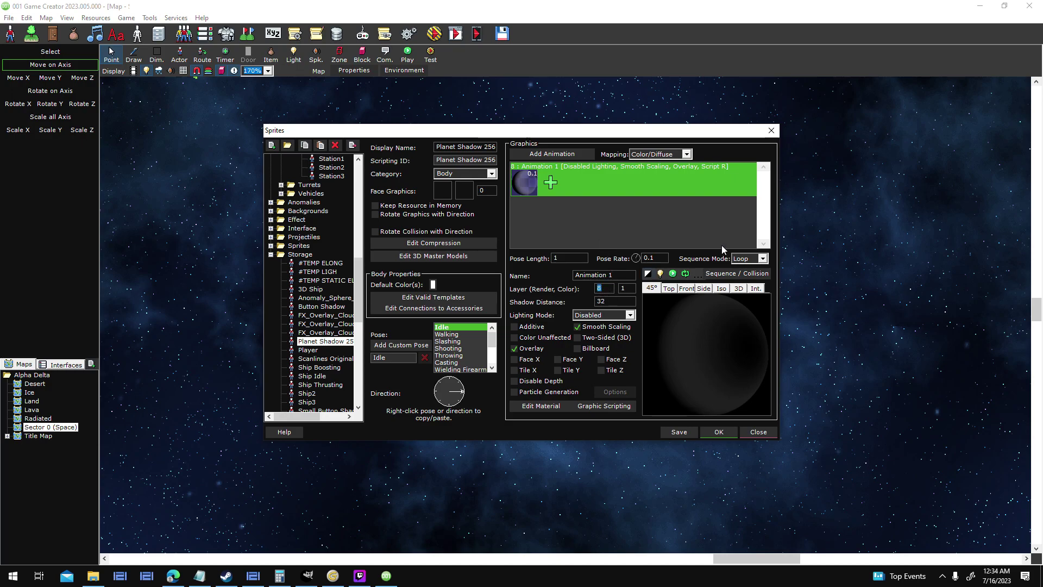
pyautogui.click(724, 432)
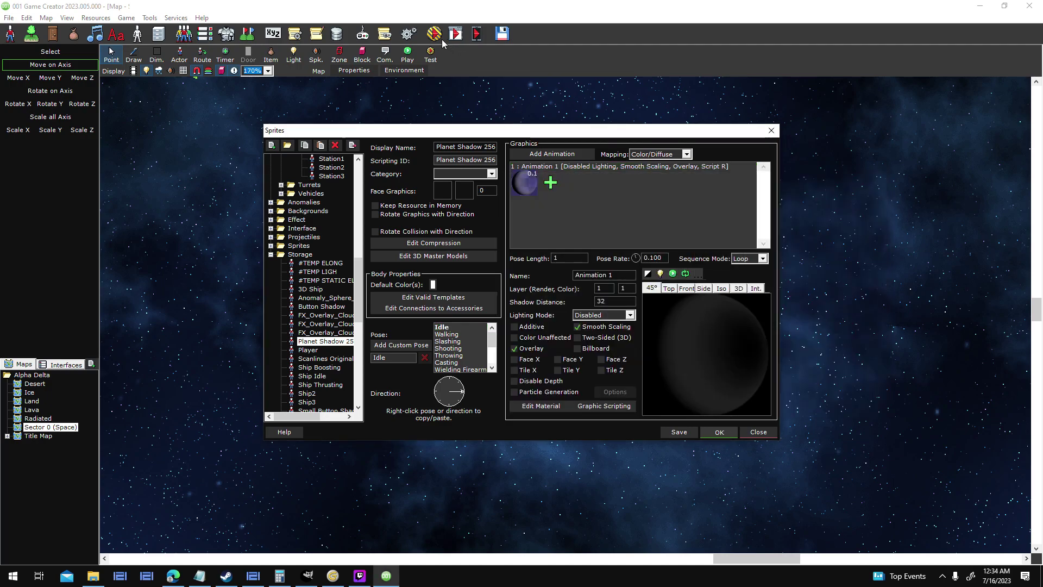
# - Test-run the game with the shadow sprite on render layer 1 and load the Fixing Saves save
pyautogui.click(440, 38)
pyautogui.press('Return')
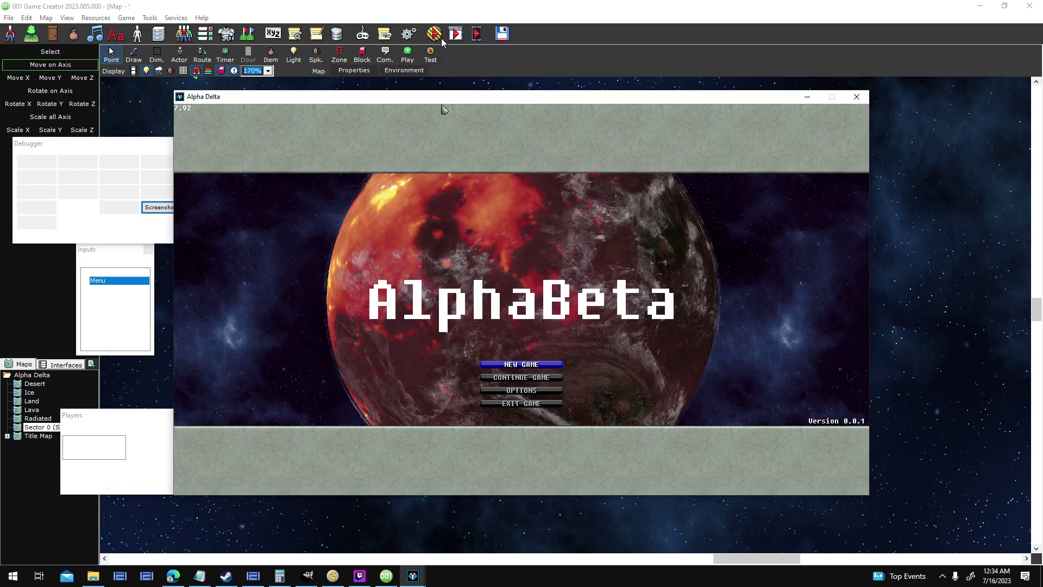
pyautogui.press('Down')
pyautogui.press('Return')
pyautogui.press('Up')
pyautogui.press('Return')
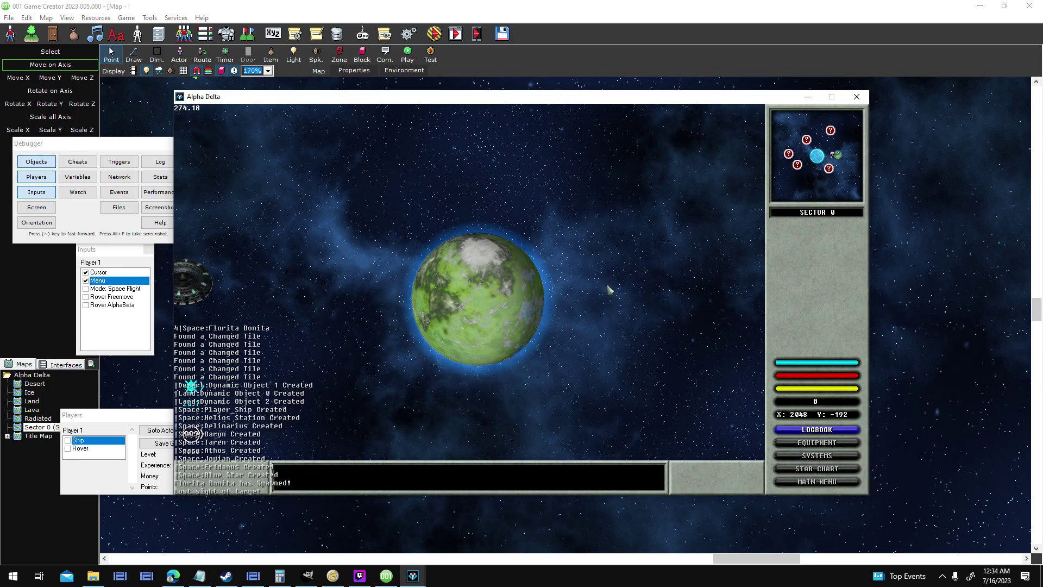
# - Fly the ship past Athos and back over its edge to check the shadow's layering, and close the game
pyautogui.press('w')
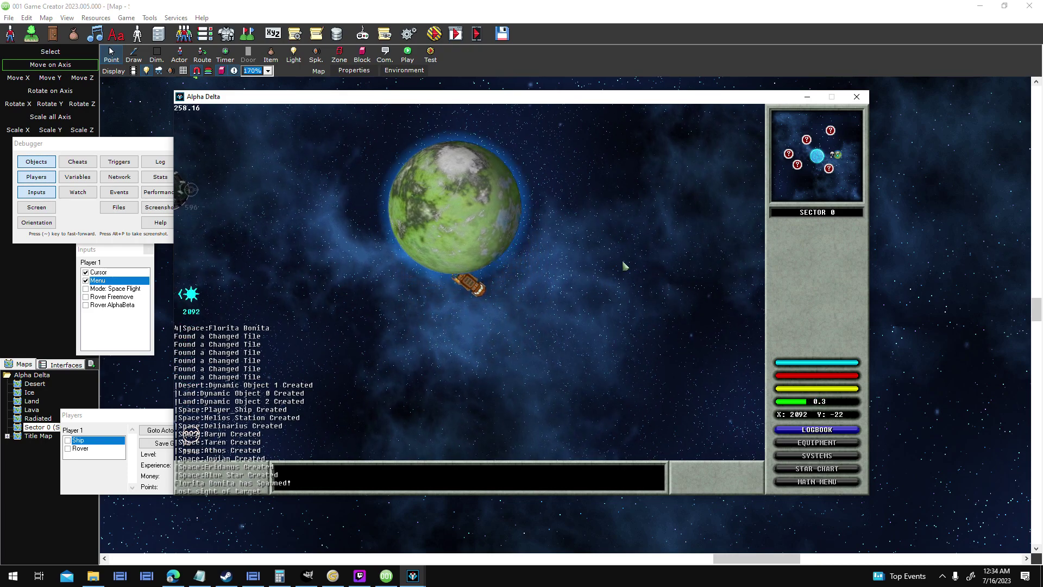
pyautogui.press('a')
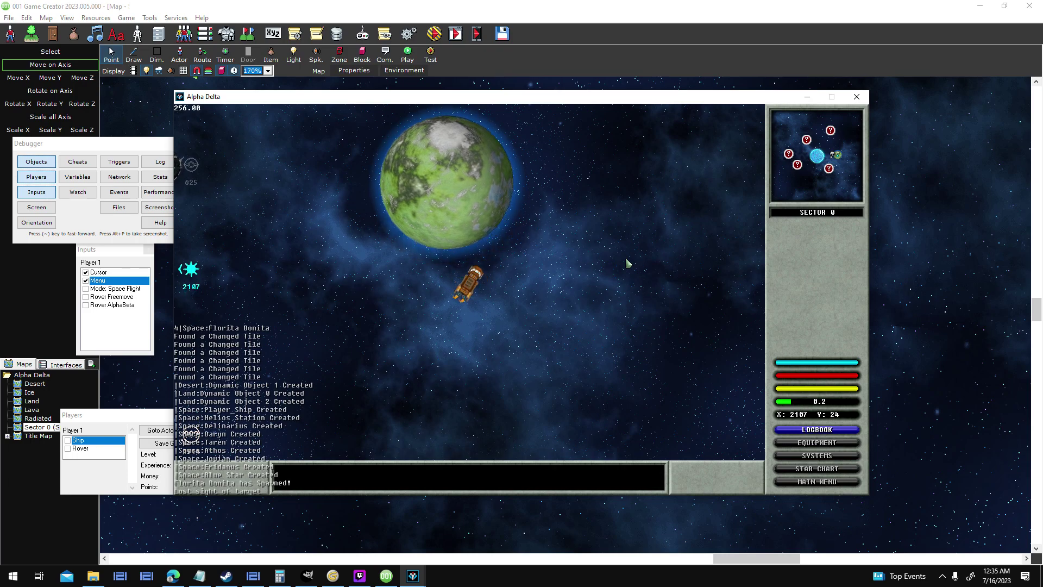
pyautogui.press('w')
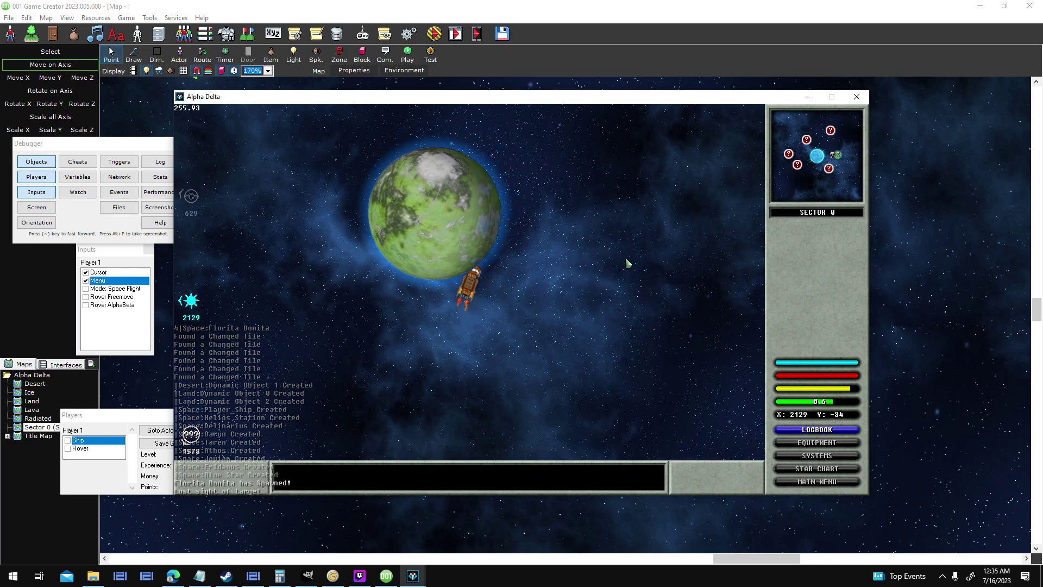
pyautogui.click(863, 98)
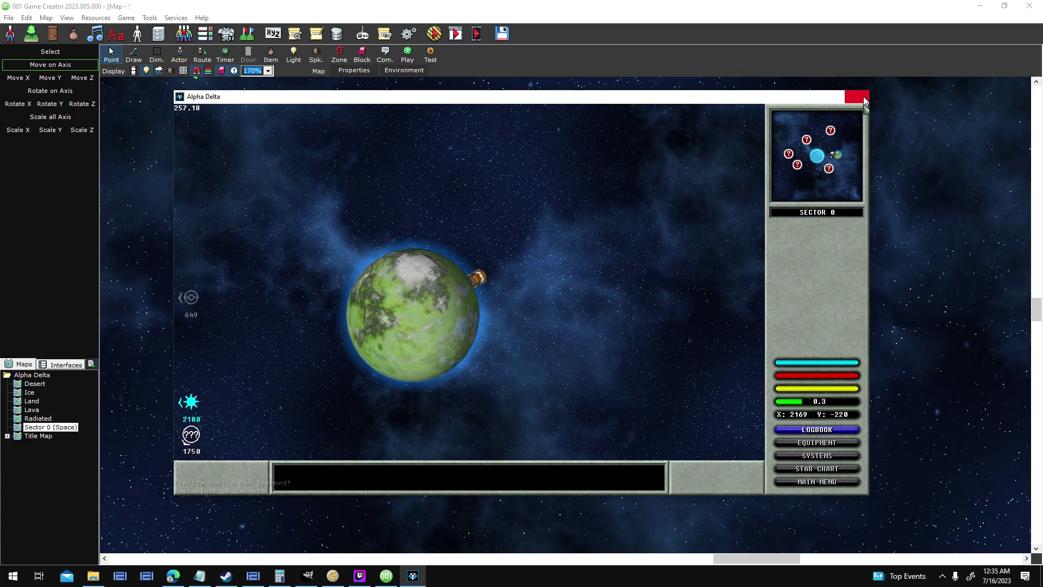
# - Check and accept the actor settings of Athos, and open the Planet Shadow 256 sprite in the Storage folder
pyautogui.doubleClick(429, 273)
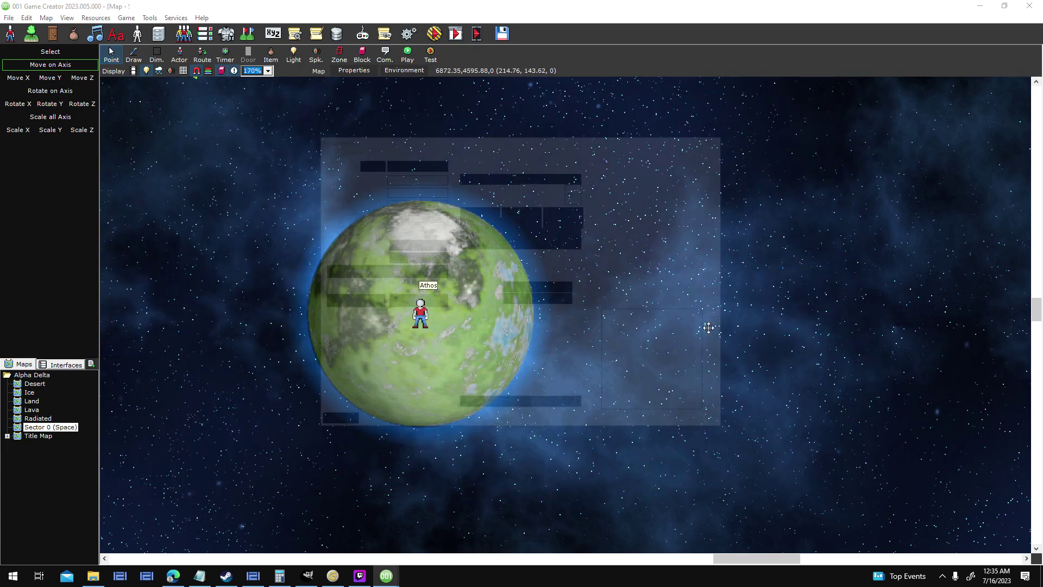
pyautogui.click(709, 426)
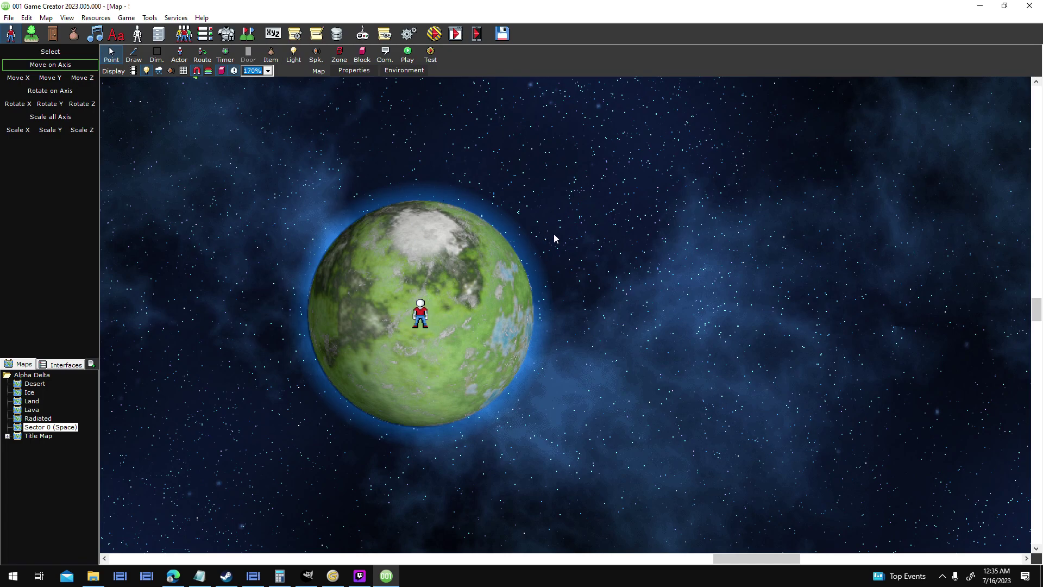
pyautogui.moveTo(359, 217); pyautogui.dragTo(354, 313)
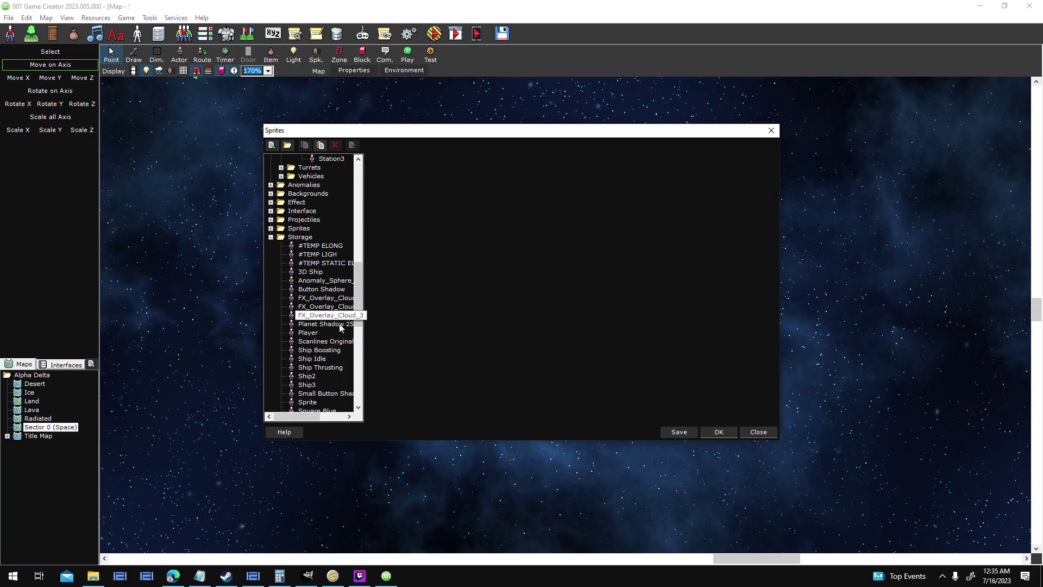
pyautogui.click(348, 323)
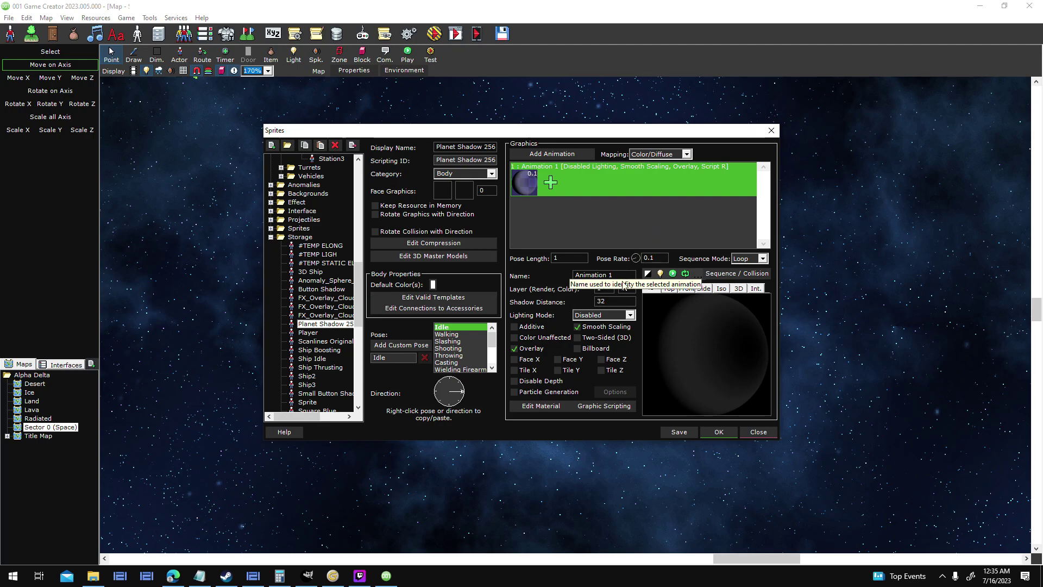
# - Examine Animation 1 of the shadow sprite from the top and in the Sequence Editor, and try additive blending on it
pyautogui.click(669, 288)
pyautogui.doubleClick(672, 306)
pyautogui.click(568, 232)
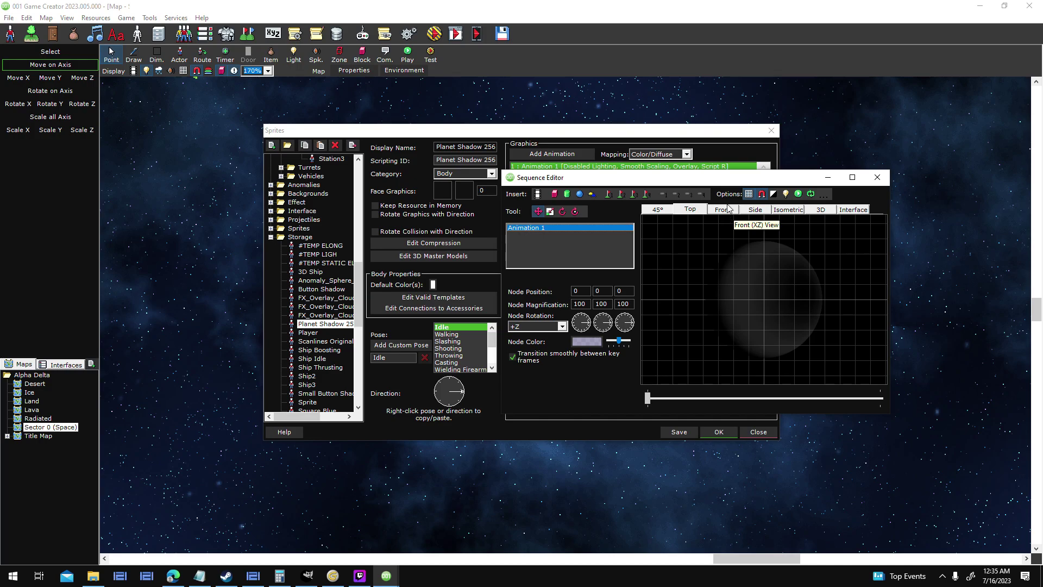
pyautogui.moveTo(742, 182); pyautogui.dragTo(292, 152)
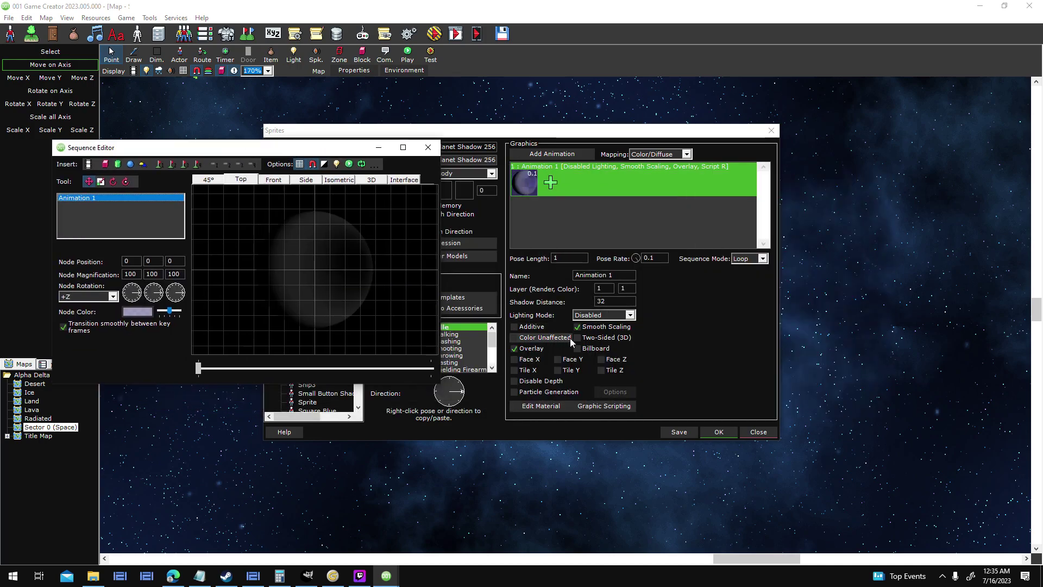
pyautogui.click(544, 328)
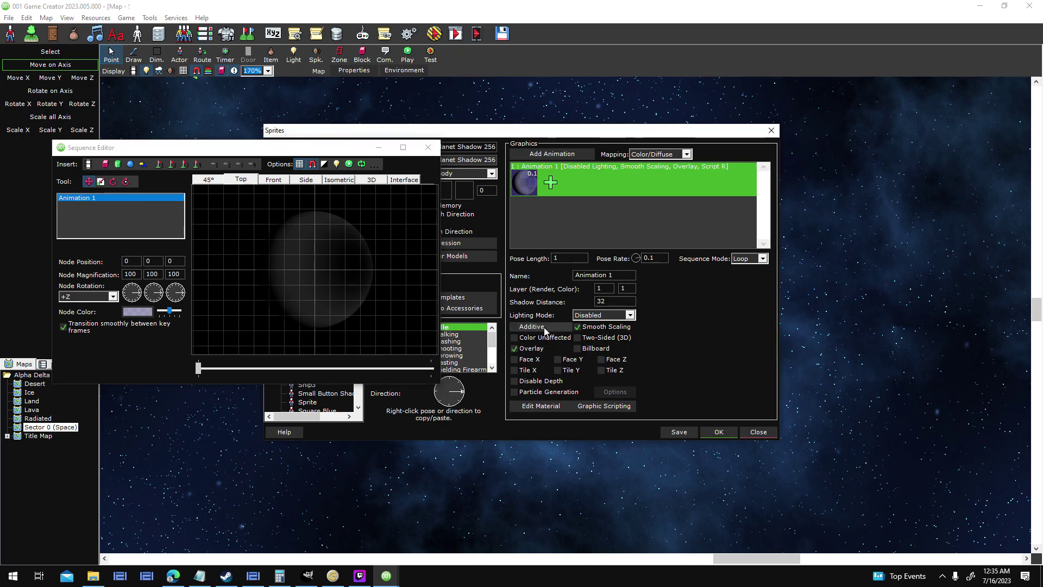
pyautogui.click(545, 328)
pyautogui.click(428, 147)
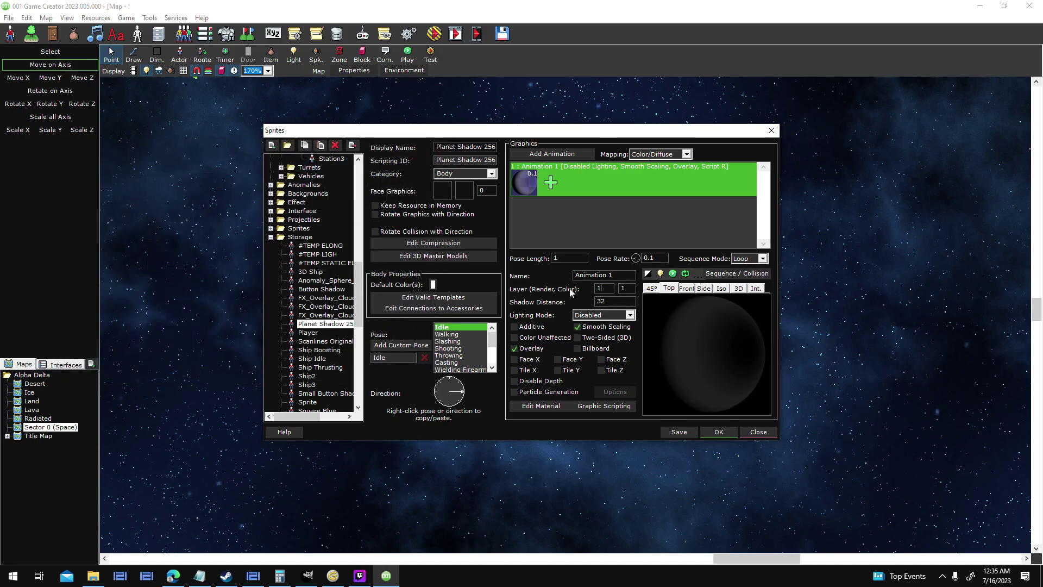
# - Enable smooth scaling for the Planet animation of the terrestrial planet sprite
pyautogui.scroll(15, 350, 304)
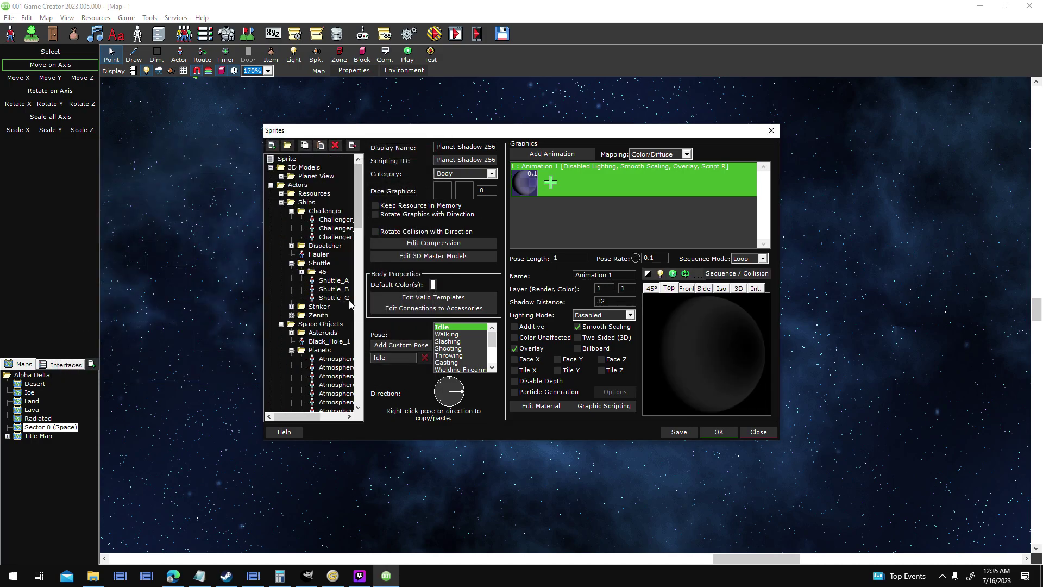
pyautogui.scroll(-4, 350, 304)
pyautogui.click(338, 385)
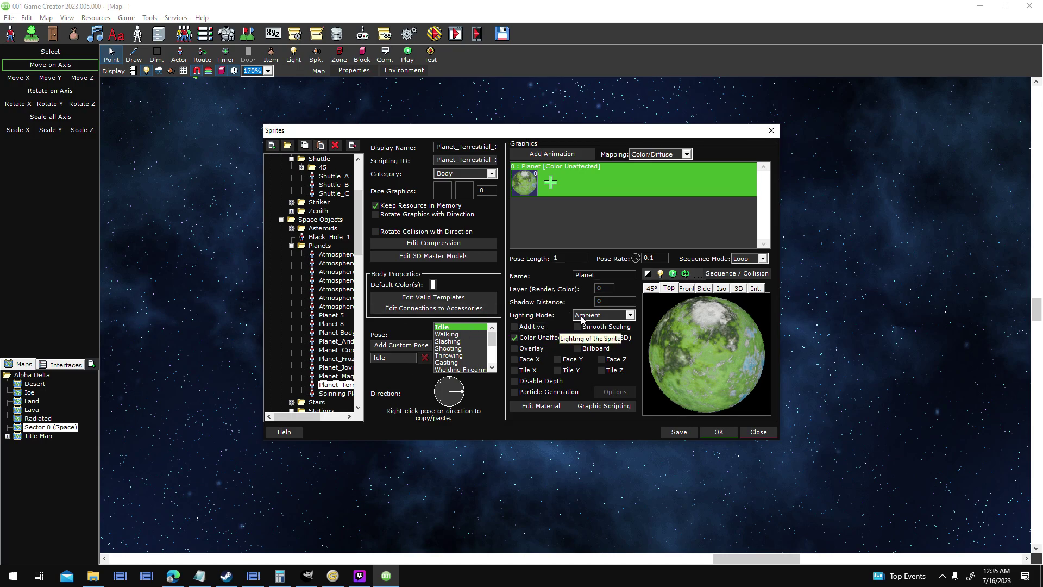
pyautogui.click(620, 330)
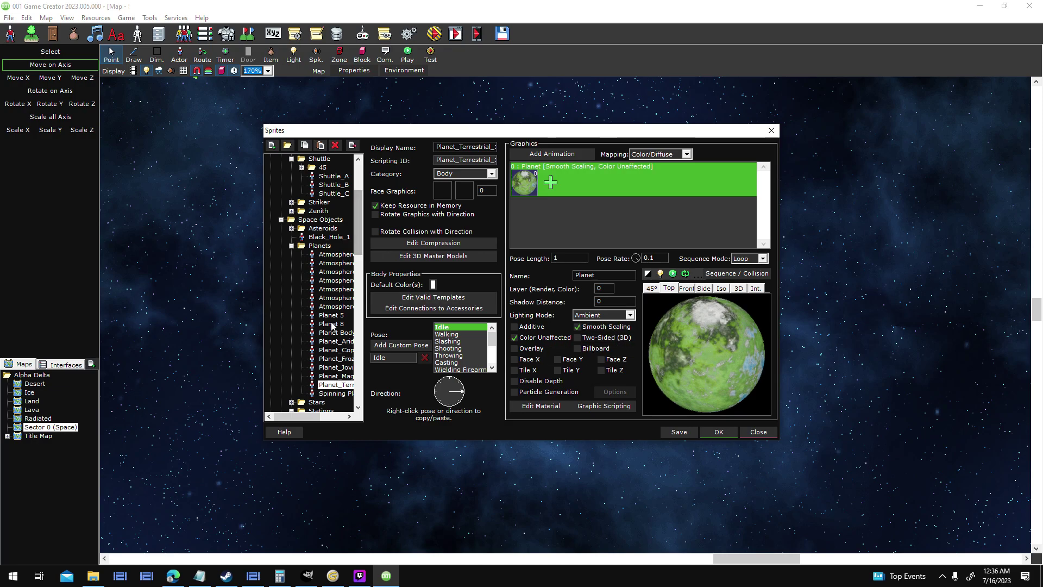
# - Enable smooth scaling on the other planet sprites from Planet_Magma_1 up to Planet_Arid_1, and accept the sprite changes
pyautogui.click(334, 376)
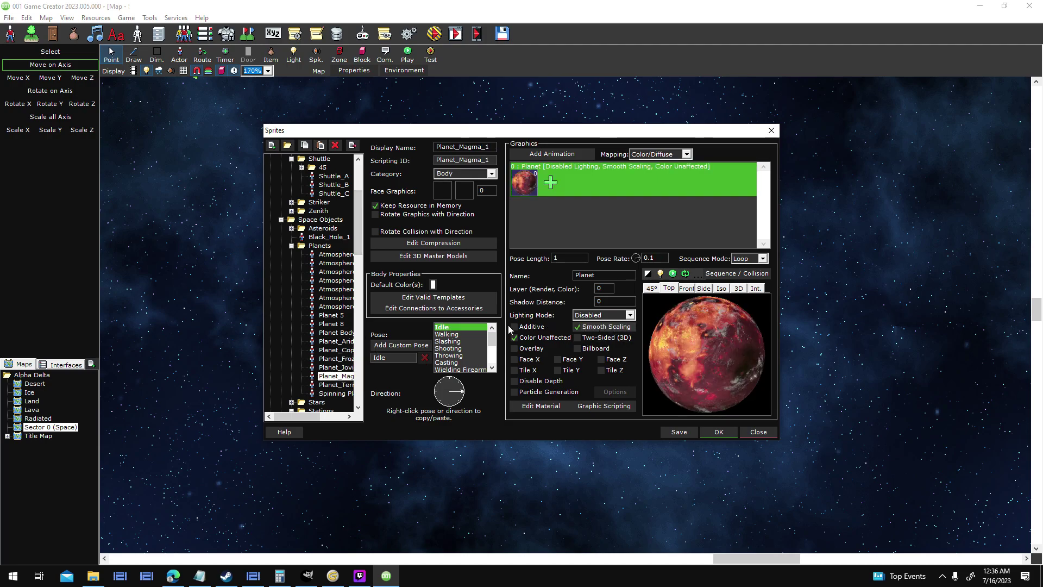
pyautogui.click(334, 367)
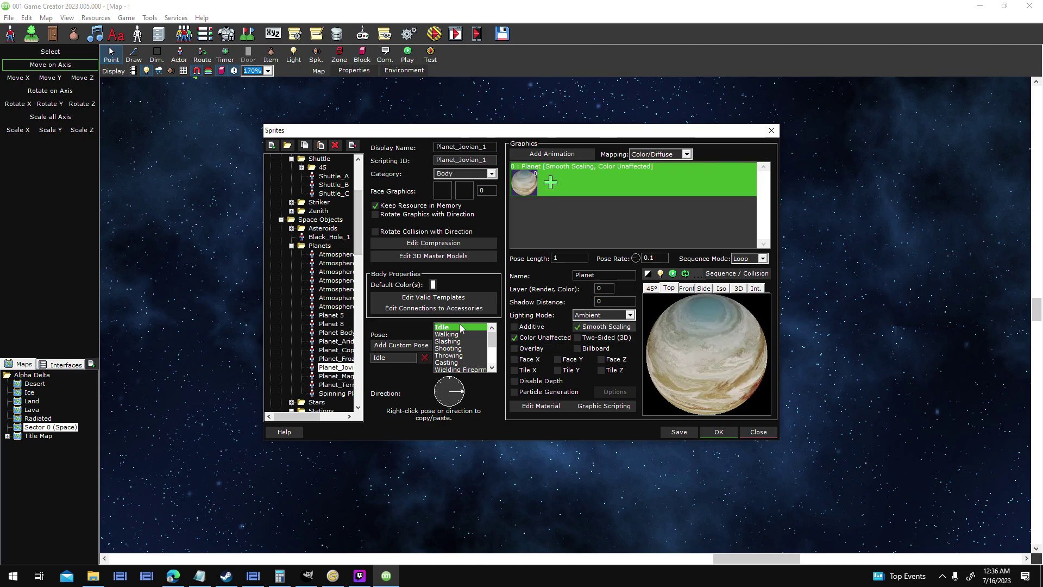
pyautogui.click(335, 359)
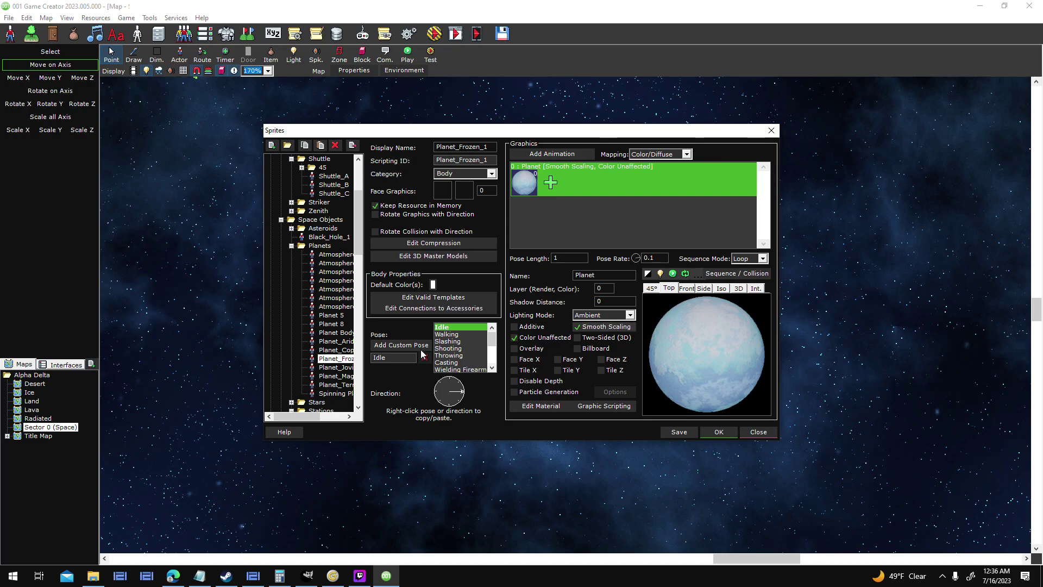
pyautogui.click(335, 350)
pyautogui.click(336, 341)
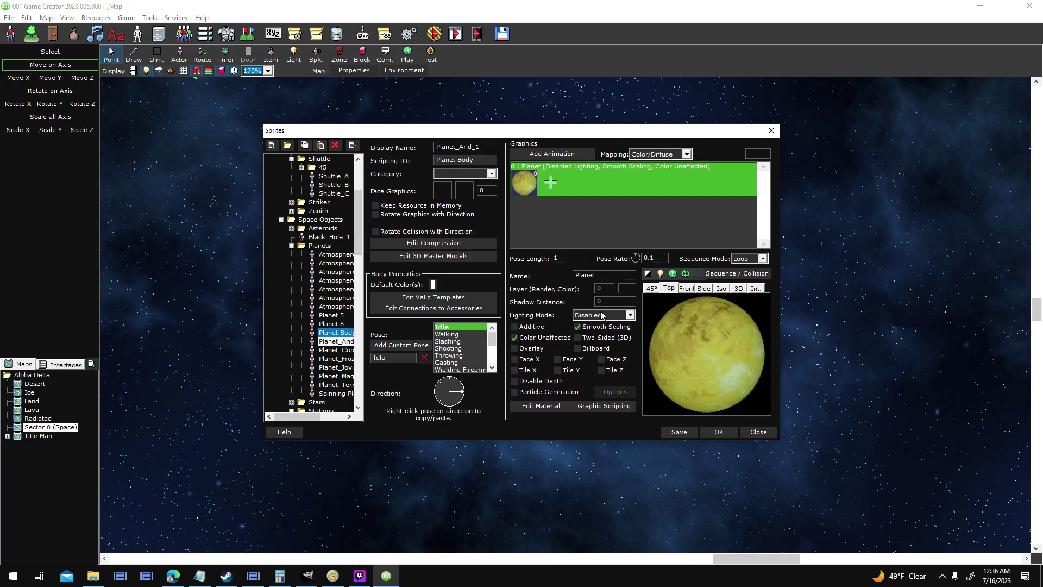
pyautogui.click(710, 431)
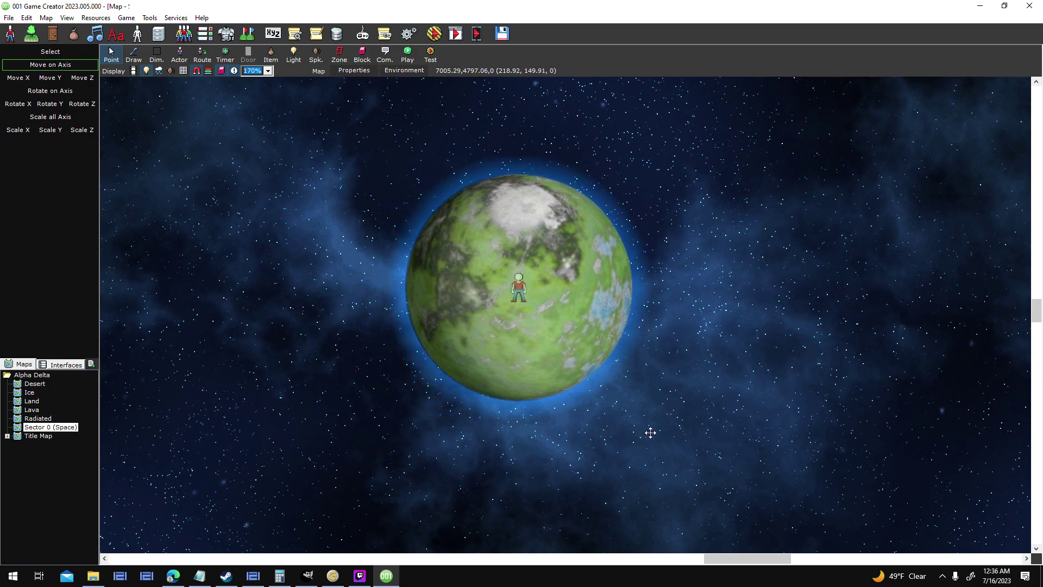
# - Review and accept the actor settings of Athos on the Sector 0 map, and bring up the game's testing options
pyautogui.moveTo(654, 433); pyautogui.dragTo(749, 429, button='middle')
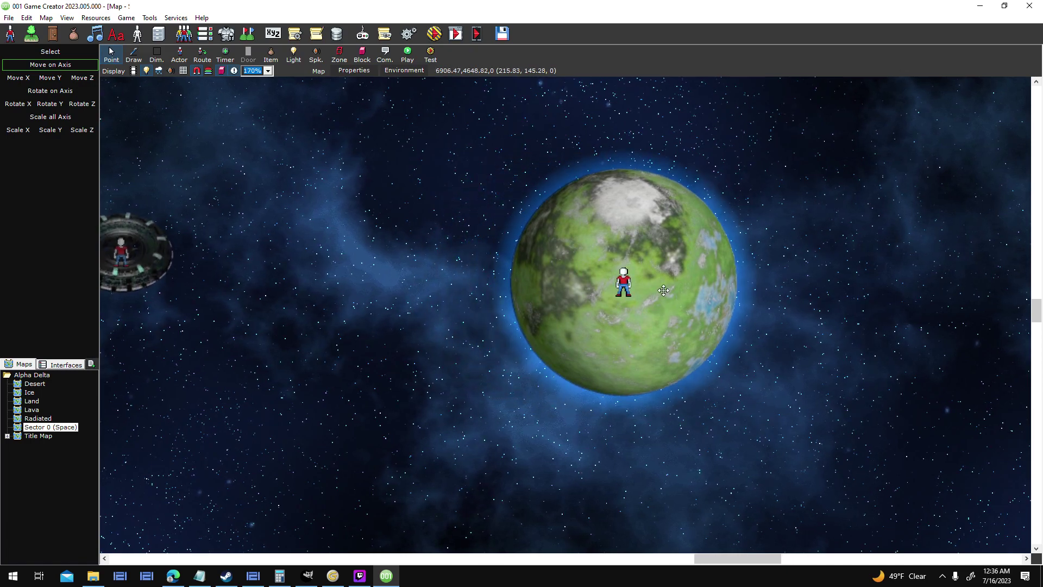
pyautogui.doubleClick(664, 290)
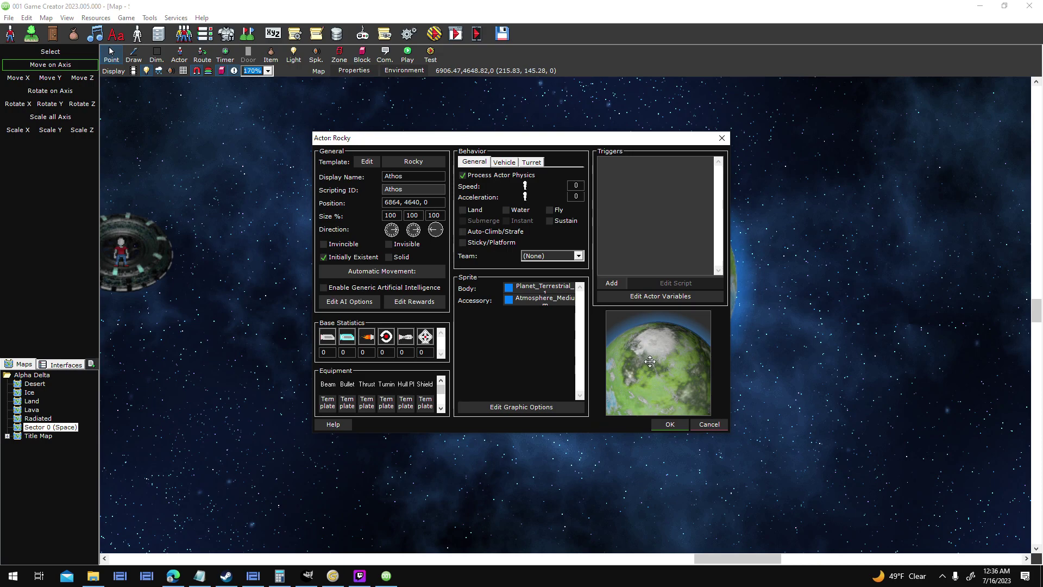
pyautogui.click(668, 425)
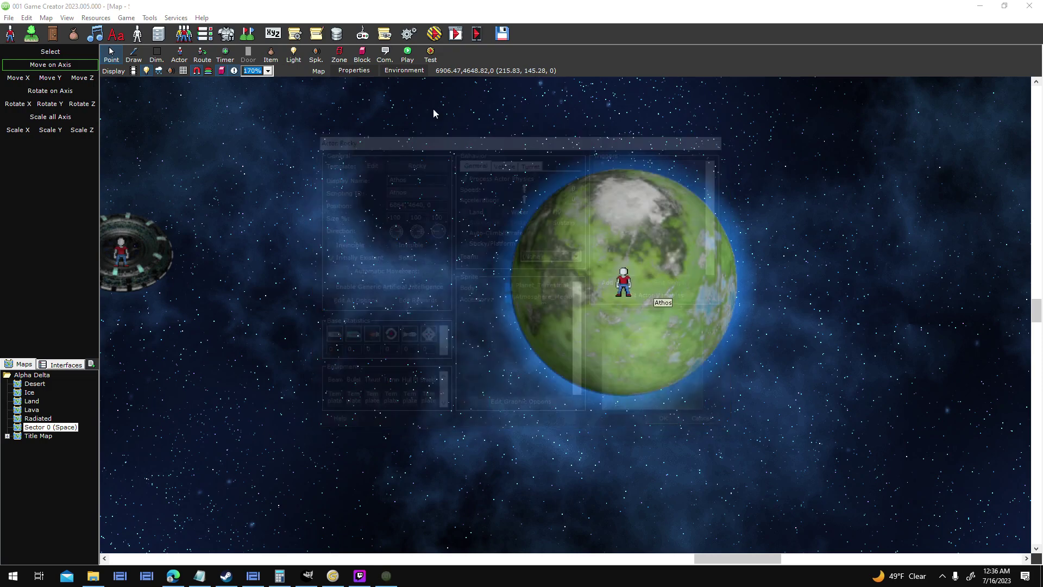
pyautogui.click(434, 34)
pyautogui.press('Return')
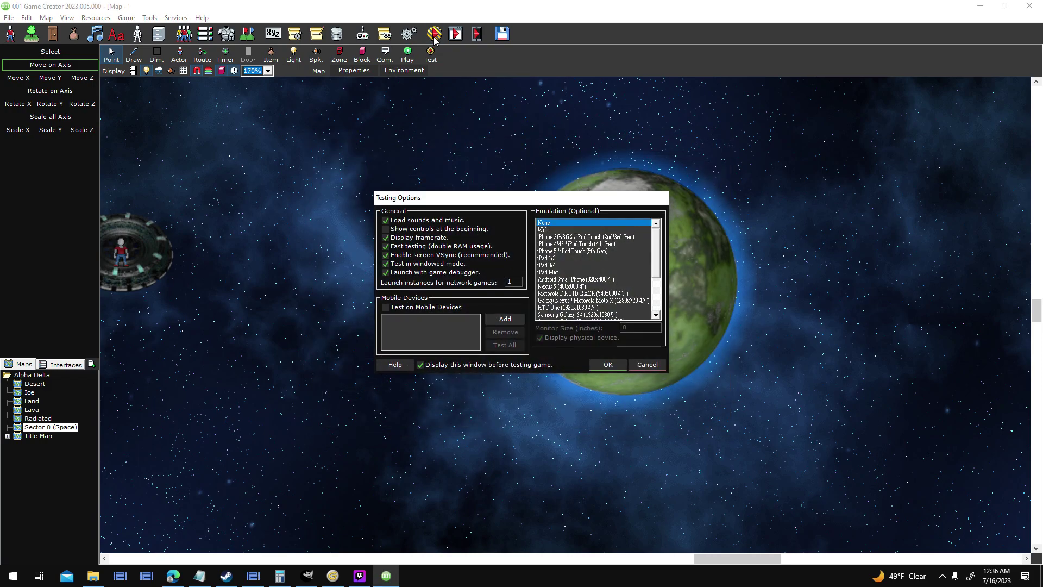
pyautogui.press('Return')
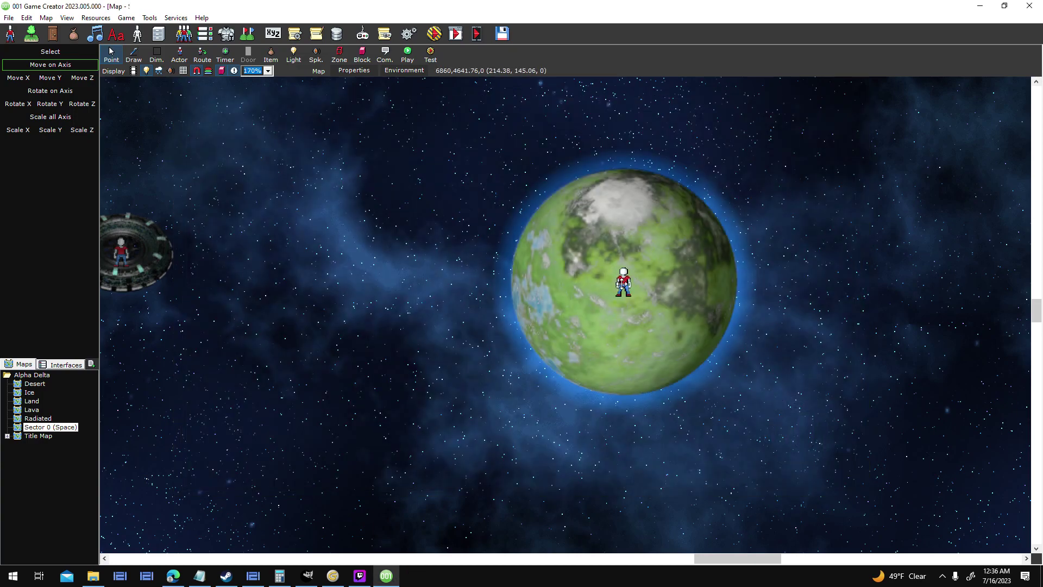
# - Reopen and accept the actor settings of Athos, test-run the game and enter space flight in Sector 0
pyautogui.doubleClick(621, 283)
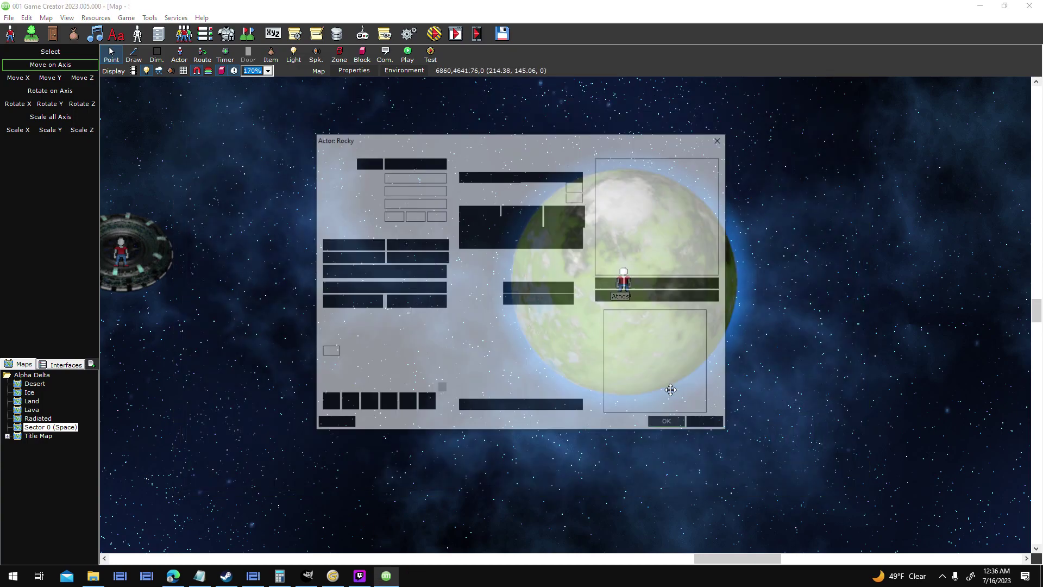
pyautogui.click(669, 424)
pyautogui.click(433, 34)
pyautogui.press('Return')
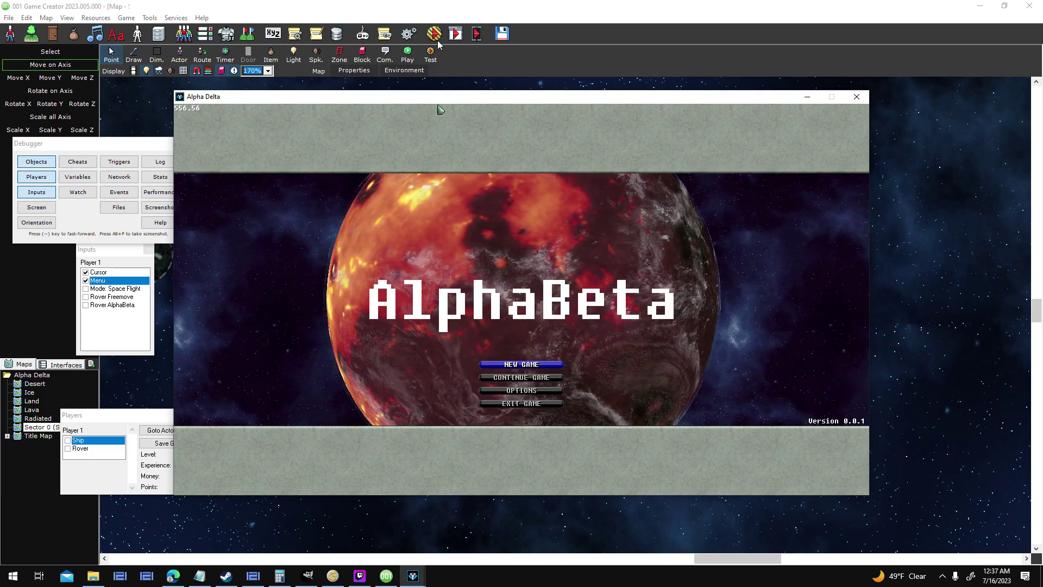
pyautogui.press('Return')
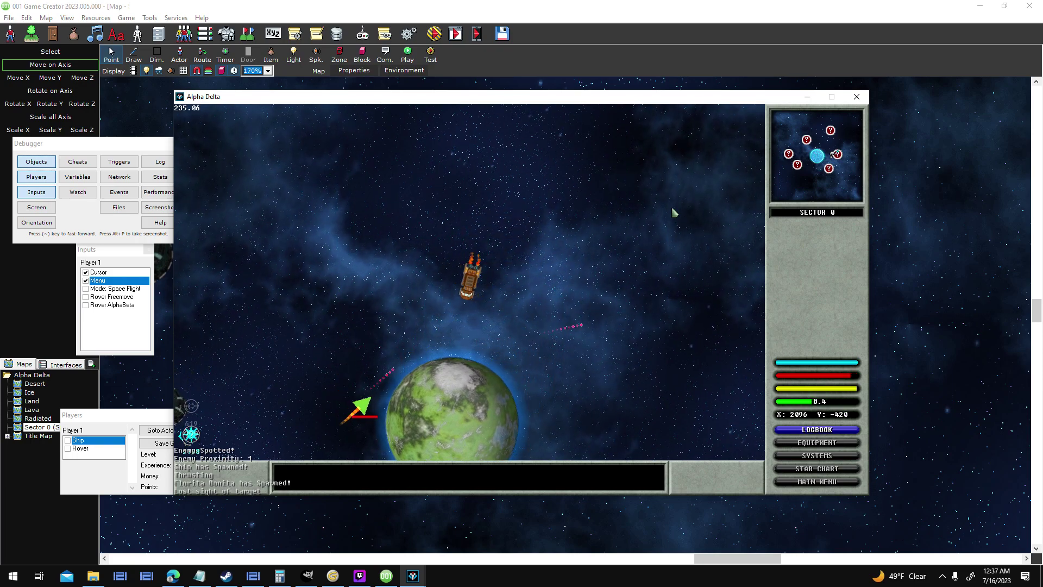
# - Fly the ship over Athos and away past the enemy ships to check how the planet is rendered, and close the game
pyautogui.press('w')
pyautogui.press('a')
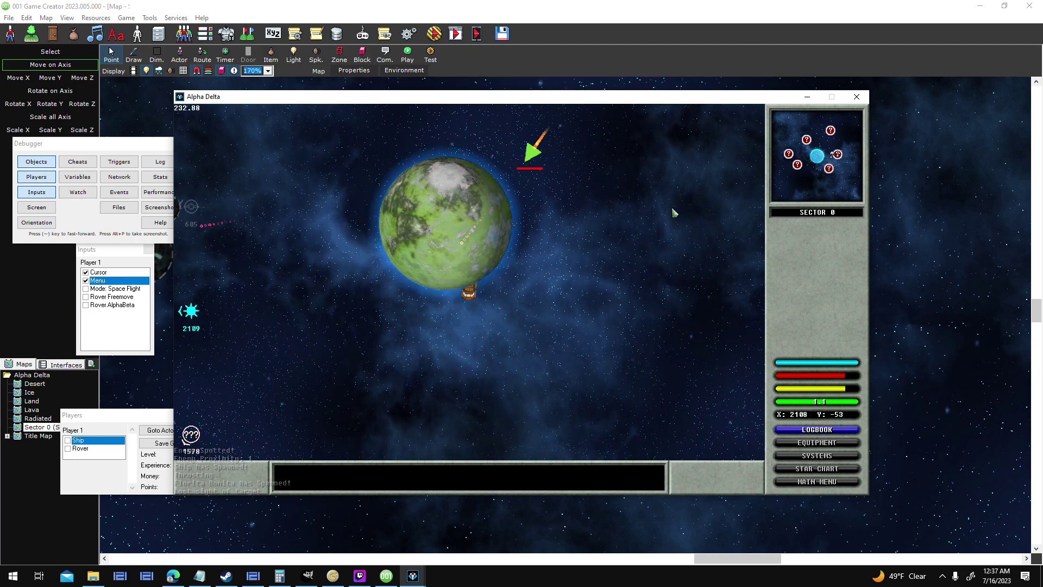
pyautogui.press('d')
pyautogui.press('w')
pyautogui.press('d')
pyautogui.press('w')
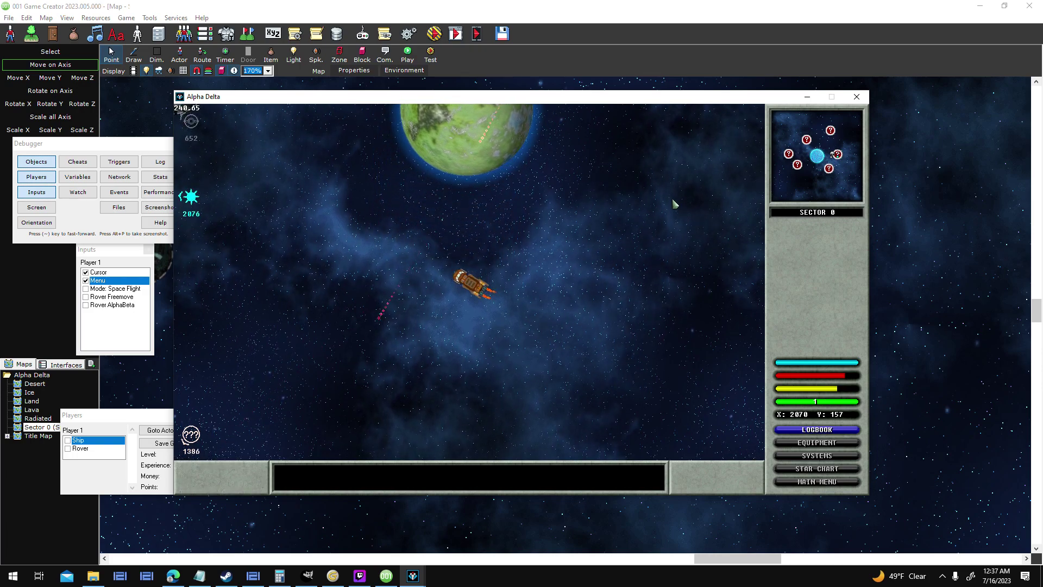
pyautogui.press('Up')
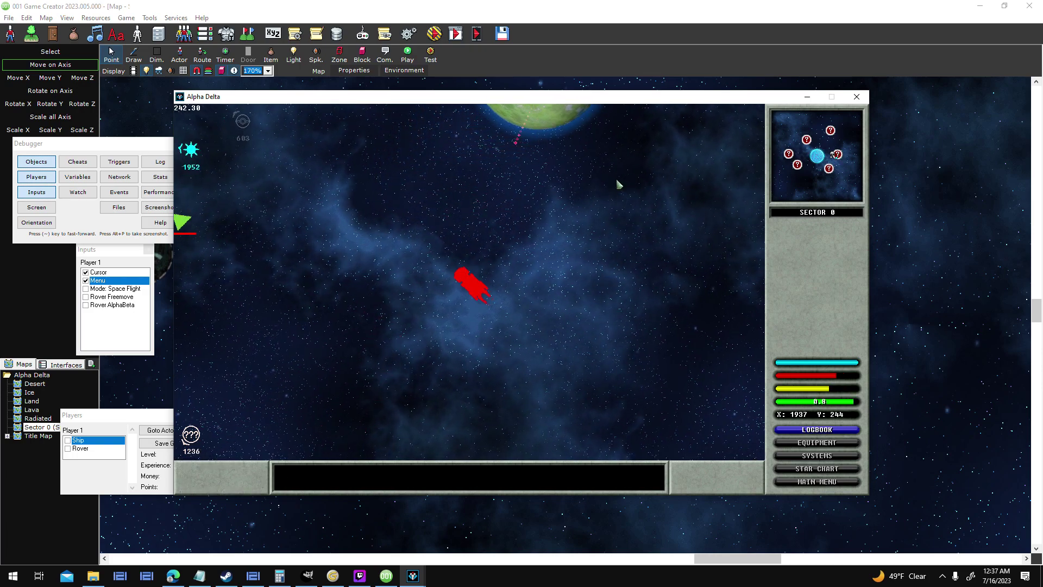
pyautogui.press('Up')
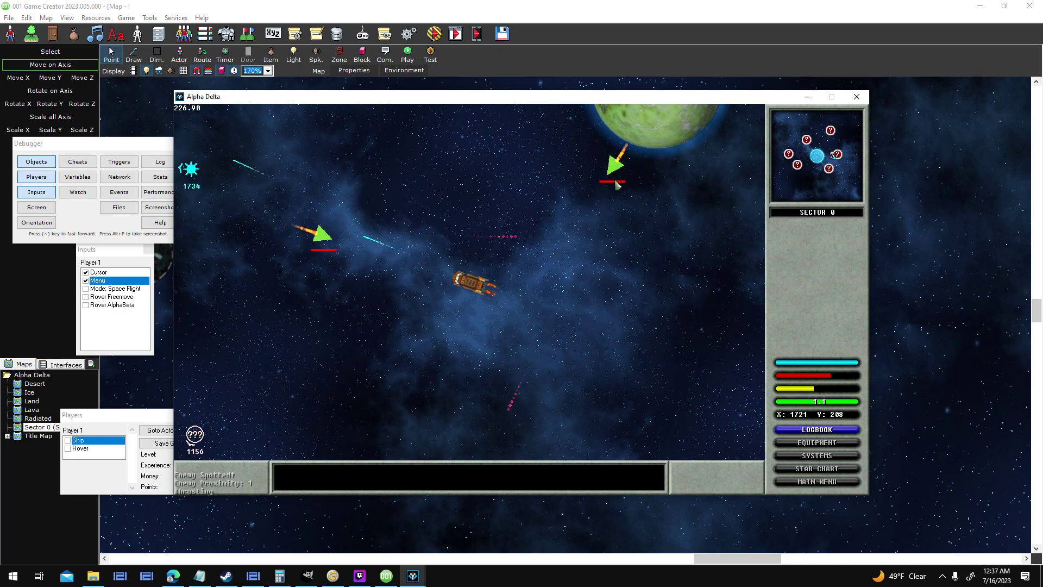
pyautogui.press('Up')
pyautogui.press('Right')
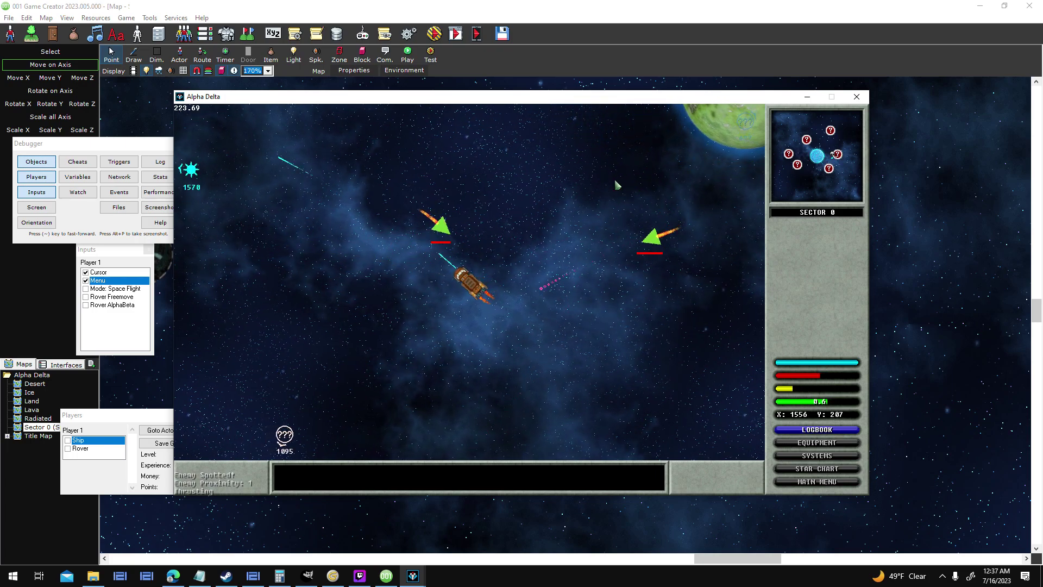
pyautogui.press('Up')
pyautogui.press('Right')
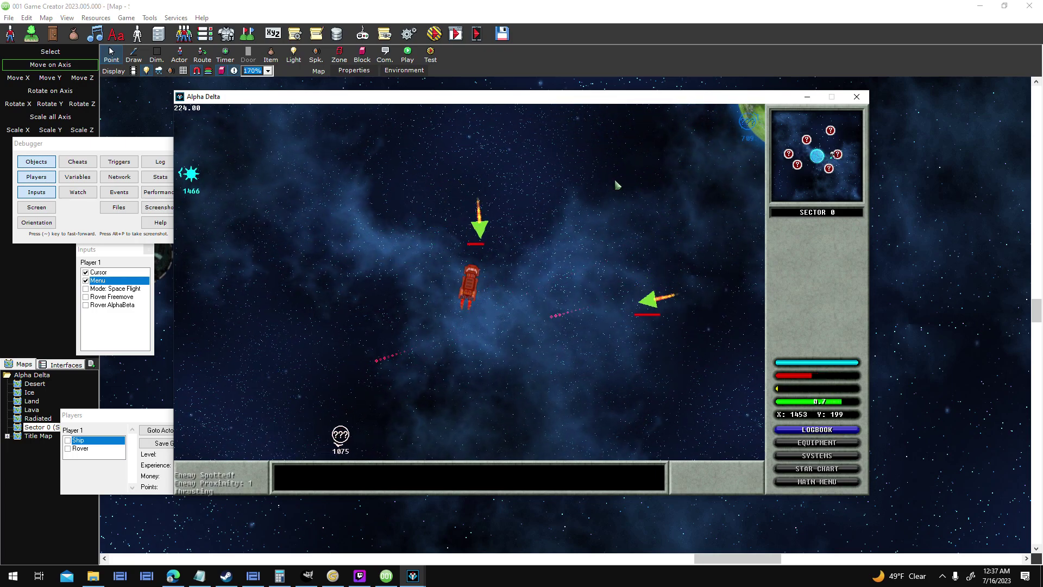
pyautogui.press('Right')
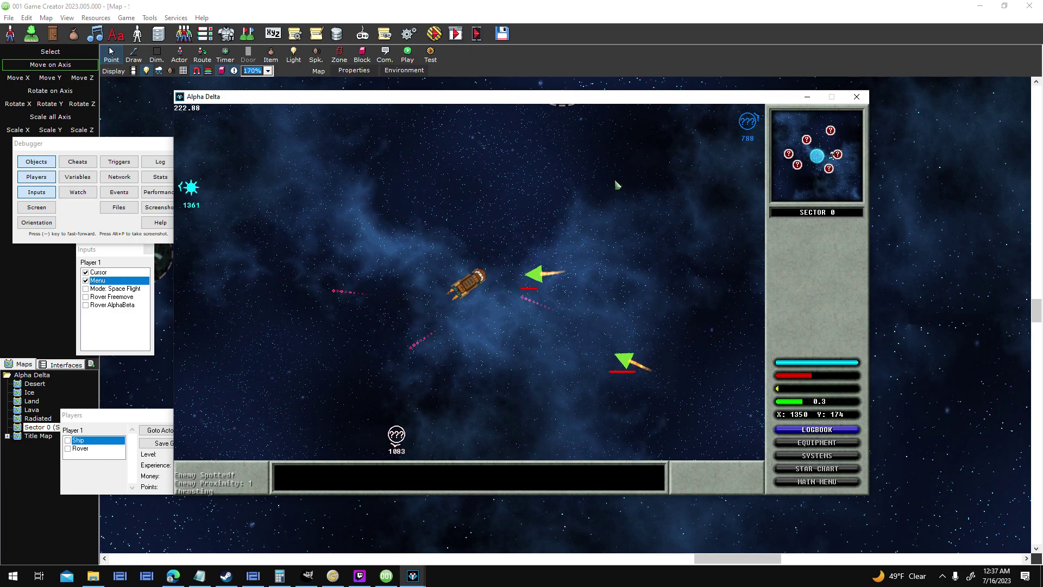
pyautogui.click(857, 97)
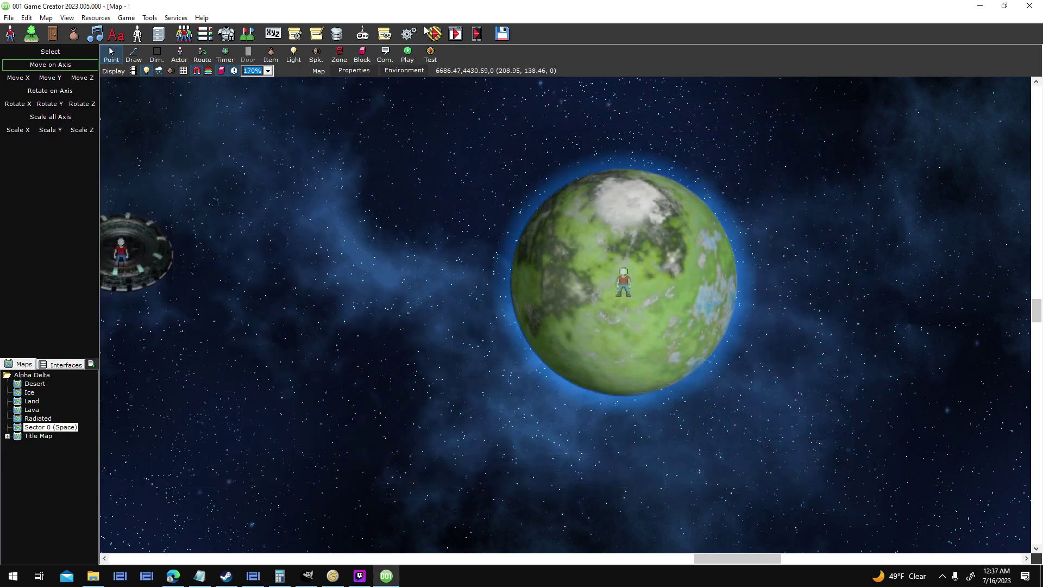
# - Test-run the game with the current testing options and load the Testing Scaling universe save
pyautogui.press('F5')
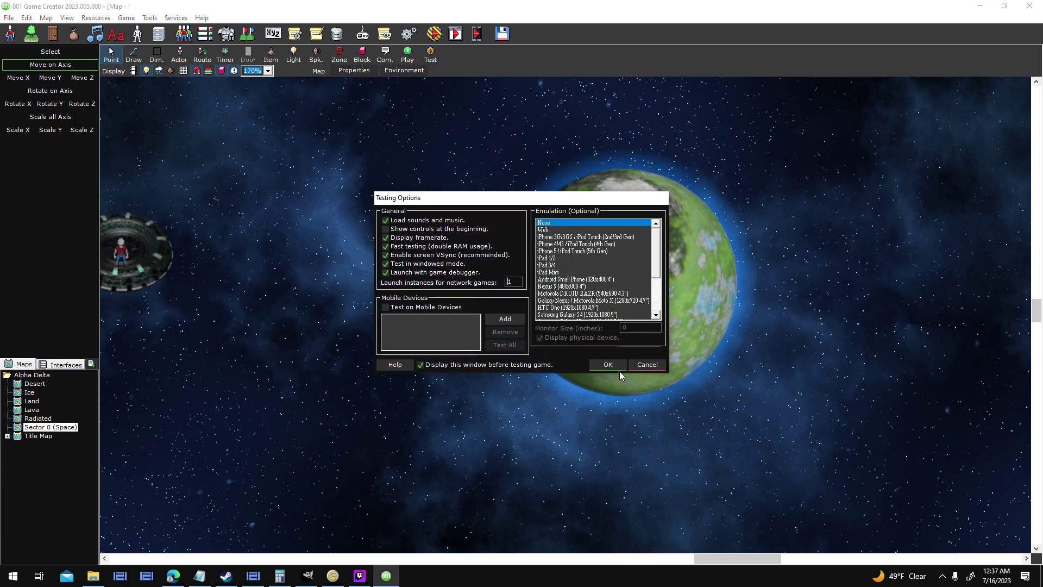
pyautogui.click(614, 363)
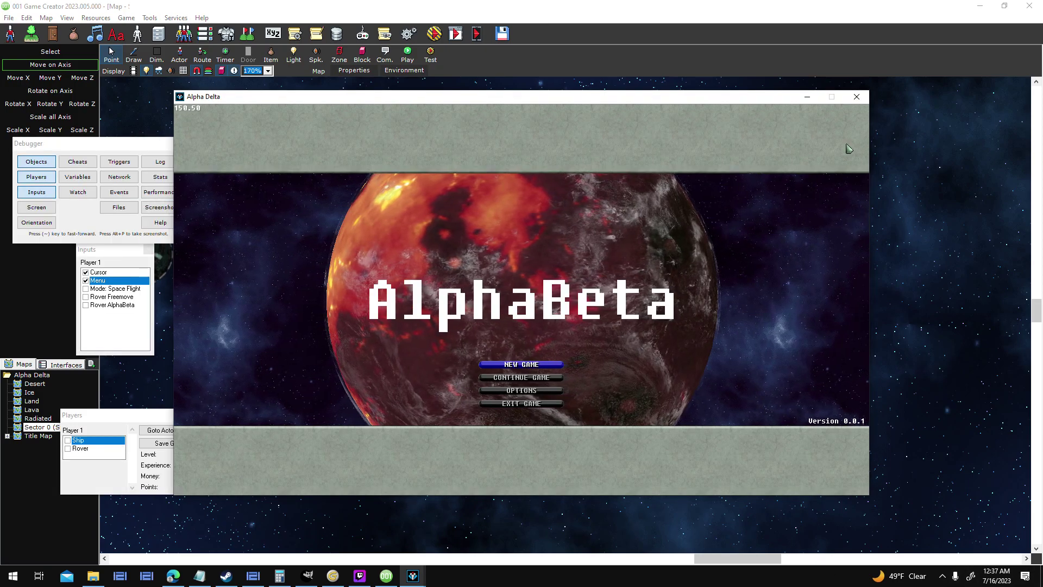
pyautogui.click(565, 376)
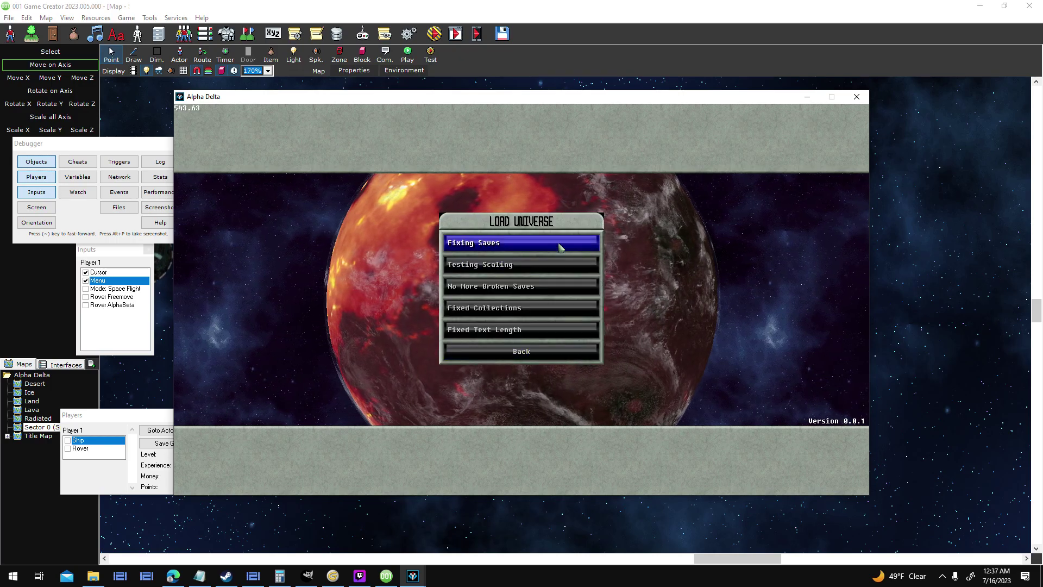
pyautogui.click(589, 266)
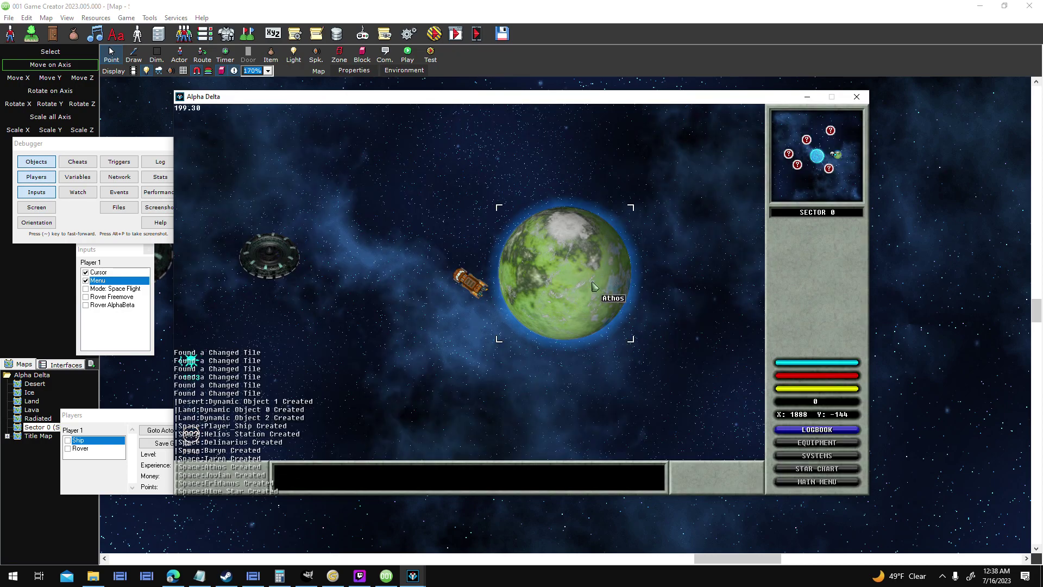
# - Fly the ship against the edge of Athos and back to check its layering with the planet, and close the game
pyautogui.click(592, 282)
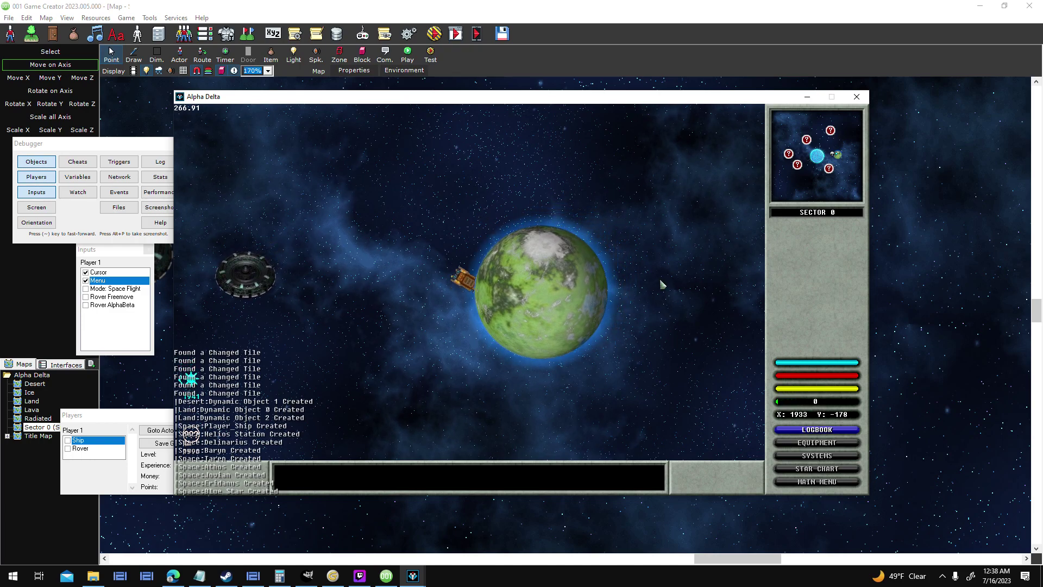
pyautogui.press('d')
pyautogui.press('w')
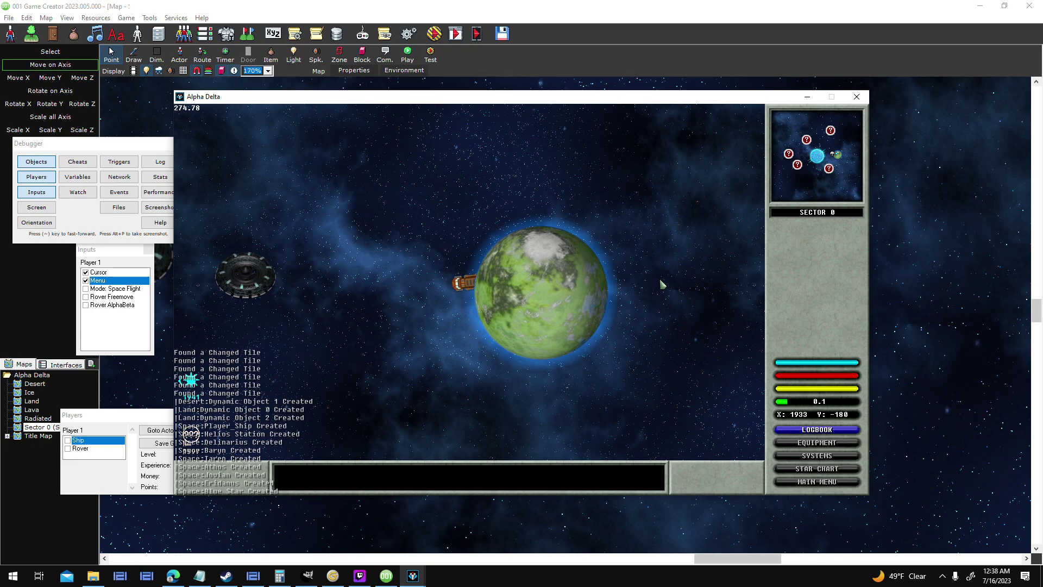
pyautogui.press('d')
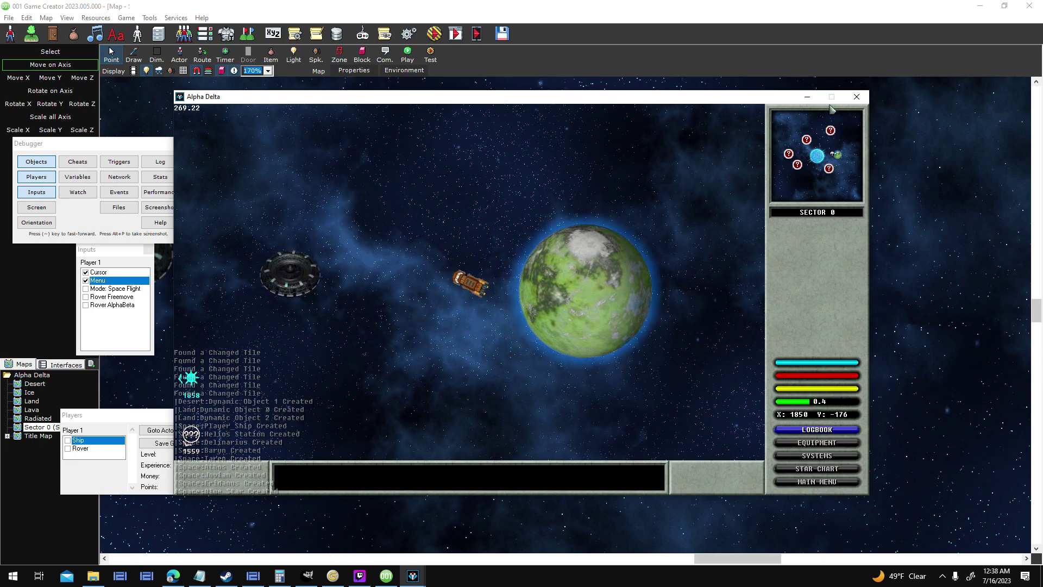
pyautogui.click(856, 97)
# - Attach the Planet Shadow 256 sprite to the Eridanus planet on the Sector 0 map and accept its actor settings
pyautogui.scroll(-3, 734, 350)
pyautogui.moveTo(735, 350); pyautogui.dragTo(334, 332, button='middle')
pyautogui.moveTo(663, 267); pyautogui.dragTo(1021, 483, button='middle')
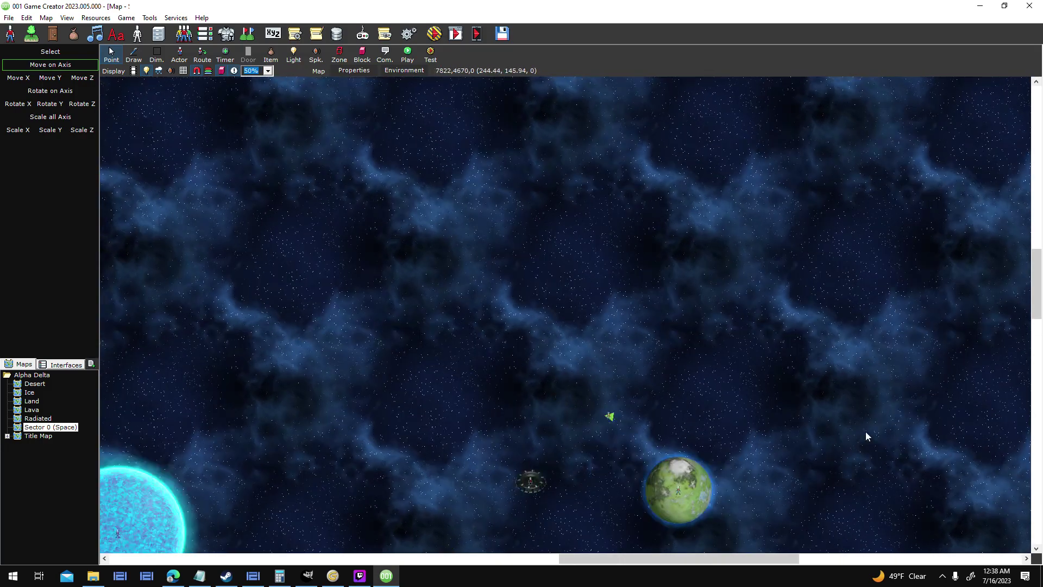
pyautogui.moveTo(586, 220); pyautogui.dragTo(835, 506, button='middle')
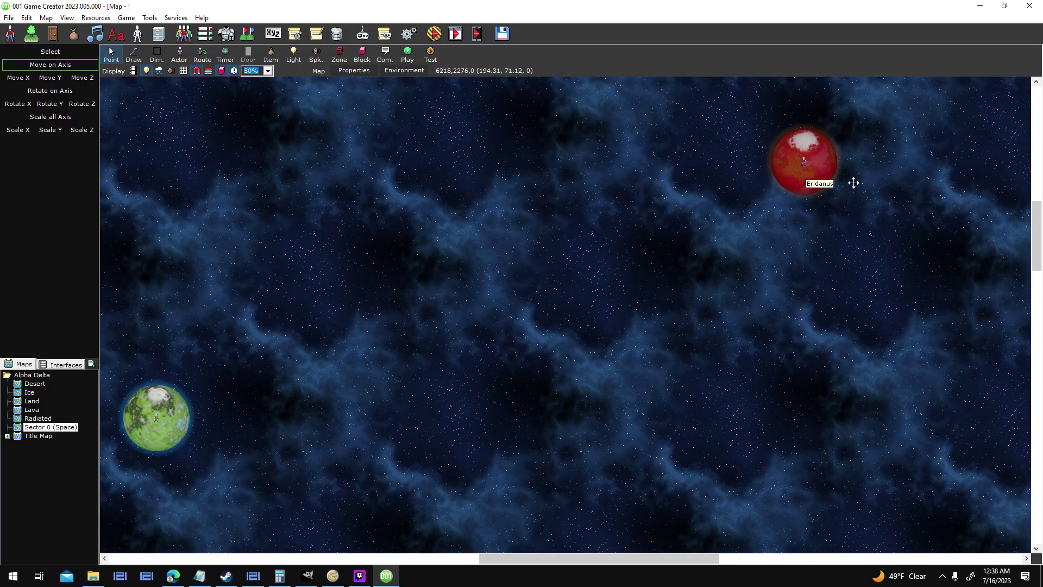
pyautogui.click(560, 407)
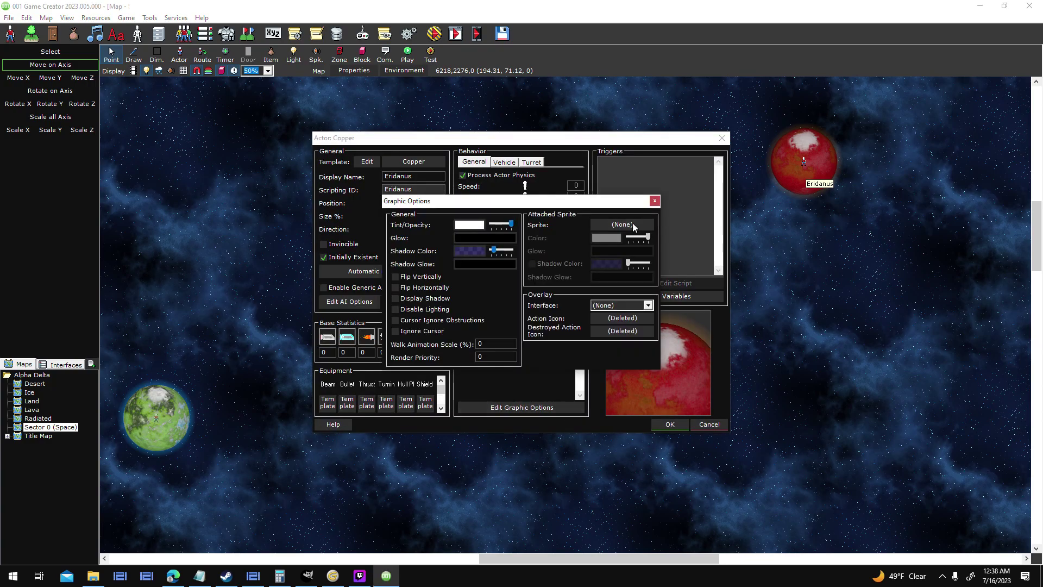
pyautogui.click(663, 423)
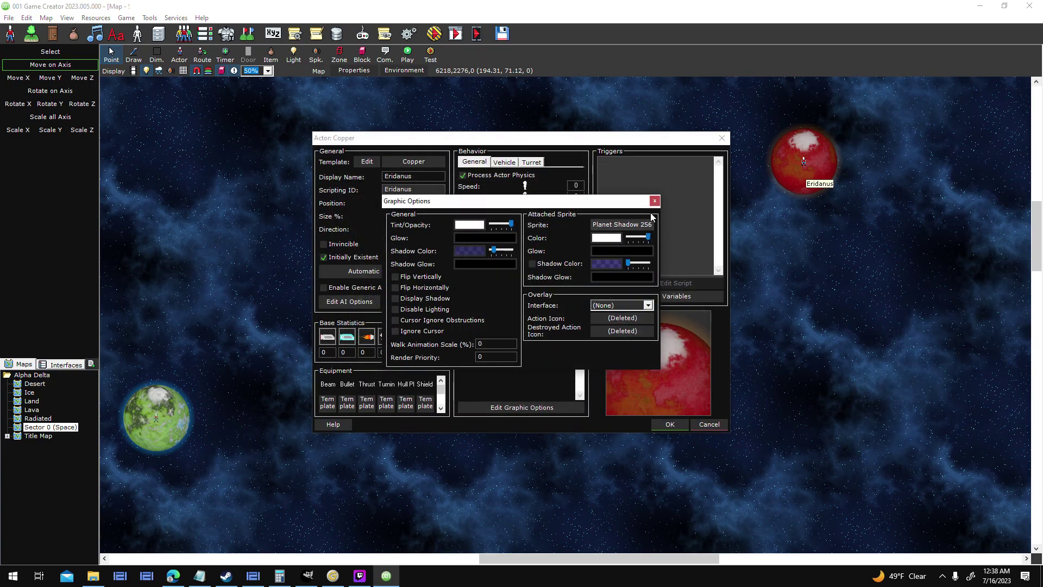
pyautogui.click(654, 201)
pyautogui.click(670, 424)
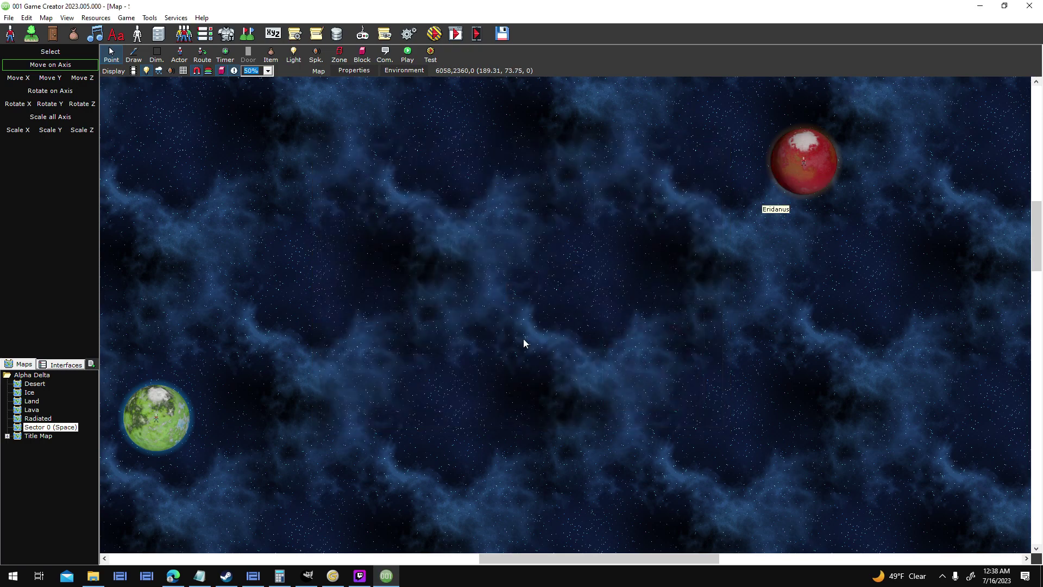
# - Open the actor settings of the planet Taren and set its body sprite to Planet_Arid_1
pyautogui.press('Down')
pyautogui.press('Left')
pyautogui.moveTo(727, 311); pyautogui.dragTo(738, 307, button='middle')
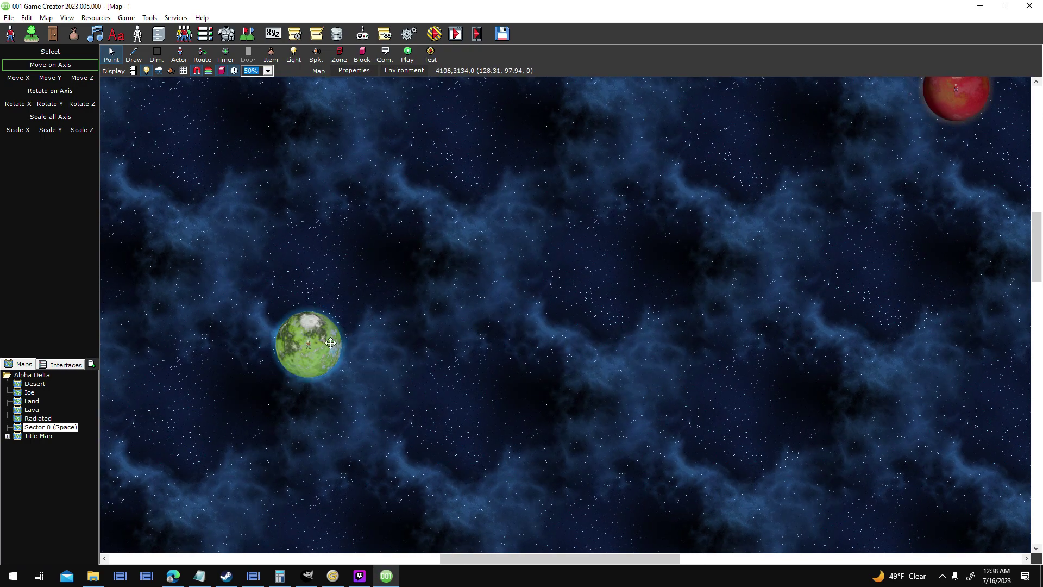
pyautogui.click(559, 288)
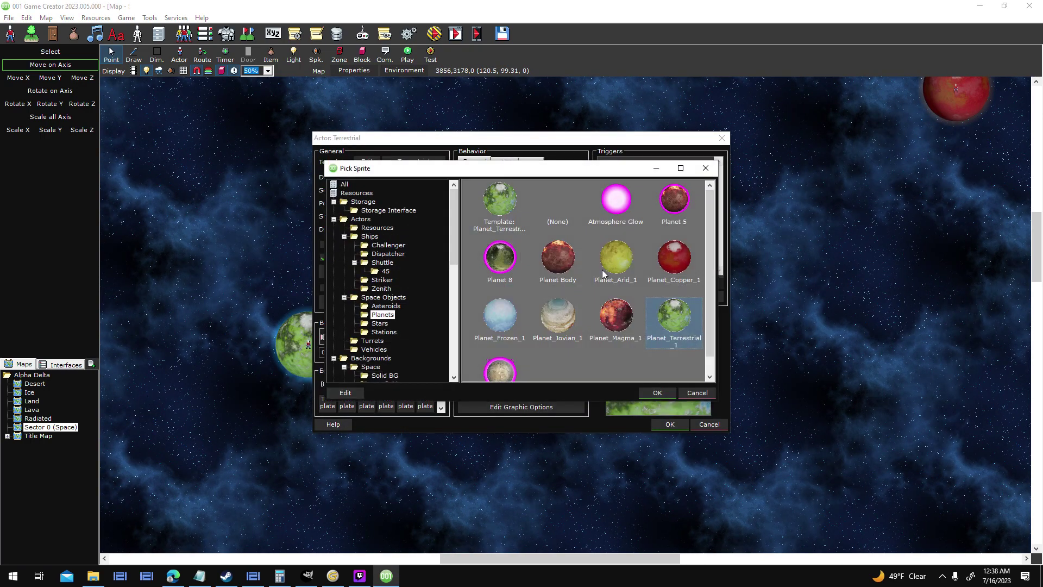
pyautogui.doubleClick(621, 260)
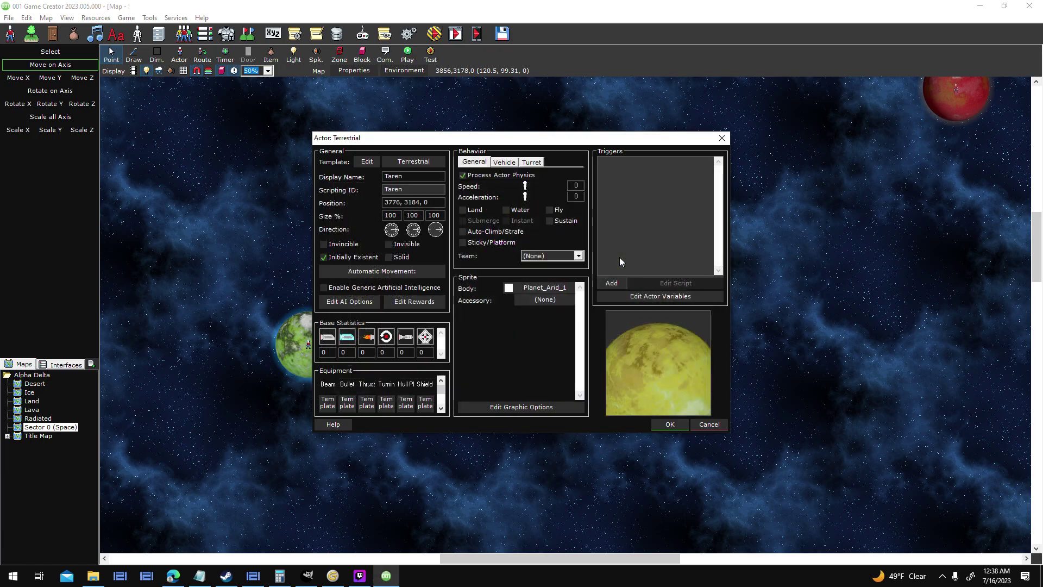
# - Set Taren's accessory sprite to the medium atmosphere
pyautogui.click(530, 300)
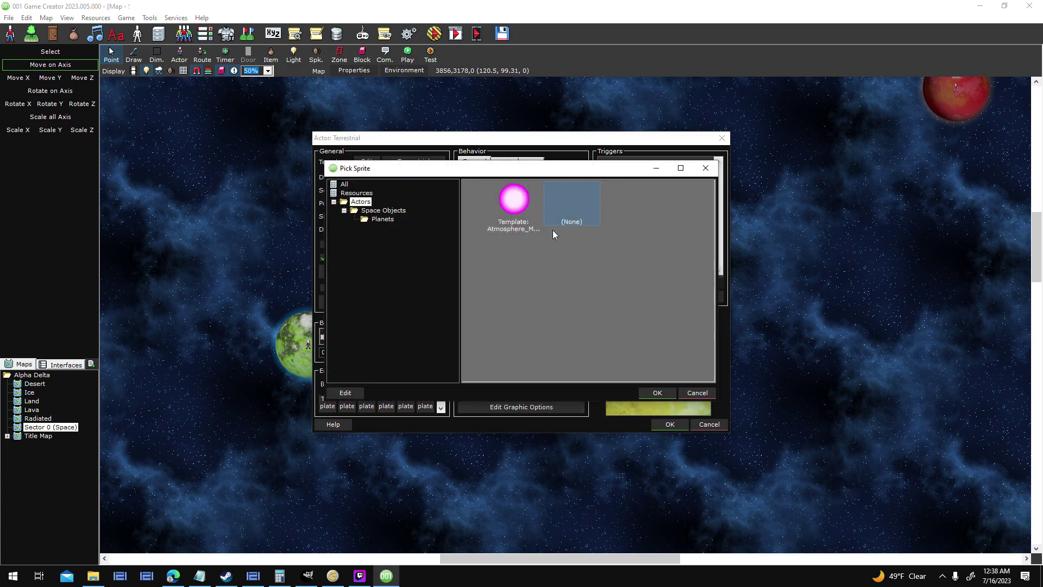
pyautogui.doubleClick(510, 202)
pyautogui.click(545, 305)
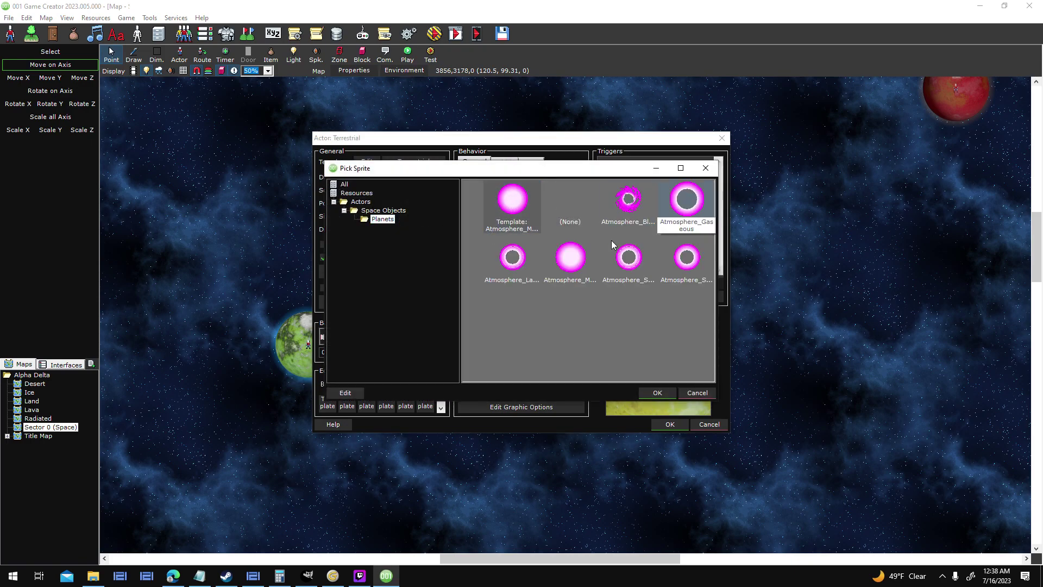
pyautogui.doubleClick(570, 263)
# - Color both Taren's body sprite and its atmosphere accessory yellow
pyautogui.click(509, 289)
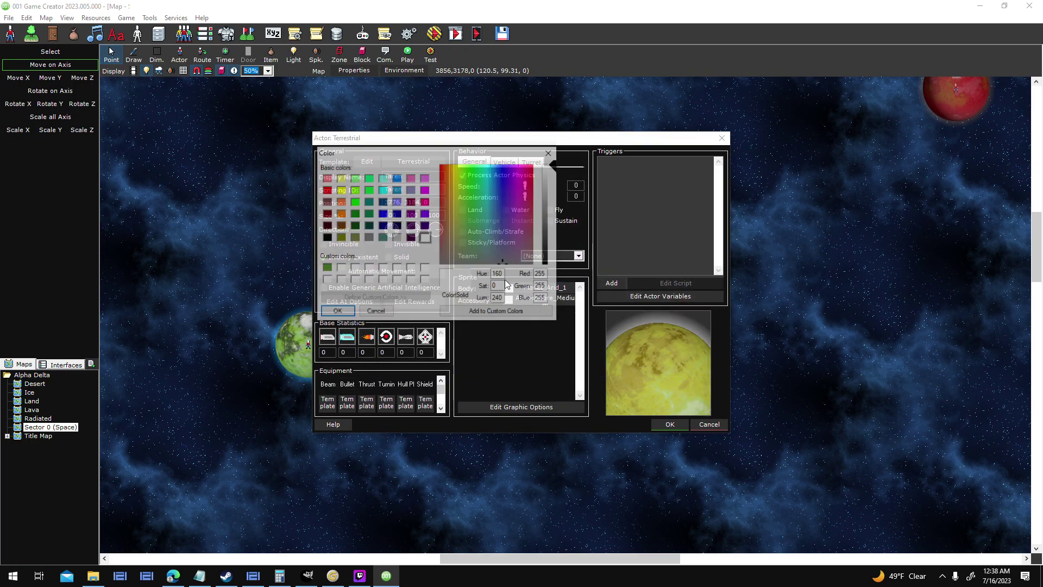
pyautogui.click(341, 191)
pyautogui.click(337, 313)
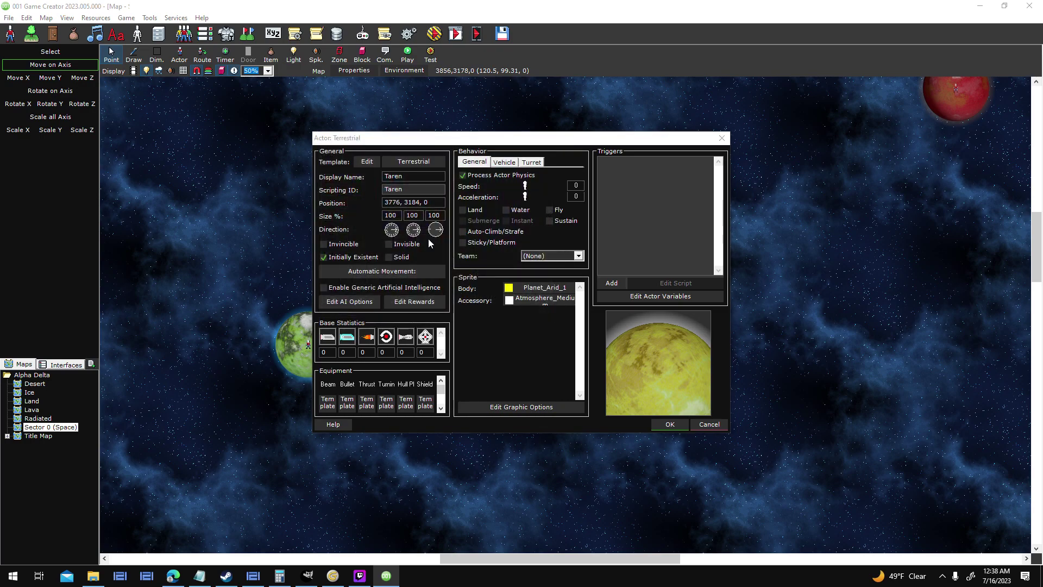
pyautogui.click(507, 298)
pyautogui.click(340, 191)
pyautogui.click(337, 313)
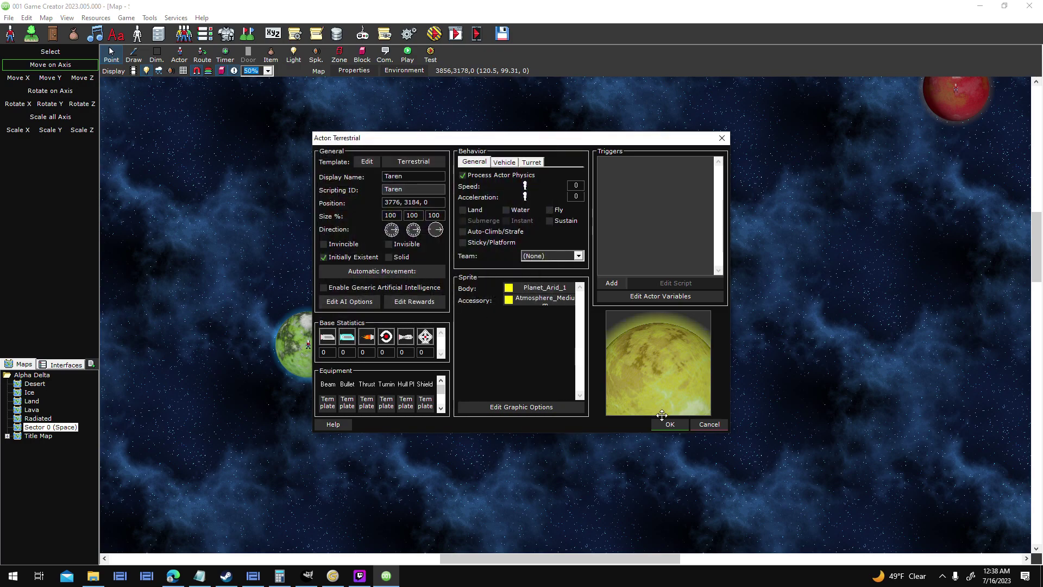
# - Attach the Planet Shadow 256 sprite to Taren and accept its actor settings
pyautogui.click(565, 408)
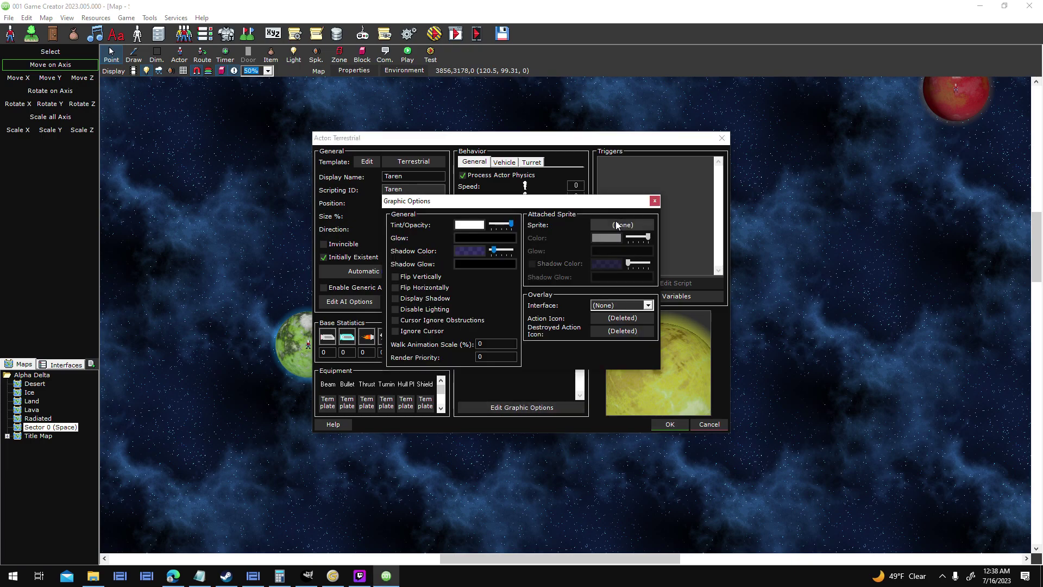
pyautogui.click(614, 220)
pyautogui.doubleClick(619, 356)
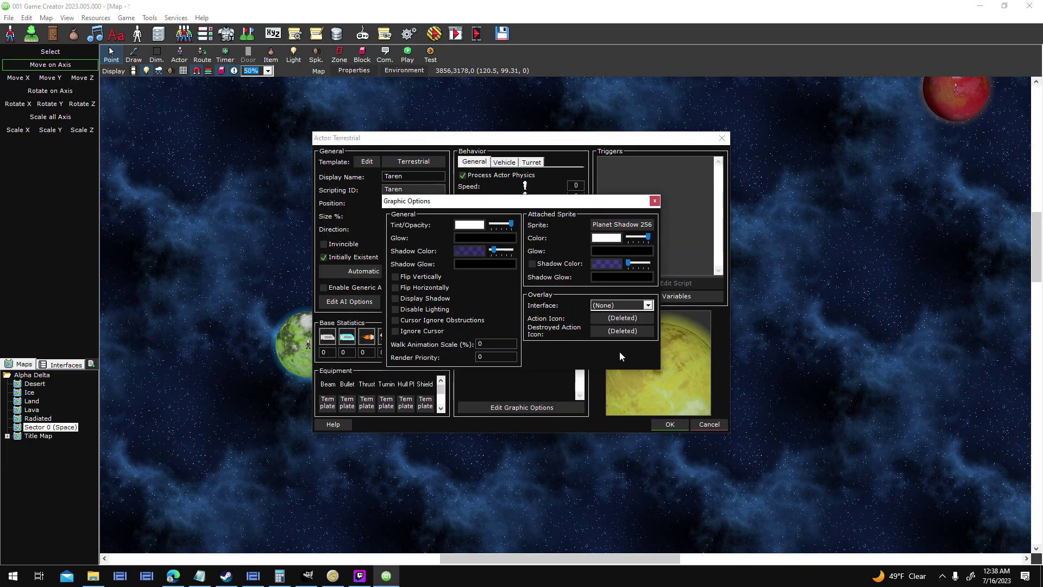
pyautogui.click(655, 201)
pyautogui.click(674, 428)
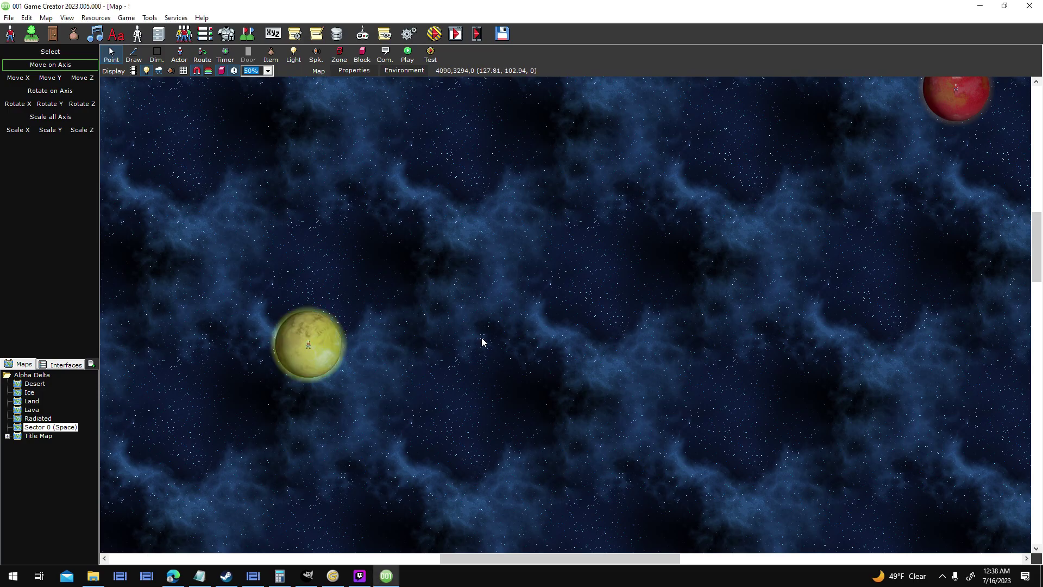
# - Attach the planet shadow sprite to the frozen planet Delinarius and accept its actor settings
pyautogui.moveTo(482, 342); pyautogui.dragTo(696, 203, button='middle')
pyautogui.scroll(-3, 419, 426)
pyautogui.hscroll(-5, 419, 426)
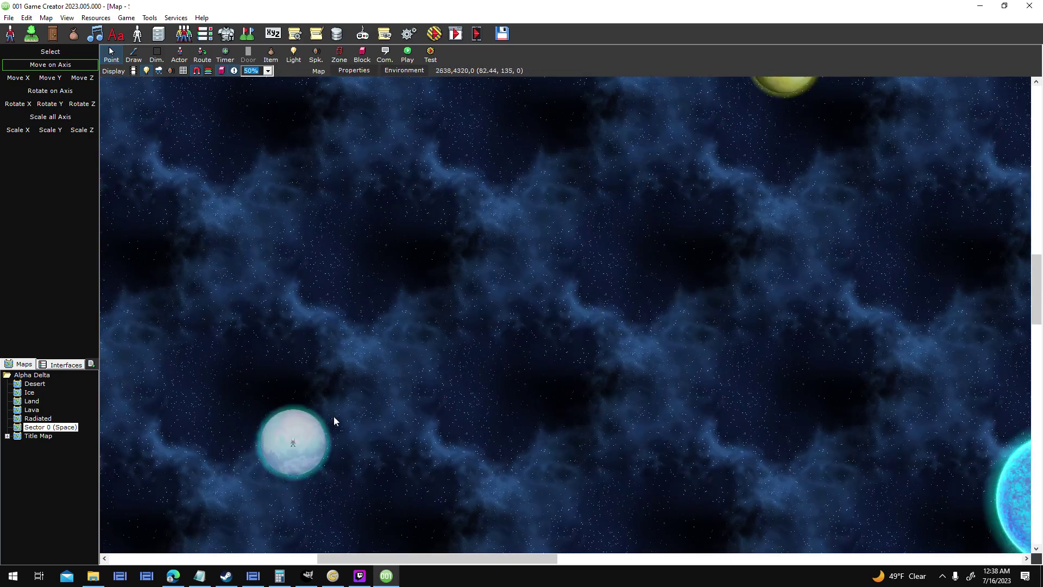
pyautogui.press('Return')
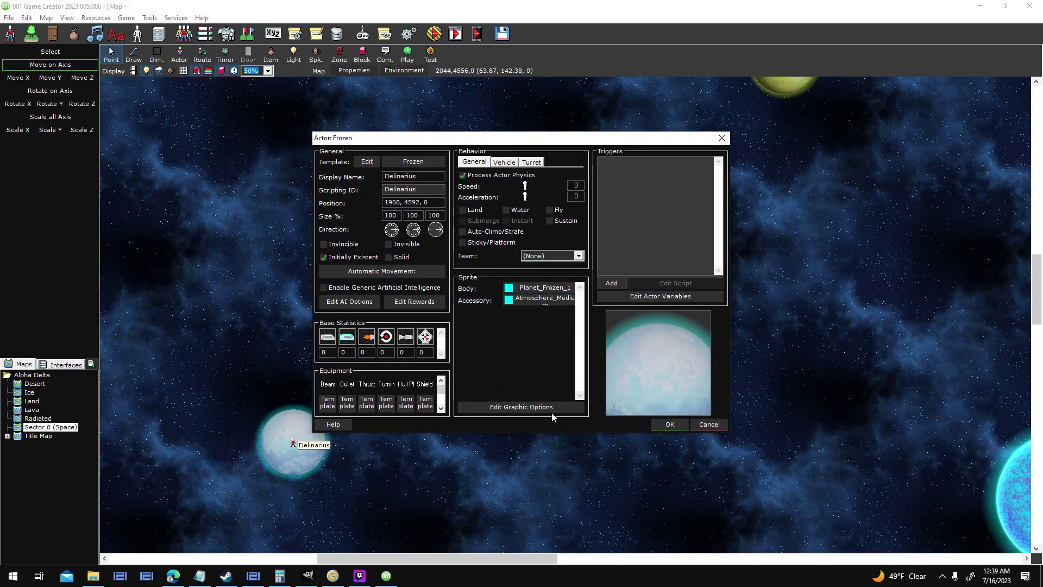
pyautogui.click(551, 408)
pyautogui.click(607, 225)
pyautogui.click(639, 395)
pyautogui.click(655, 201)
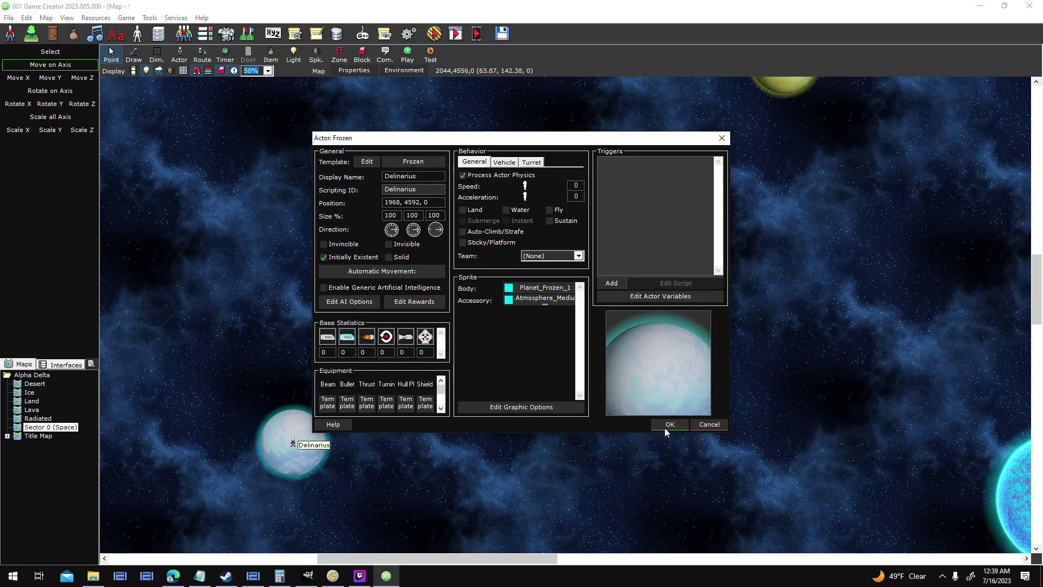
pyautogui.click(663, 428)
# - Attach the planet shadow sprite to the volcanic planet Baryn and accept its actor settings
pyautogui.moveTo(557, 398); pyautogui.dragTo(335, 317, button='middle')
pyautogui.moveTo(732, 373); pyautogui.dragTo(682, 341, button='middle')
pyautogui.moveTo(927, 324); pyautogui.dragTo(123, 267, button='middle')
pyautogui.moveTo(639, 509); pyautogui.dragTo(698, 343, button='middle')
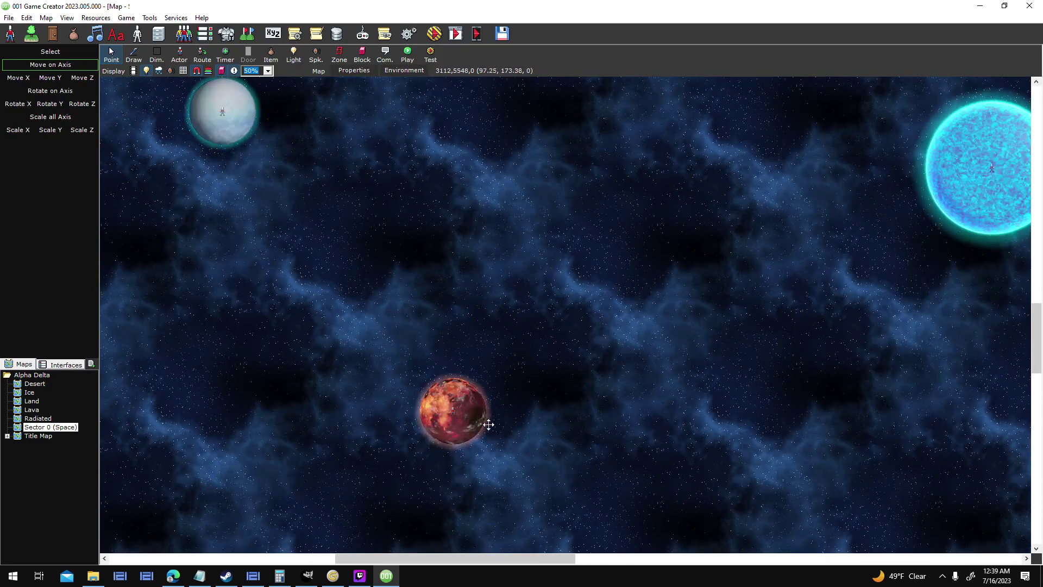
pyautogui.doubleClick(531, 278)
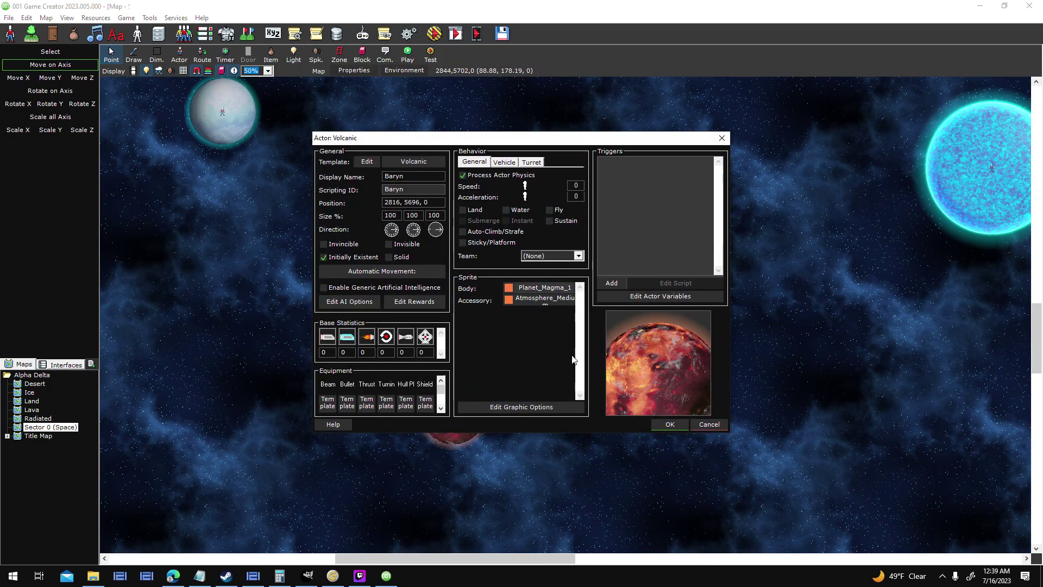
pyautogui.click(624, 223)
pyautogui.click(610, 318)
pyautogui.click(660, 393)
pyautogui.click(655, 202)
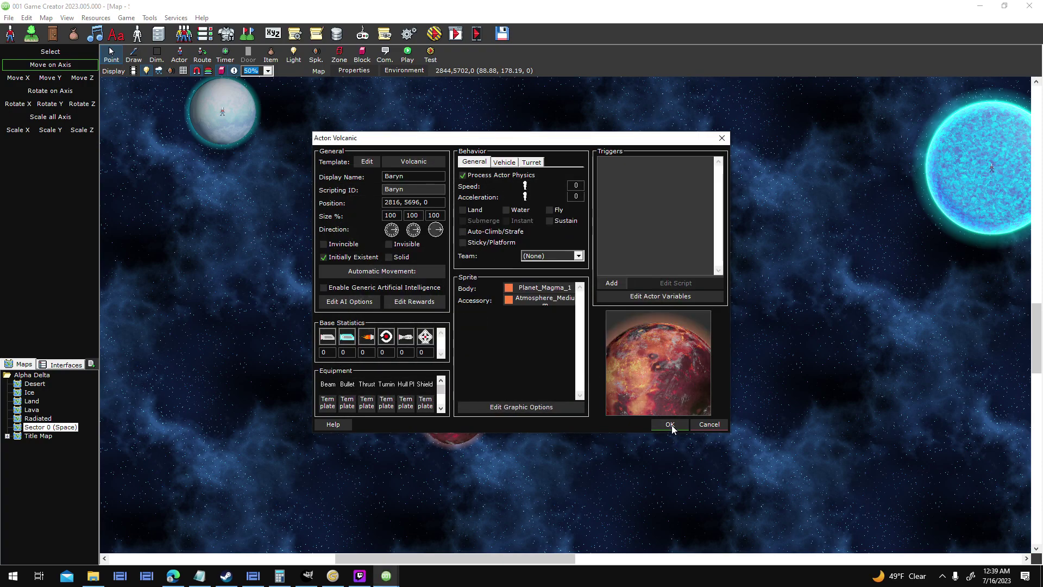
pyautogui.click(672, 424)
# - Review the actor settings of the gas giant Jovian and cancel out of them
pyautogui.press('Right')
pyautogui.press('Down')
pyautogui.moveTo(757, 341); pyautogui.dragTo(582, 319, button='middle')
pyautogui.doubleClick(778, 363)
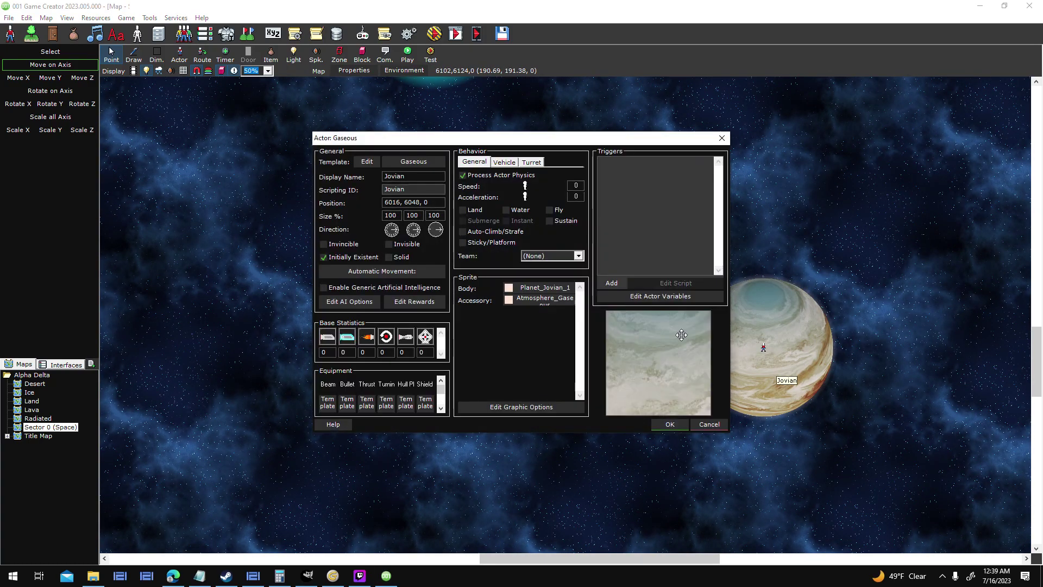
pyautogui.click(711, 425)
# - Save the map, test-run the game and load the Testing Scaling universe save again
pyautogui.click(436, 38)
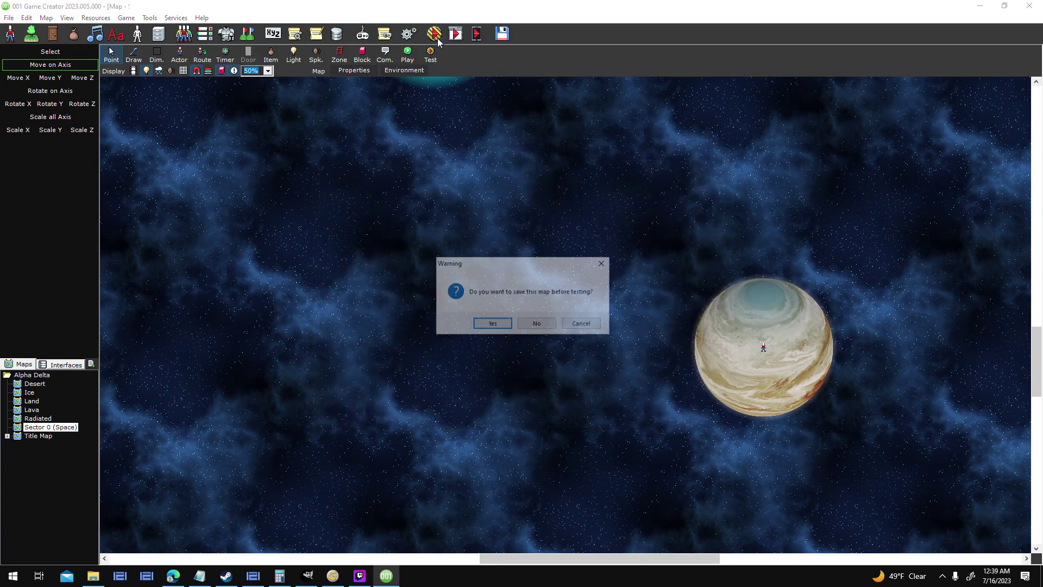
pyautogui.press('Return')
pyautogui.press('Return')
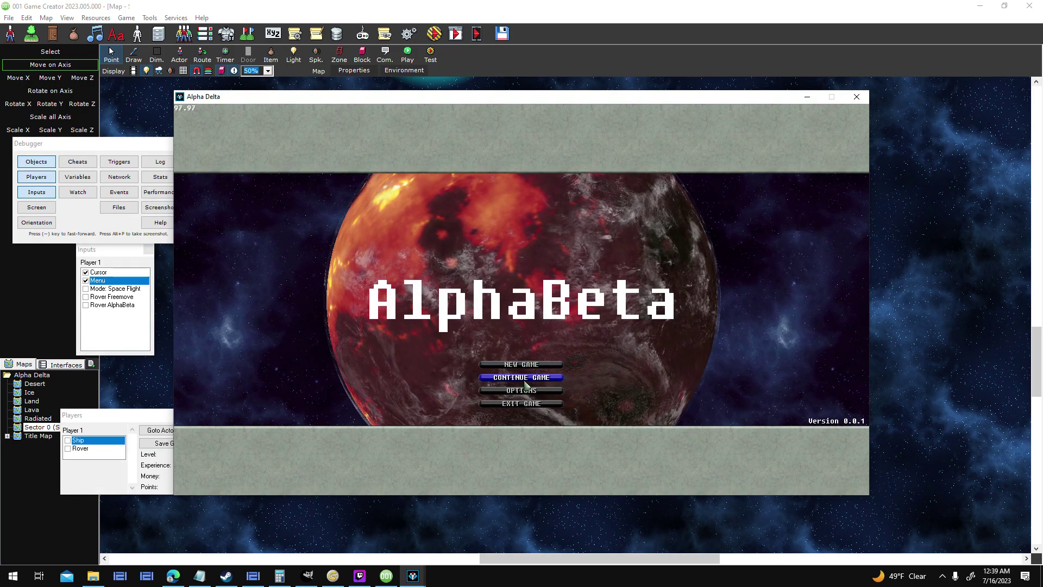
pyautogui.click(531, 367)
pyautogui.click(530, 265)
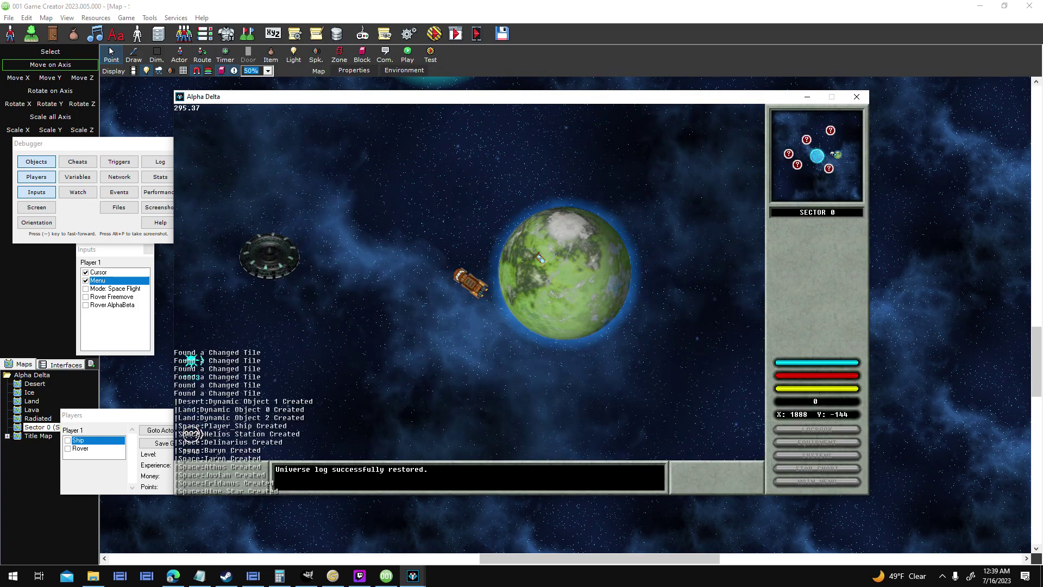
# - Fly the ship to the red planet Eridanus and on to yellow Taren to check their shadows and layering
pyautogui.press('w')
pyautogui.press('d')
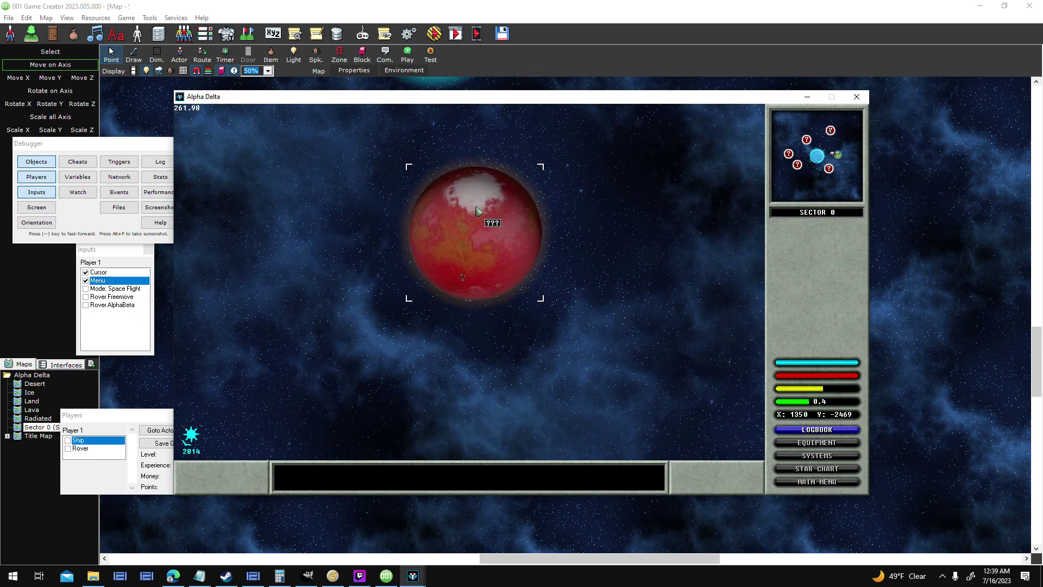
pyautogui.click(499, 247)
pyautogui.click(586, 240)
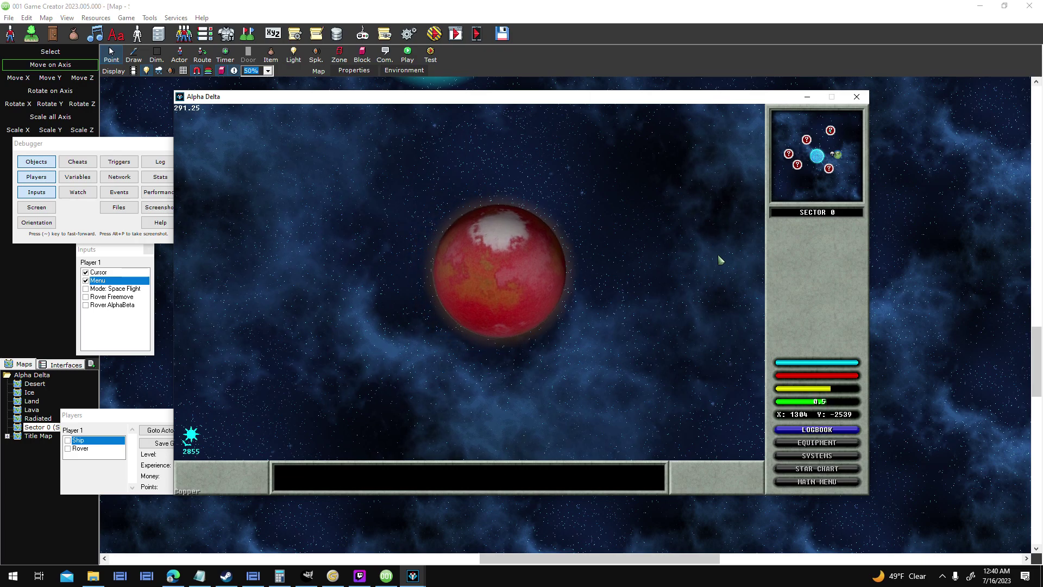
pyautogui.press('w')
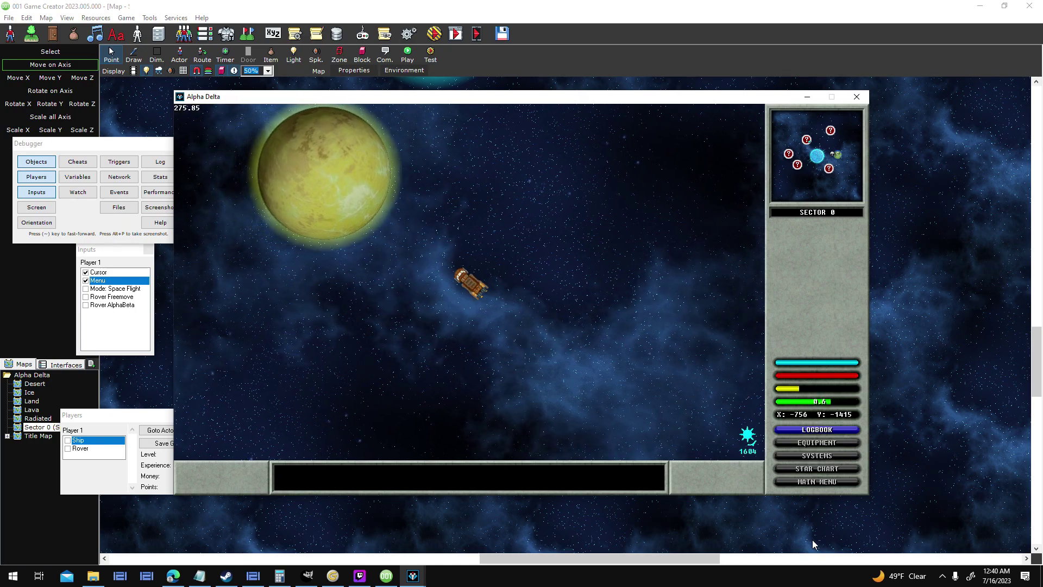
# - Fly the ship on to Delinarius and across its edge to check the planet's shadow and layering
pyautogui.press('Up')
pyautogui.press('Right')
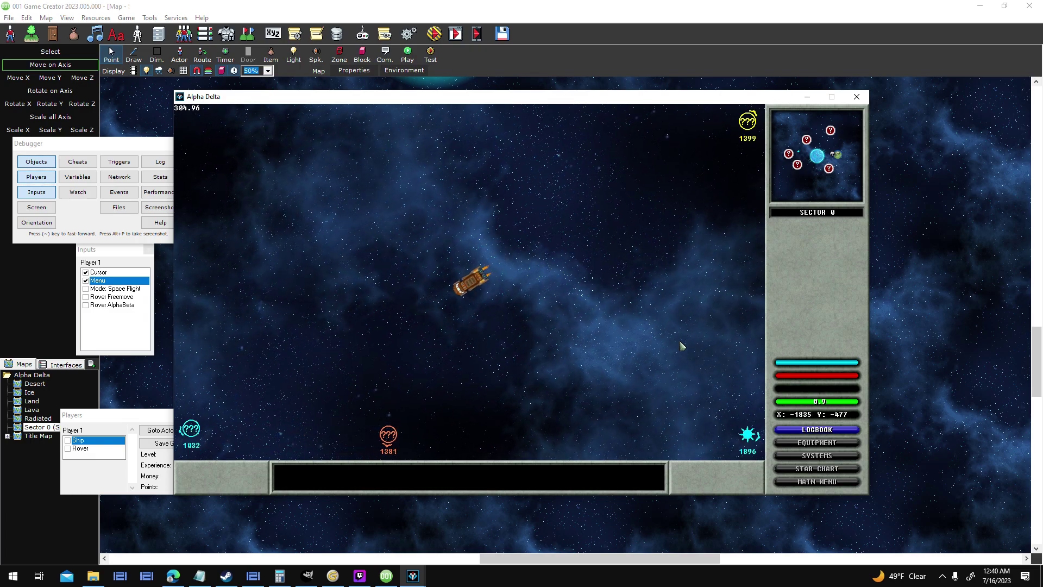
pyautogui.press('Right')
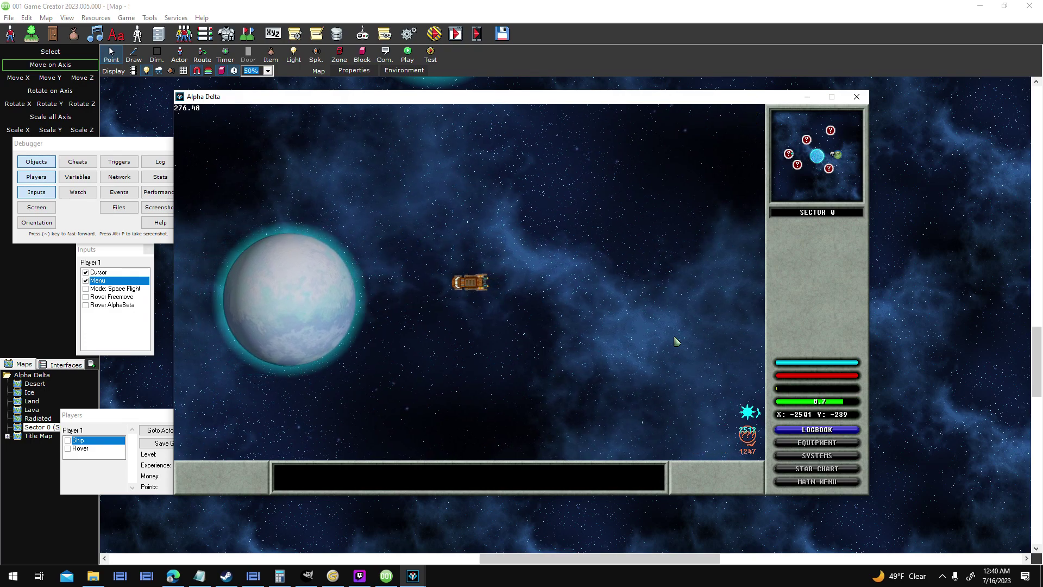
pyautogui.press('Left')
pyautogui.press('Left')
pyautogui.press('Up')
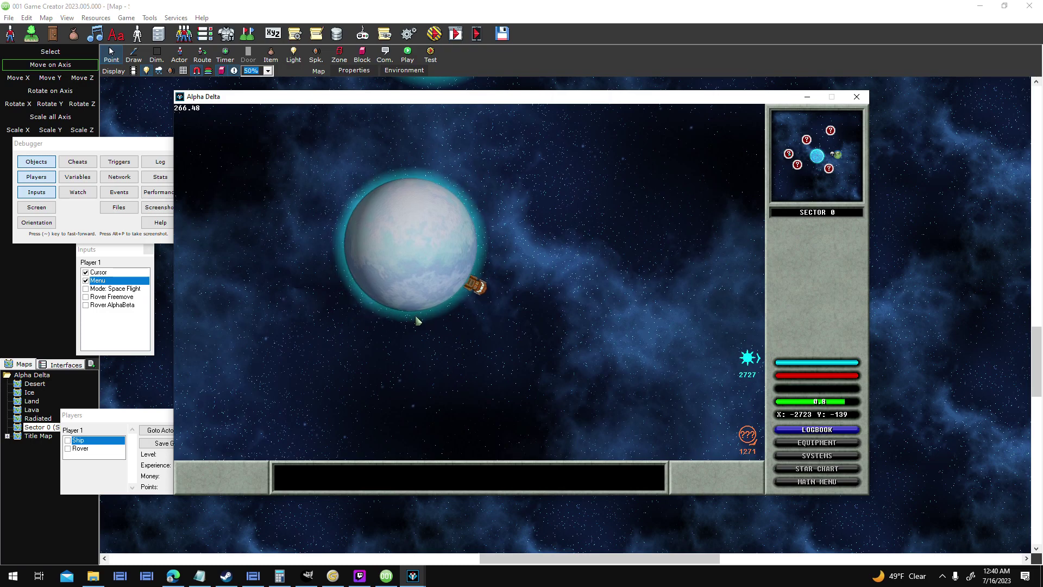
pyautogui.press('Left')
pyautogui.press('Up')
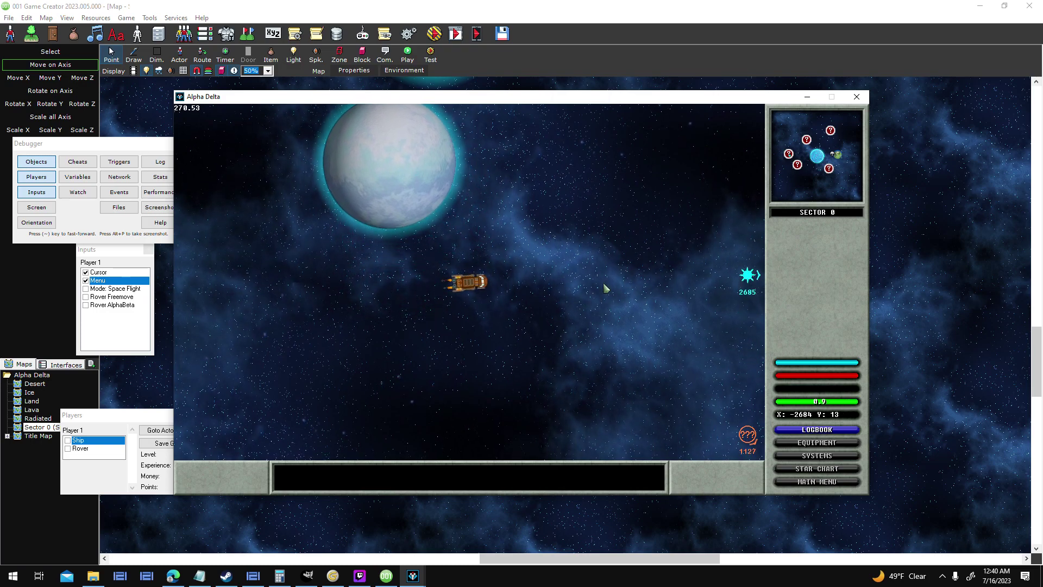
# - Fly the ship away from the ice planet past the red planet in the running game, and end the test
pyautogui.press('Right')
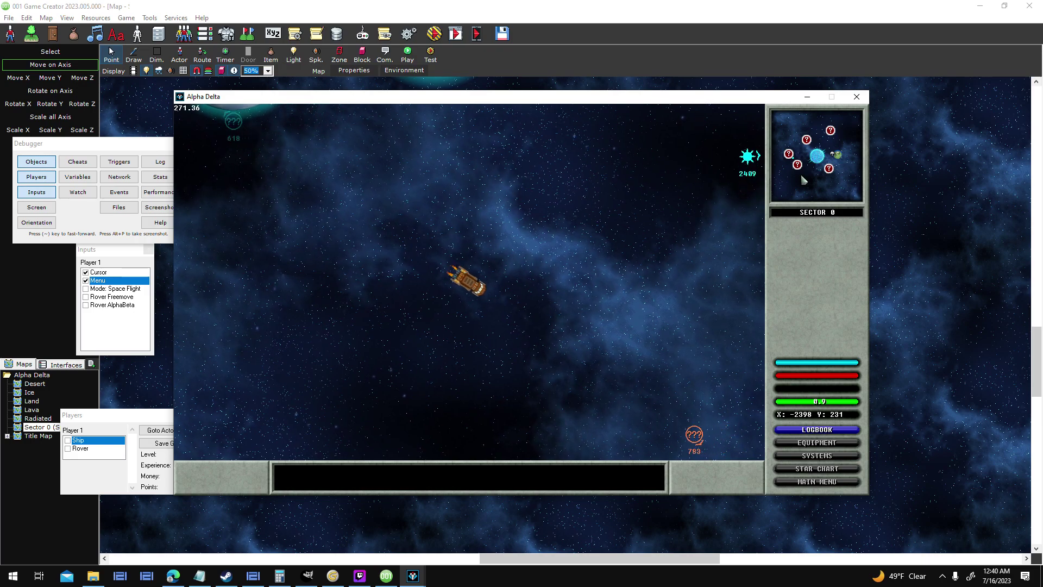
pyautogui.press('Right')
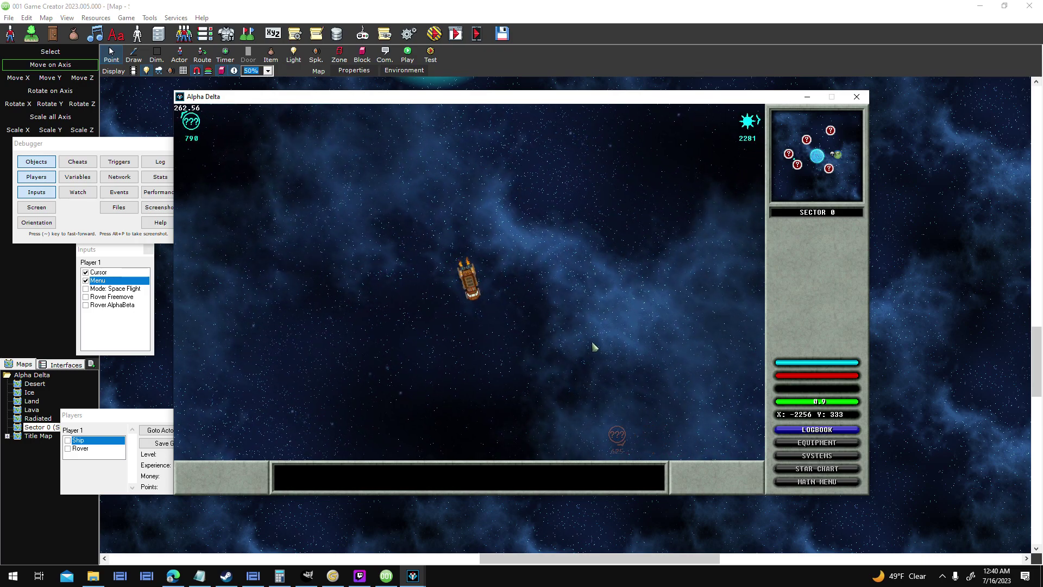
pyautogui.press('Right')
pyautogui.press('Right')
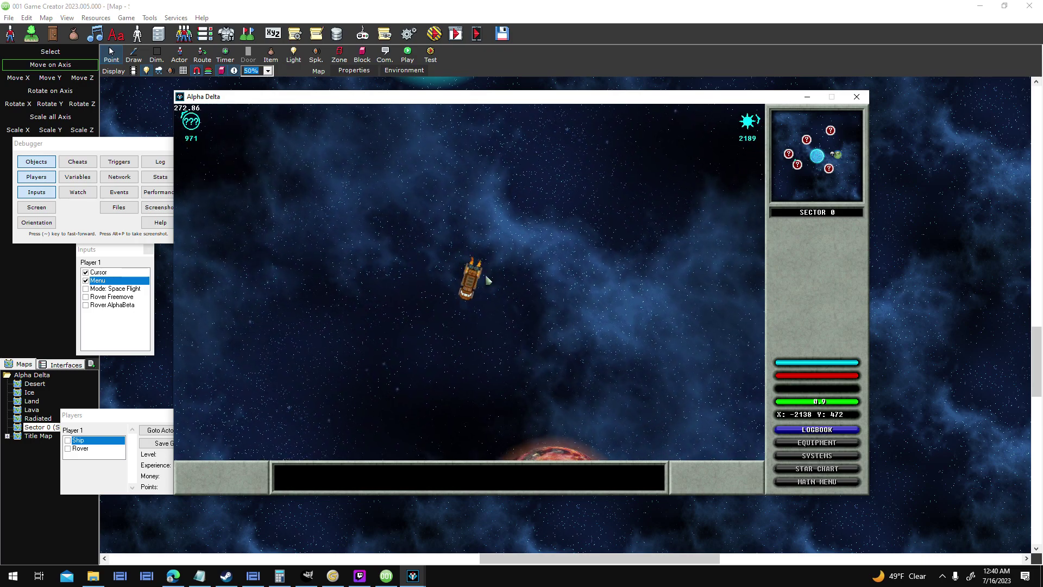
pyautogui.press('Left')
pyautogui.press('Left')
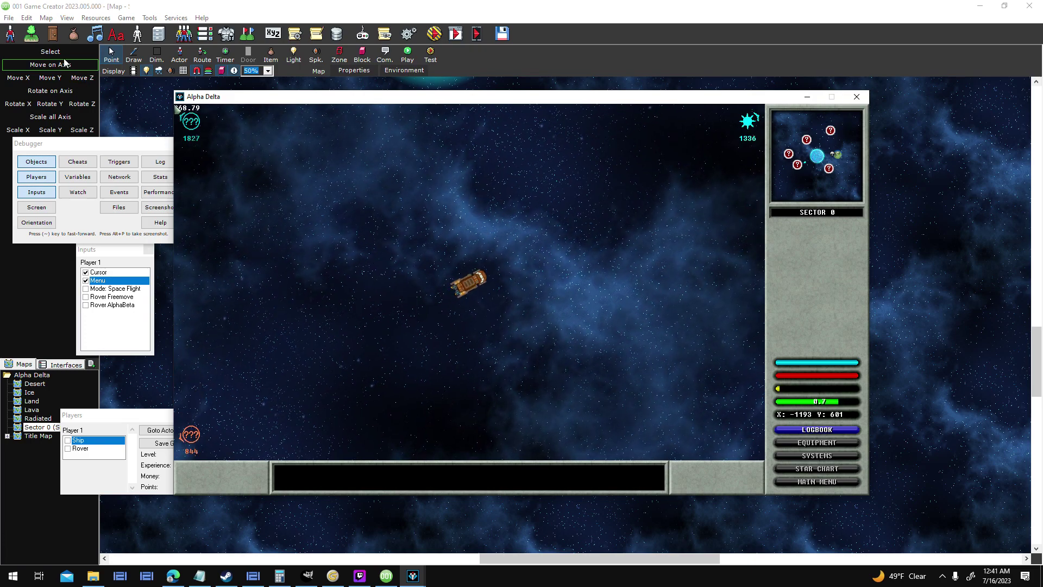
pyautogui.click(852, 95)
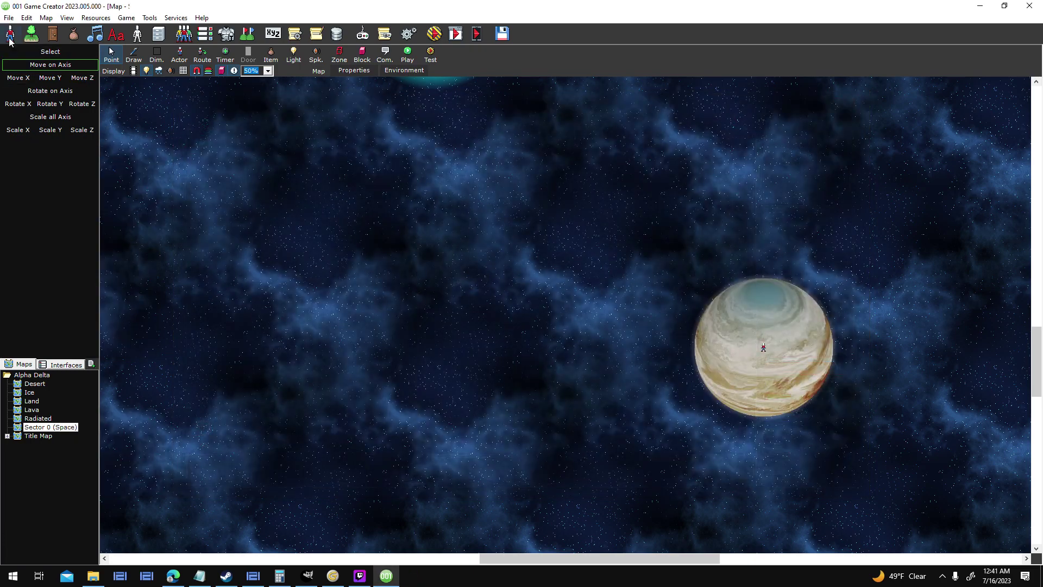
# - Set the render layer of the Planet Shadow 256 sprite's animation to 0 and confirm the sprite changes
pyautogui.press('F5')
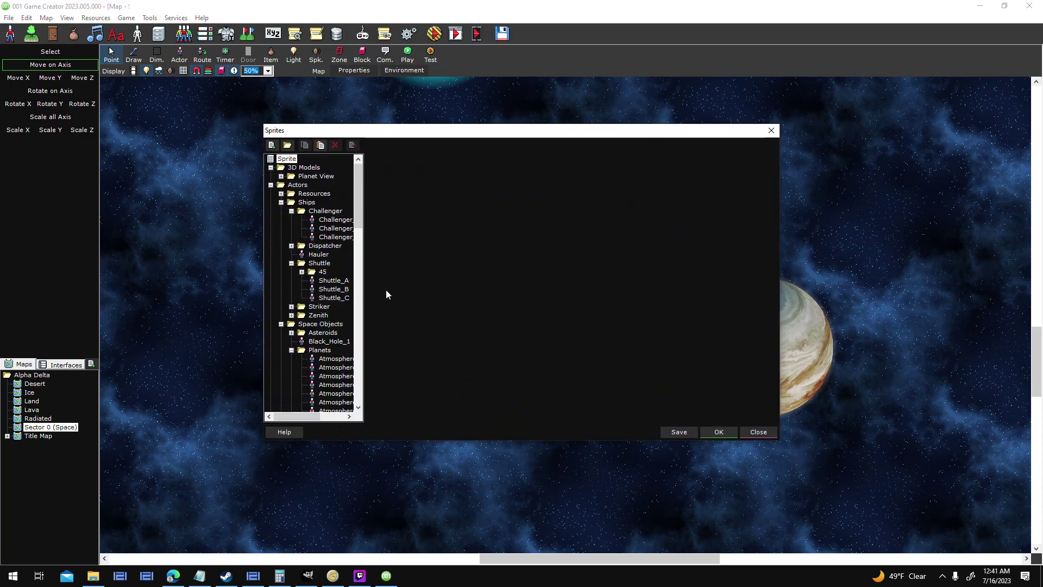
pyautogui.moveTo(357, 210); pyautogui.dragTo(367, 392)
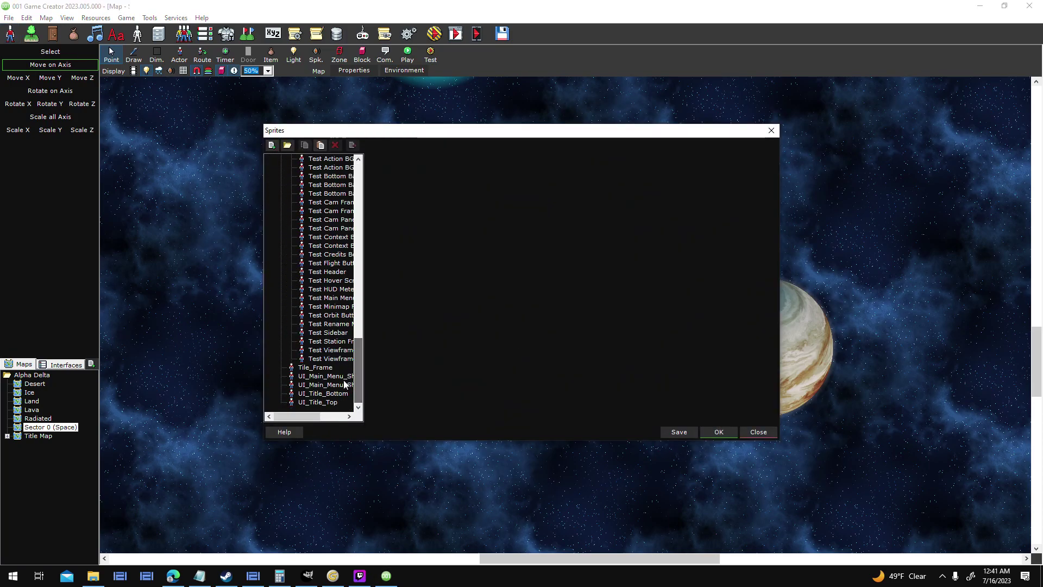
pyautogui.moveTo(360, 350); pyautogui.dragTo(357, 266)
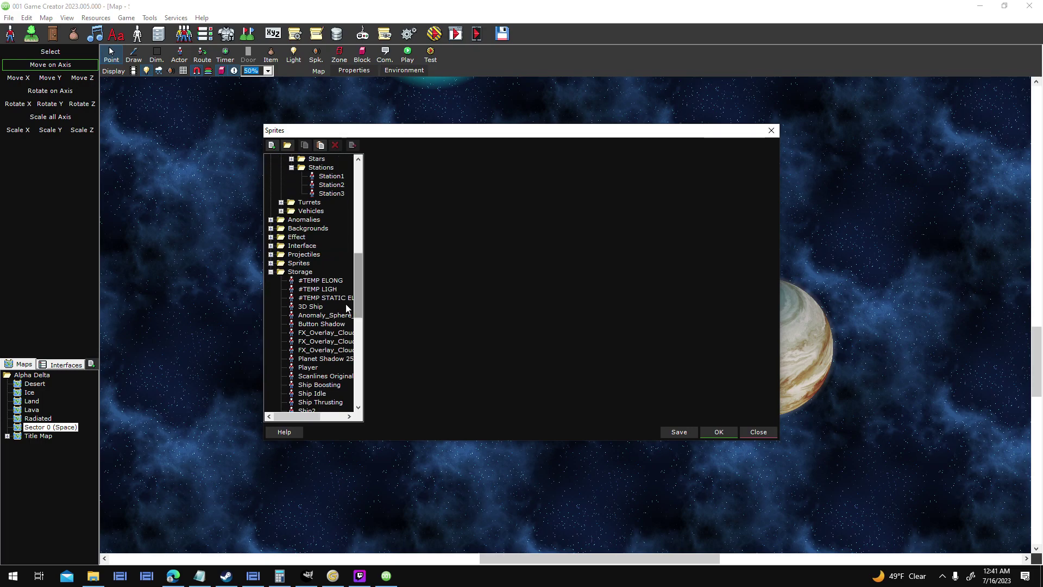
pyautogui.click(341, 358)
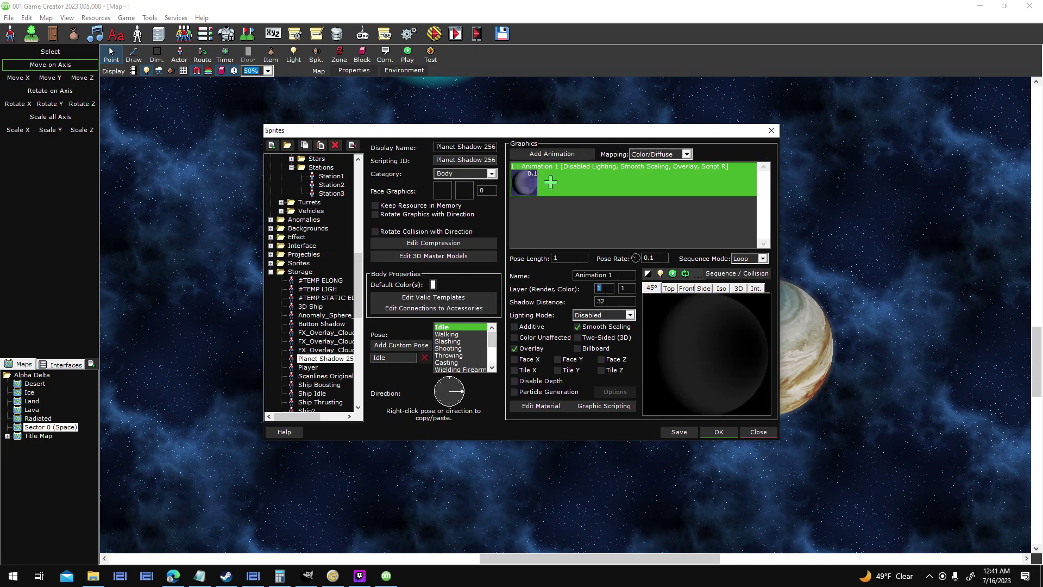
pyautogui.click(714, 434)
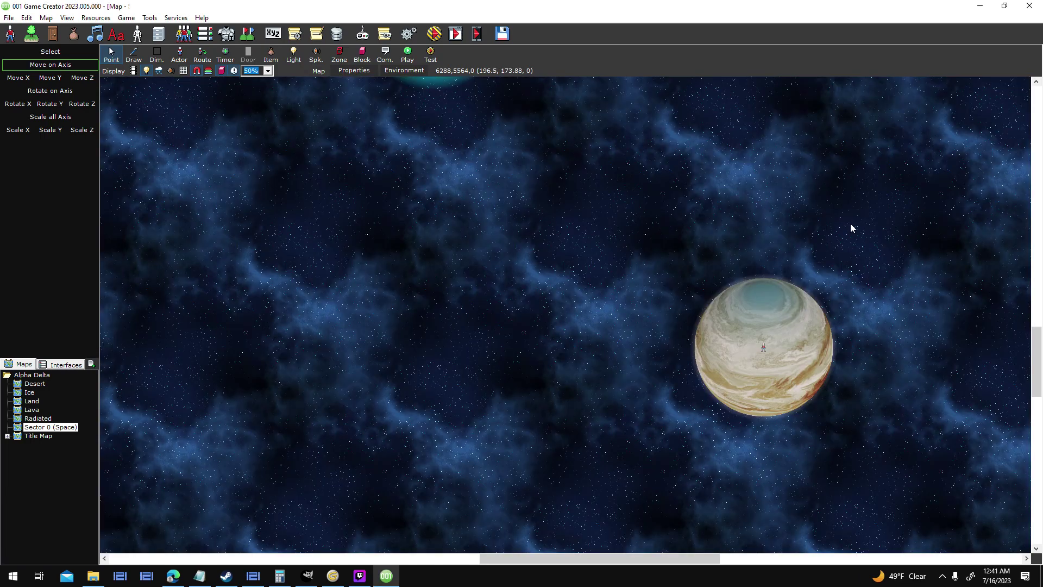
# - Run the game in test mode and continue from the saved universe "Fixing Saves"
pyautogui.moveTo(632, 522); pyautogui.dragTo(802, 319, button='middle')
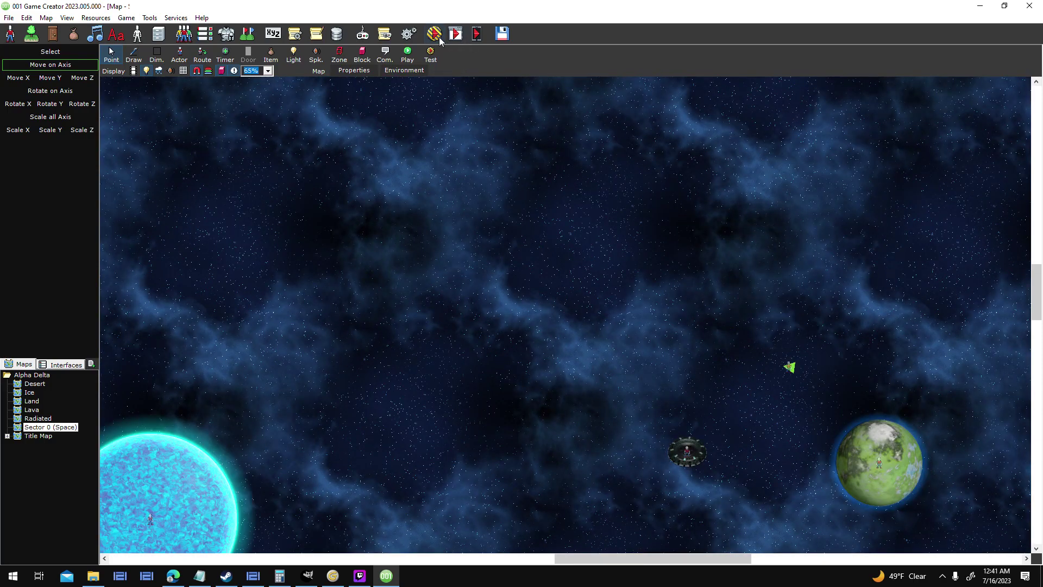
pyautogui.click(440, 38)
pyautogui.press('Return')
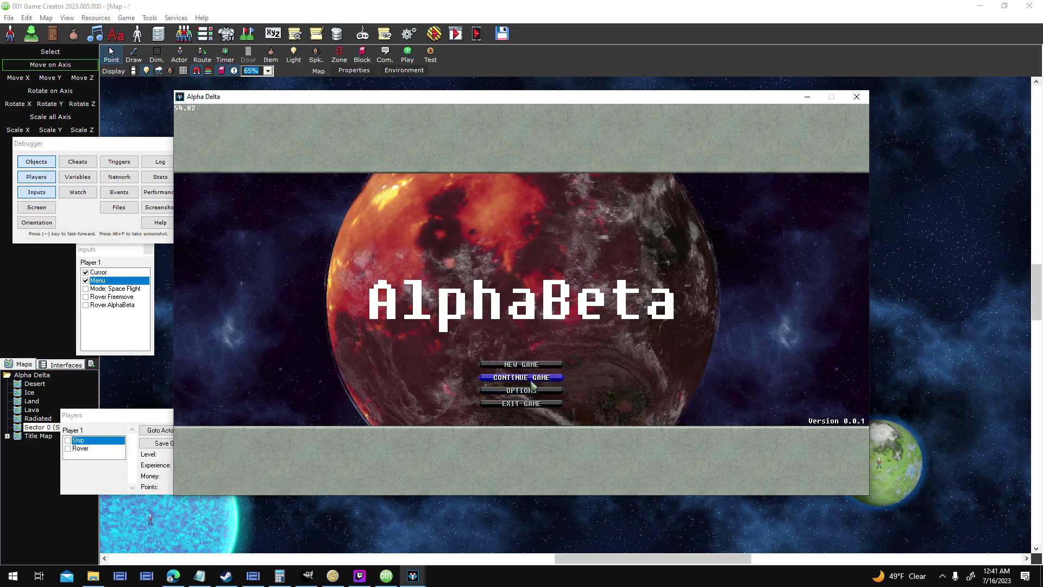
pyautogui.click(530, 381)
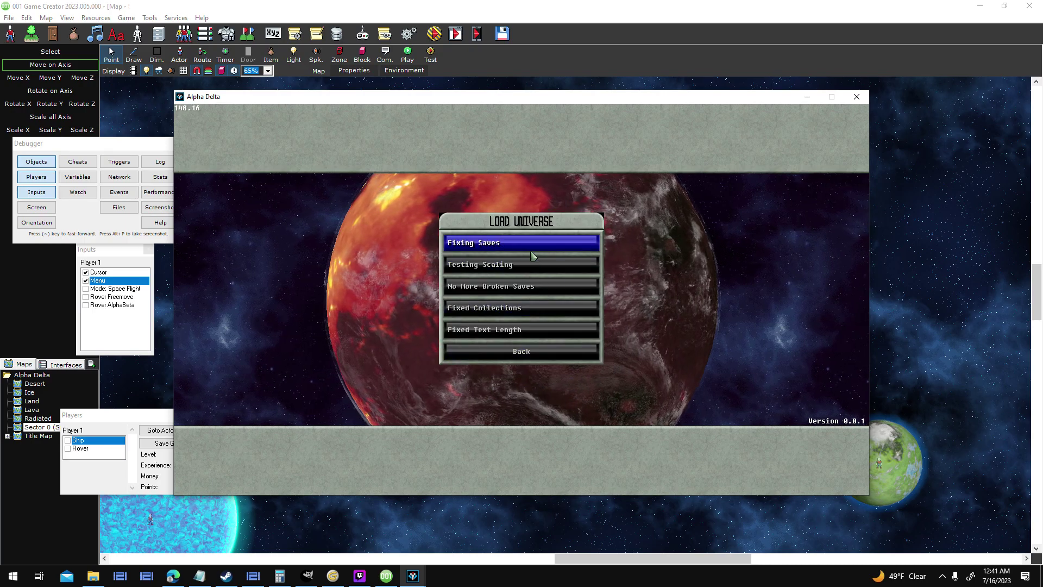
pyautogui.click(532, 247)
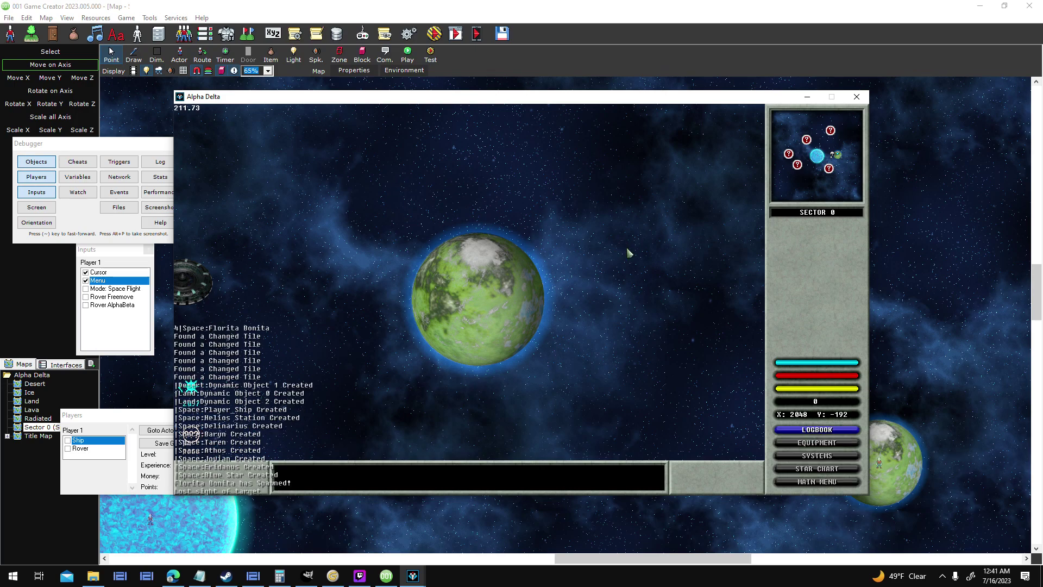
# - Fly the ship around and across the green planet to check how the ship and planet are layered
pyautogui.press('w')
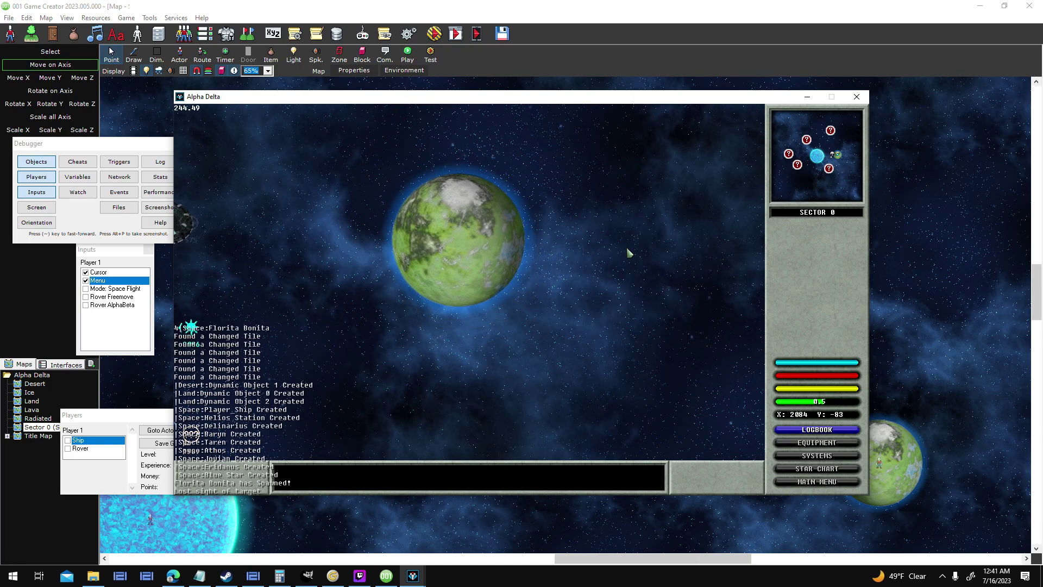
pyautogui.press('w')
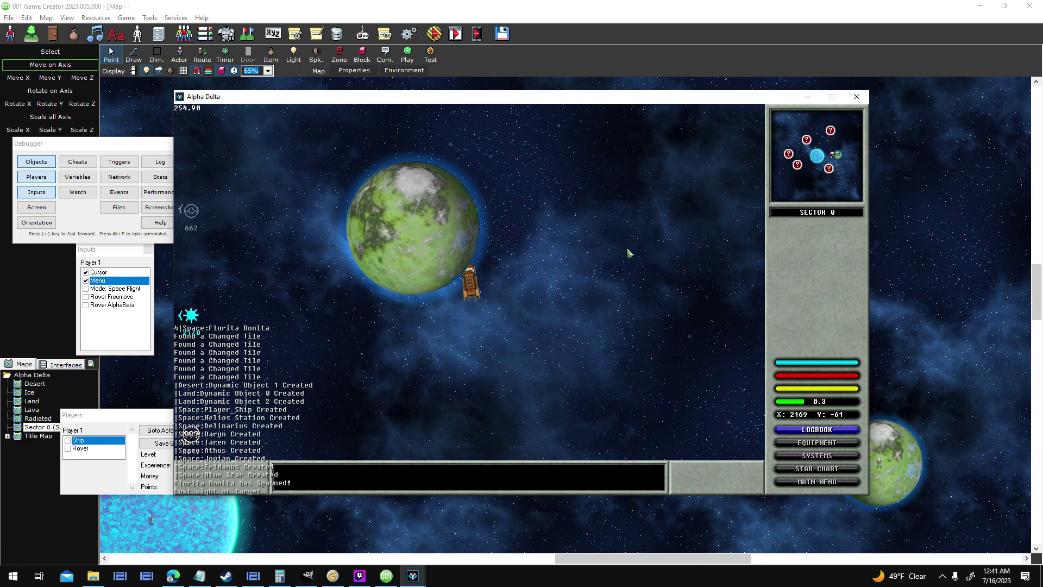
pyautogui.press('a')
pyautogui.press('w')
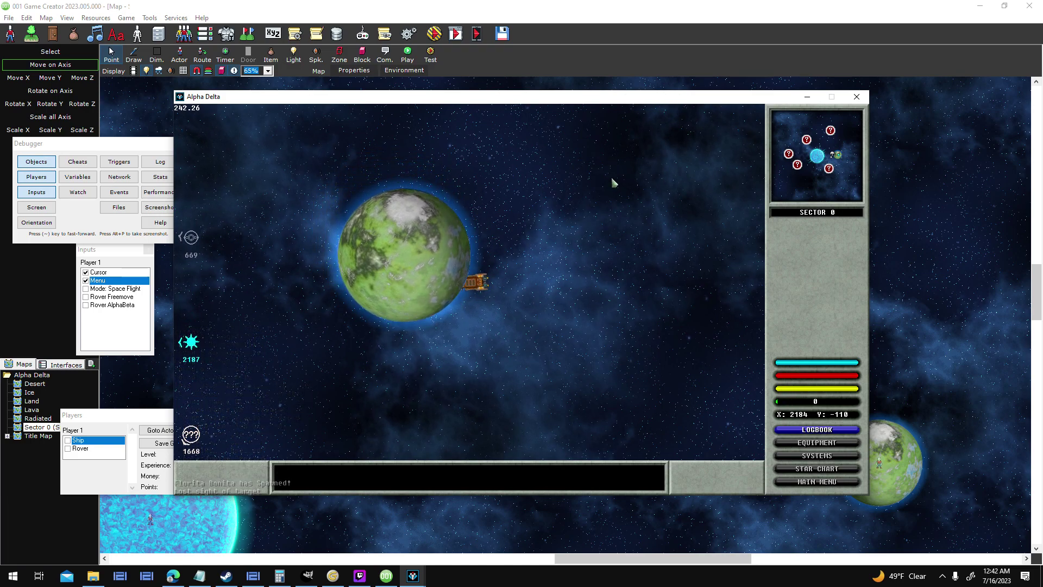
pyautogui.press('d')
pyautogui.press('w')
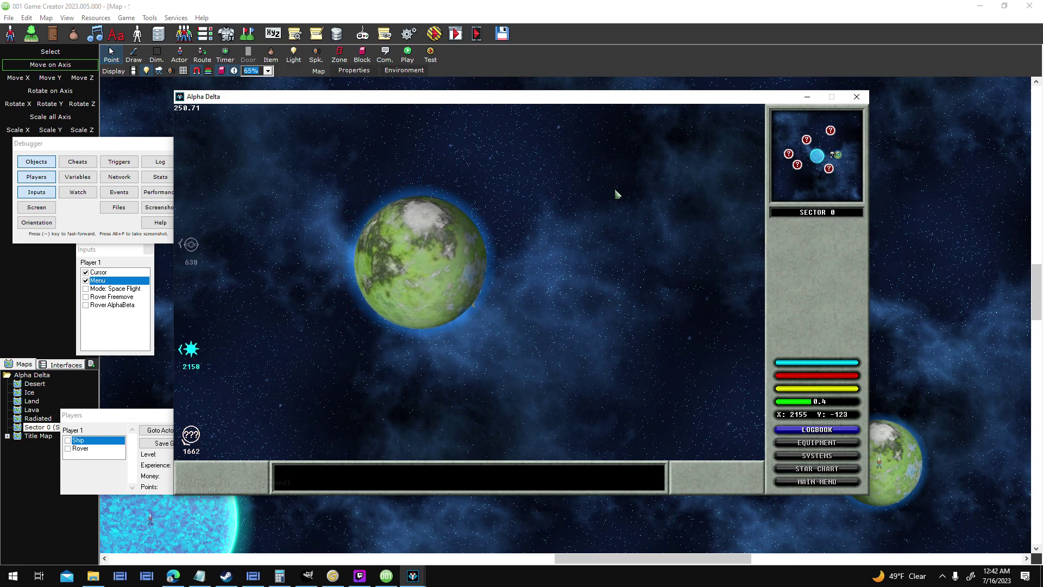
pyautogui.press('d')
pyautogui.press('w')
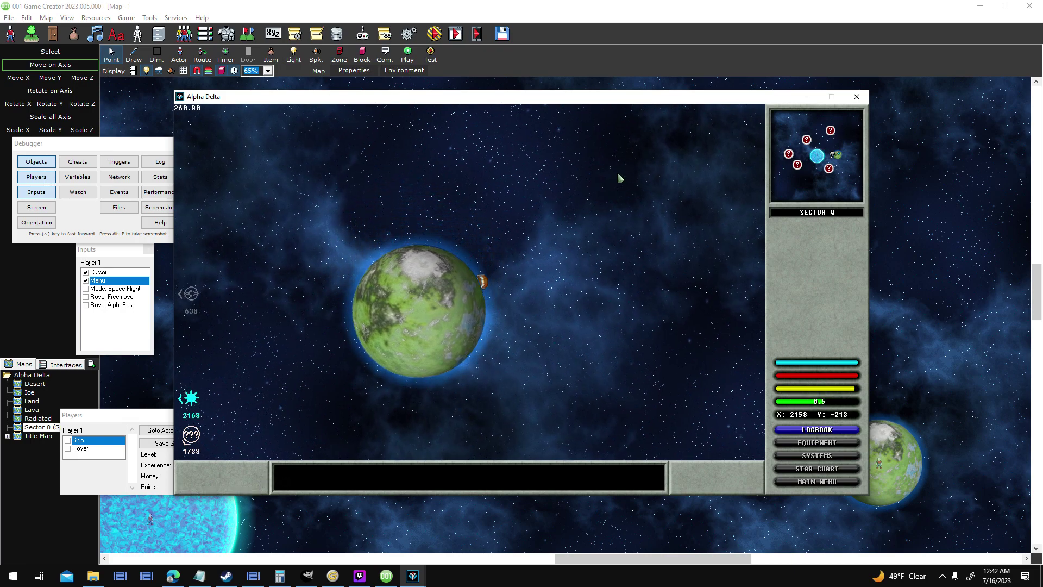
pyautogui.click(360, 575)
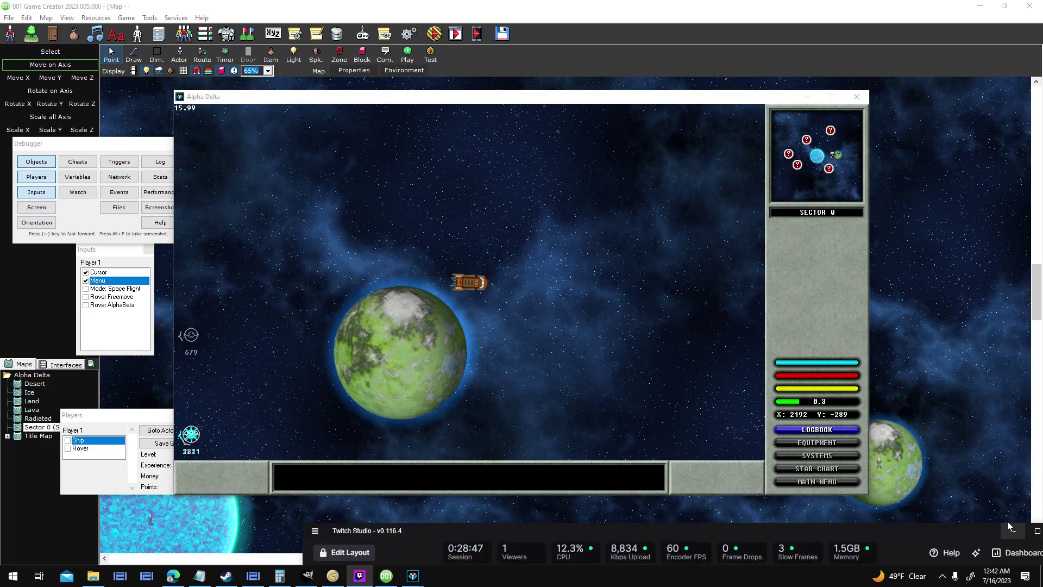
pyautogui.click(1011, 528)
# - Append "- Fix player ship flying behind planets when transparent shadow layer is attached" to the task list in To Do.txt in Notepad, and save the file
pyautogui.click(200, 575)
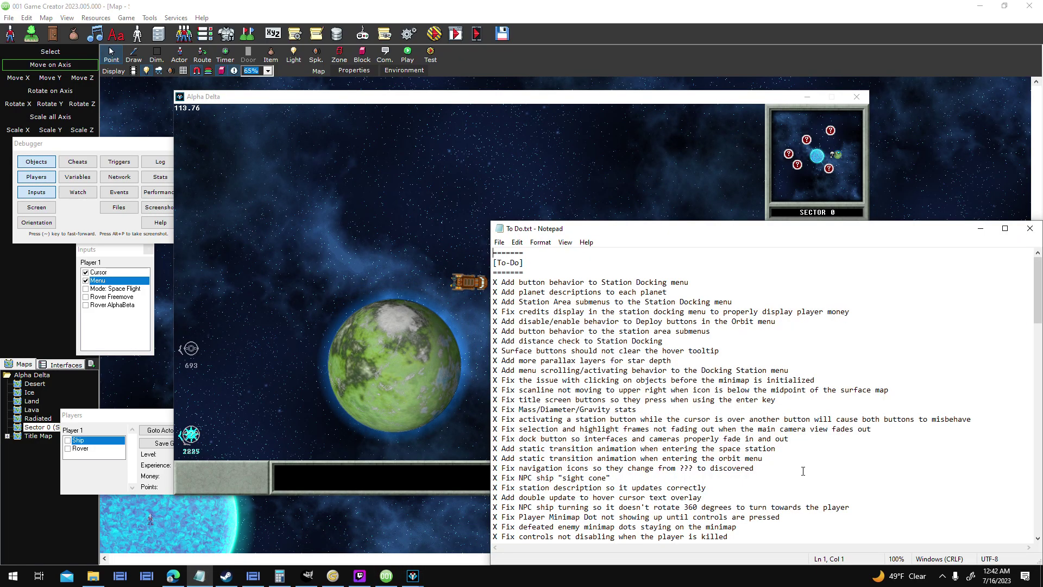
pyautogui.scroll(-20, 803, 471)
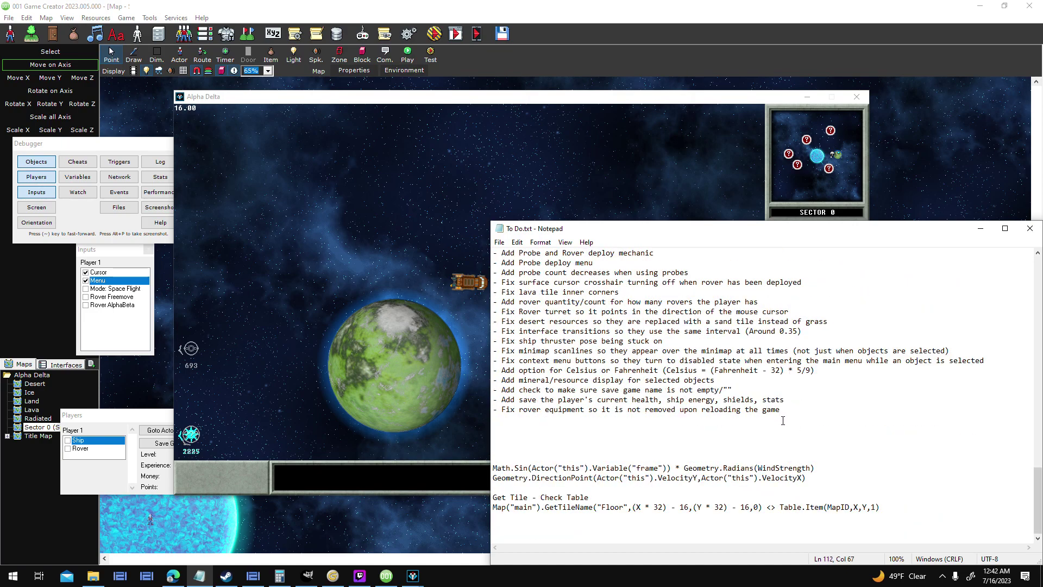
pyautogui.press('Return')
pyautogui.write('-')
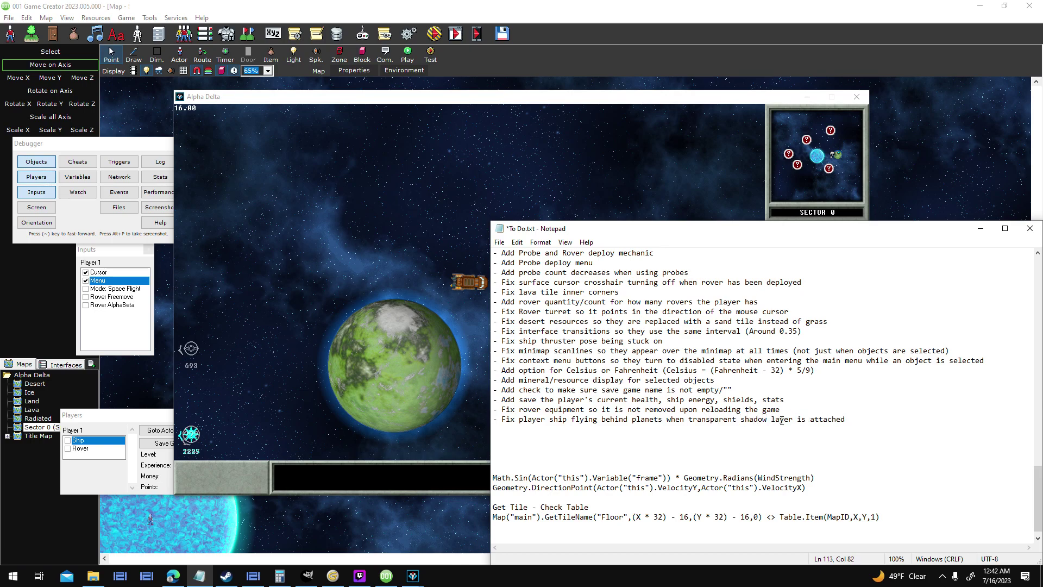
pyautogui.click(498, 244)
pyautogui.click(531, 292)
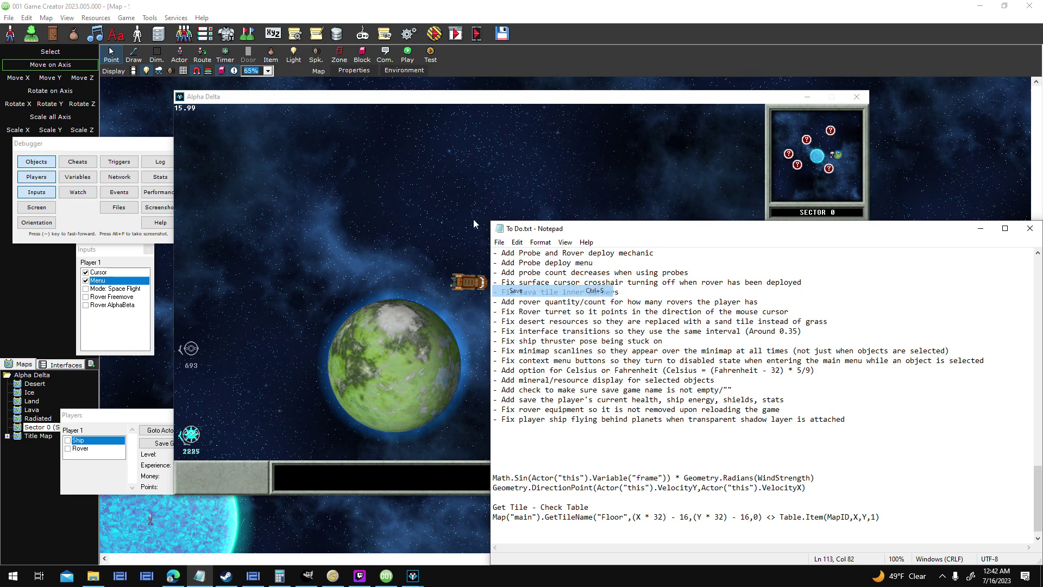
# - End the game test and examine the green terrestrial planet sprite's layer and lighting settings in the sprite editor
pyautogui.click(410, 155)
pyautogui.click(400, 377)
pyautogui.click(568, 281)
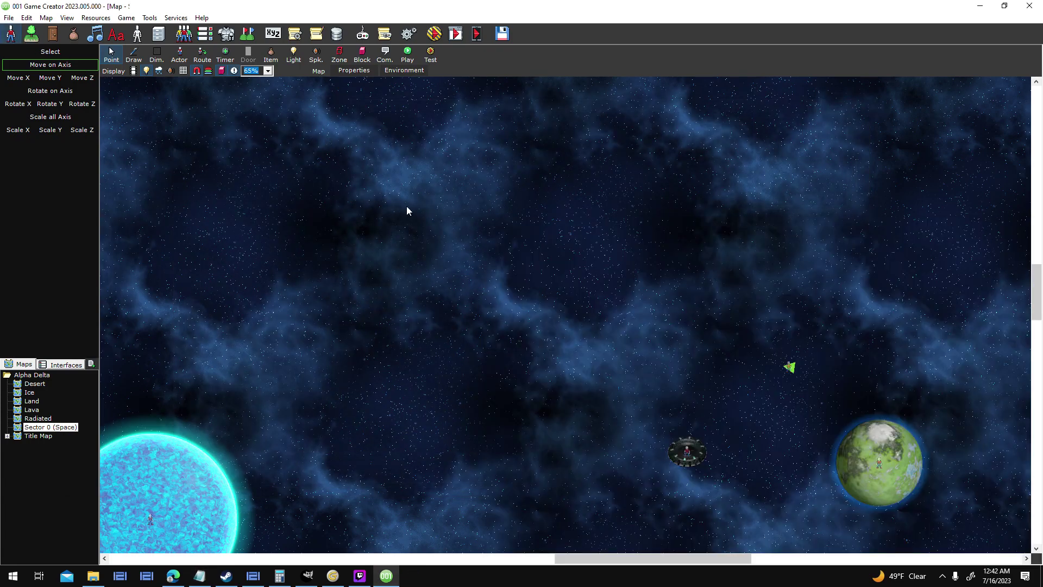
pyautogui.scroll(-2, 328, 342)
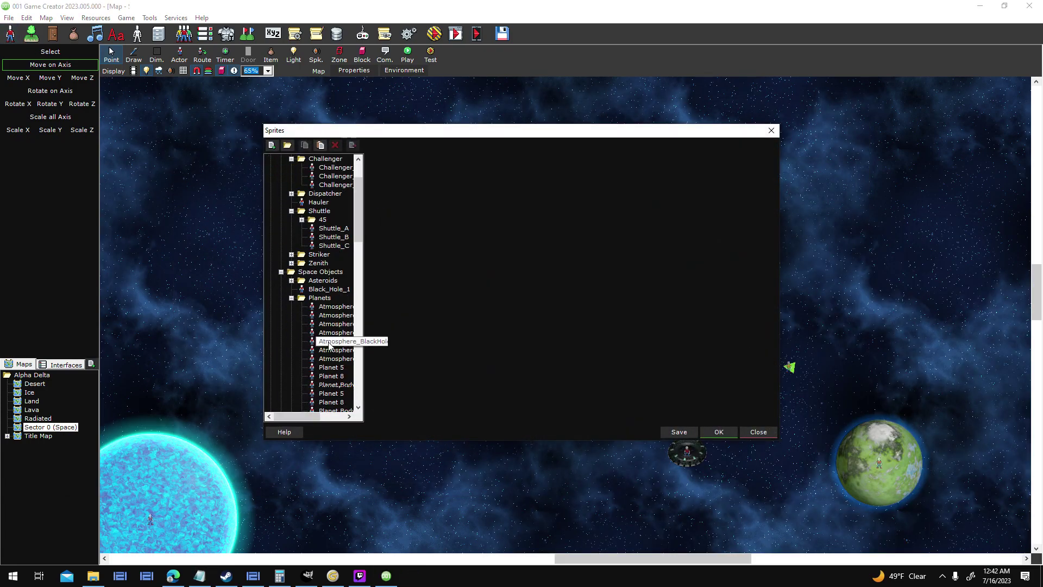
pyautogui.scroll(-2, 329, 345)
pyautogui.click(336, 385)
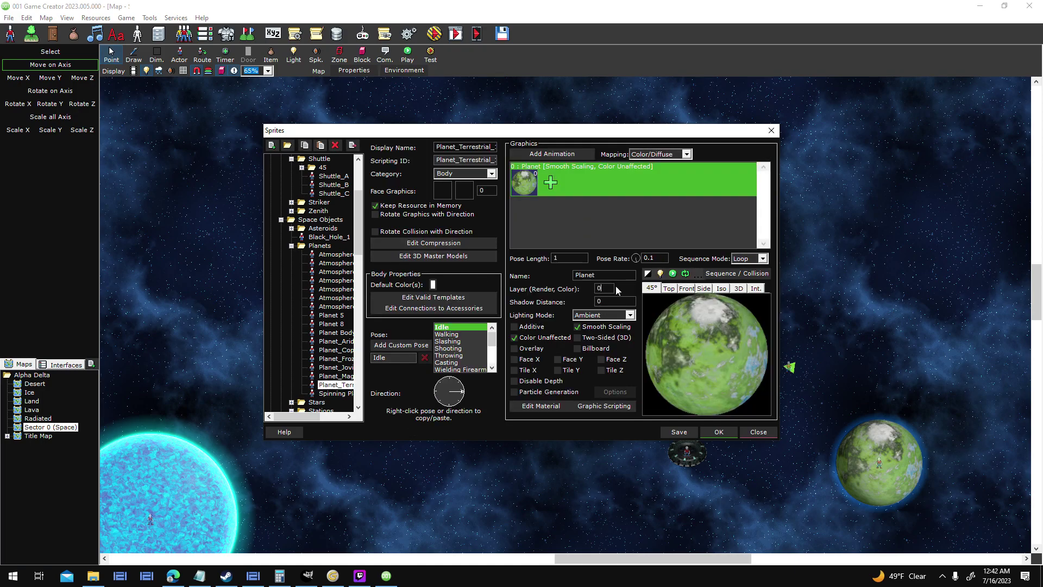
# - Make the Planet Shadow 256 sprite's animation Color Unaffected
pyautogui.moveTo(360, 247); pyautogui.dragTo(356, 337)
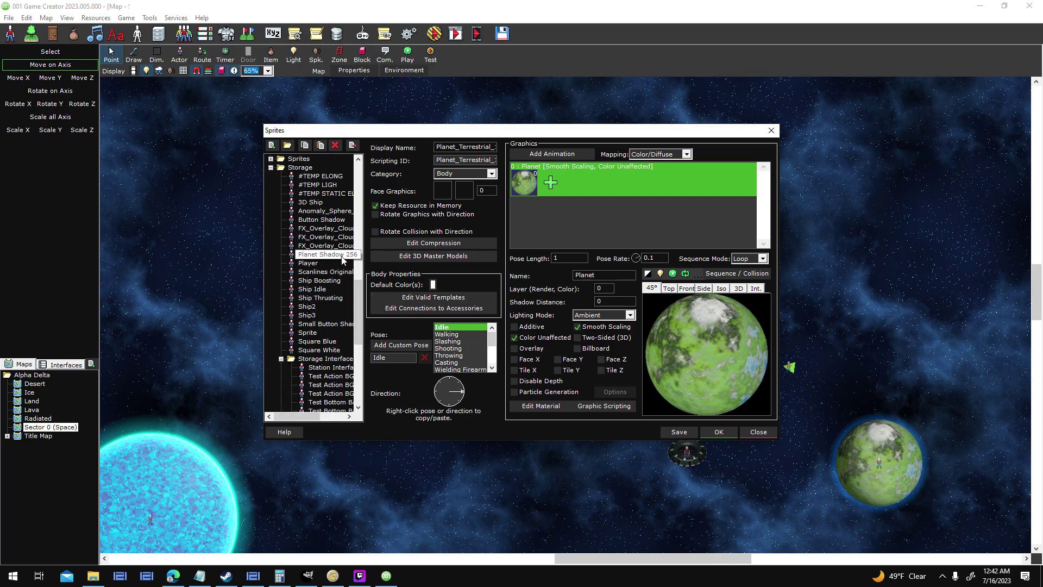
pyautogui.click(341, 257)
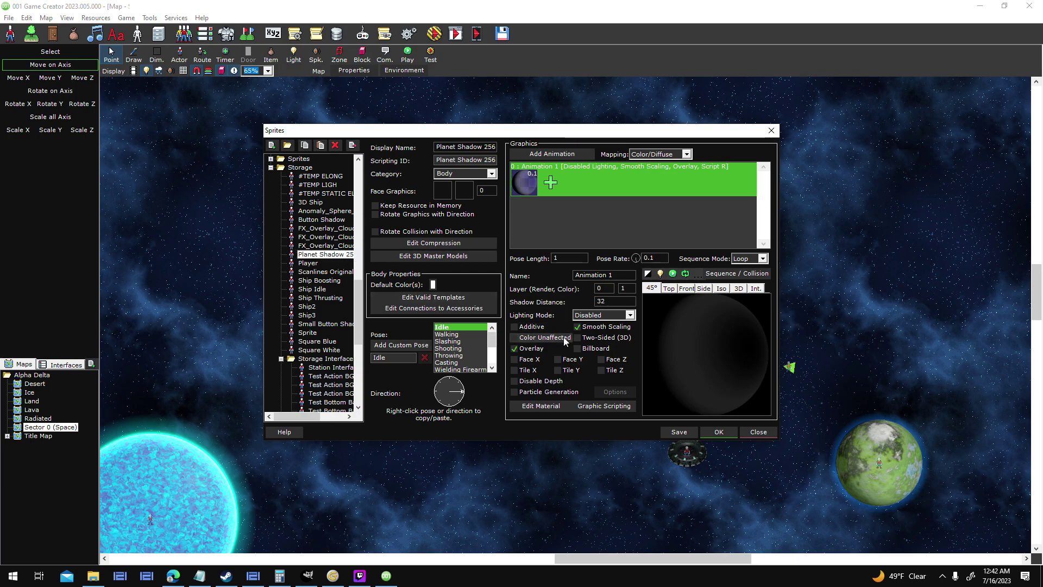
# - Compare the green terrestrial planet sprite with Planet Shadow 256, preview the shadow from the top, and confirm the sprite changes
pyautogui.moveTo(360, 303); pyautogui.dragTo(369, 214)
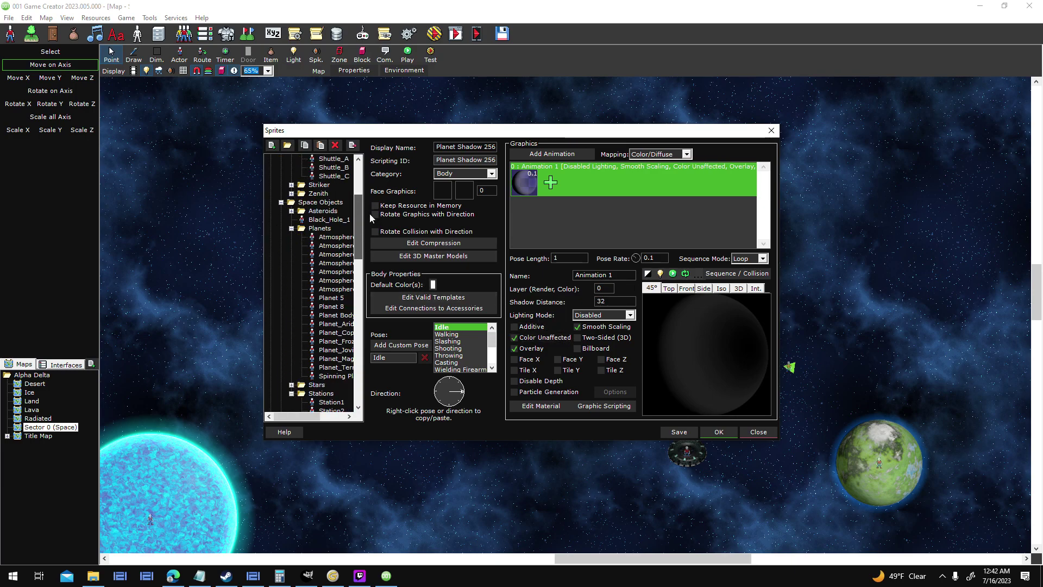
pyautogui.click(343, 368)
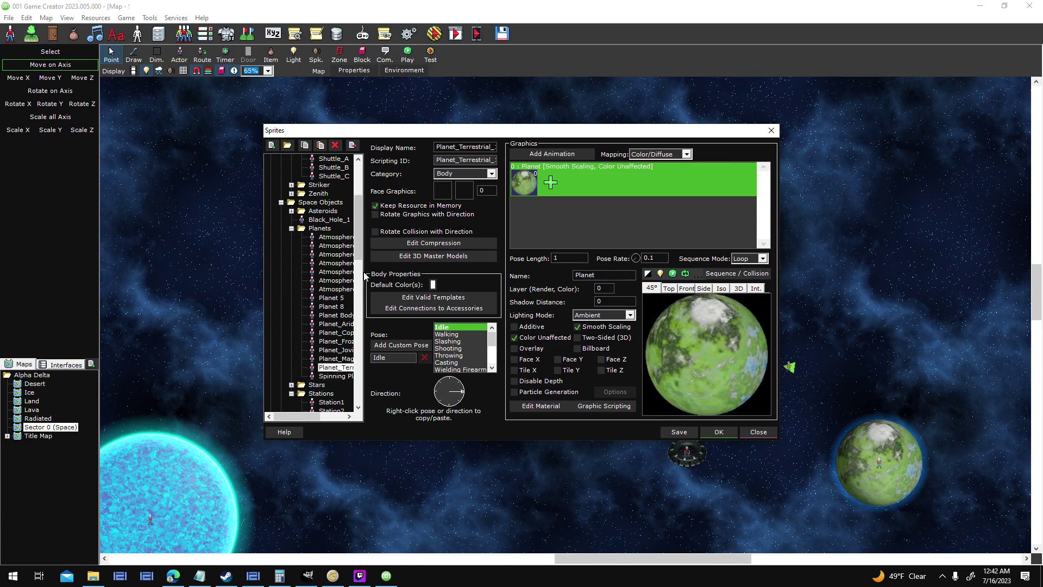
pyautogui.moveTo(358, 293); pyautogui.dragTo(351, 321)
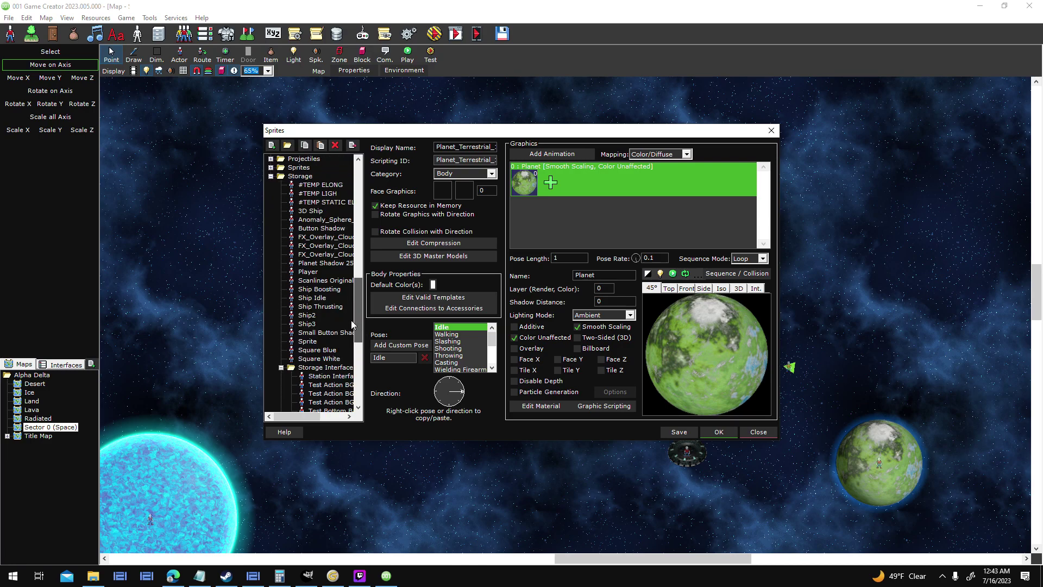
pyautogui.click(329, 263)
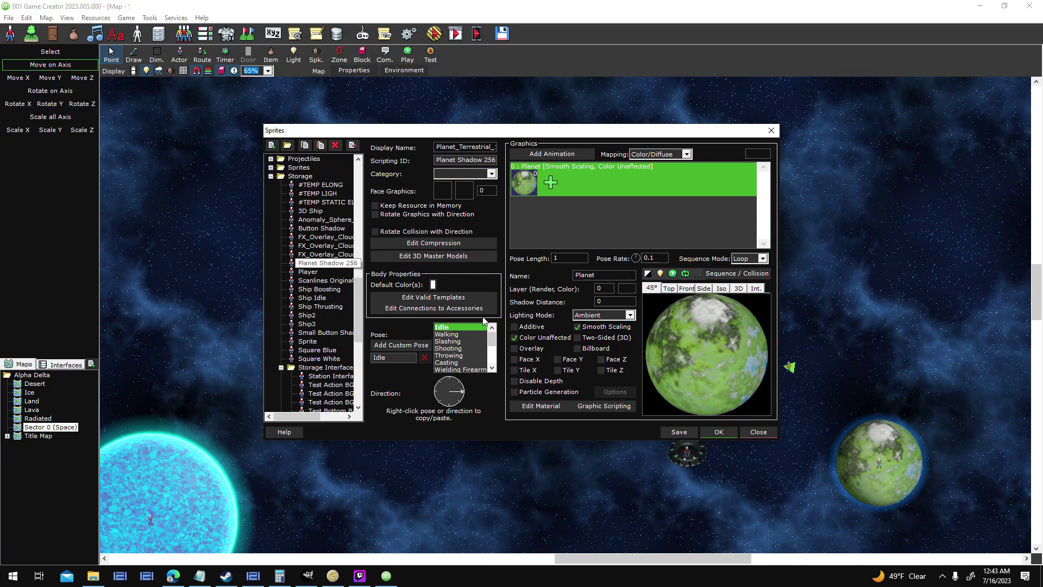
pyautogui.click(669, 288)
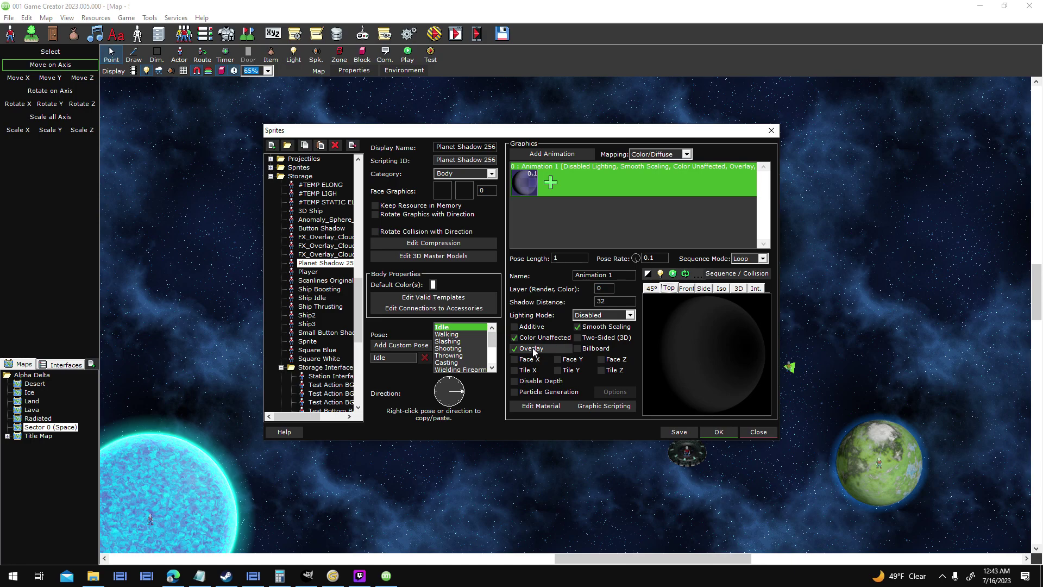
pyautogui.click(670, 289)
pyautogui.click(718, 428)
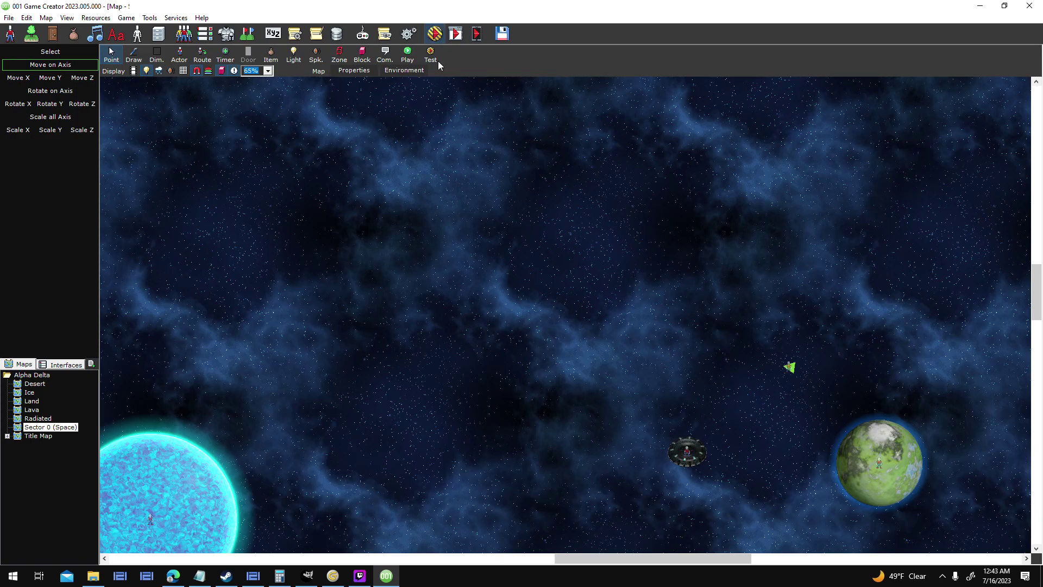
# - Start a new test of the game and continue from the "Fixing Saves" universe save
pyautogui.click(434, 34)
pyautogui.click(619, 369)
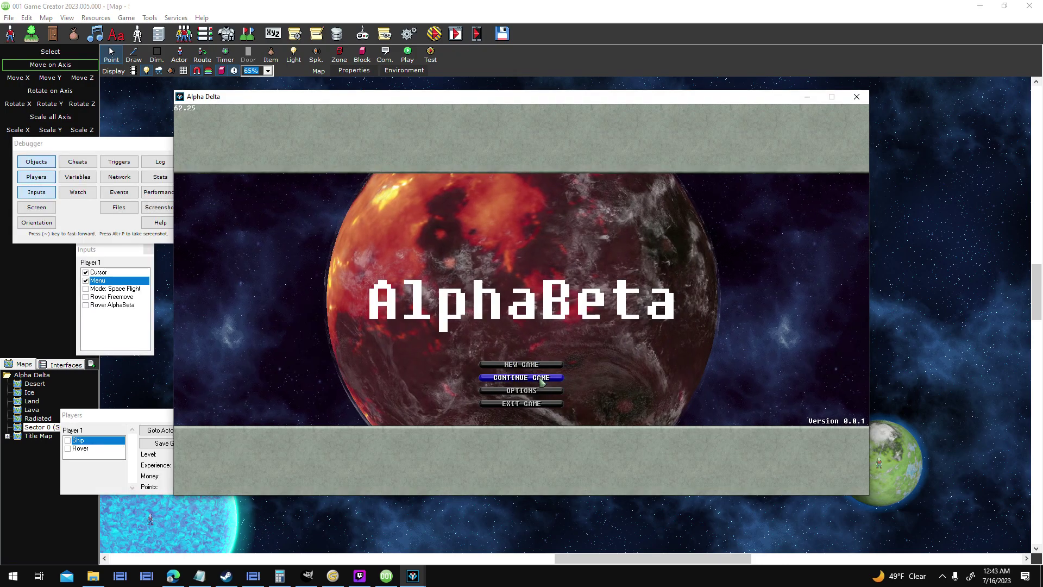
pyautogui.click(538, 377)
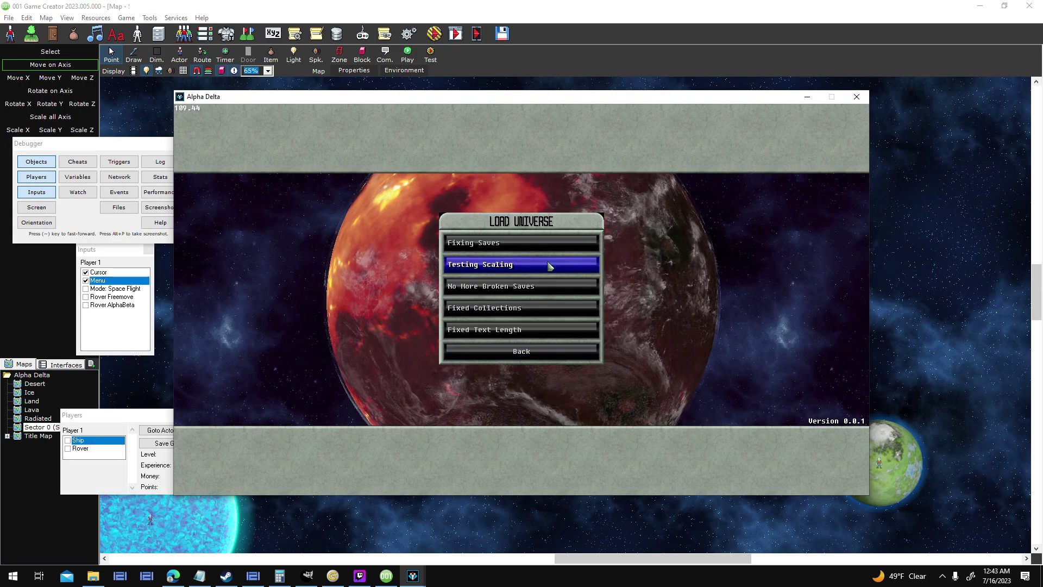
pyautogui.click(548, 243)
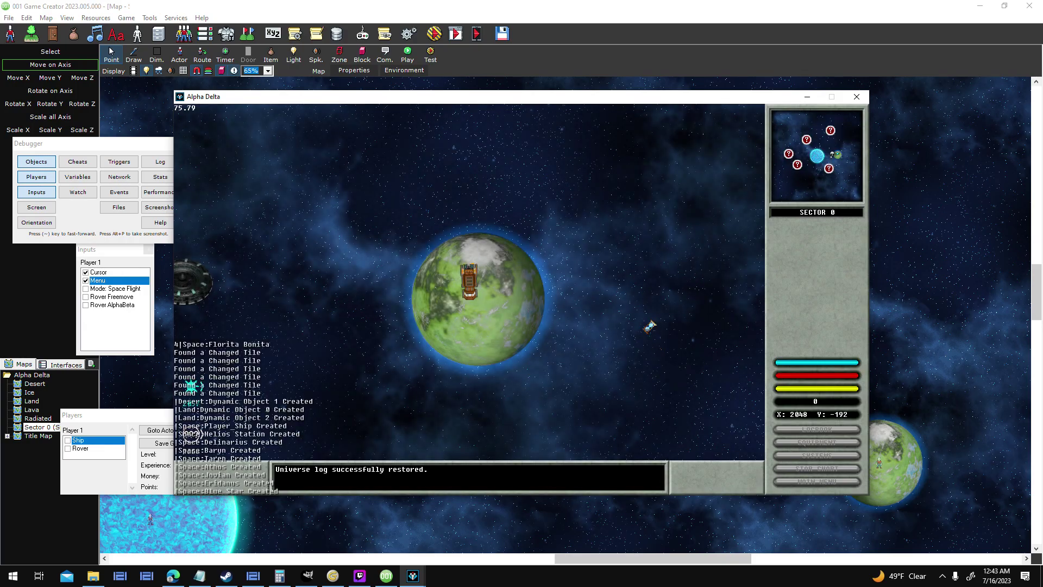
# - Fly the ship back and forth over the green planet to check whether it draws above the planet and shadow
pyautogui.press('w')
pyautogui.press('a')
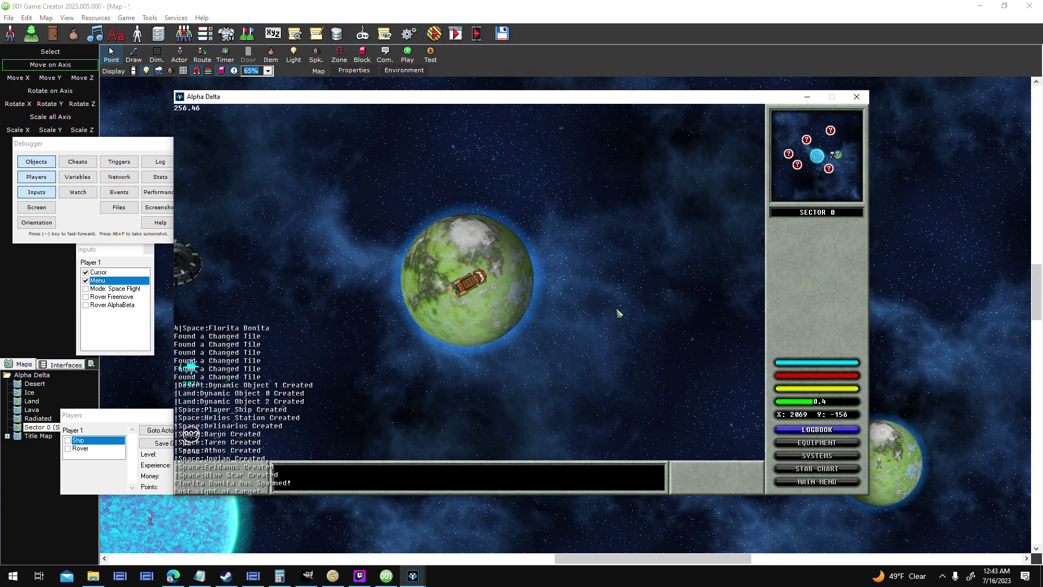
pyautogui.press('w')
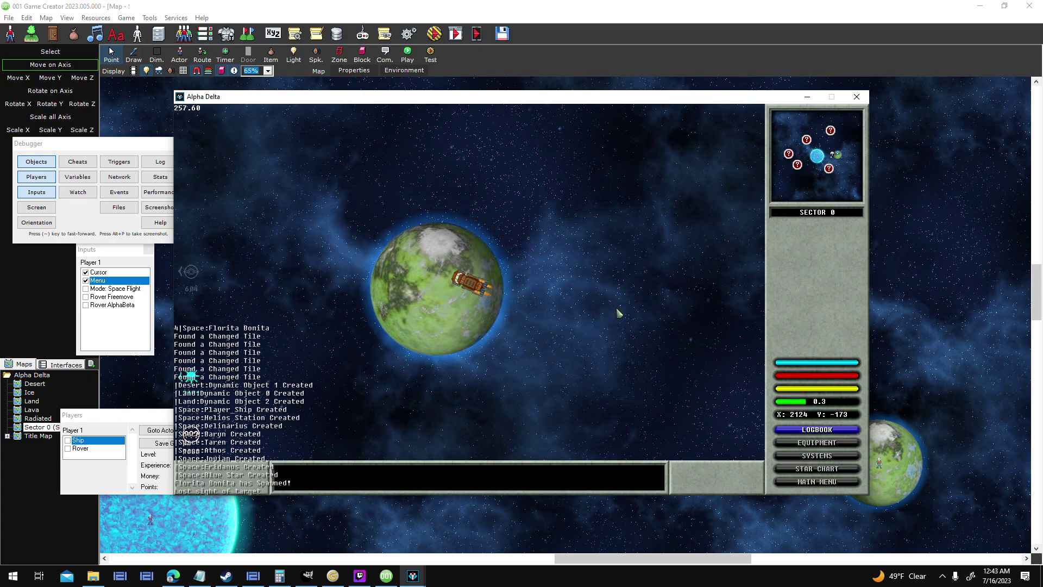
pyautogui.press('w')
pyautogui.press('d')
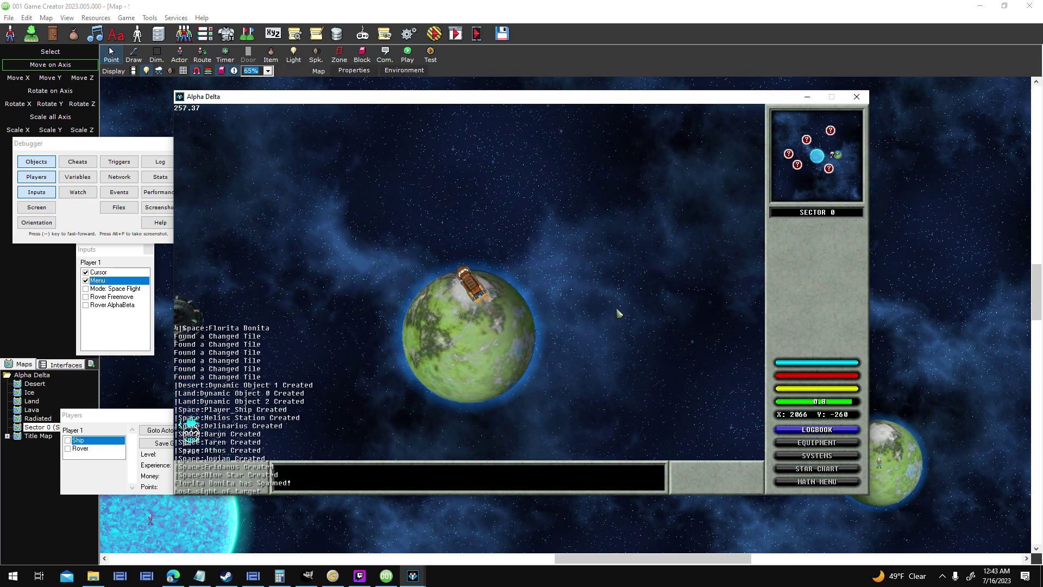
pyautogui.press('w')
pyautogui.press('d')
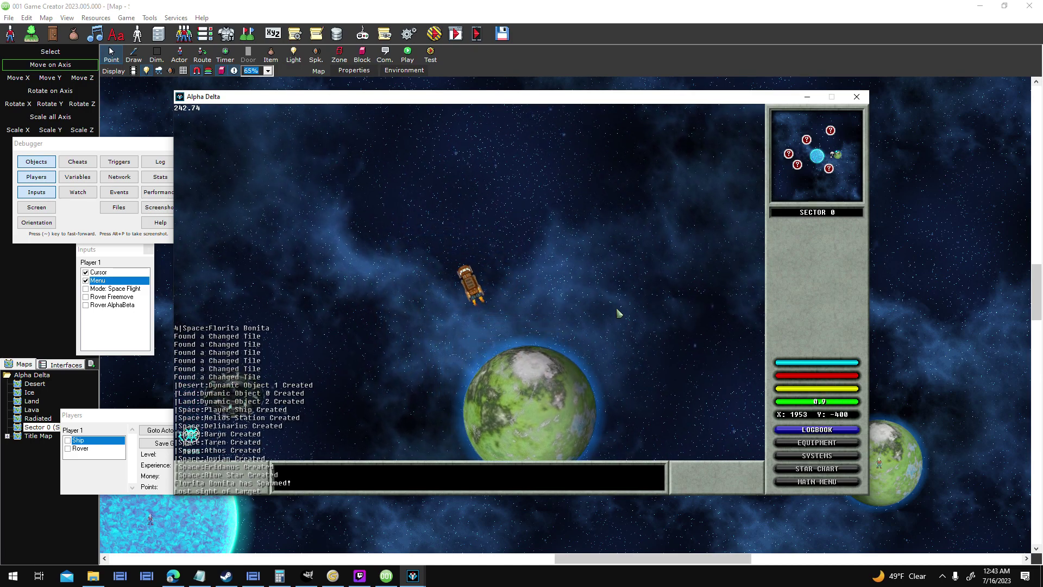
# - Fly the ship away from the green planet through open space to the red planet in the north
pyautogui.press('w')
pyautogui.press('d')
pyautogui.press('Up')
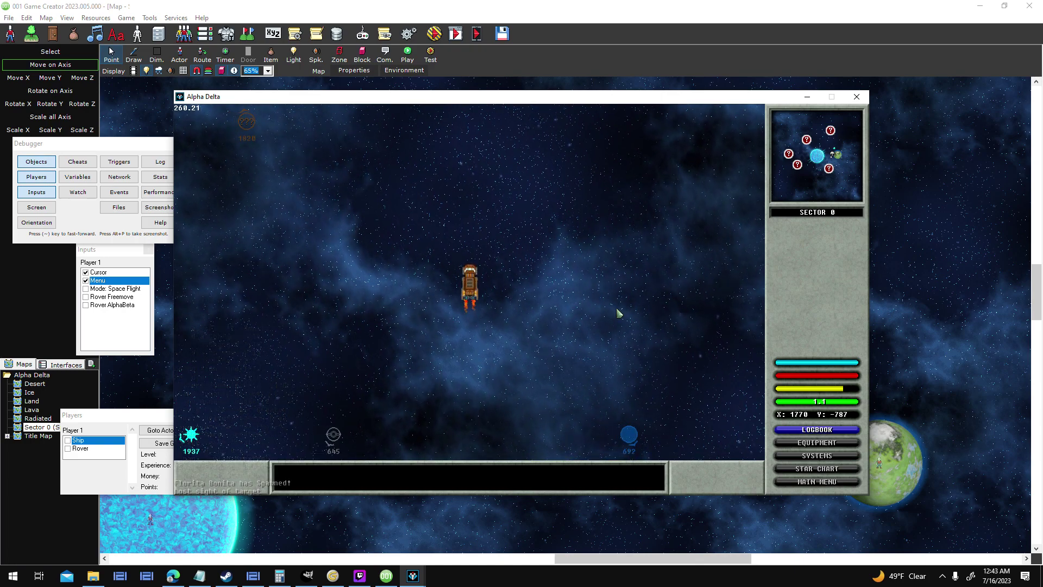
pyautogui.press('Left')
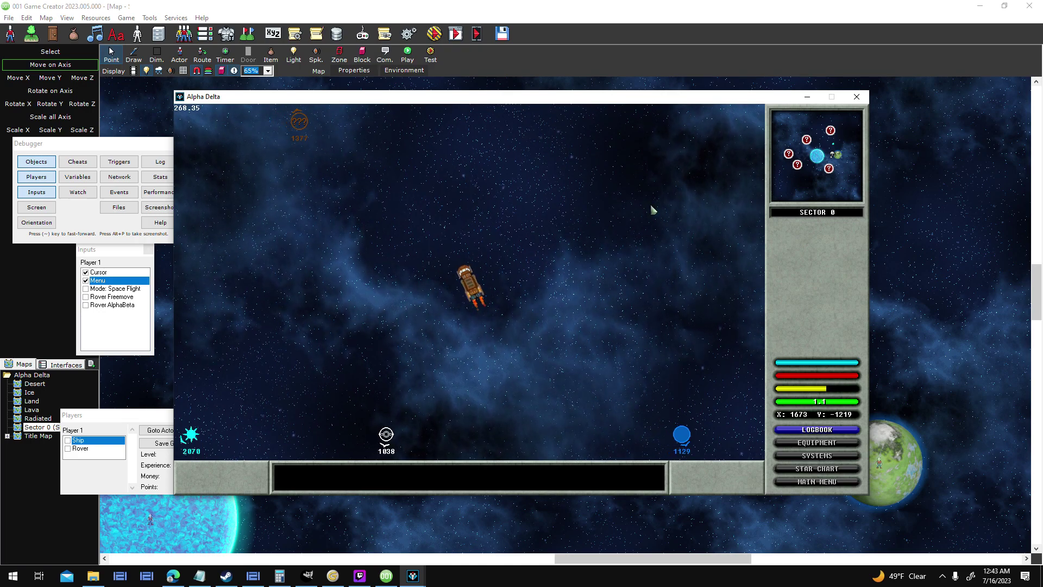
pyautogui.press('Up')
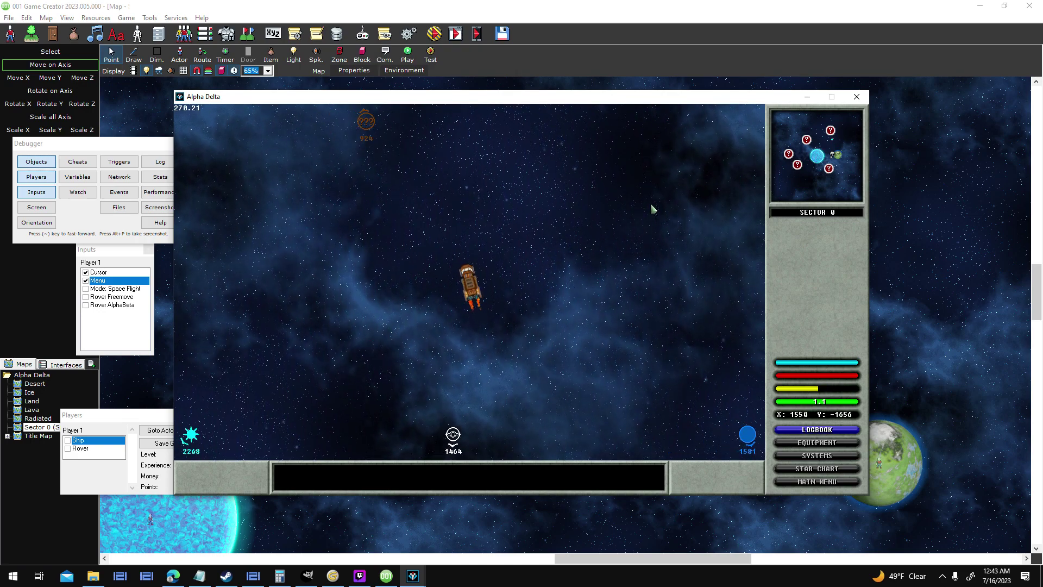
pyautogui.press('Up')
pyautogui.press('Right')
pyautogui.press('Up')
pyautogui.press('Right')
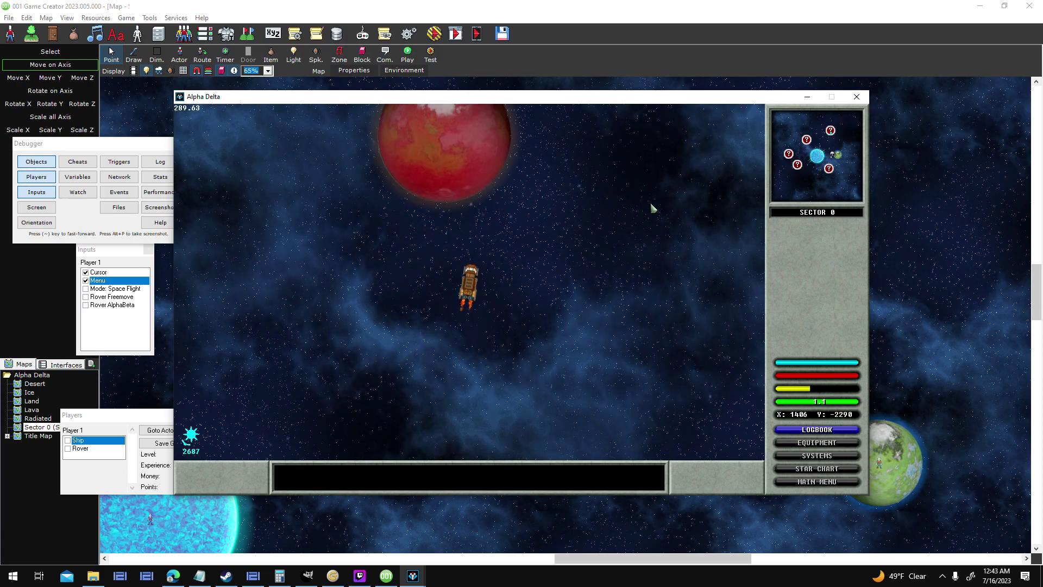
# - Bring the ship over the red planet to check its layering, and target and scan the planet
pyautogui.press('Left')
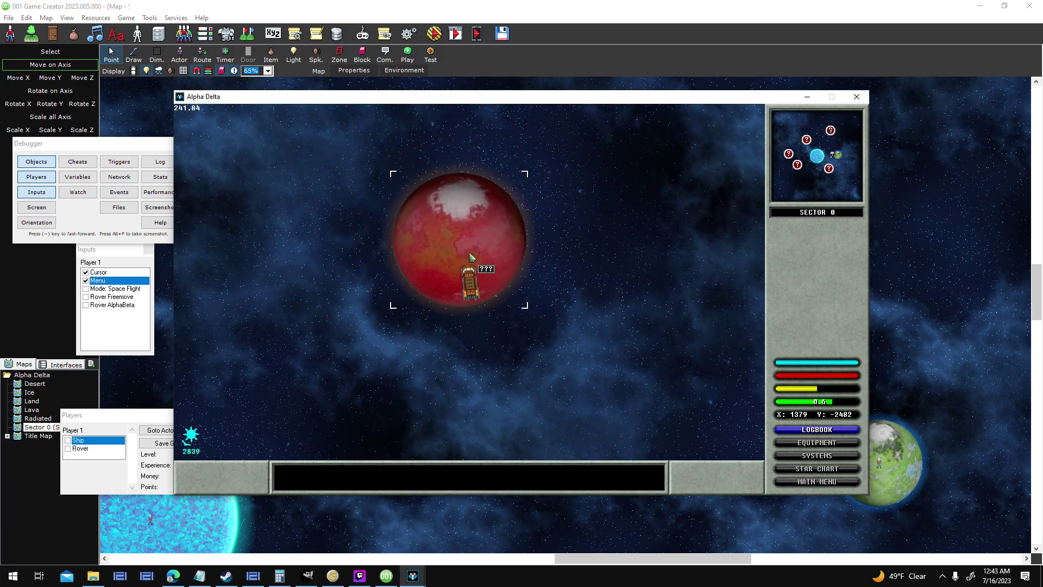
pyautogui.press('Left')
pyautogui.click(497, 259)
pyautogui.press('Left')
pyautogui.press('Up')
pyautogui.click(792, 231)
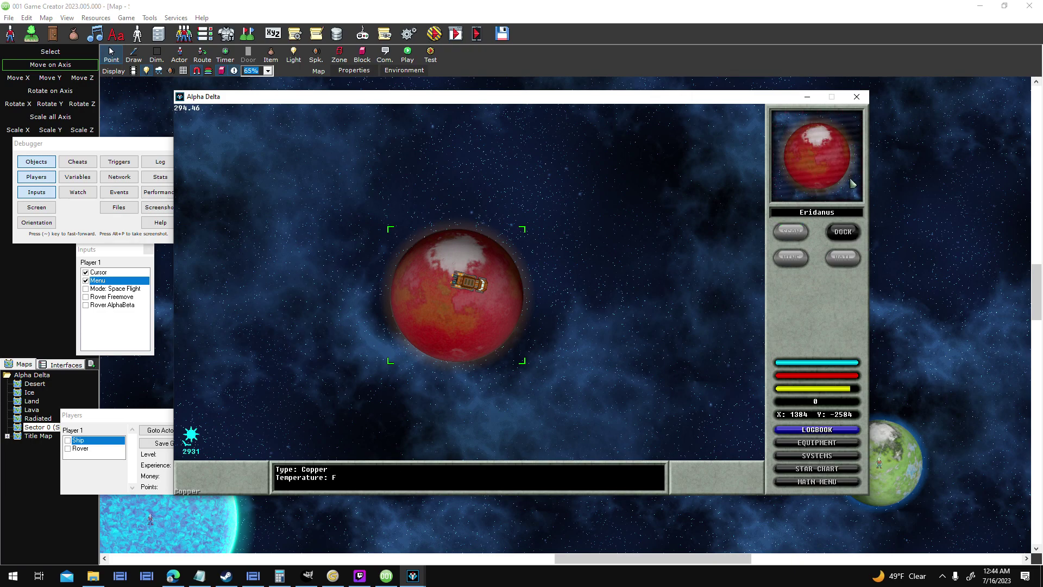
# - Turn the ship around over the red planet and fly off its southwest edge to recheck the draw order
pyautogui.press('Up')
pyautogui.press('Right')
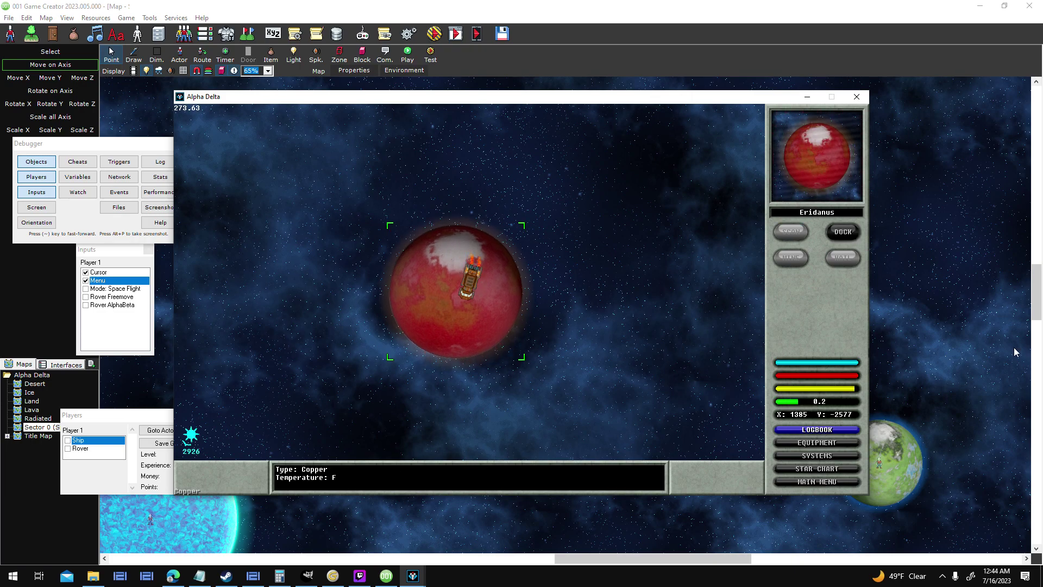
pyautogui.press('Up')
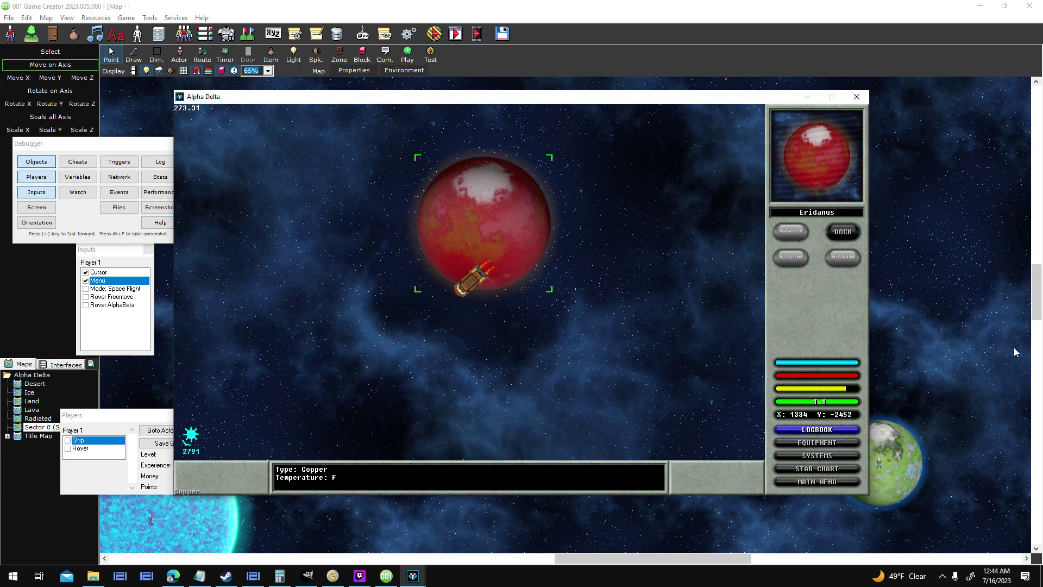
pyautogui.press('Up')
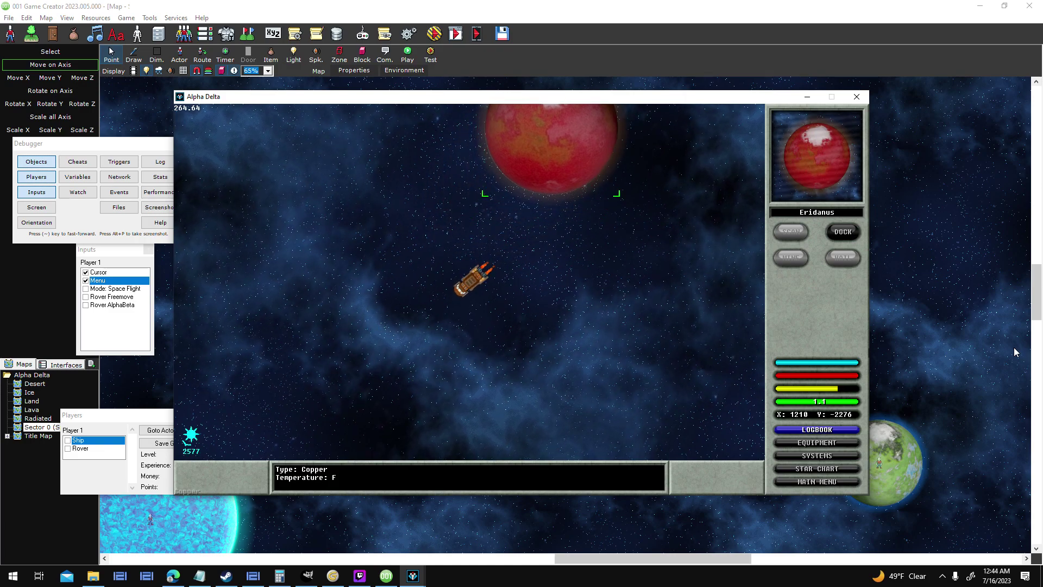
# - Fly west to the unidentified yellow planet, target it, and scan it while checking the ship's layering over it
pyautogui.press('Up')
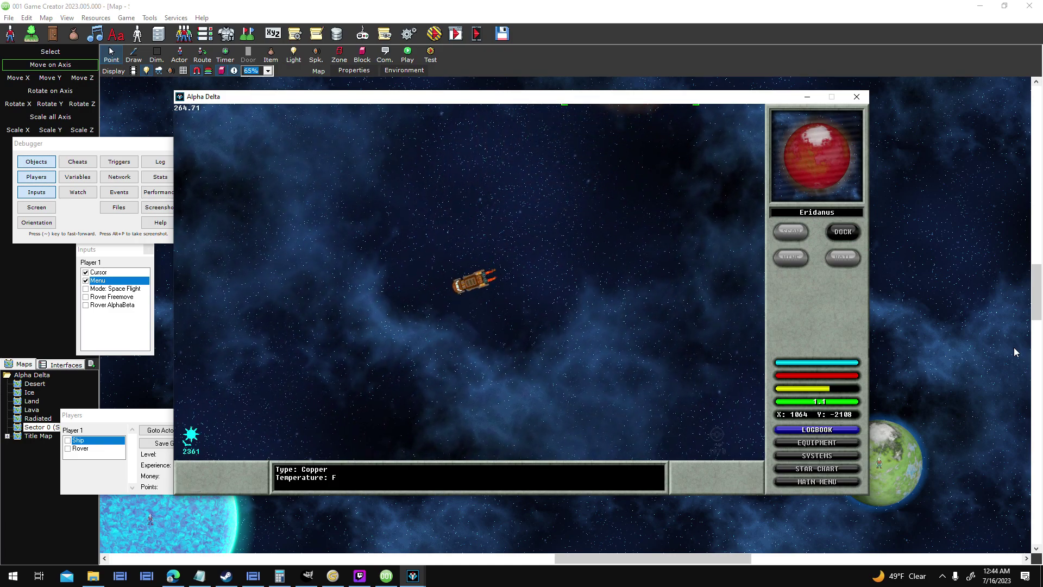
pyautogui.press('Up')
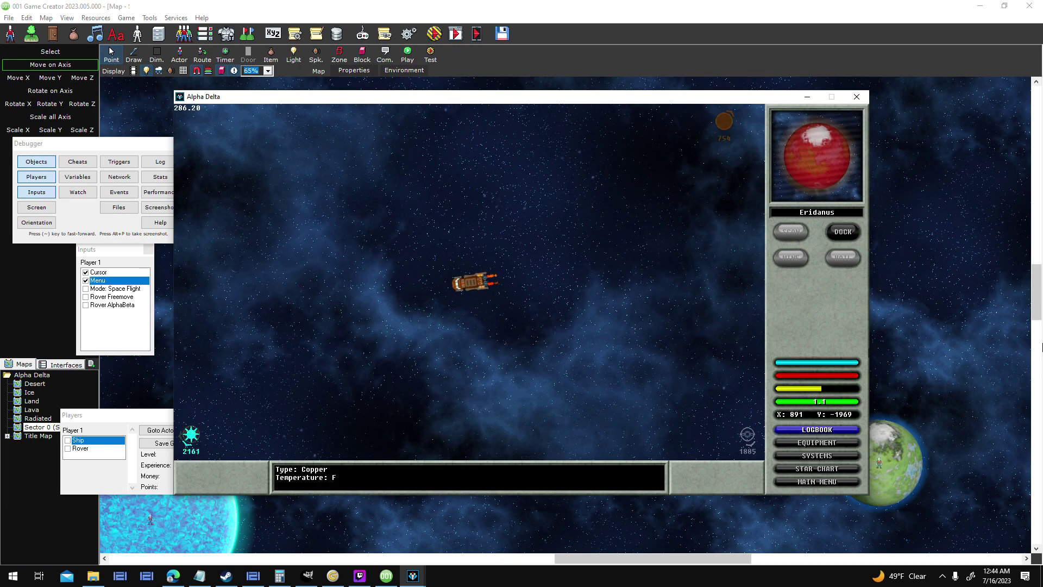
pyautogui.press('Up')
pyautogui.press('Up')
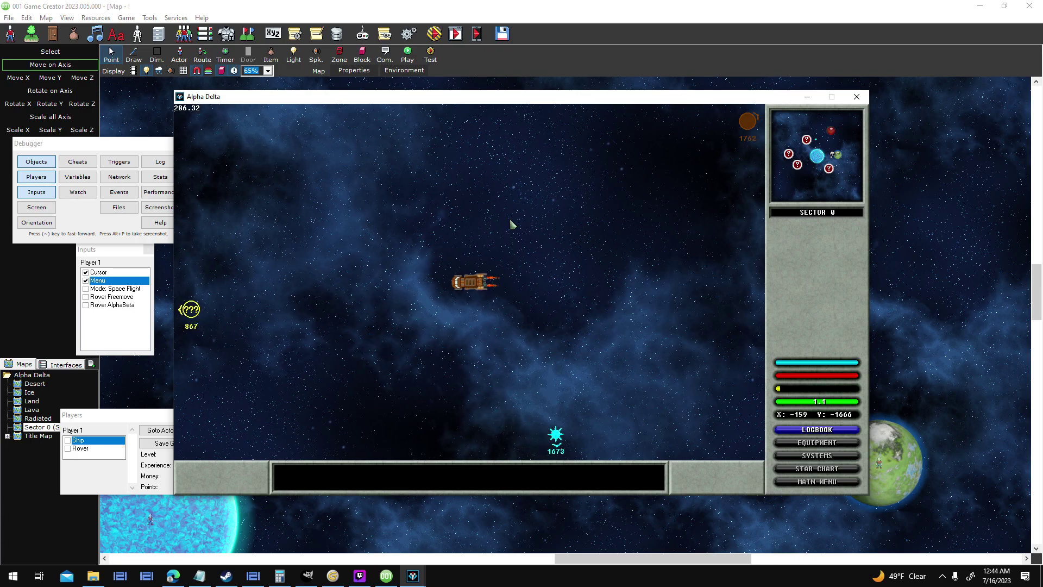
pyautogui.press('d')
pyautogui.click(260, 300)
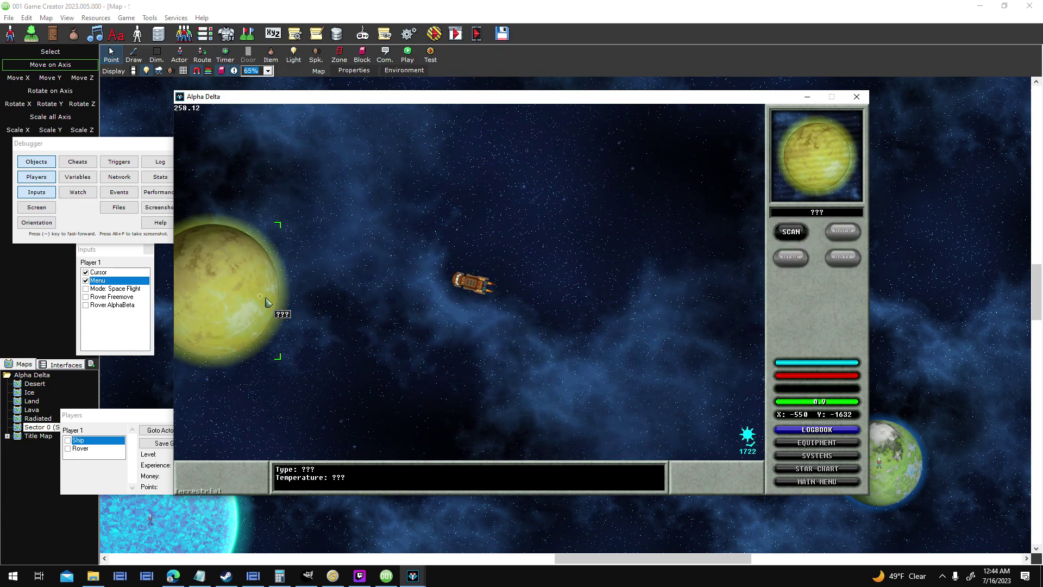
pyautogui.click(790, 235)
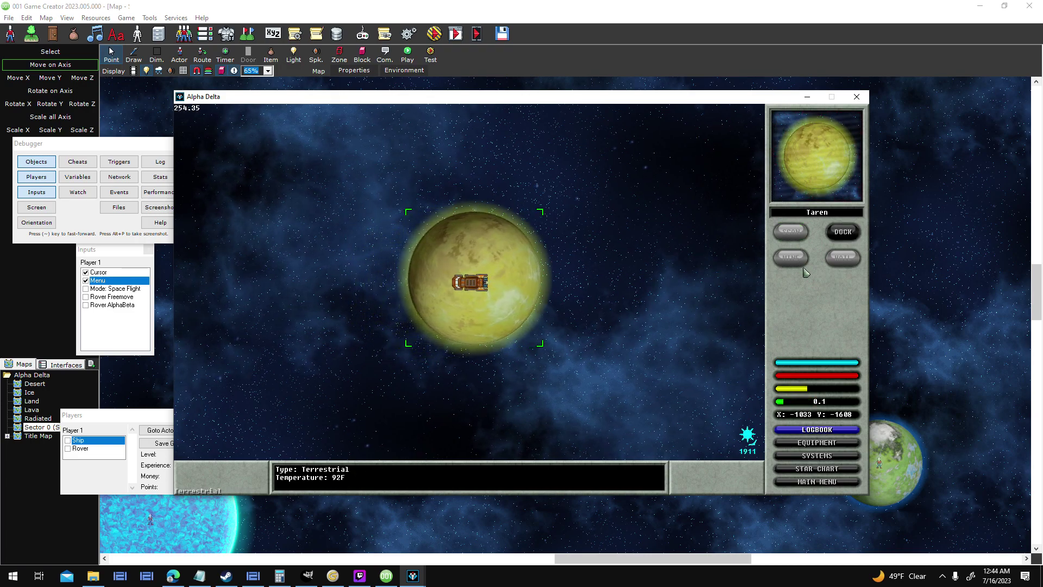
# - Dock at the yellow planet to view its planet screen, and return to space flight
pyautogui.click(842, 233)
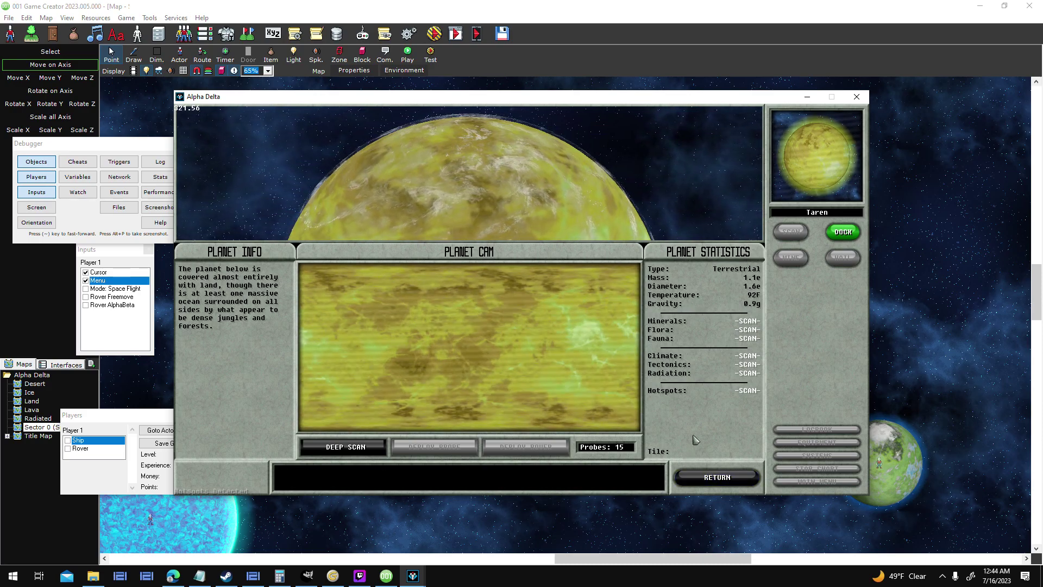
pyautogui.click(717, 477)
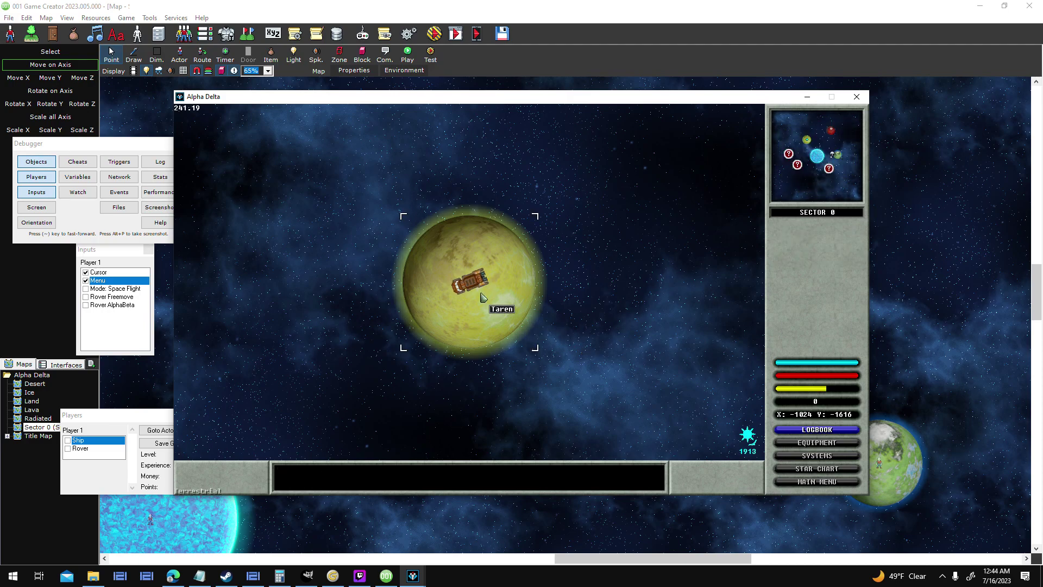
pyautogui.moveTo(600, 335); pyautogui.dragTo(596, 330)
# - Fly the ship southwest from the yellow planet to the unidentified icy planet
pyautogui.press('Up')
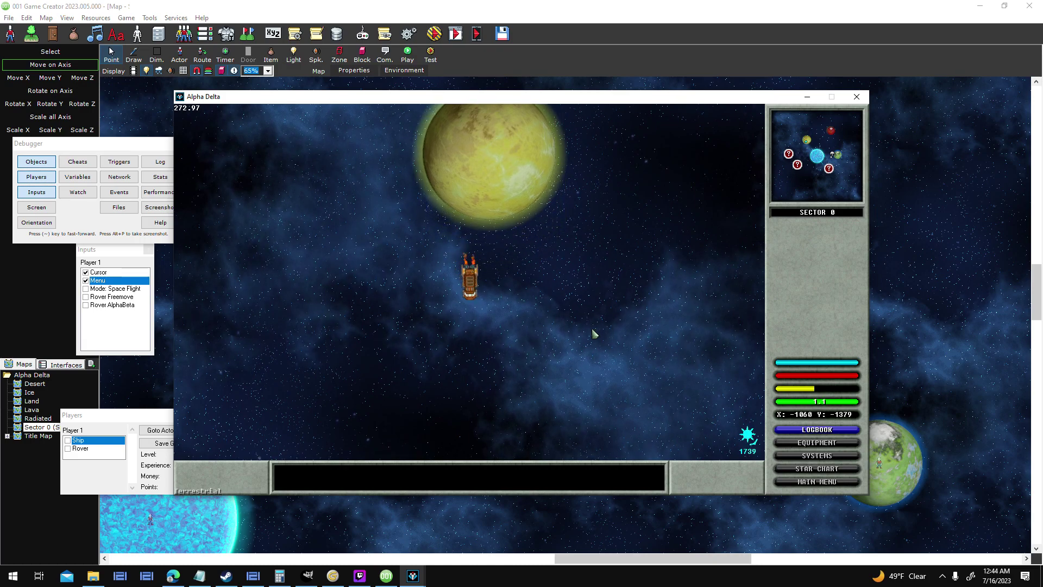
pyautogui.press('Right')
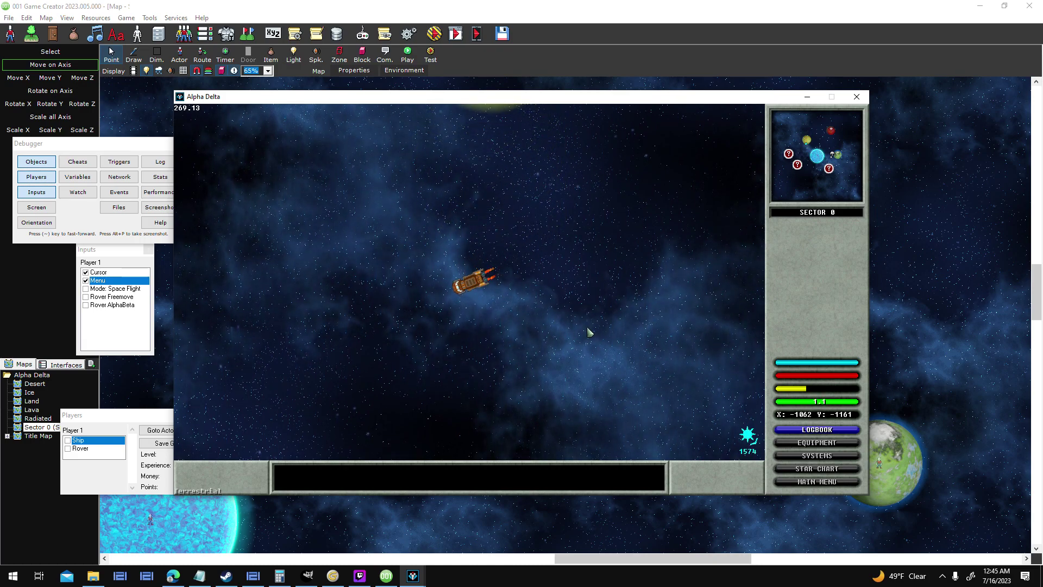
pyautogui.press('Left')
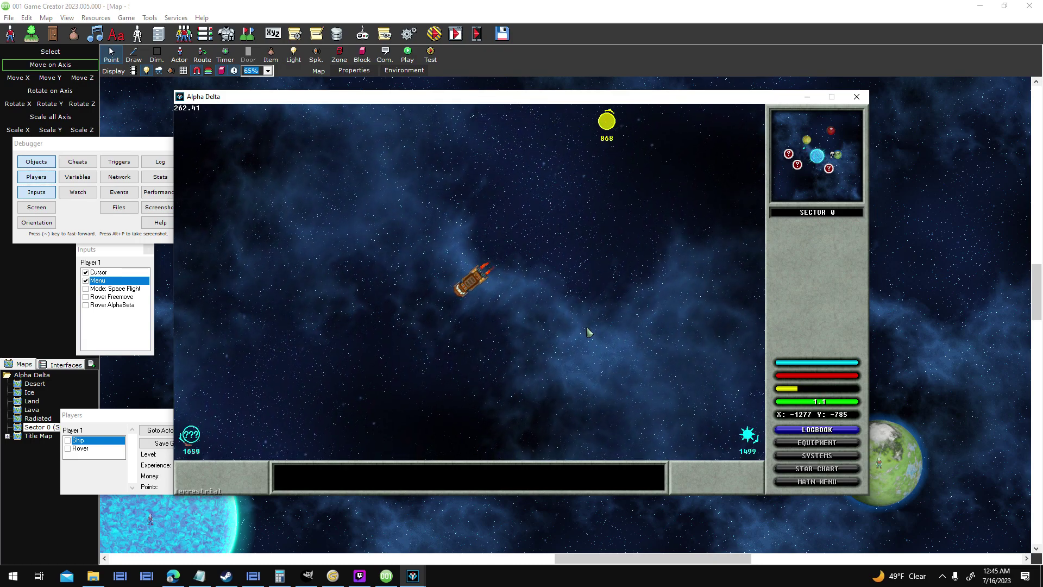
pyautogui.press('Right')
pyautogui.press('Right')
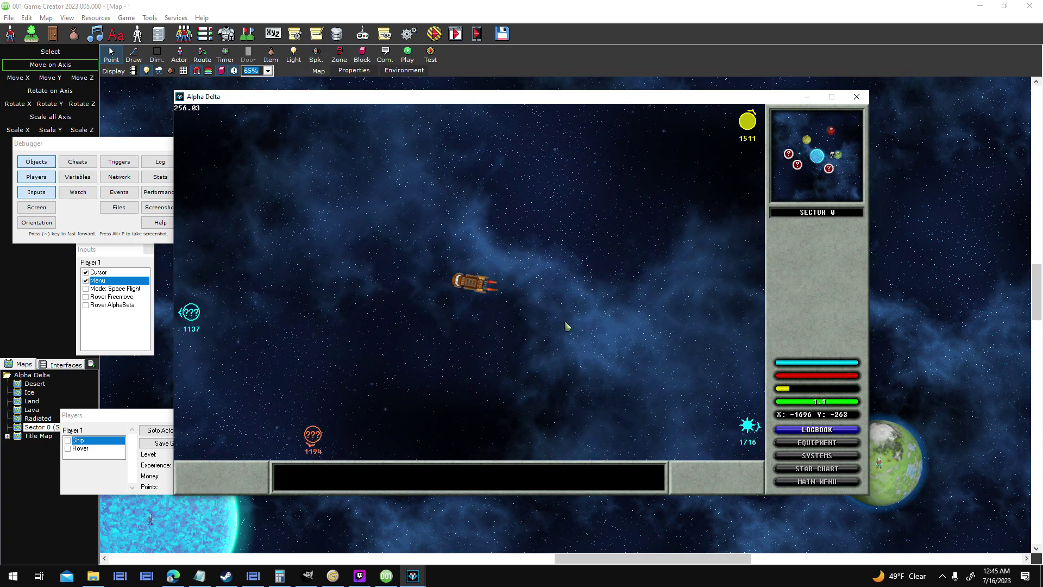
pyautogui.press('Right')
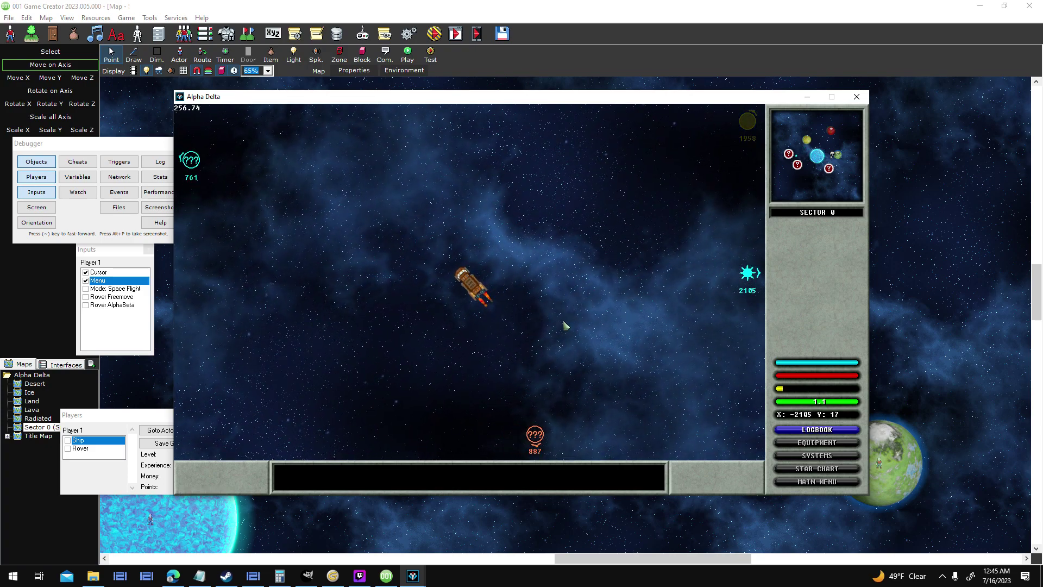
pyautogui.press('Right')
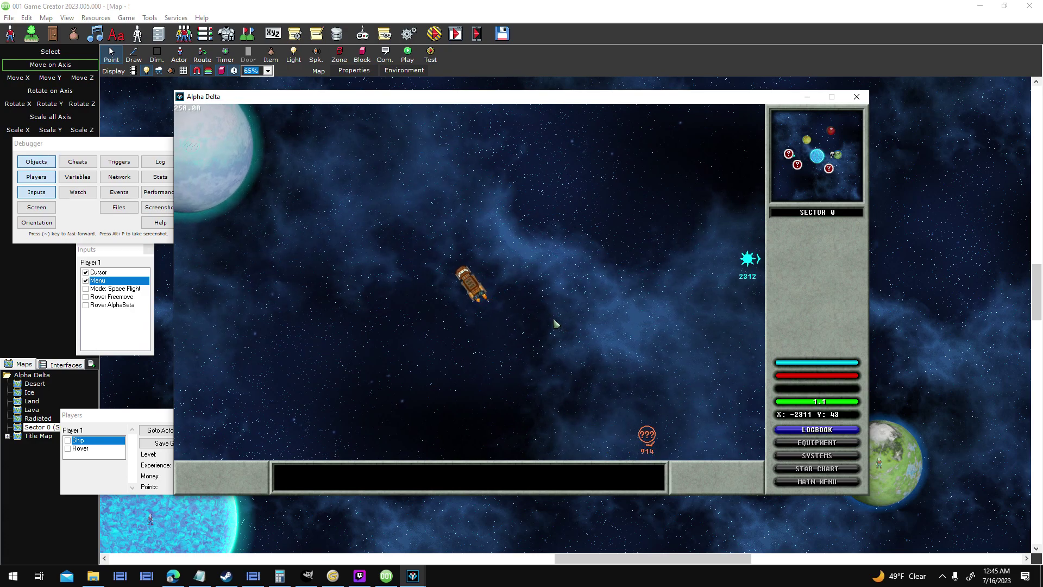
# - Target and scan the icy planet, and fly the ship over it to check the draw order
pyautogui.press('Left')
pyautogui.click(277, 191)
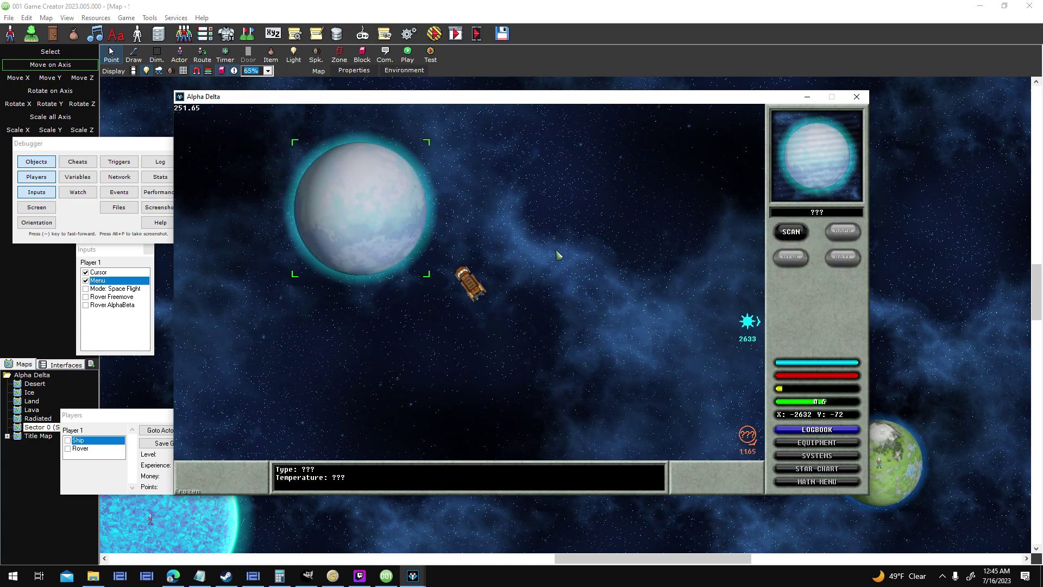
pyautogui.press('Right')
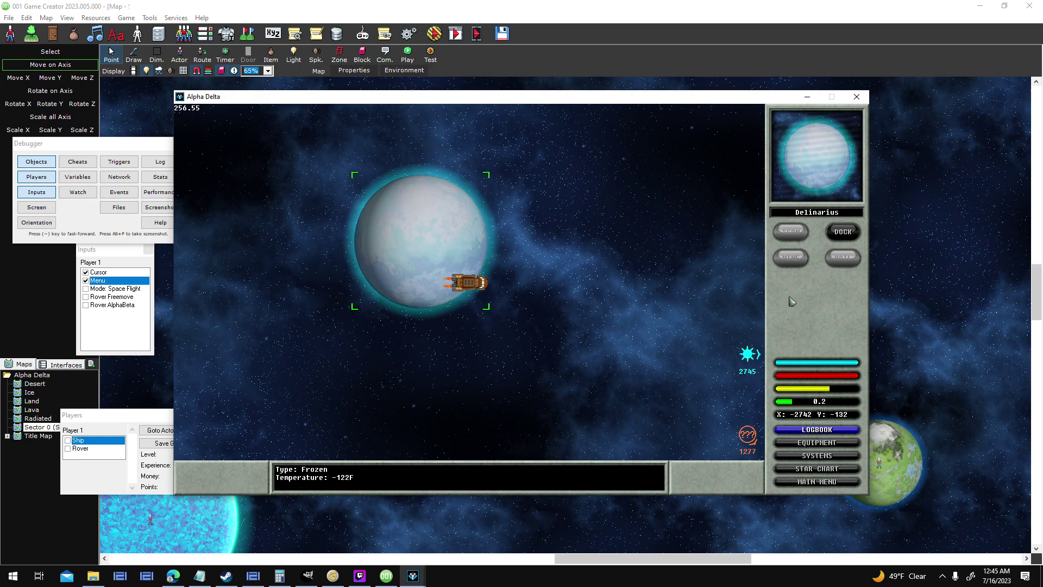
# - Fly to the volcanic planet, scan it while checking the ship's layering, and head back east toward the space station
pyautogui.press('w')
pyautogui.press('d')
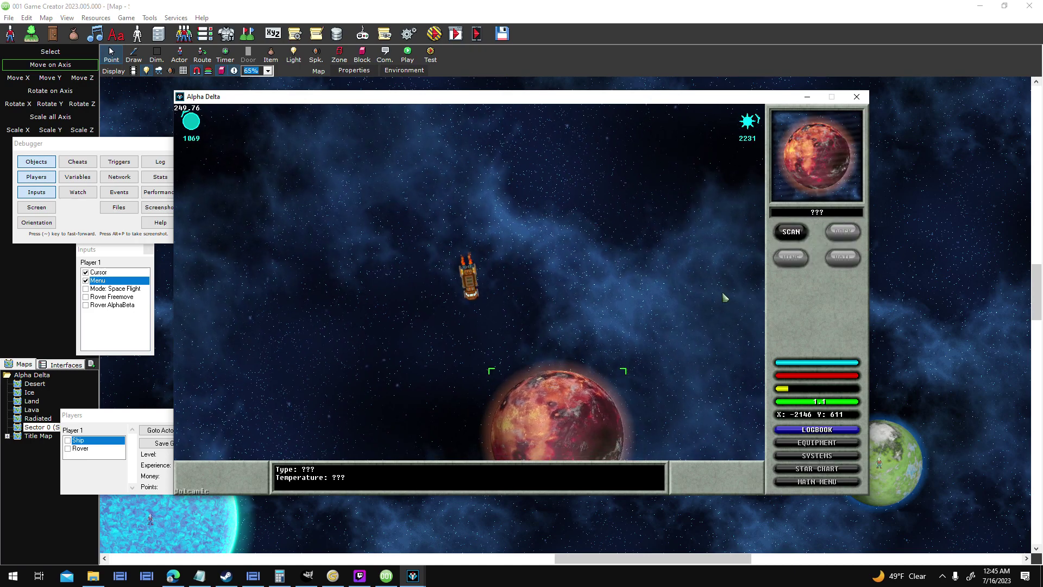
pyautogui.click(800, 234)
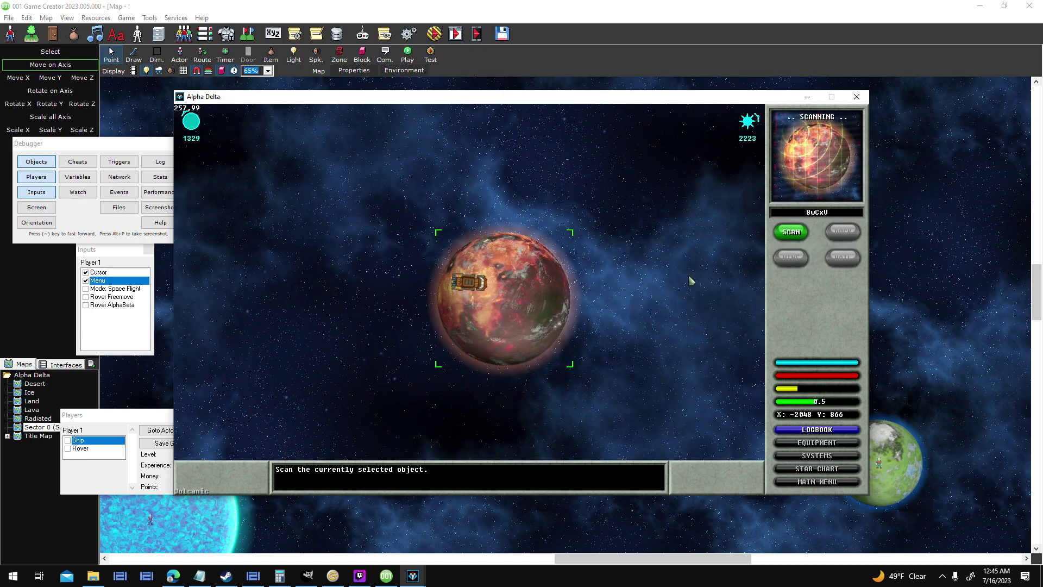
pyautogui.click(632, 287)
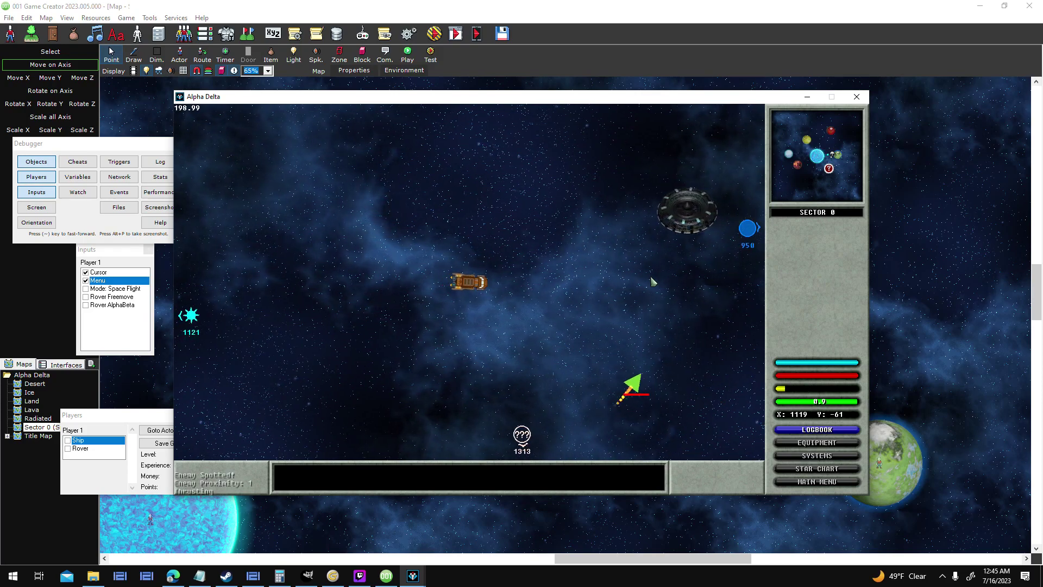
# - Turn the ship toward the enemy ship near Helios Station and shoot at it repeatedly
pyautogui.press('space')
pyautogui.press('space')
pyautogui.press('Right')
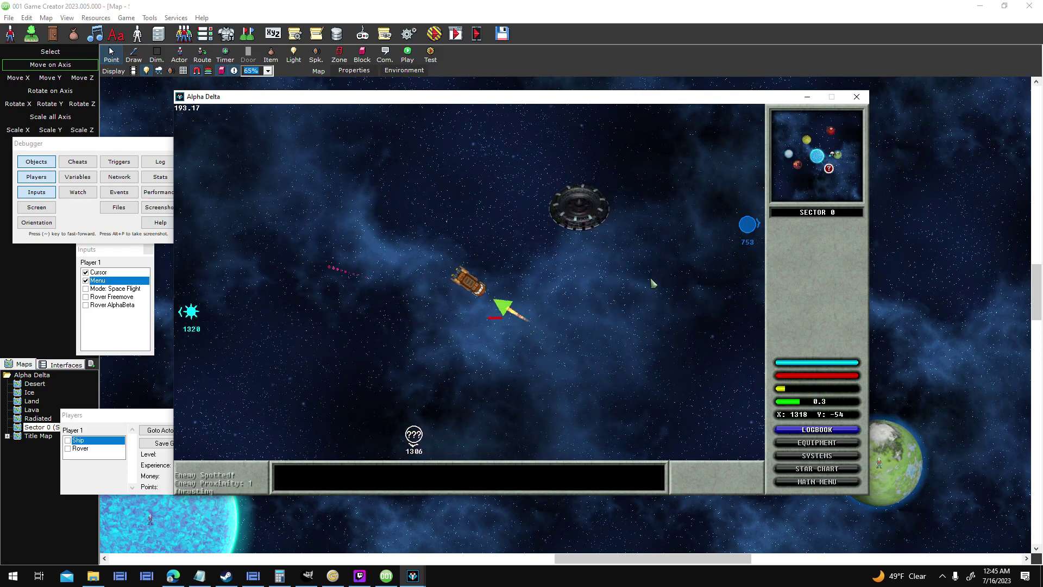
pyautogui.press('space')
pyautogui.press('Right')
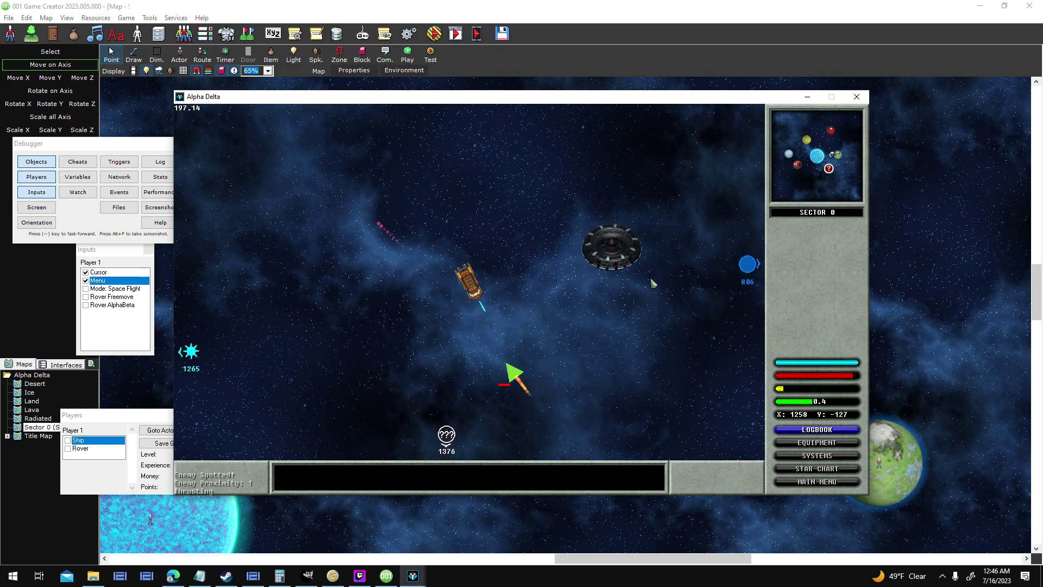
pyautogui.press('space')
pyautogui.press('Right')
pyautogui.press('space')
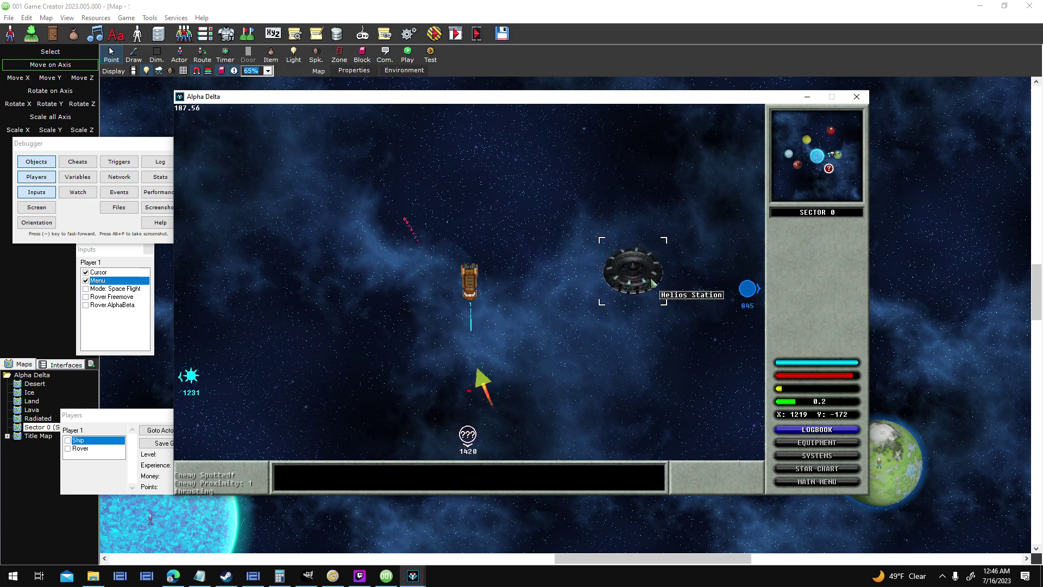
# - Fly the ship east past Helios Station and stop beside the green planet
pyautogui.press('Left')
pyautogui.press('Up')
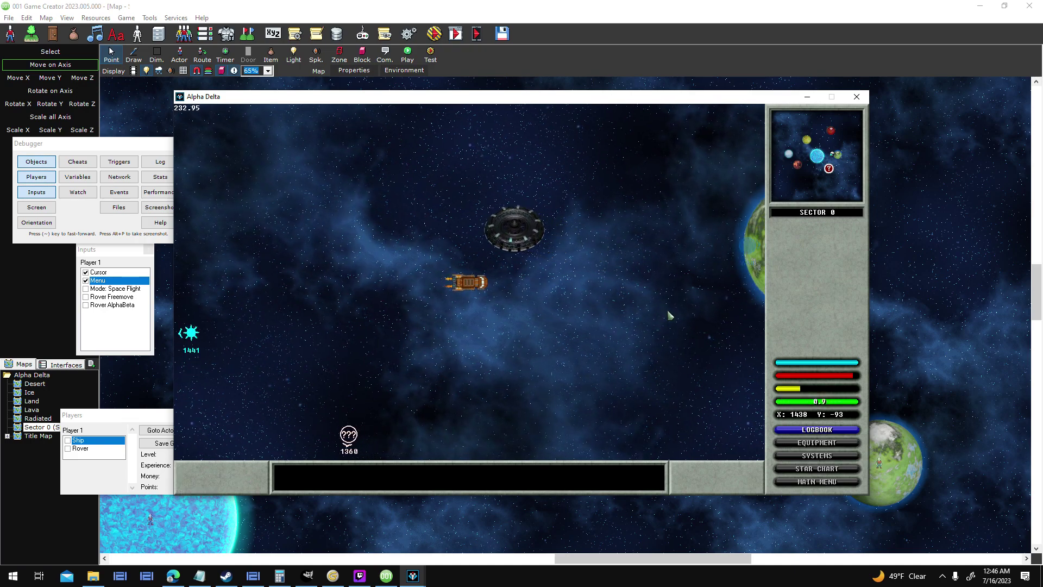
pyautogui.press('Left')
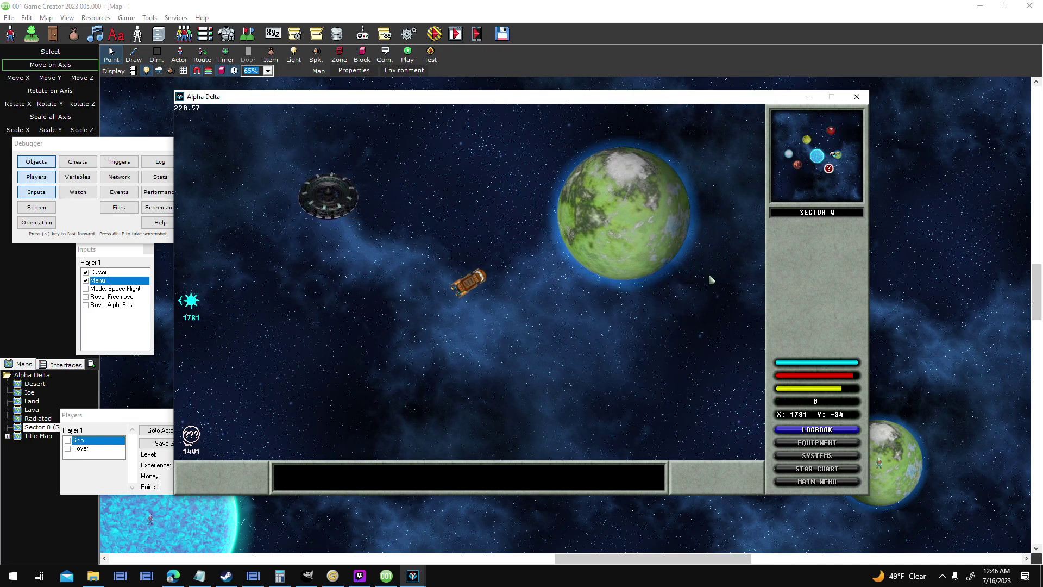
# - Save the game over the Testing Scaling slot and resume space flight
pyautogui.press('Escape')
pyautogui.click(518, 253)
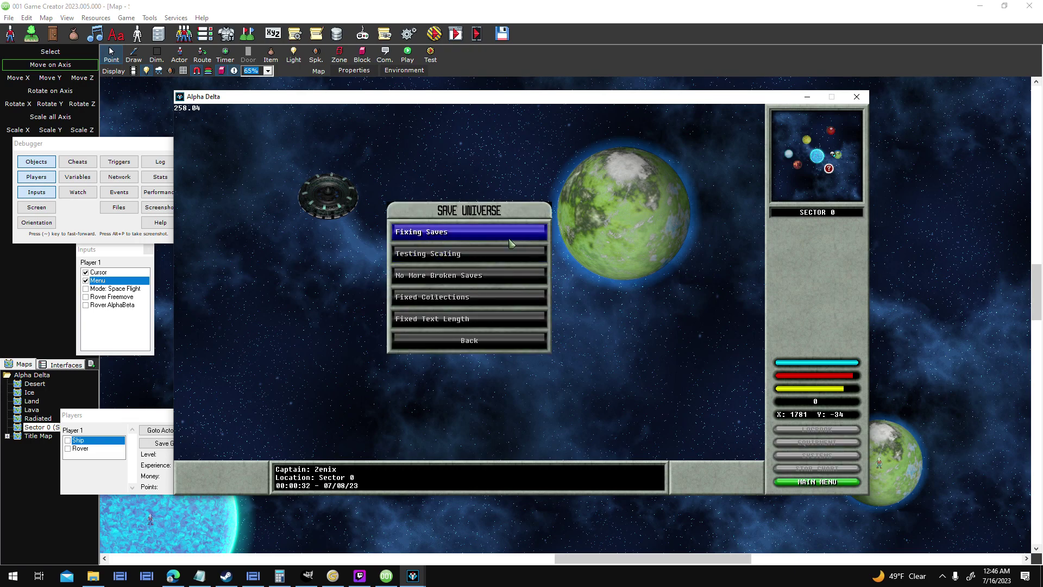
pyautogui.click(511, 237)
pyautogui.click(501, 315)
pyautogui.click(502, 253)
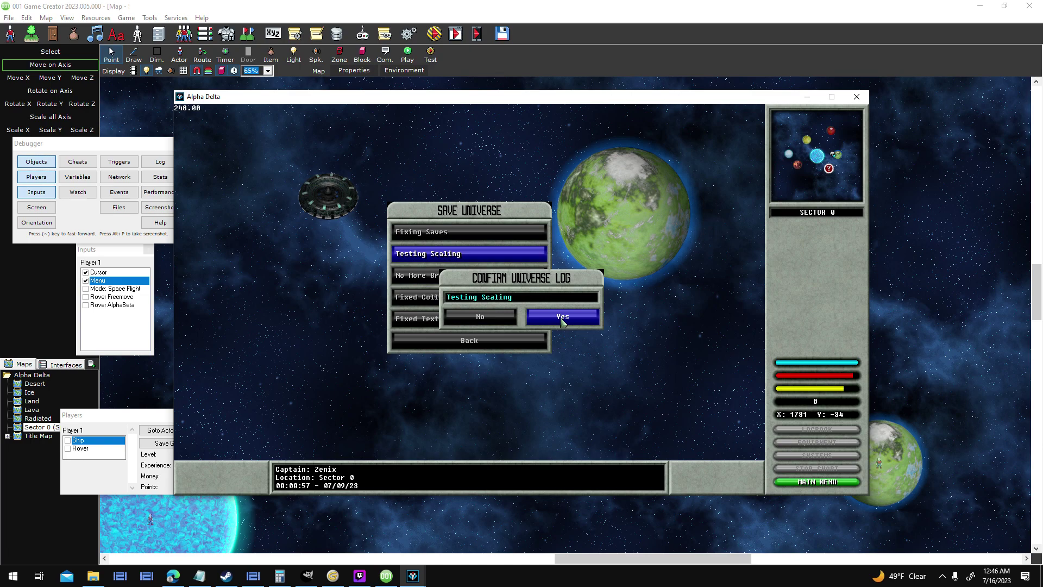
pyautogui.click(563, 321)
pyautogui.click(529, 341)
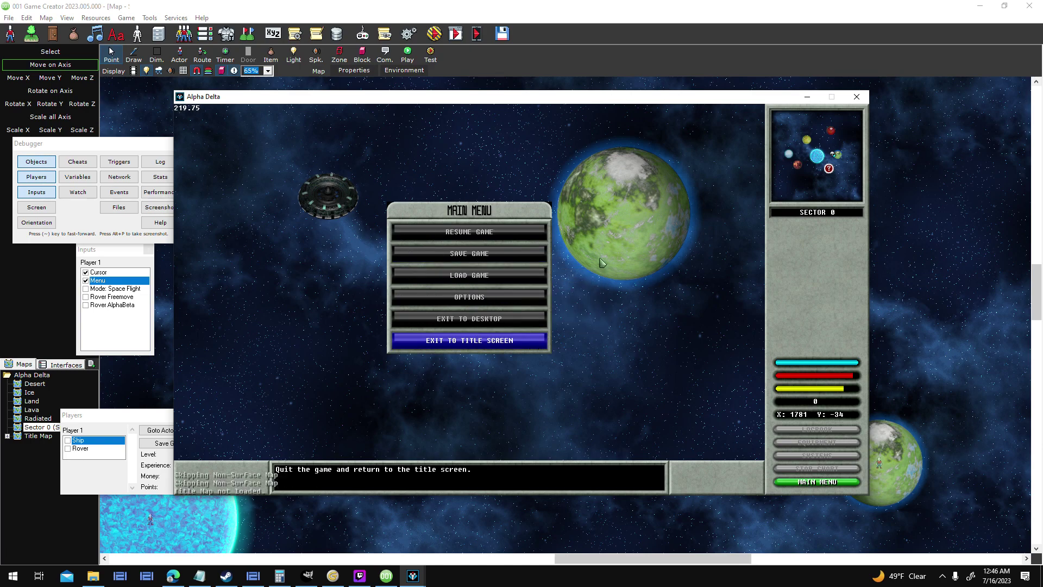
pyautogui.click(535, 233)
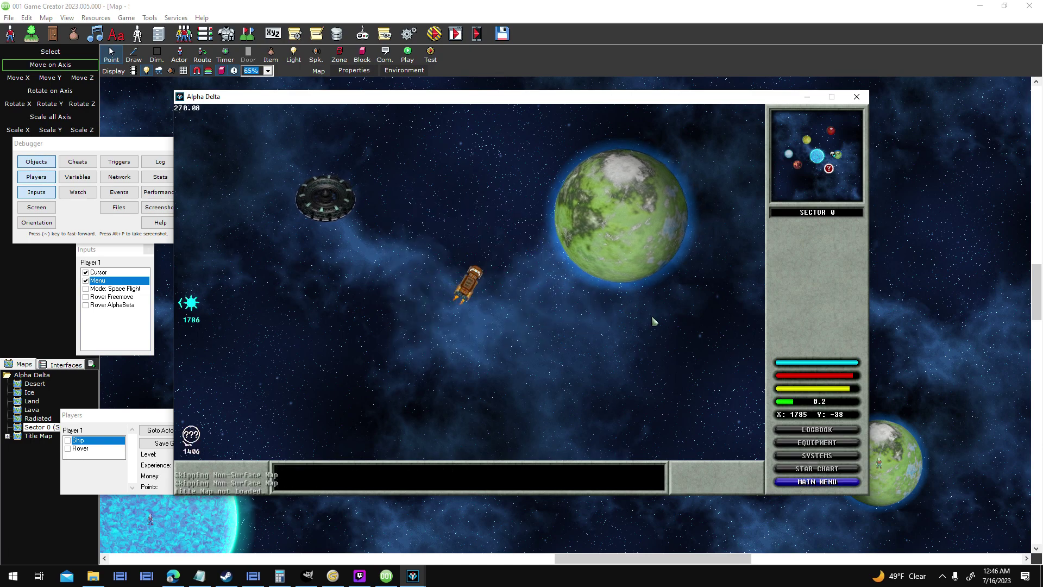
# - Check the star chart, replace the ship-layering task in To Do.txt with "Add planet shadow layer to minimap and star chart", and save the file
pyautogui.click(819, 469)
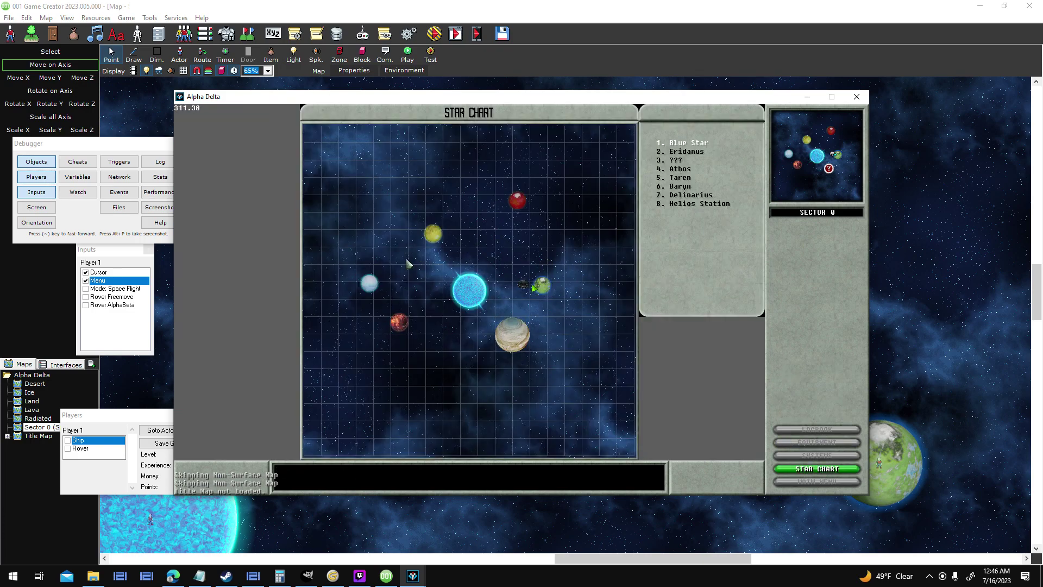
pyautogui.press('Escape')
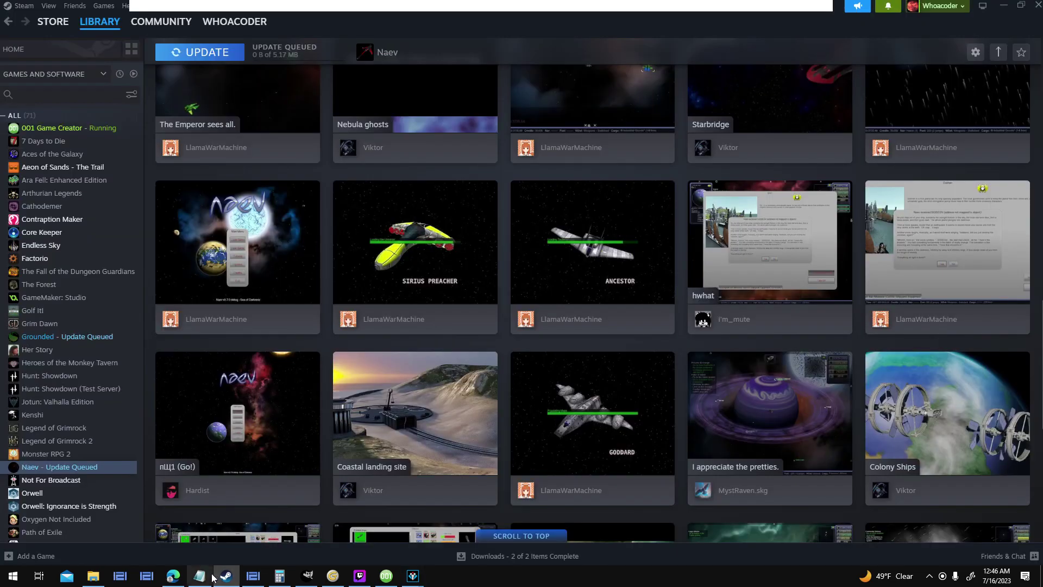
pyautogui.click(200, 575)
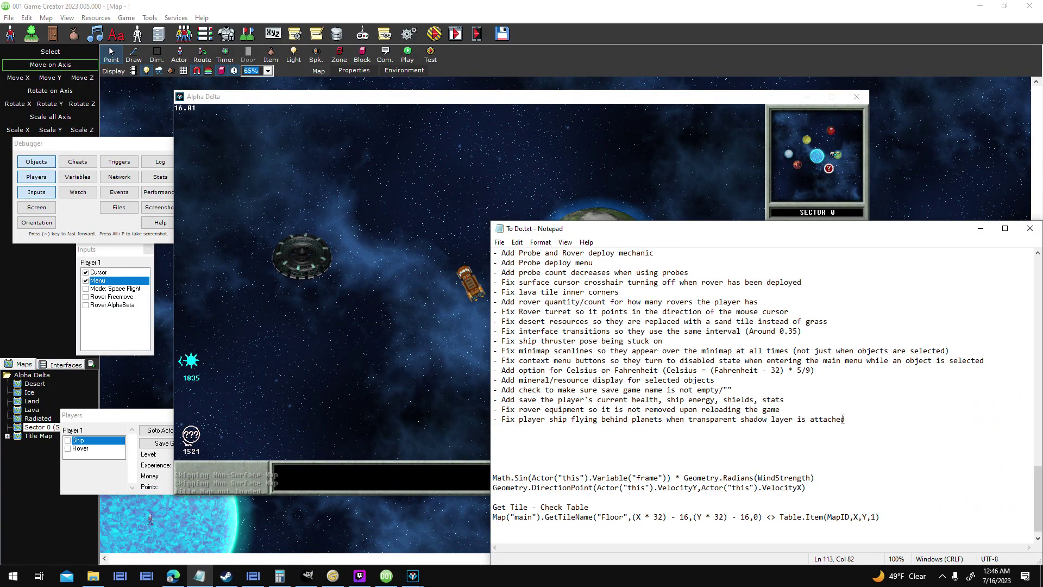
pyautogui.moveTo(554, 433); pyautogui.dragTo(488, 419)
pyautogui.press('Delete')
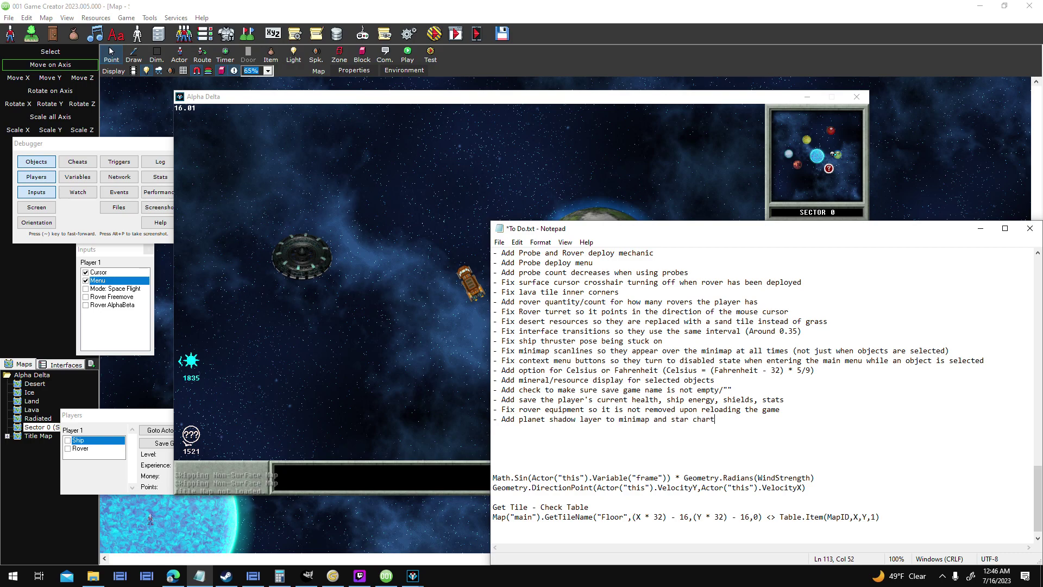
pyautogui.click(499, 242)
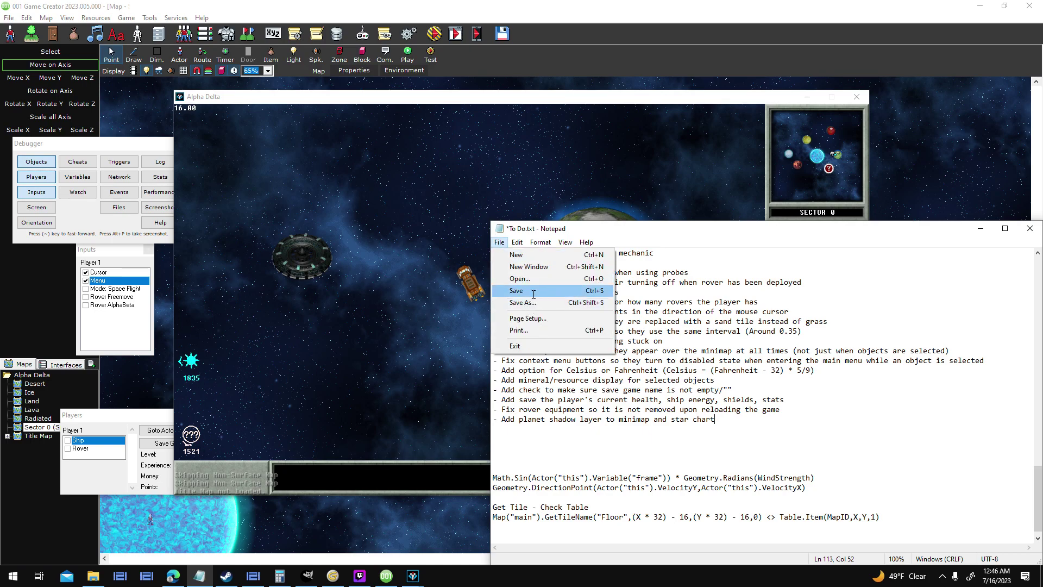
pyautogui.click(513, 291)
# - Close the Alpha Delta test run and return to the Sector 0 map in 001 Game Creator
pyautogui.click(503, 161)
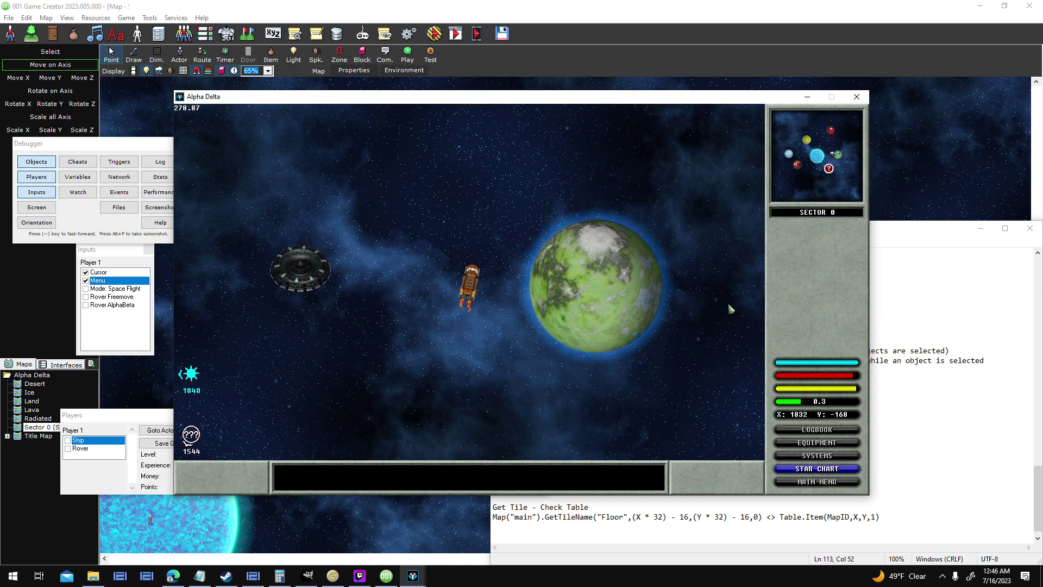
pyautogui.click(856, 97)
pyautogui.click(333, 575)
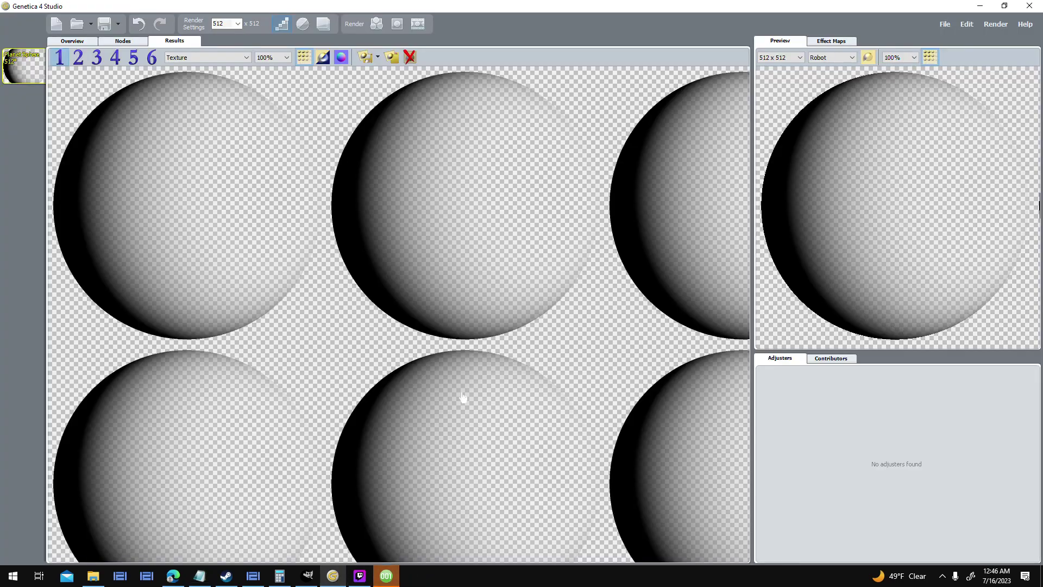
pyautogui.click(386, 576)
# - Look over the planets on the Sector 0 map and browse the planet sprites in the sprite library
pyautogui.scroll(-5, 725, 334)
pyautogui.scroll(-1, 669, 371)
pyautogui.moveTo(669, 371); pyautogui.dragTo(534, 178, button='middle')
pyautogui.moveTo(582, 398); pyautogui.dragTo(918, 451, button='middle')
pyautogui.scroll(4, 559, 386)
pyautogui.moveTo(750, 505); pyautogui.dragTo(580, 105, button='middle')
pyautogui.moveTo(715, 356); pyautogui.dragTo(608, 221, button='middle')
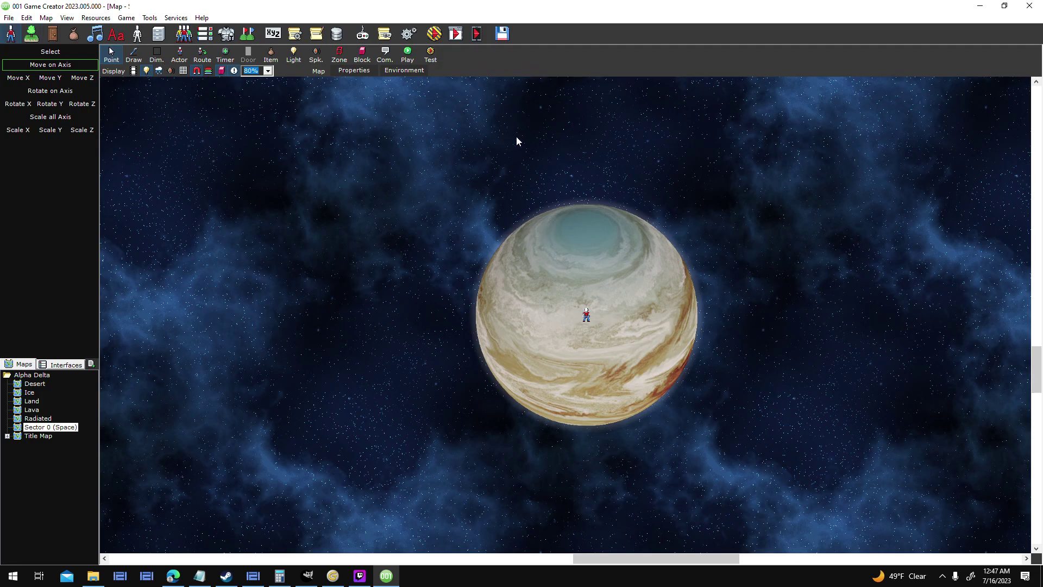
pyautogui.moveTo(359, 223); pyautogui.dragTo(361, 297)
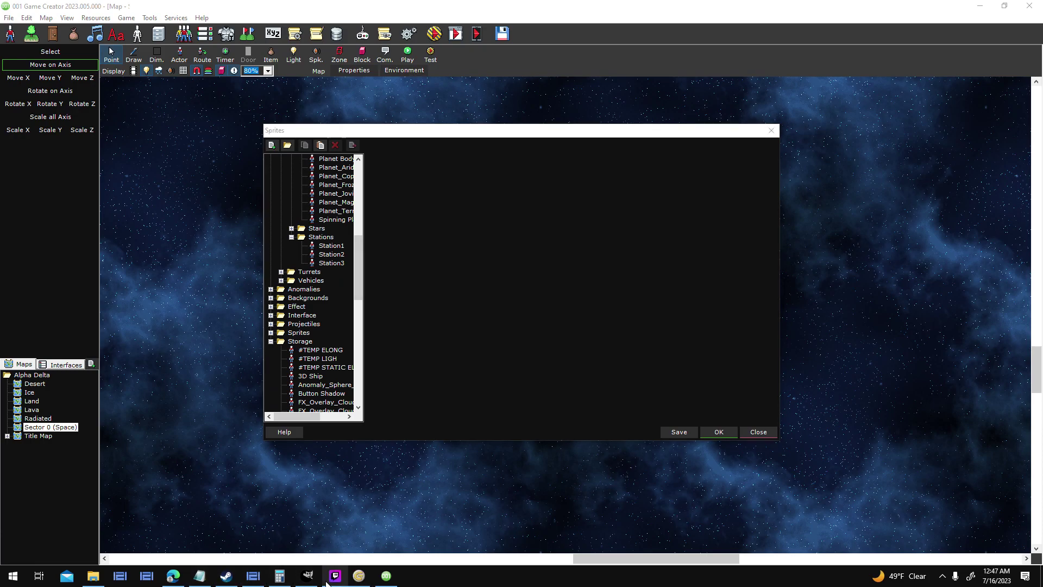
# - Switch to Genetica 4 Studio and try to open Planet Sphere 512.gtx from the recent files
pyautogui.click(359, 576)
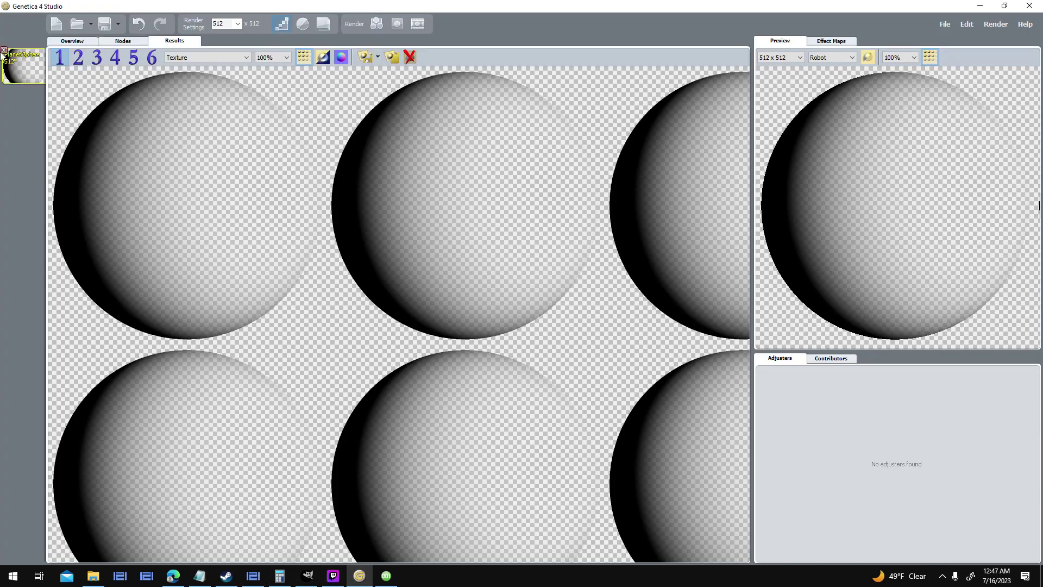
pyautogui.click(65, 25)
pyautogui.click(93, 23)
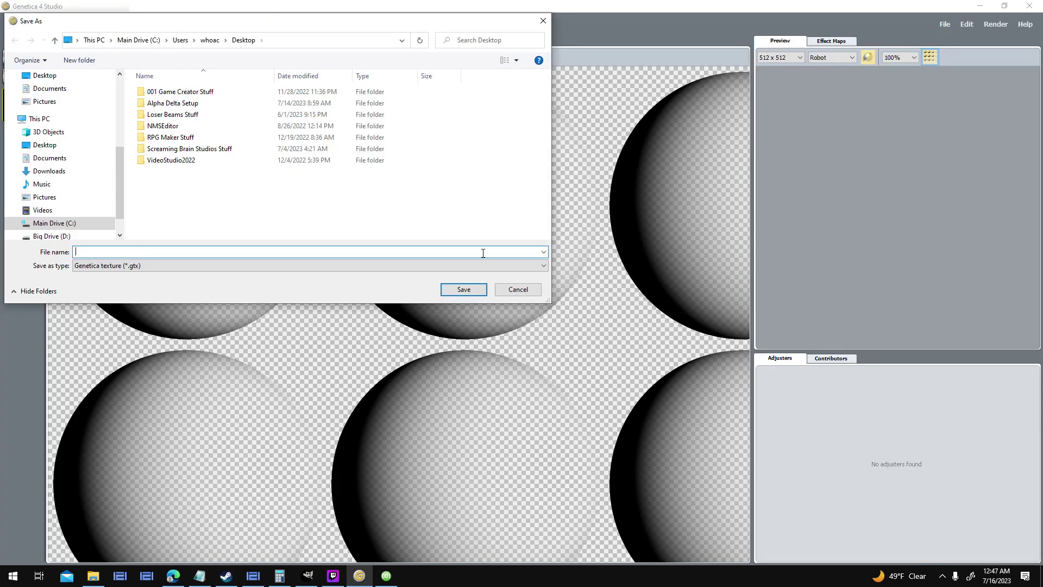
pyautogui.click(522, 288)
pyautogui.click(91, 24)
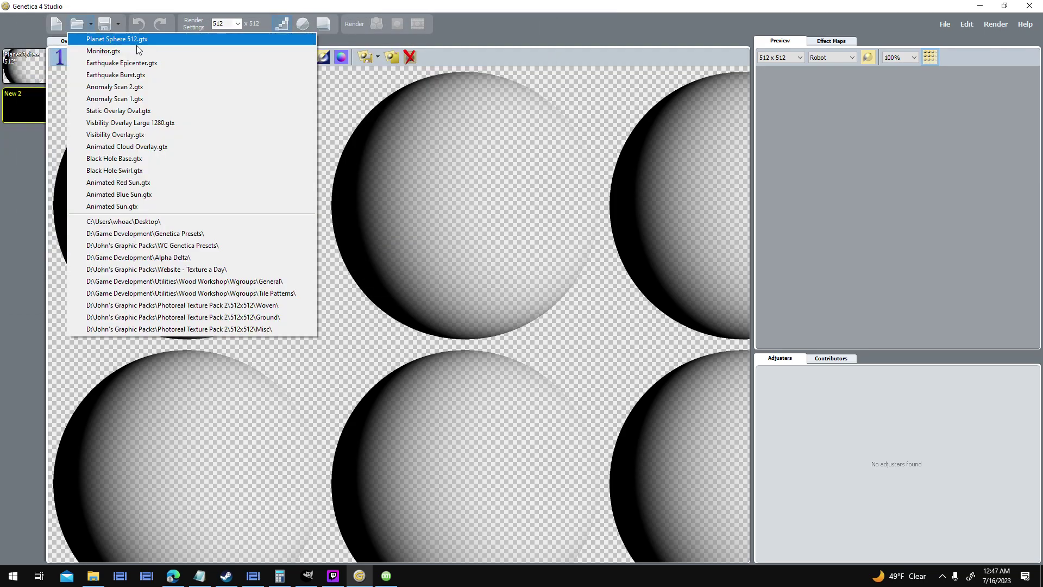
pyautogui.click(163, 39)
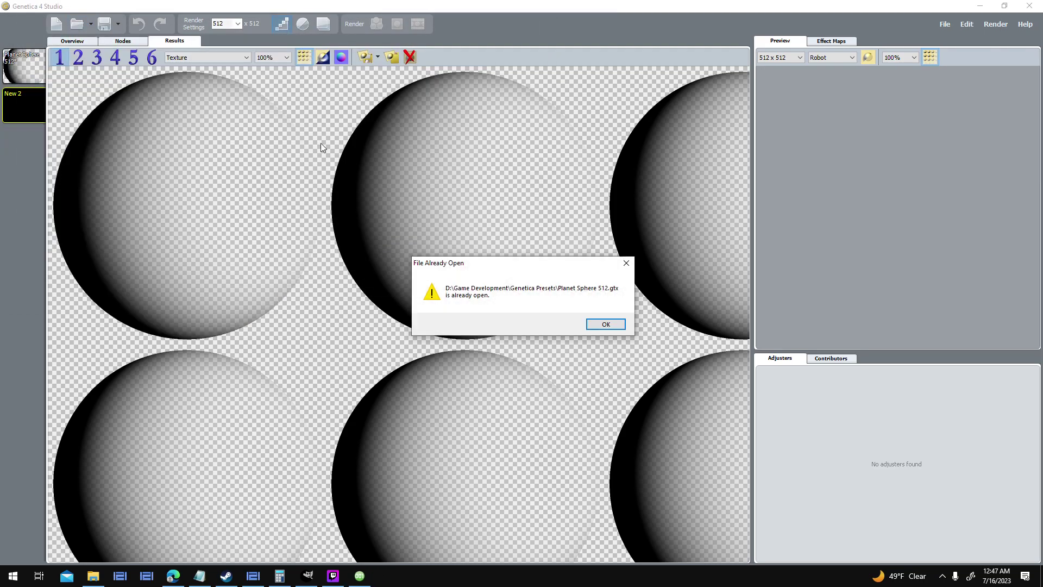
pyautogui.click(605, 324)
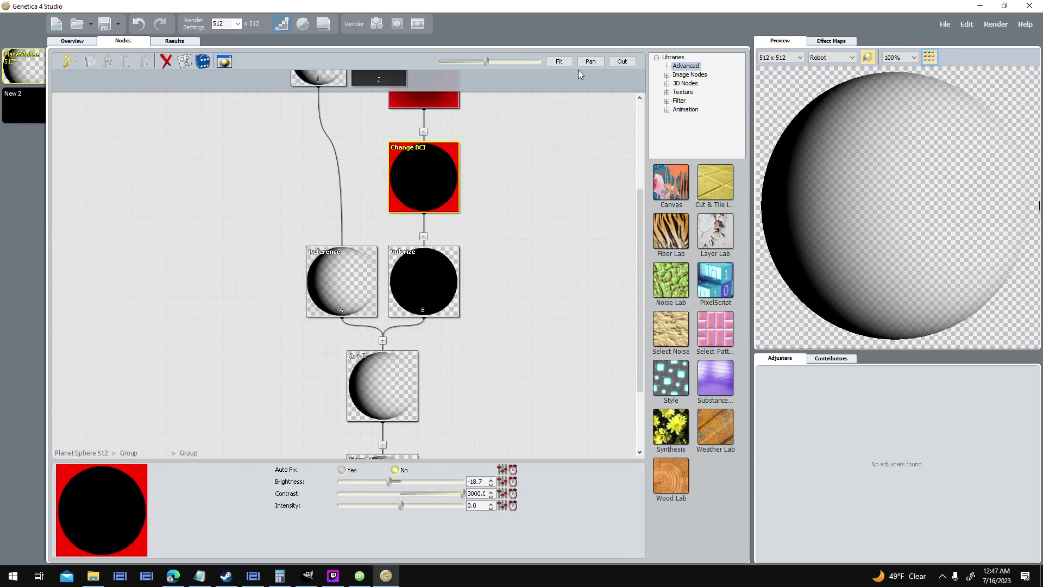
# - Save the open planet shadow texture as Planet Sphere 256 in the Genetica Presets folder under Game Development
pyautogui.click(945, 24)
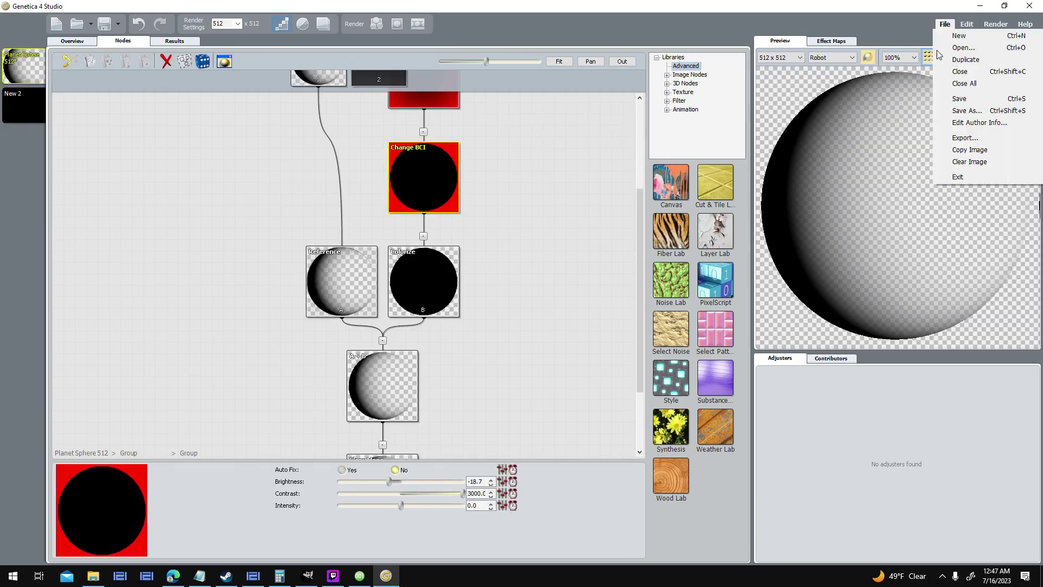
pyautogui.click(966, 107)
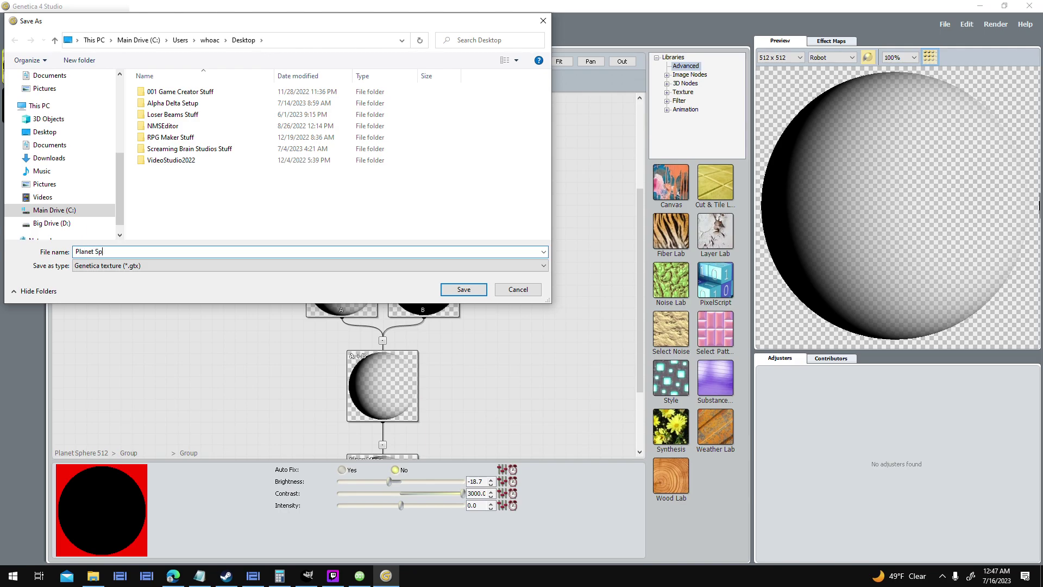
pyautogui.scroll(4, 72, 153)
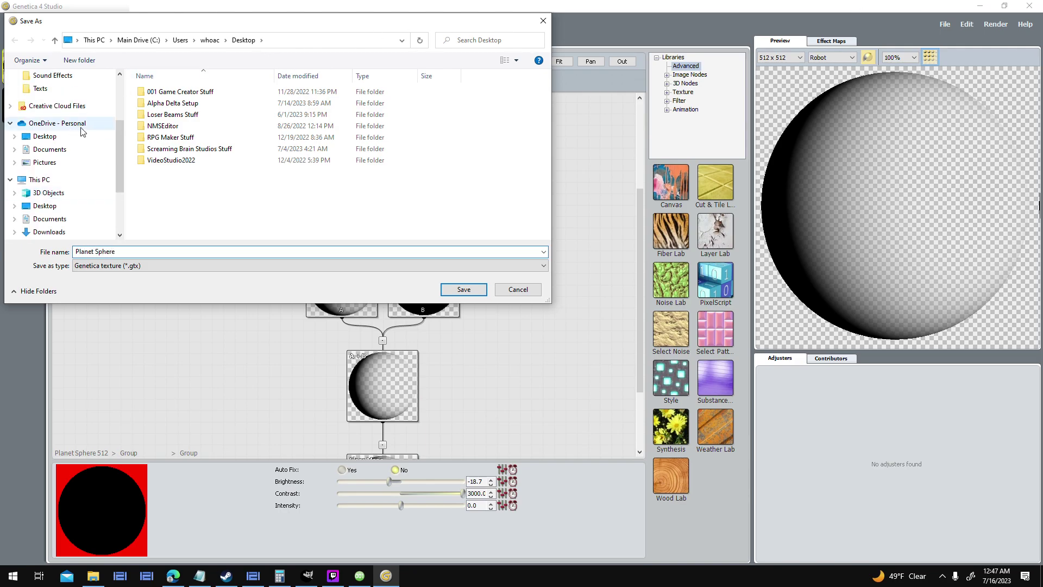
pyautogui.click(73, 153)
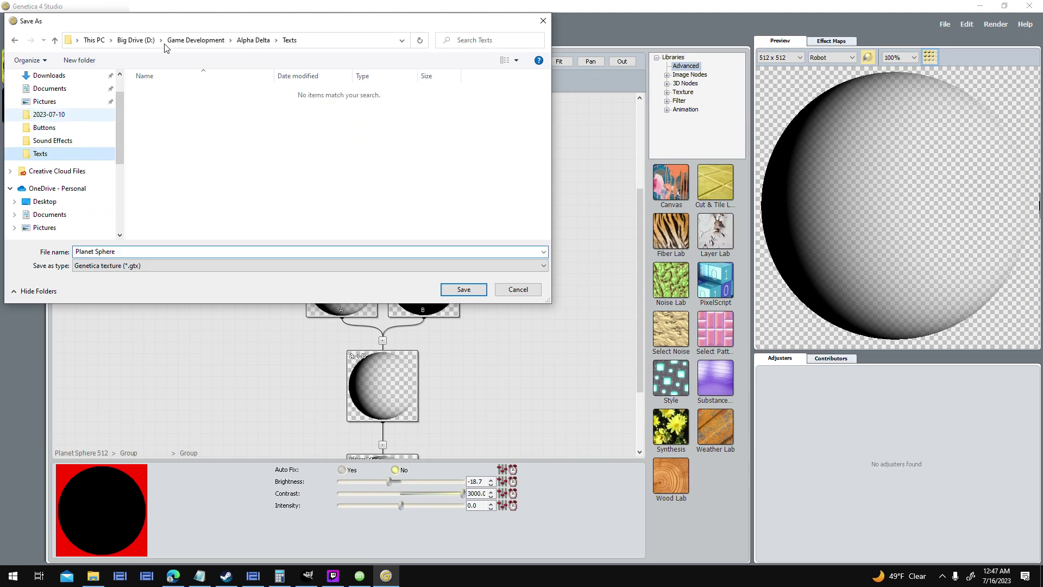
pyautogui.click(200, 40)
pyautogui.doubleClick(201, 171)
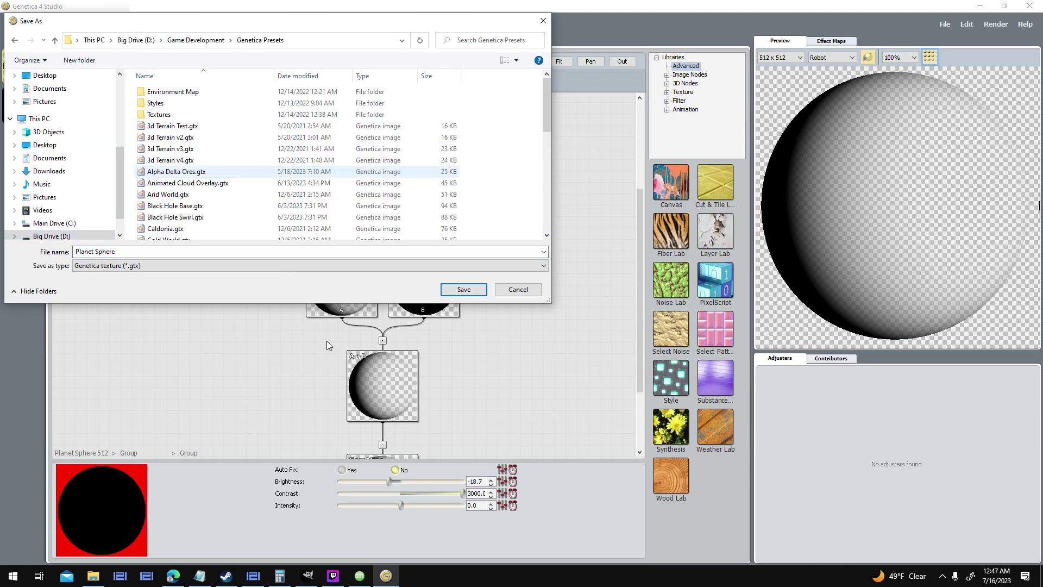
pyautogui.click(333, 575)
pyautogui.moveTo(456, 534); pyautogui.dragTo(518, 501)
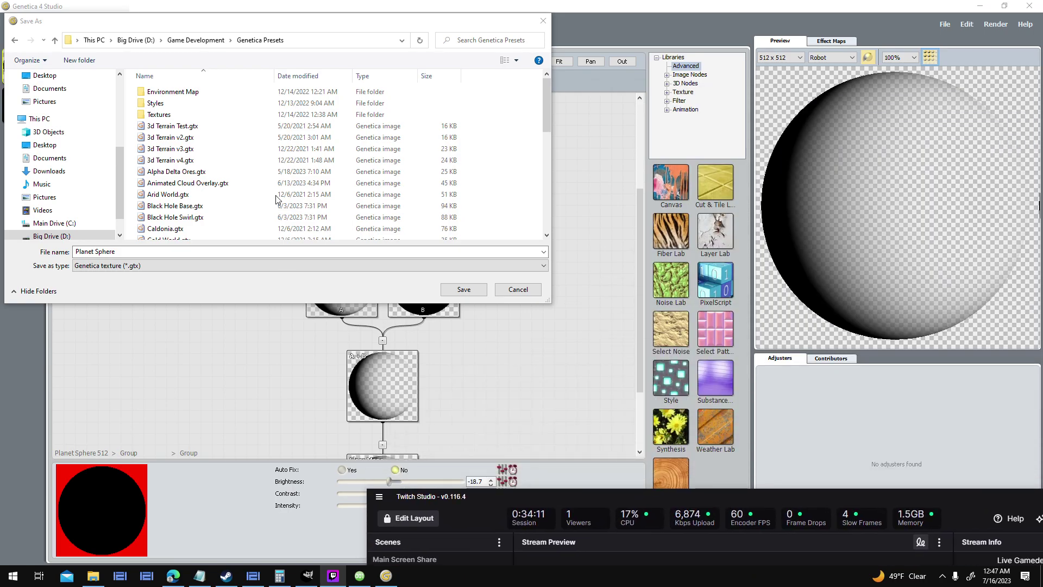
pyautogui.moveTo(822, 499); pyautogui.dragTo(993, 522)
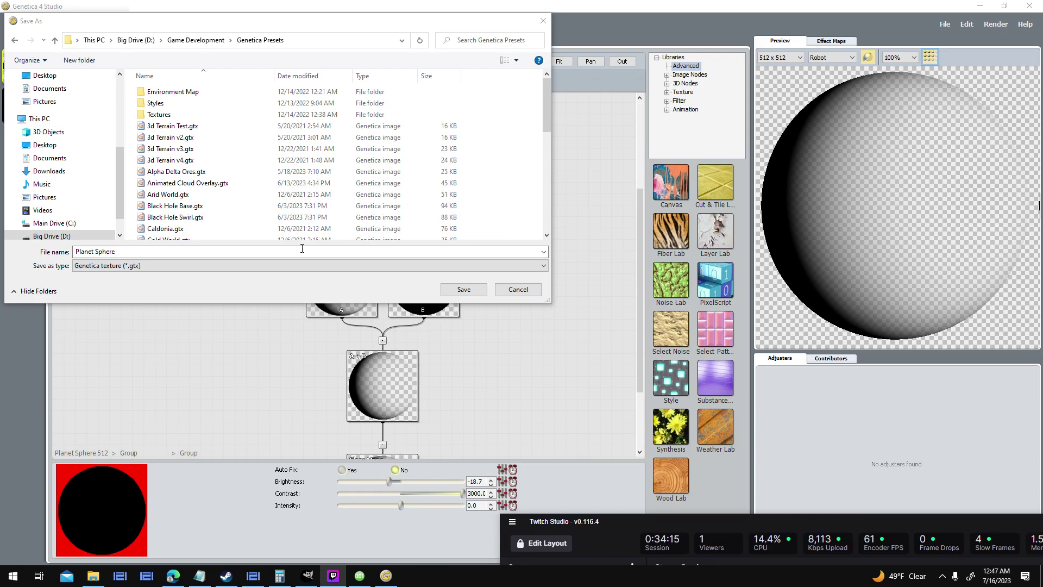
pyautogui.click(229, 250)
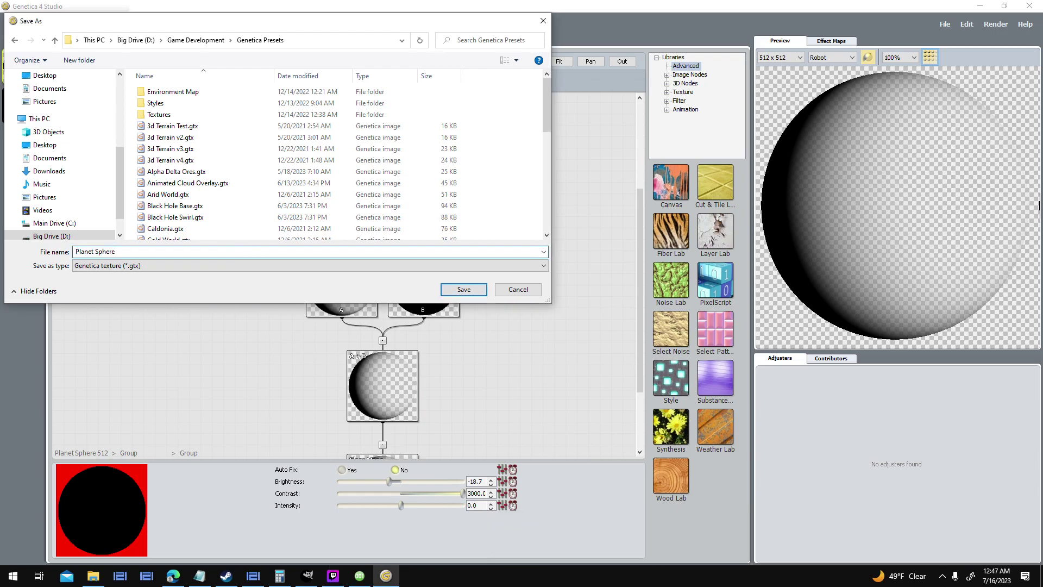
pyautogui.press('Return')
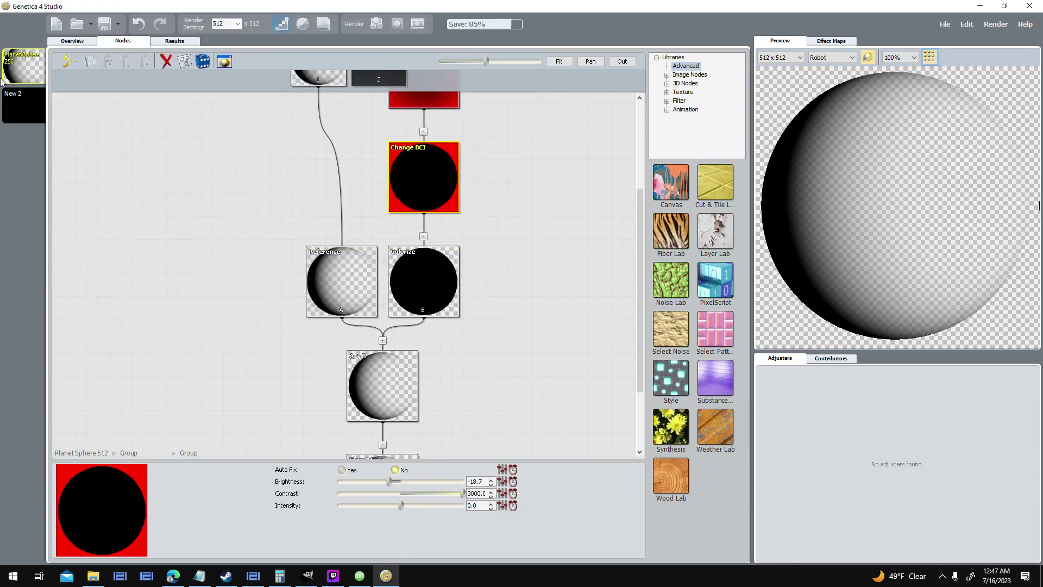
# - Open Planet Sphere 512.gtx from the recent files and enter its Aquamarine Adj group
pyautogui.click(27, 115)
pyautogui.click(91, 27)
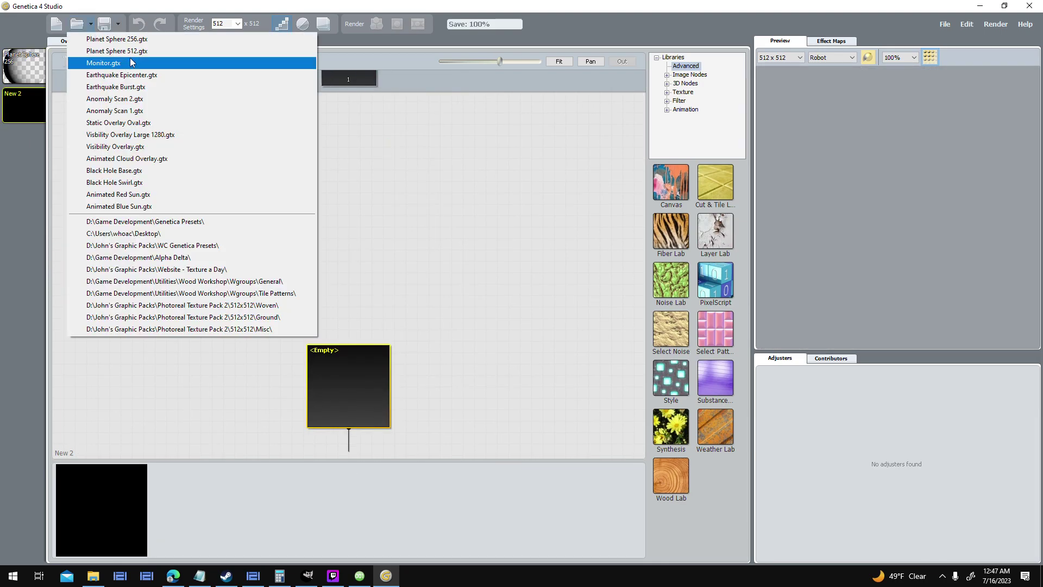
pyautogui.click(109, 48)
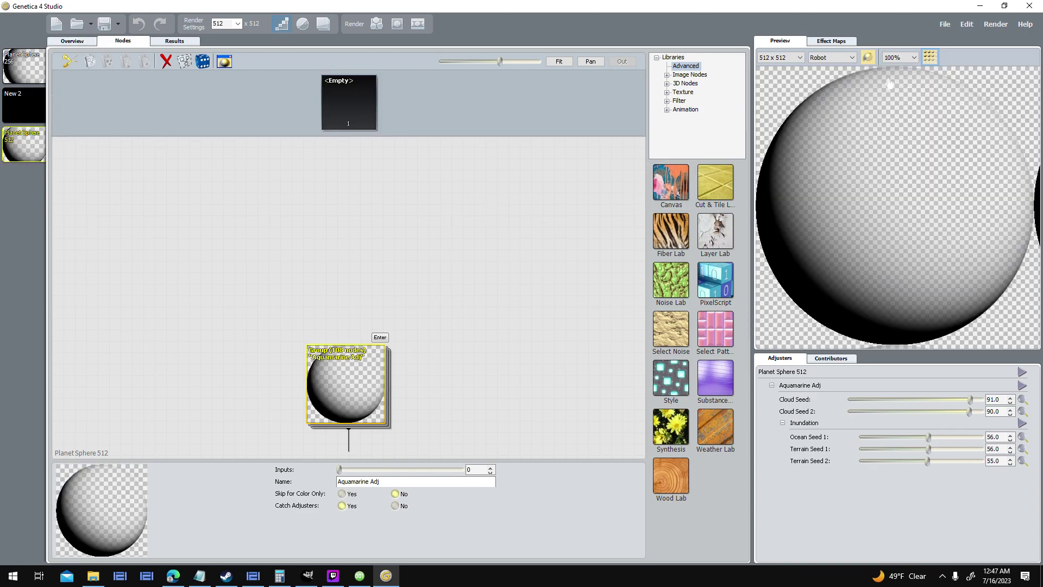
pyautogui.click(380, 337)
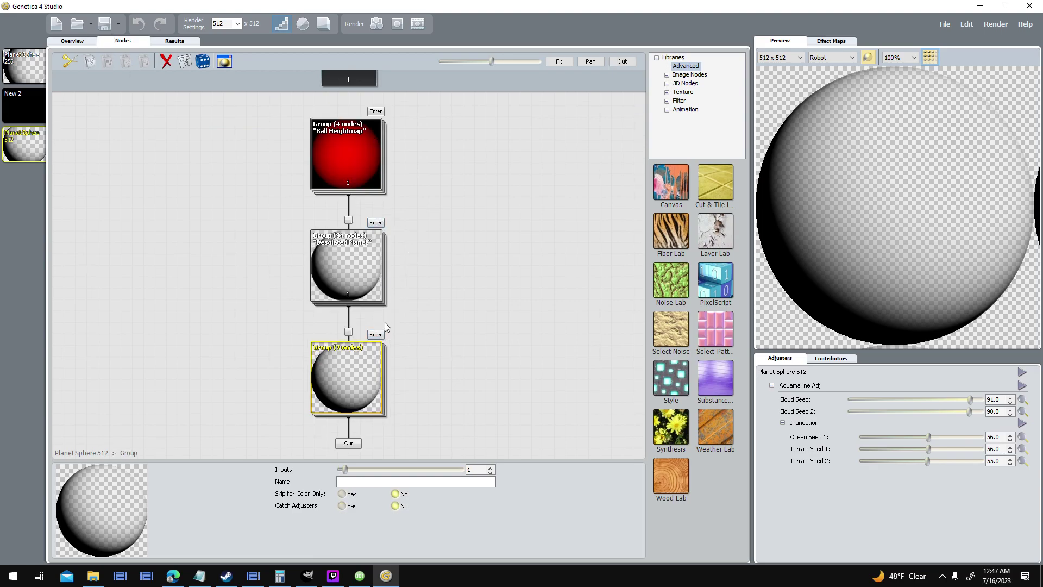
# - Enter the nested group inside the Desolated Planet group and delete its Combine node together with the branches feeding it
pyautogui.click(374, 224)
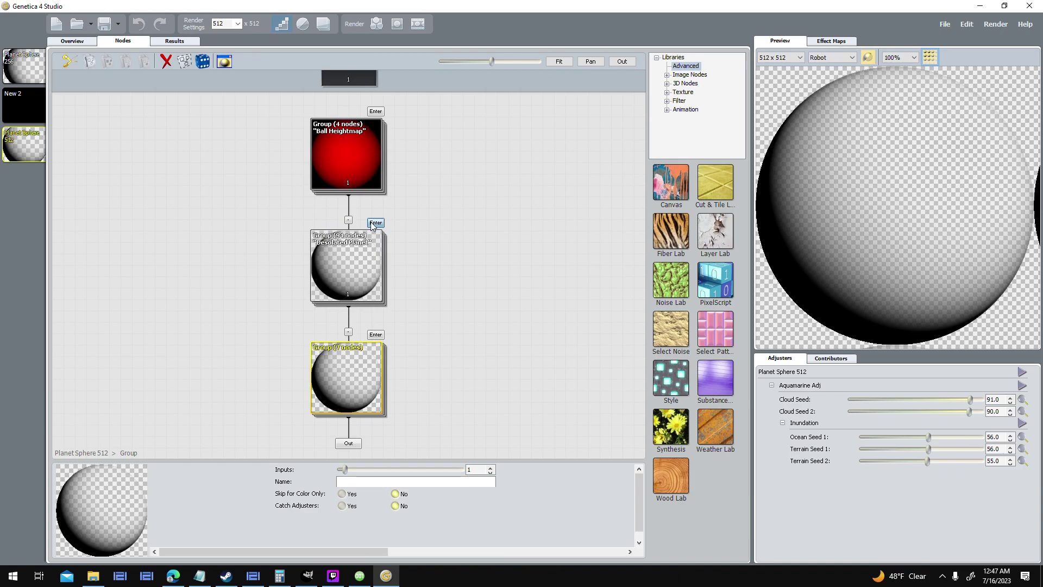
pyautogui.click(378, 328)
pyautogui.click(388, 406)
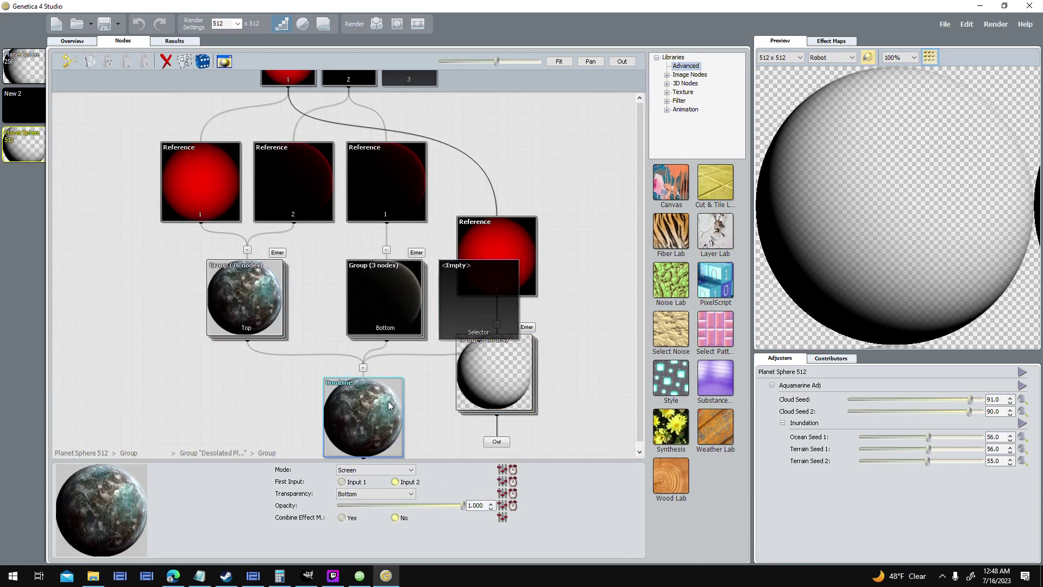
pyautogui.press('Delete')
pyautogui.press('Delete')
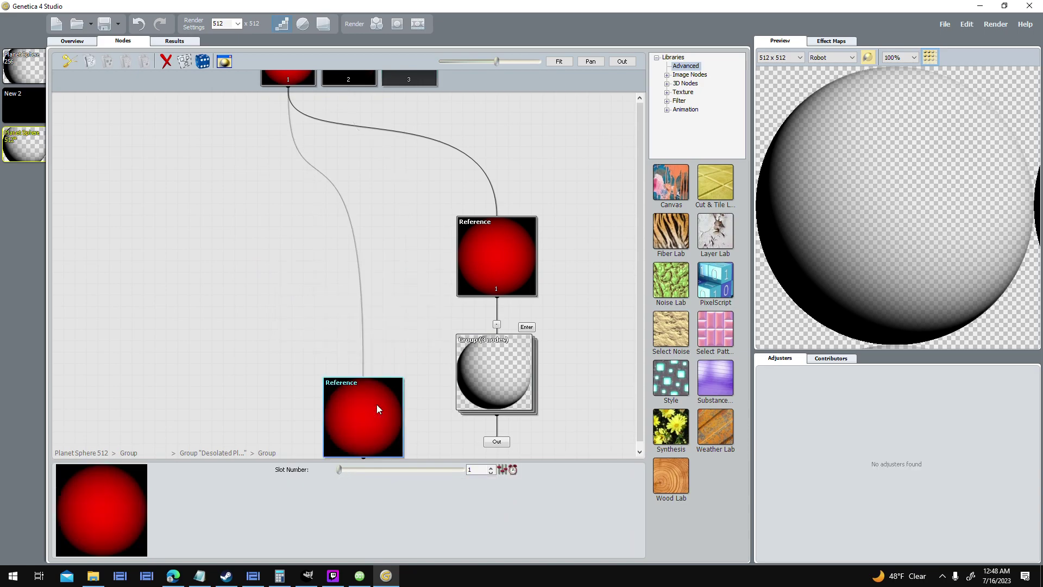
pyautogui.press('Delete')
# - Enter the remaining shadow group and set the Point Light node's rotation to 0
pyautogui.click(514, 365)
pyautogui.click(527, 327)
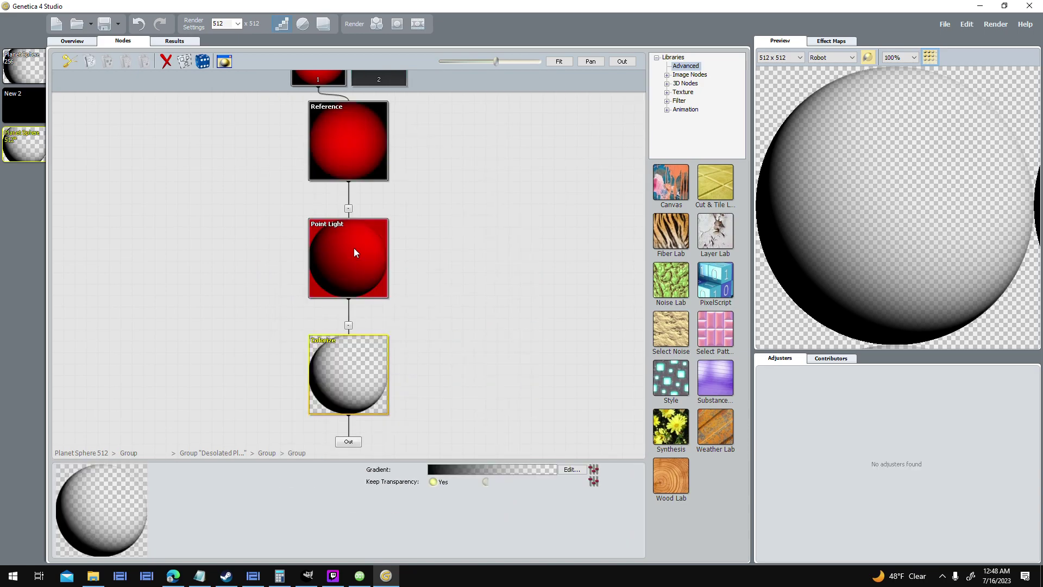
pyautogui.click(354, 248)
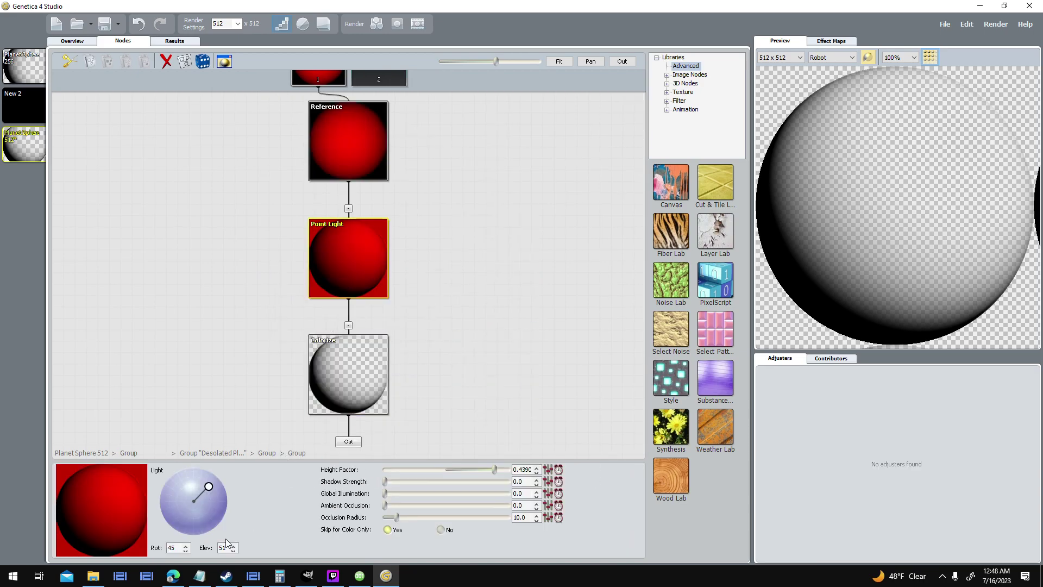
pyautogui.click(176, 544)
pyautogui.write('0')
pyautogui.press('Return')
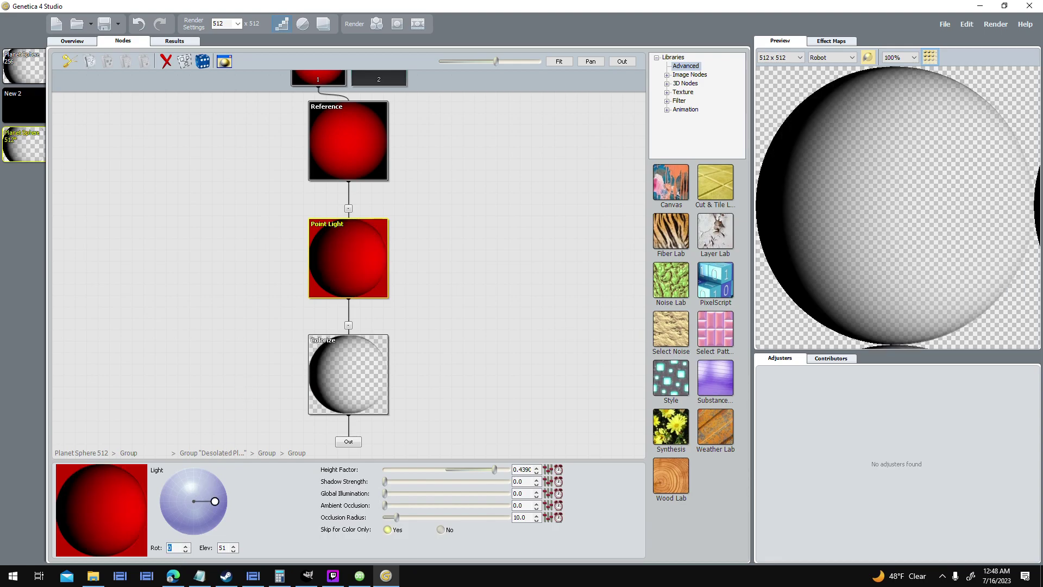
# - Examine the Point Light node's rotation and elevation in the nested shadow group of the Planet Sphere 256 texture
pyautogui.click(34, 76)
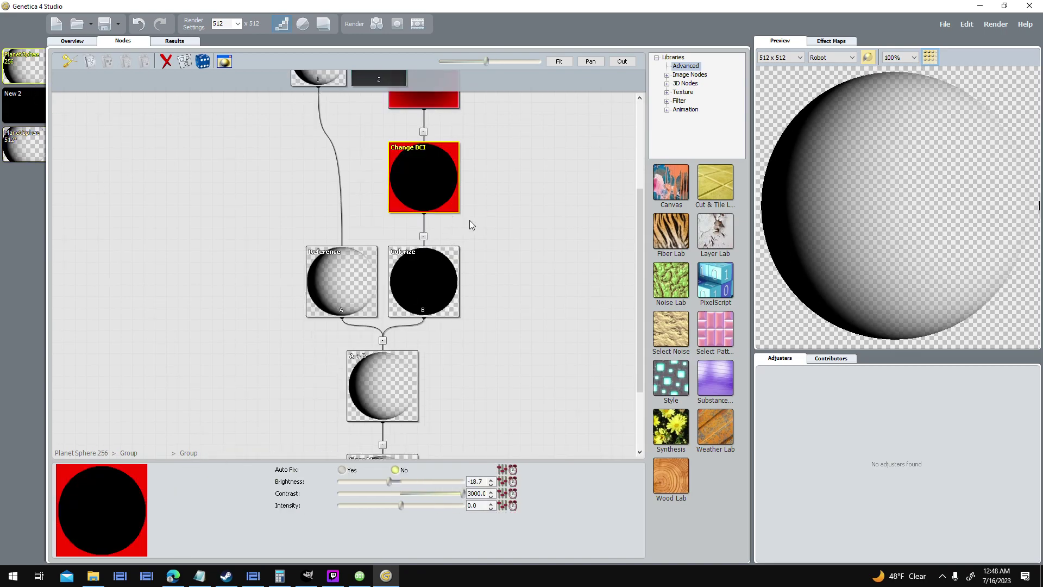
pyautogui.scroll(-3, 429, 429)
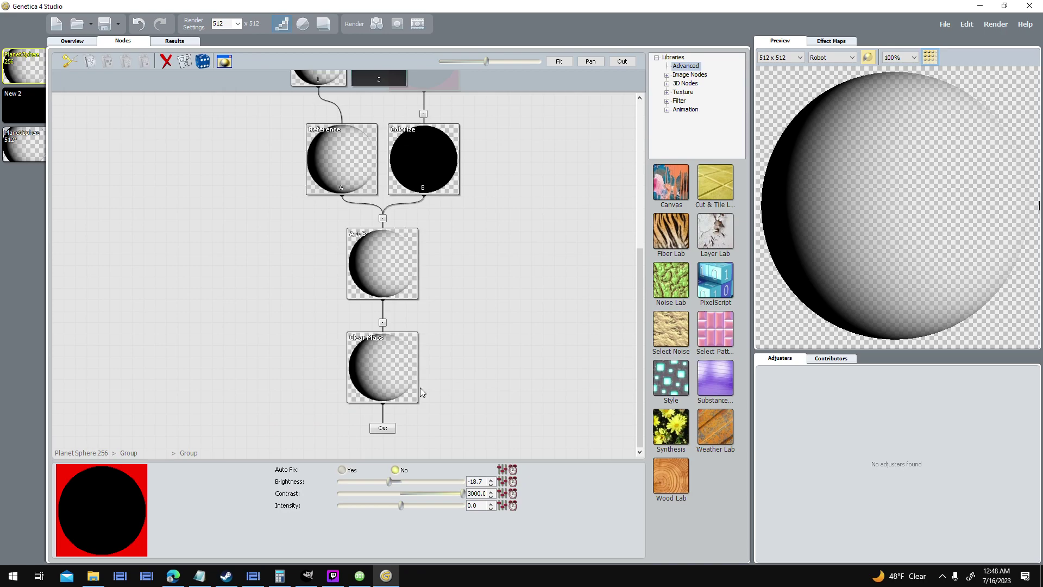
pyautogui.click(383, 428)
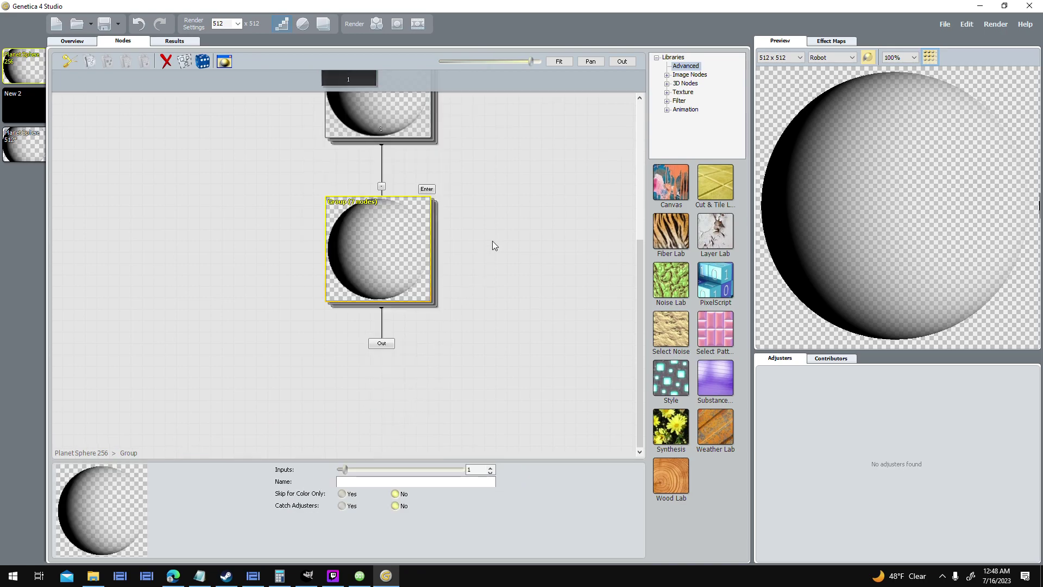
pyautogui.click(428, 185)
pyautogui.click(428, 269)
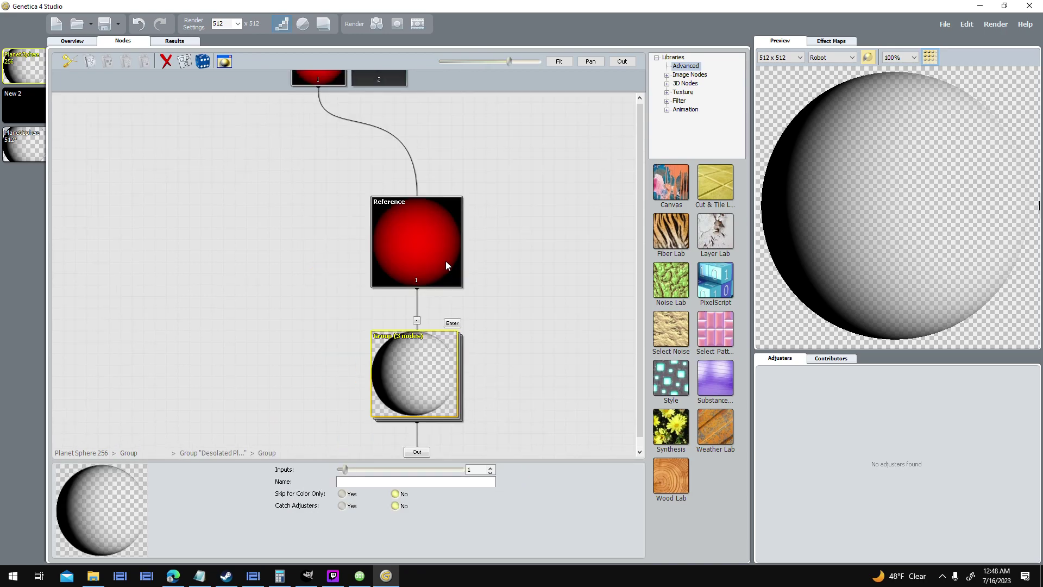
pyautogui.click(451, 324)
pyautogui.scroll(3, 489, 255)
pyautogui.click(410, 301)
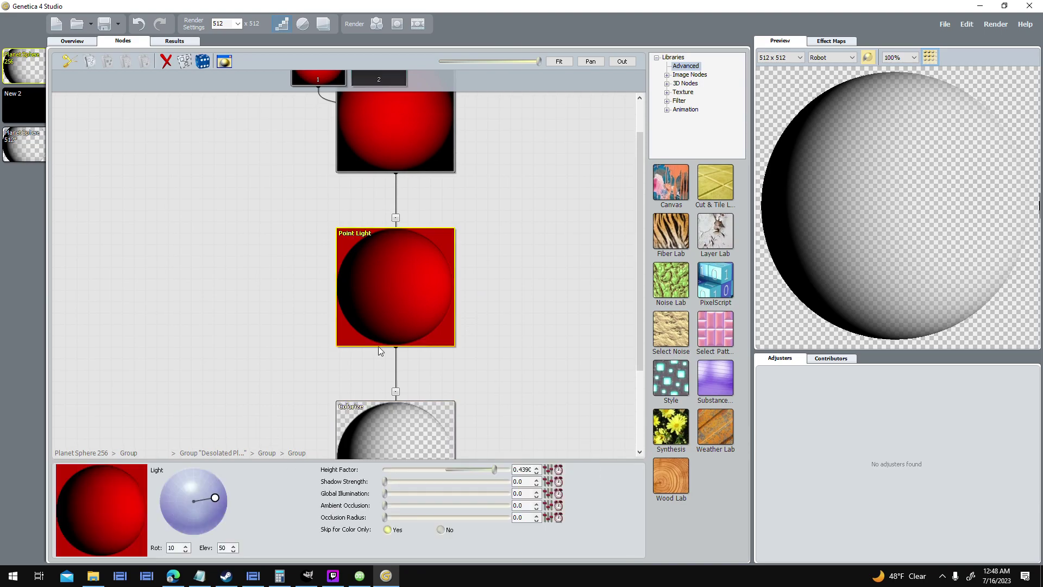
# - Set the Planet Sphere 512 Point Light to rotation 10 and elevation 59, and render the texture
pyautogui.click(23, 147)
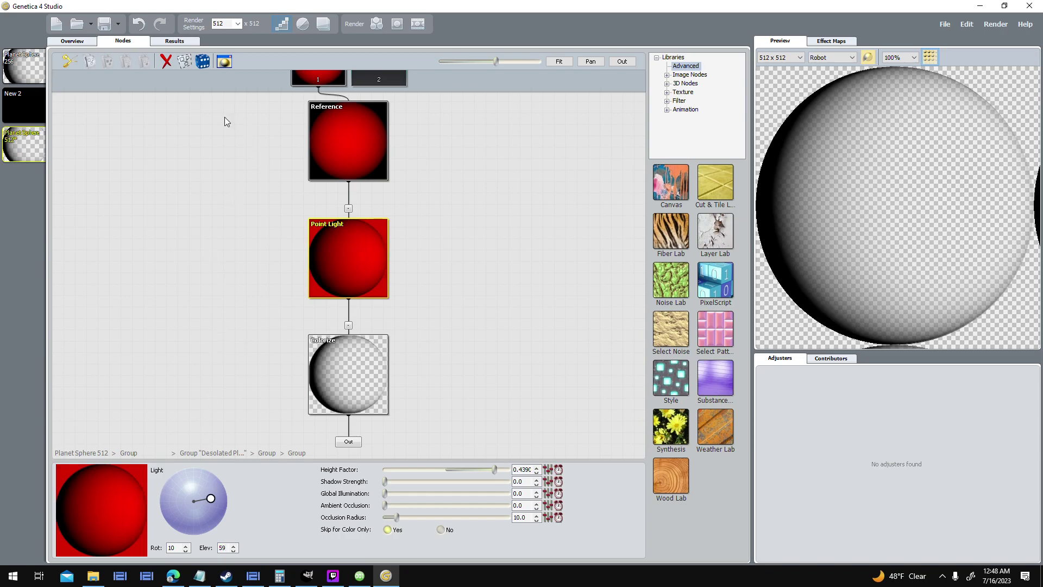
pyautogui.click(373, 26)
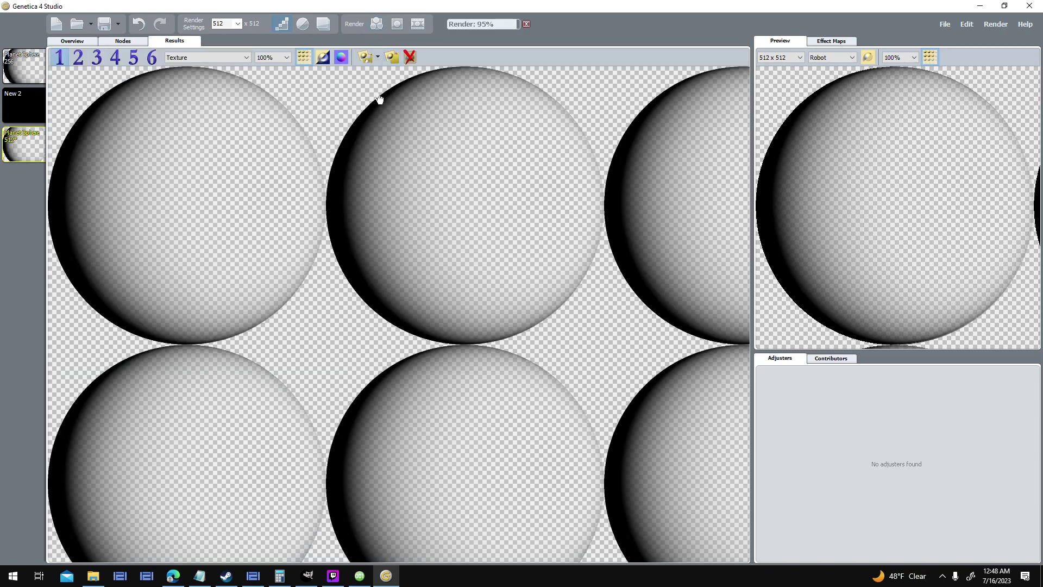
# - Export the rendered shadow as a PNG to the Desktop, keeping Test 512.png and overwriting Test Sphere.png
pyautogui.click(373, 56)
pyautogui.click(45, 144)
pyautogui.doubleClick(506, 193)
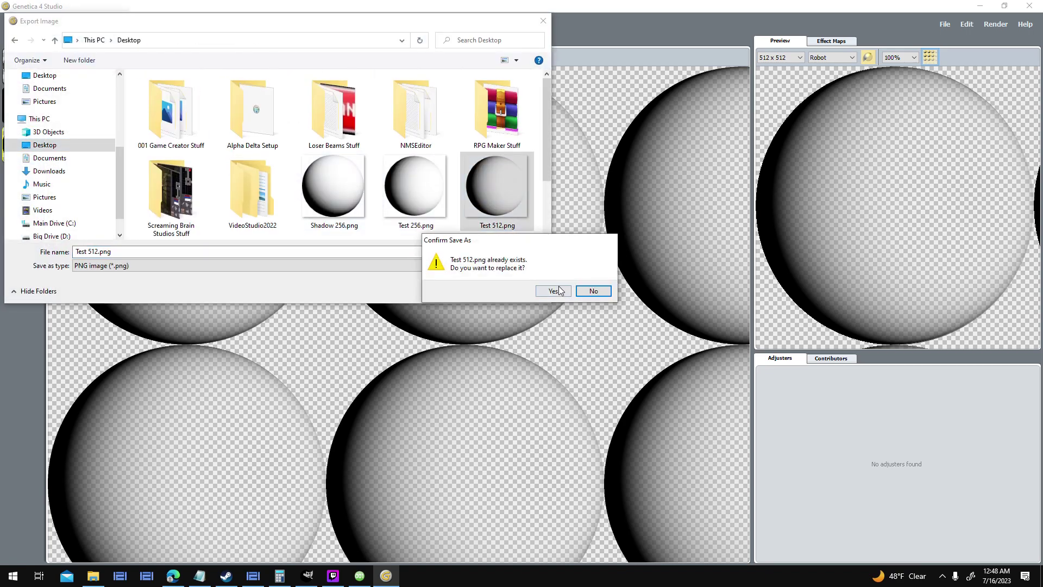
pyautogui.click(593, 291)
pyautogui.scroll(-2, 550, 173)
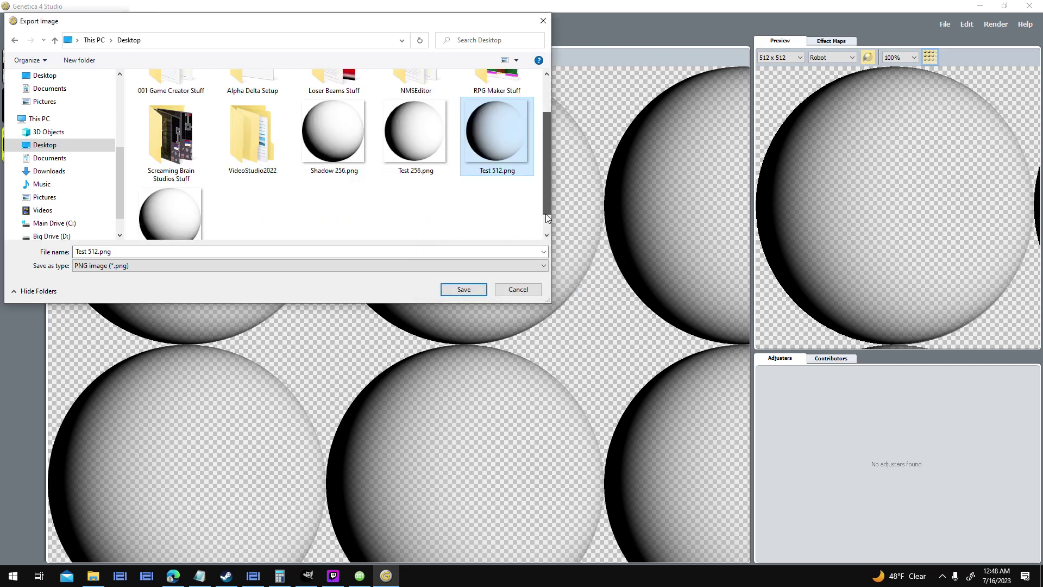
pyautogui.doubleClick(170, 195)
pyautogui.click(553, 291)
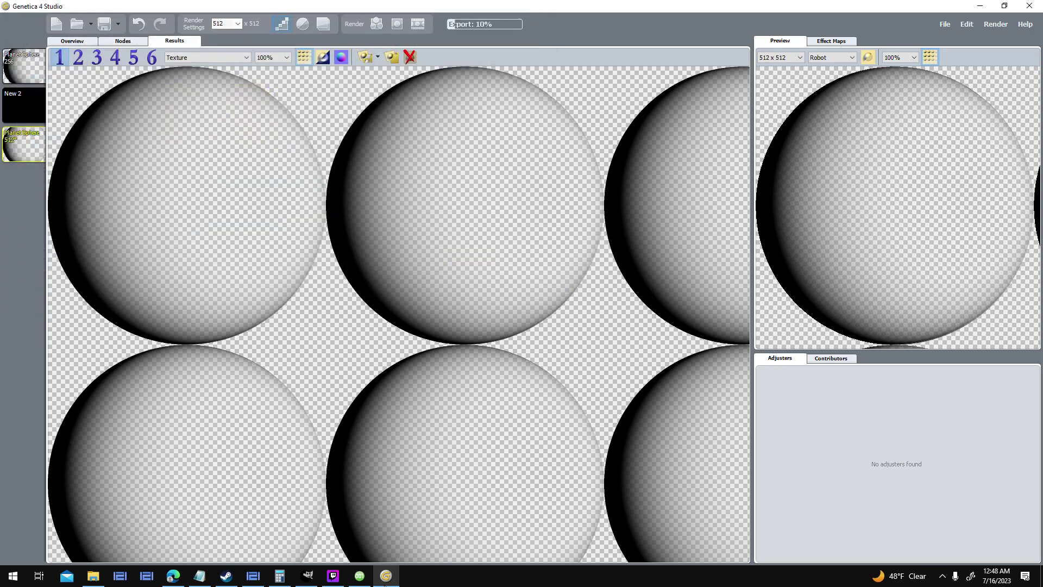
# - Switch to 001 Game Creator and duplicate the Planet Shadow 256 sprite in the Storage folder
pyautogui.click(360, 575)
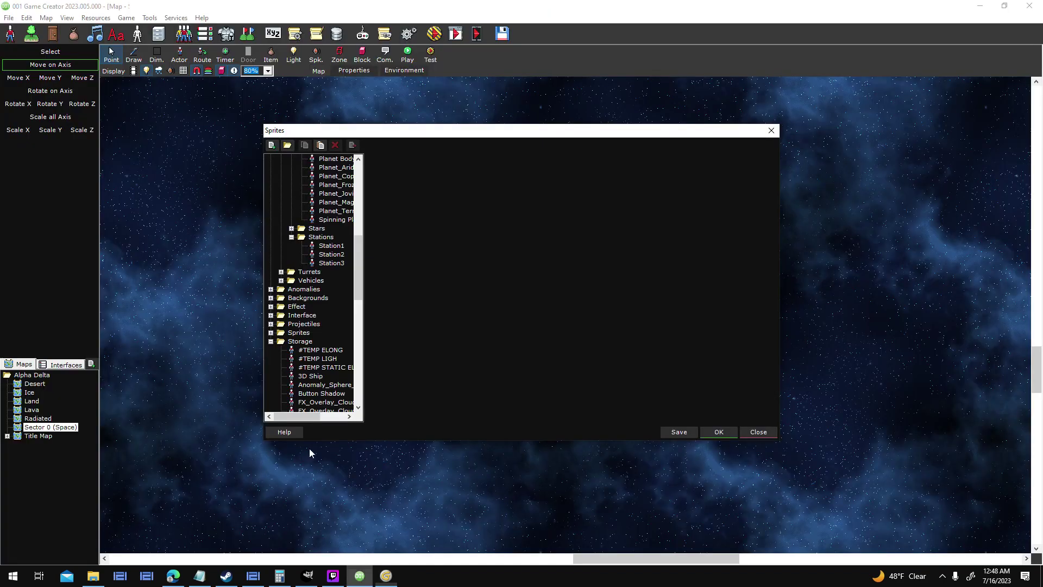
pyautogui.scroll(-3, 337, 345)
pyautogui.click(337, 352)
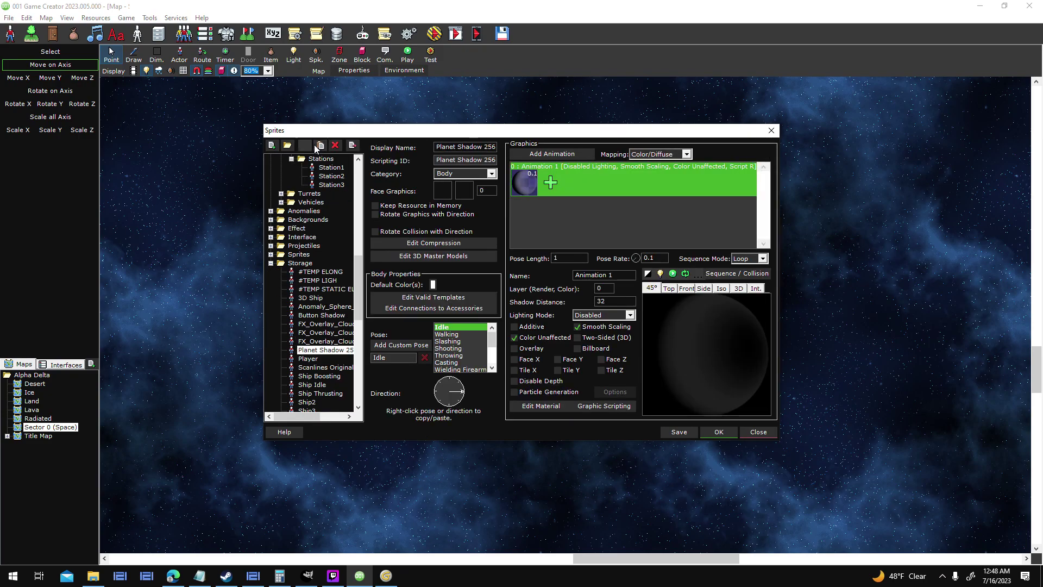
pyautogui.click(308, 145)
# - Replace the duplicated sprite's graphic with Test Sphere.png, name its animation Lighting, and accept the sprite changes
pyautogui.click(520, 183)
pyautogui.rightClick(555, 210)
pyautogui.click(585, 232)
pyautogui.scroll(-2, 562, 329)
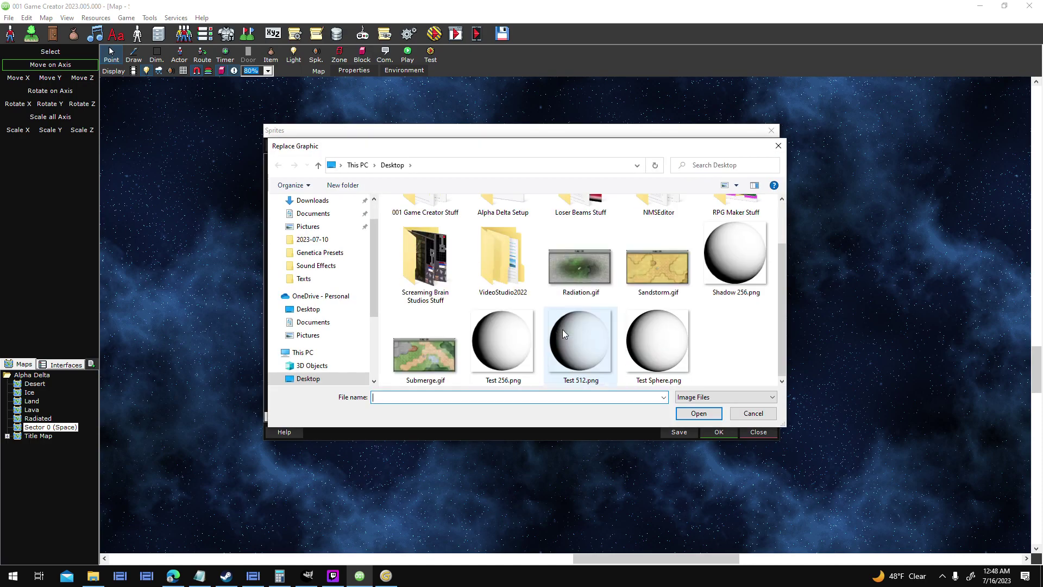
pyautogui.doubleClick(664, 333)
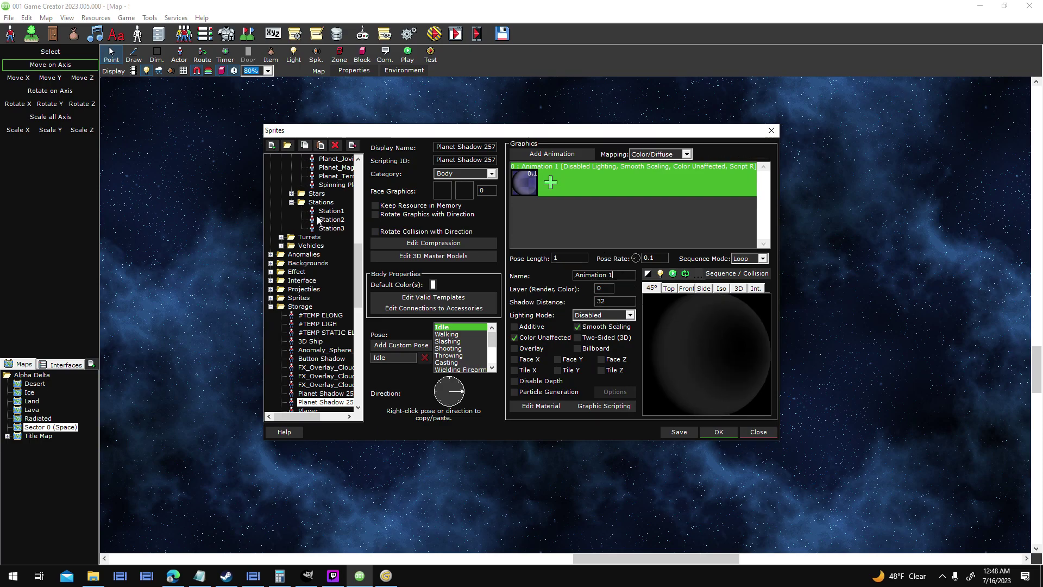
pyautogui.write('Lighting')
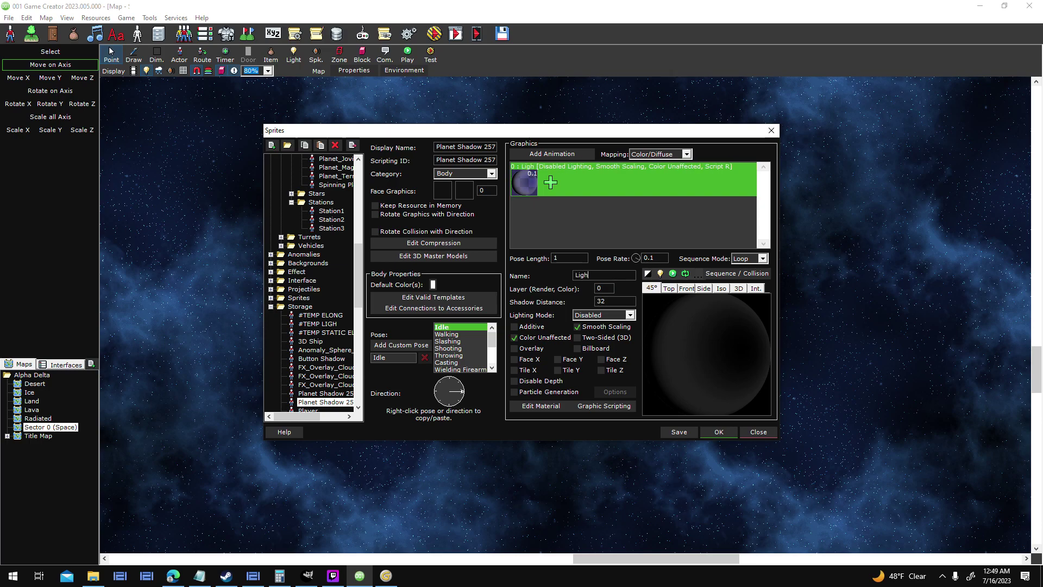
pyautogui.click(726, 429)
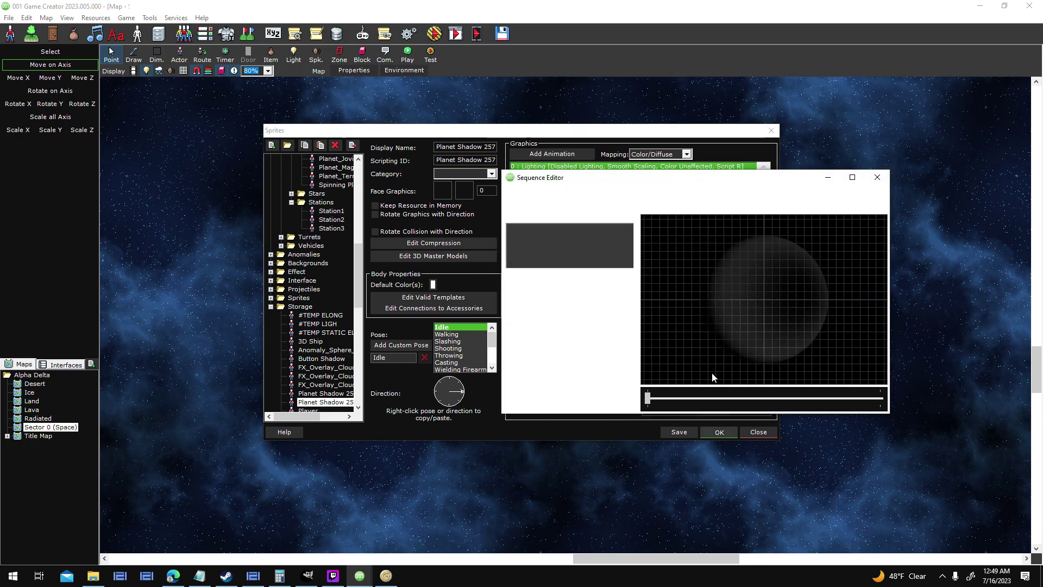
pyautogui.press('F5')
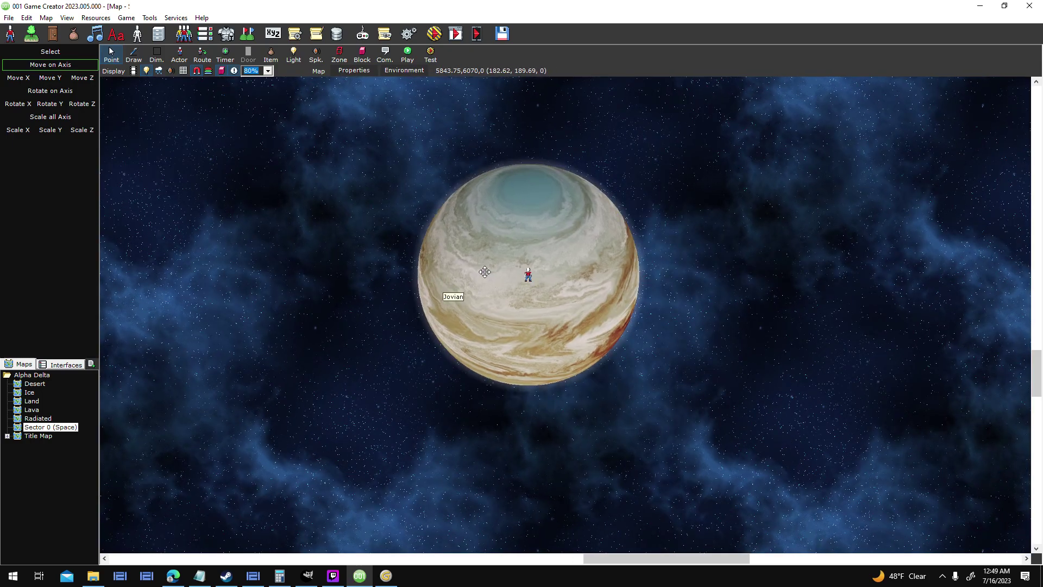
# - Attach the Planet Shadow 257 sprite to the Jovian planet actor through its graphic options
pyautogui.doubleClick(484, 272)
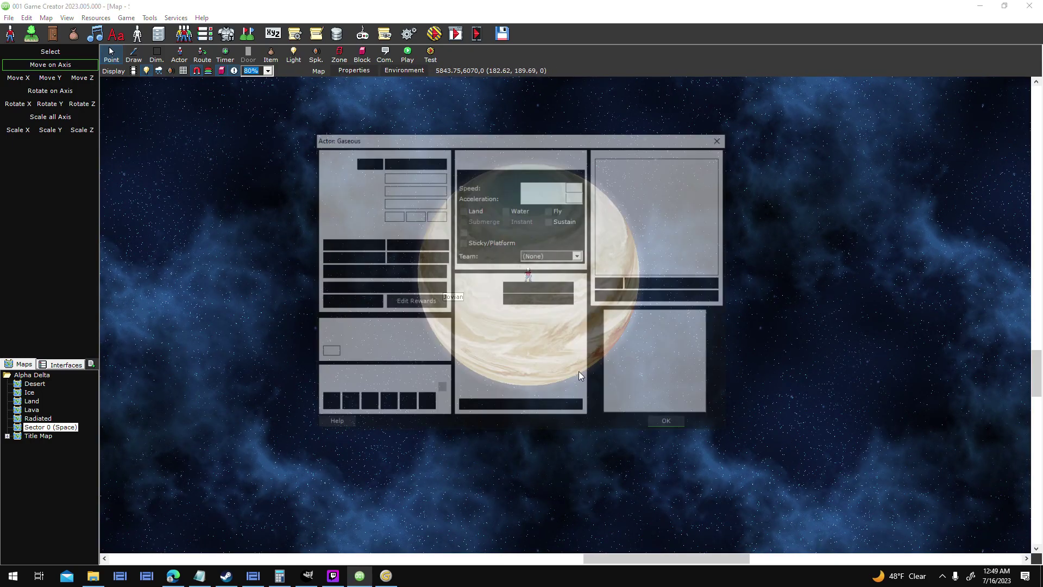
pyautogui.click(564, 407)
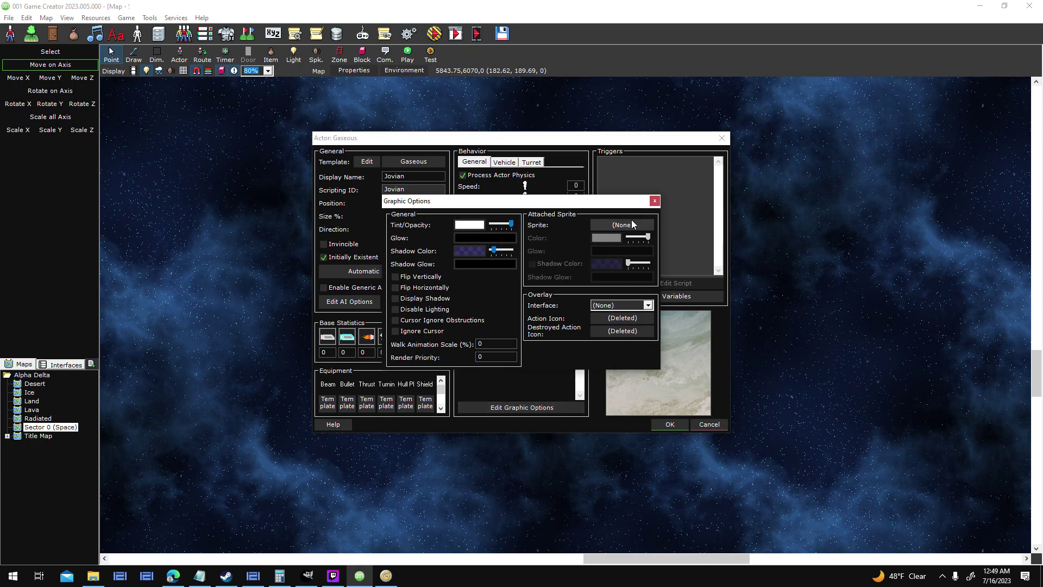
pyautogui.click(632, 224)
pyautogui.doubleClick(681, 322)
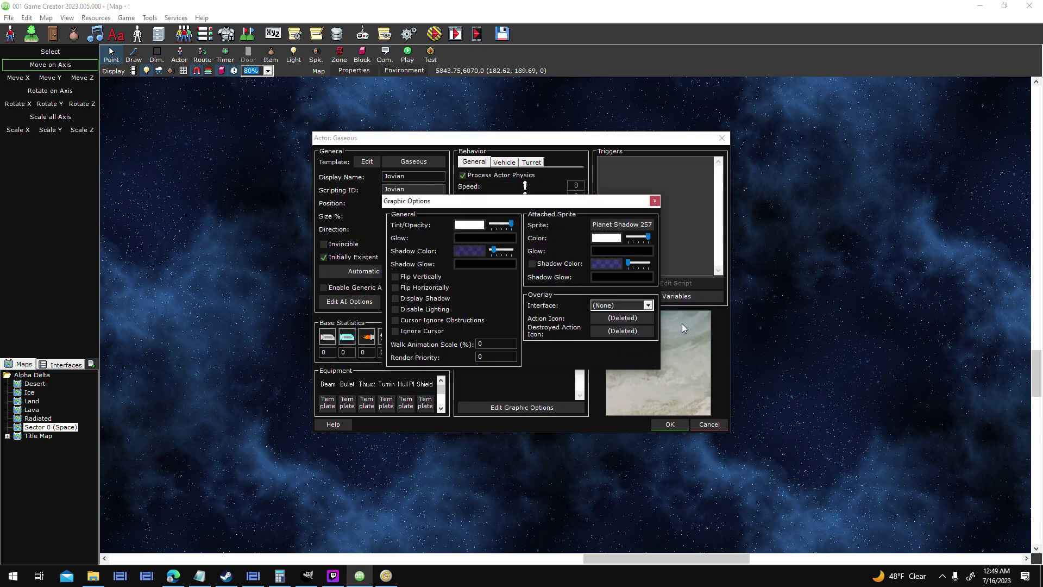
pyautogui.click(655, 204)
pyautogui.click(679, 425)
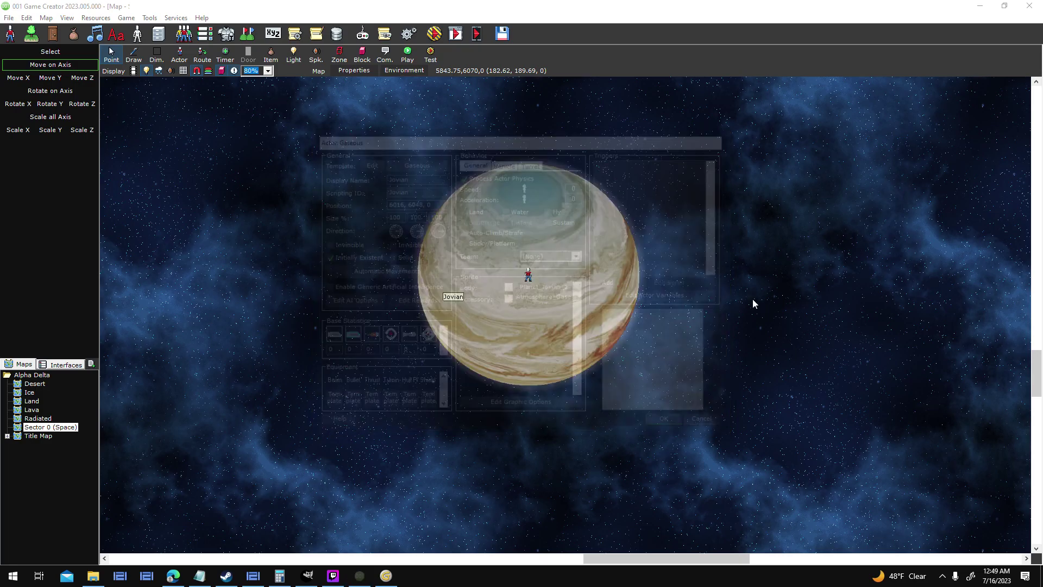
# - Run a test of the game from the Sector 0 map and continue the existing saved game
pyautogui.moveTo(737, 236); pyautogui.dragTo(806, 321, button='middle')
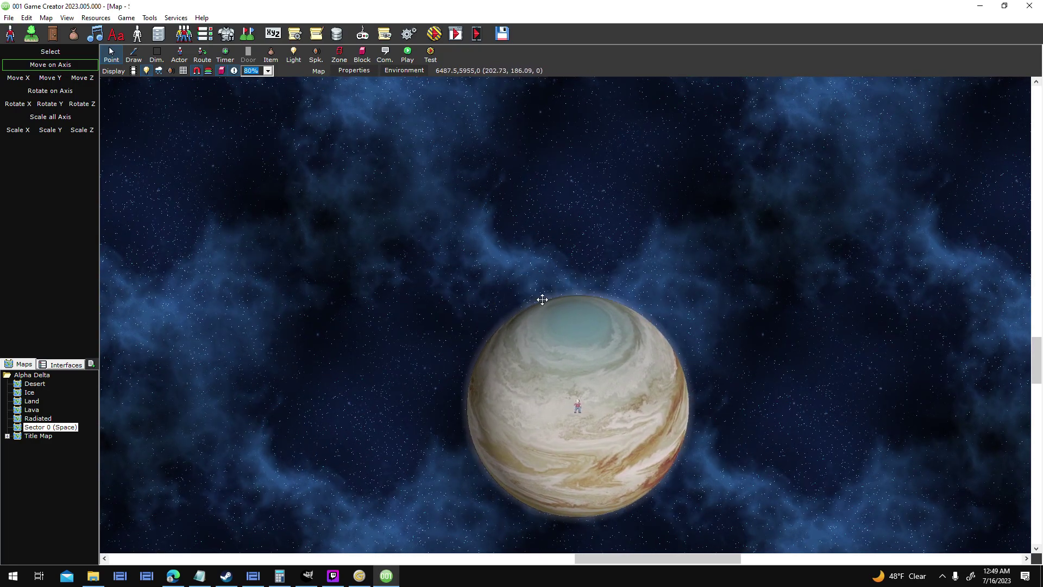
pyautogui.click(431, 50)
pyautogui.press('Return')
pyautogui.press('Return')
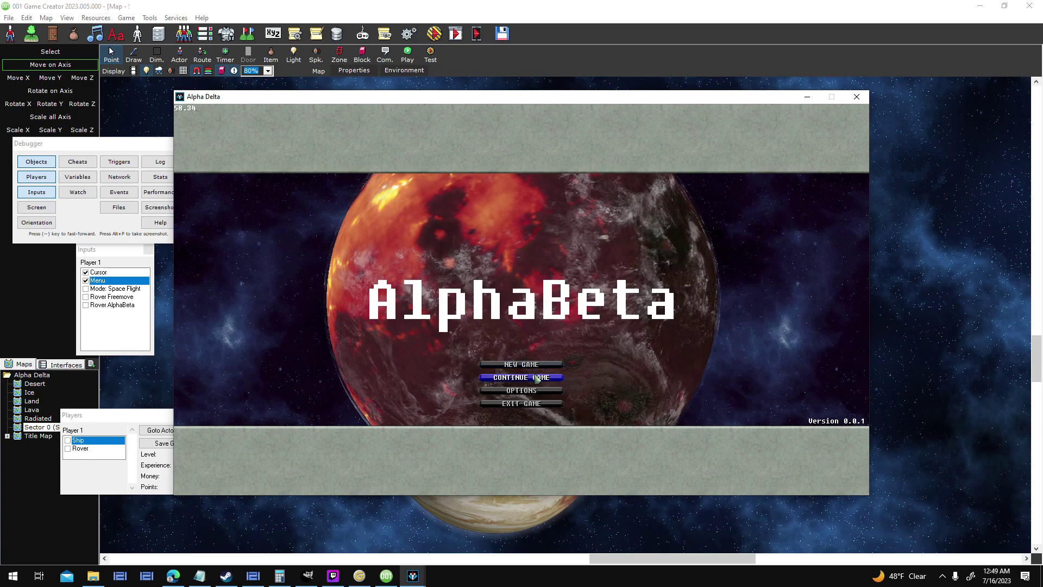
pyautogui.click(535, 378)
pyautogui.click(549, 264)
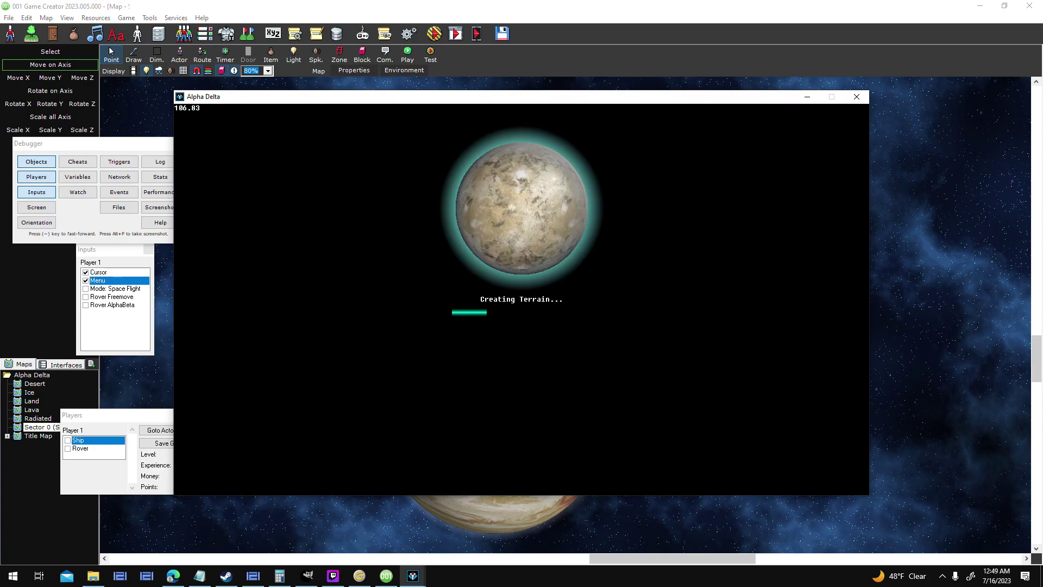
# - Fly the ship away from the green planet to the Jovian planet and slow down over it
pyautogui.press('Right')
pyautogui.press('Up')
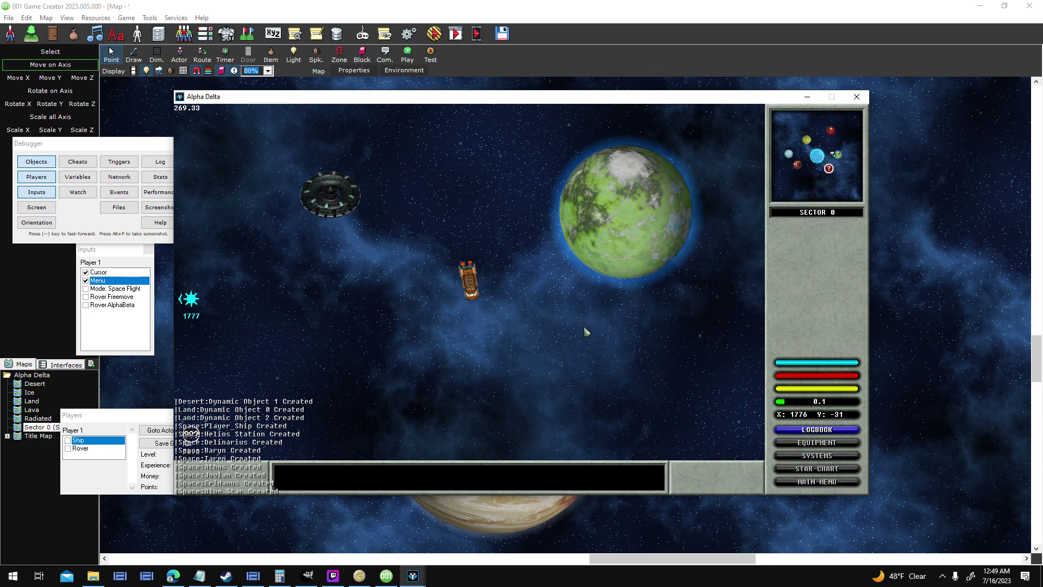
pyautogui.press('Left')
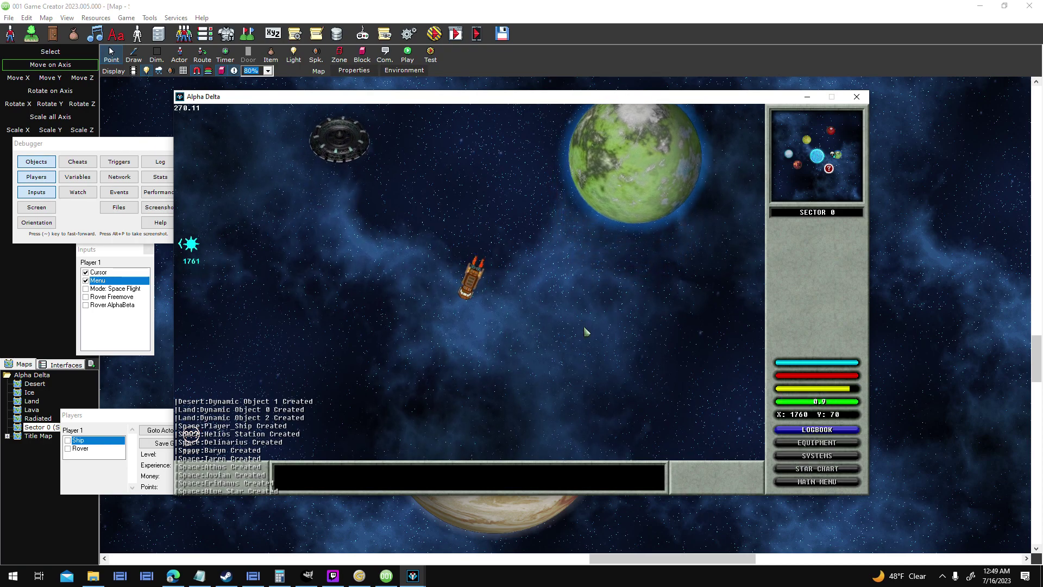
pyautogui.press('Right')
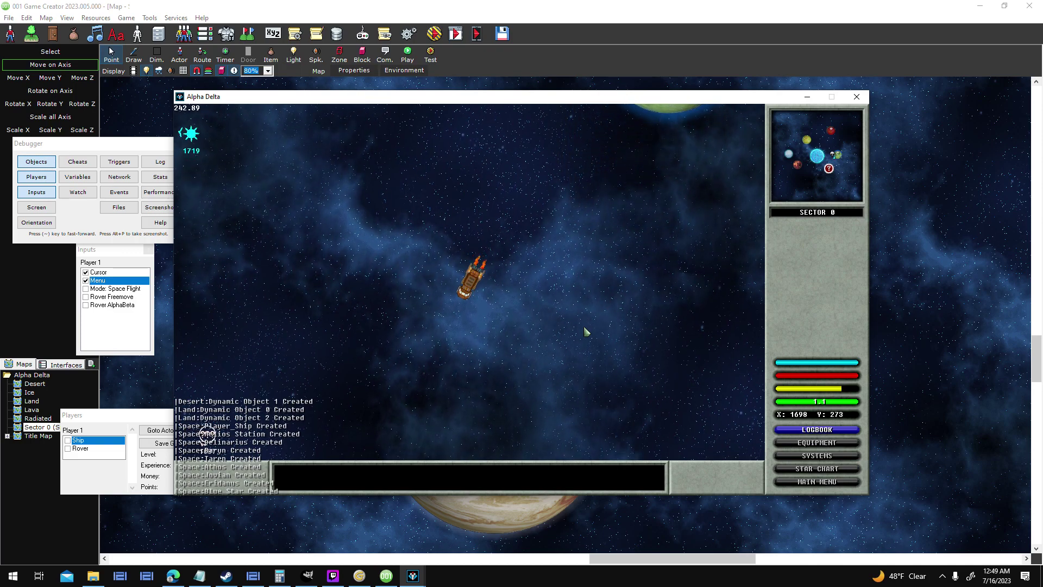
pyautogui.press('Down')
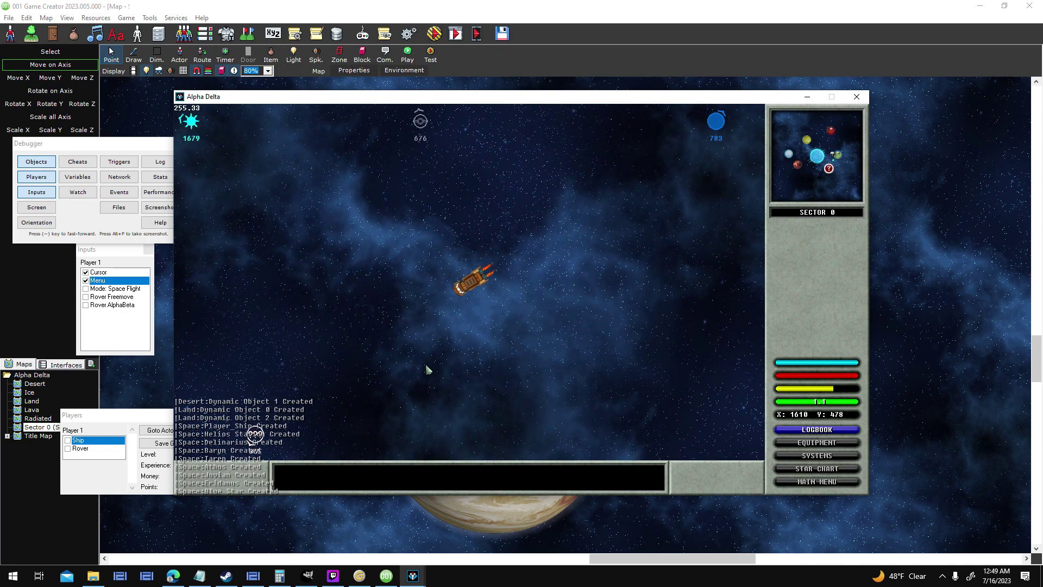
pyautogui.press('Left')
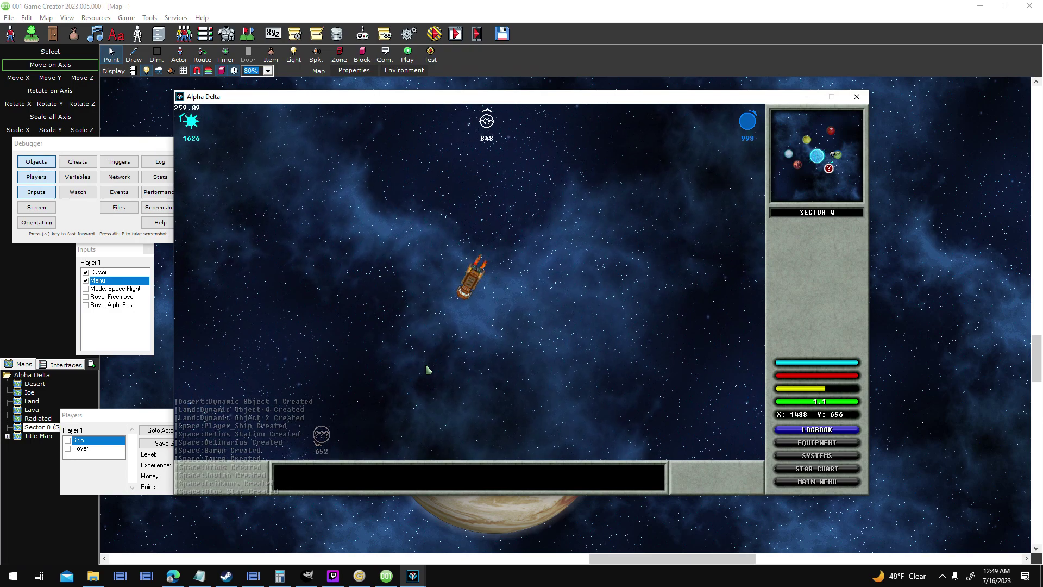
pyautogui.press('Down')
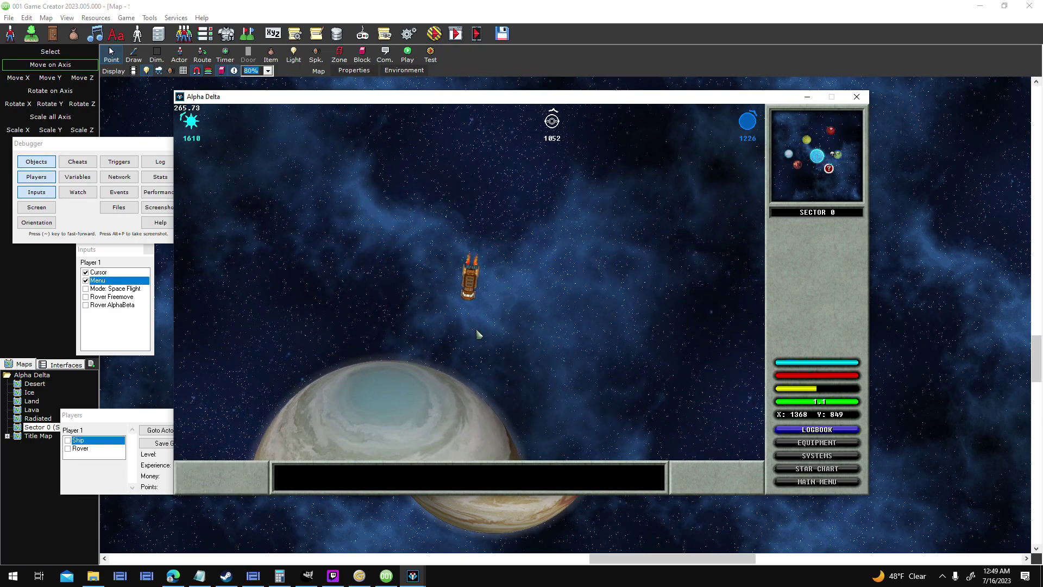
pyautogui.press('d')
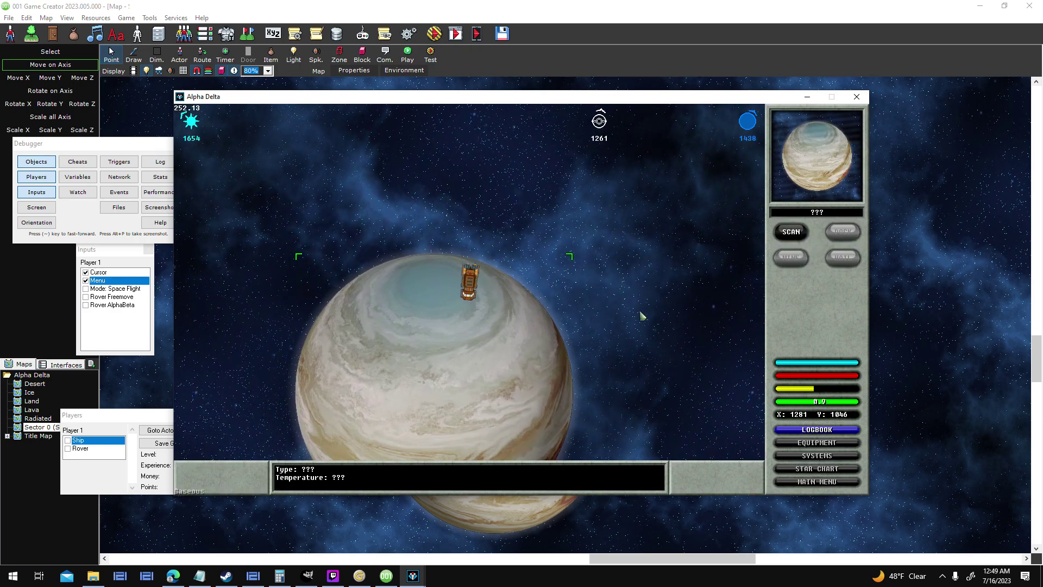
pyautogui.press('a')
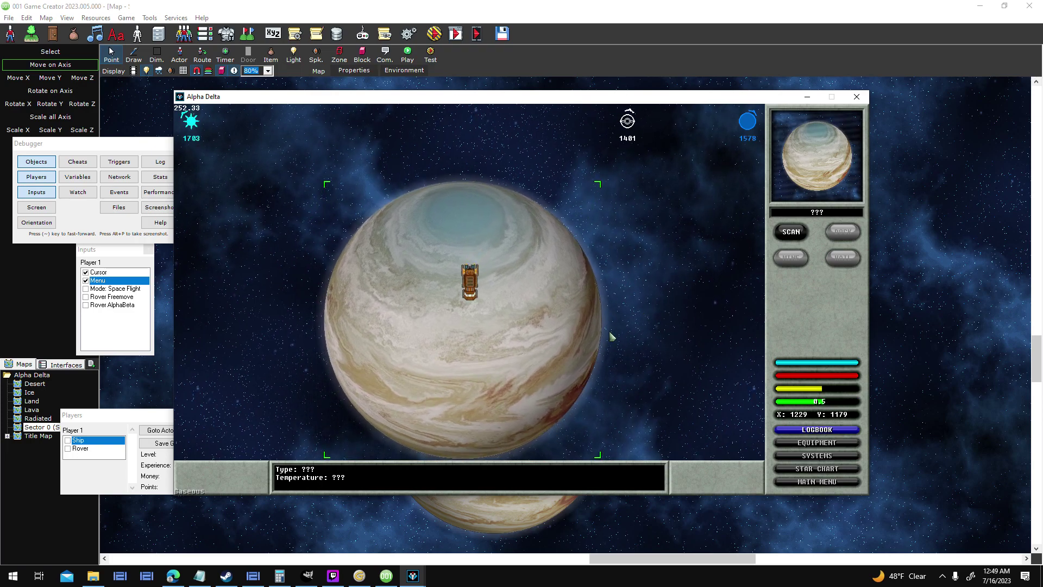
pyautogui.press('a')
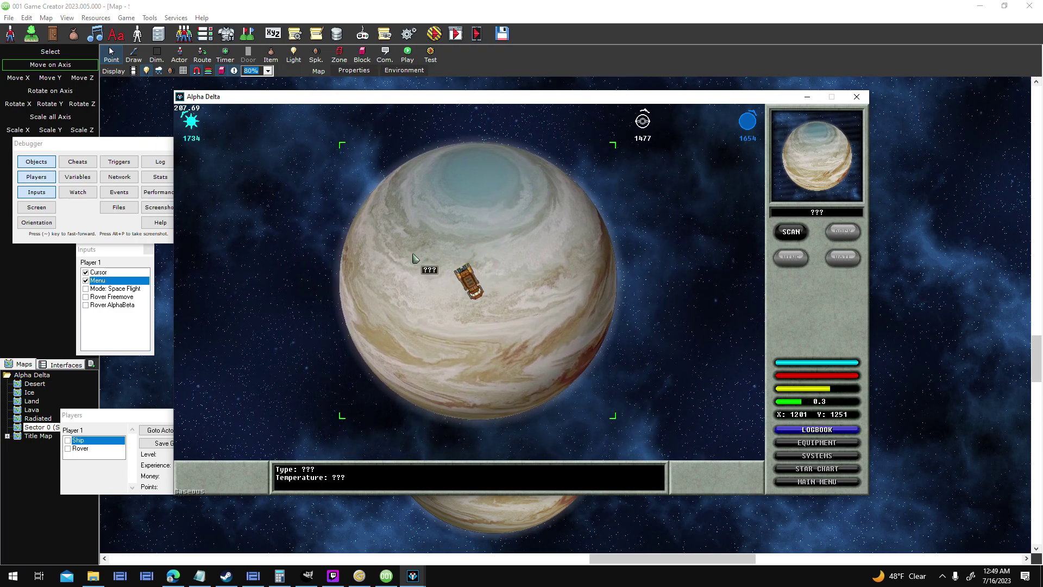
# - Target the Jovian planet in the running game and scan it
pyautogui.click(274, 205)
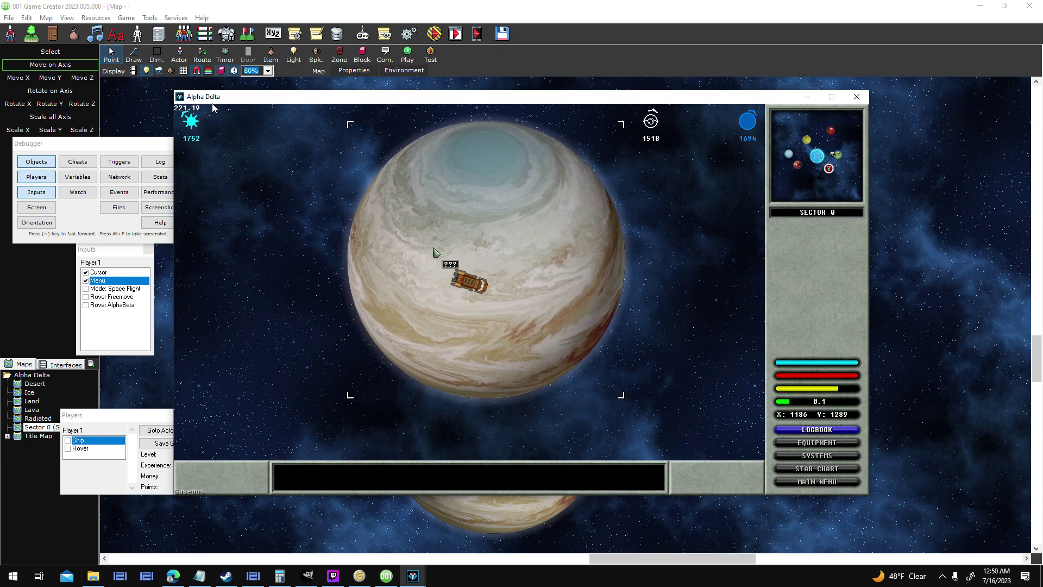
pyautogui.click(500, 319)
pyautogui.click(803, 233)
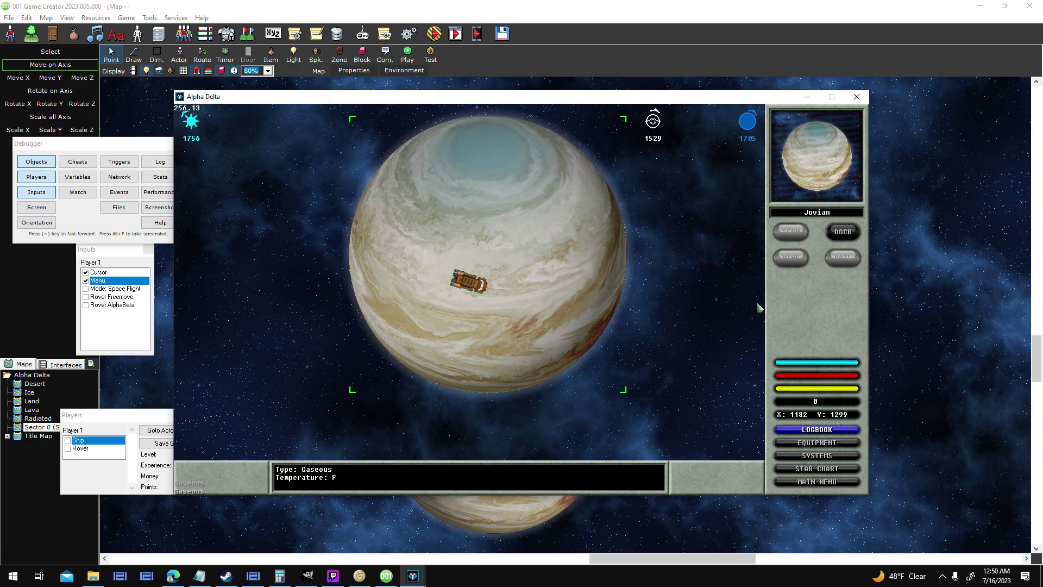
# - Steer the ship around the upper part of the scanned Jovian planet to examine its shading
pyautogui.press('w')
pyautogui.press('a')
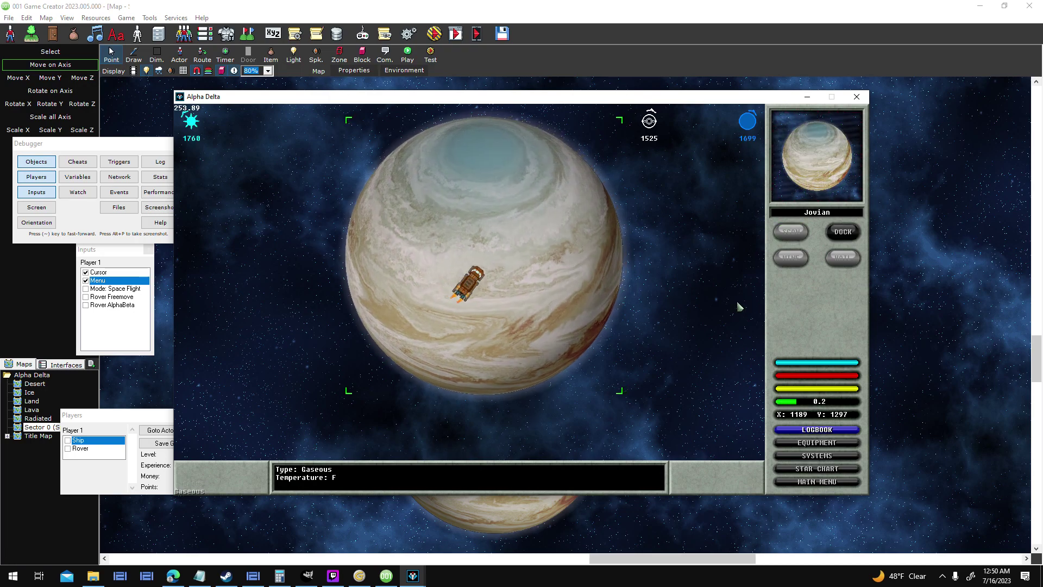
pyautogui.press('w')
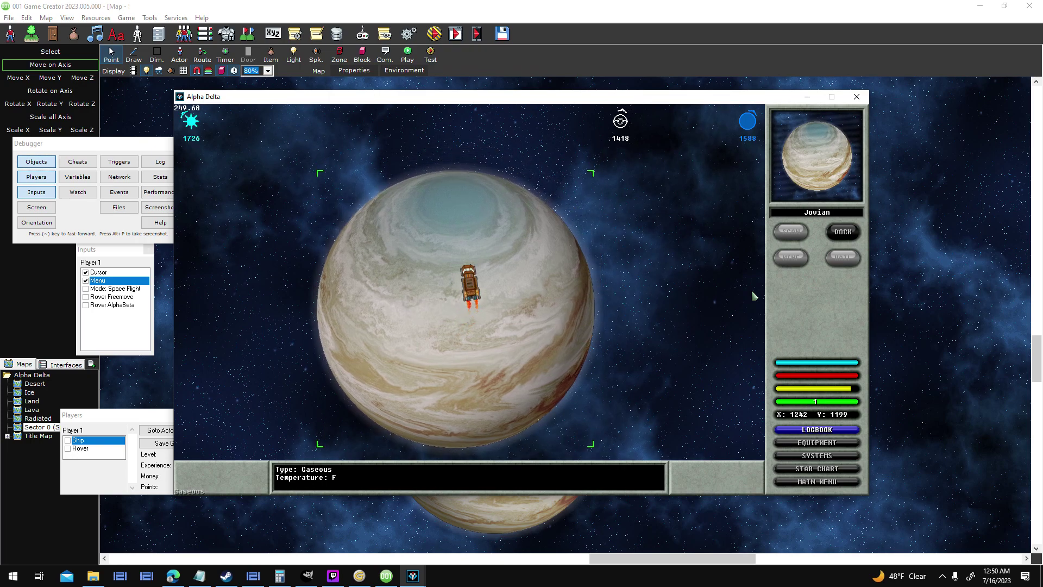
pyautogui.press('a')
pyautogui.press('a')
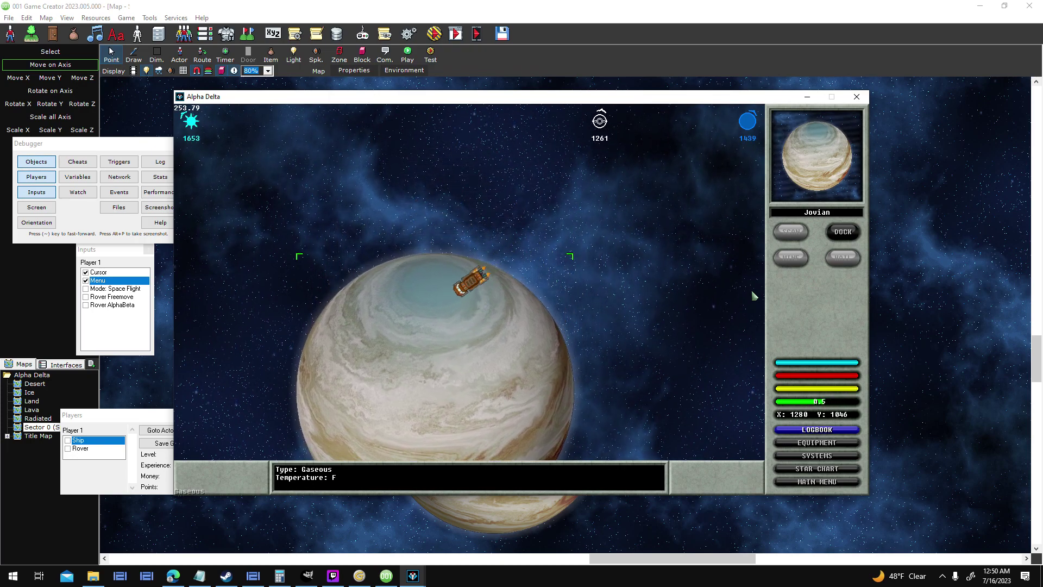
pyautogui.press('w')
pyautogui.press('Up')
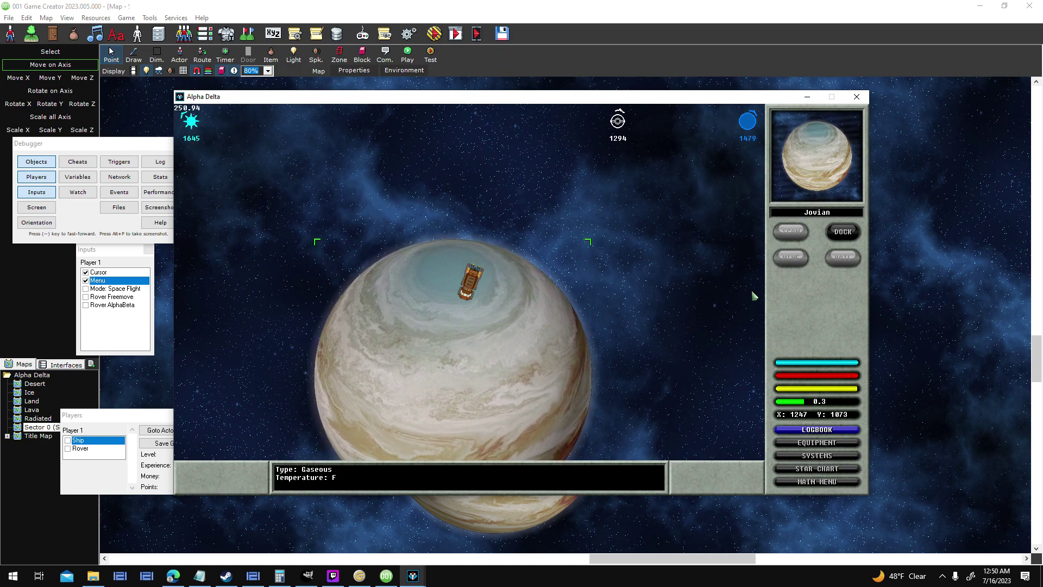
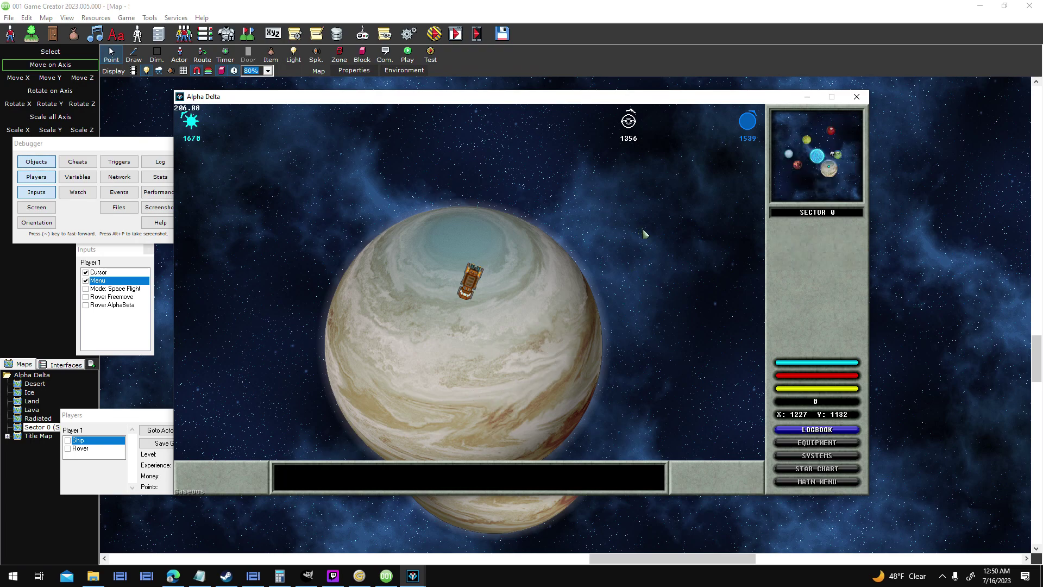
# - Fly the ship off the Jovian planet towards open space and end the test game
pyautogui.press('Right')
pyautogui.press('Up')
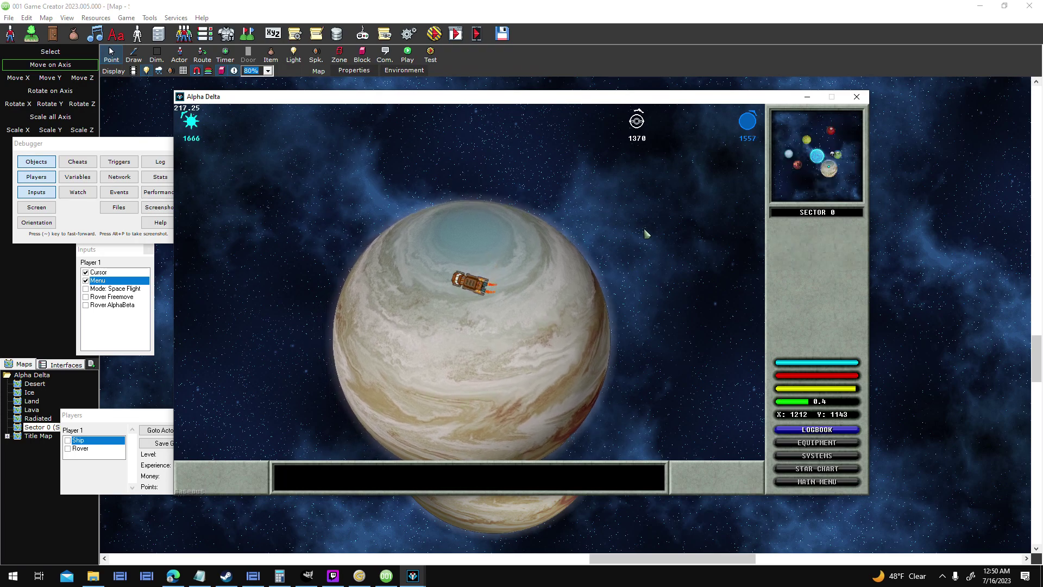
pyautogui.press('Right')
pyautogui.press('Up')
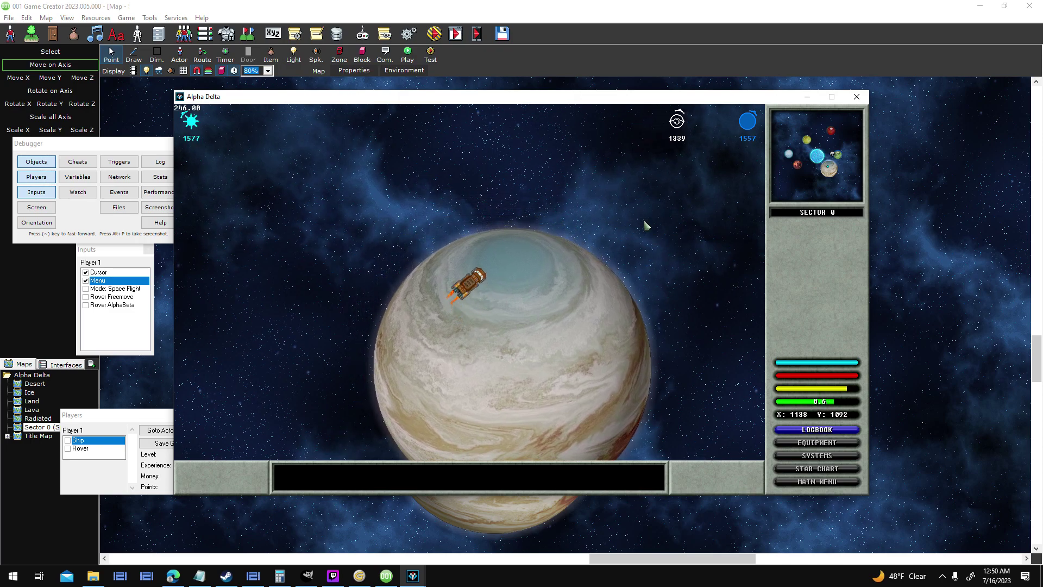
pyautogui.press('Up')
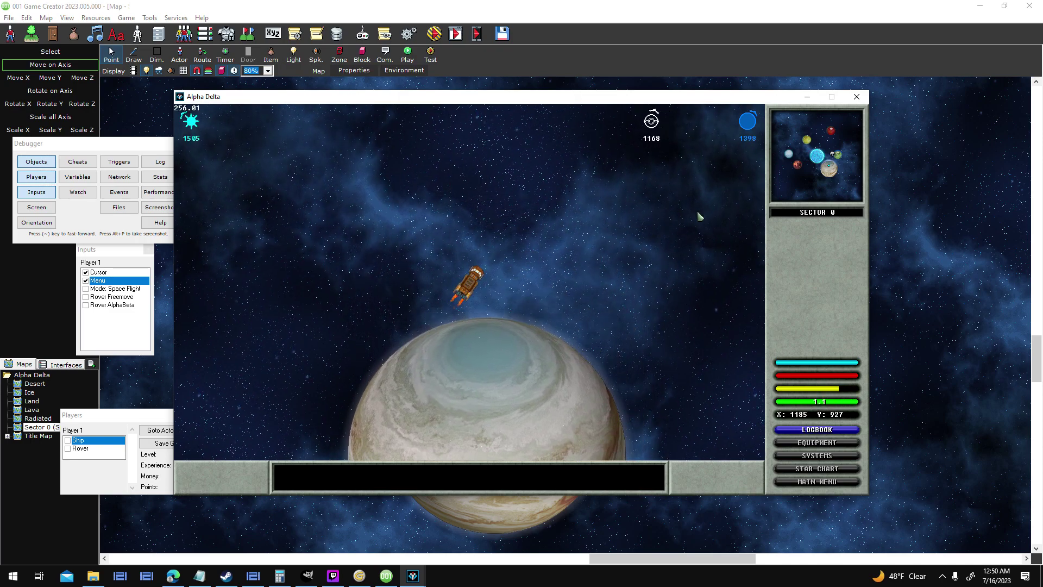
pyautogui.press('Left')
pyautogui.press('Up')
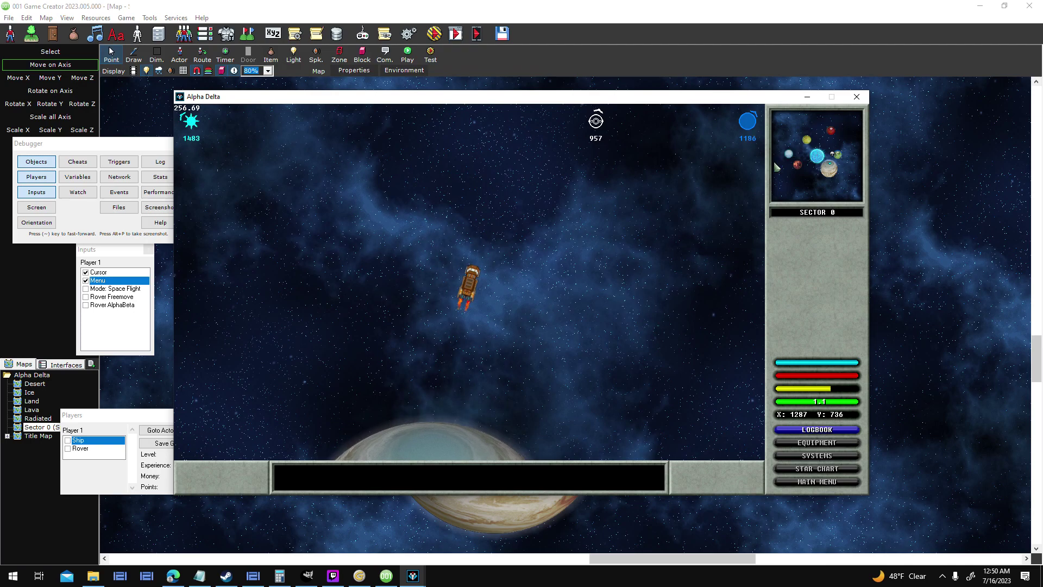
pyautogui.click(856, 97)
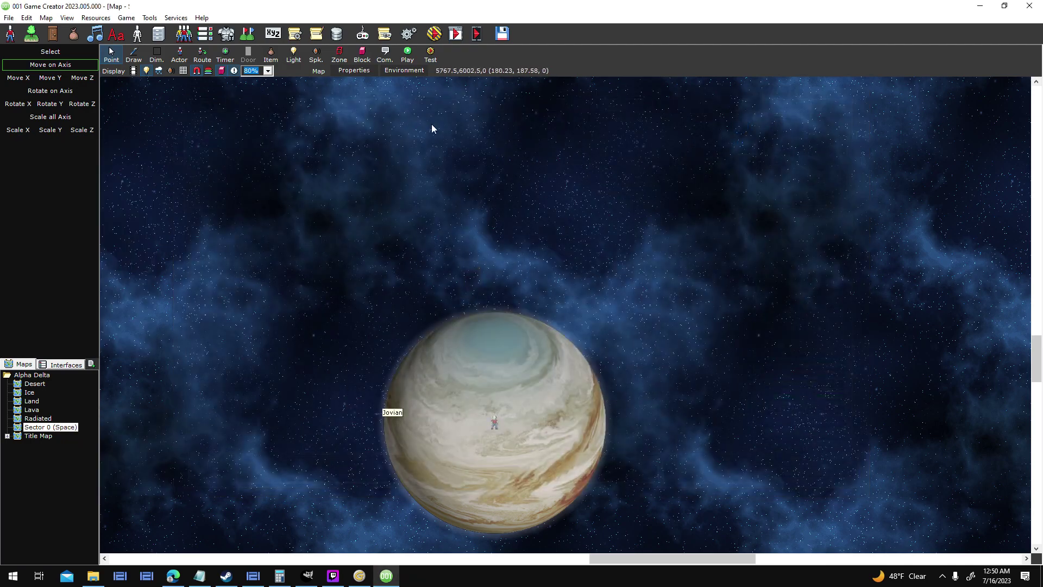
# - Inspect the script of the last control combination in the Menu input trigger and close it unchanged
pyautogui.click(385, 34)
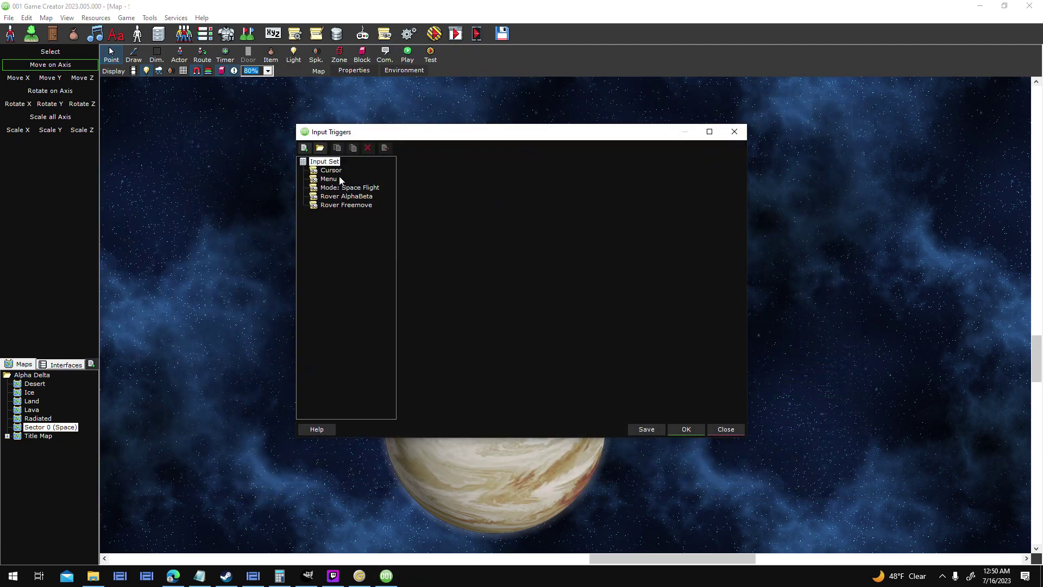
pyautogui.click(331, 170)
pyautogui.click(331, 178)
pyautogui.doubleClick(448, 318)
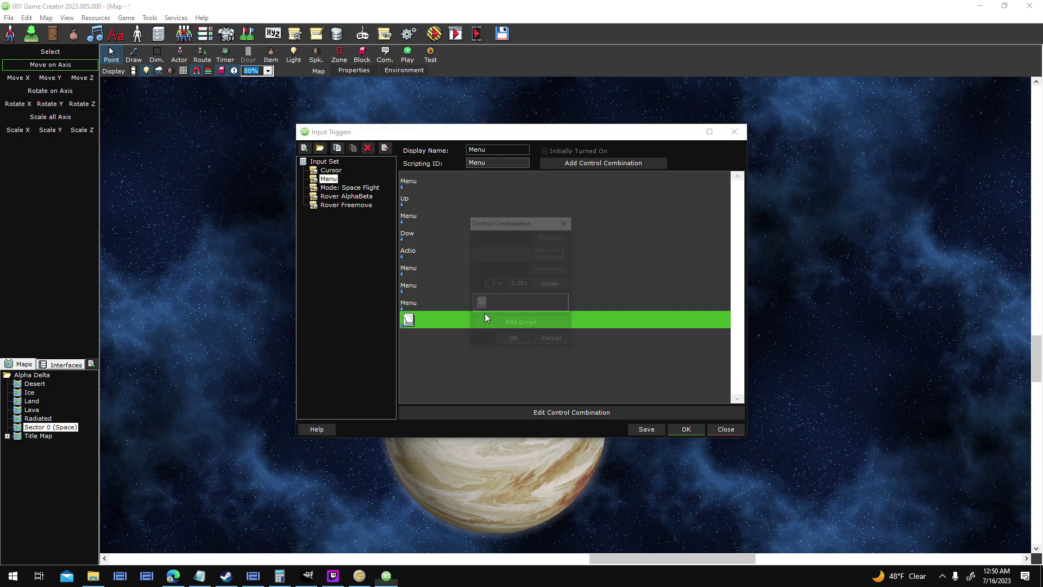
pyautogui.click(555, 324)
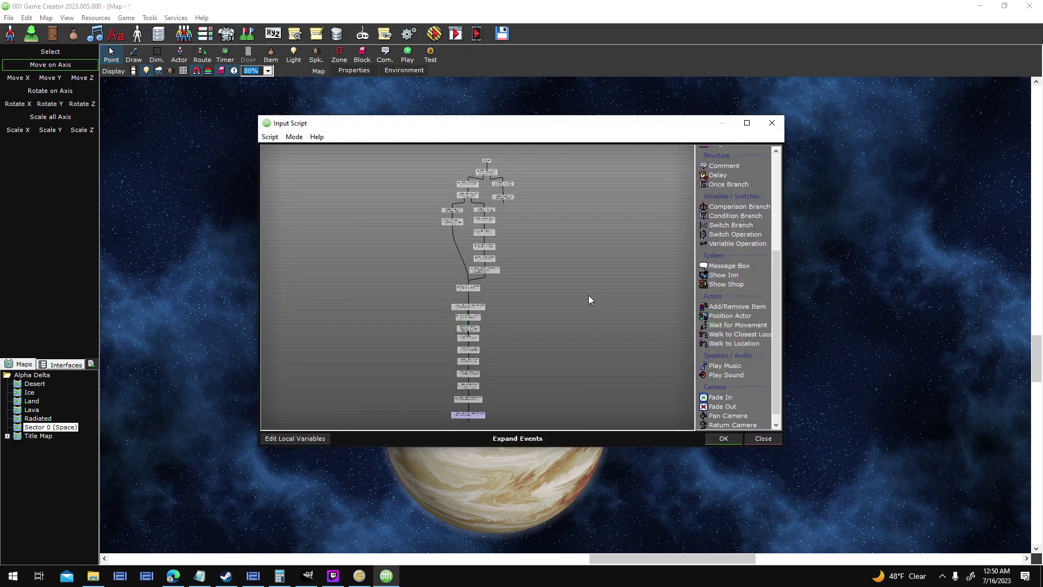
pyautogui.click(752, 440)
pyautogui.click(565, 342)
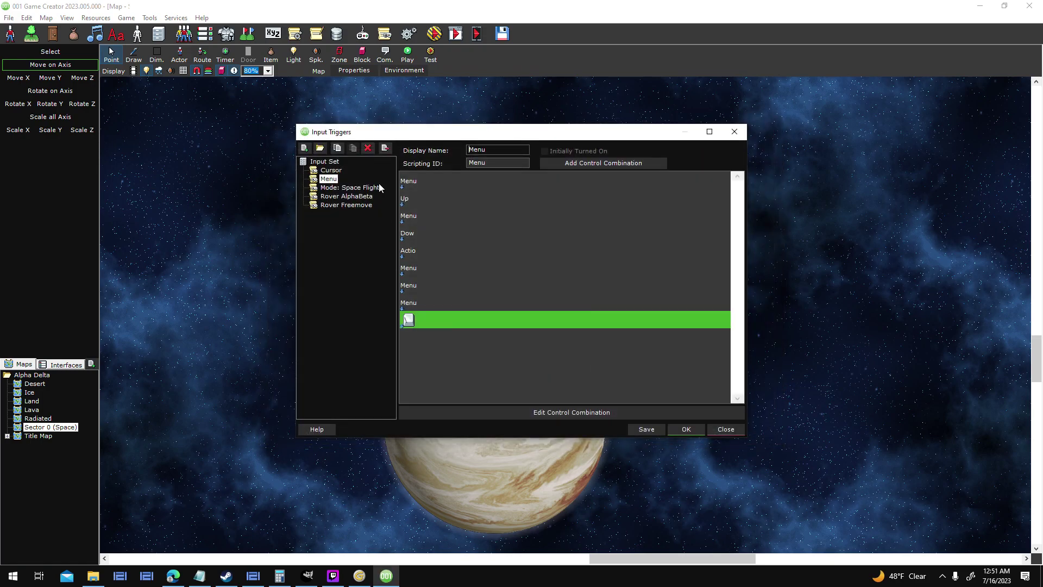
# - Inspect the script of the seventh control combination in Mode: Space Flight and close it unchanged
pyautogui.doubleClick(464, 289)
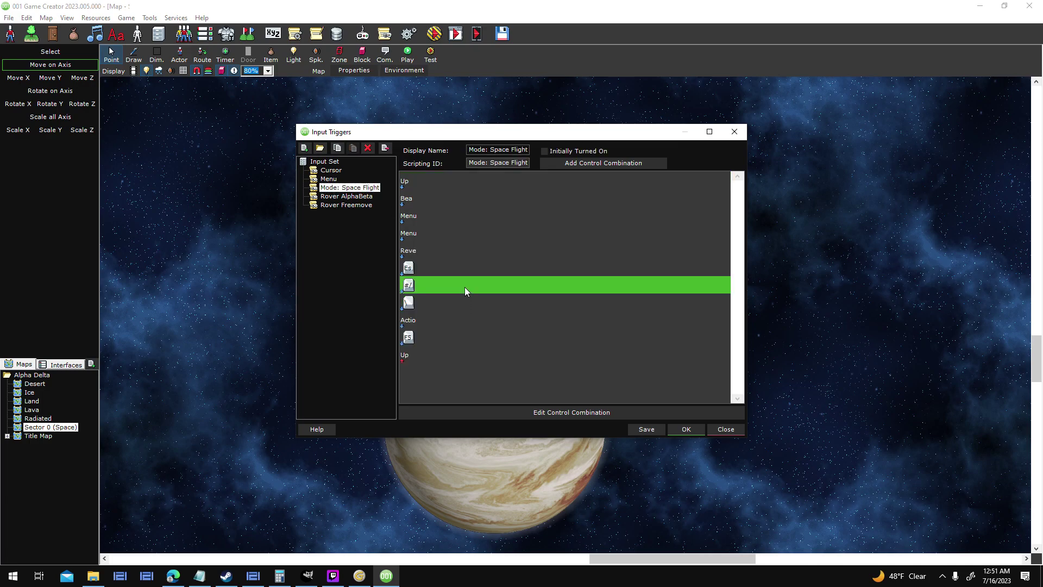
pyautogui.click(552, 324)
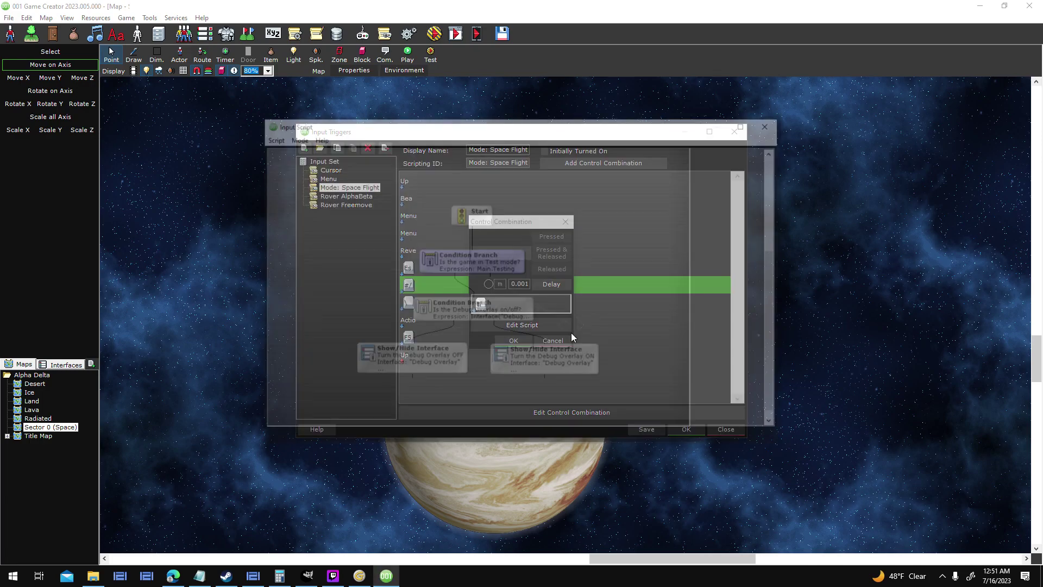
pyautogui.click(760, 441)
pyautogui.click(560, 343)
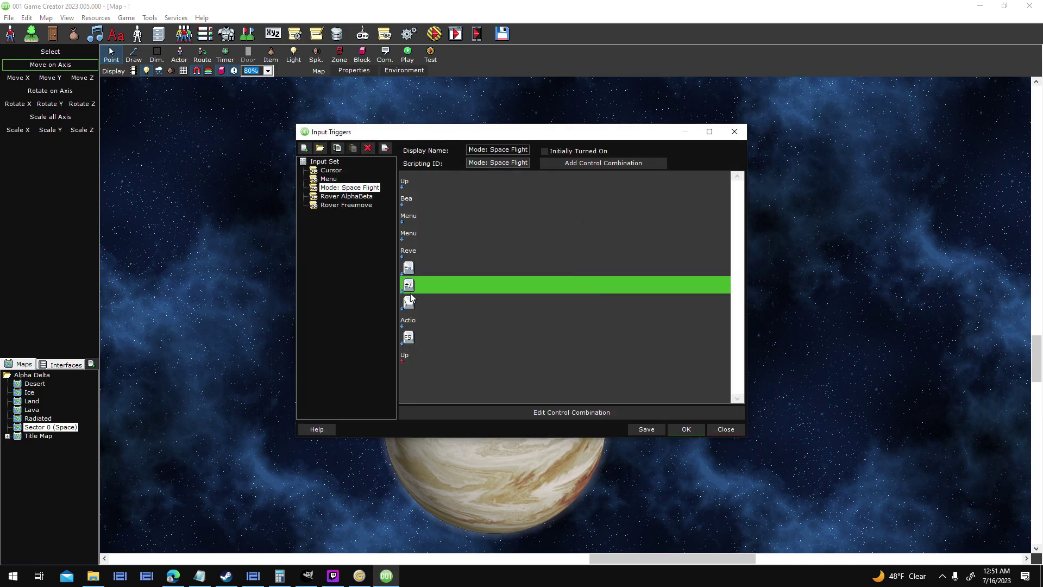
# - Open the script of the eighth control combination in Mode: Space Flight and maximize its window
pyautogui.doubleClick(464, 306)
pyautogui.click(522, 324)
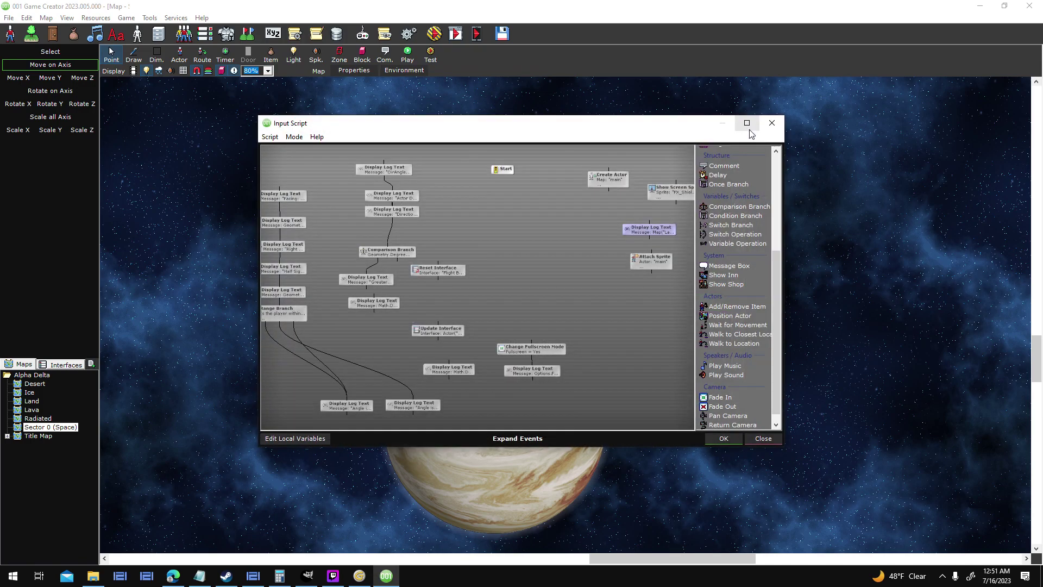
pyautogui.click(742, 121)
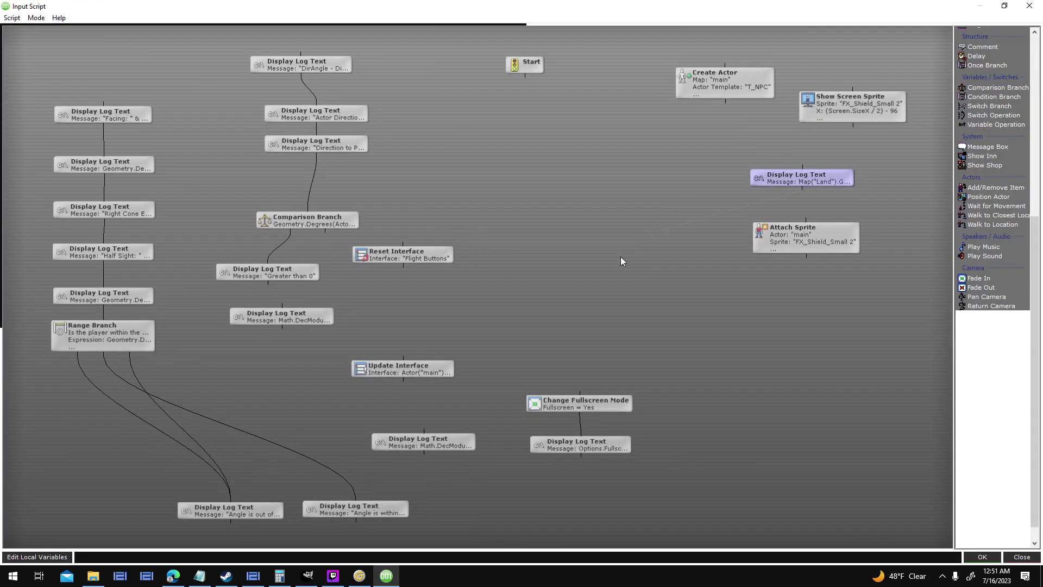
# - Create a Display Log Text event from the Start node and open the value selection for its message
pyautogui.click(530, 69)
pyautogui.press('space')
pyautogui.write('log')
pyautogui.doubleClick(176, 51)
pyautogui.click(614, 311)
# - Search the message values for attached items, include all values, search for "sprite", and move the value selector beside the event dialog
pyautogui.write('a')
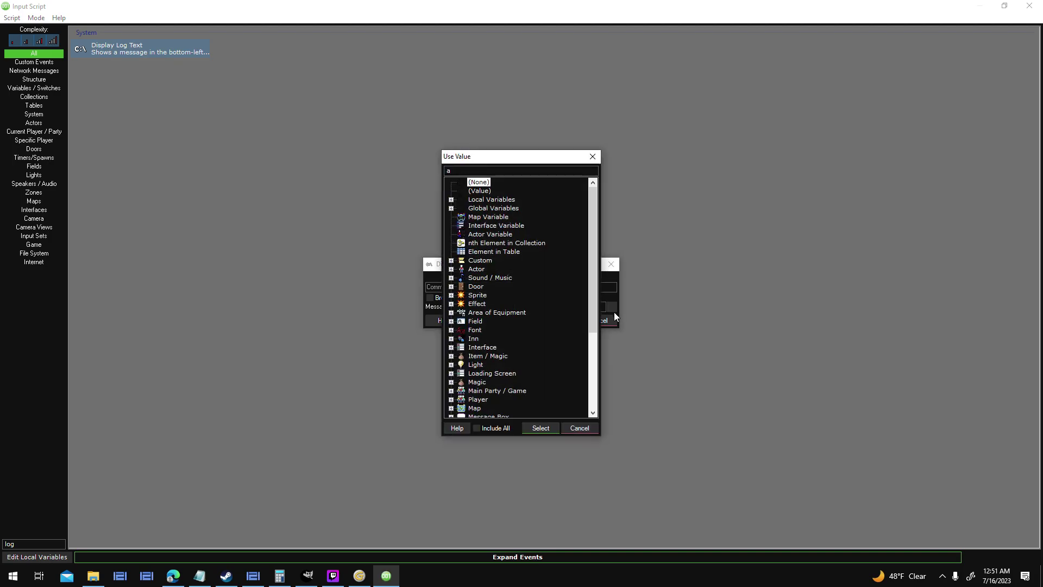
pyautogui.write('ttac')
pyautogui.press('BackSpace')
pyautogui.press('BackSpace')
pyautogui.scroll(-2, 594, 212)
pyautogui.scroll(2, 594, 212)
pyautogui.click(494, 428)
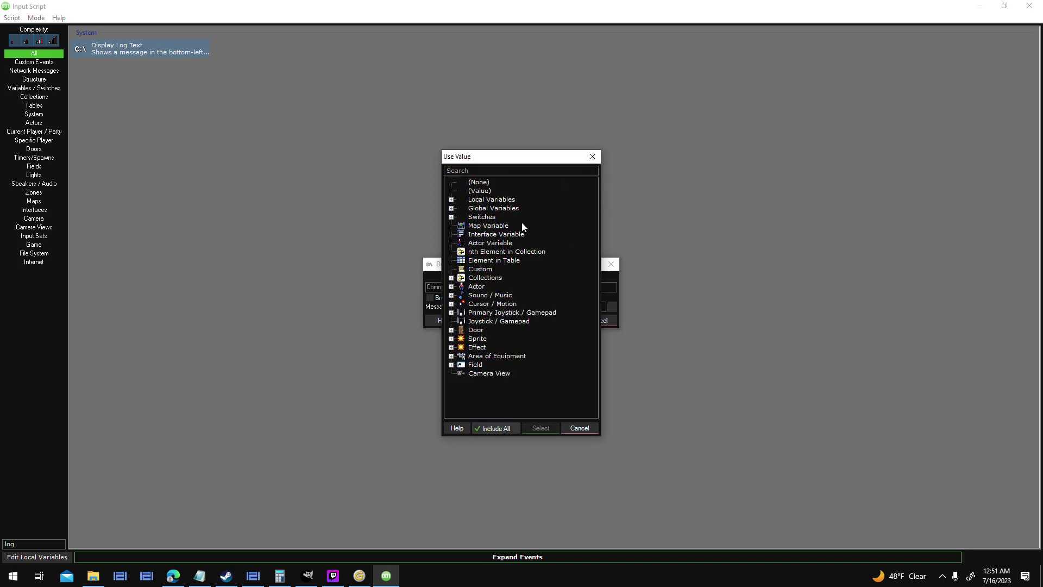
pyautogui.write('sprite')
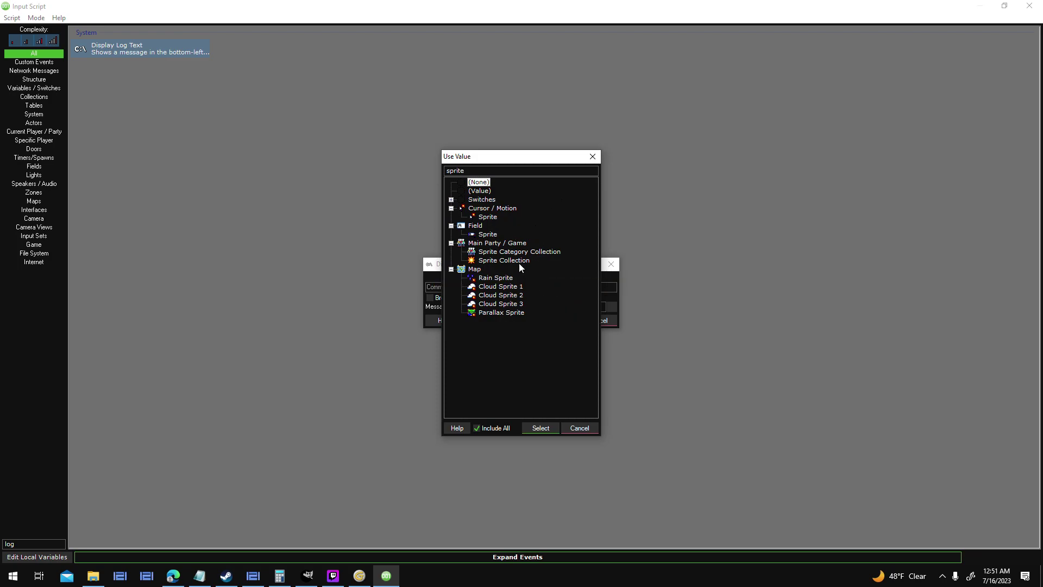
pyautogui.moveTo(519, 262)
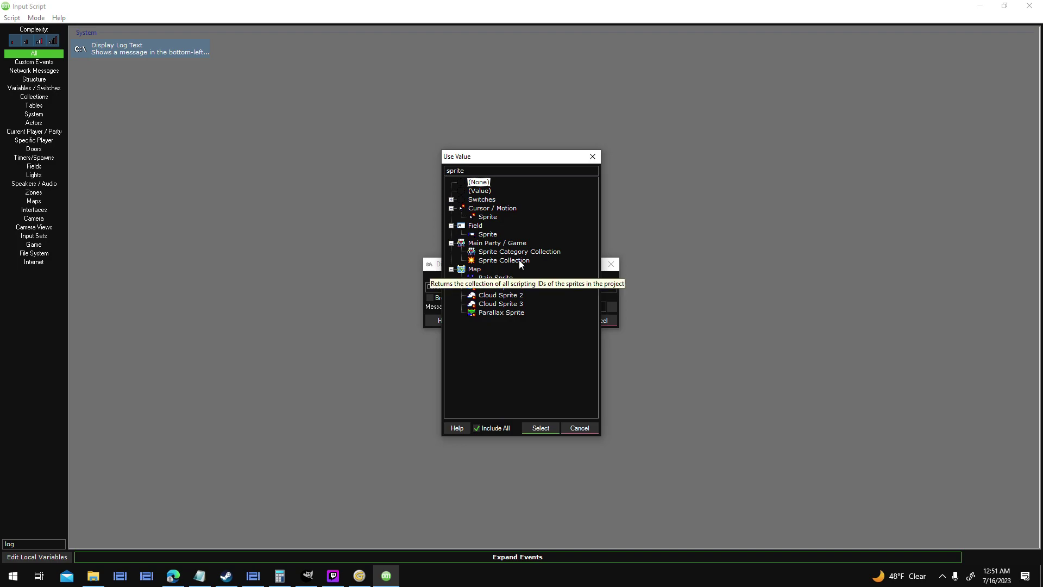
pyautogui.moveTo(561, 159); pyautogui.dragTo(748, 159)
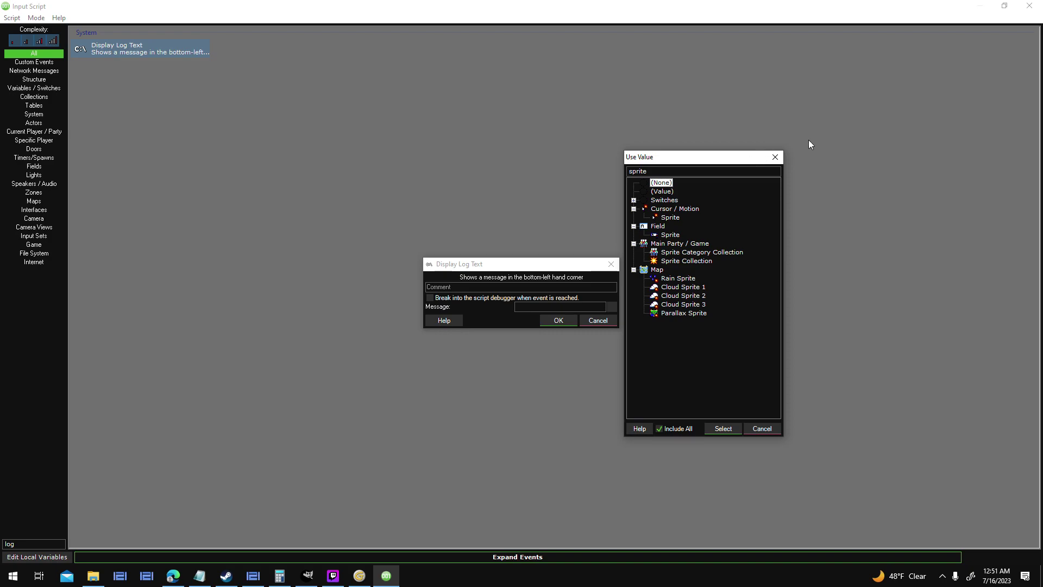
# - Search the message values for "Attach" and clear the search again
pyautogui.press('BackSpace')
pyautogui.press('BackSpace')
pyautogui.press('BackSpace')
pyautogui.press('BackSpace')
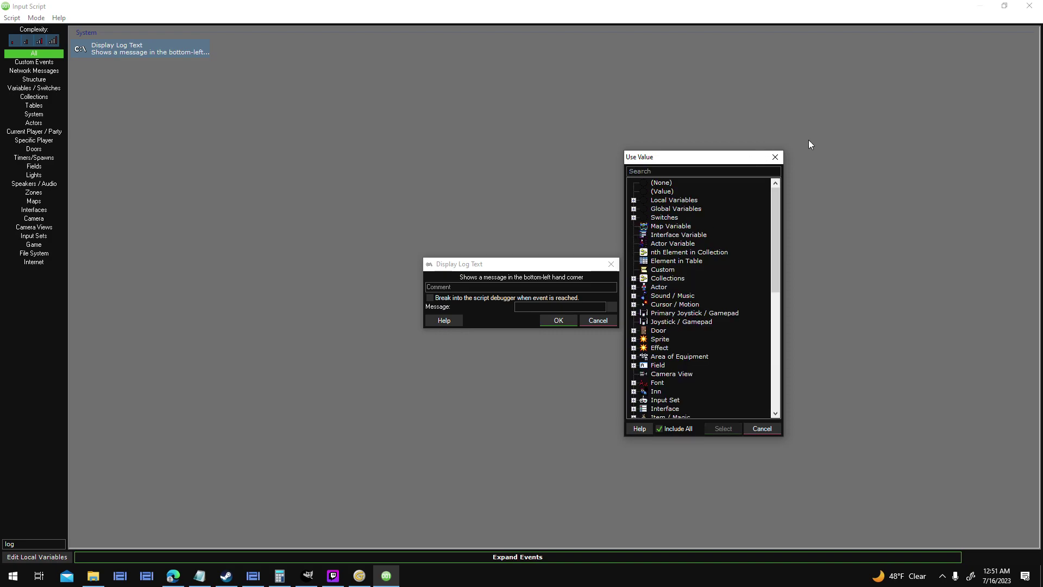
pyautogui.write('Attach')
pyautogui.press('BackSpace')
pyautogui.press('BackSpace')
pyautogui.press('BackSpace')
pyautogui.press('BackSpace')
pyautogui.press('BackSpace')
pyautogui.press('BackSpace')
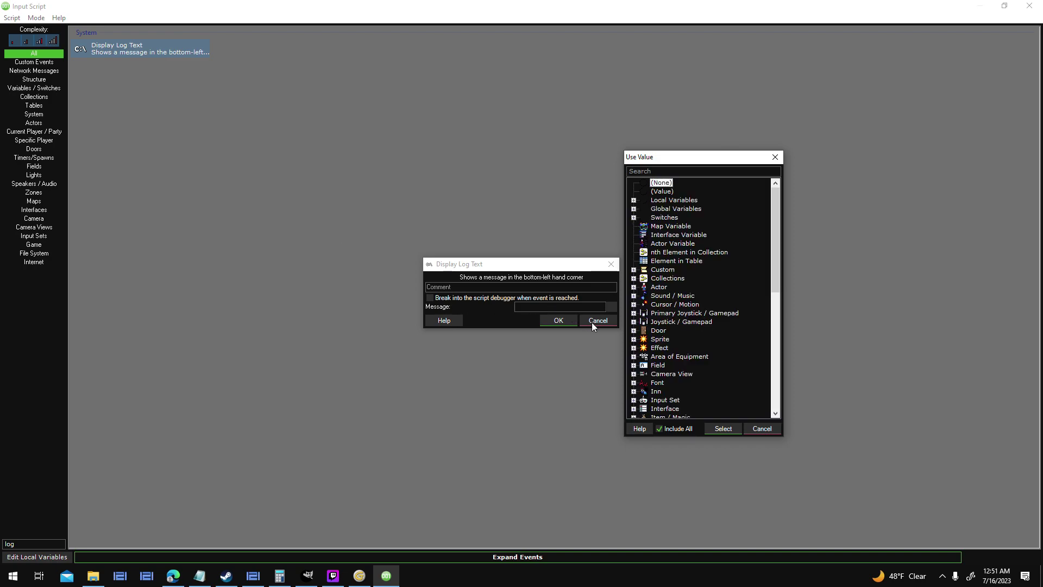
# - Look through the Sprite category and the other value categories for a sprite attachment value
pyautogui.click(633, 339)
pyautogui.scroll(-4, 750, 347)
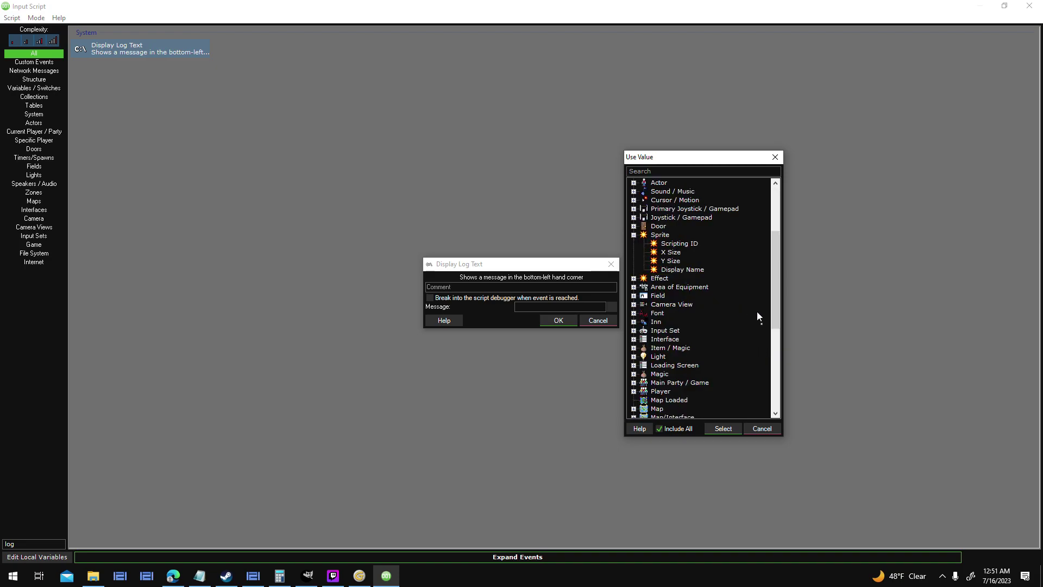
pyautogui.scroll(-6, 757, 313)
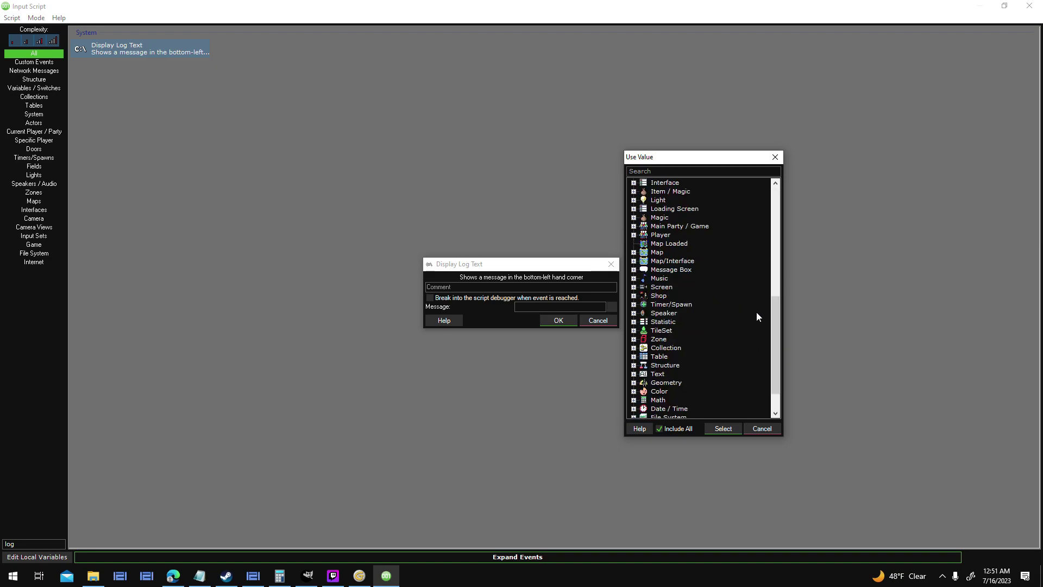
pyautogui.scroll(7, 735, 359)
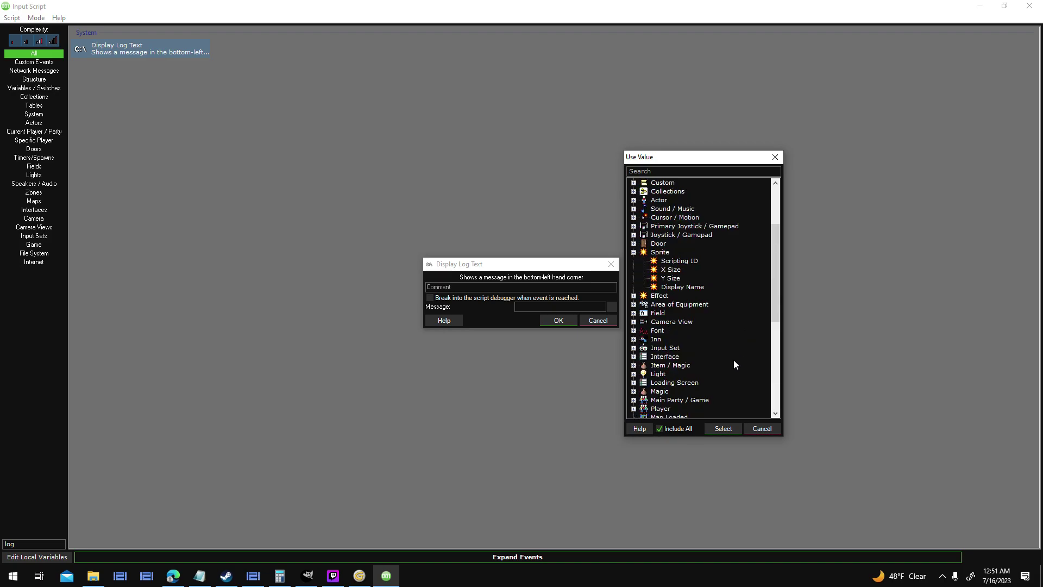
pyautogui.scroll(3, 733, 364)
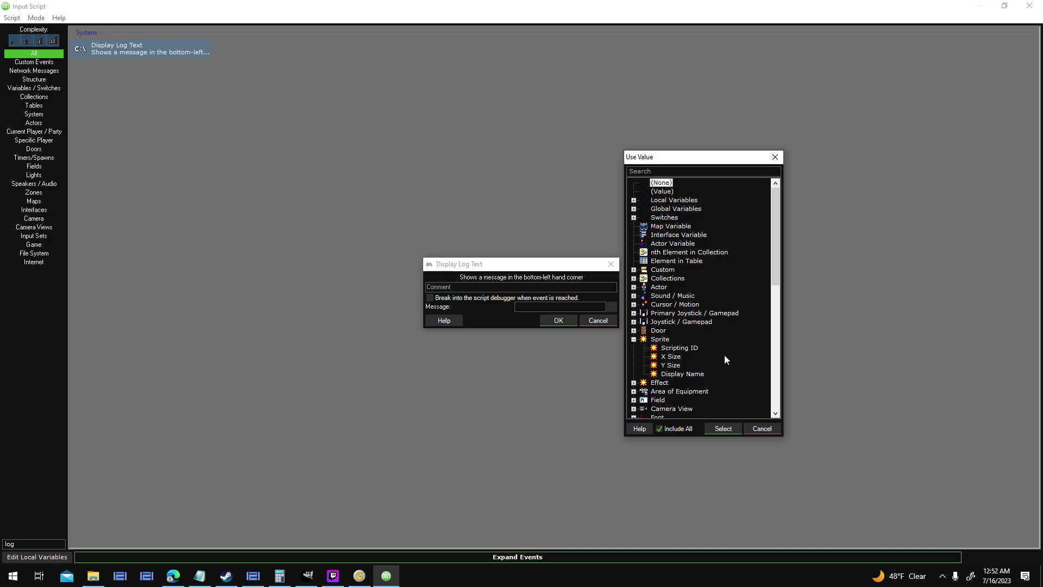
# - Discard the Display Log Text event and close the input script, its control combination and the Input Triggers window
pyautogui.click(772, 429)
pyautogui.click(615, 321)
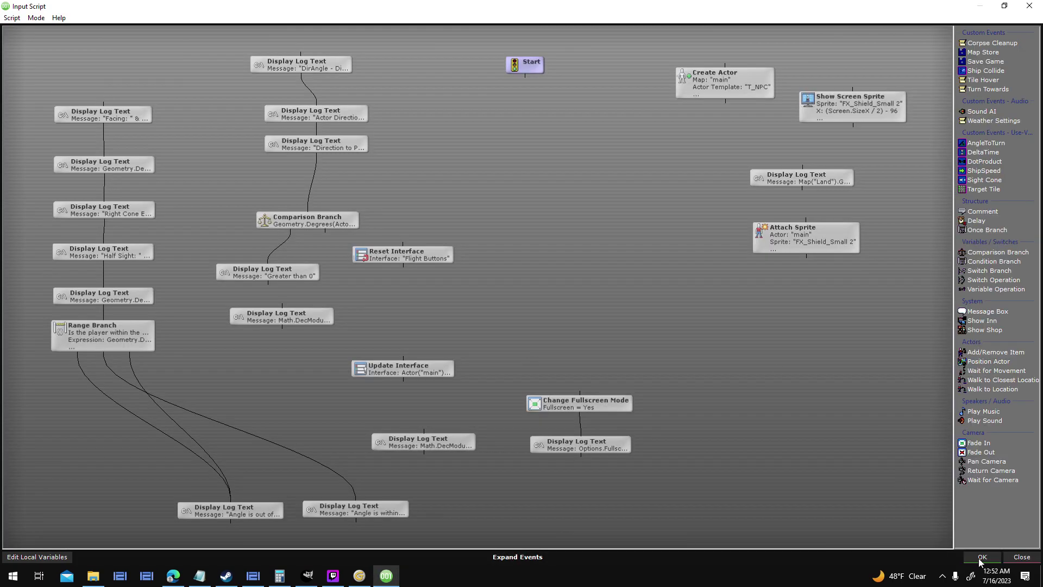
pyautogui.click(982, 557)
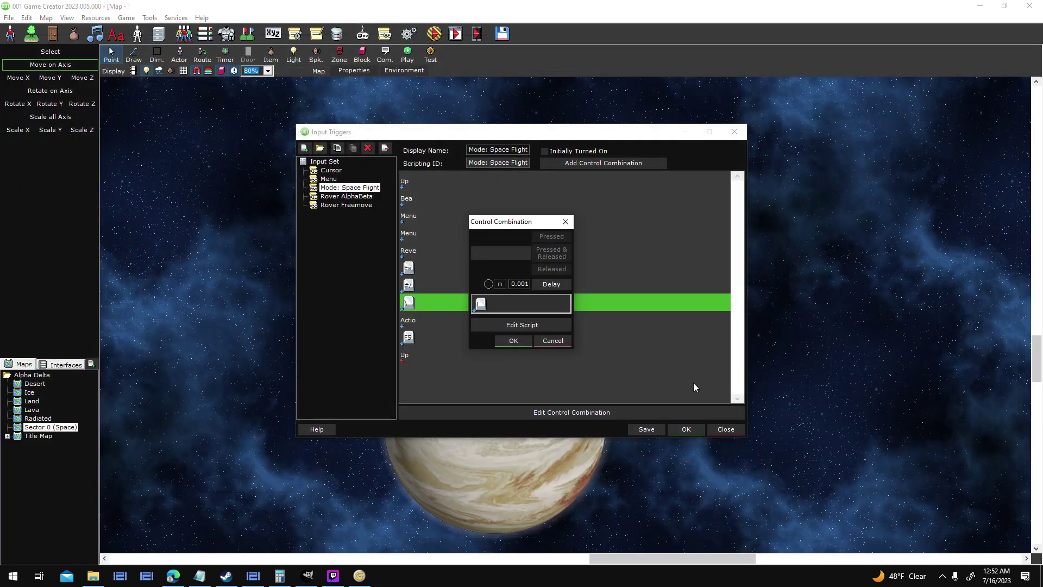
pyautogui.click(549, 341)
pyautogui.click(683, 429)
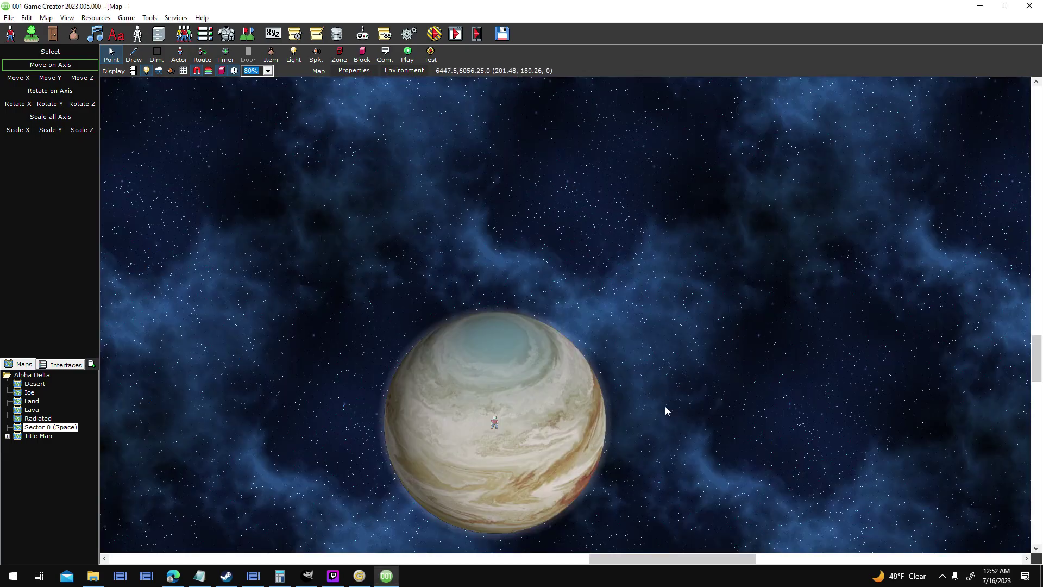
# - Survey the planets, the station and the star across the Sector 0 (Space) map
pyautogui.scroll(-2, 639, 388)
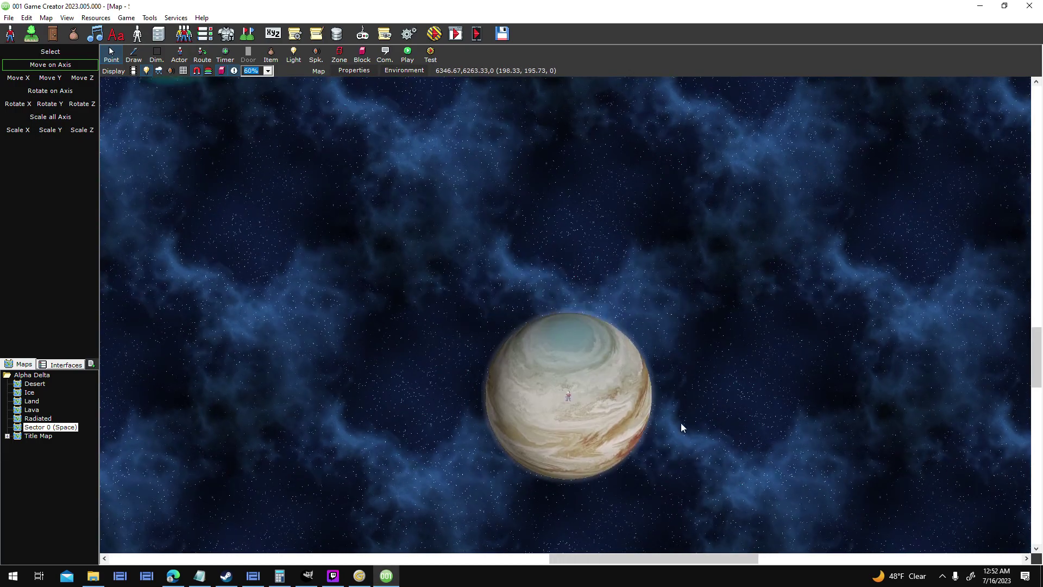
pyautogui.moveTo(753, 311); pyautogui.dragTo(724, 513, button='middle')
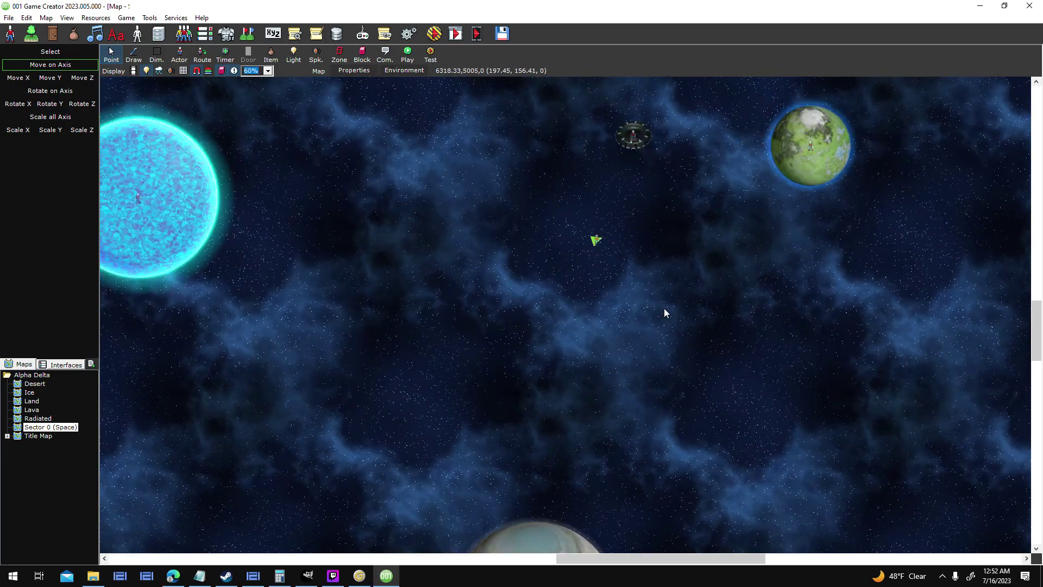
pyautogui.moveTo(631, 259); pyautogui.dragTo(807, 460, button='middle')
pyautogui.moveTo(634, 353); pyautogui.dragTo(880, 540, button='middle')
pyautogui.moveTo(594, 266); pyautogui.dragTo(753, 423, button='middle')
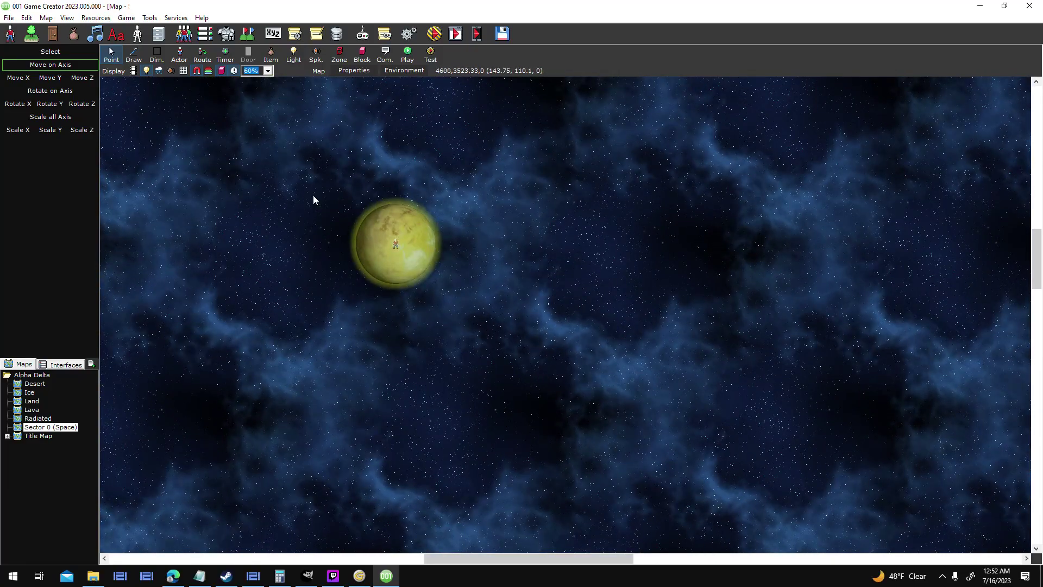
pyautogui.moveTo(383, 386); pyautogui.dragTo(600, 195, button='middle')
pyautogui.moveTo(435, 306); pyautogui.dragTo(652, 292, button='middle')
pyautogui.moveTo(837, 326); pyautogui.dragTo(831, 158, button='middle')
pyautogui.moveTo(522, 272); pyautogui.dragTo(426, 333, button='middle')
# - Launch a test of the game in windowed mode and continue the saved universe "Testing Scaling"
pyautogui.click(434, 33)
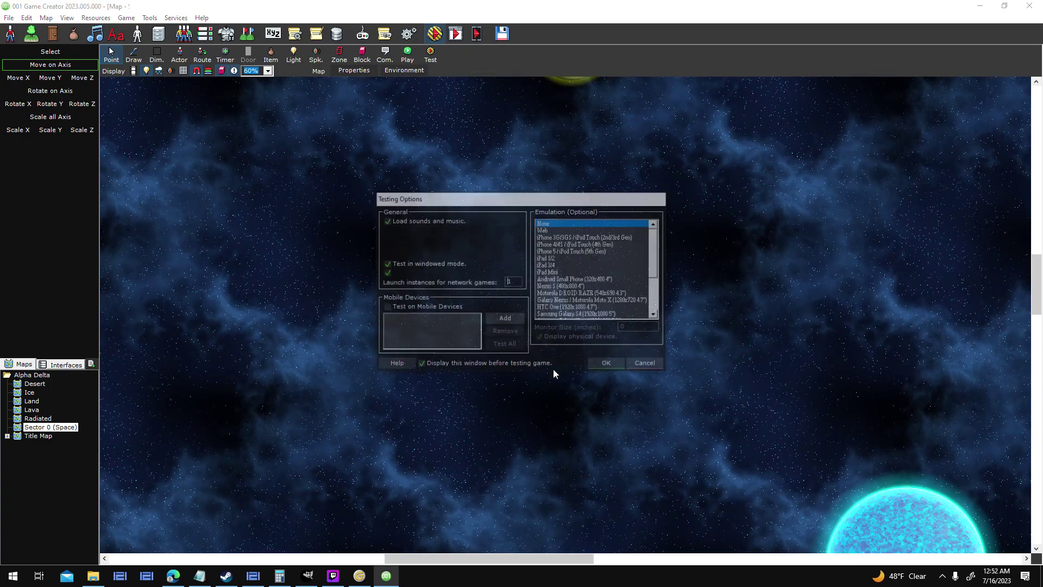
pyautogui.click(594, 365)
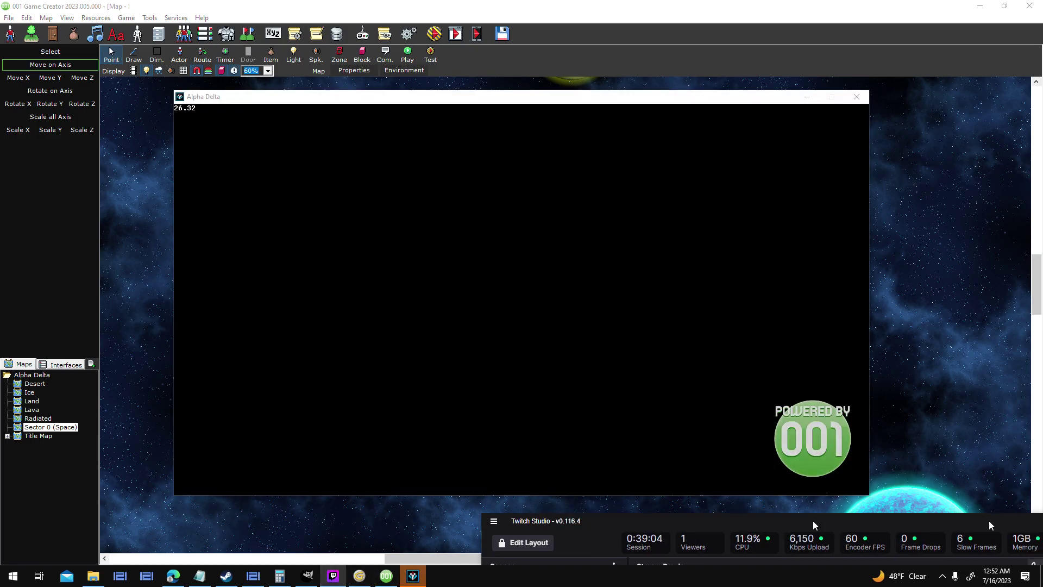
pyautogui.moveTo(989, 522); pyautogui.dragTo(781, 523)
pyautogui.click(982, 525)
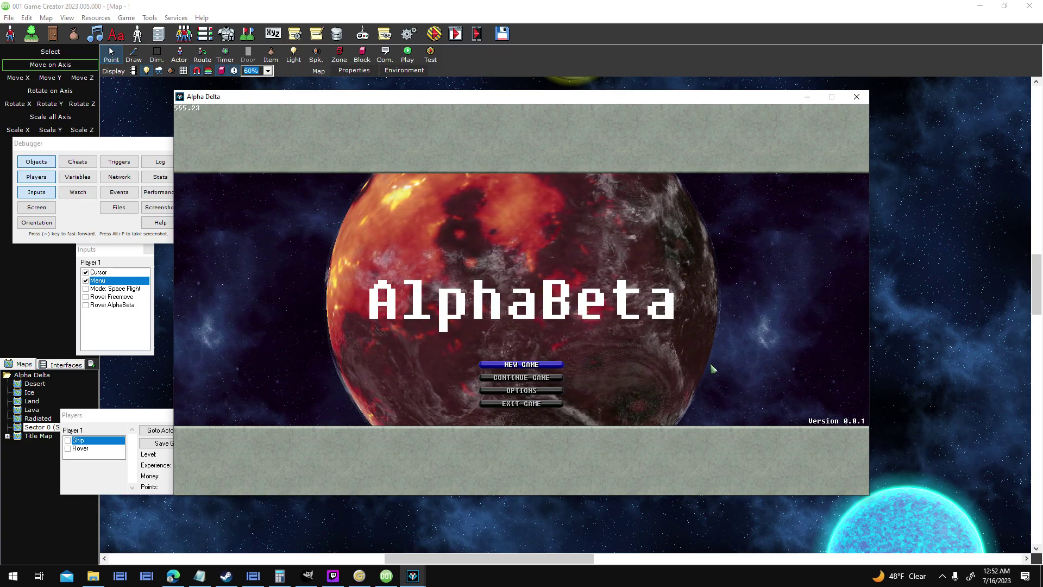
pyautogui.press('Down')
pyautogui.press('Return')
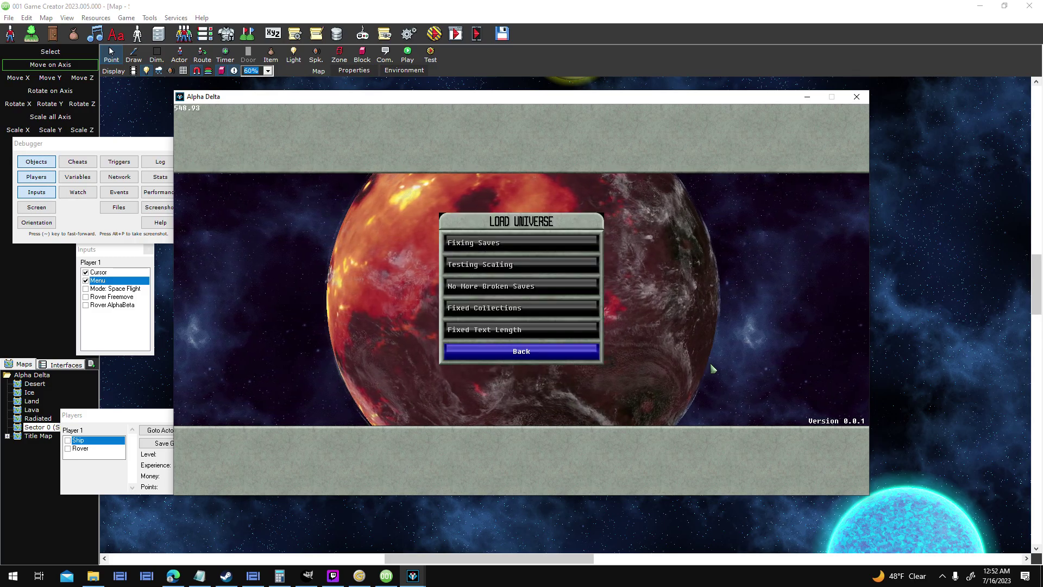
pyautogui.click(486, 267)
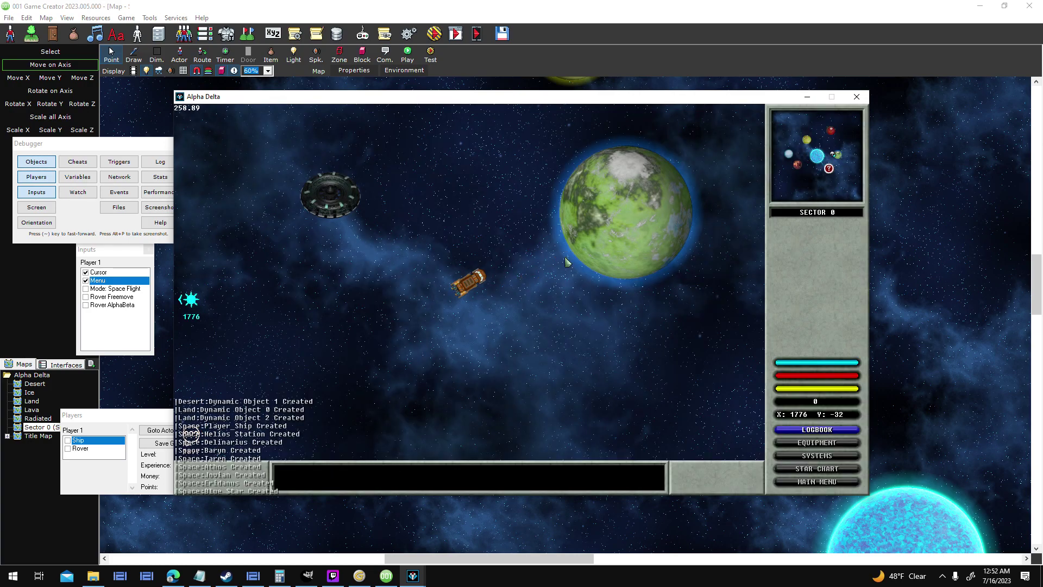
# - Fly the ship around Sector 0, select the planet Athos to view its overlay in-game, and close the test
pyautogui.click(592, 255)
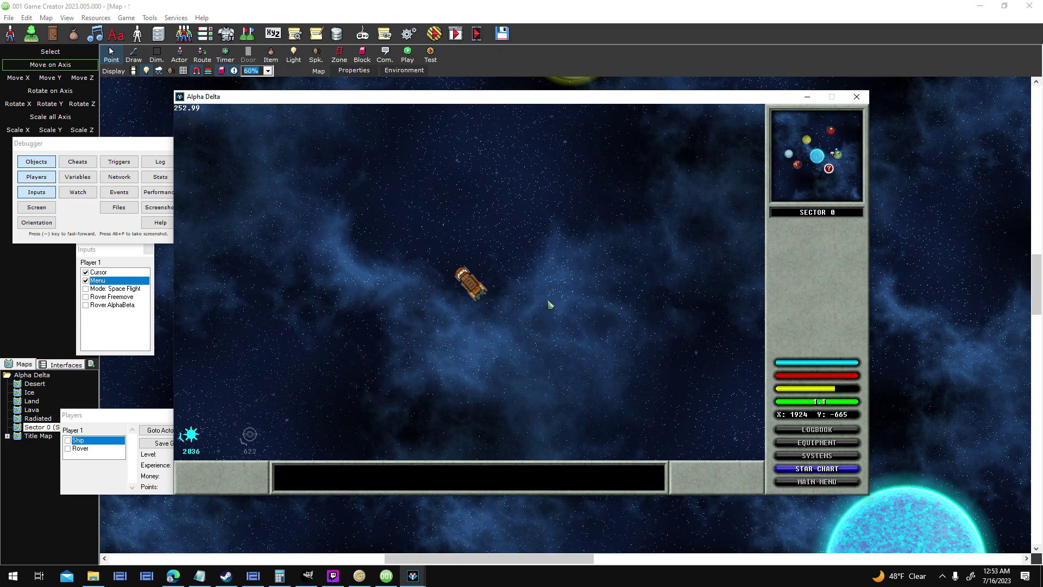
pyautogui.press('d')
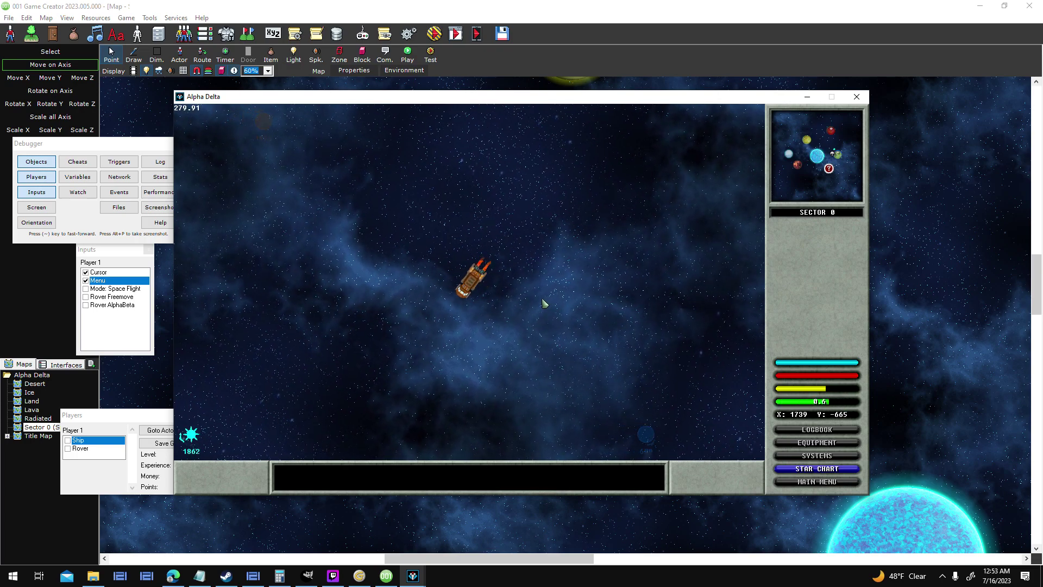
pyautogui.press('a')
pyautogui.press('w')
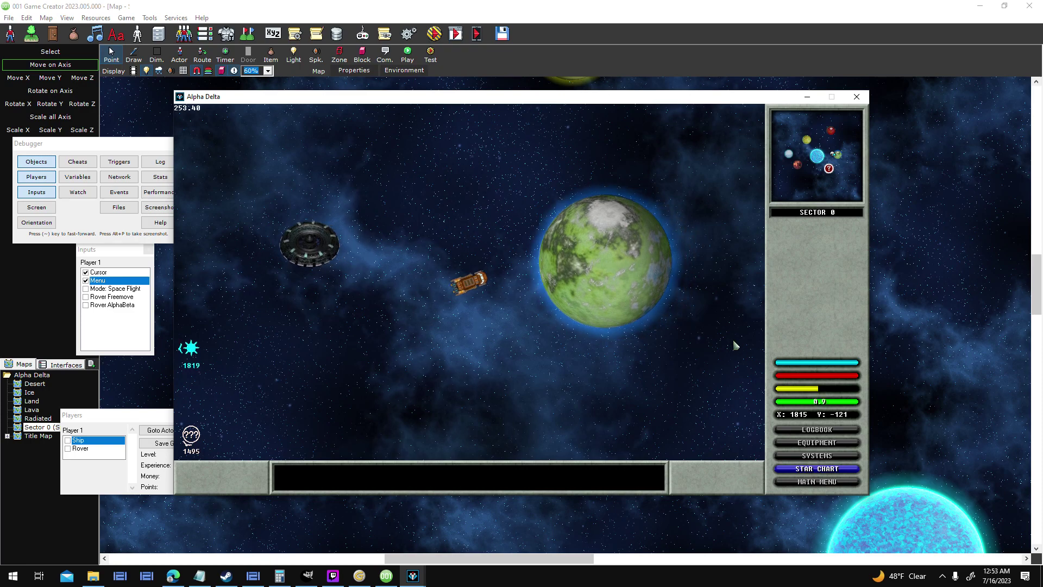
pyautogui.press('a')
pyautogui.click(589, 277)
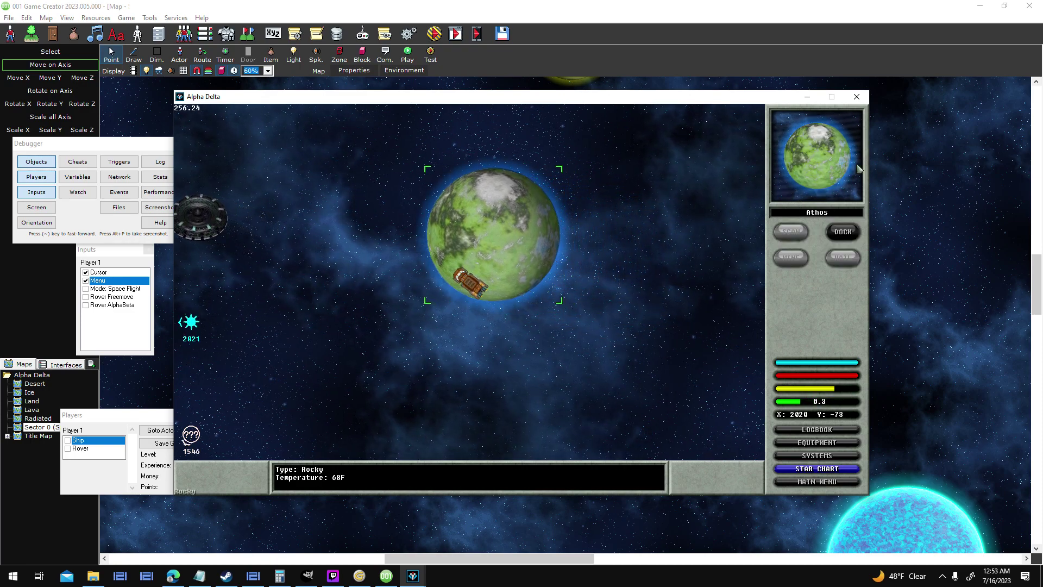
pyautogui.click(857, 102)
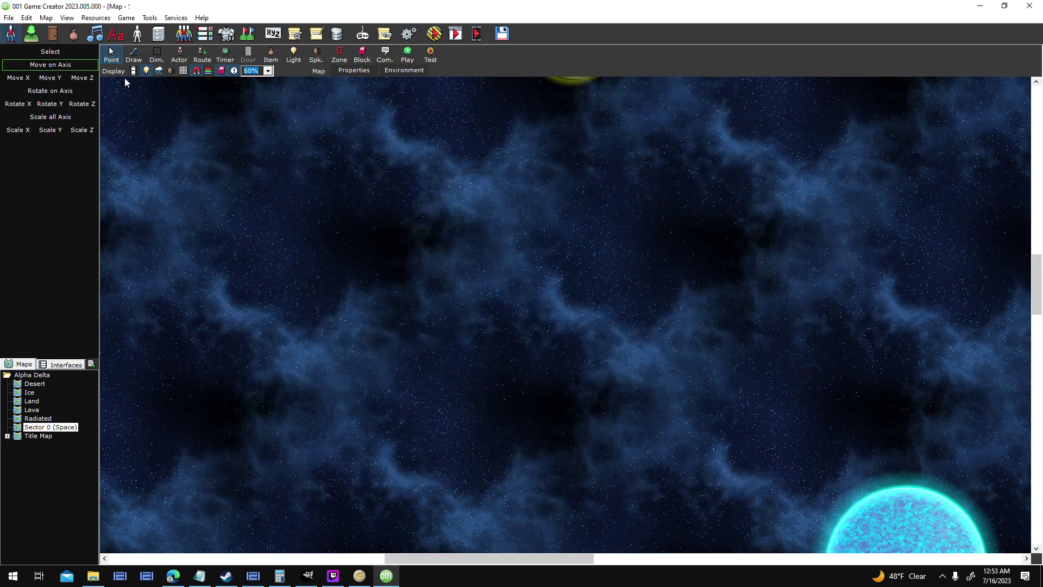
# - Collapse the Challenger, Ships and Space Objects folders in the sprite library and accept the library window
pyautogui.press('F3')
pyautogui.click(291, 210)
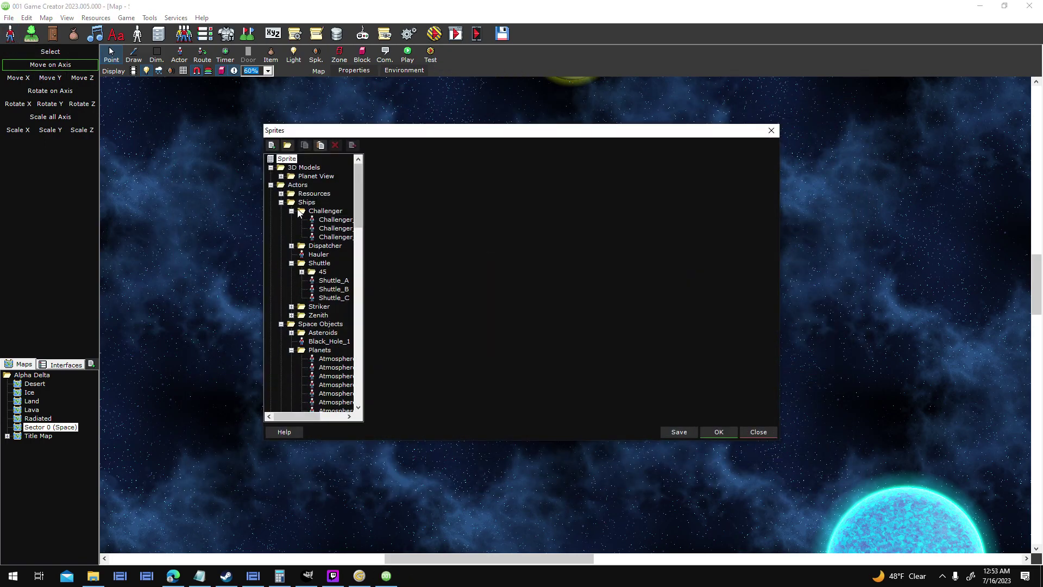
pyautogui.click(291, 210)
pyautogui.click(280, 203)
pyautogui.click(281, 212)
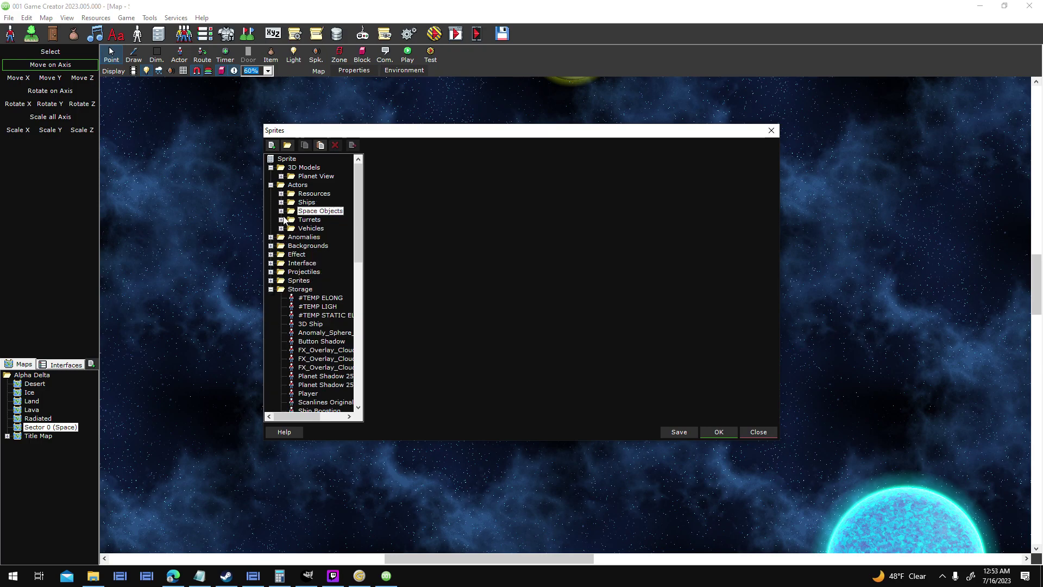
pyautogui.click(716, 431)
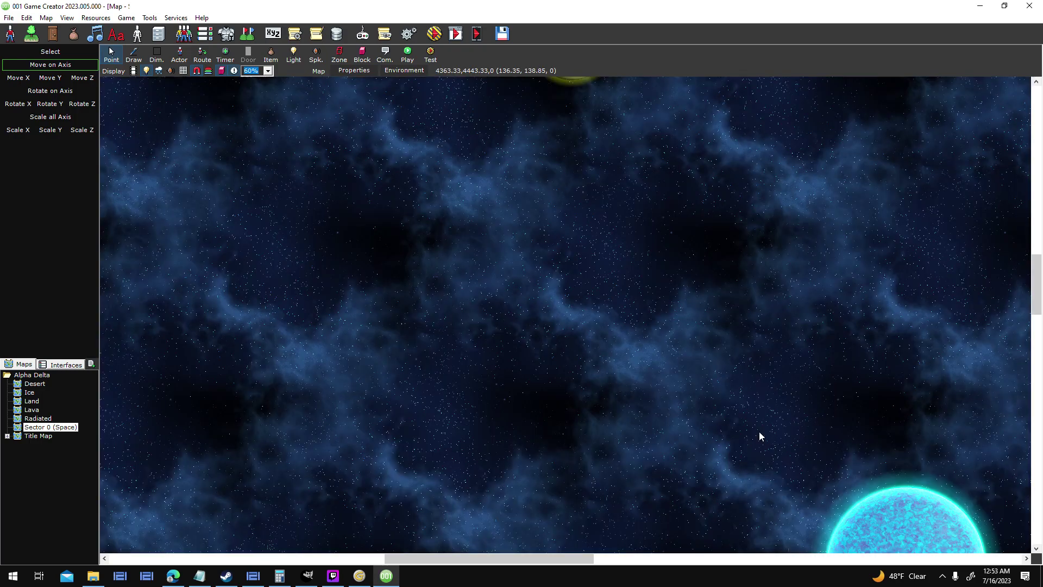
# - Examine the Jovian planet, the blue star and the green planet on the Sector 0 (Space) map
pyautogui.moveTo(758, 431); pyautogui.dragTo(196, 133, button='middle')
pyautogui.moveTo(596, 379); pyautogui.dragTo(145, 156, button='middle')
pyautogui.moveTo(862, 513); pyautogui.dragTo(692, 353, button='middle')
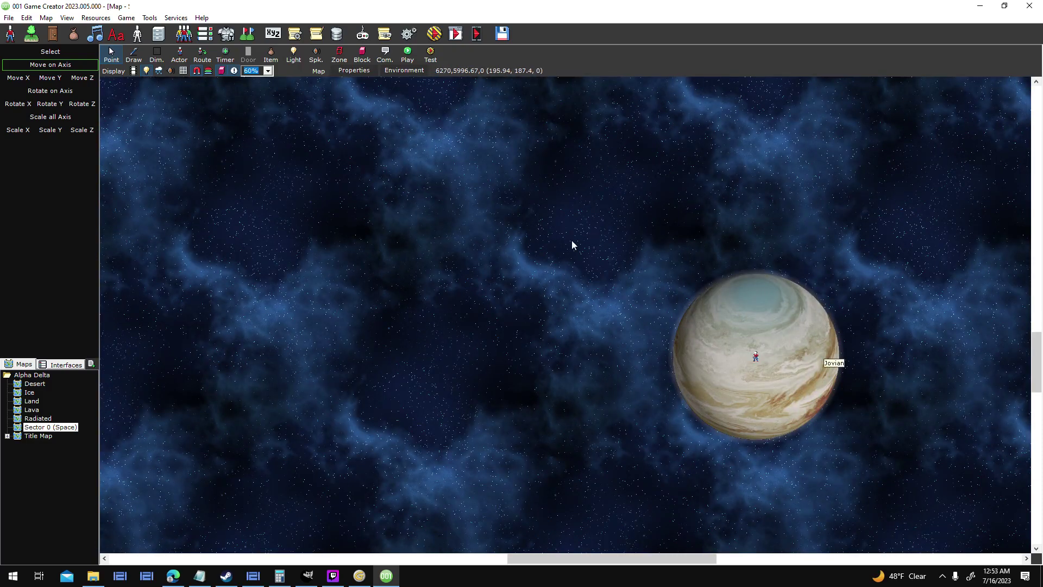
pyautogui.scroll(1, 186, 440)
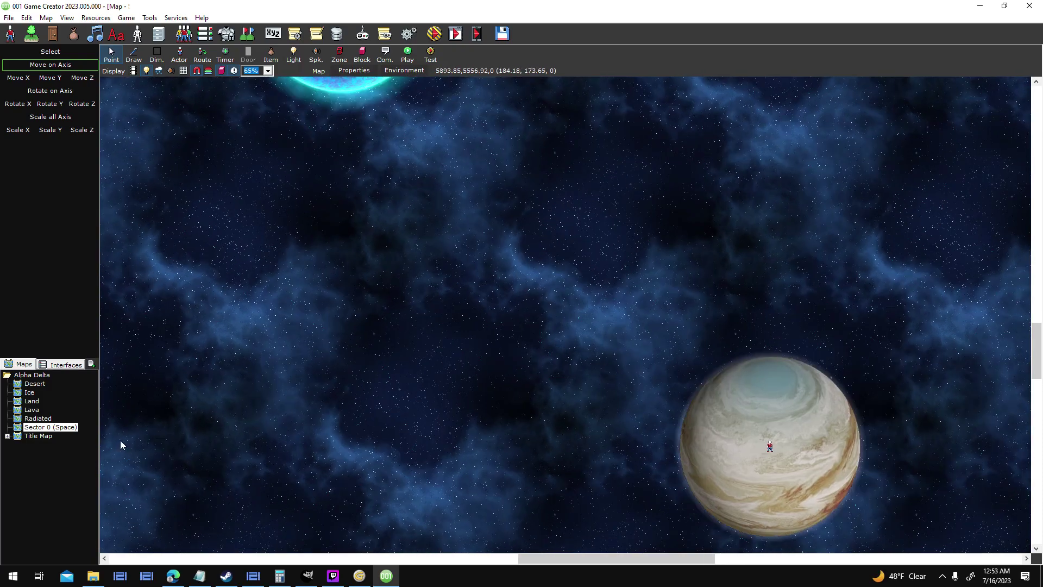
pyautogui.moveTo(186, 440); pyautogui.dragTo(657, 285, button='middle')
pyautogui.scroll(-2, 690, 258)
pyautogui.moveTo(540, 397); pyautogui.dragTo(598, 360, button='middle')
pyautogui.moveTo(537, 331); pyautogui.dragTo(641, 421, button='middle')
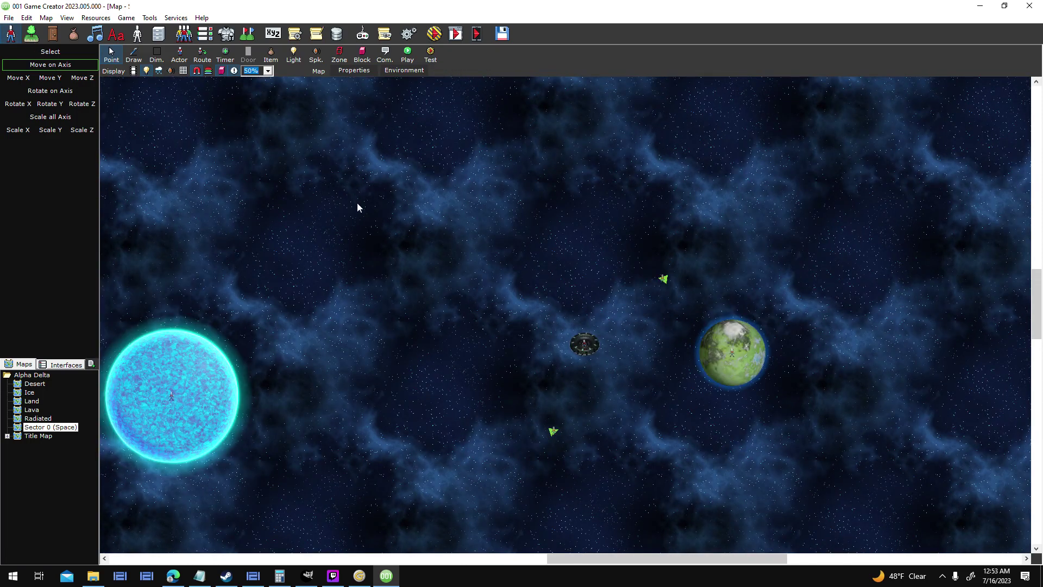
# - Open the Planet_Arid_1 sprite from the Planets folder under Space Objects and check the frame options of Animation 1
pyautogui.press('F5')
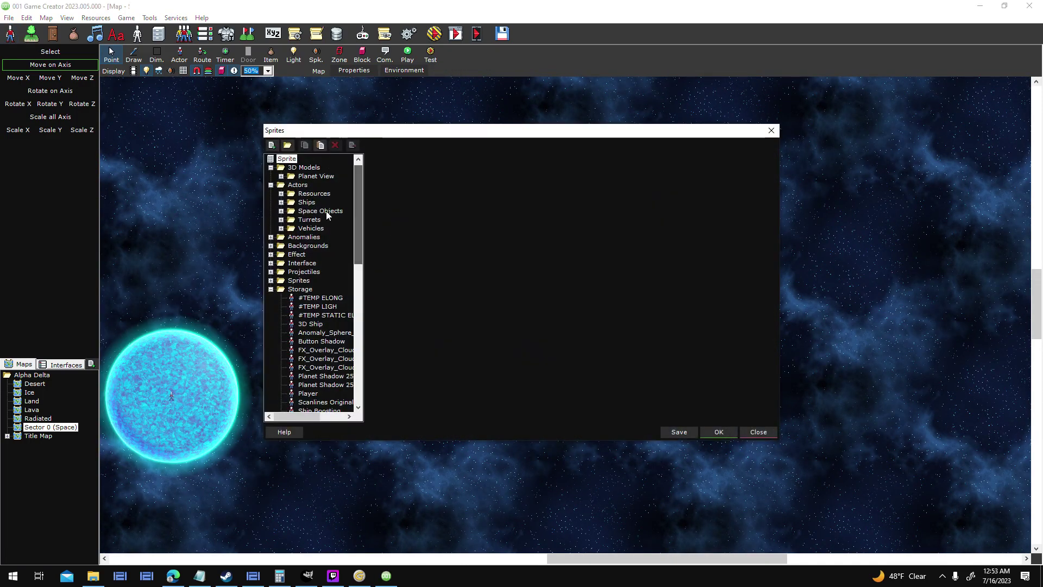
pyautogui.doubleClick(321, 210)
pyautogui.click(344, 316)
pyautogui.click(336, 307)
pyautogui.rightClick(521, 221)
pyautogui.click(562, 311)
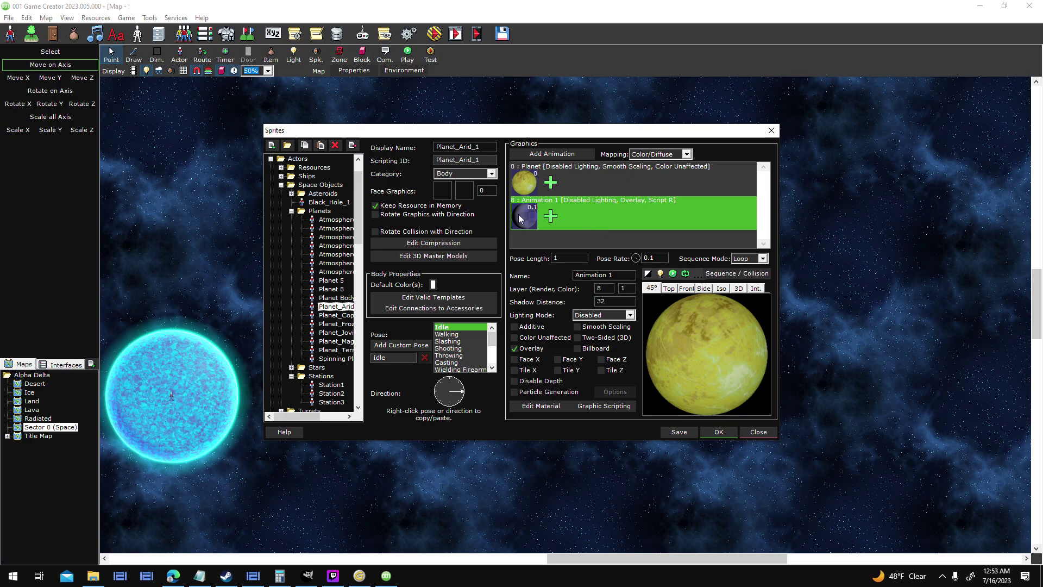
pyautogui.rightClick(538, 226)
pyautogui.click(569, 265)
pyautogui.click(727, 122)
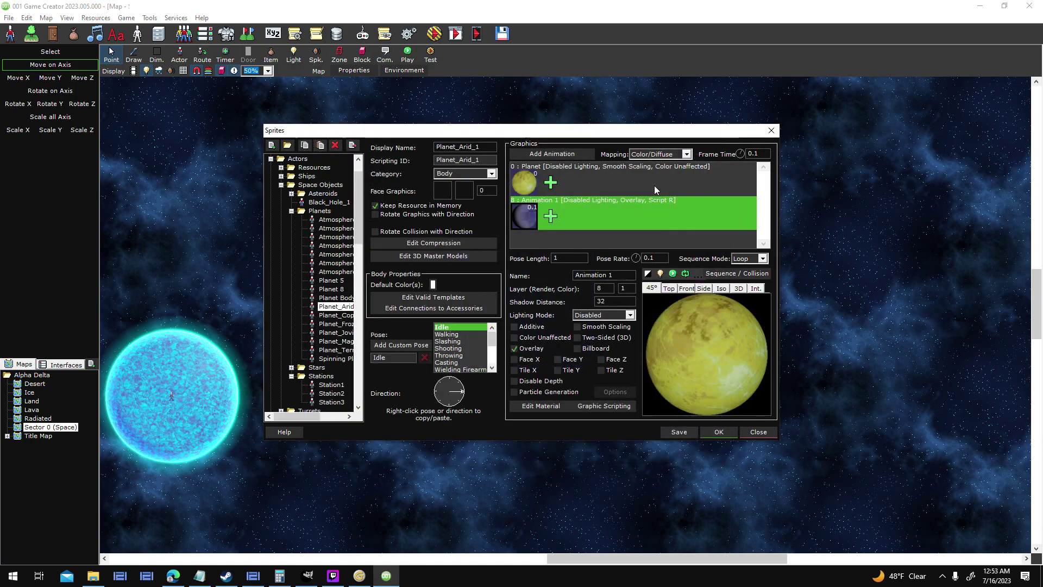
# - Turn off the Overlay option for Animation 1 of Planet_Arid_1
pyautogui.click(613, 180)
pyautogui.click(623, 220)
pyautogui.click(514, 348)
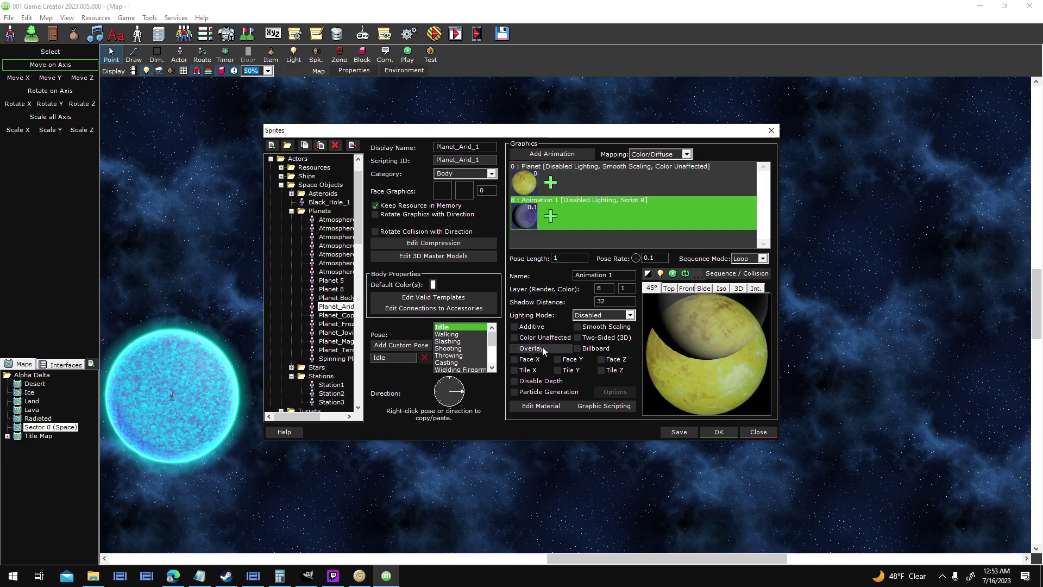
# - Set Animation 1's node position to 0, 0, 0 in the Sequence Editor and move the editor clear of the graphics settings
pyautogui.doubleClick(660, 310)
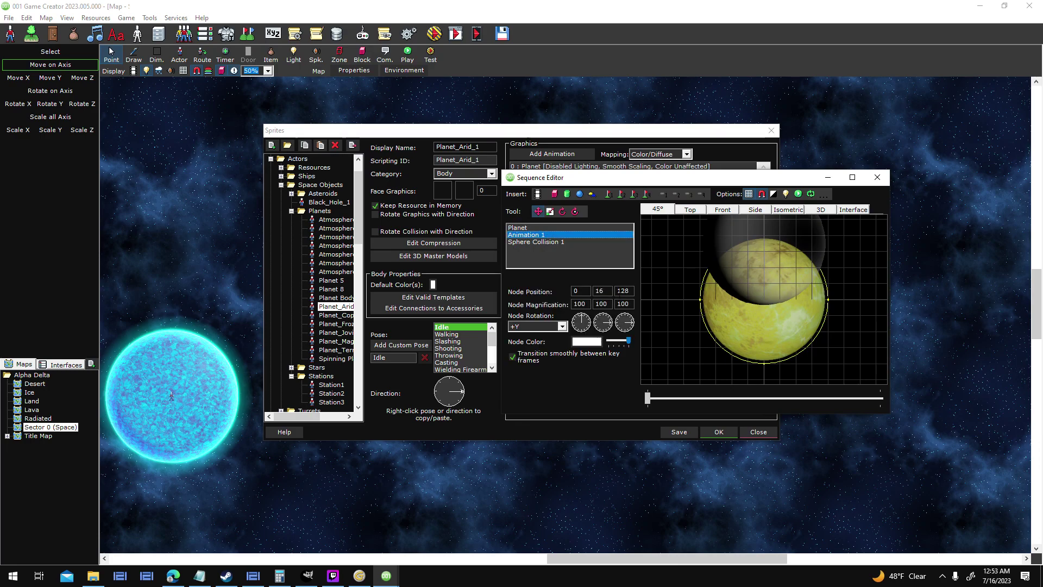
pyautogui.moveTo(565, 294); pyautogui.dragTo(566, 293)
pyautogui.write('0')
pyautogui.hotkey('shift', 'Tab')
pyautogui.write('0')
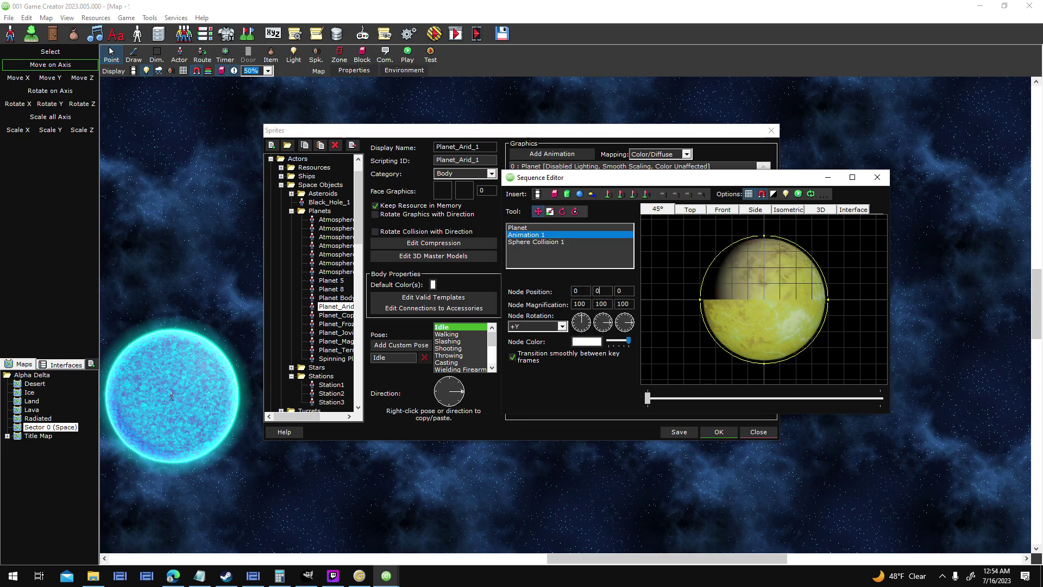
pyautogui.moveTo(708, 181); pyautogui.dragTo(282, 166)
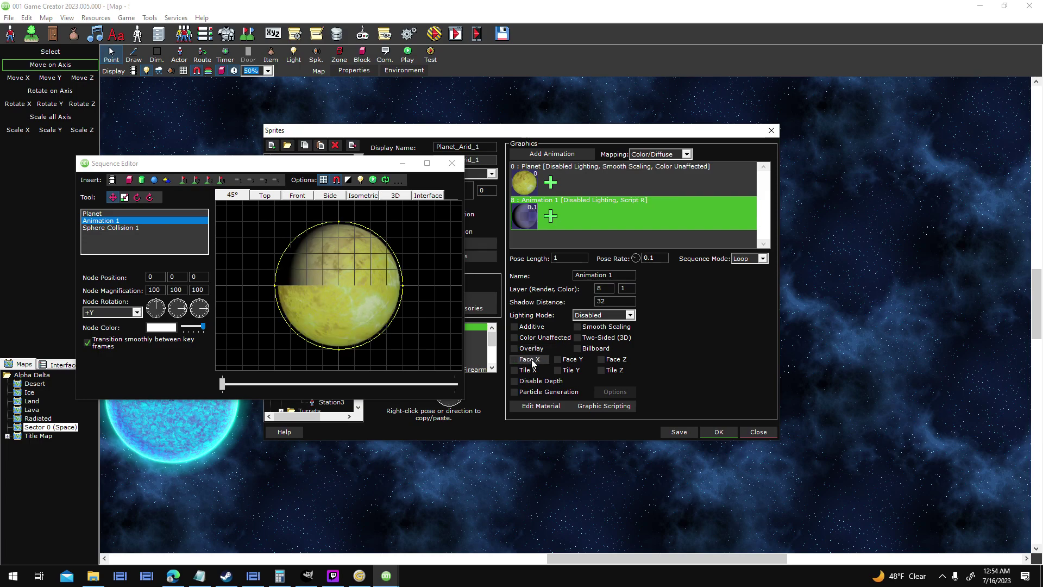
# - Match Animation 1 to the Planet layer: set its render layer to 1, enable Smooth Scaling and Color Unaffected, and preview it from the top
pyautogui.click(582, 184)
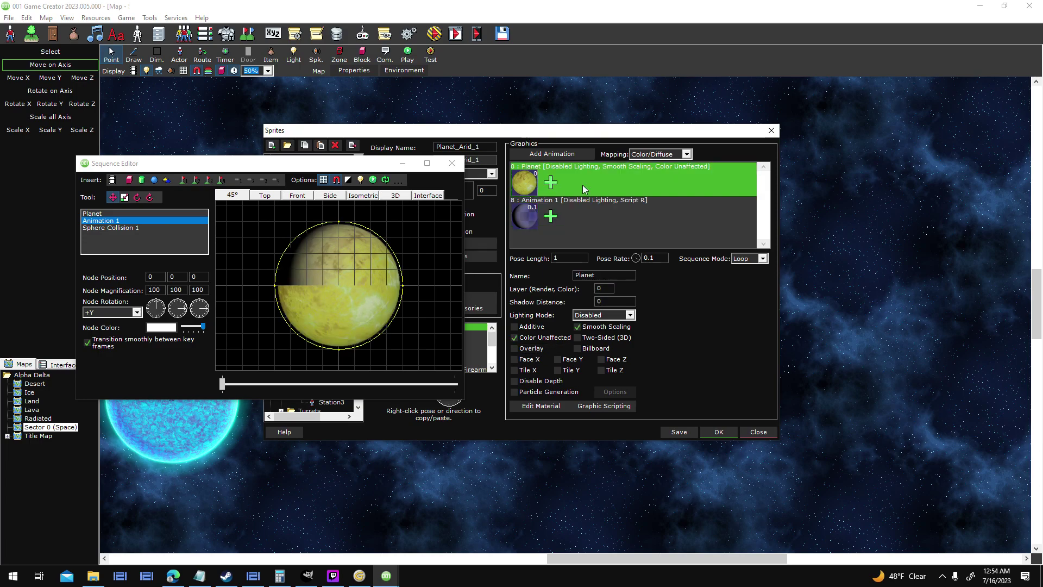
pyautogui.click(583, 214)
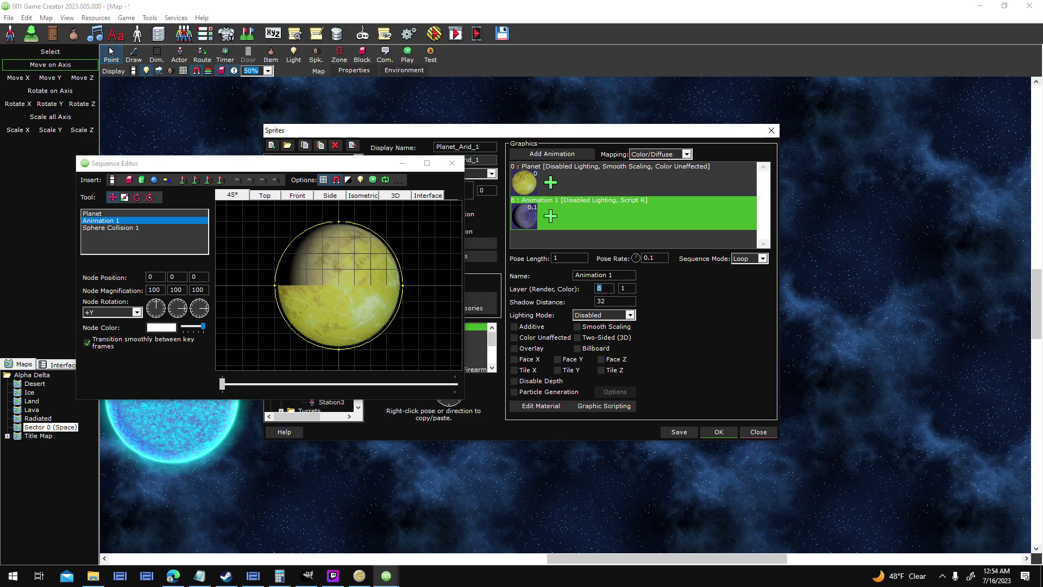
pyautogui.click(588, 188)
pyautogui.click(595, 220)
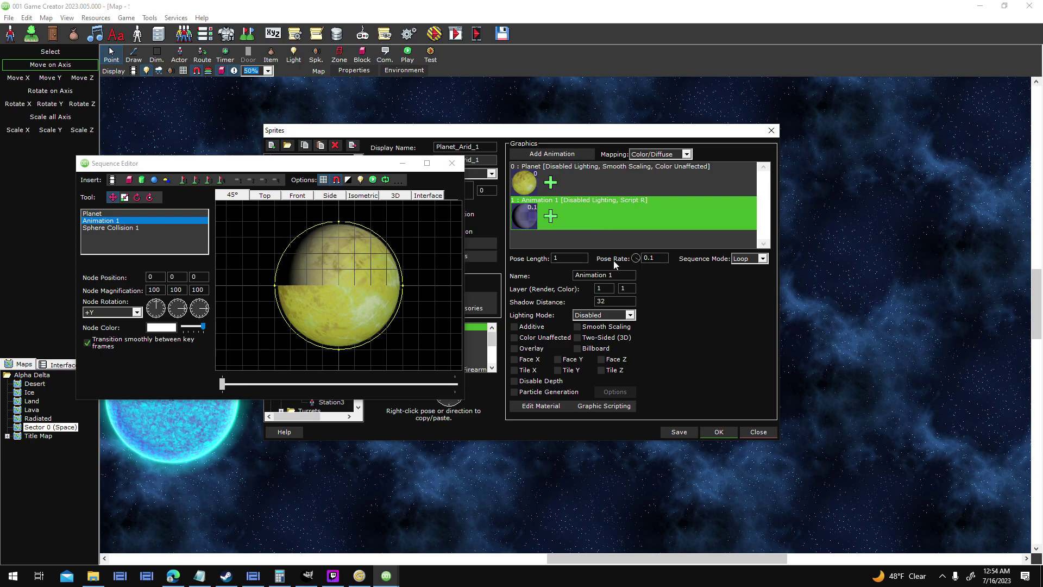
pyautogui.click(621, 301)
pyautogui.click(585, 327)
pyautogui.click(568, 338)
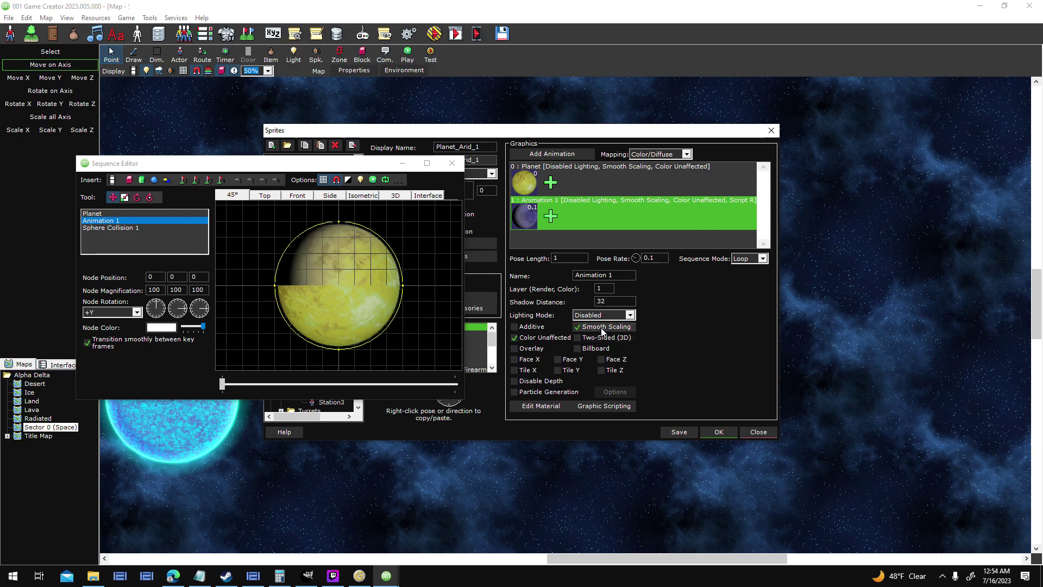
pyautogui.click(274, 196)
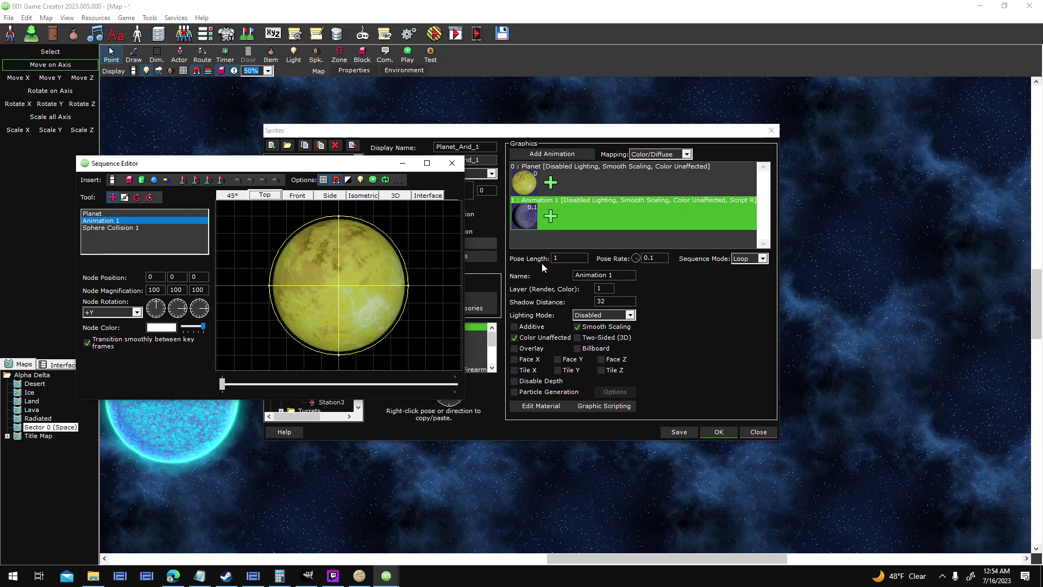
pyautogui.click(529, 358)
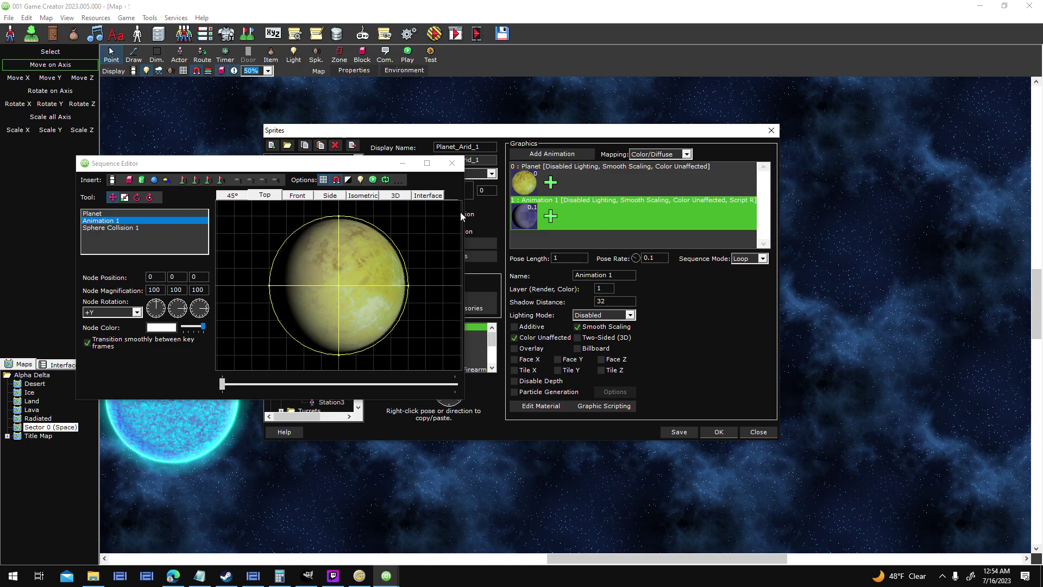
# - Move the Sequence Editor aside and rename Animation 1 of Planet_Arid_1 to Lighting
pyautogui.moveTo(354, 170); pyautogui.dragTo(377, 123)
pyautogui.moveTo(618, 276); pyautogui.dragTo(421, 248)
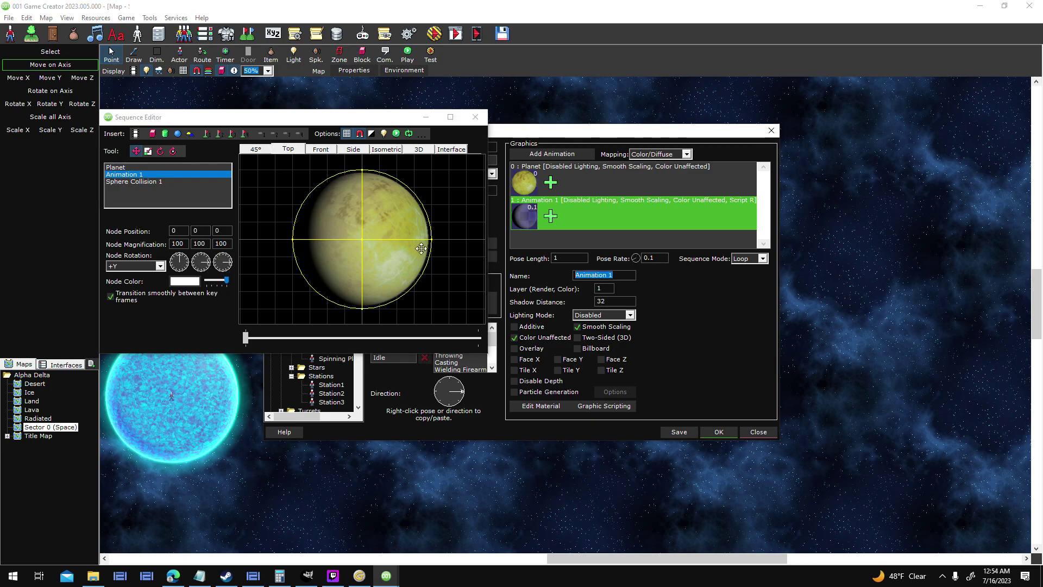
pyautogui.write('Lighting')
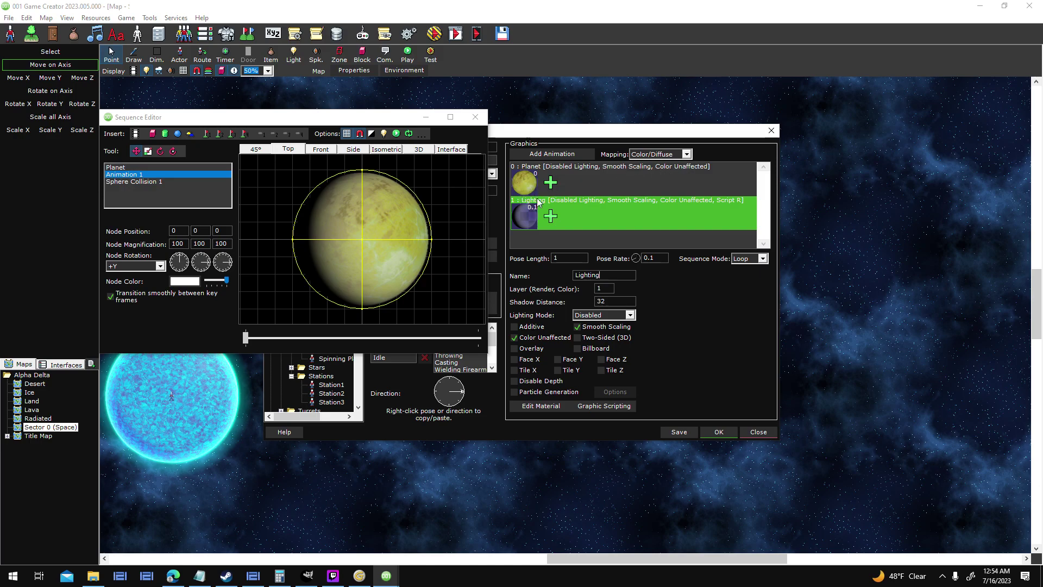
# - Lower the node color opacity of Planet_Arid_1's shadow animation to about half and accept the sprite changes
pyautogui.moveTo(226, 280); pyautogui.dragTo(218, 289)
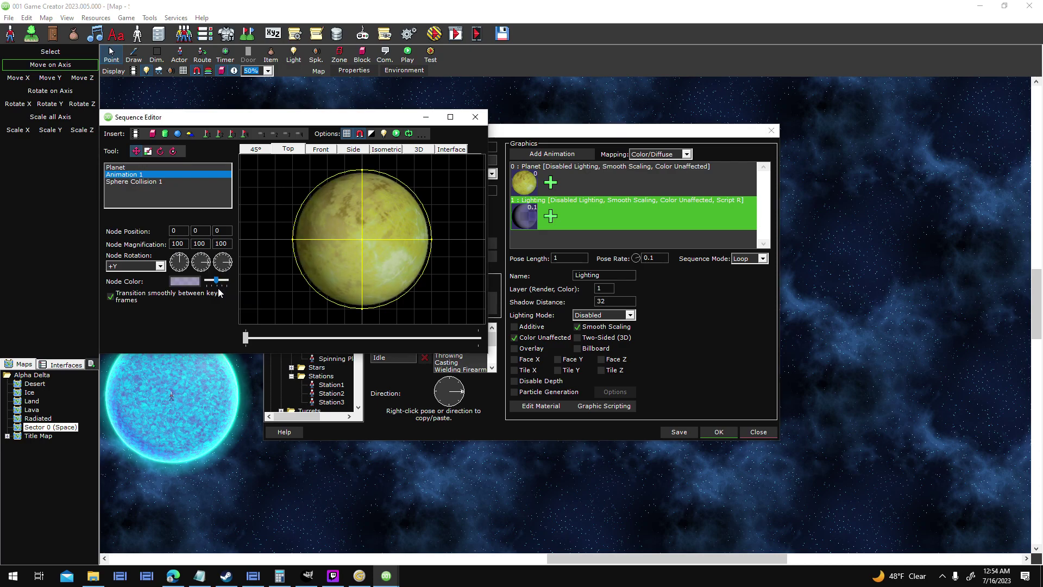
pyautogui.click(475, 118)
pyautogui.click(731, 431)
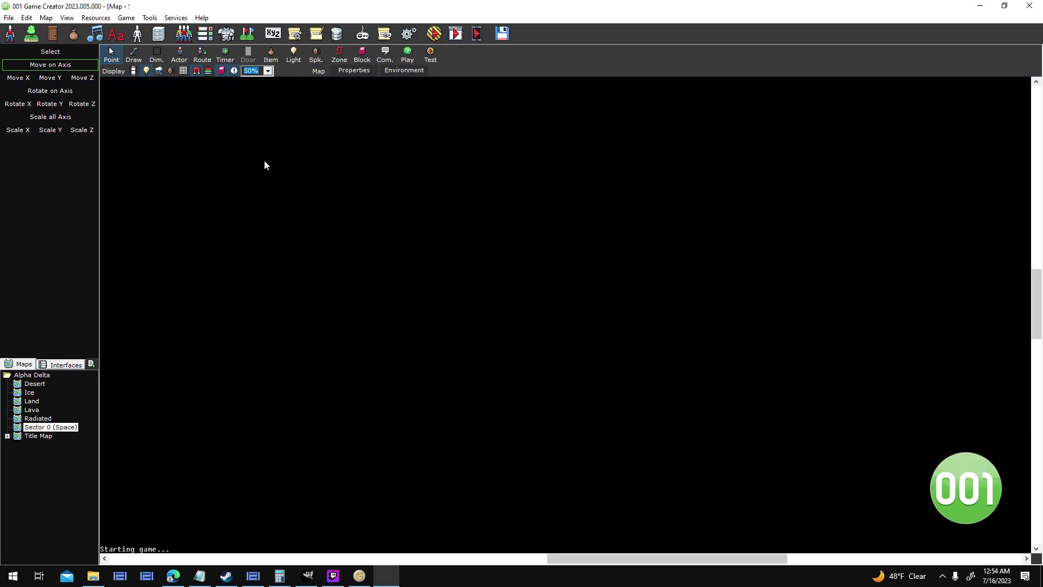
# - Set the attached sprite of the yellow planet Taren to (None) in its graphic options
pyautogui.moveTo(724, 385); pyautogui.dragTo(969, 581, button='middle')
pyautogui.moveTo(139, 140); pyautogui.dragTo(231, 218, button='middle')
pyautogui.doubleClick(231, 218)
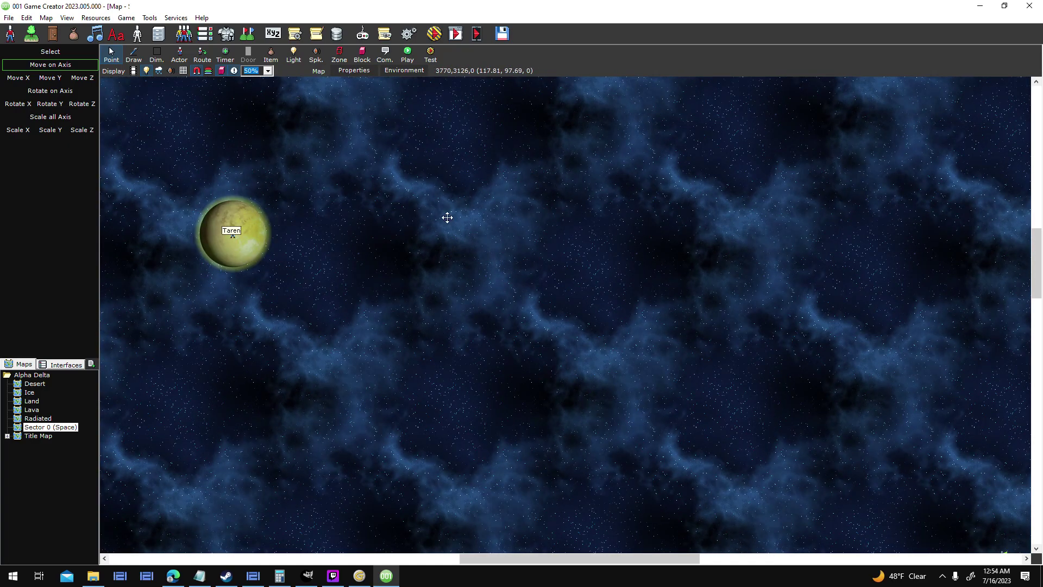
pyautogui.click(558, 406)
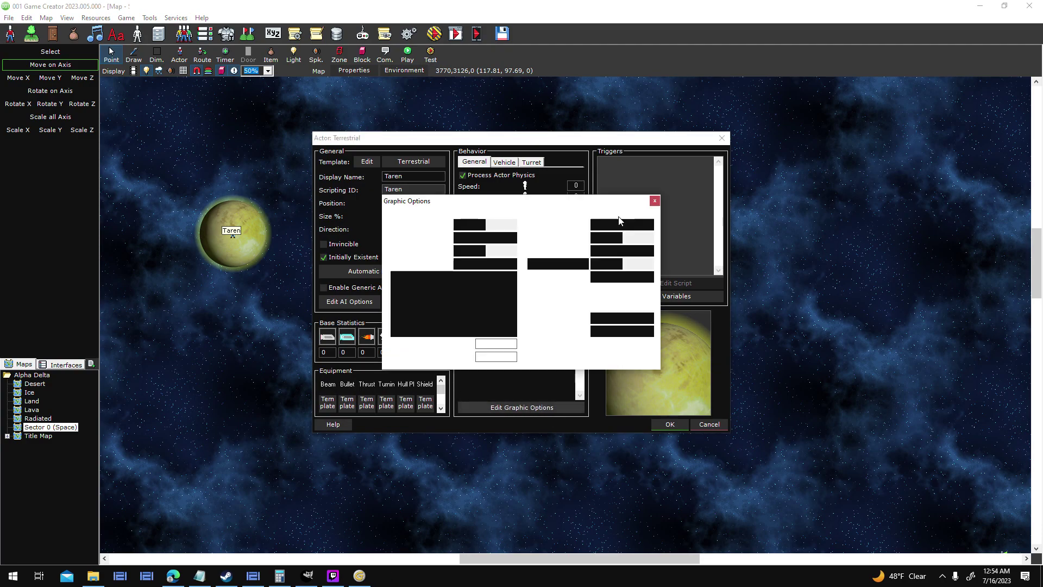
pyautogui.click(623, 225)
pyautogui.click(651, 207)
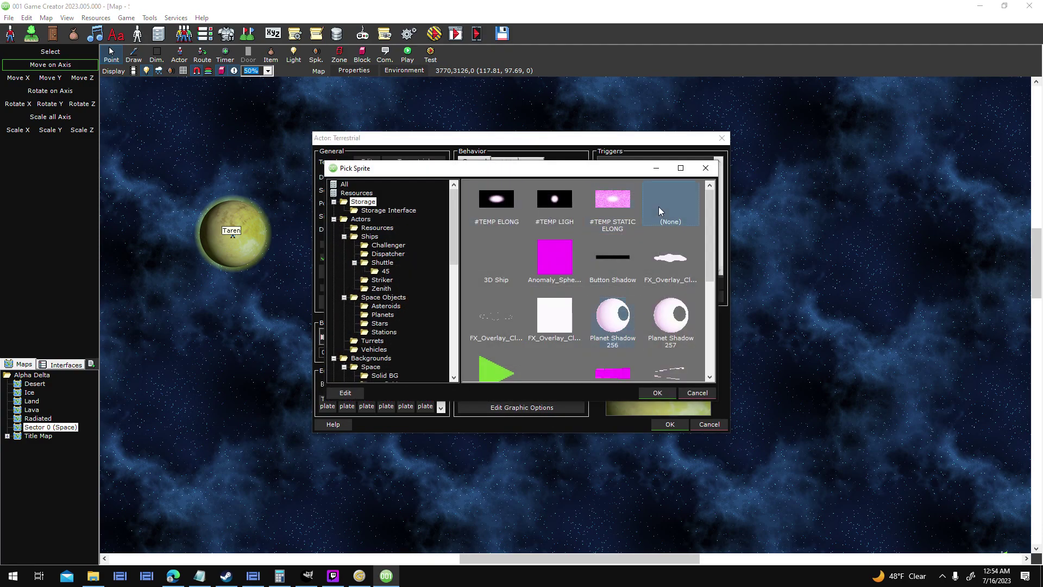
pyautogui.click(657, 392)
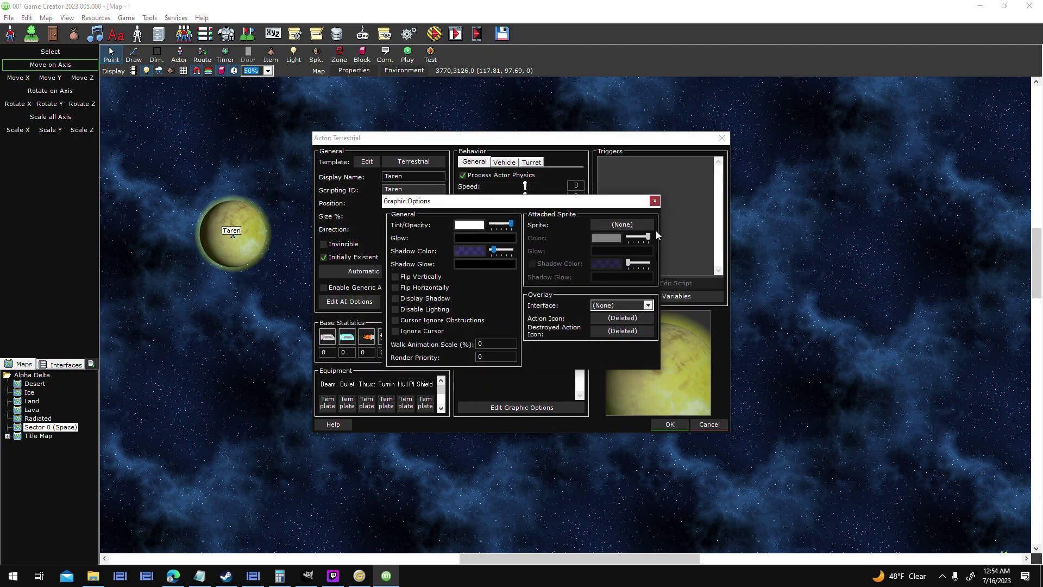
pyautogui.click(654, 201)
pyautogui.click(666, 420)
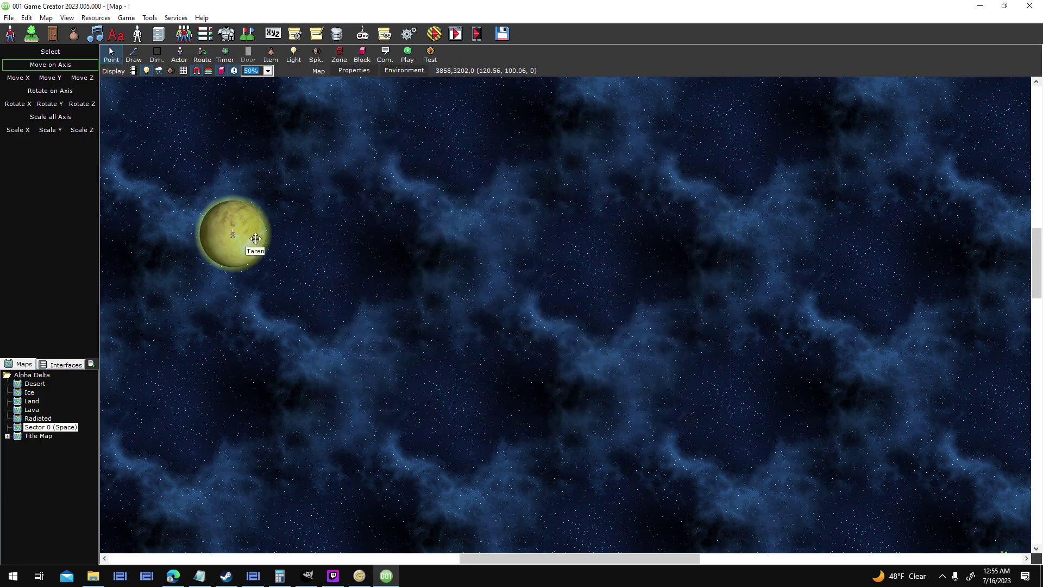
# - Set the attached sprite of the red planet Eridanus to (None) in its graphic options
pyautogui.moveTo(435, 222); pyautogui.dragTo(302, 252, button='middle')
pyautogui.moveTo(424, 245); pyautogui.dragTo(565, 394, button='middle')
pyautogui.doubleClick(791, 188)
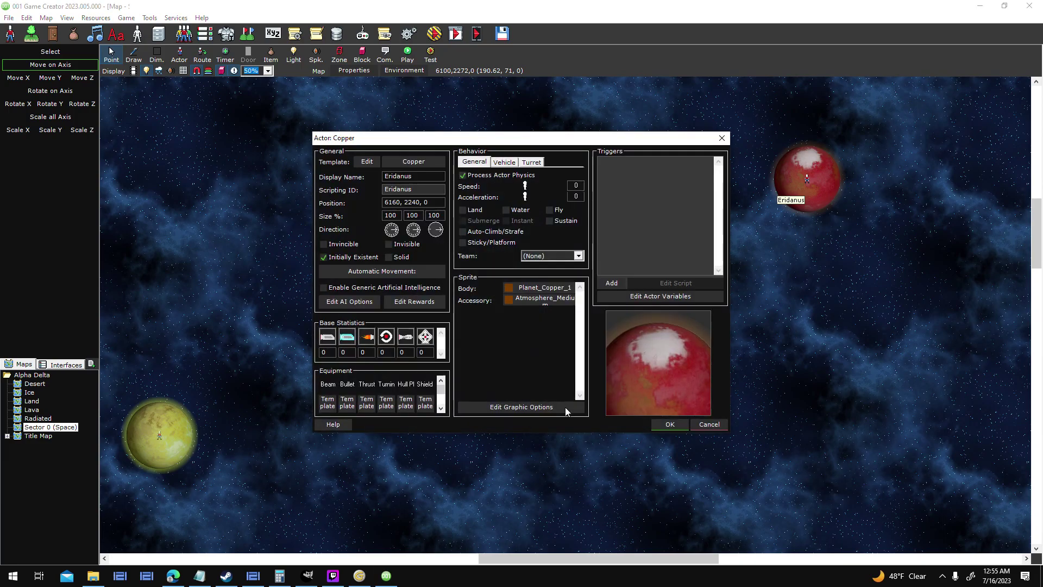
pyautogui.click(565, 412)
pyautogui.click(622, 227)
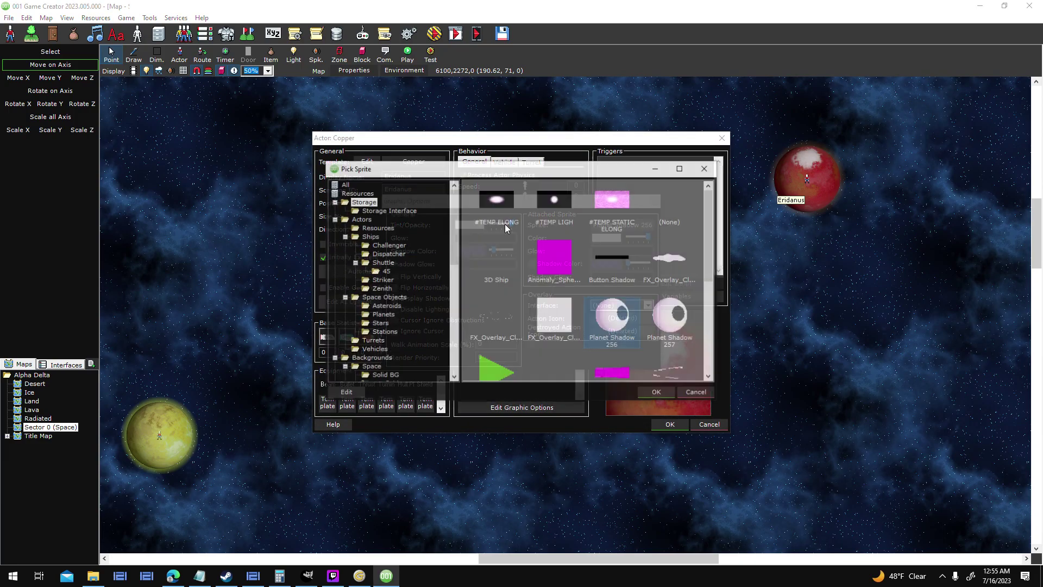
pyautogui.doubleClick(680, 207)
pyautogui.click(654, 201)
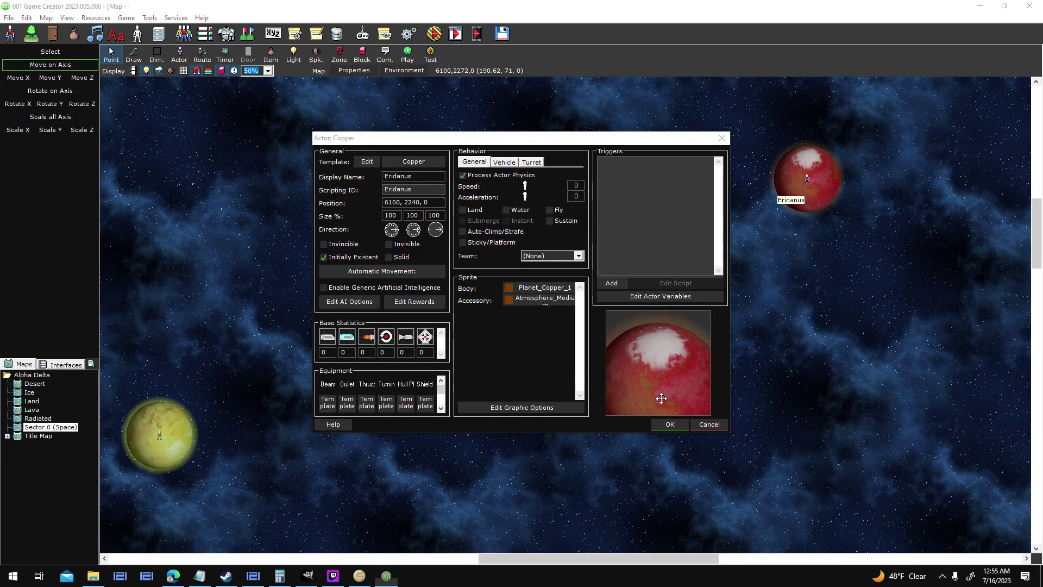
pyautogui.click(669, 425)
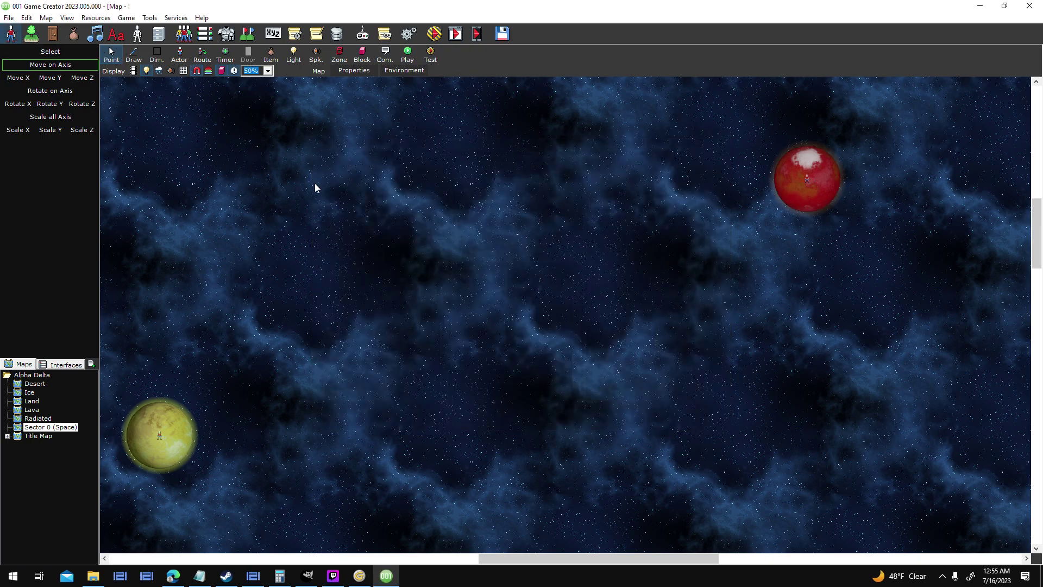
# - Copy the Lighting animation from the Planet_Arid_1 sprite and paste it into Planet_Copper_1
pyautogui.press('F3')
pyautogui.click(329, 333)
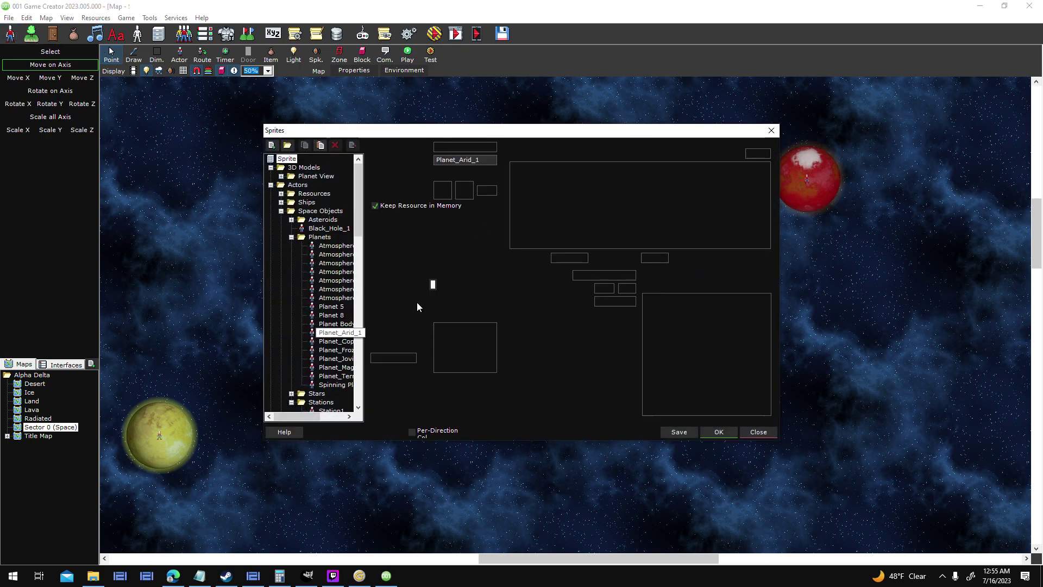
pyautogui.click(594, 217)
pyautogui.rightClick(595, 217)
pyautogui.click(635, 294)
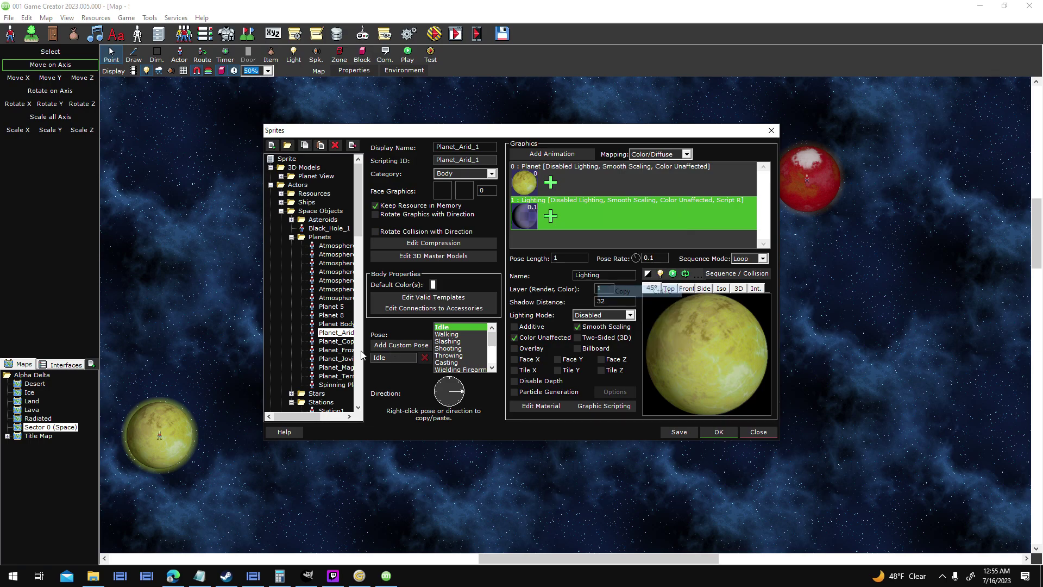
pyautogui.click(336, 342)
pyautogui.rightClick(588, 227)
pyautogui.click(600, 318)
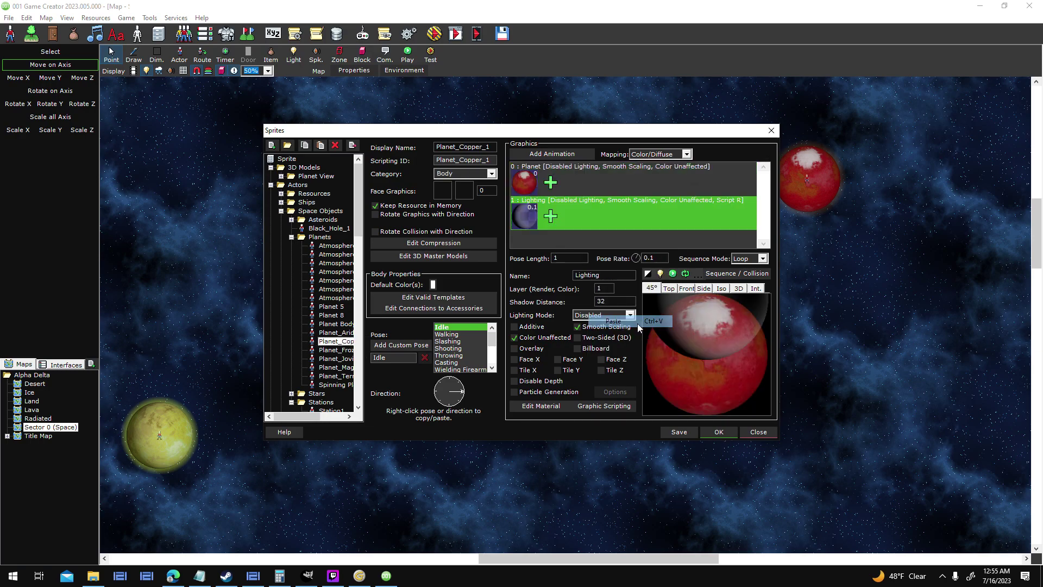
# - Set the Lighting node position of Planet_Copper_1 to 0, 0, 0, preview it from the top, and accept the sprite changes
pyautogui.doubleClick(656, 315)
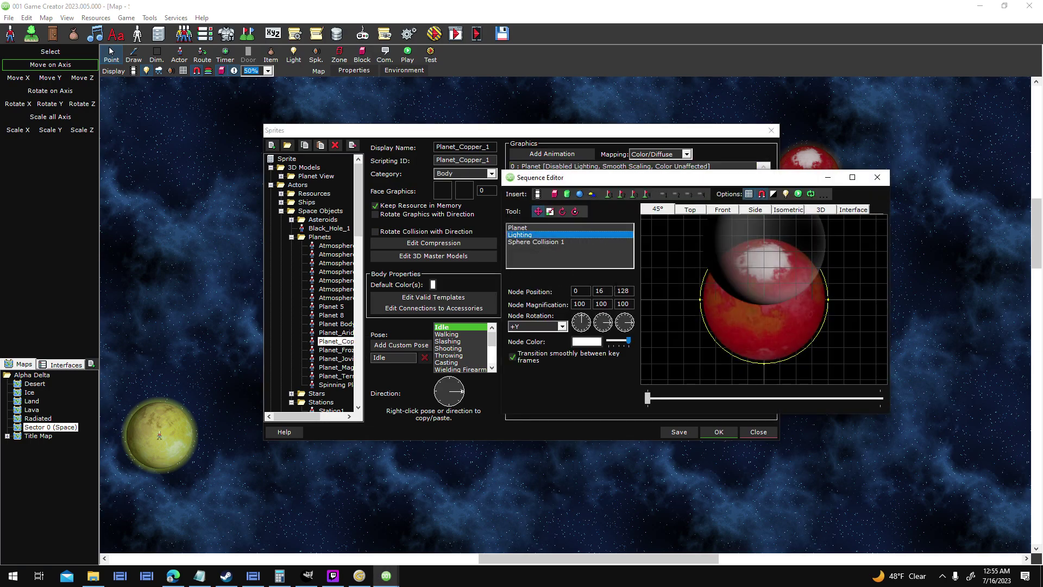
pyautogui.write('0')
pyautogui.press('Tab')
pyautogui.write('0')
pyautogui.click(701, 209)
pyautogui.moveTo(672, 175); pyautogui.dragTo(192, 89)
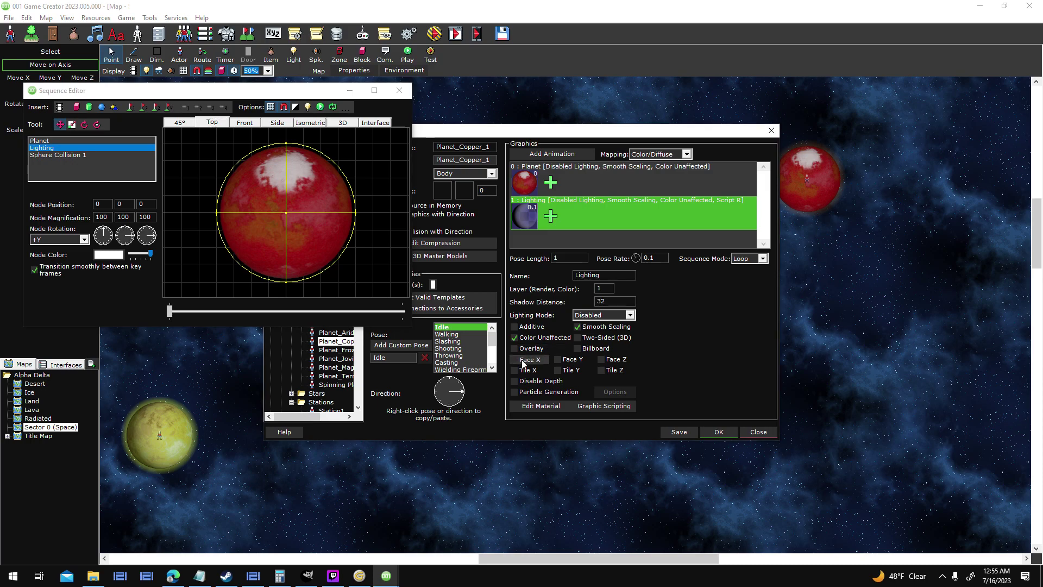
pyautogui.click(399, 90)
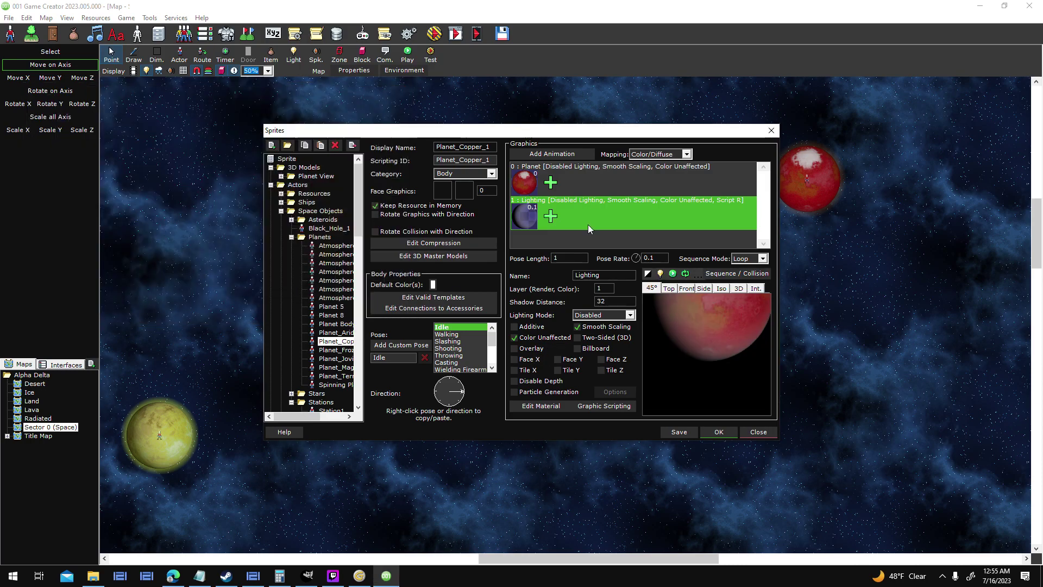
pyautogui.click(718, 432)
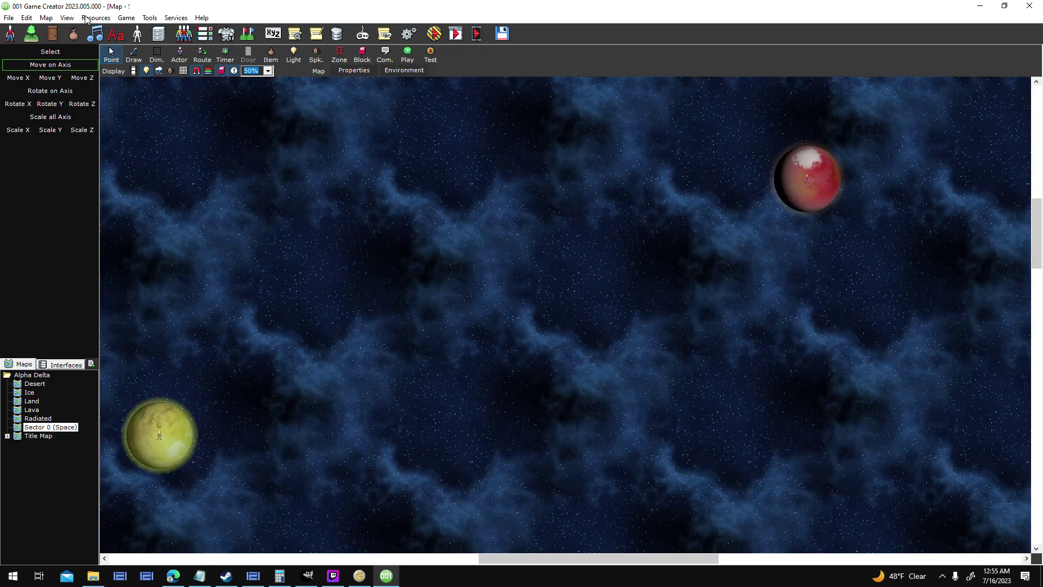
# - Reopen Planet_Copper_1 and lower the Lighting node's color opacity to about half in the Sequence Editor
pyautogui.click(15, 38)
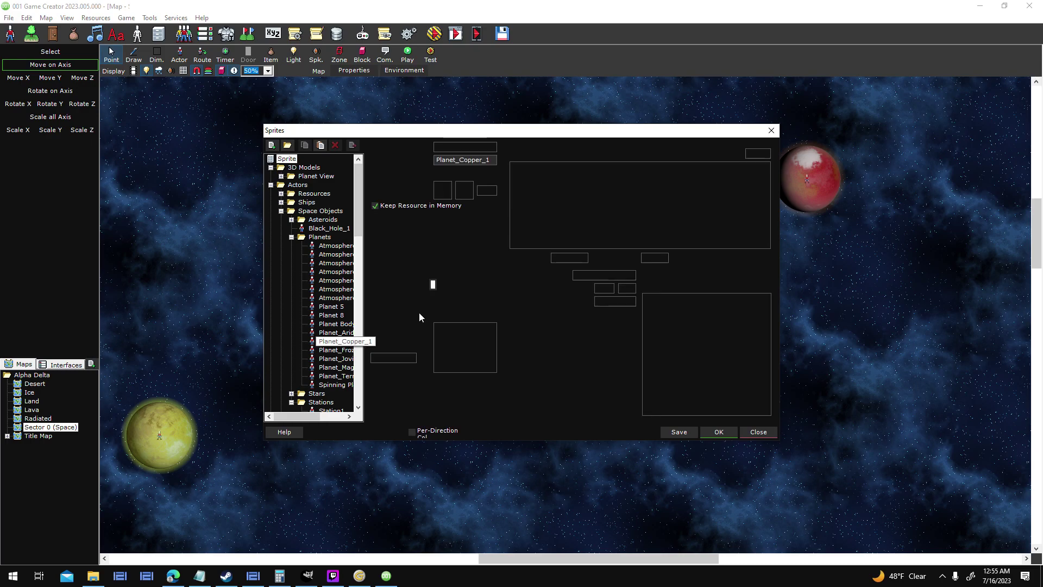
pyautogui.doubleClick(573, 221)
pyautogui.click(541, 234)
pyautogui.moveTo(628, 342); pyautogui.dragTo(620, 352)
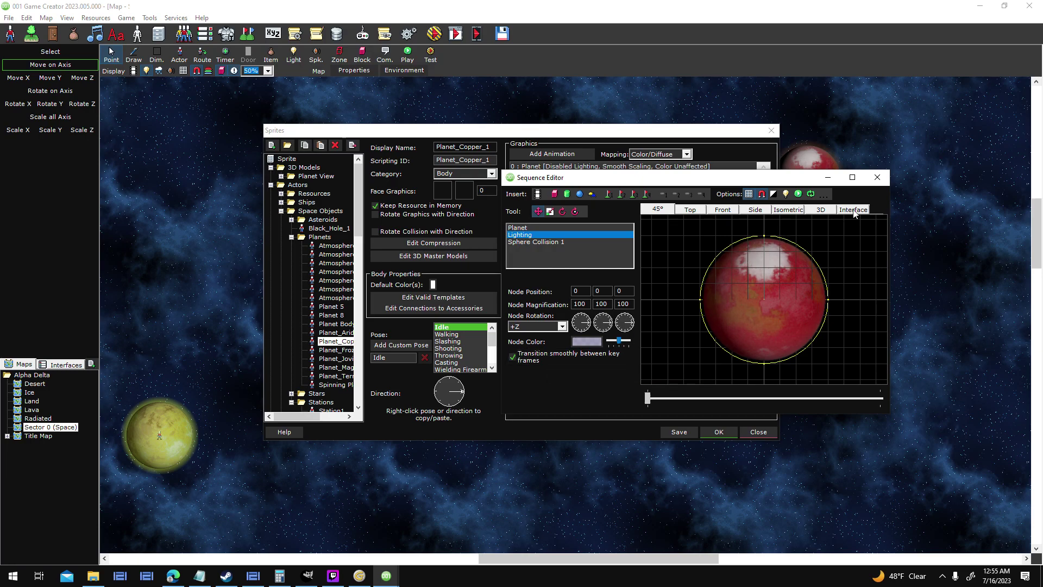
pyautogui.click(877, 177)
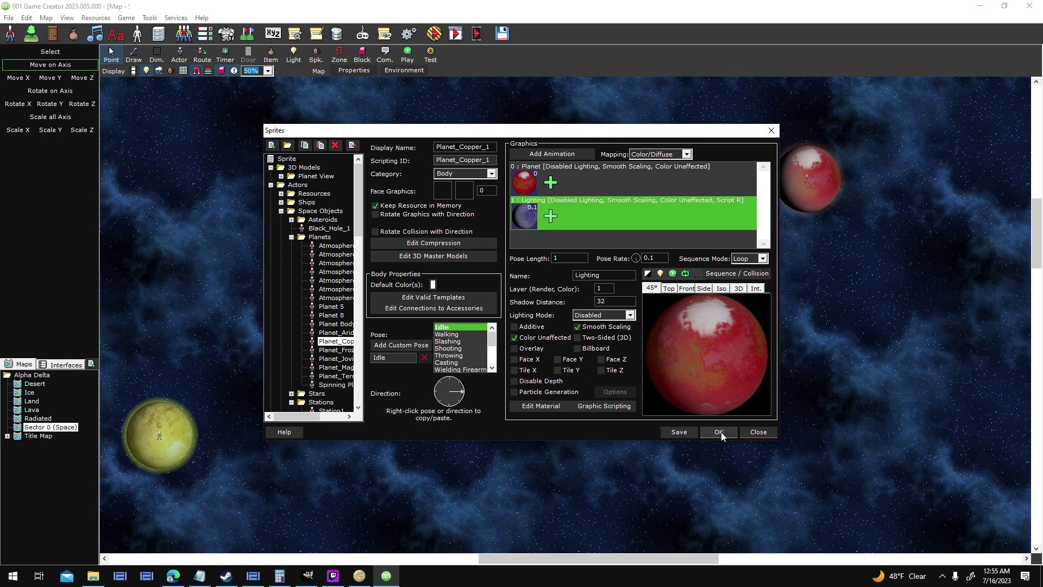
# - Paste the copied Lighting animation into the Planet_Frozen_1 sprite
pyautogui.click(342, 350)
pyautogui.rightClick(577, 219)
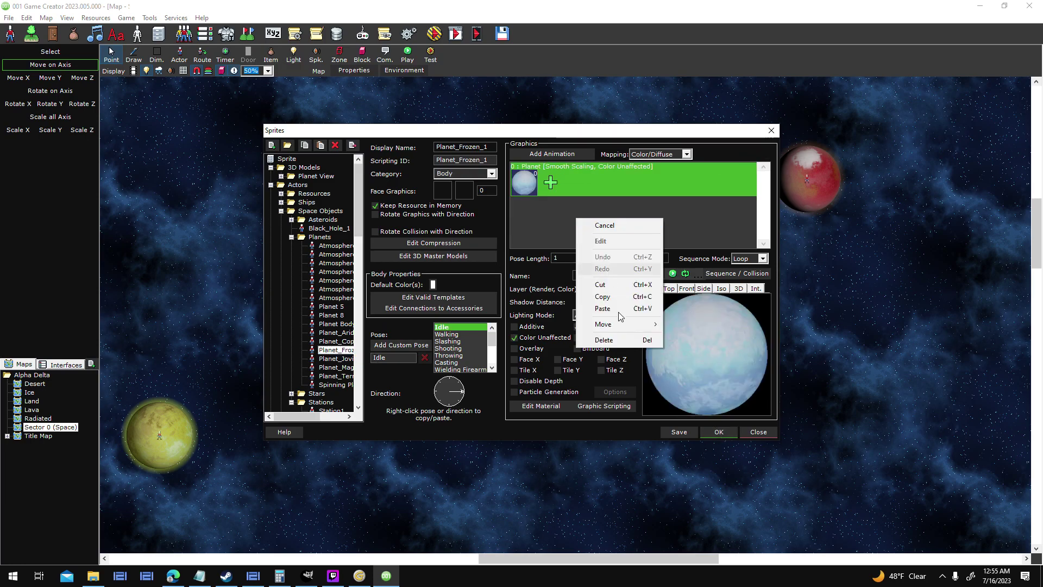
pyautogui.click(620, 309)
# - Set the Lighting node position of Planet_Frozen_1 to 0, 0, 0 and lower its node color opacity in the Sequence Editor
pyautogui.click(668, 312)
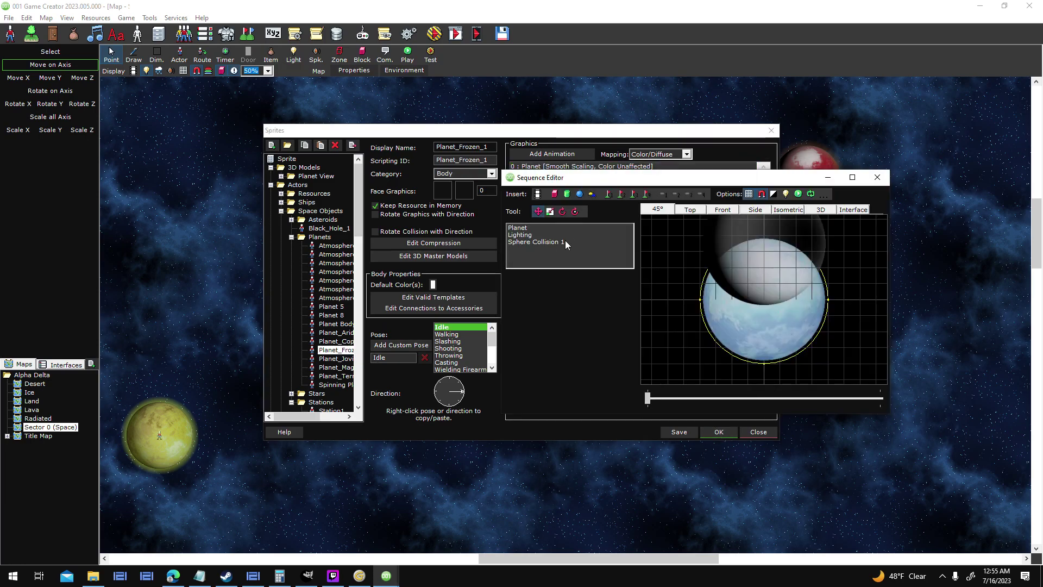
pyautogui.click(565, 241)
pyautogui.click(563, 236)
pyautogui.moveTo(608, 293); pyautogui.dragTo(571, 294)
pyautogui.write('0')
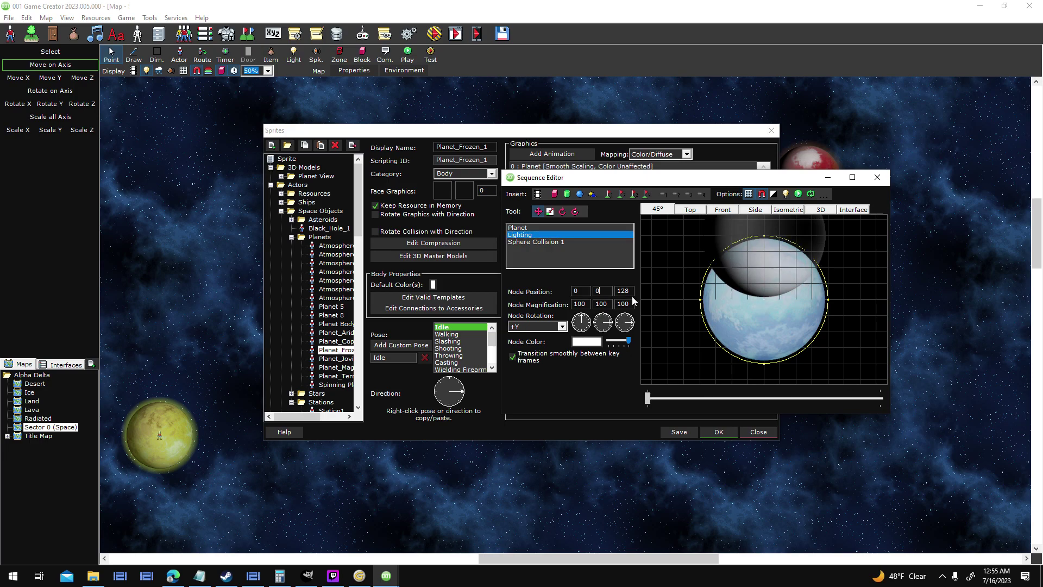
pyautogui.write('0')
pyautogui.click(689, 209)
pyautogui.moveTo(698, 178)
pyautogui.mouseDown()
pyautogui.moveTo(269, 149)
pyautogui.moveTo(338, 115)
pyautogui.mouseUp()
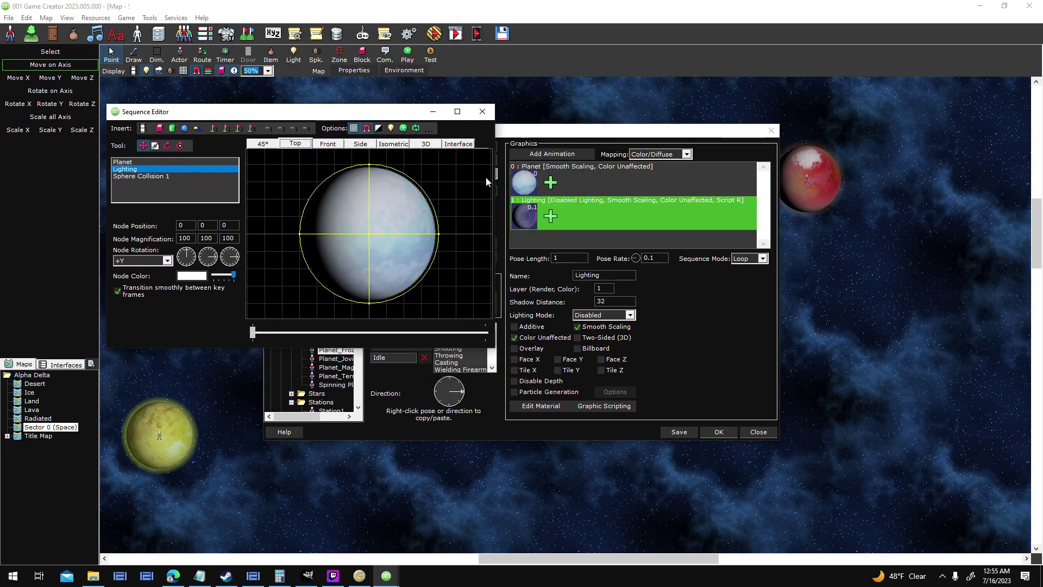
pyautogui.moveTo(233, 276); pyautogui.dragTo(225, 277)
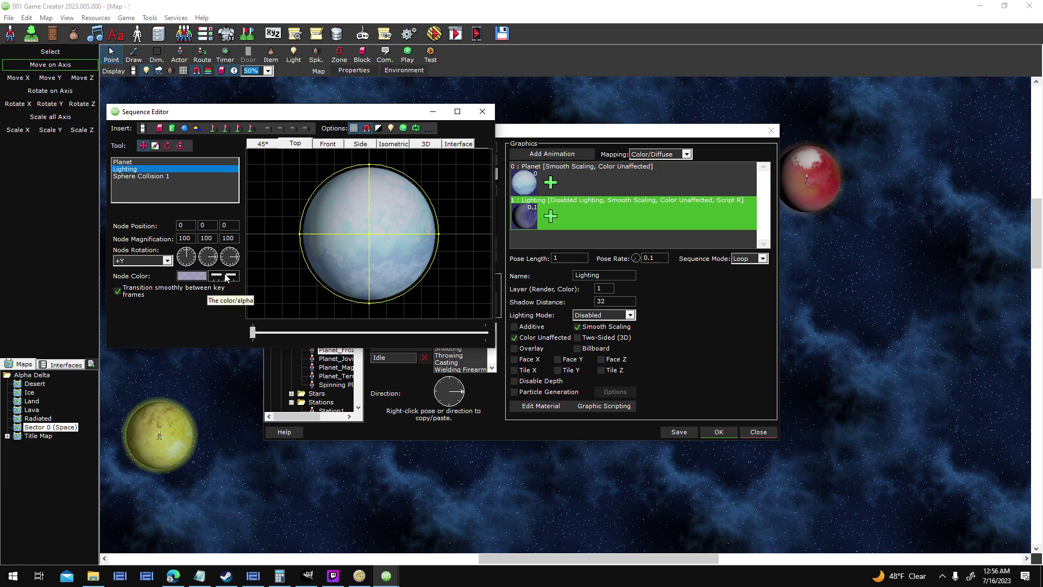
pyautogui.click(482, 111)
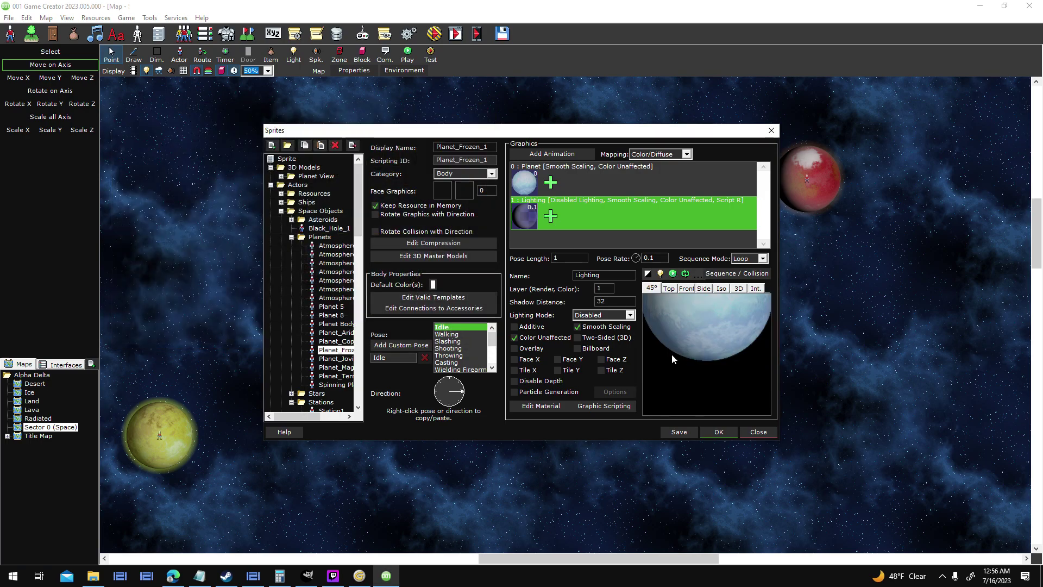
# - Accept the Planet_Frozen_1 sprite changes and set the attached sprite of the frozen planet actor Delinarius to None
pyautogui.click(719, 432)
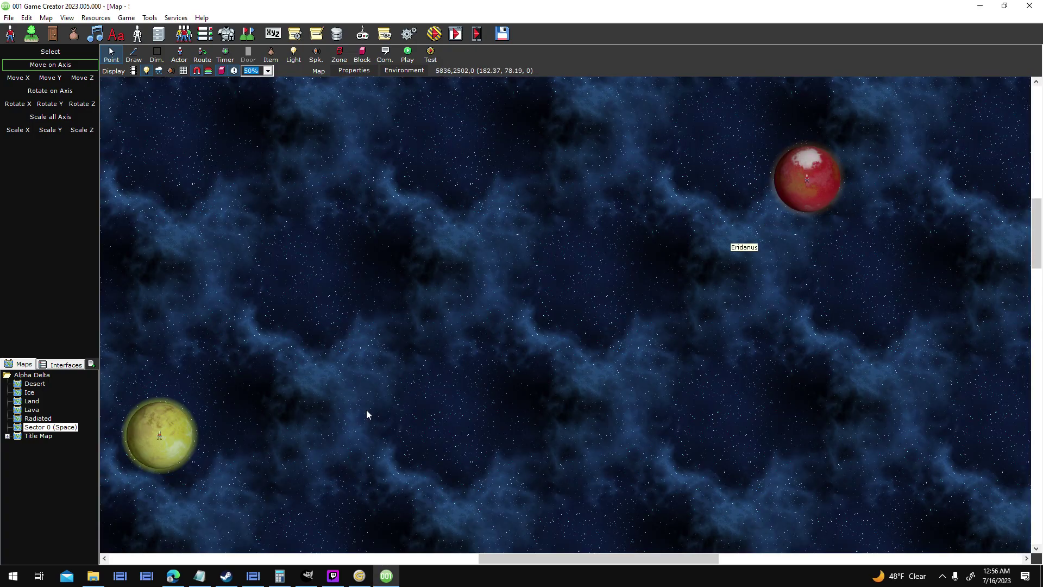
pyautogui.moveTo(302, 412); pyautogui.dragTo(422, 286, button='middle')
pyautogui.moveTo(346, 421); pyautogui.dragTo(321, 253, button='middle')
pyautogui.moveTo(189, 382); pyautogui.dragTo(311, 373, button='middle')
pyautogui.doubleClick(470, 371)
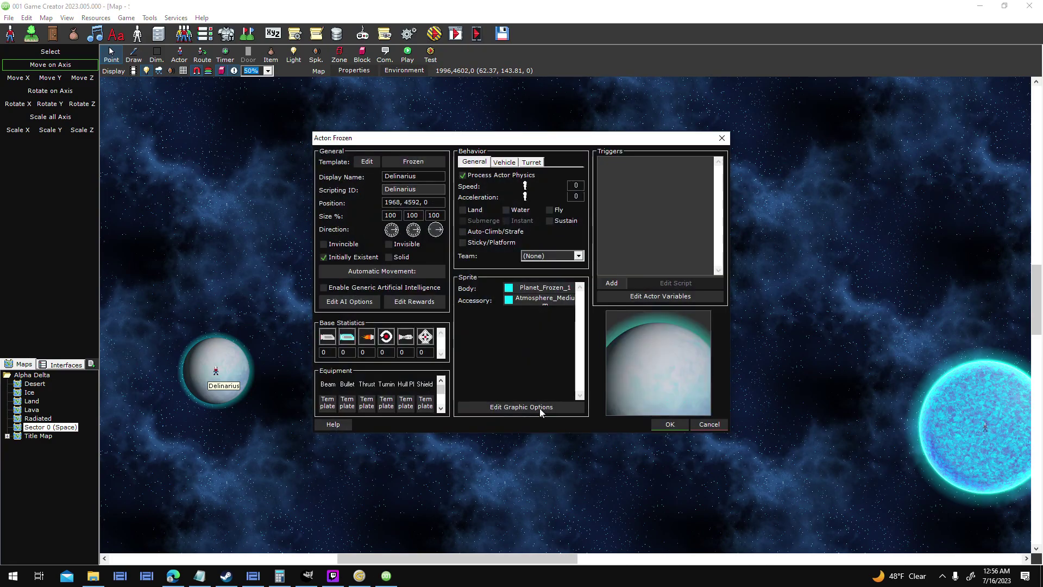
pyautogui.click(540, 409)
pyautogui.click(617, 226)
pyautogui.click(715, 168)
pyautogui.click(654, 201)
pyautogui.click(670, 426)
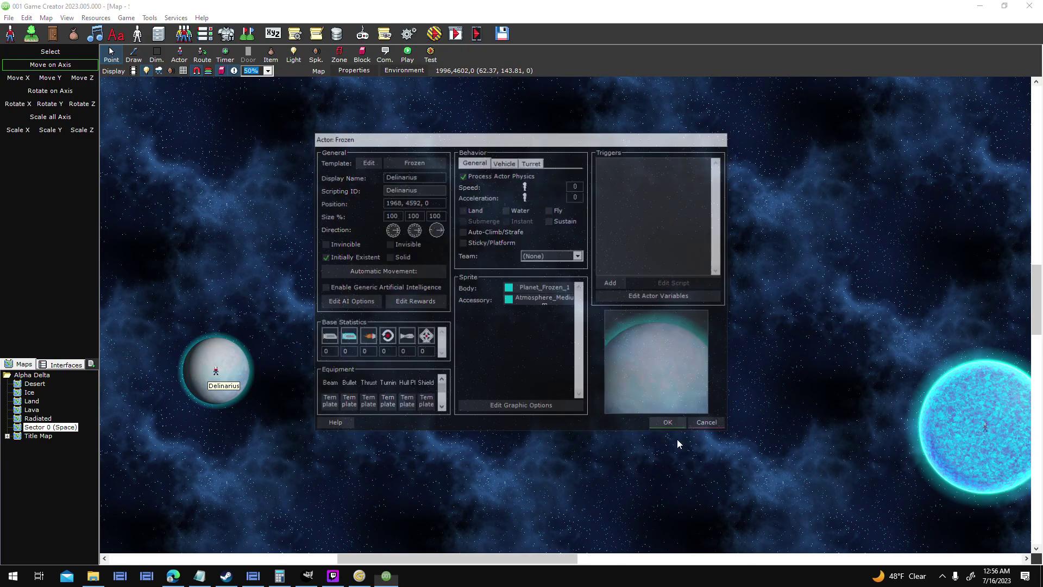
# - Set the attached sprite of the volcanic planet actor Baryn to None and accept the actor changes
pyautogui.moveTo(771, 454); pyautogui.dragTo(658, 416, button='middle')
pyautogui.moveTo(902, 529); pyautogui.dragTo(757, 439, button='middle')
pyautogui.press('Left')
pyautogui.press('Down')
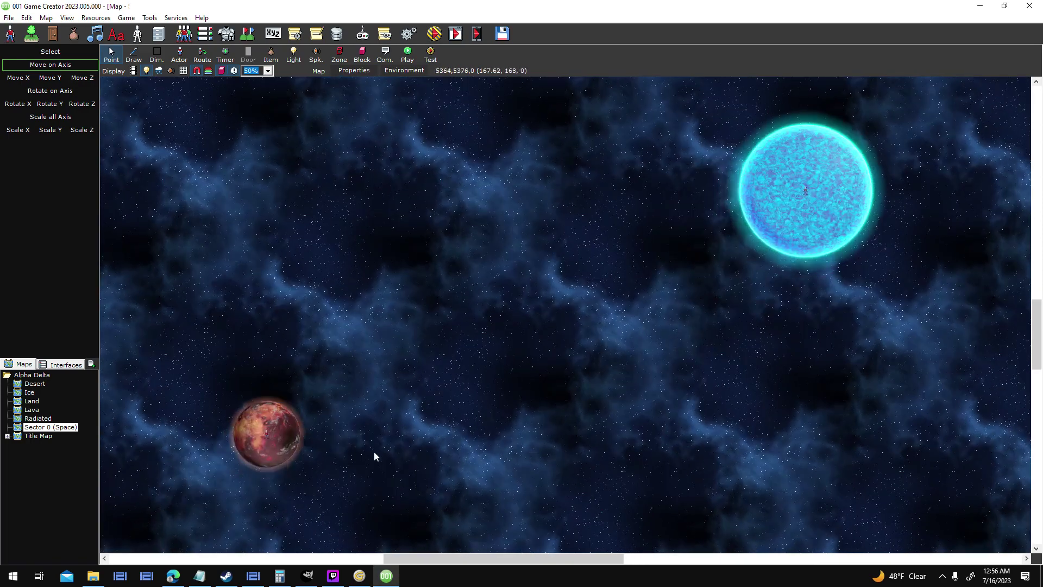
pyautogui.doubleClick(325, 430)
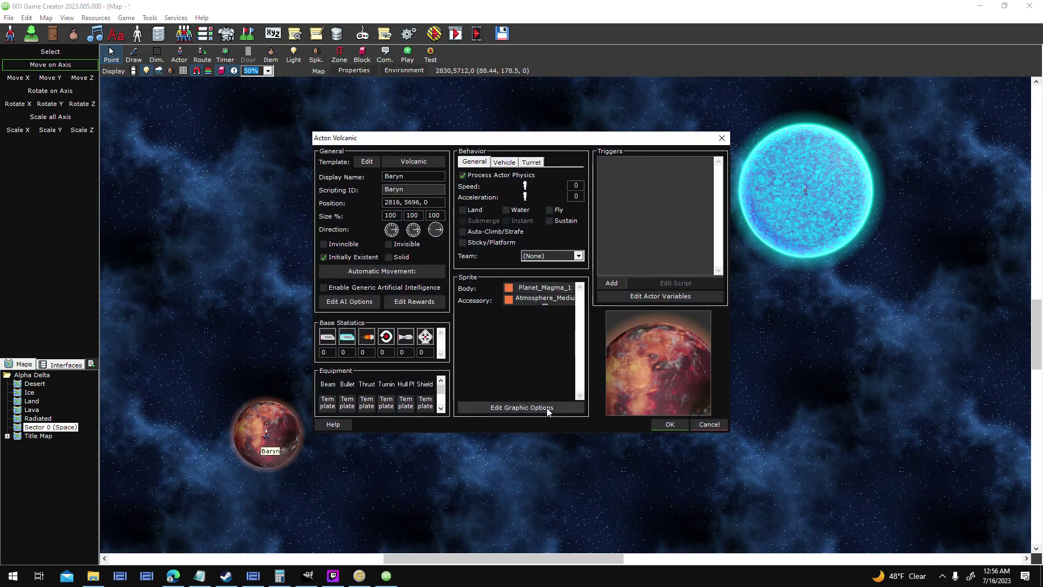
pyautogui.click(543, 407)
pyautogui.click(604, 225)
pyautogui.click(696, 390)
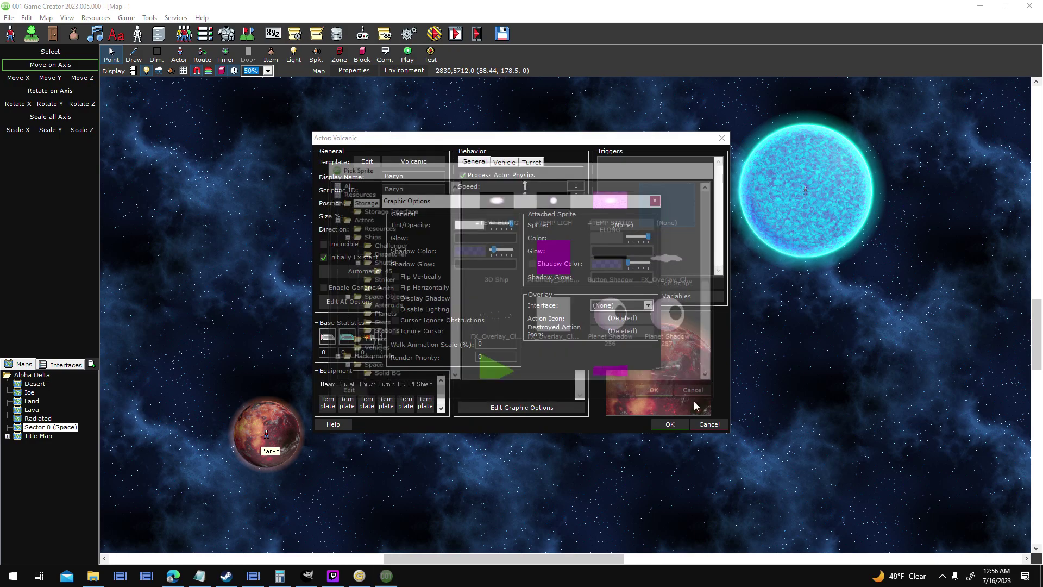
pyautogui.click(654, 201)
pyautogui.click(668, 427)
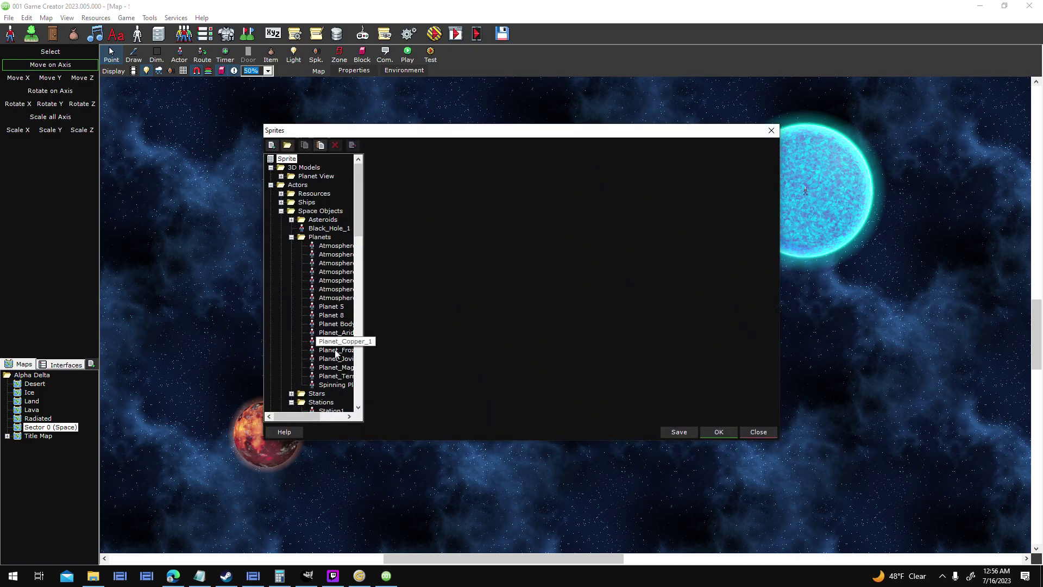
# - Paste the copied Lighting animation into the Planet_Magma_1 sprite
pyautogui.click(336, 367)
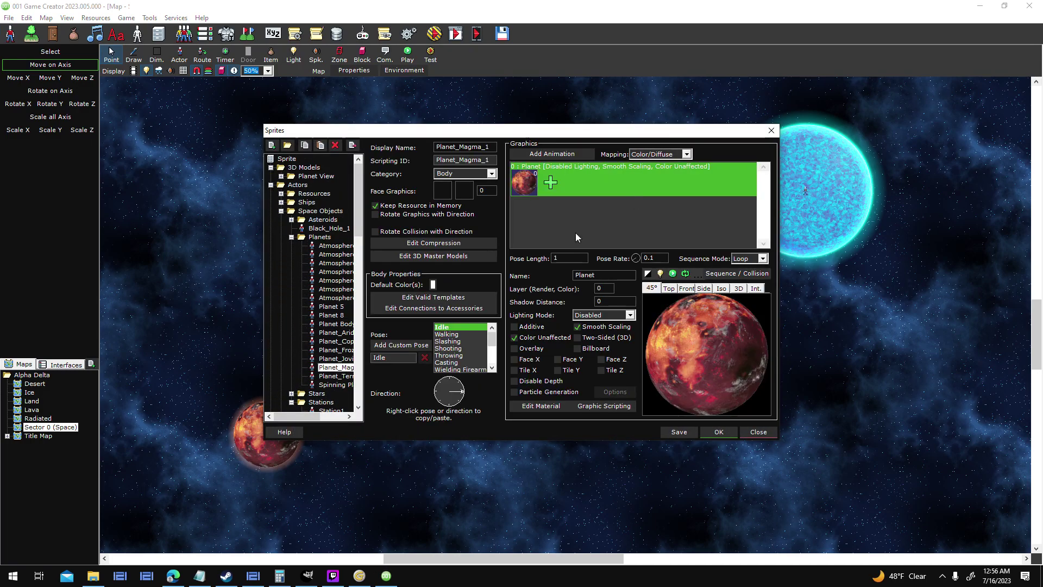
pyautogui.rightClick(568, 235)
pyautogui.click(604, 326)
# - Set the Lighting node of Planet_Magma_1 to position 0, 0, 0 and lower its color opacity to about half in the Sequence Editor
pyautogui.click(737, 274)
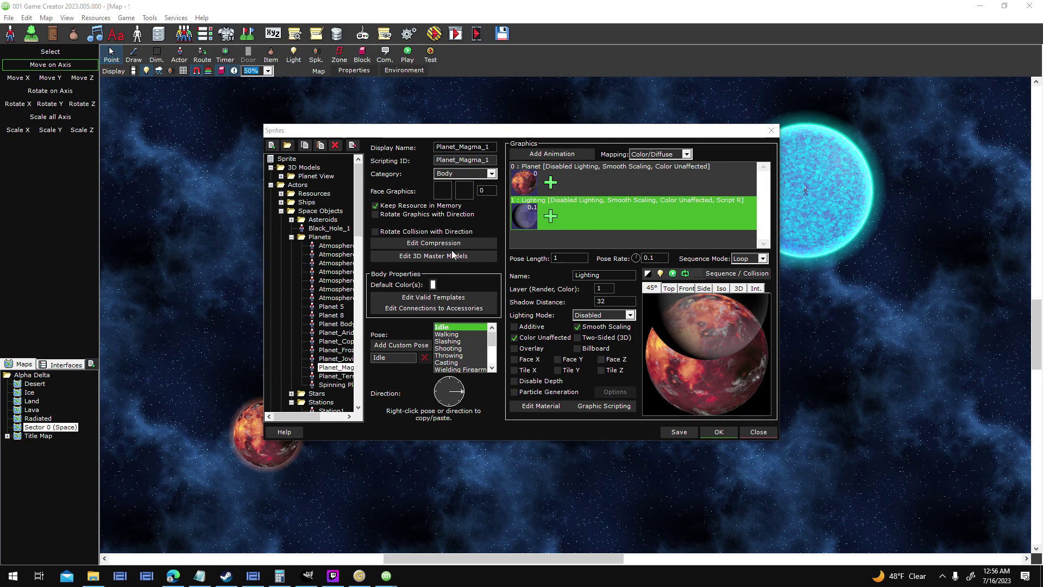
pyautogui.click(552, 241)
pyautogui.click(552, 236)
pyautogui.moveTo(628, 341); pyautogui.dragTo(617, 354)
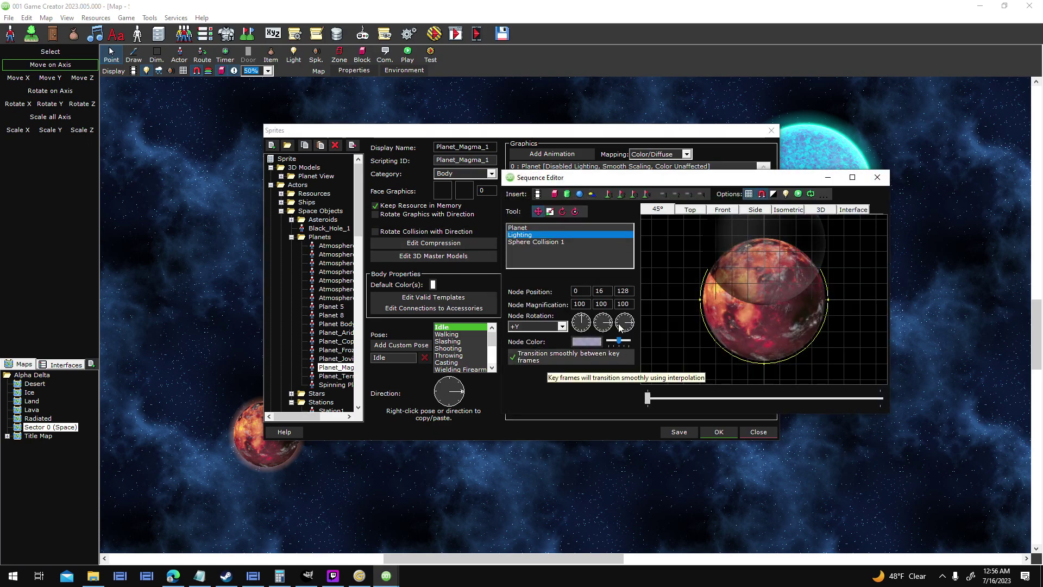
pyautogui.write('0')
pyautogui.press('Tab')
pyautogui.write('0')
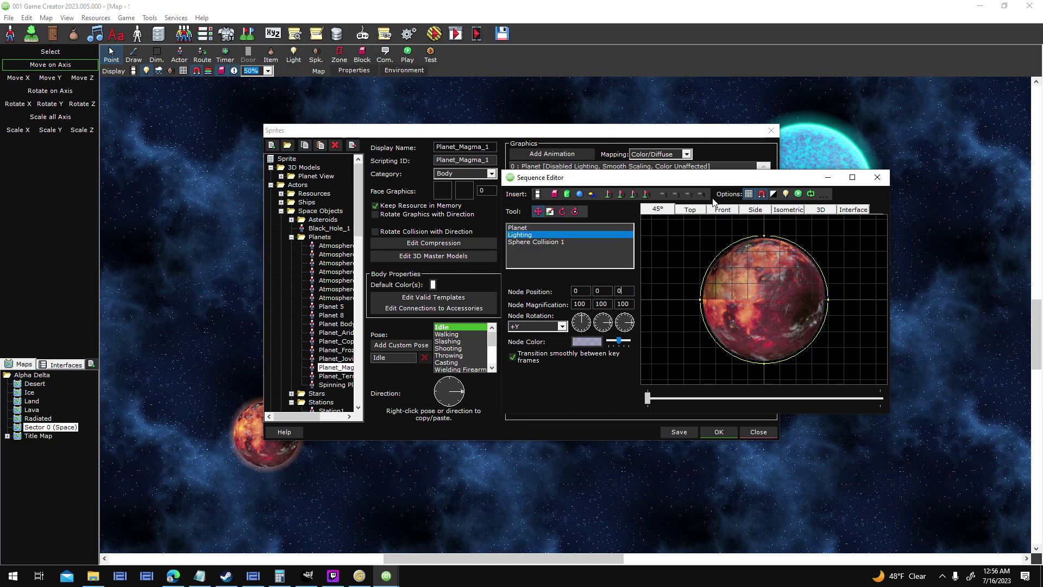
# - Preview Planet_Magma_1 from the top in the Sequence Editor and accept the sprite changes
pyautogui.click(699, 218)
pyautogui.moveTo(700, 178); pyautogui.dragTo(275, 168)
pyautogui.click(529, 359)
pyautogui.click(264, 200)
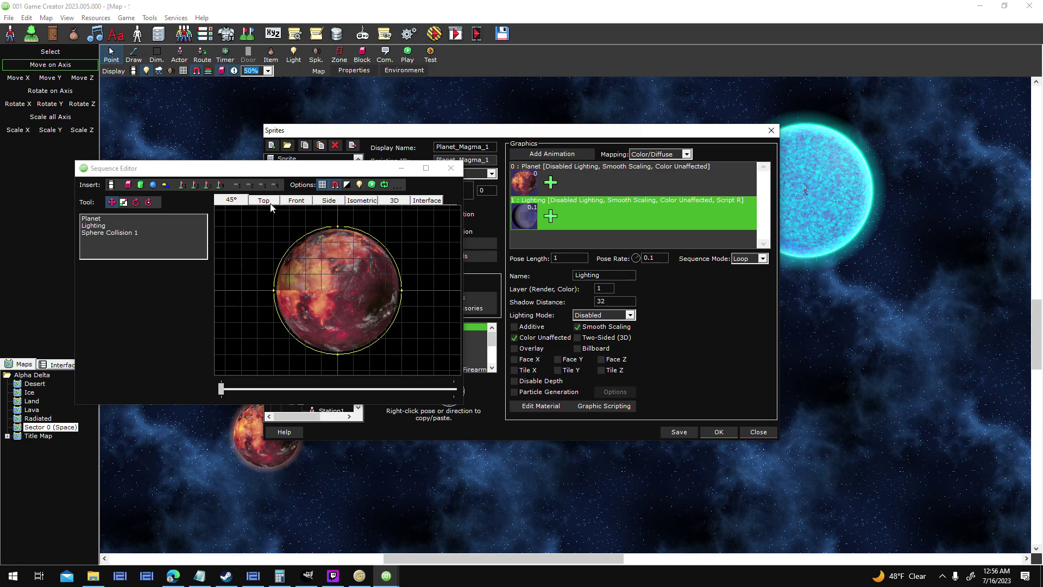
pyautogui.click(530, 358)
pyautogui.click(529, 358)
pyautogui.click(450, 167)
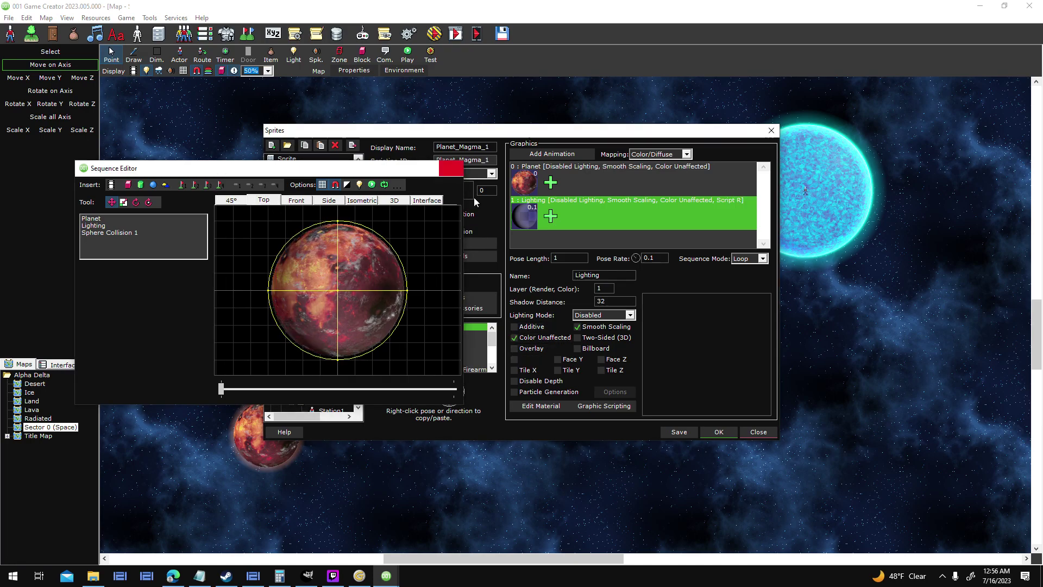
pyautogui.click(718, 432)
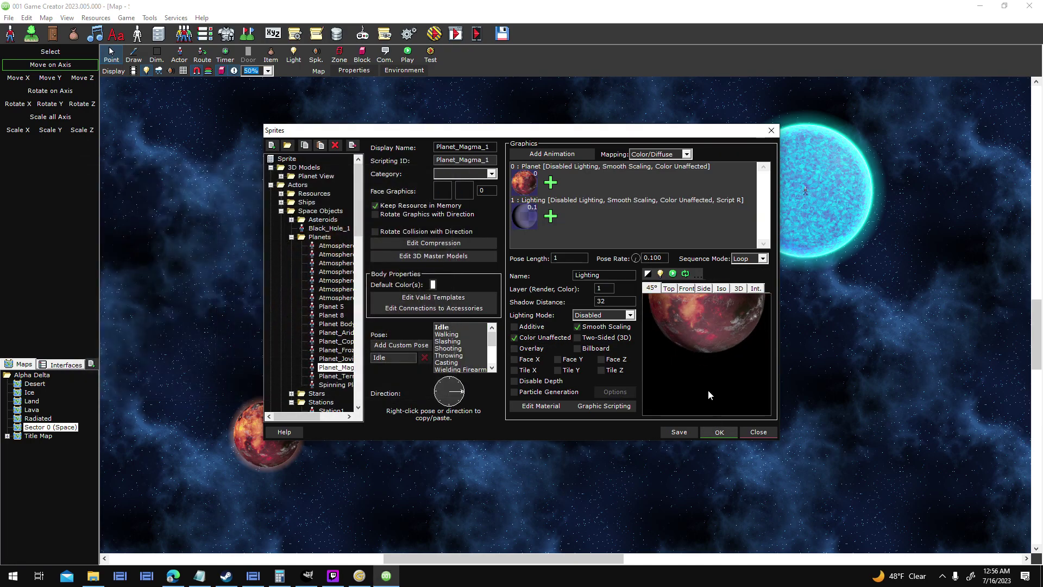
# - Remove the attached Planet Shadow 256 sprite from the rocky planet actor Athos and accept the actor changes
pyautogui.press('F5')
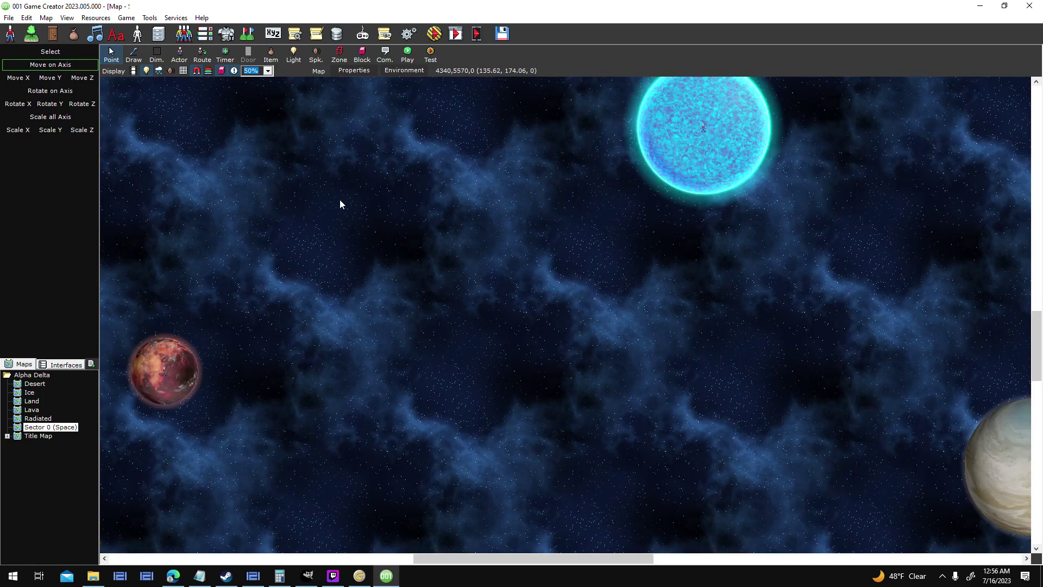
pyautogui.moveTo(727, 263); pyautogui.dragTo(904, 225, button='middle')
pyautogui.moveTo(382, 332); pyautogui.dragTo(545, 280, button='middle')
pyautogui.moveTo(485, 353); pyautogui.dragTo(591, 211, button='middle')
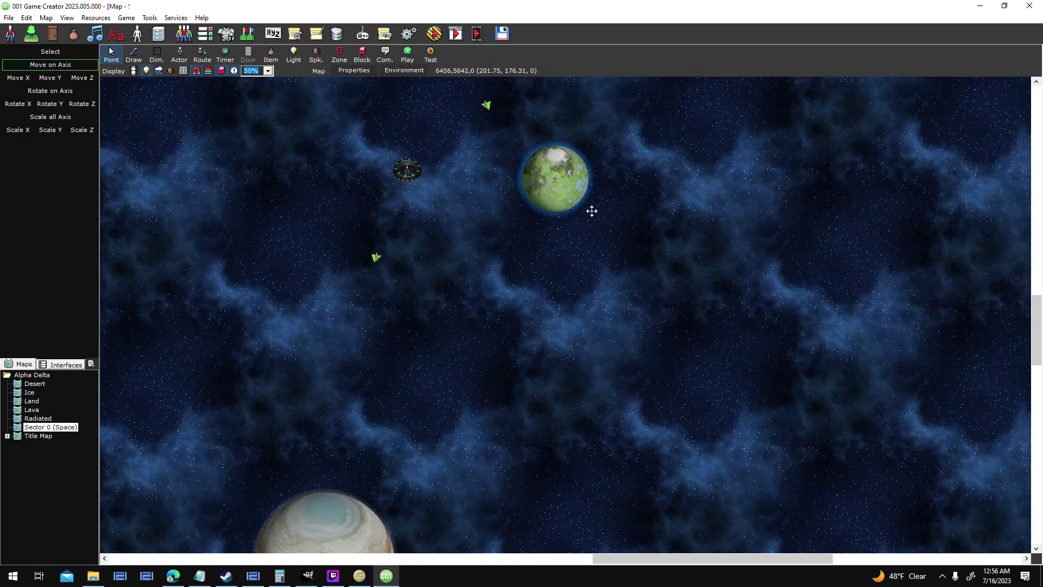
pyautogui.doubleClick(526, 182)
pyautogui.click(540, 409)
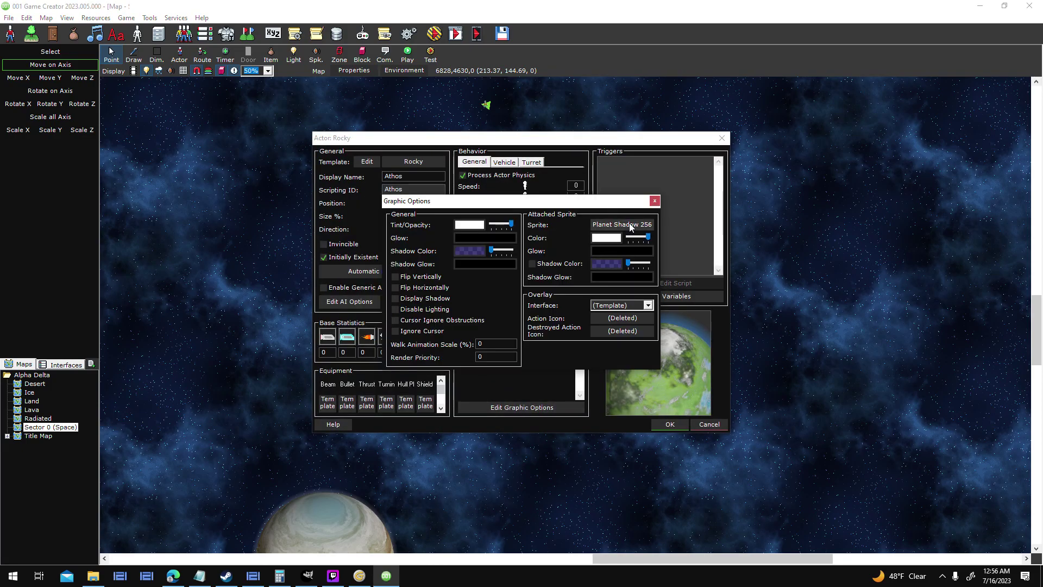
pyautogui.click(624, 224)
pyautogui.click(655, 201)
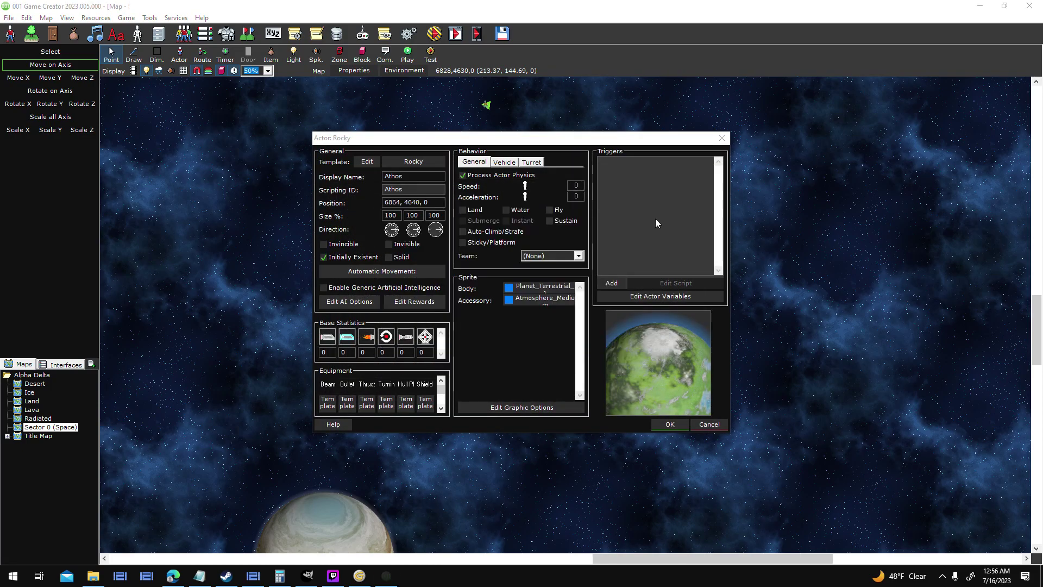
pyautogui.click(669, 423)
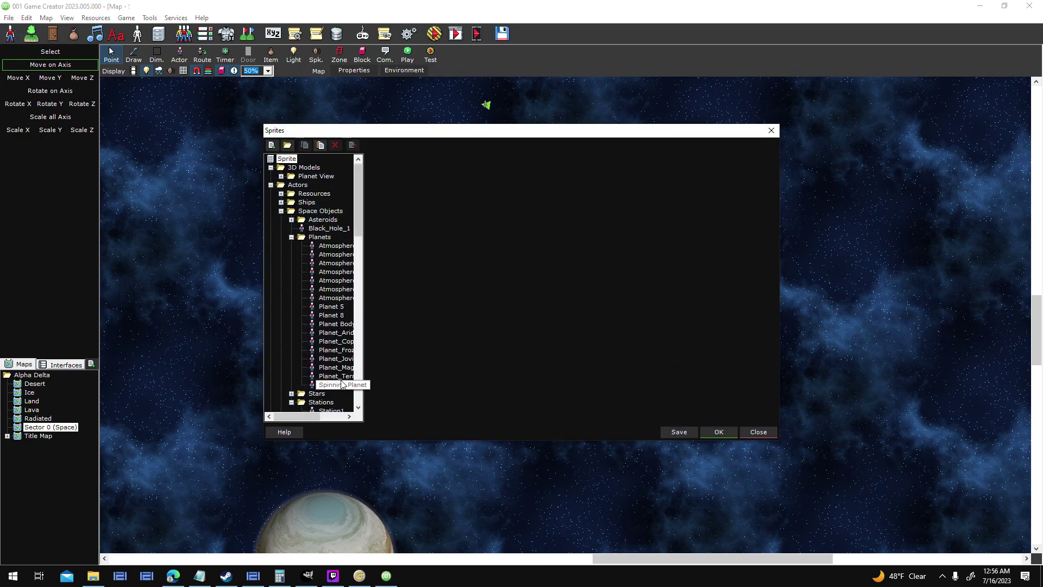
# - Paste the copied Lighting animation into the Planet_Terrestrial sprite
pyautogui.click(337, 375)
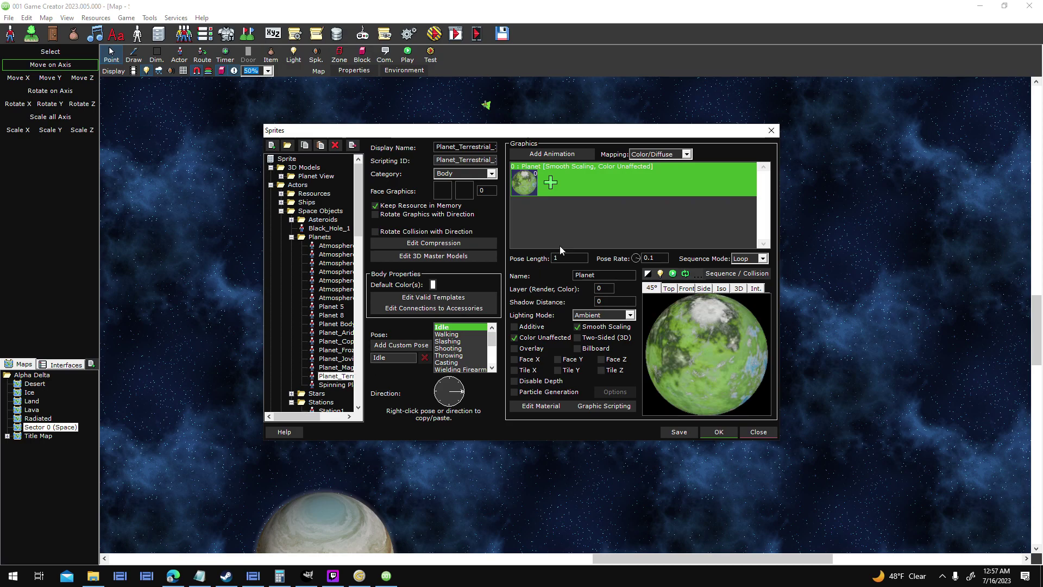
pyautogui.rightClick(549, 222)
pyautogui.click(594, 303)
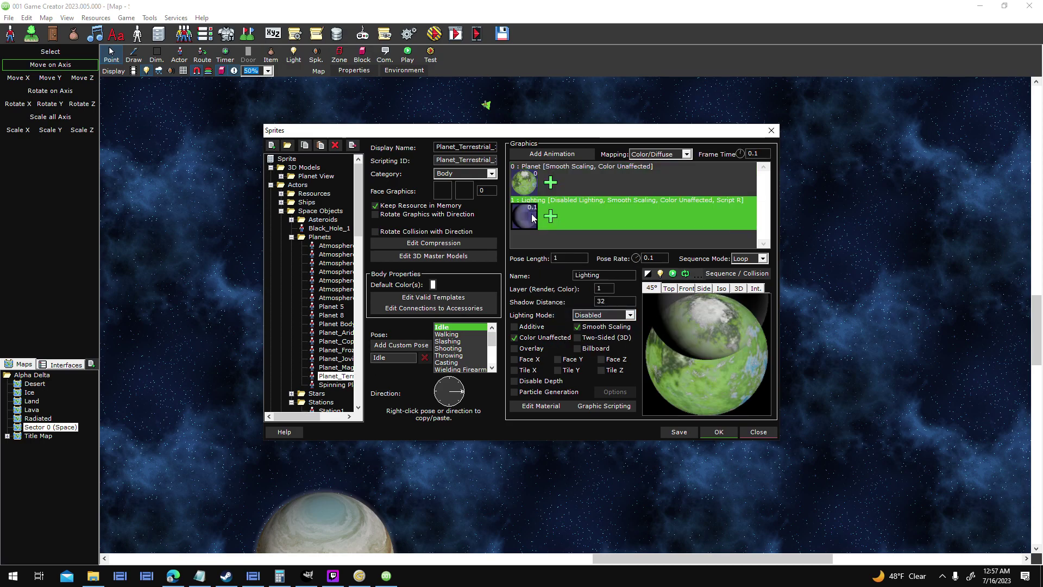
# - Set the Planet_Terrestrial Lighting node to position 0, 0, 0 with color opacity 131 and smooth key frame transitions off
pyautogui.doubleClick(650, 222)
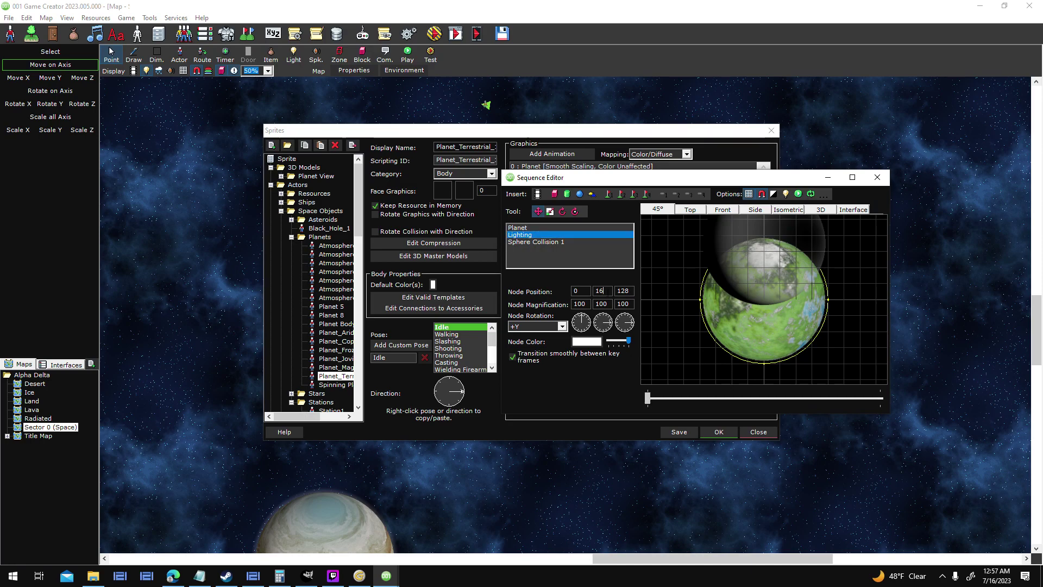
pyautogui.press('BackSpace')
pyautogui.press('BackSpace')
pyautogui.write('00')
pyautogui.moveTo(628, 340); pyautogui.dragTo(621, 354)
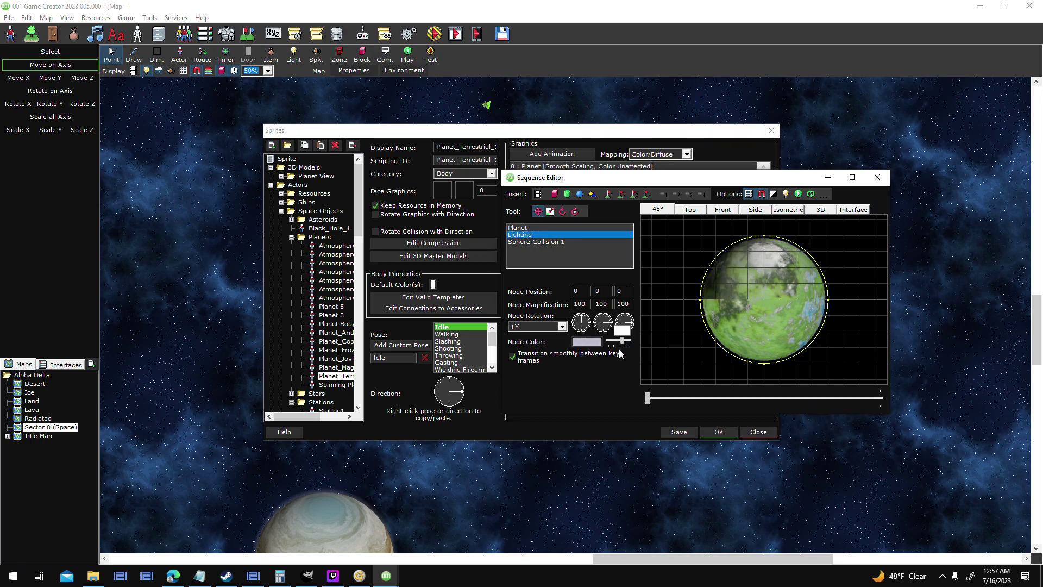
pyautogui.click(621, 353)
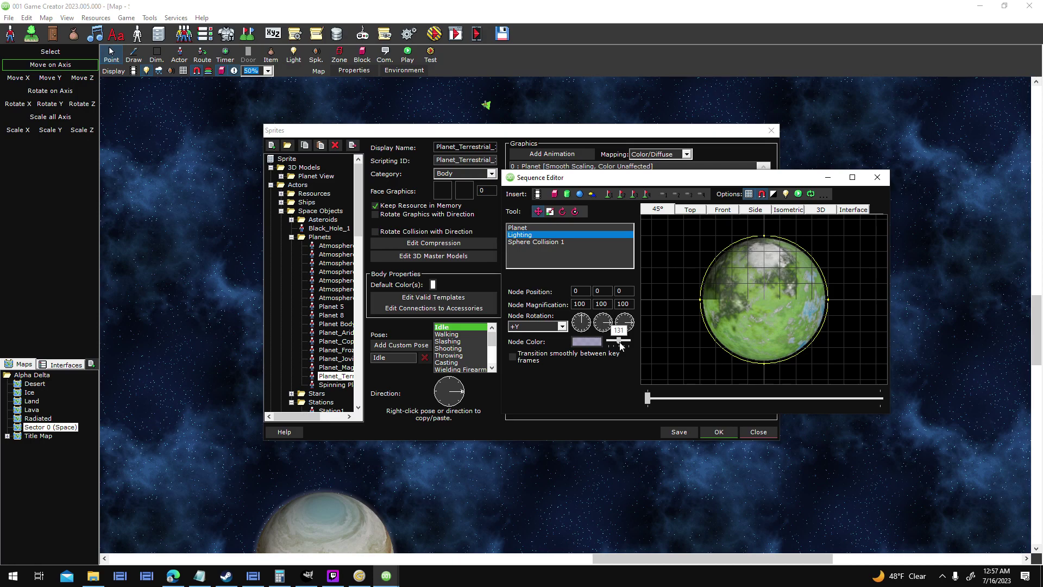
# - Preview the Planet_Terrestrial sprite from the top in the Sequence Editor and accept the sprite changes
pyautogui.click(697, 214)
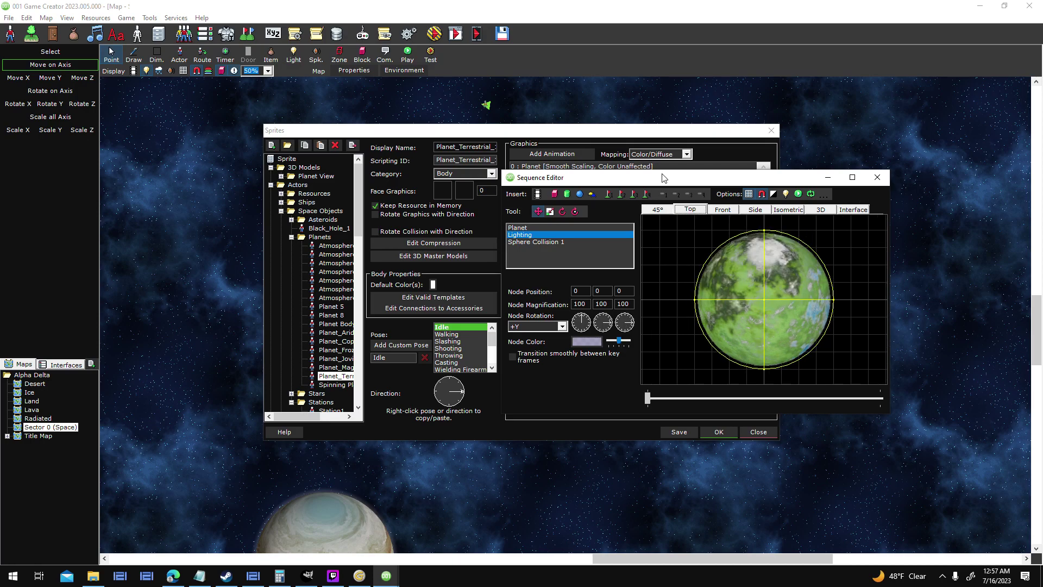
pyautogui.moveTo(697, 178); pyautogui.dragTo(227, 144)
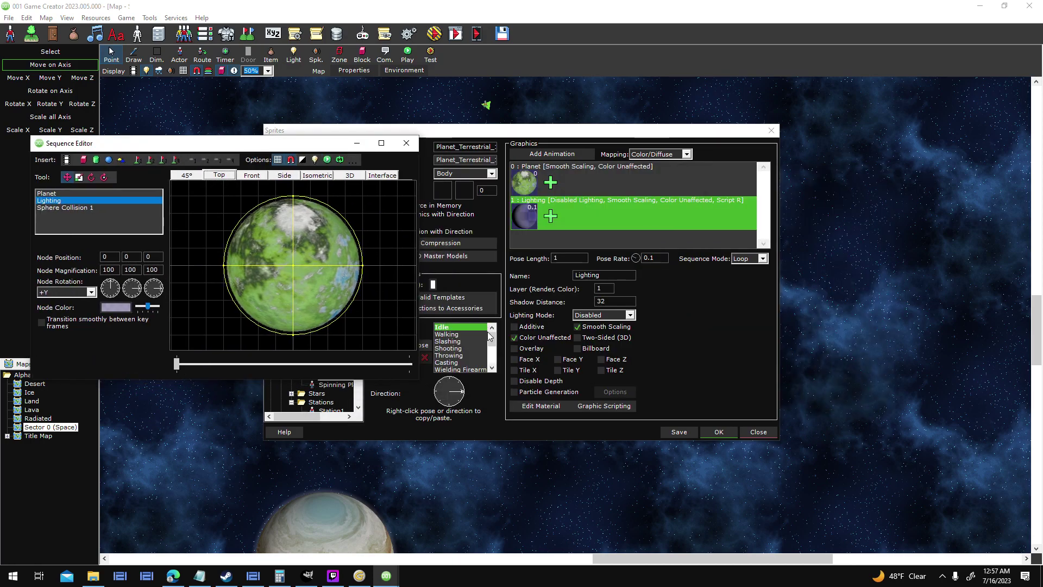
pyautogui.click(539, 359)
pyautogui.click(406, 142)
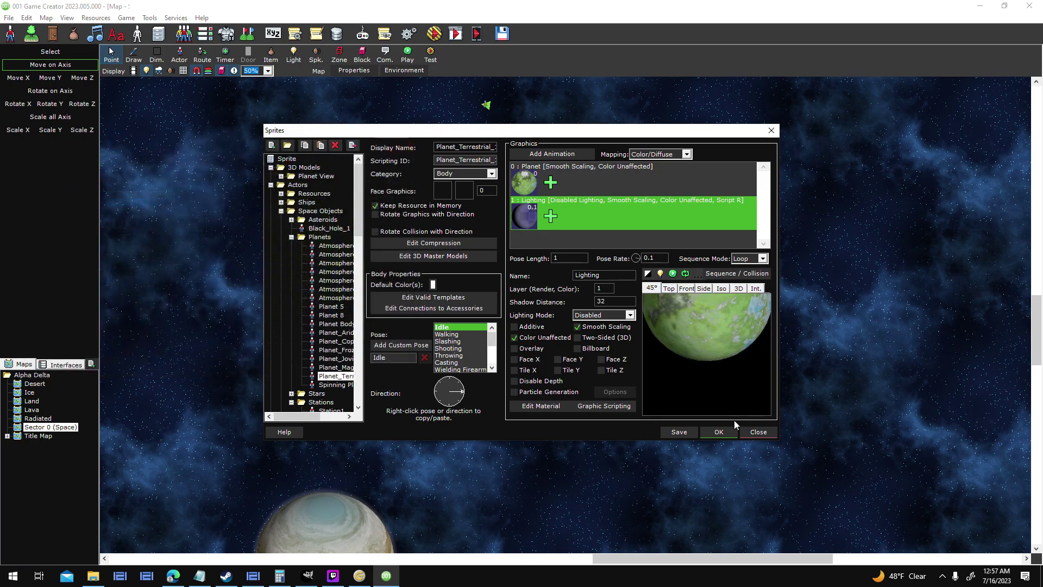
pyautogui.press('Return')
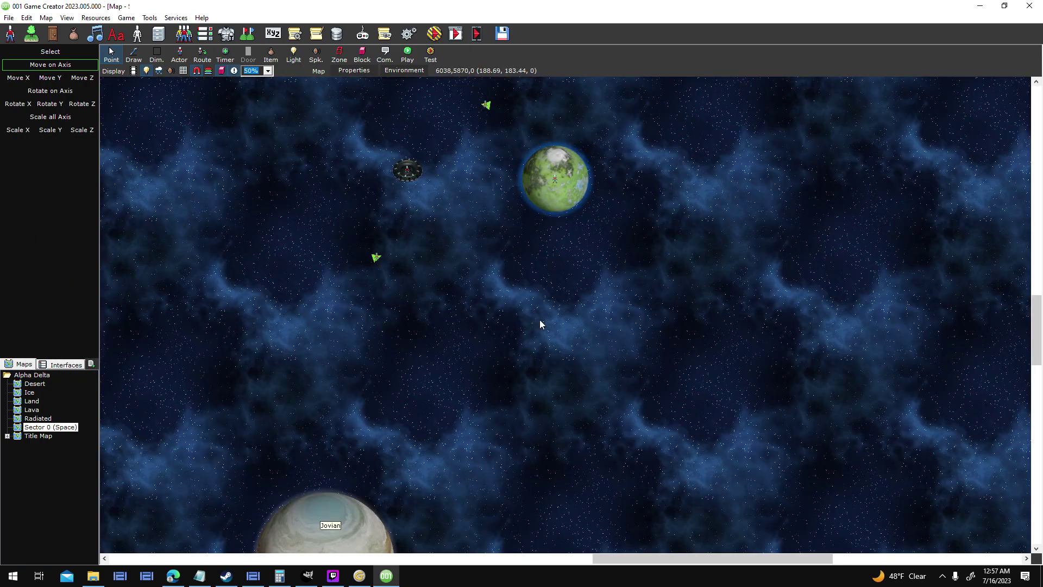
# - Remove the attached Planet Shadow 257 sprite from the gaseous planet actor Jovian and accept the actor changes
pyautogui.doubleClick(540, 324)
pyautogui.click(561, 410)
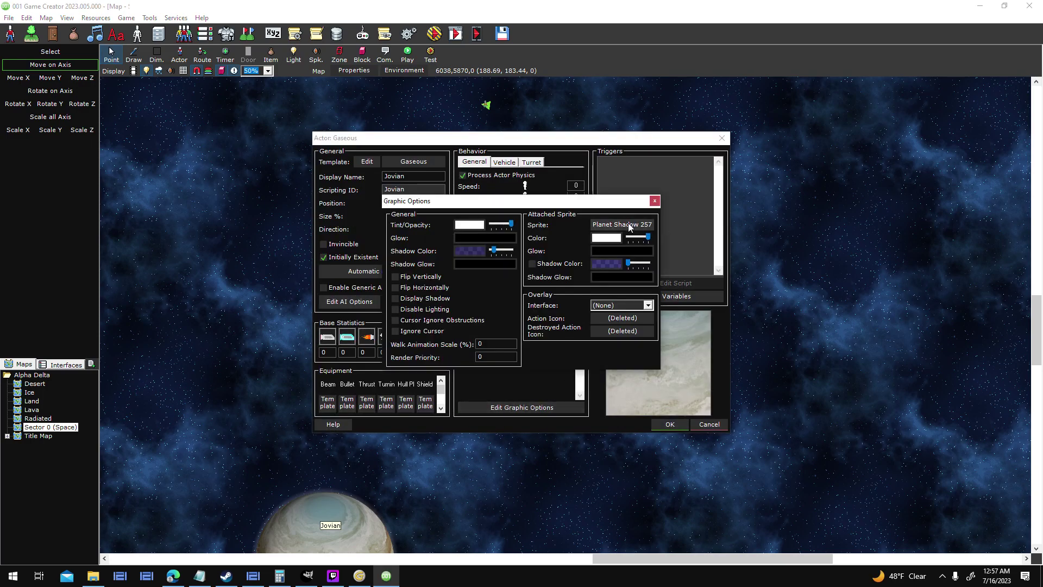
pyautogui.click(624, 227)
pyautogui.doubleClick(682, 207)
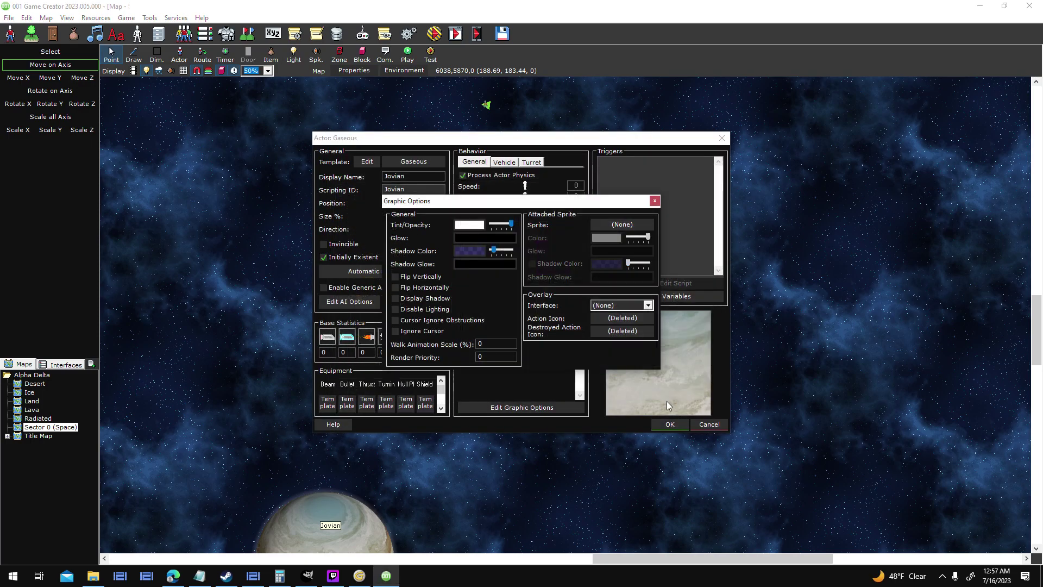
pyautogui.click(654, 201)
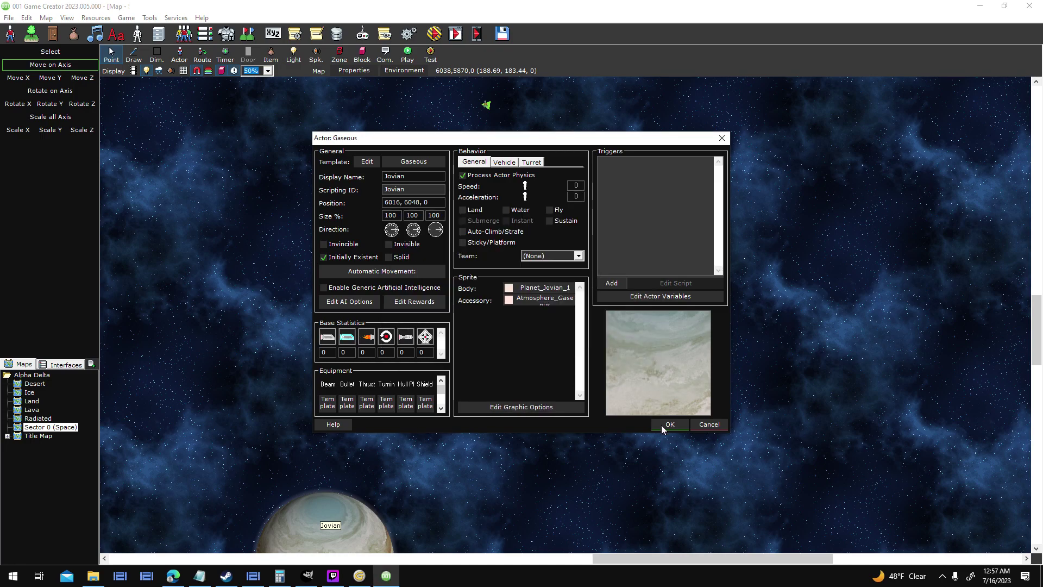
pyautogui.click(670, 424)
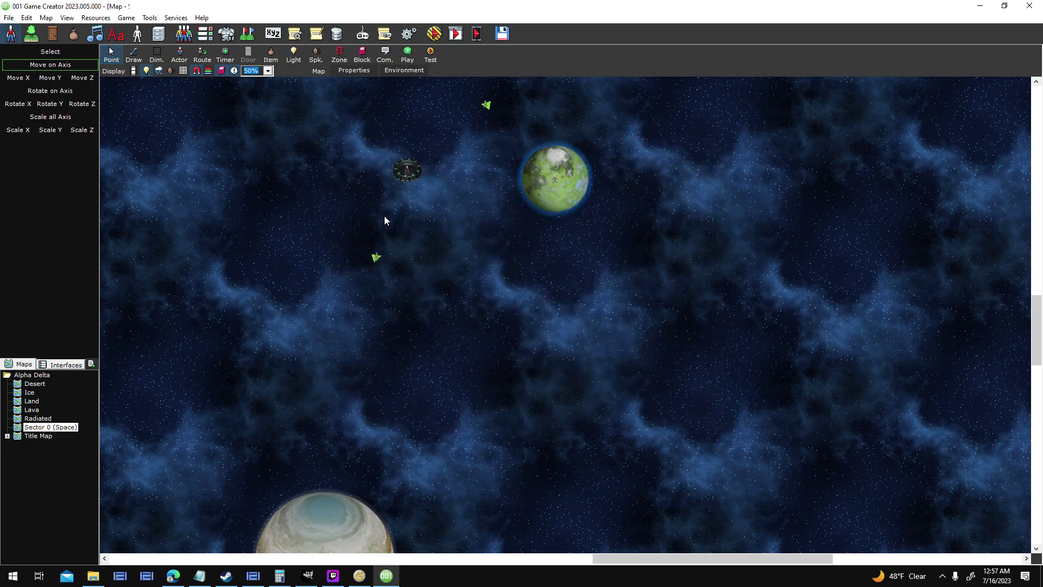
# - Copy the Lighting animation from the Planet Shadow 257 sprite and return to the Planets group in the sprite list
pyautogui.hotkey('ctrl', 'shift', 's')
pyautogui.moveTo(361, 223); pyautogui.dragTo(369, 335)
pyautogui.click(332, 195)
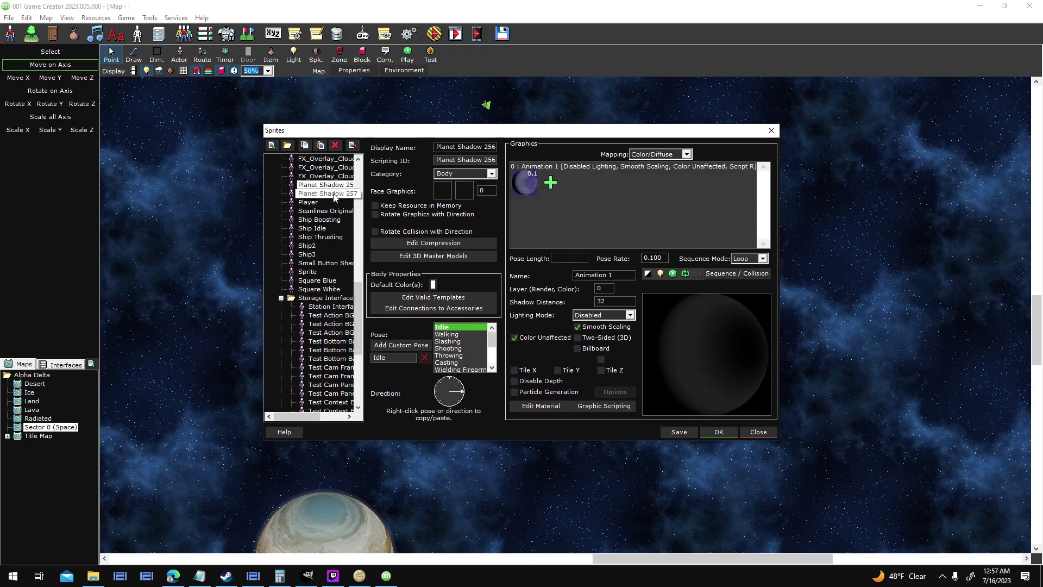
pyautogui.rightClick(579, 187)
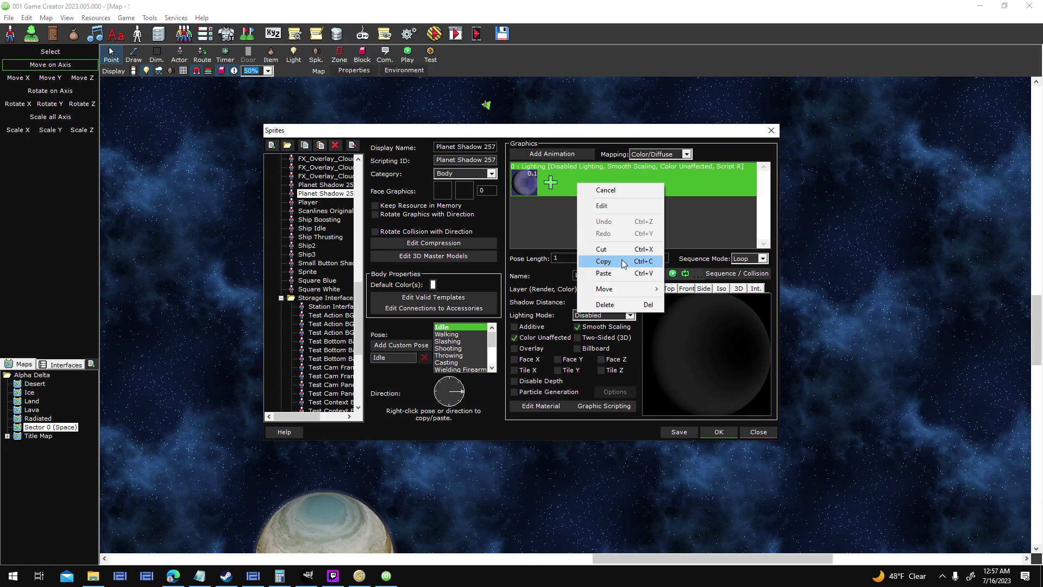
pyautogui.click(602, 261)
pyautogui.scroll(15, 332, 337)
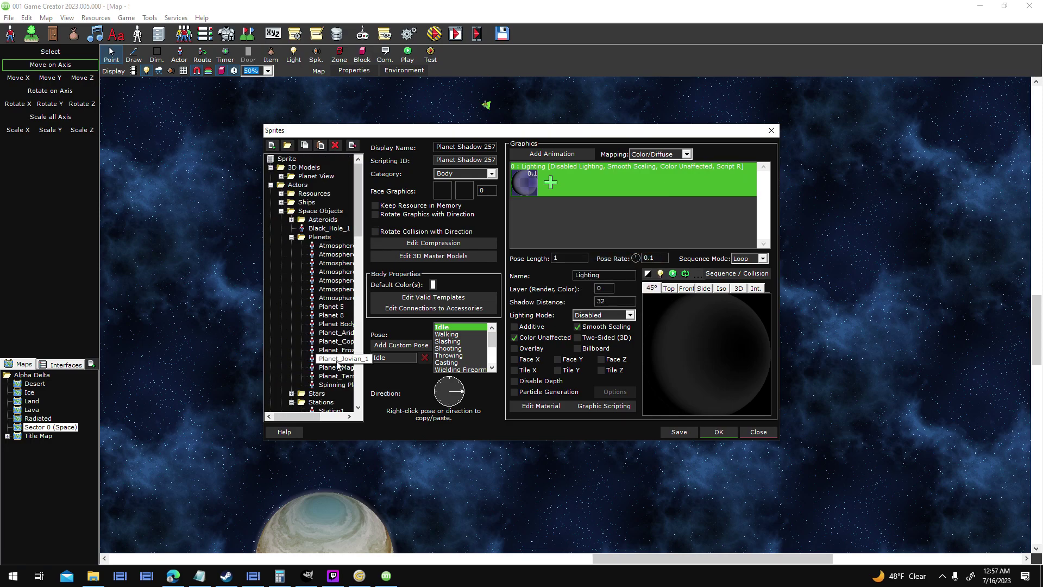
# - Paste the Lighting animation into the Planet_Jovian_1 sprite and set its node to position 0, 0, 0 with color opacity 131
pyautogui.rightClick(546, 247)
pyautogui.click(591, 336)
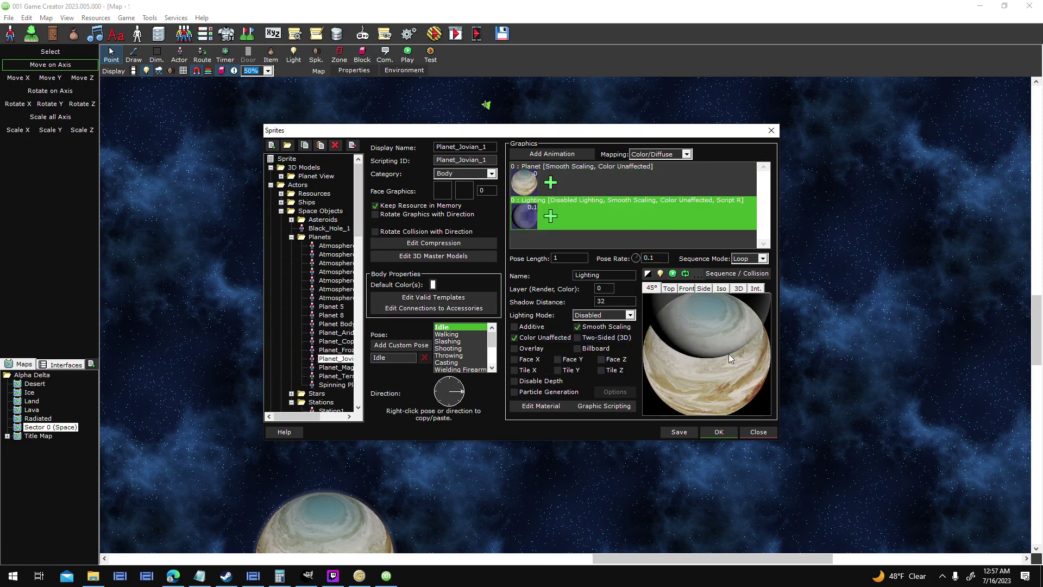
pyautogui.click(728, 354)
pyautogui.click(548, 235)
pyautogui.moveTo(629, 341); pyautogui.dragTo(618, 354)
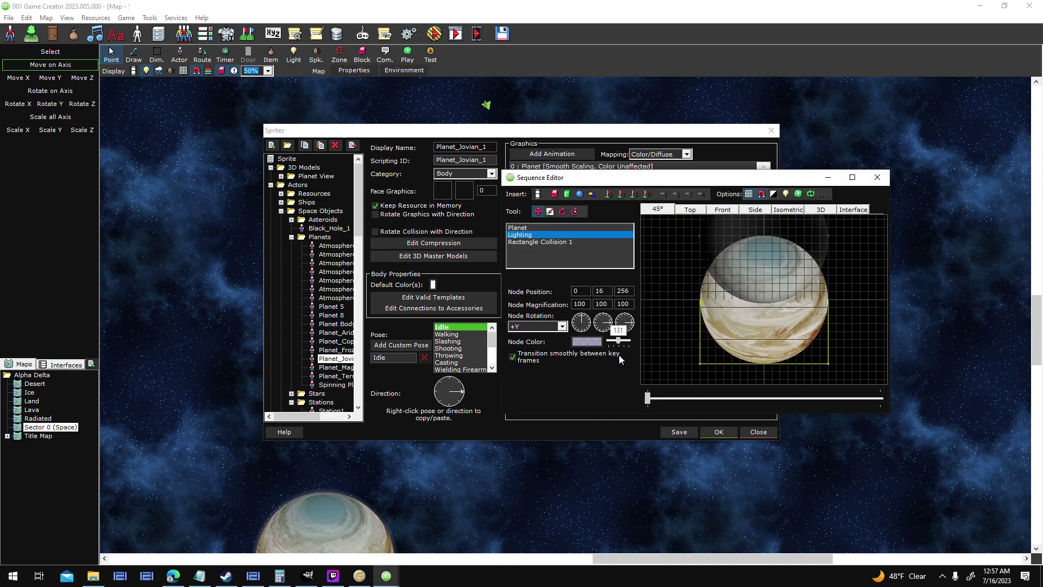
pyautogui.write('0')
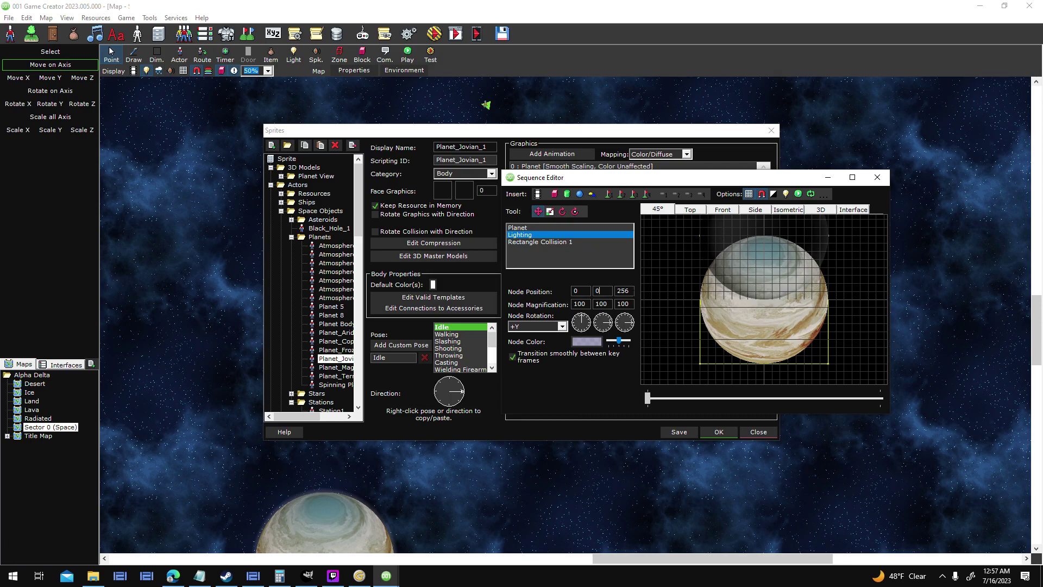
pyautogui.press('Tab')
pyautogui.write('0')
# - Show the Planet_Jovian_1 sequence from the top and delete its Rectangle Collision 1 node
pyautogui.moveTo(709, 179); pyautogui.dragTo(240, 139)
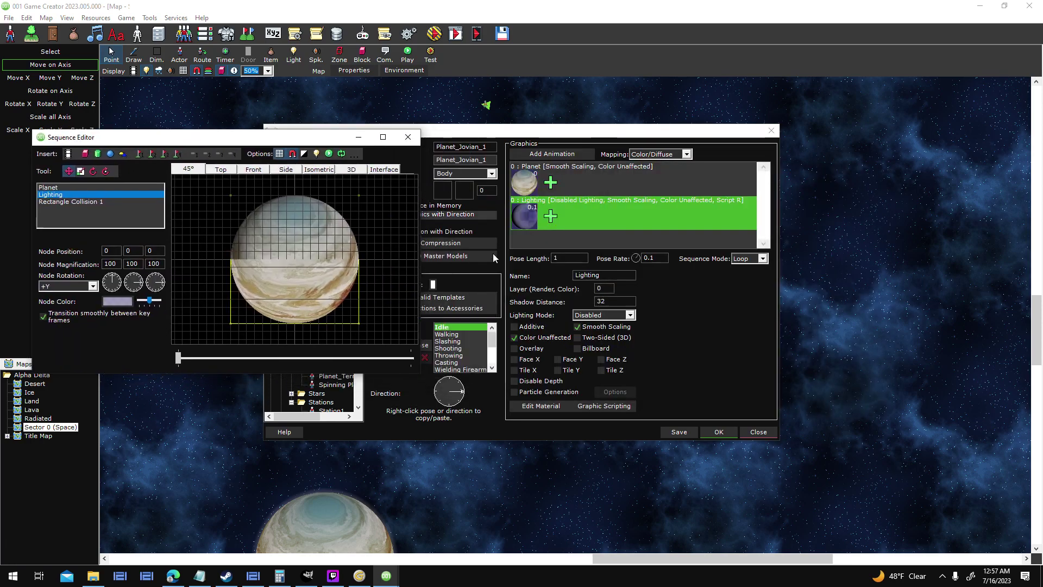
pyautogui.click(222, 169)
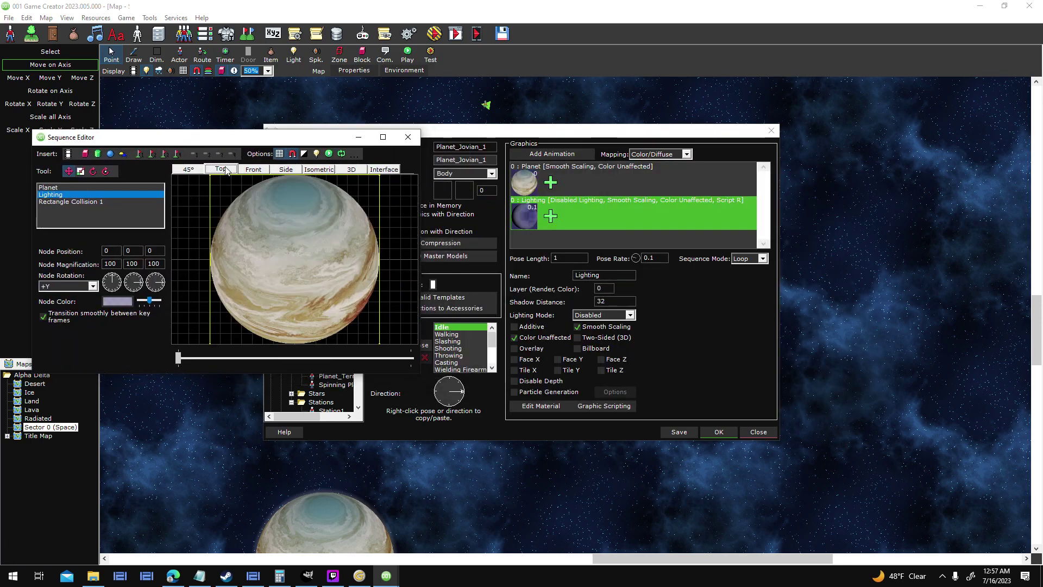
pyautogui.click(380, 179)
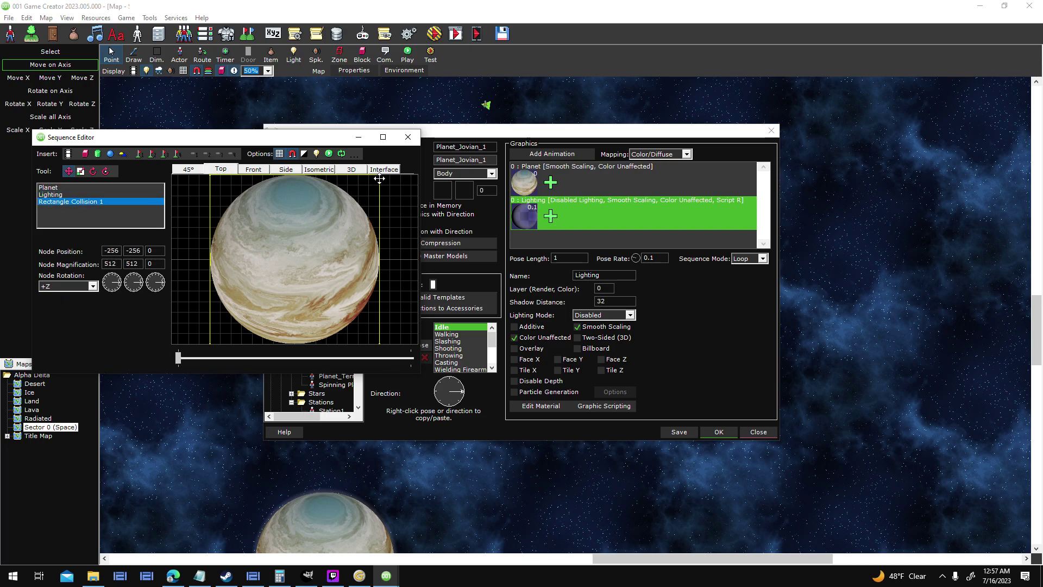
pyautogui.rightClick(129, 200)
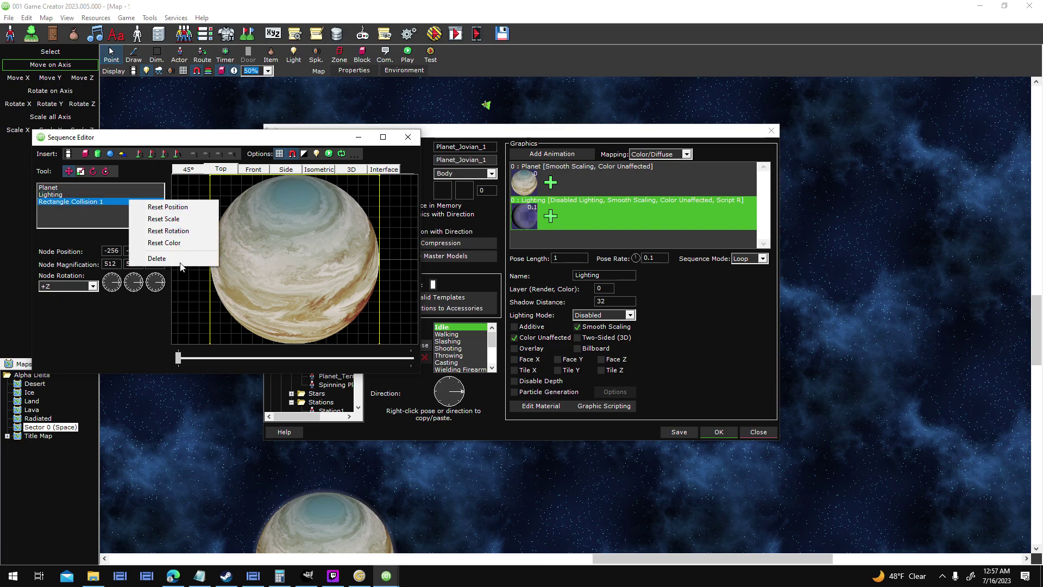
pyautogui.click(157, 259)
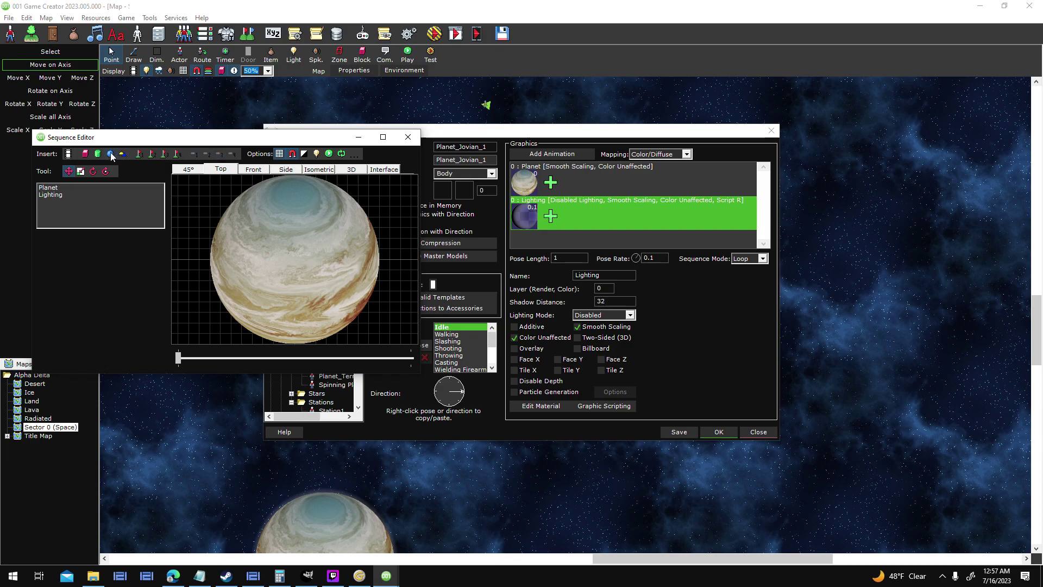
# - Add a sphere collision centered on the Jovian planet at 0, 0, 0 with magnification about 261 and accept the sprite changes
pyautogui.moveTo(197, 193); pyautogui.dragTo(253, 240)
pyautogui.moveTo(205, 192); pyautogui.dragTo(294, 250)
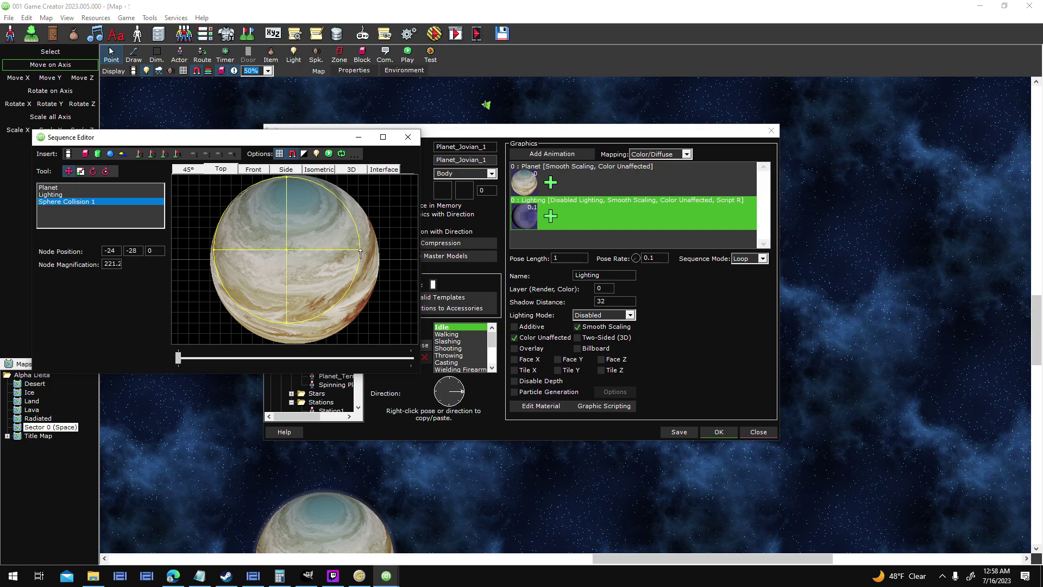
pyautogui.moveTo(362, 255); pyautogui.dragTo(371, 257)
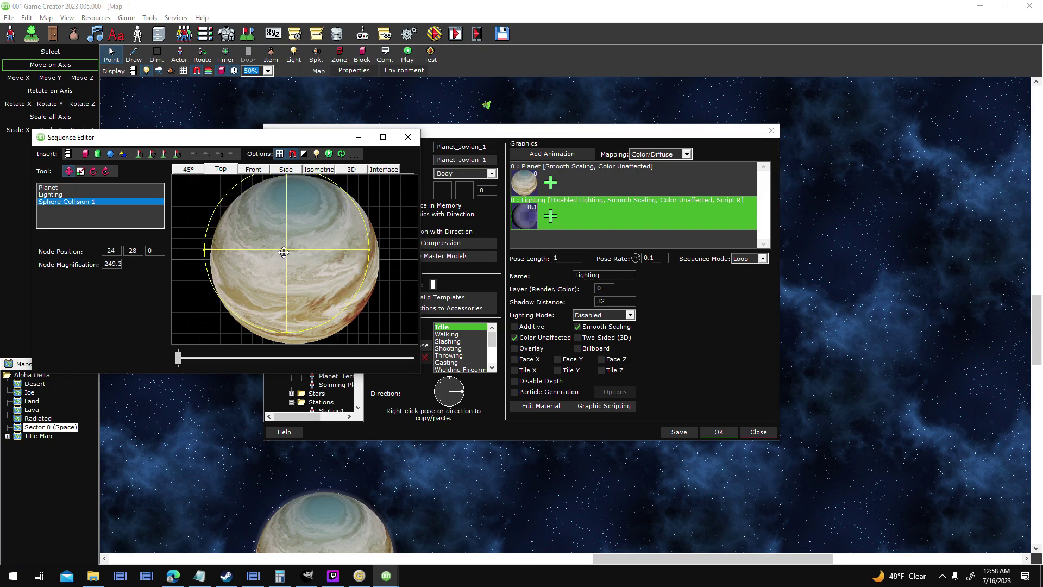
pyautogui.moveTo(288, 251); pyautogui.dragTo(303, 258)
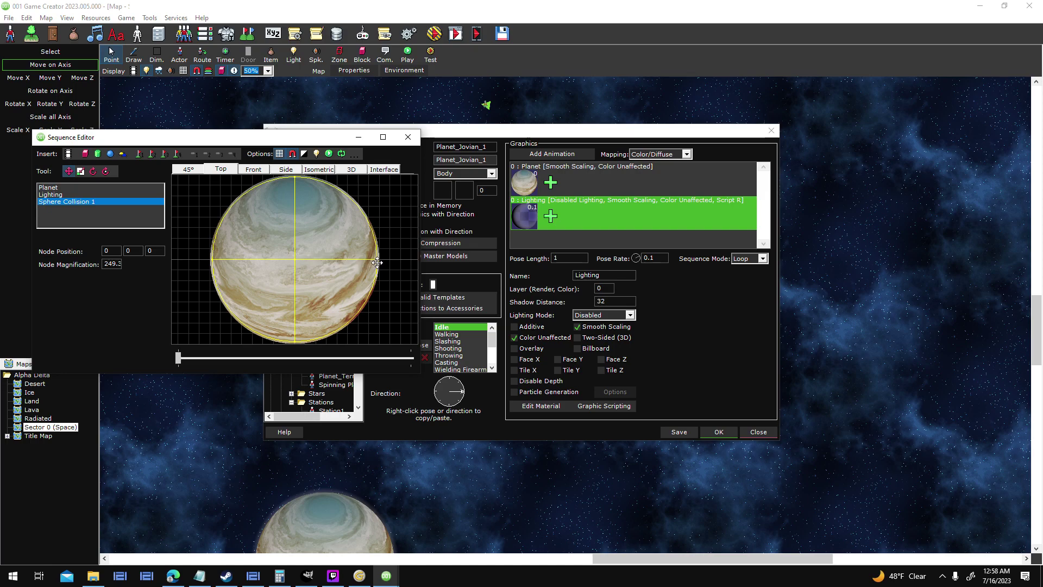
pyautogui.moveTo(378, 262); pyautogui.dragTo(382, 264)
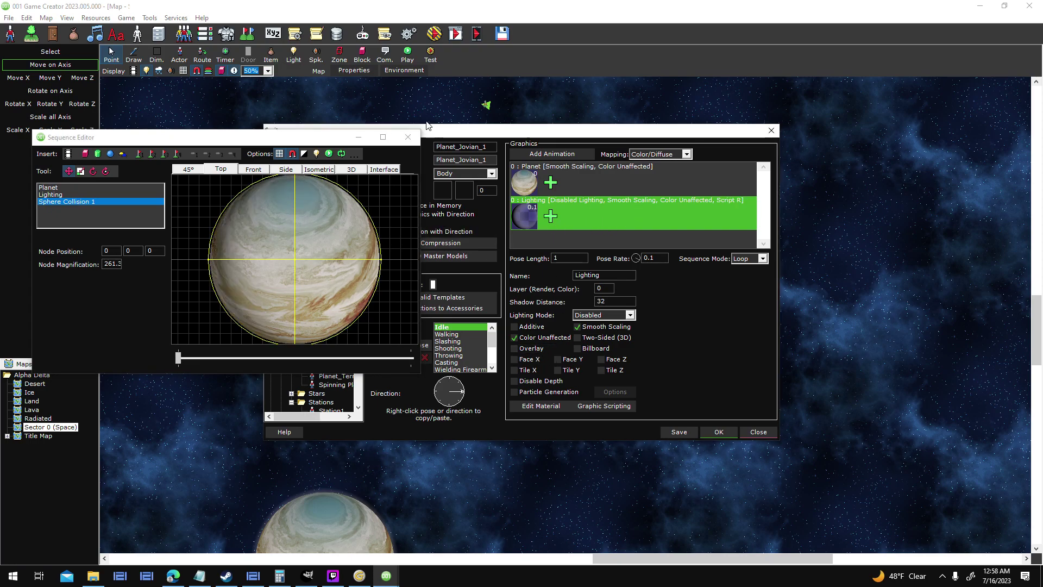
pyautogui.click(409, 137)
pyautogui.click(718, 431)
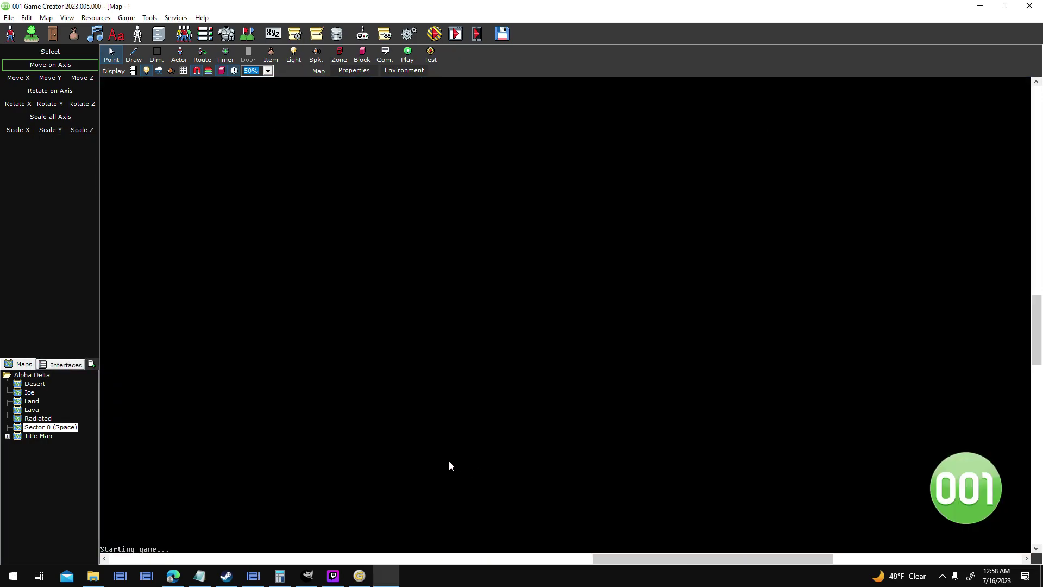
# - Launch a test run of the Alpha Delta game
pyautogui.moveTo(443, 398); pyautogui.dragTo(617, 309, button='middle')
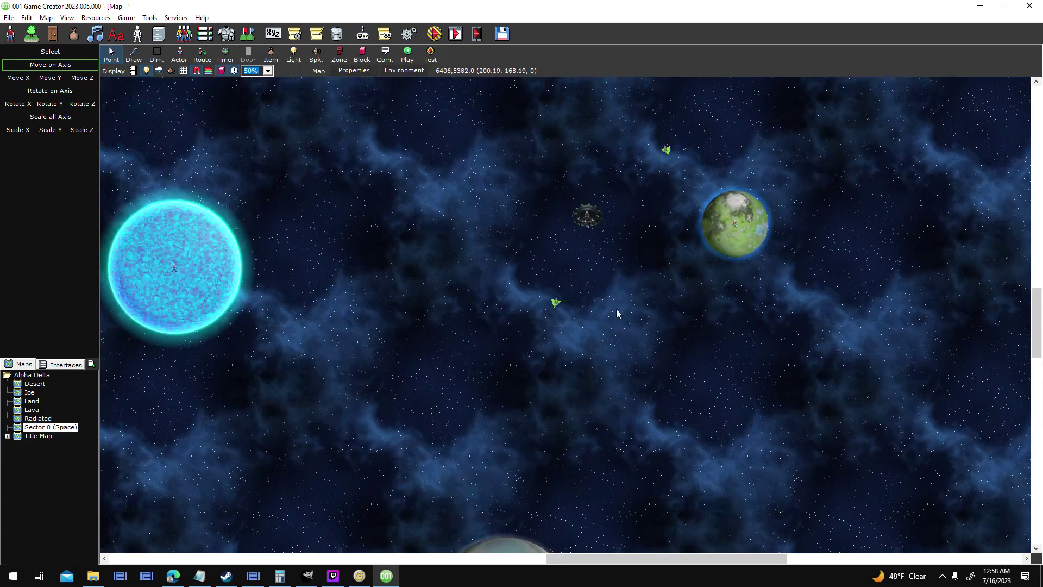
pyautogui.click(436, 35)
pyautogui.click(492, 324)
pyautogui.click(607, 363)
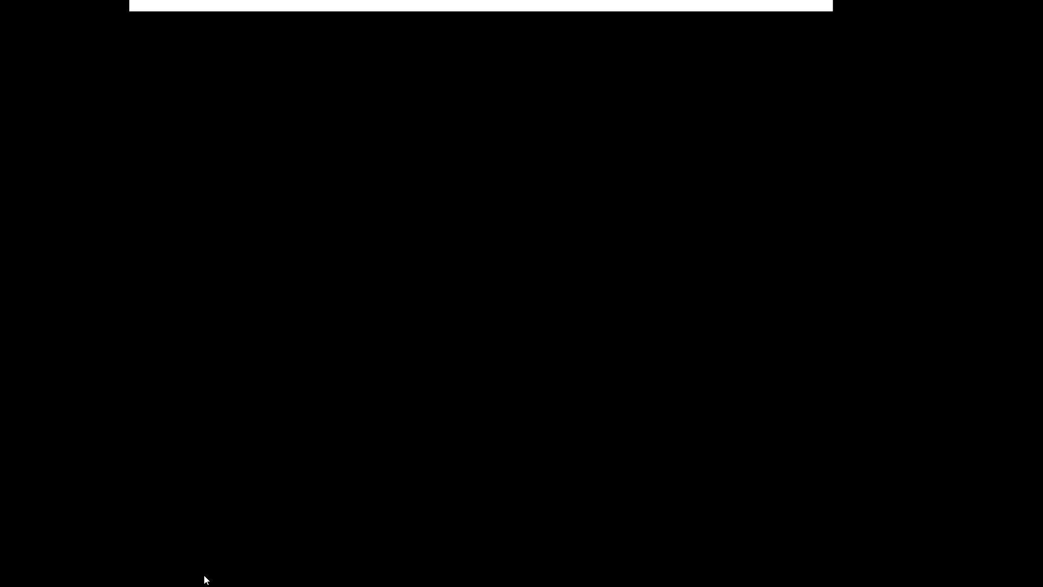
# - Switch to To Do.txt in Notepad, delete the line "Add planet shadow layer to minimap and star chart" and save the file
pyautogui.click(200, 576)
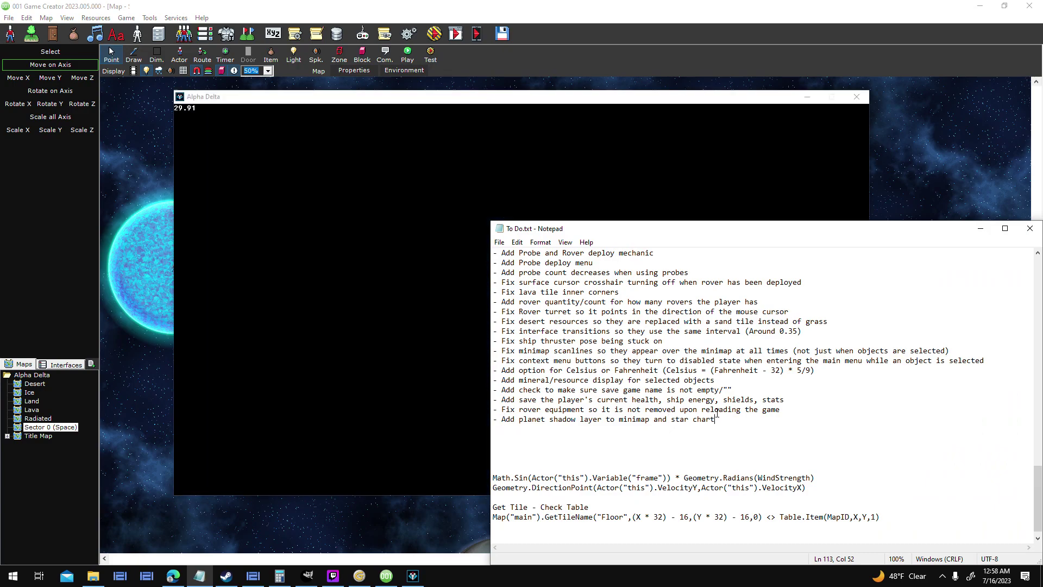
pyautogui.moveTo(493, 427); pyautogui.dragTo(484, 421)
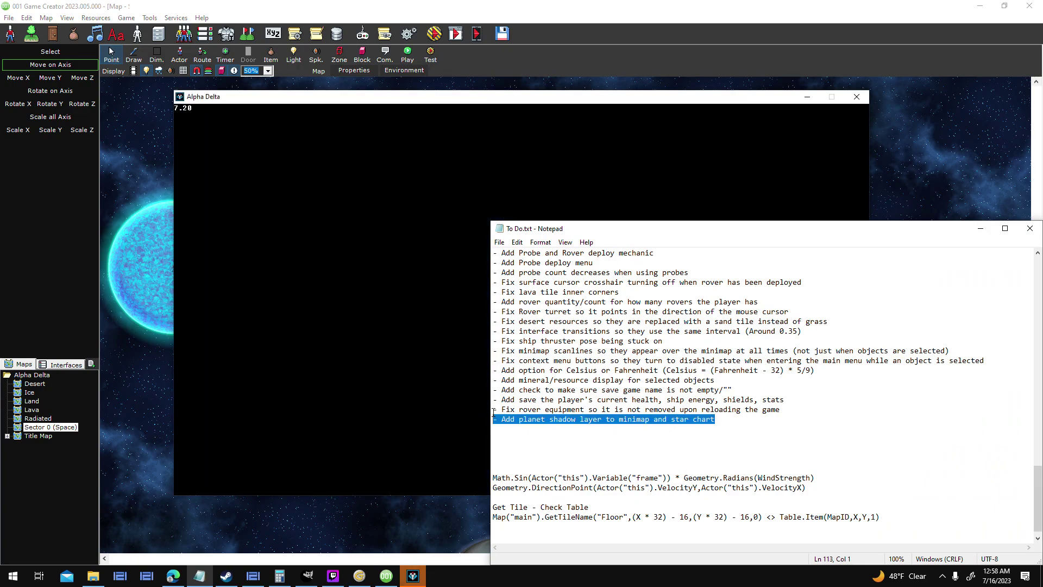
pyautogui.press('BackSpace')
pyautogui.press('BackSpace')
pyautogui.click(499, 242)
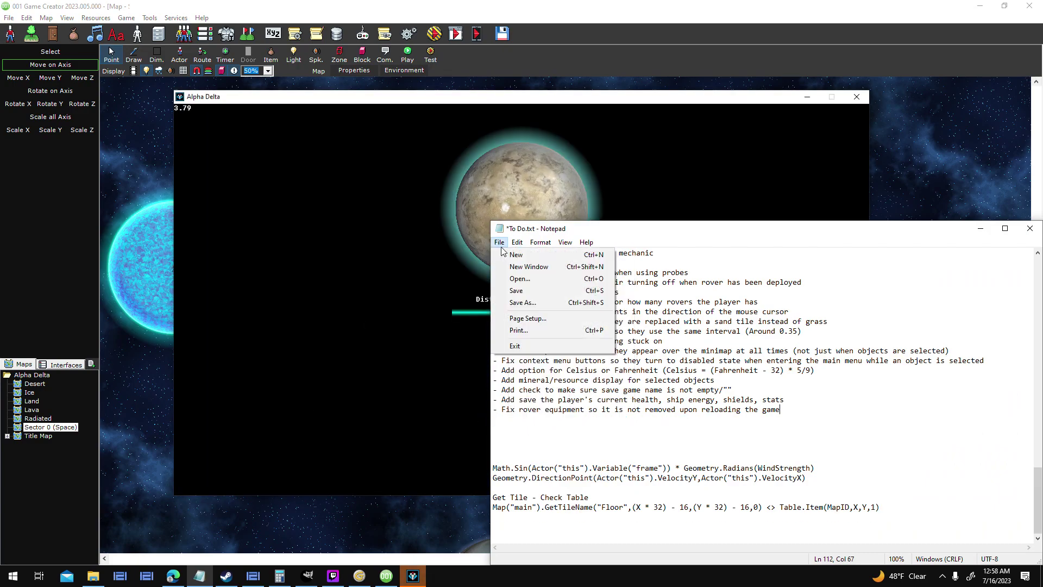
pyautogui.click(515, 291)
# - Return to the Alpha Delta test window and continue the saved game
pyautogui.click(580, 204)
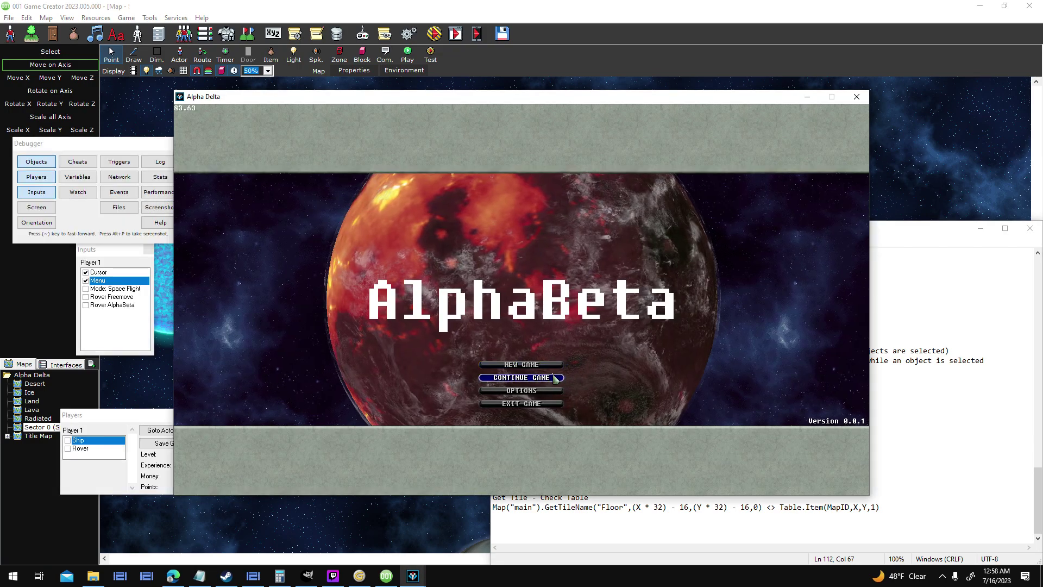
pyautogui.click(554, 376)
pyautogui.click(540, 265)
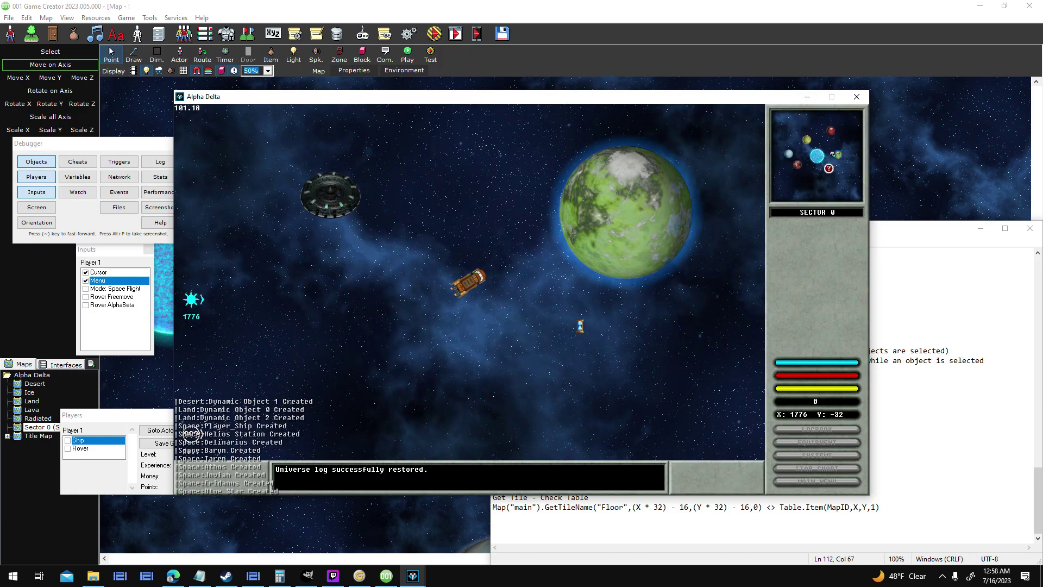
# - Fly the ship around the planet Athos to examine its built-in shadow in the space view and minimap
pyautogui.press('w')
pyautogui.press('a')
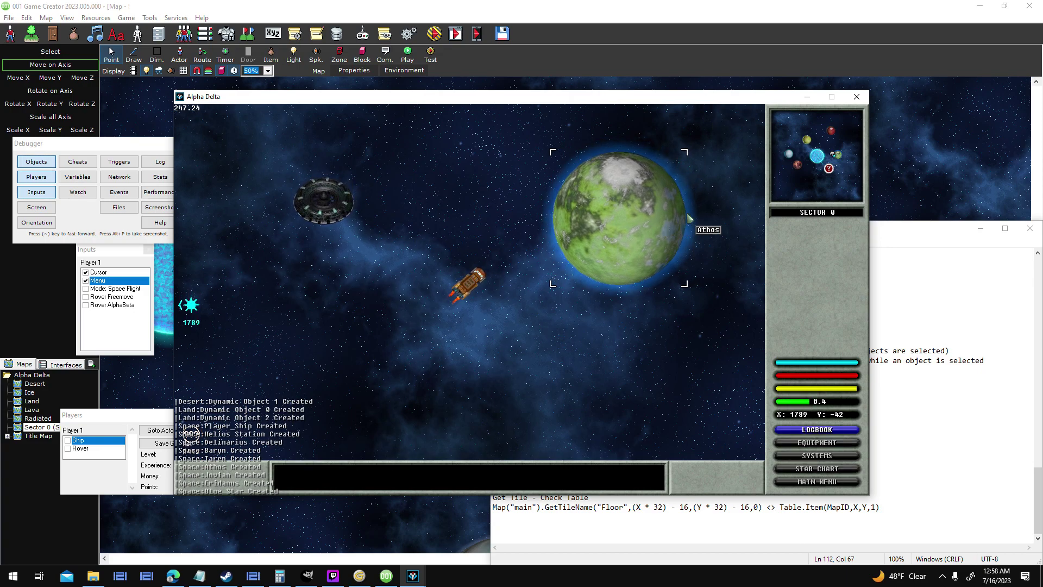
pyautogui.press('w')
pyautogui.press('a')
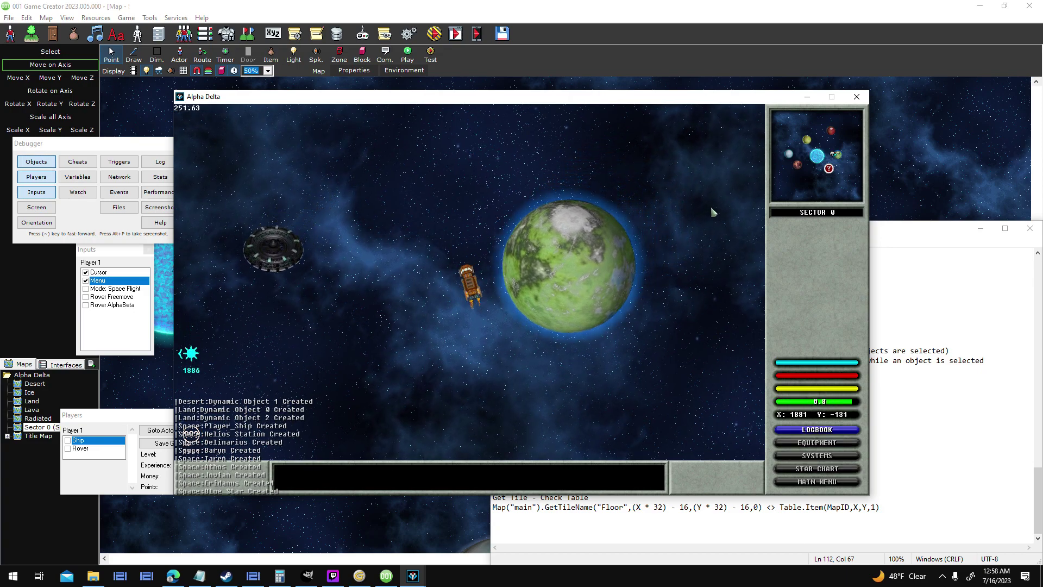
pyautogui.press('a')
pyautogui.press('w')
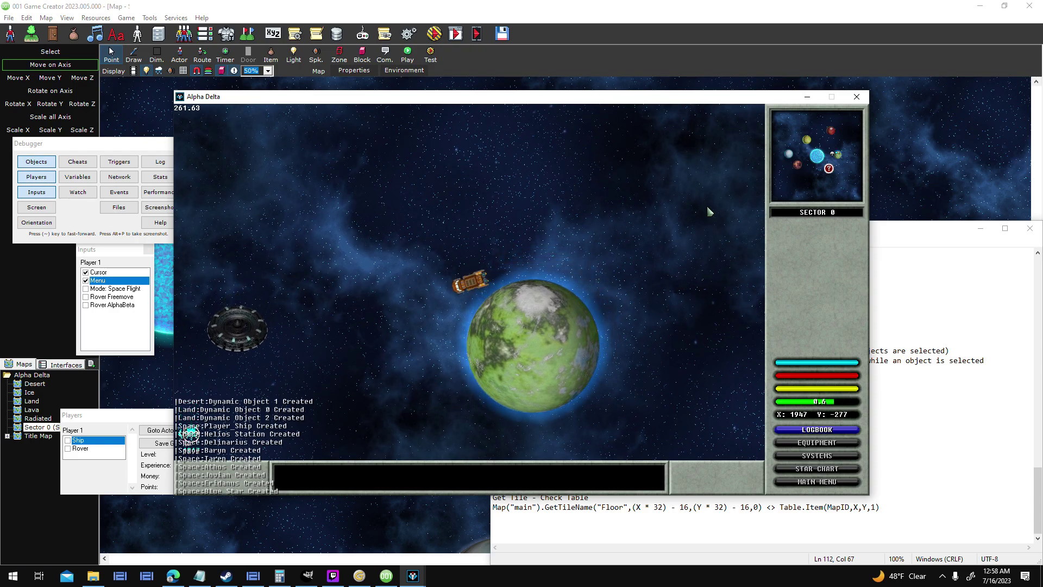
pyautogui.press('Up')
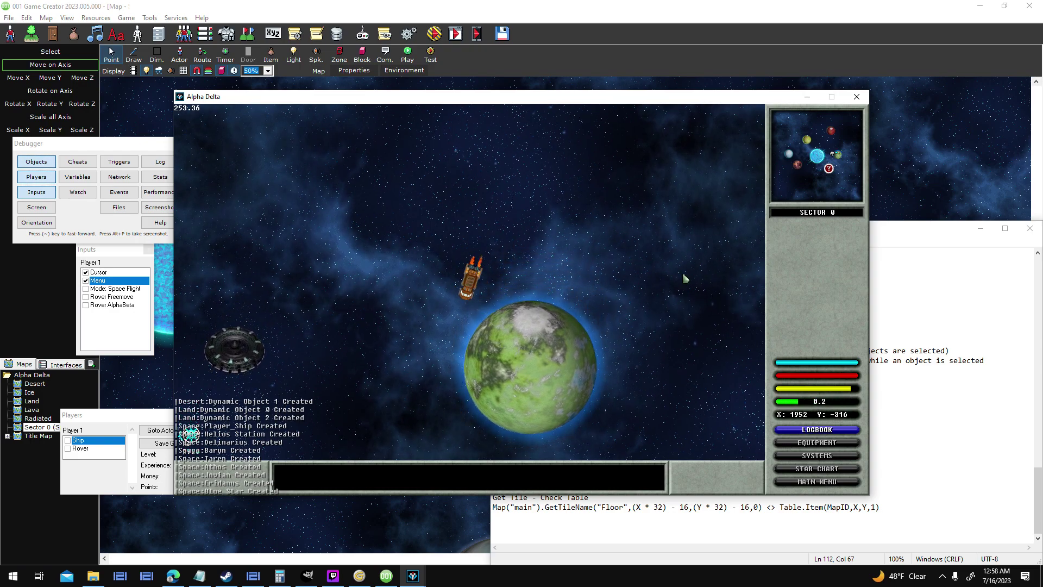
pyautogui.press('Up')
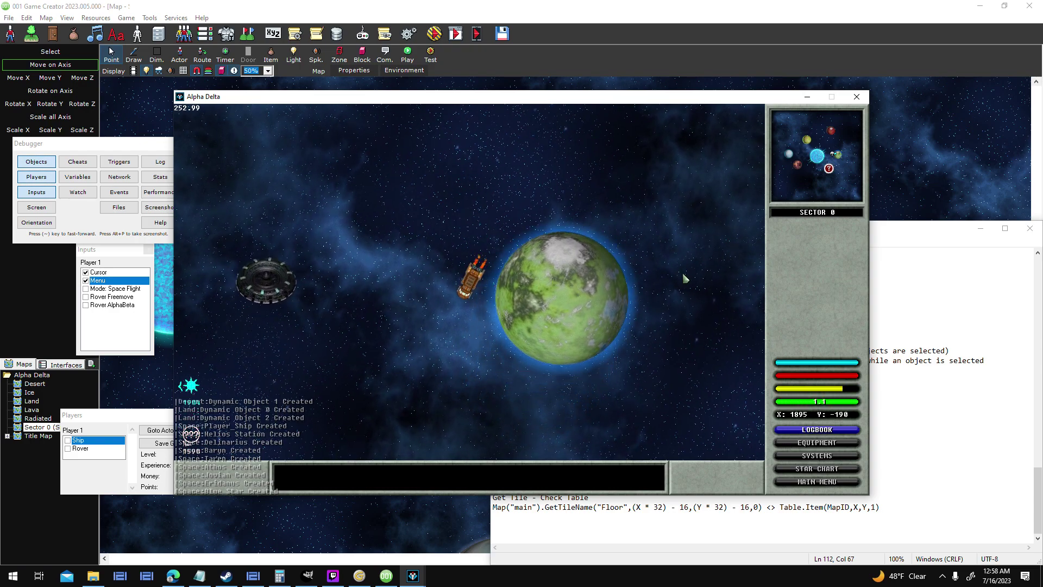
pyautogui.press('Up')
pyautogui.press('Left')
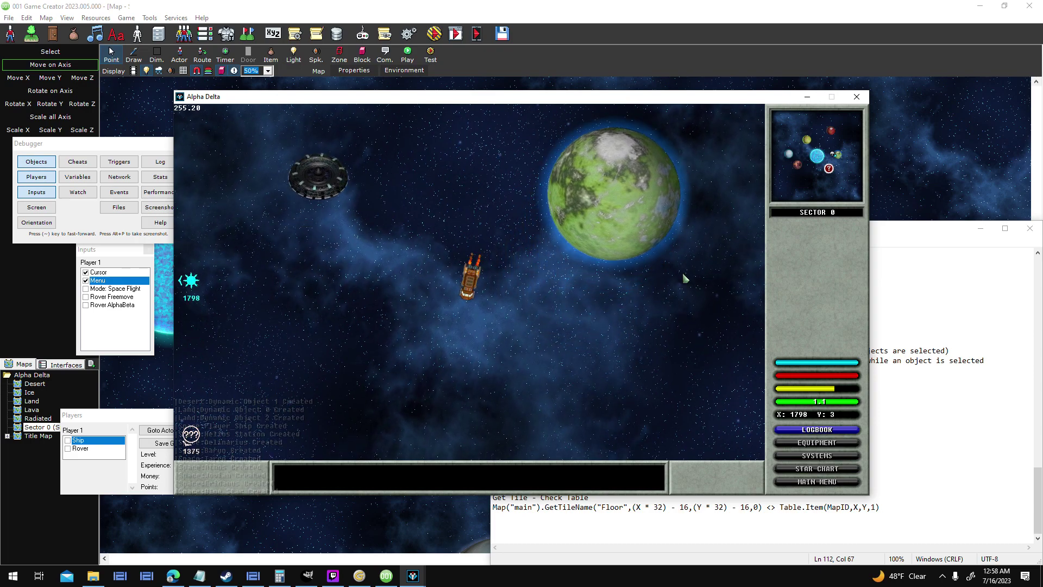
# - Fly the ship from Athos to the unidentified gaseous planet and select it to examine its shadow
pyautogui.press('Up')
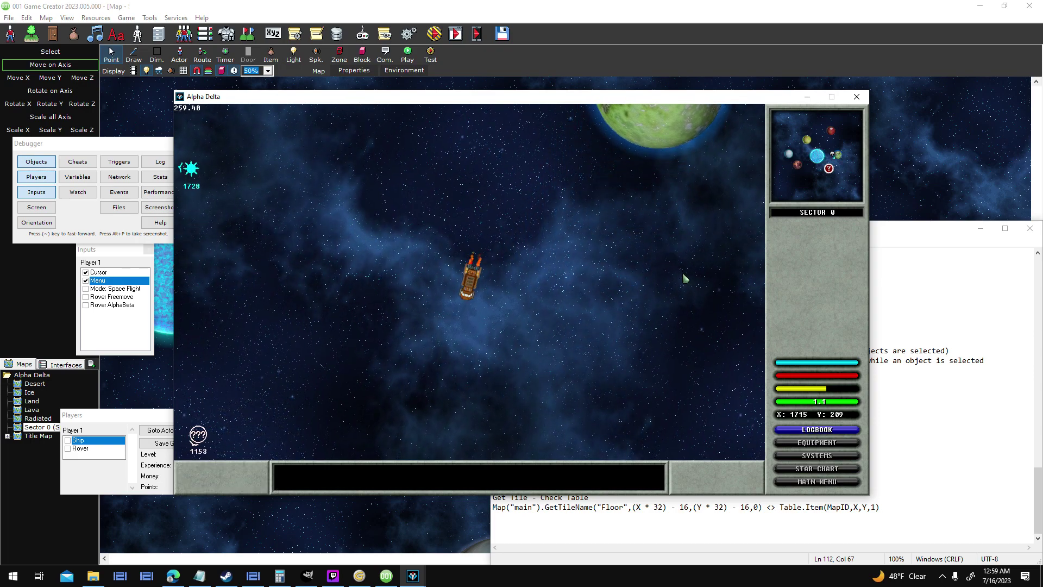
pyautogui.press('w')
pyautogui.press('d')
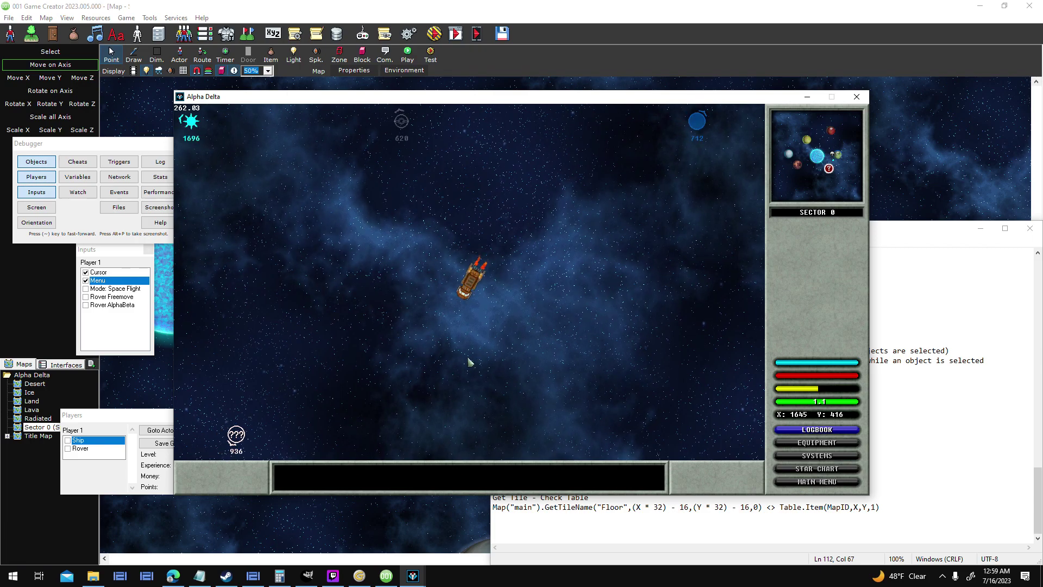
pyautogui.press('Up')
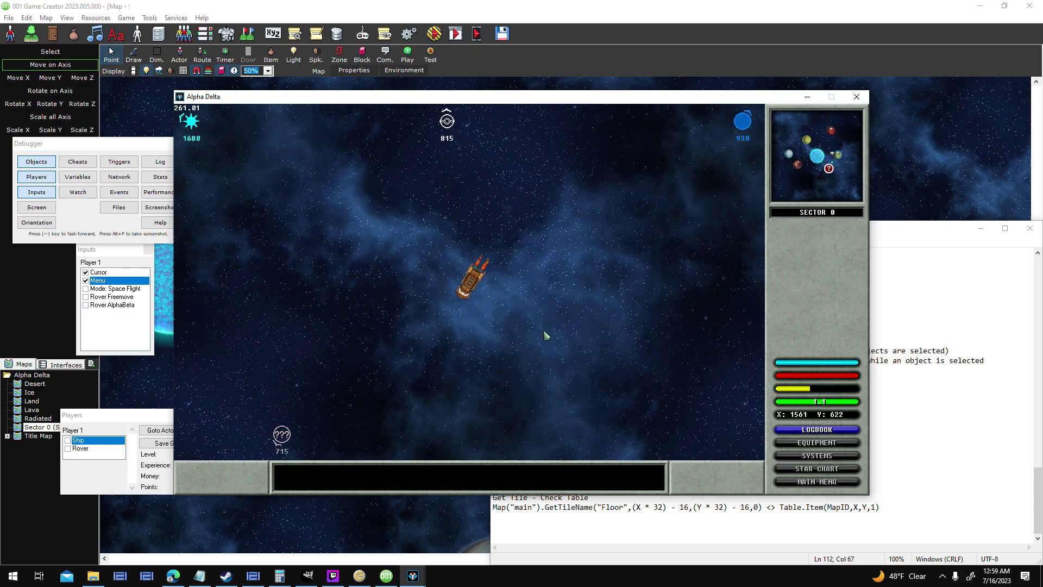
pyautogui.press('Up')
pyautogui.press('Left')
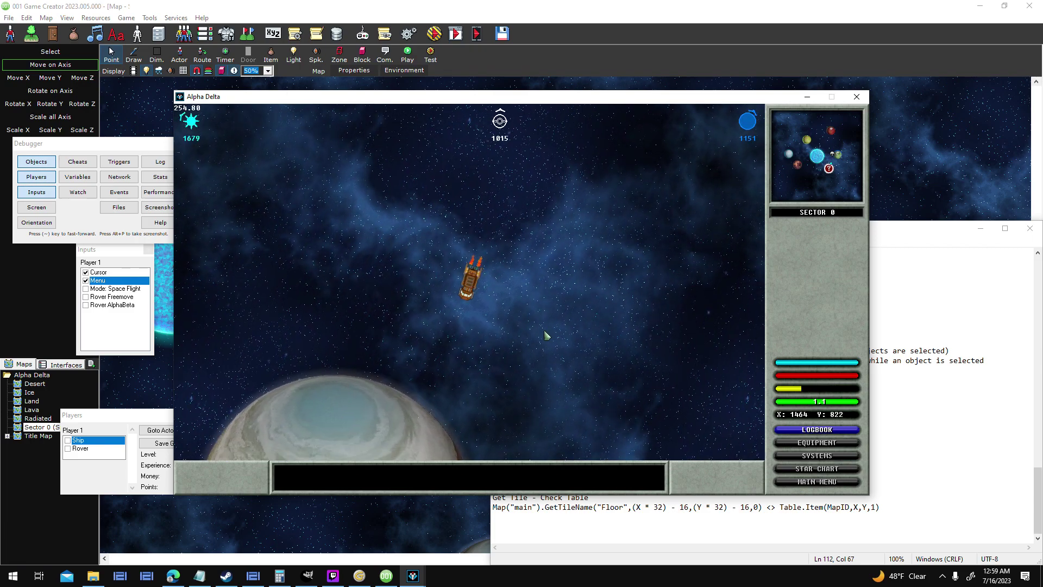
pyautogui.click(424, 400)
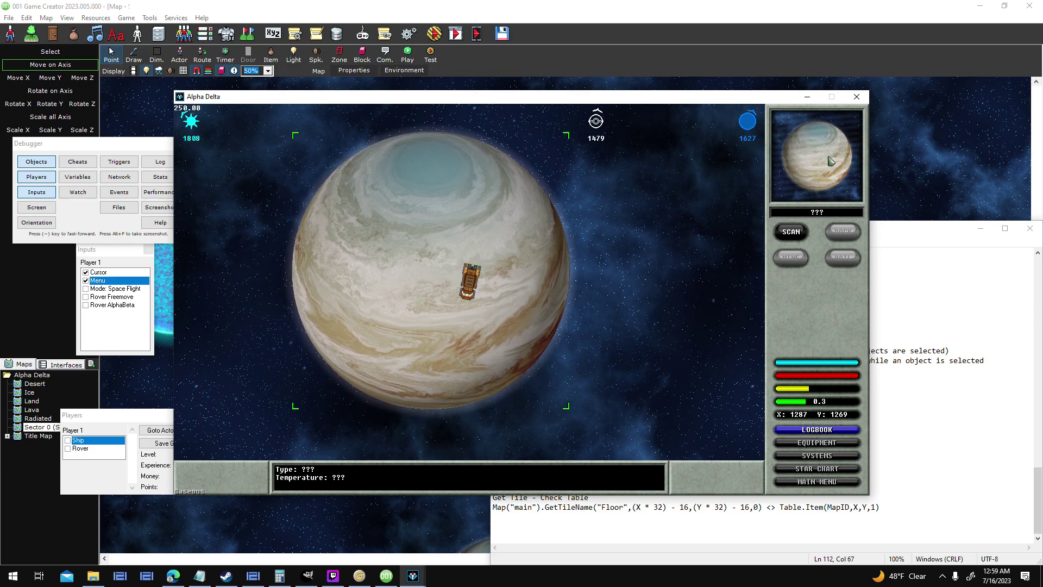
# - Fly the ship from the gaseous planet back to Athos and select Athos
pyautogui.press('a')
pyautogui.press('a')
pyautogui.press('w')
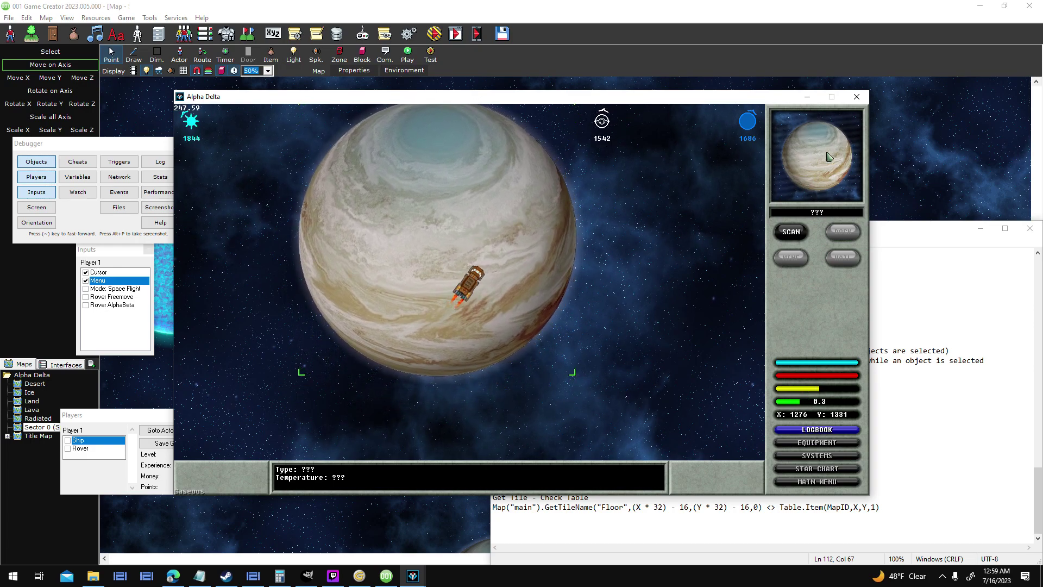
pyautogui.press('Up')
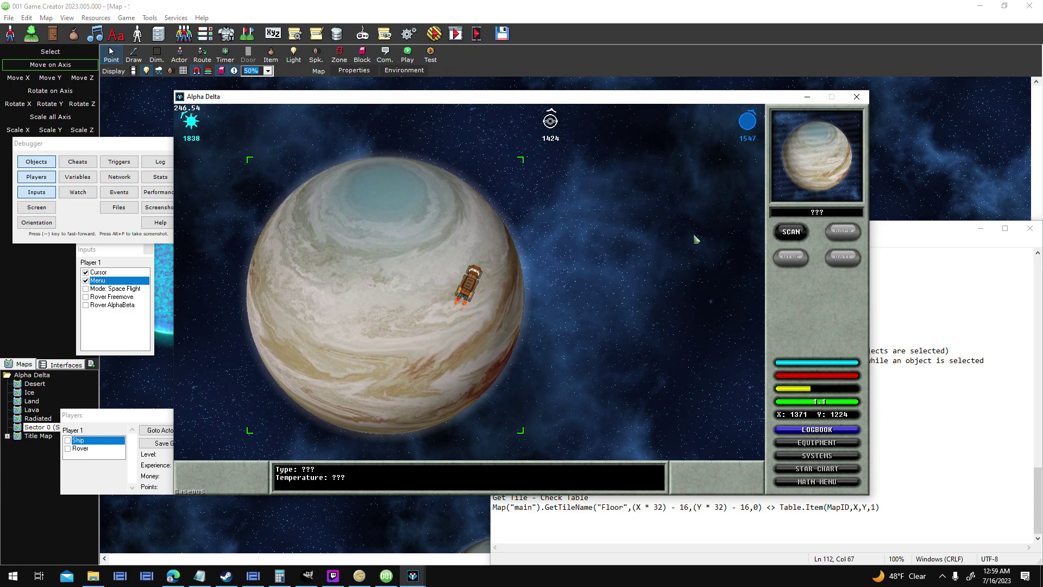
pyautogui.press('Up')
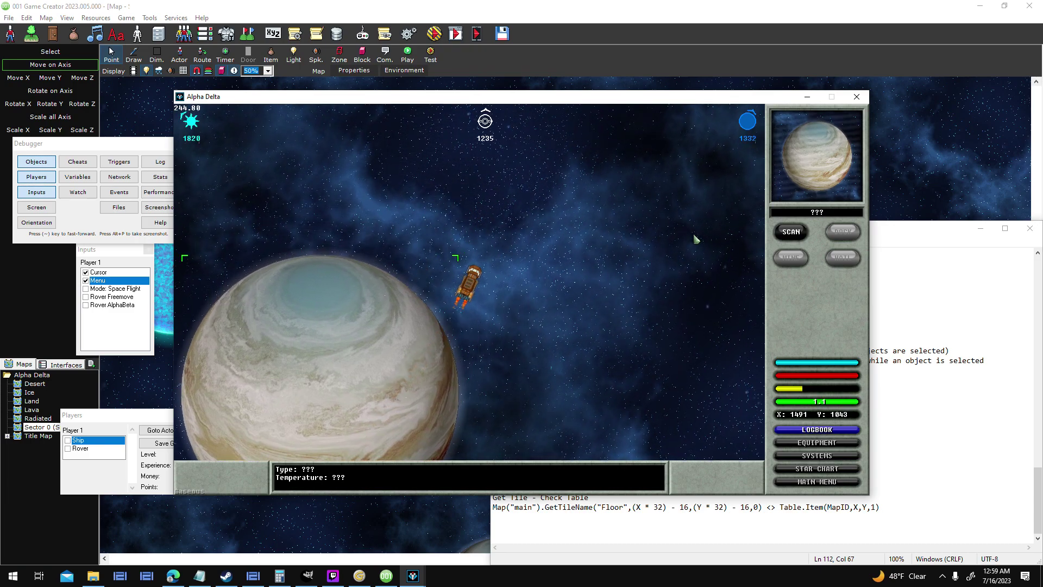
pyautogui.press('Up')
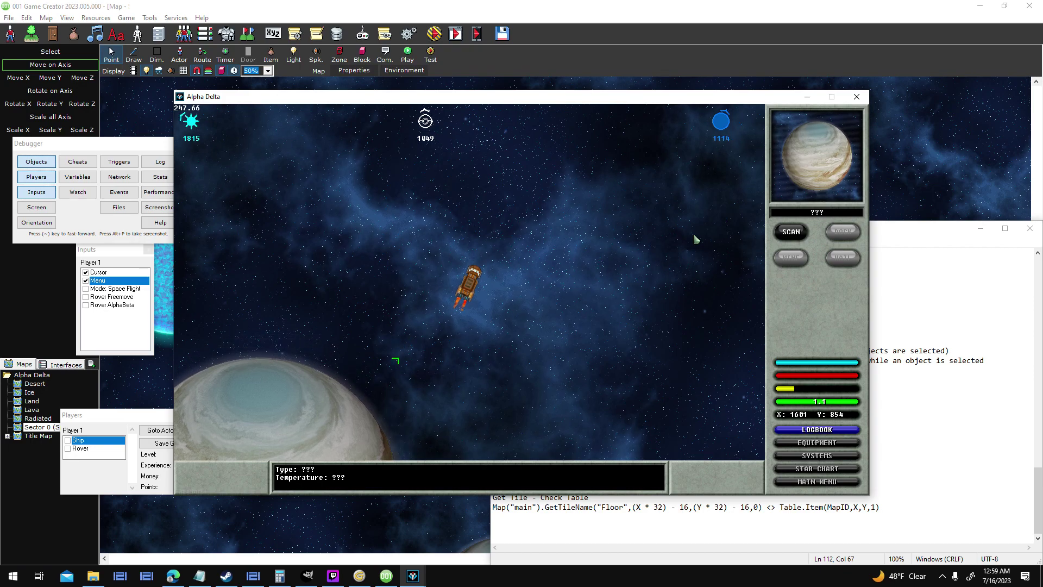
pyautogui.press('Up')
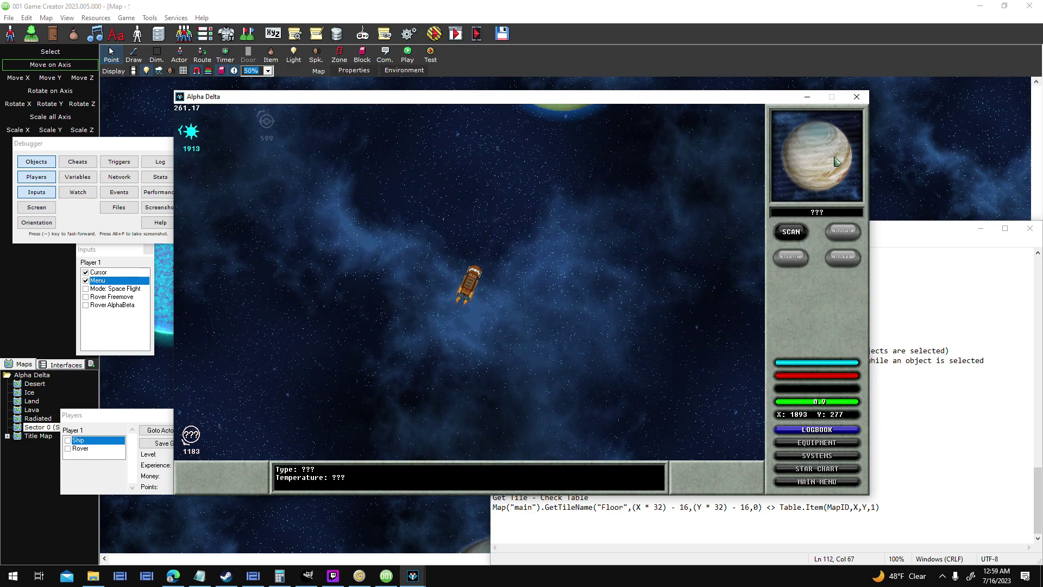
pyautogui.press('Up')
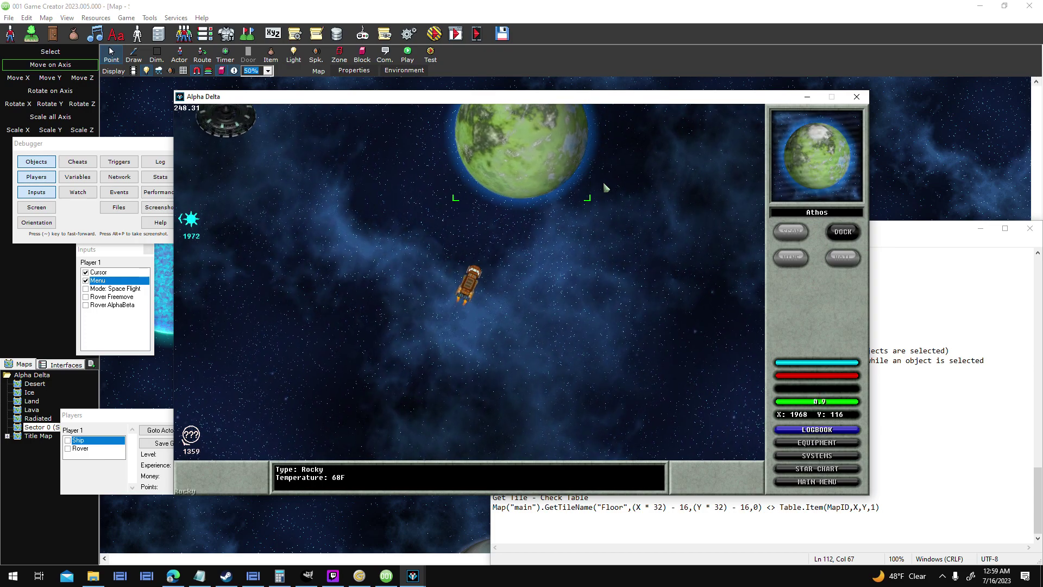
# - Fly the ship over Athos to examine its shadow in the space view and minimap, and continue into open space
pyautogui.press('Left')
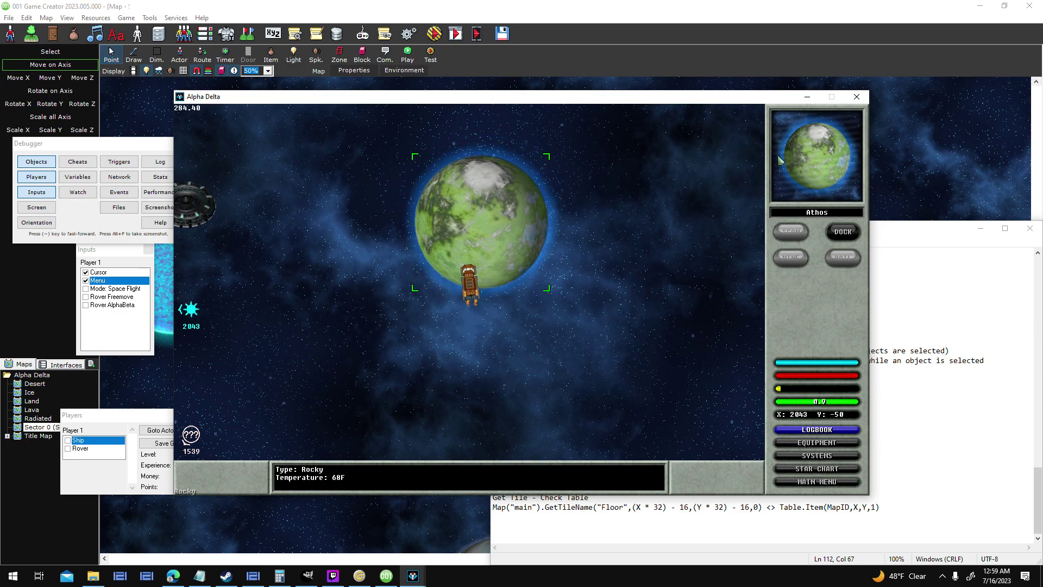
pyautogui.press('Left')
pyautogui.press('Up')
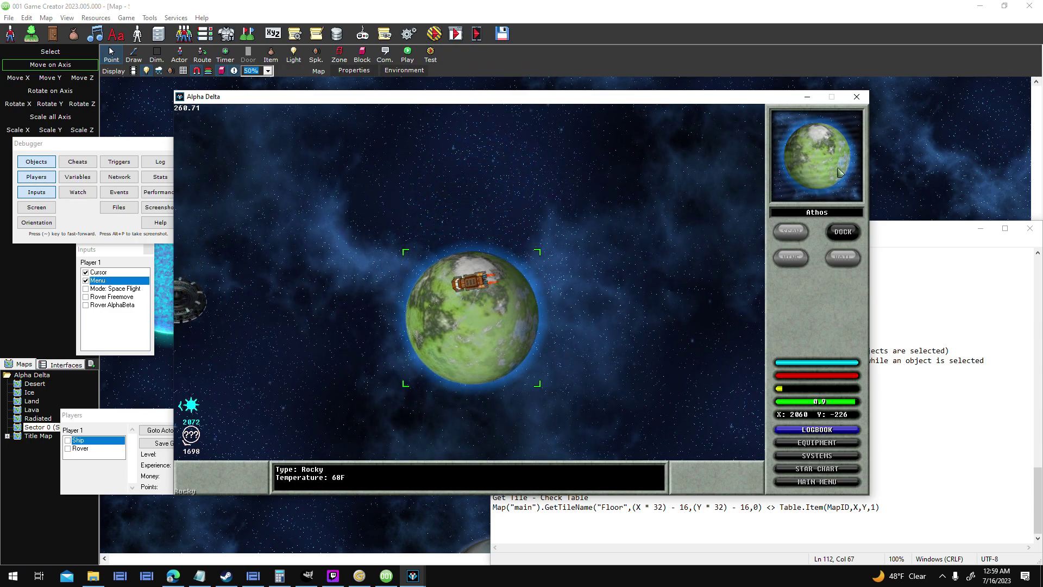
pyautogui.press('Right')
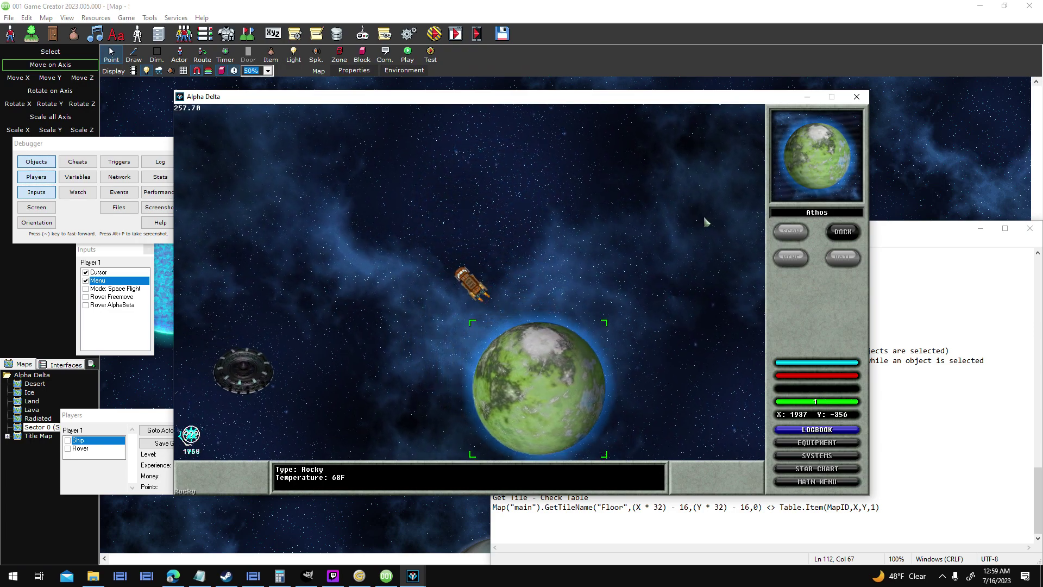
pyautogui.press('Right')
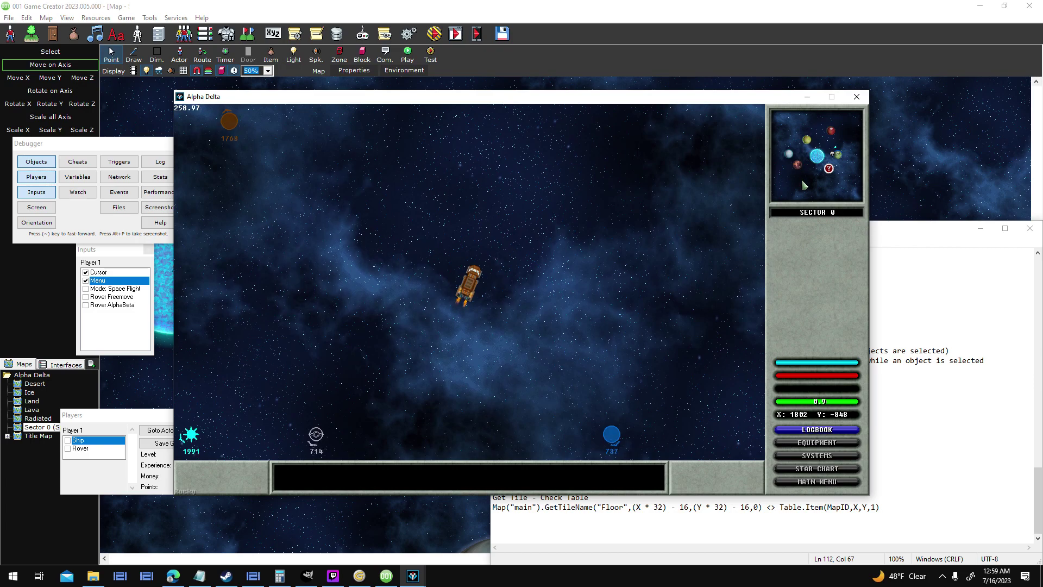
# - Check the planet shadows on the star chart, and fly the ship past the red planet to Taren
pyautogui.click(845, 470)
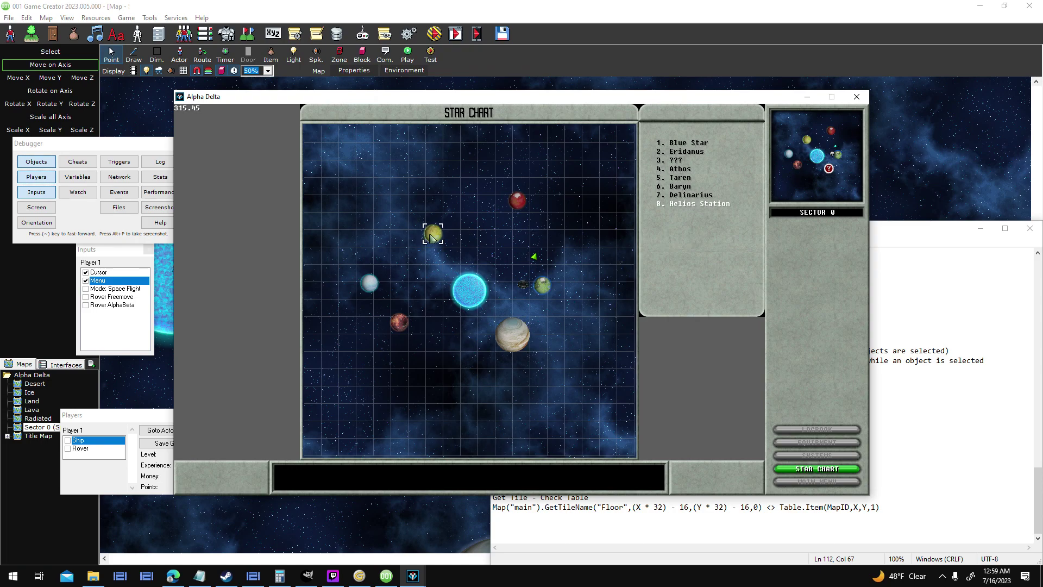
pyautogui.press('Escape')
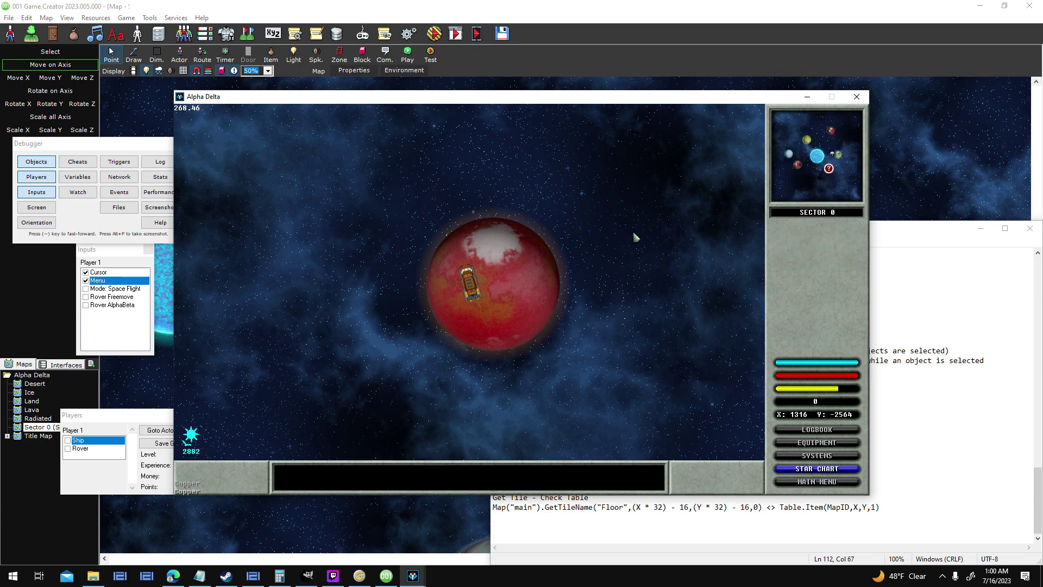
pyautogui.press('w')
pyautogui.press('a')
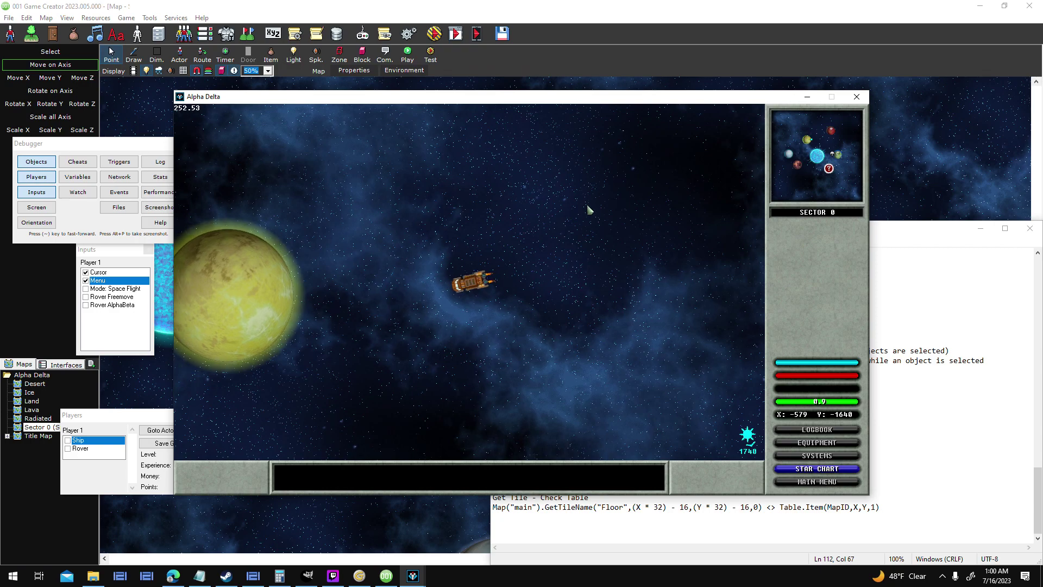
pyautogui.press('a')
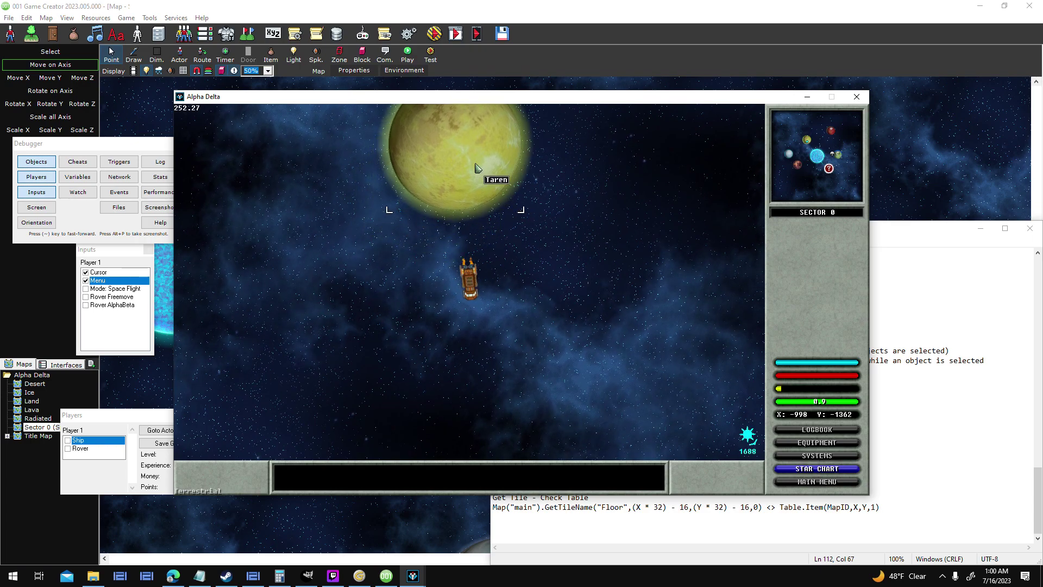
pyautogui.press('a')
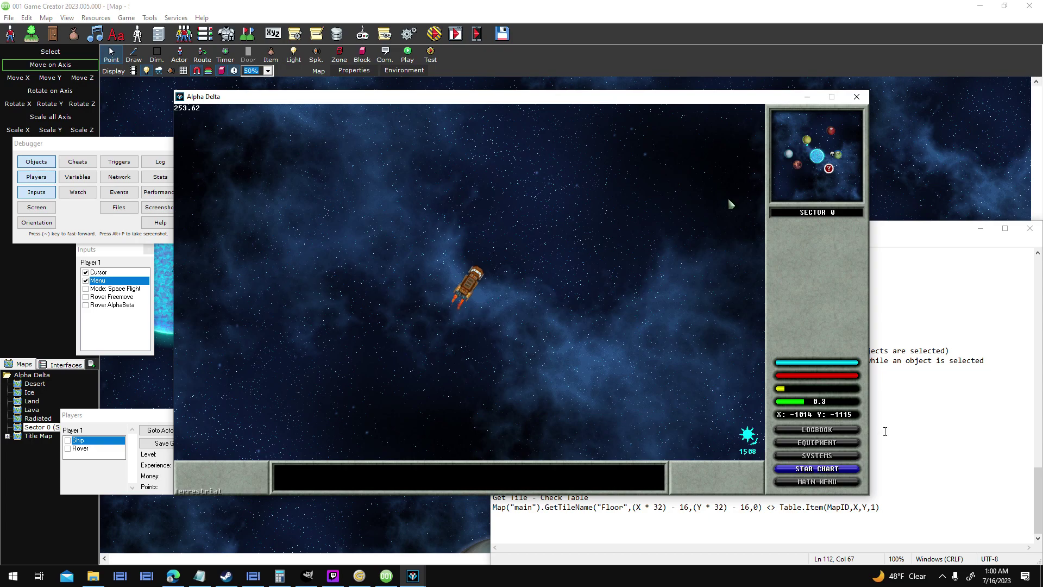
# - Examine the planet shadows on the Sector 0 star chart once more and close the Alpha Delta test window
pyautogui.click(818, 472)
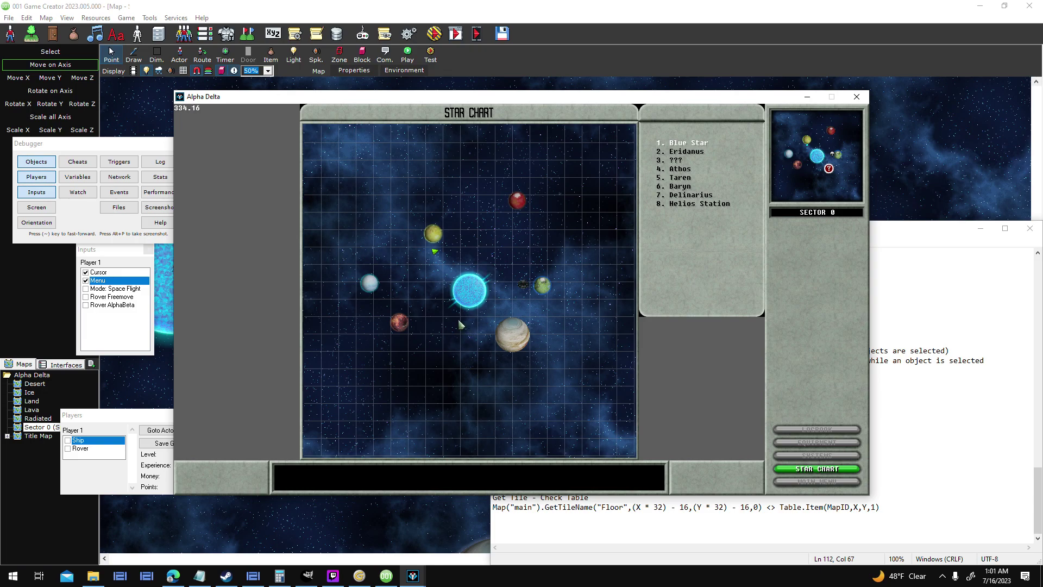
pyautogui.click(409, 315)
pyautogui.click(857, 96)
# - Return to 001 Game Creator and close the Sprites window, accepting its changes
pyautogui.click(386, 575)
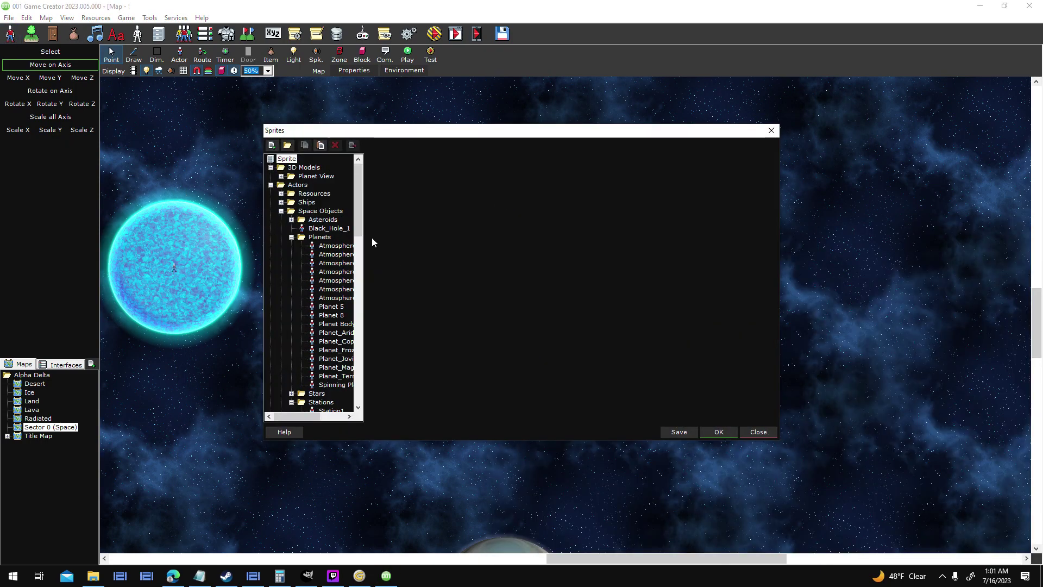
pyautogui.moveTo(360, 233); pyautogui.dragTo(366, 193)
pyautogui.click(712, 431)
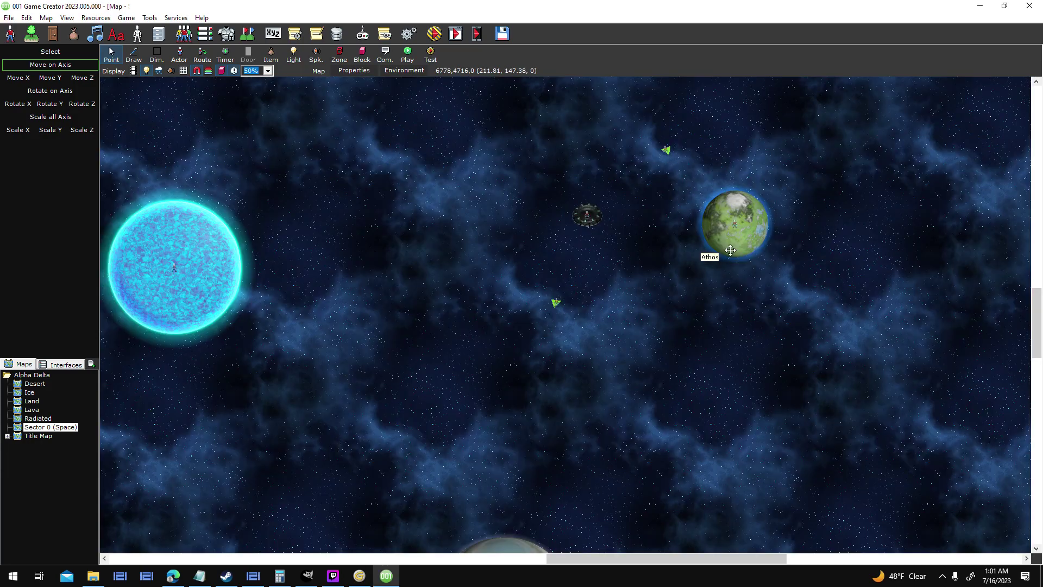
# - Check the stream status in Twitch Studio and minimize its window
pyautogui.moveTo(727, 248); pyautogui.dragTo(365, 506, button='middle')
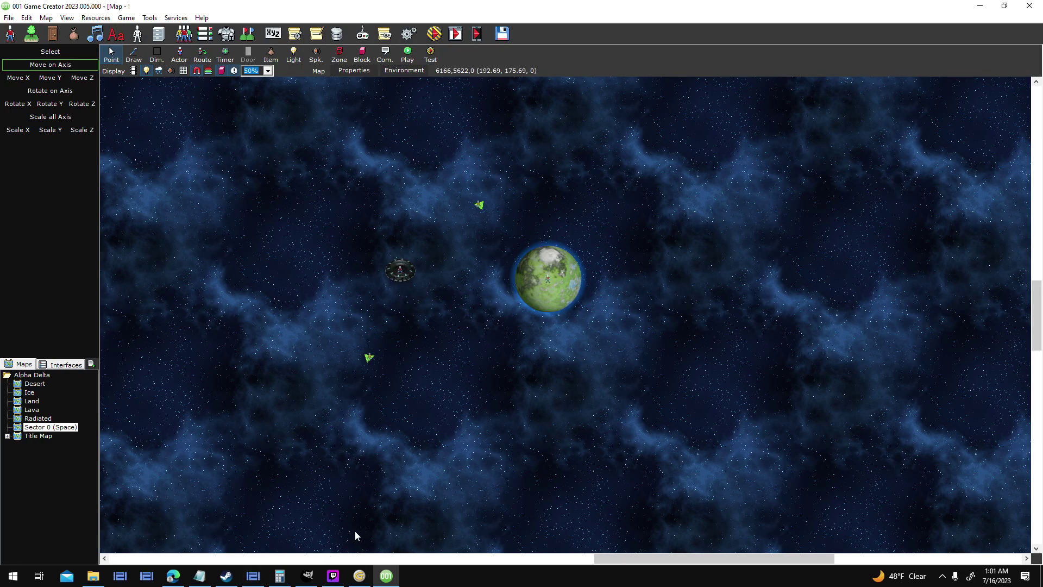
pyautogui.click(333, 576)
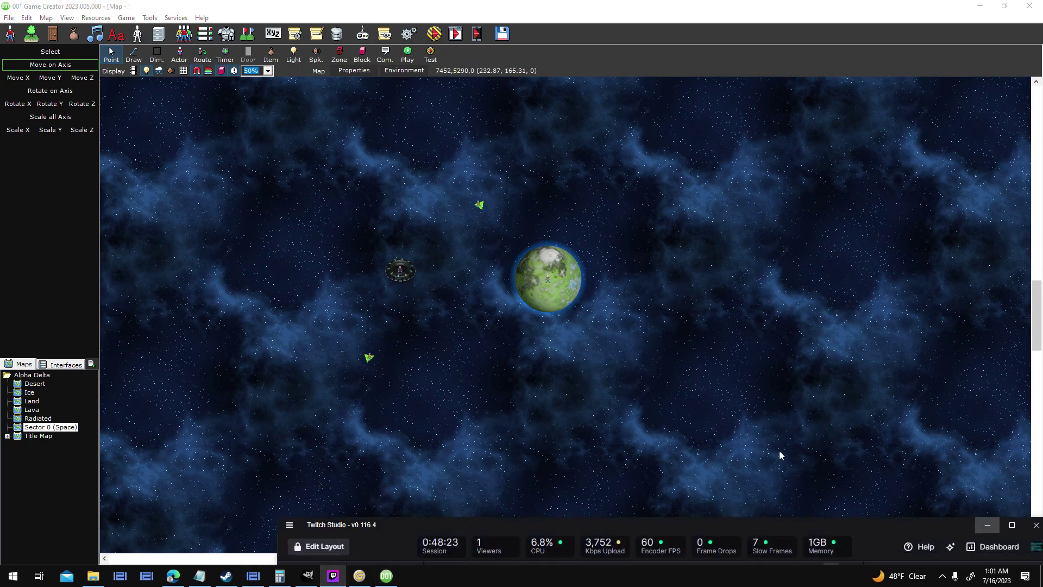
pyautogui.click(987, 524)
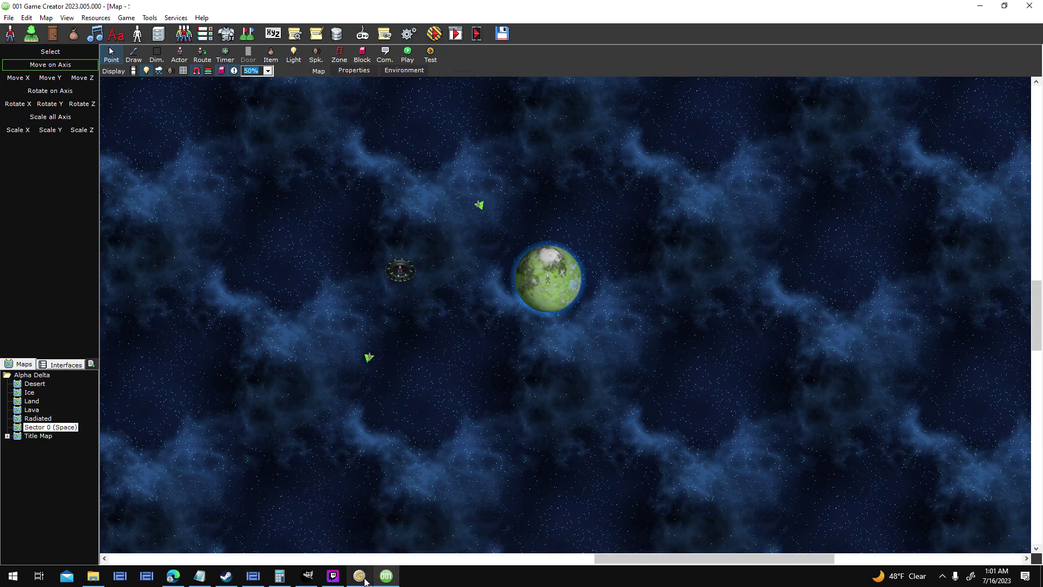
# - Switch to Genetica 4 Studio and examine the rendered result and overview of the Planet Sphere 512 texture
pyautogui.click(360, 577)
pyautogui.click(123, 43)
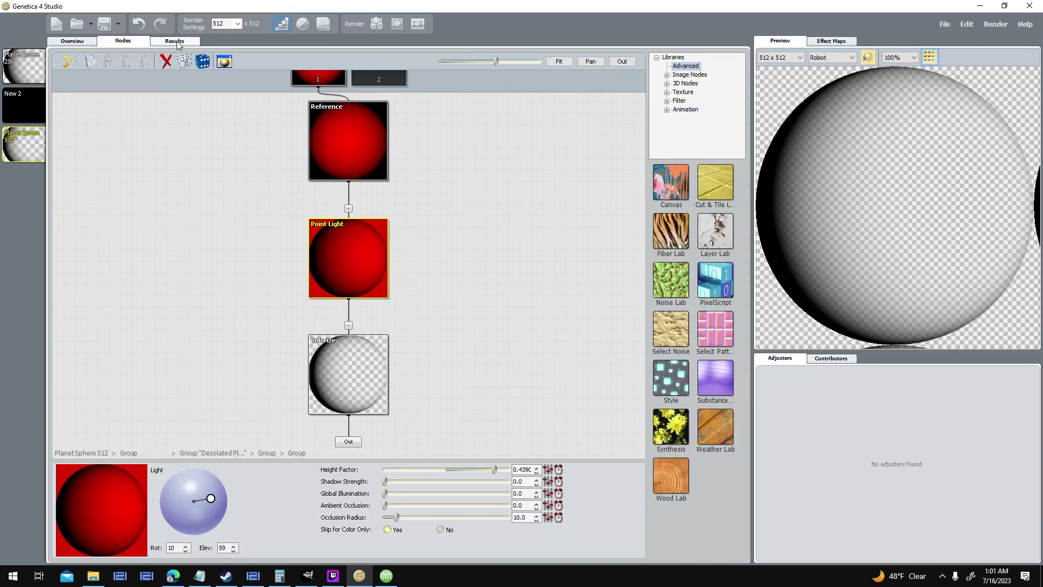
pyautogui.click(175, 42)
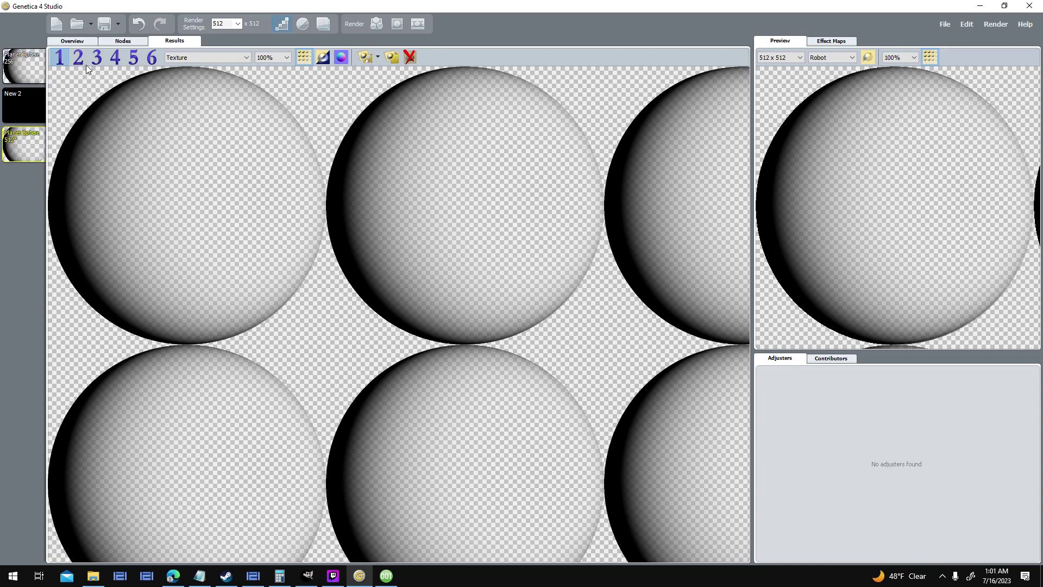
pyautogui.click(83, 43)
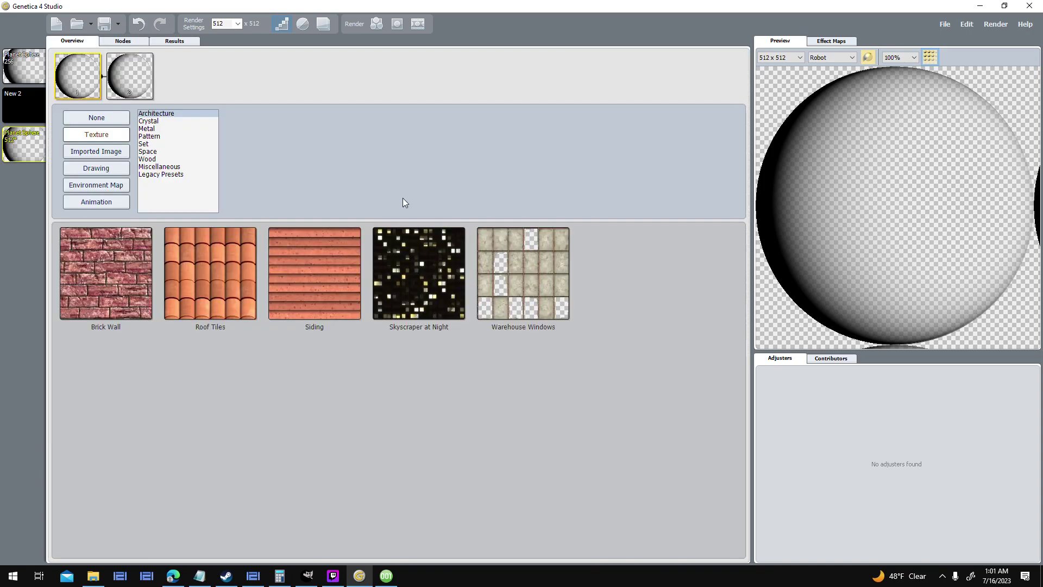
# - Go through the nested node groups of Planet Sphere 512 down to the Point Light node inside the Desolated Planet group
pyautogui.click(122, 42)
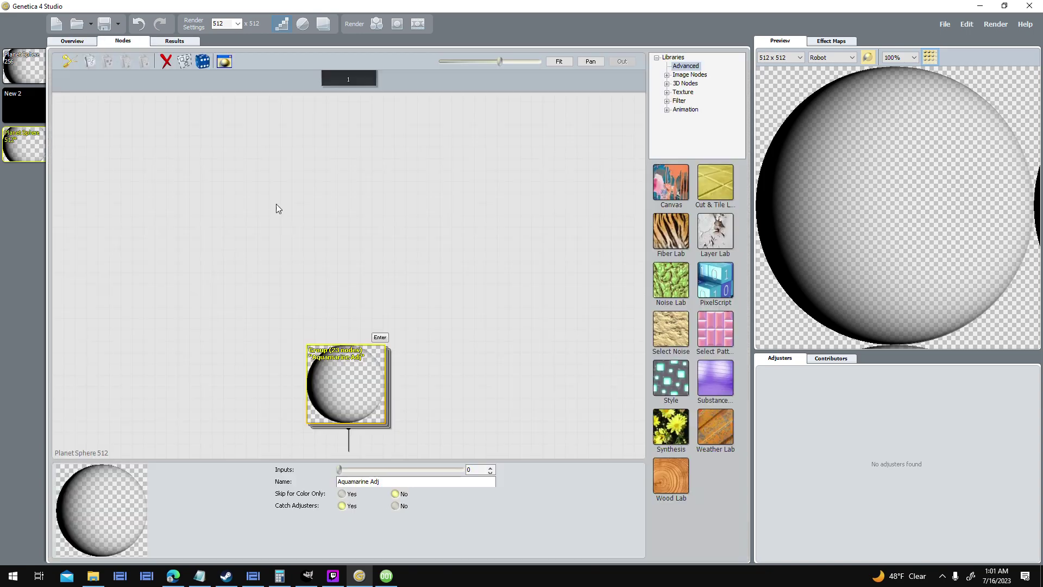
pyautogui.click(380, 338)
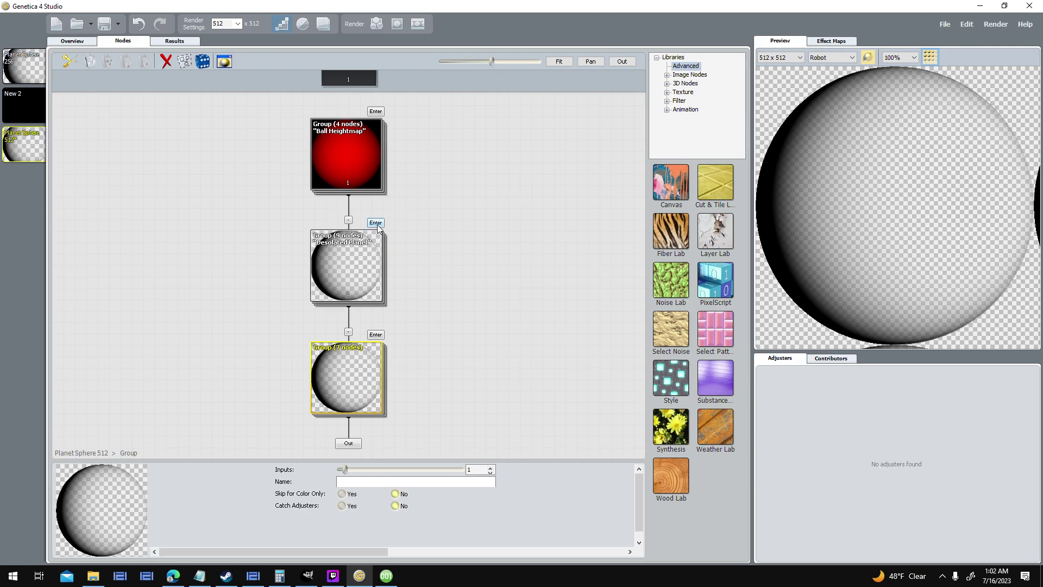
pyautogui.click(376, 223)
pyautogui.click(377, 328)
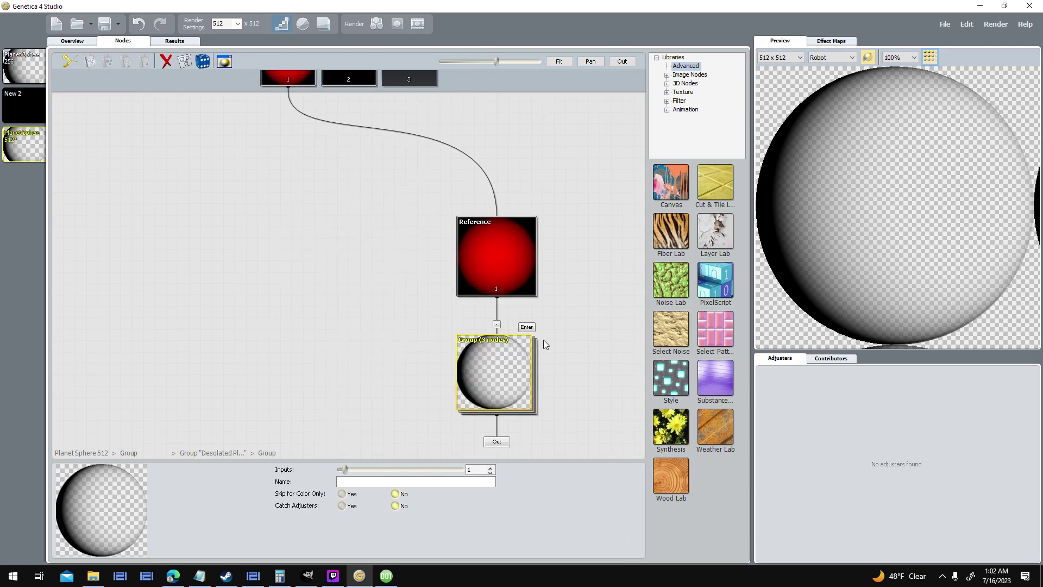
pyautogui.click(527, 327)
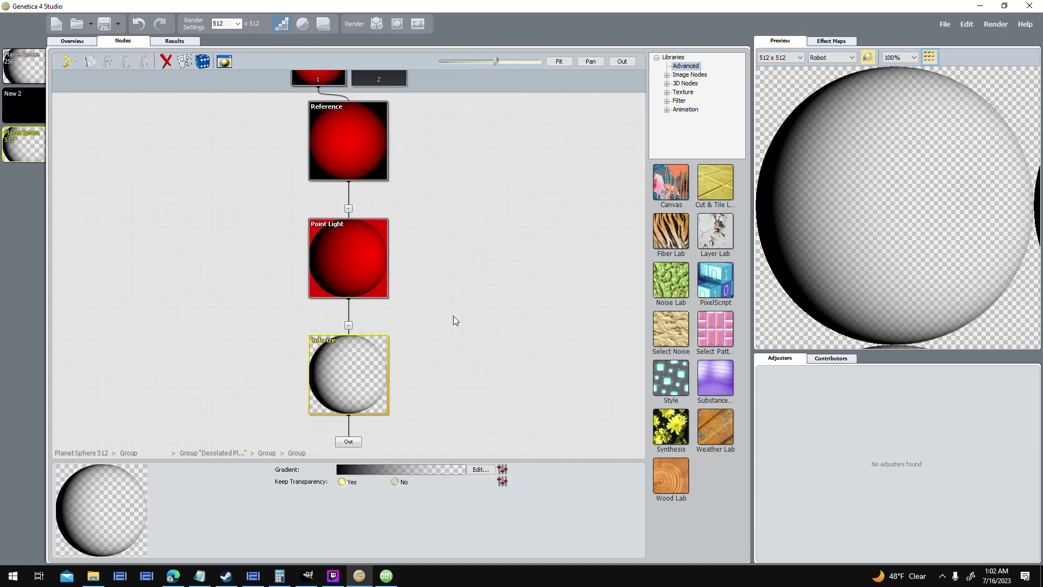
# - Go back out to the group holding Ball Heightmap and Desolated Planet, and inspect the Ball Heightmap group
pyautogui.click(359, 446)
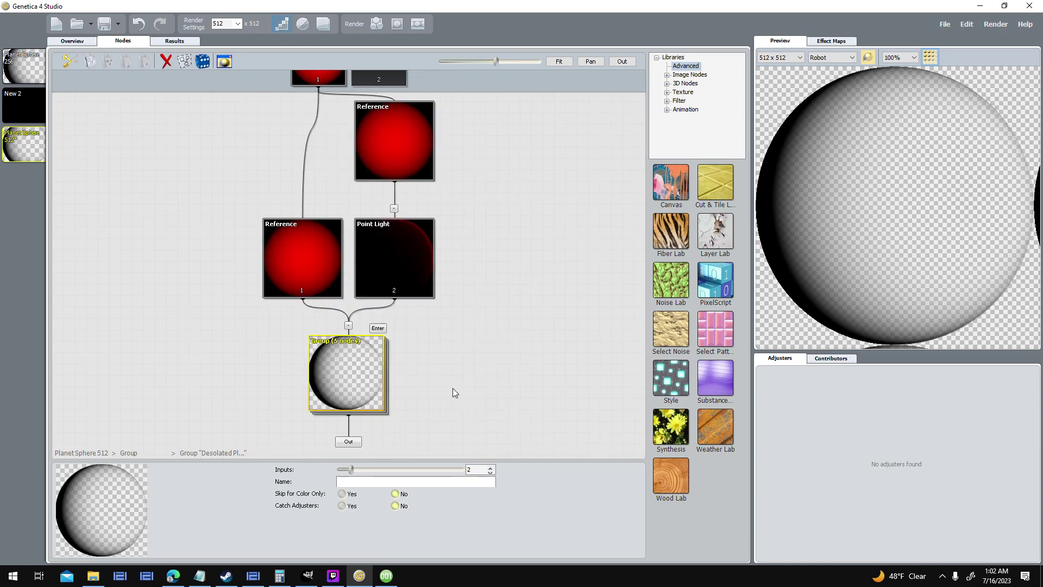
pyautogui.click(356, 444)
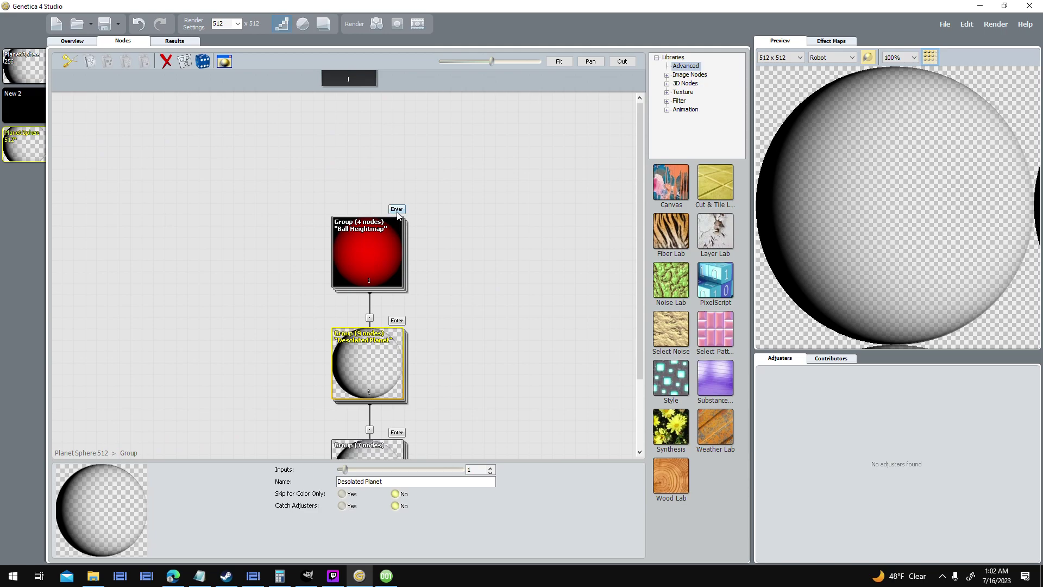
pyautogui.click(399, 241)
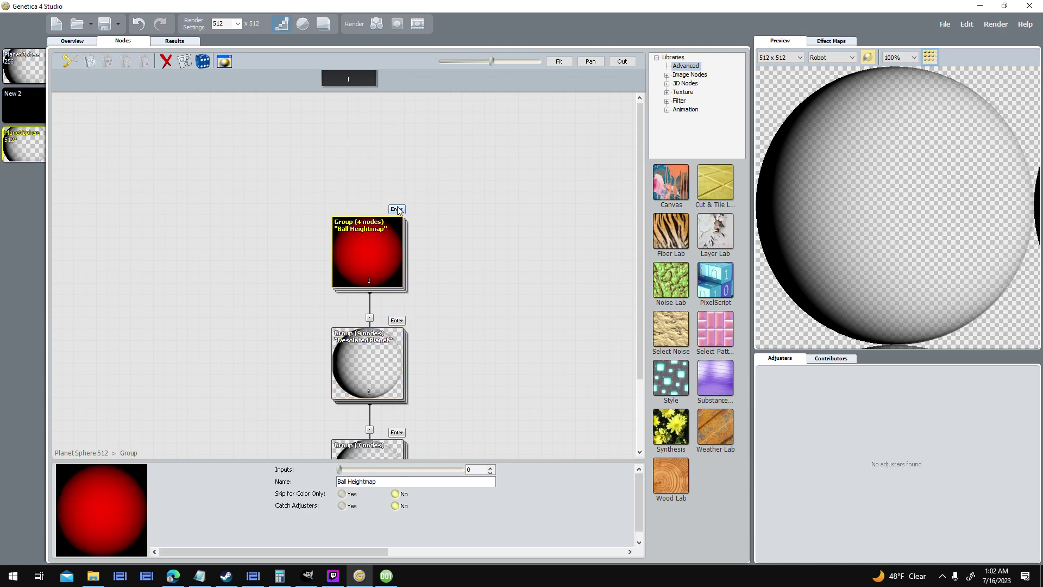
pyautogui.click(397, 209)
pyautogui.doubleClick(354, 455)
pyautogui.click(358, 450)
# - Enter the nested groups of Desolated Planet down to the innermost one and inspect the black-to-transparent gradient of its output node
pyautogui.click(397, 320)
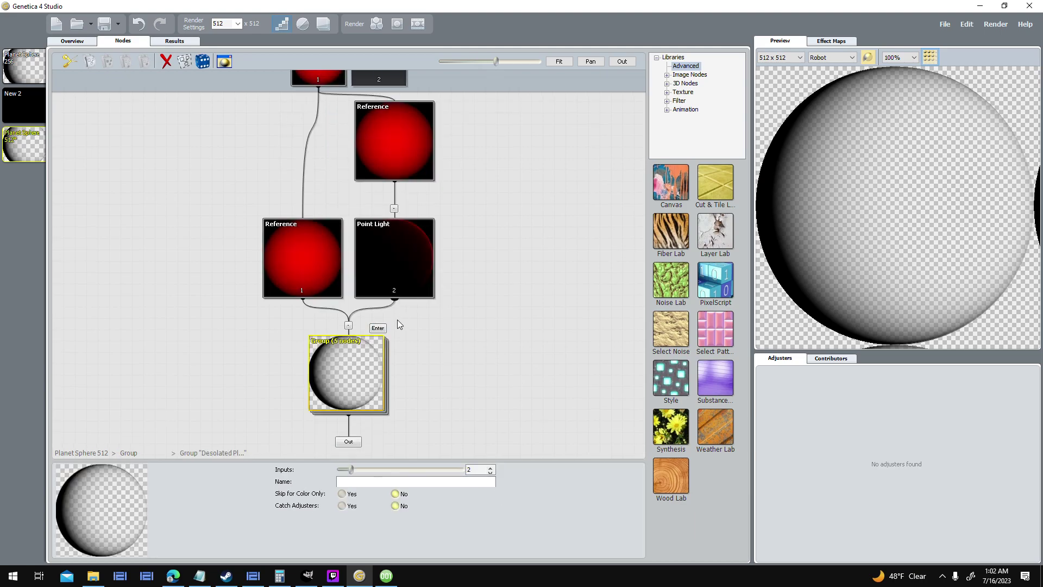
pyautogui.click(377, 329)
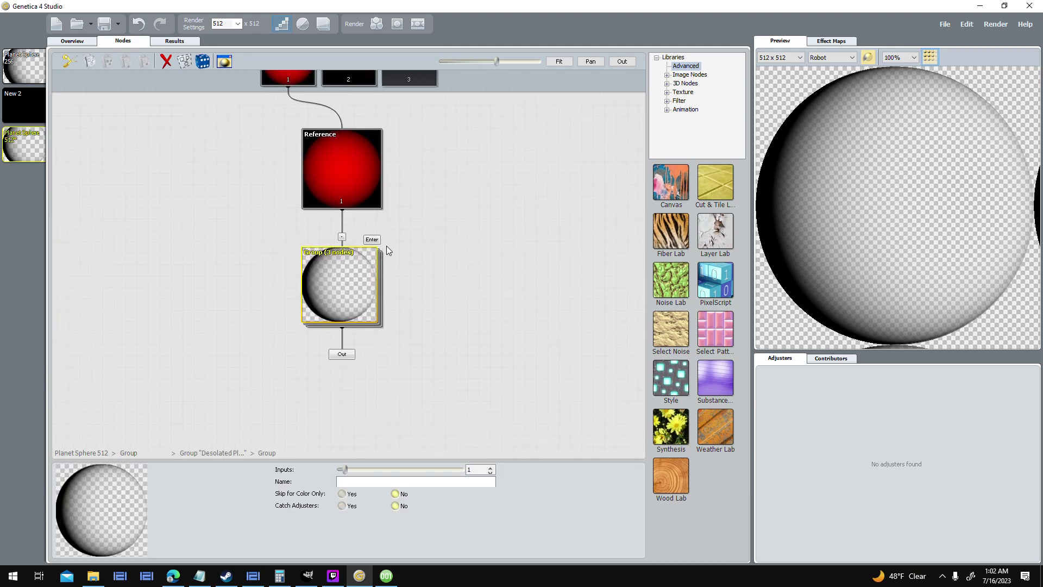
pyautogui.click(382, 240)
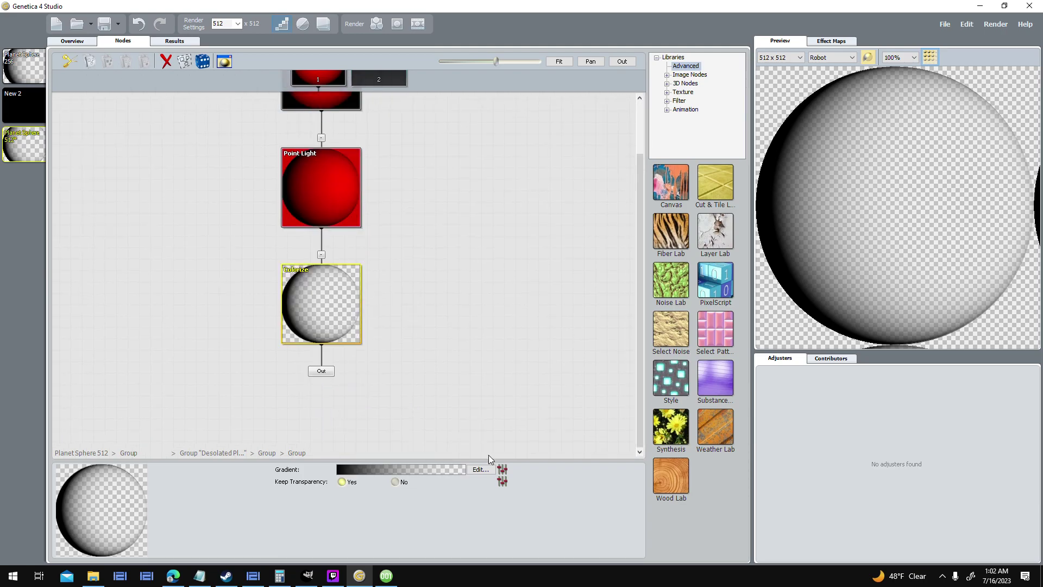
pyautogui.click(480, 472)
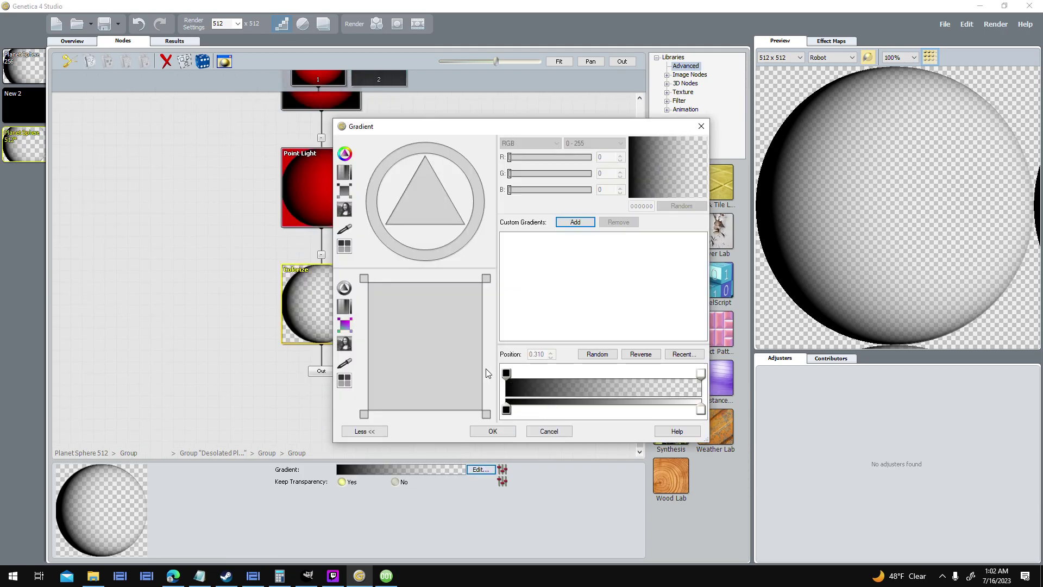
pyautogui.click(506, 374)
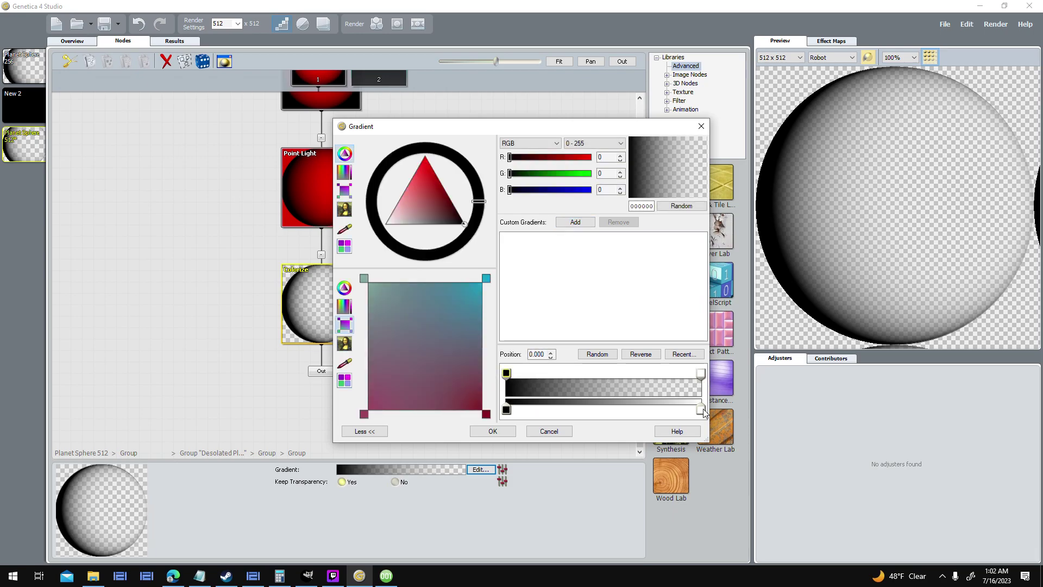
pyautogui.click(704, 128)
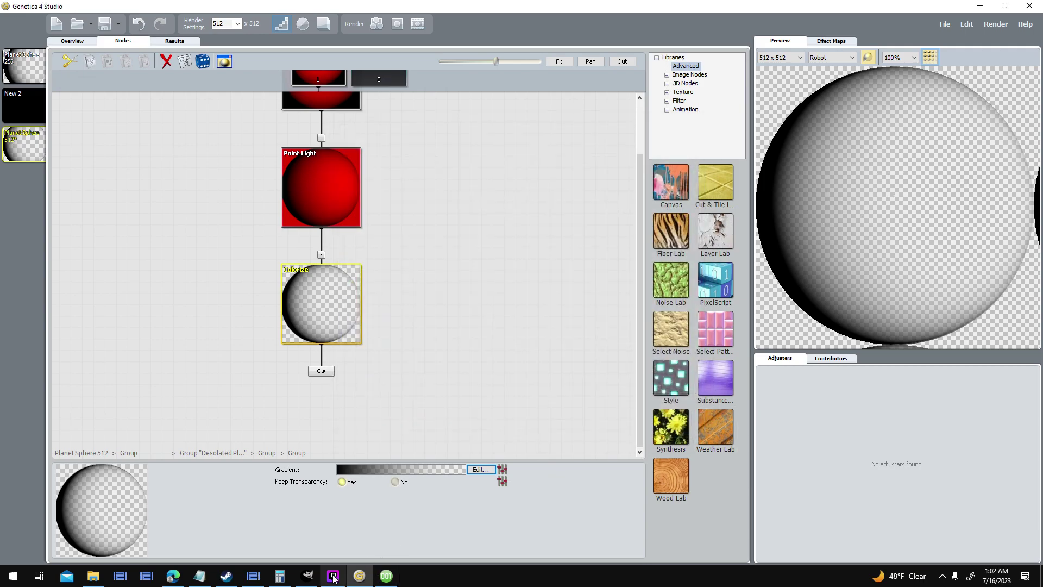
# - View the Test Sphere image in GIMP, and look over the planets on the Sector 0 (Space) map in 001 Game Creator
pyautogui.click(308, 576)
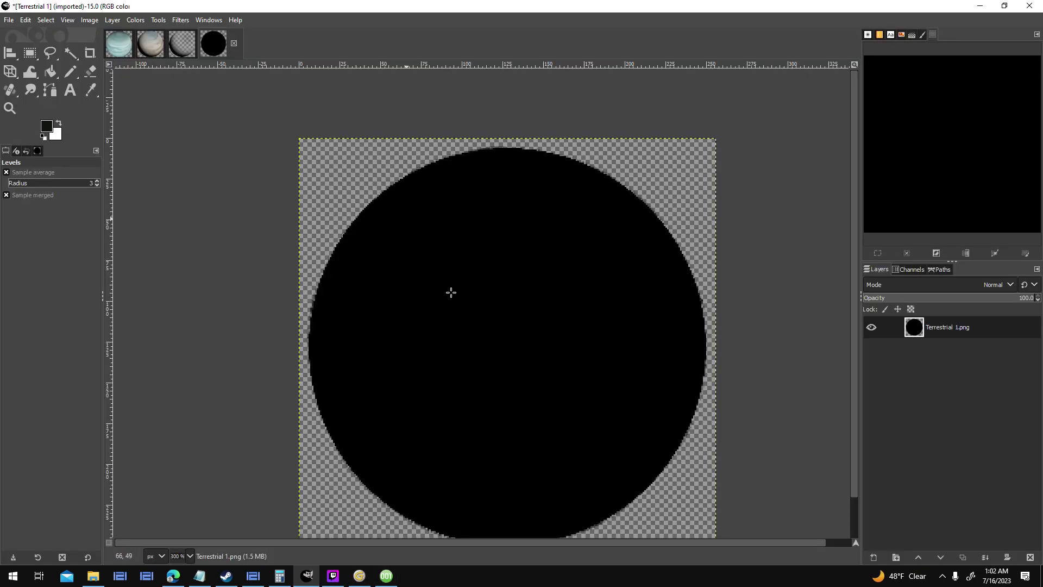
pyautogui.click(196, 51)
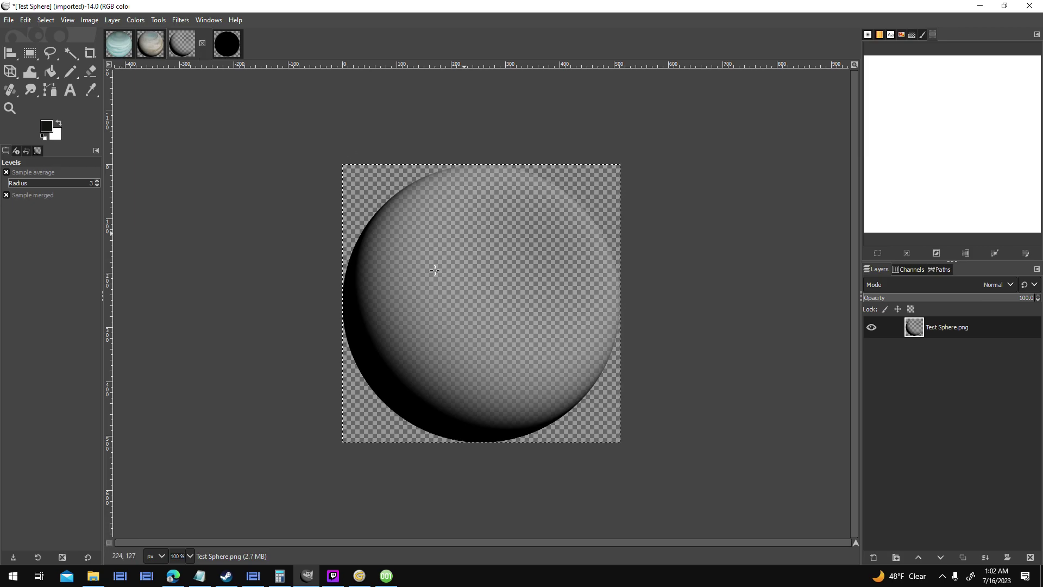
pyautogui.click(392, 570)
pyautogui.scroll(2, 523, 239)
pyautogui.moveTo(725, 445); pyautogui.dragTo(411, 194, button='middle')
pyautogui.moveTo(632, 418); pyautogui.dragTo(383, 195, button='middle')
pyautogui.moveTo(721, 299); pyautogui.dragTo(519, 253, button='middle')
pyautogui.moveTo(451, 310); pyautogui.dragTo(182, 303, button='middle')
pyautogui.scroll(-1, 564, 440)
pyautogui.moveTo(611, 450); pyautogui.dragTo(545, 363, button='middle')
pyautogui.moveTo(617, 377); pyautogui.dragTo(599, 351, button='middle')
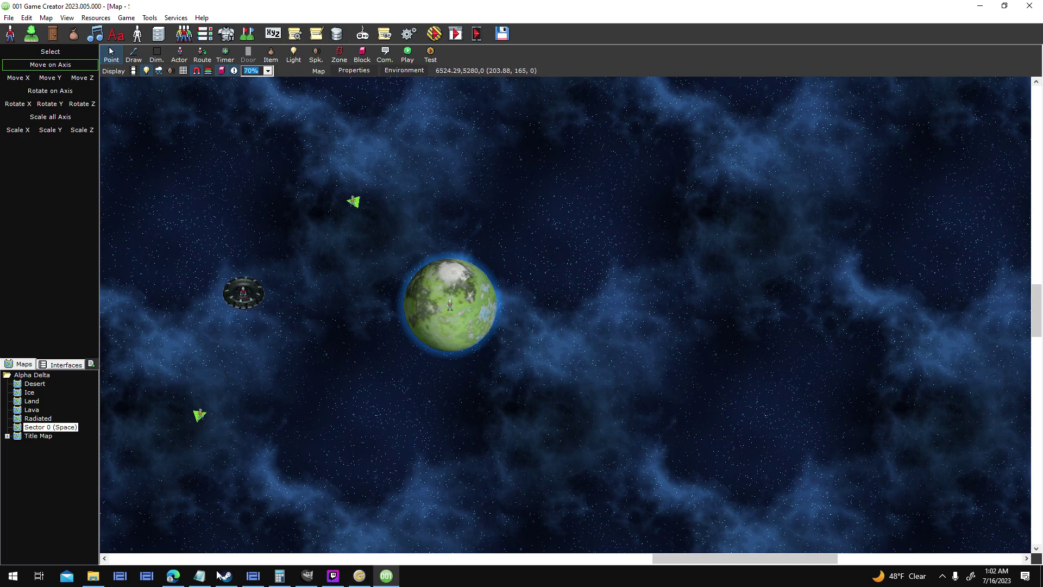
# - Switch to the Edge browser and bring up the Screaming Brain Studios home page
pyautogui.click(172, 575)
pyautogui.scroll(3, 221, 197)
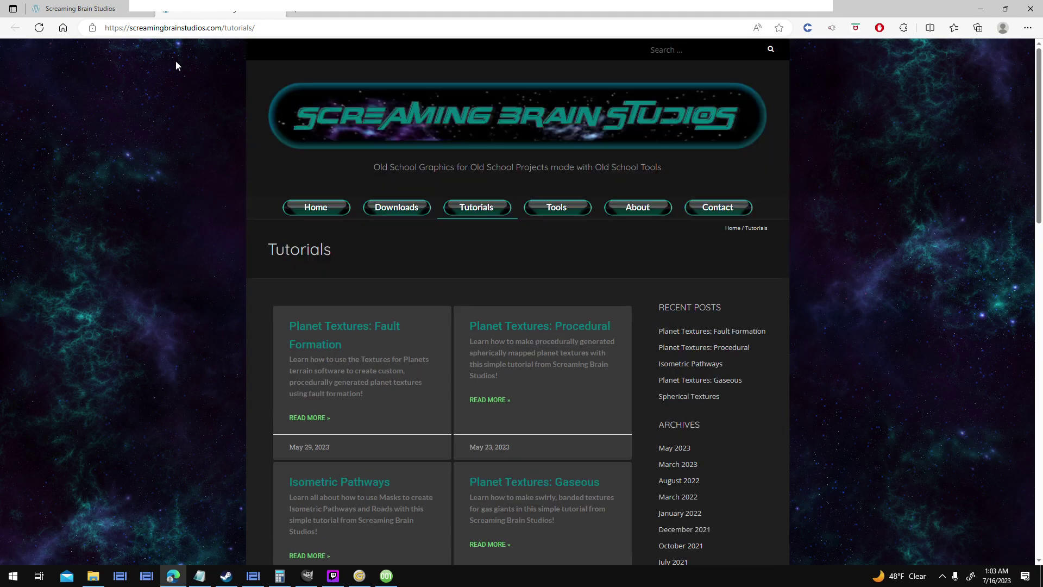
pyautogui.click(106, 6)
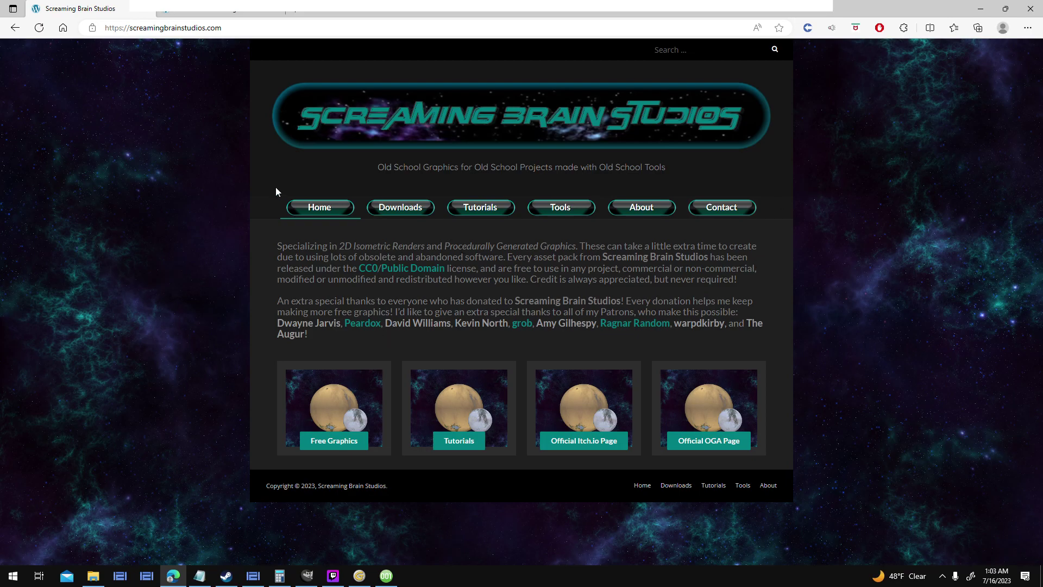
# - Open the site's Downloads page and look through all the graphics packs offered there
pyautogui.click(421, 209)
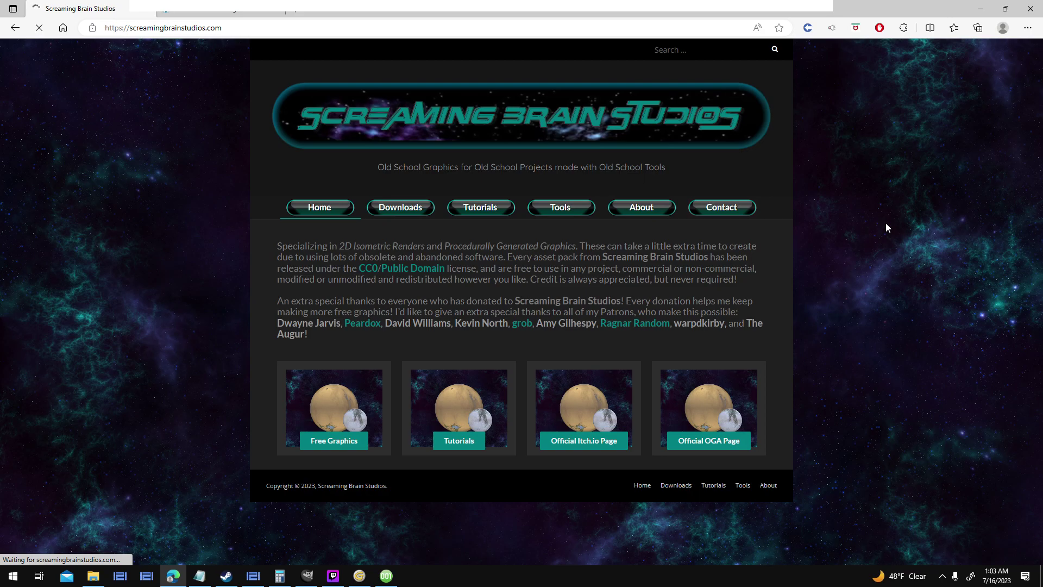
pyautogui.scroll(-1, 848, 297)
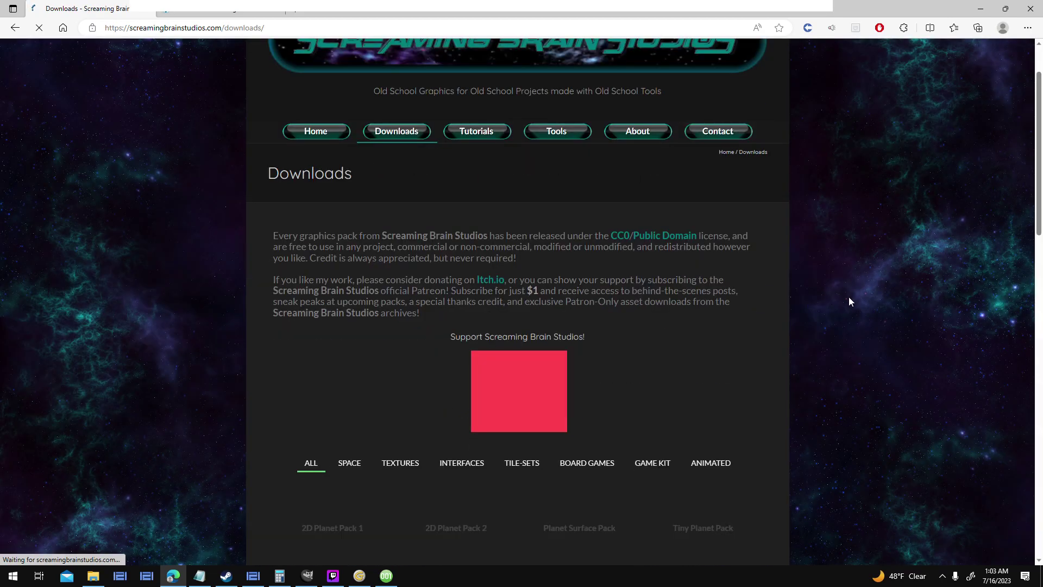
pyautogui.scroll(-3, 848, 297)
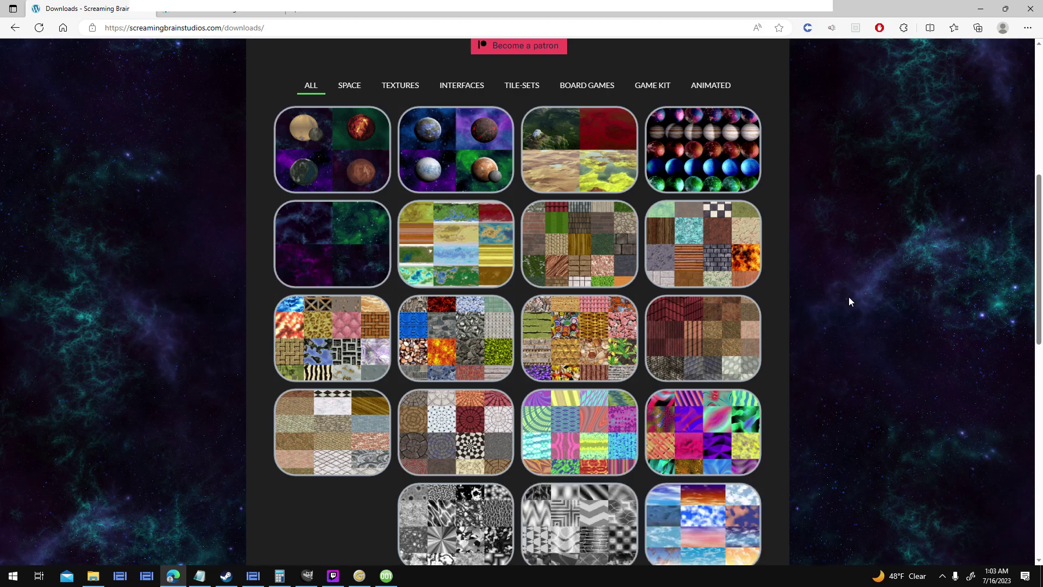
pyautogui.scroll(-4, 849, 301)
pyautogui.scroll(-4, 850, 301)
pyautogui.scroll(6, 850, 301)
pyautogui.scroll(2, 849, 298)
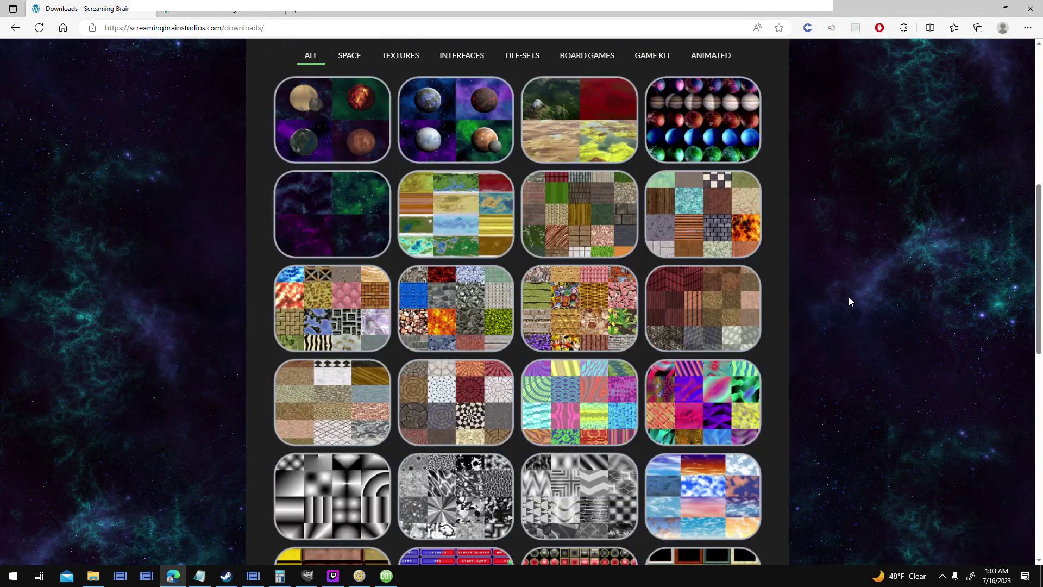
pyautogui.scroll(-3, 849, 299)
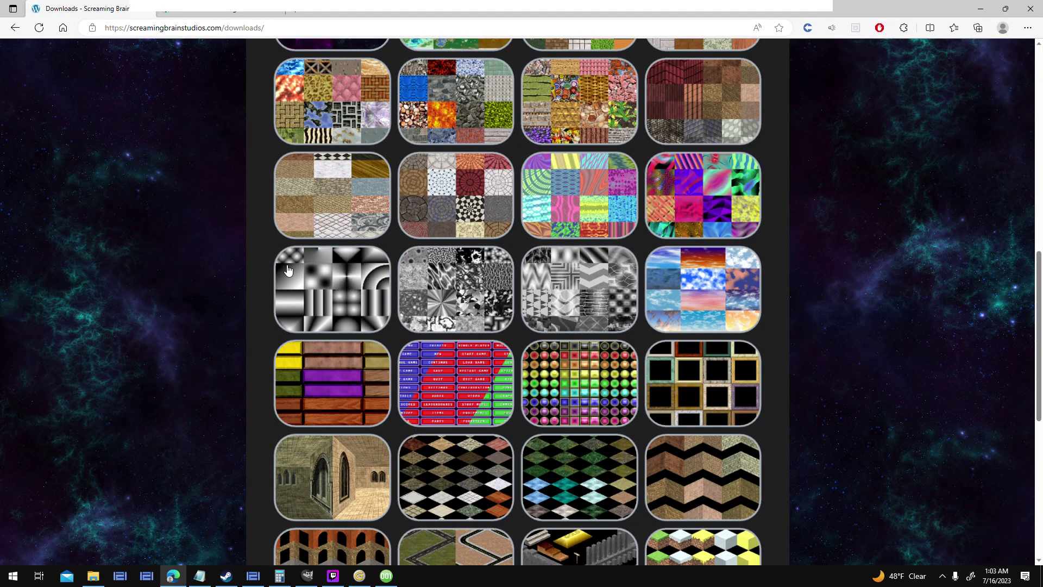
pyautogui.scroll(-3, 823, 271)
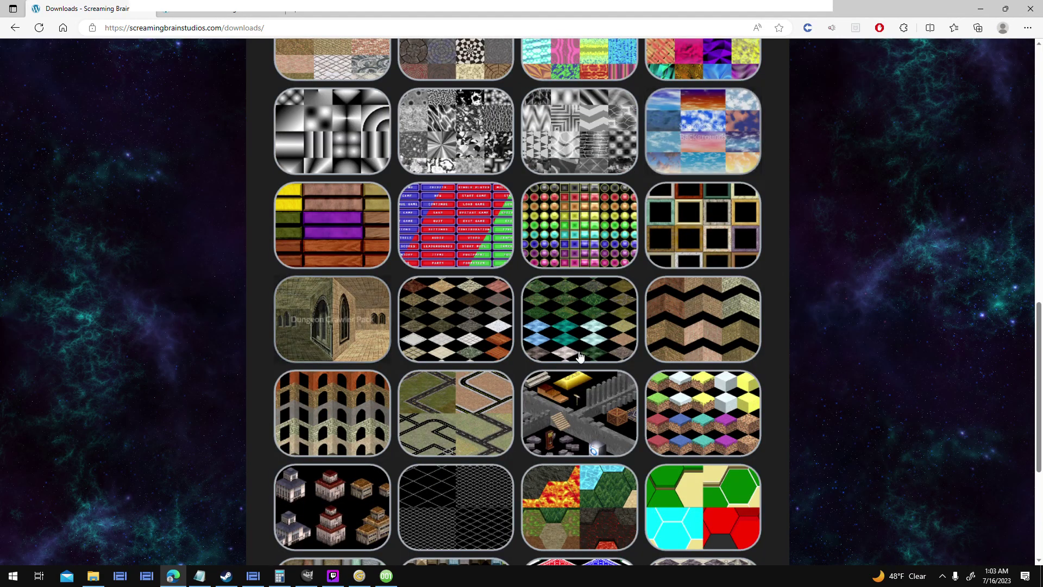
pyautogui.scroll(-2, 777, 360)
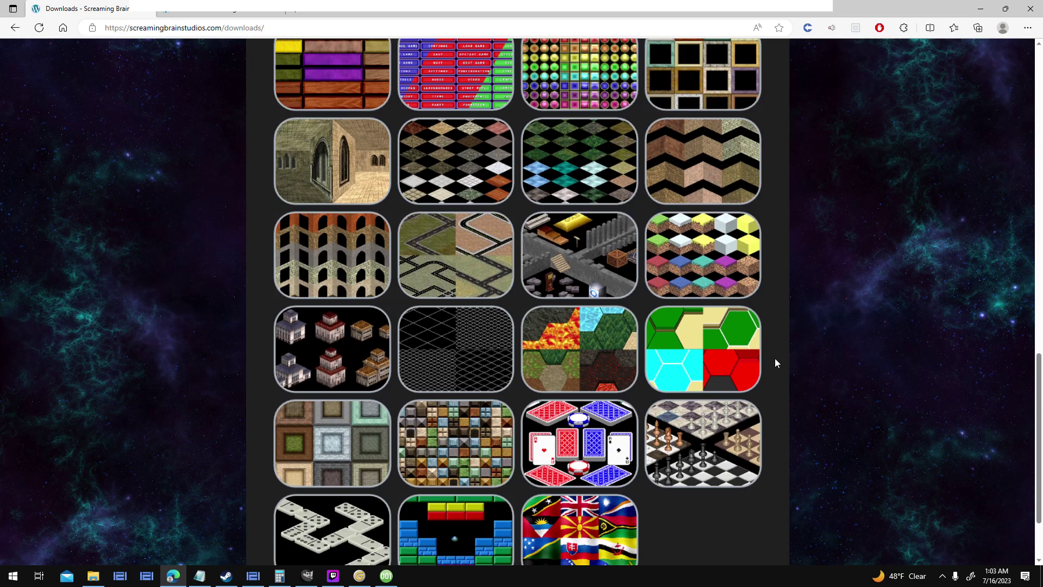
pyautogui.scroll(-2, 775, 358)
# - Open the site's Tutorials page and look through the list of tutorials
pyautogui.press('Home')
pyautogui.click(476, 209)
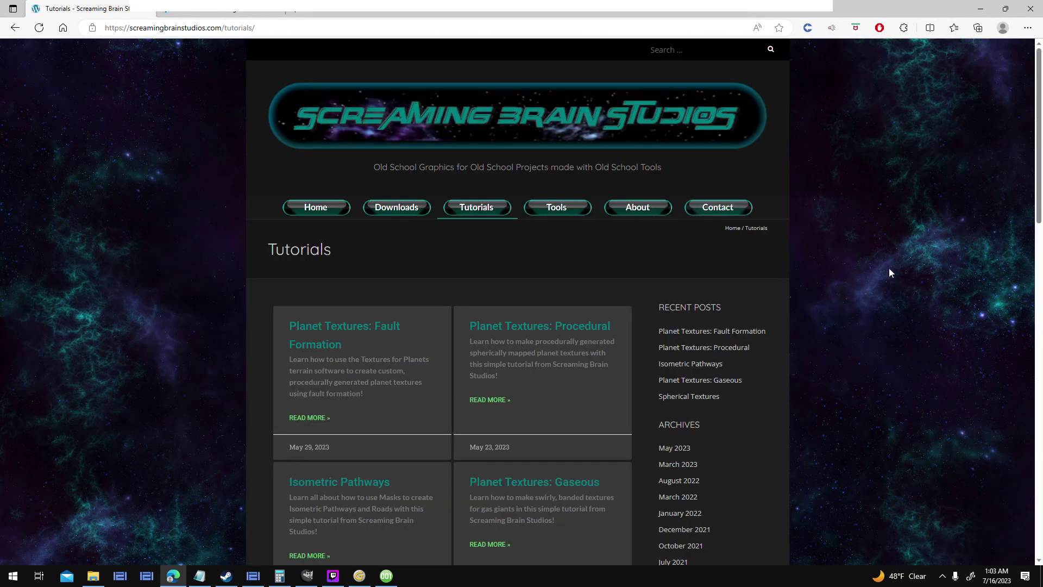
pyautogui.scroll(-3, 888, 271)
pyautogui.scroll(-6, 889, 271)
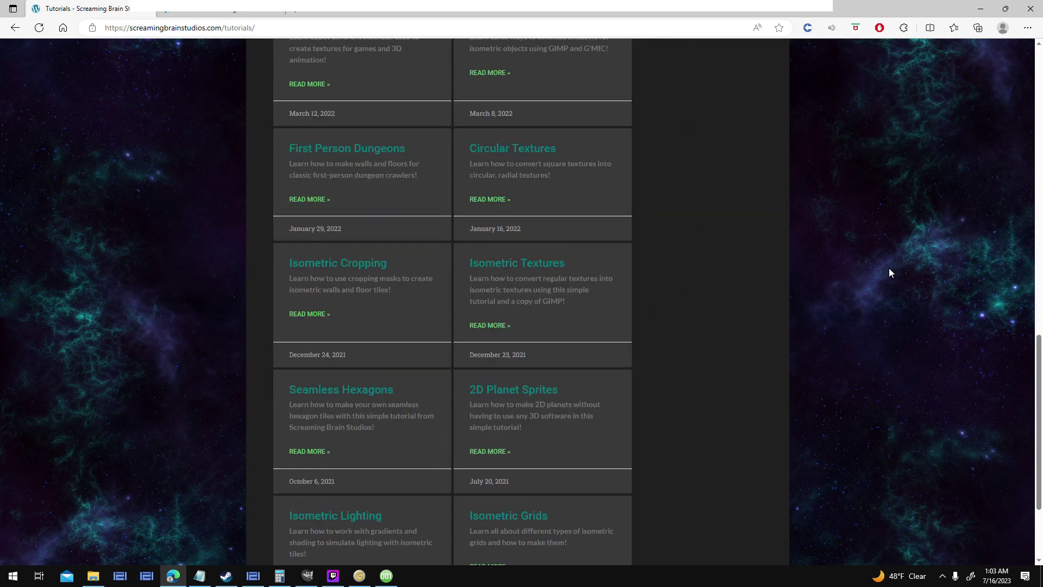
pyautogui.scroll(13, 889, 271)
pyautogui.scroll(1, 888, 268)
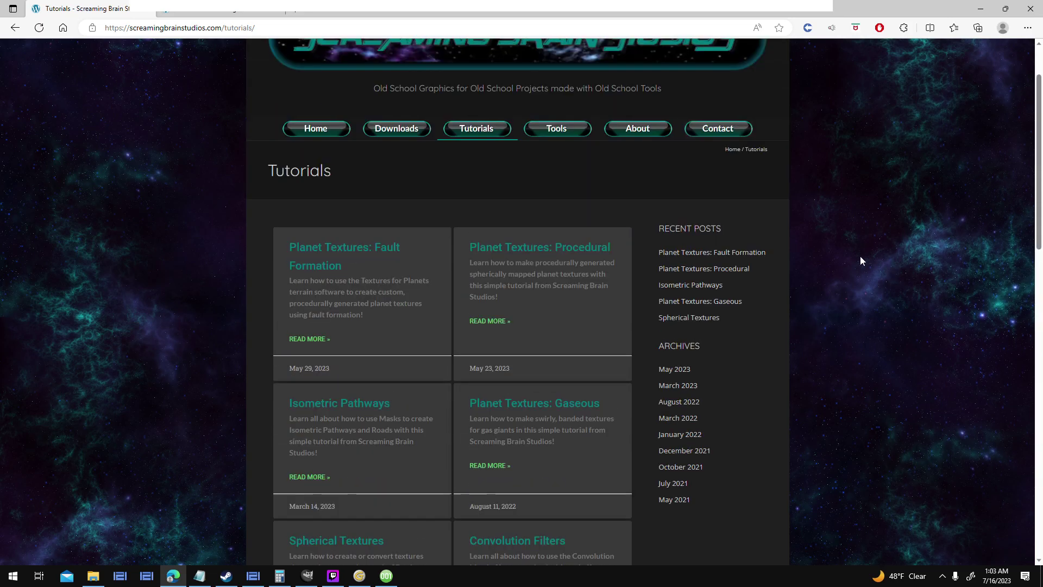
# - Open the site's Tools page and look through the free and paid programs in each category
pyautogui.click(571, 133)
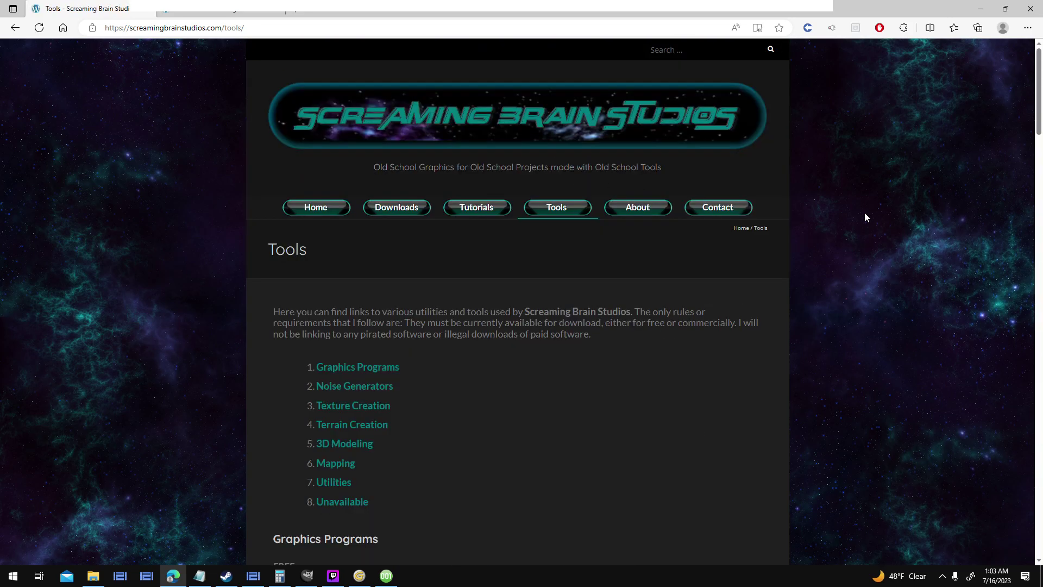
pyautogui.scroll(-8, 864, 213)
pyautogui.scroll(-16, 863, 212)
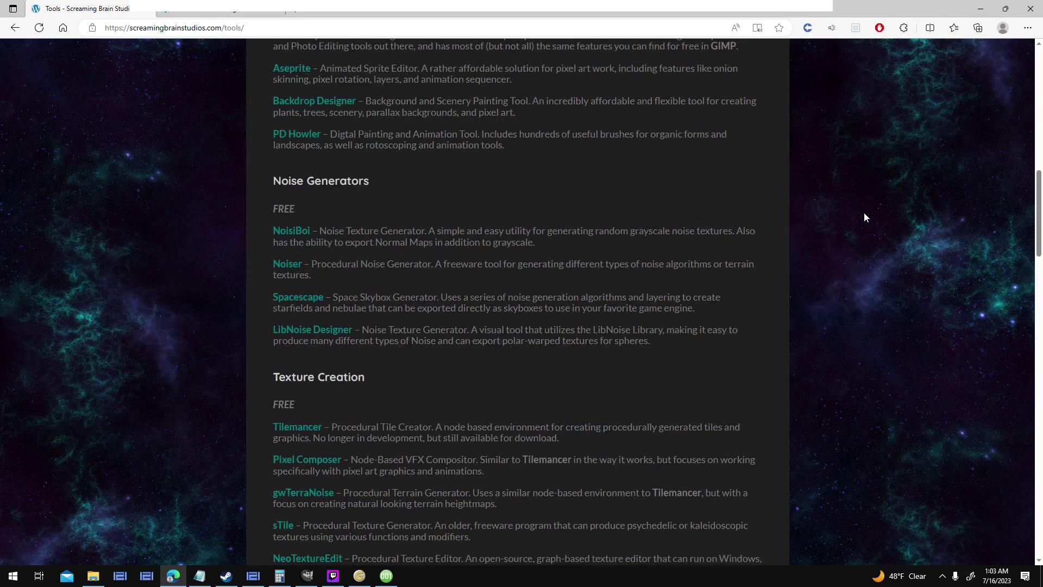
pyautogui.scroll(-6, 863, 213)
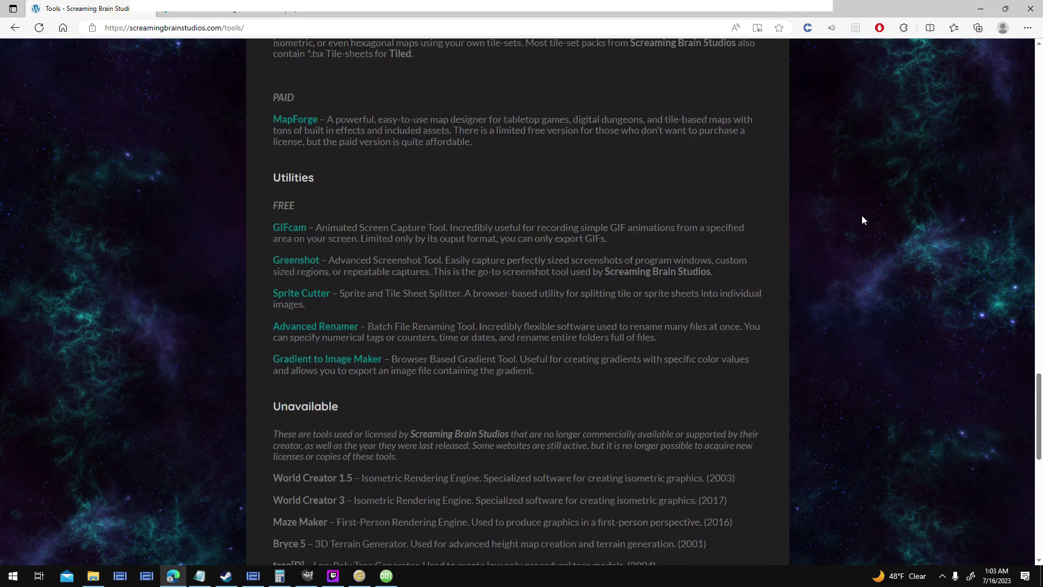
pyautogui.scroll(20, 551, 220)
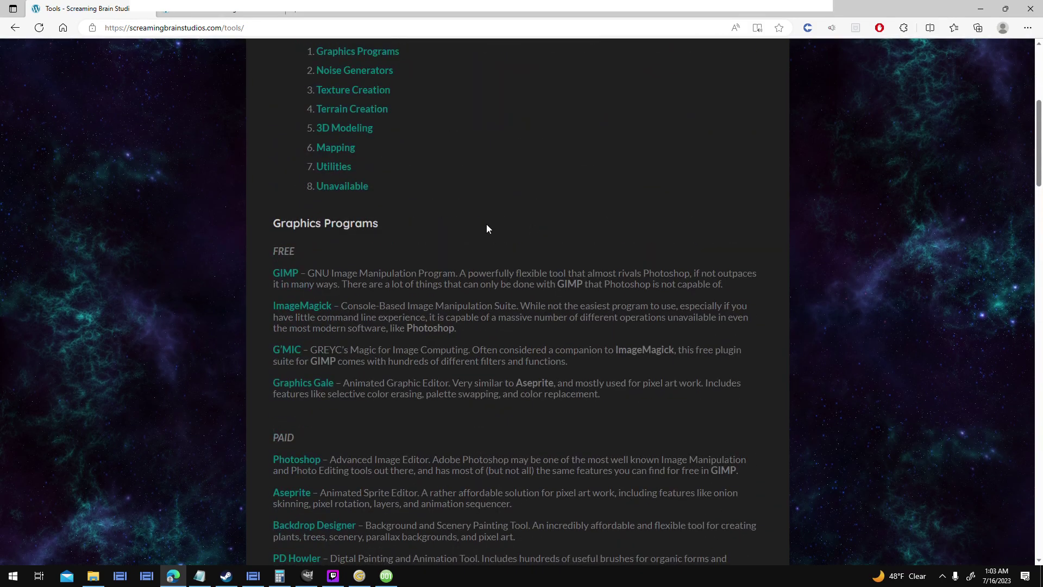
pyautogui.scroll(-4, 472, 223)
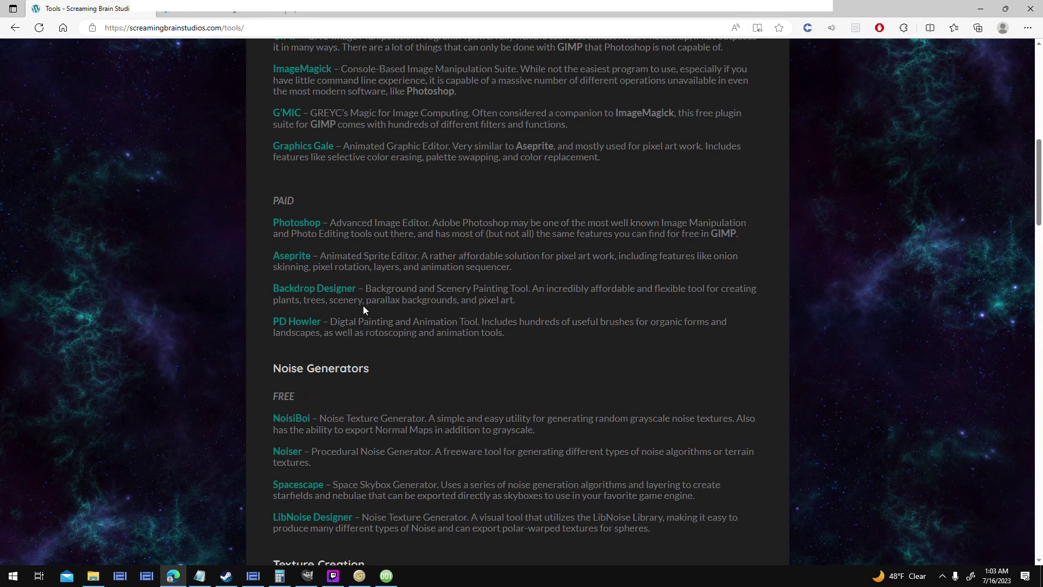
pyautogui.scroll(-4, 489, 292)
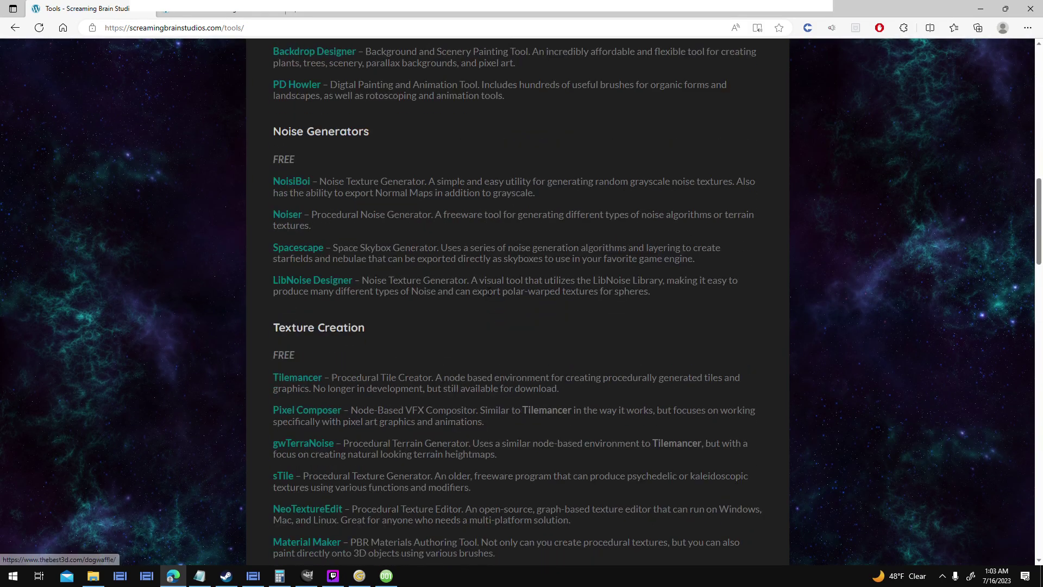
pyautogui.scroll(-5, 489, 292)
pyautogui.scroll(-6, 389, 379)
# - Go through the Tools page again from its beginning and examine the Unavailable section of discontinued programs
pyautogui.press('Home')
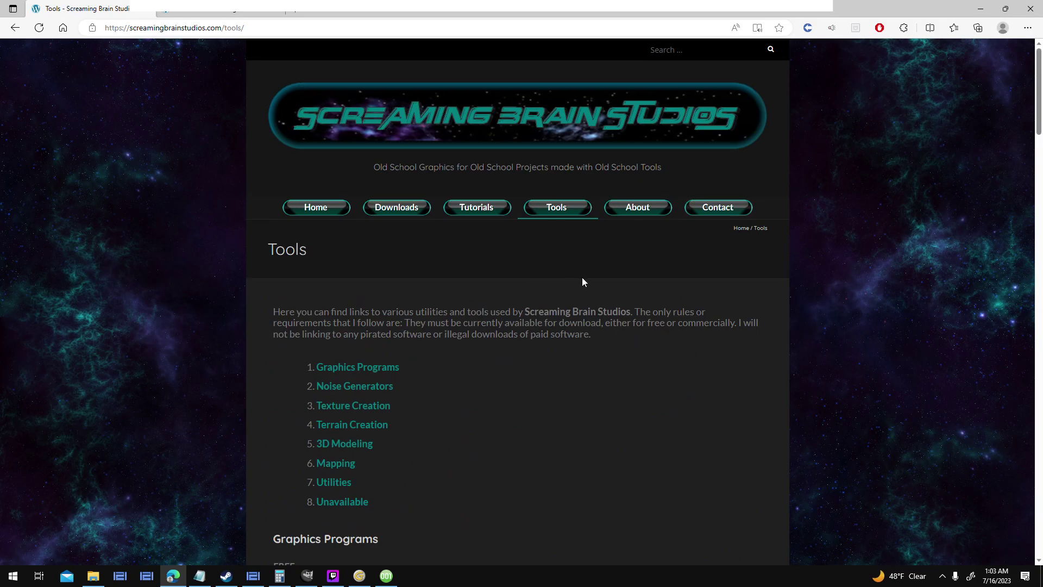
pyautogui.scroll(-20, 583, 279)
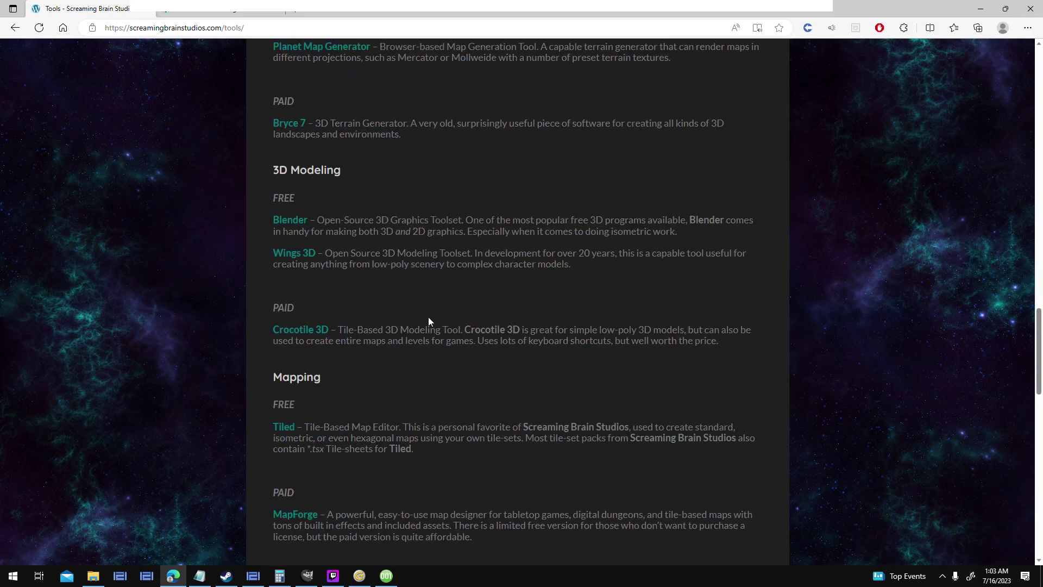
pyautogui.press('Home')
pyautogui.scroll(-15, 487, 279)
pyautogui.scroll(-20, 491, 281)
pyautogui.scroll(2, 444, 137)
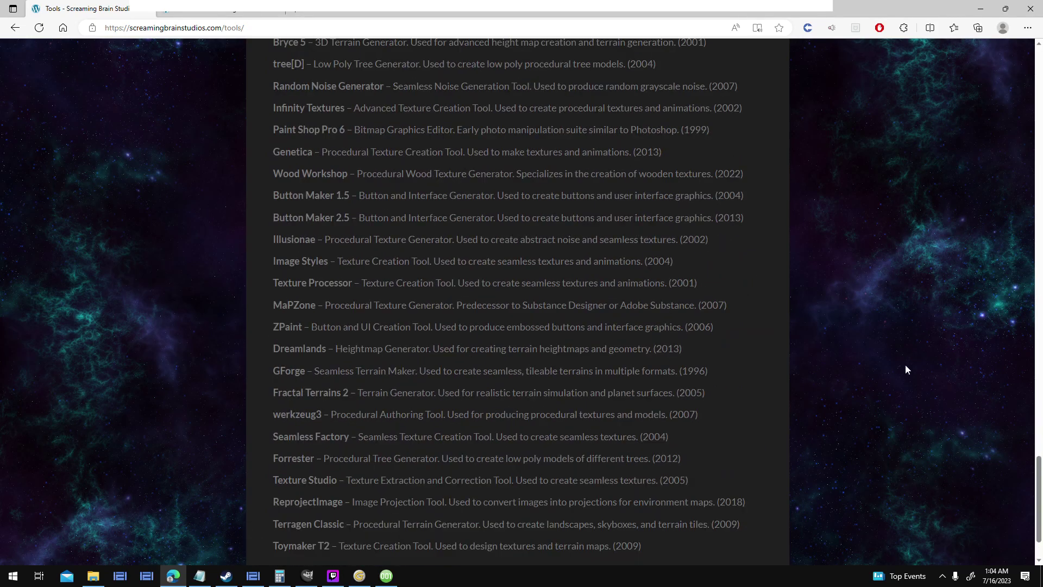
pyautogui.moveTo(1036, 468); pyautogui.dragTo(1039, 443)
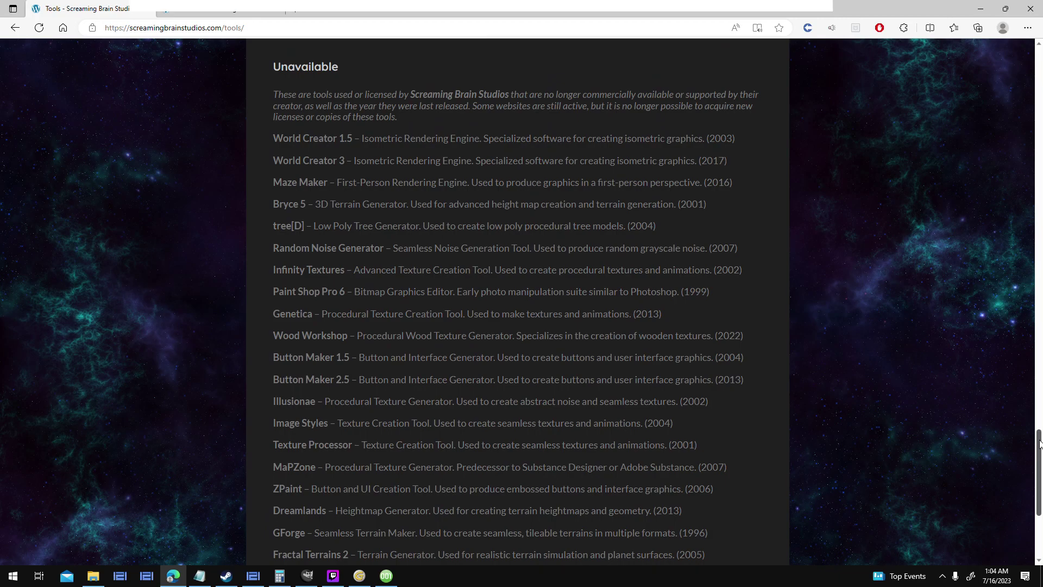